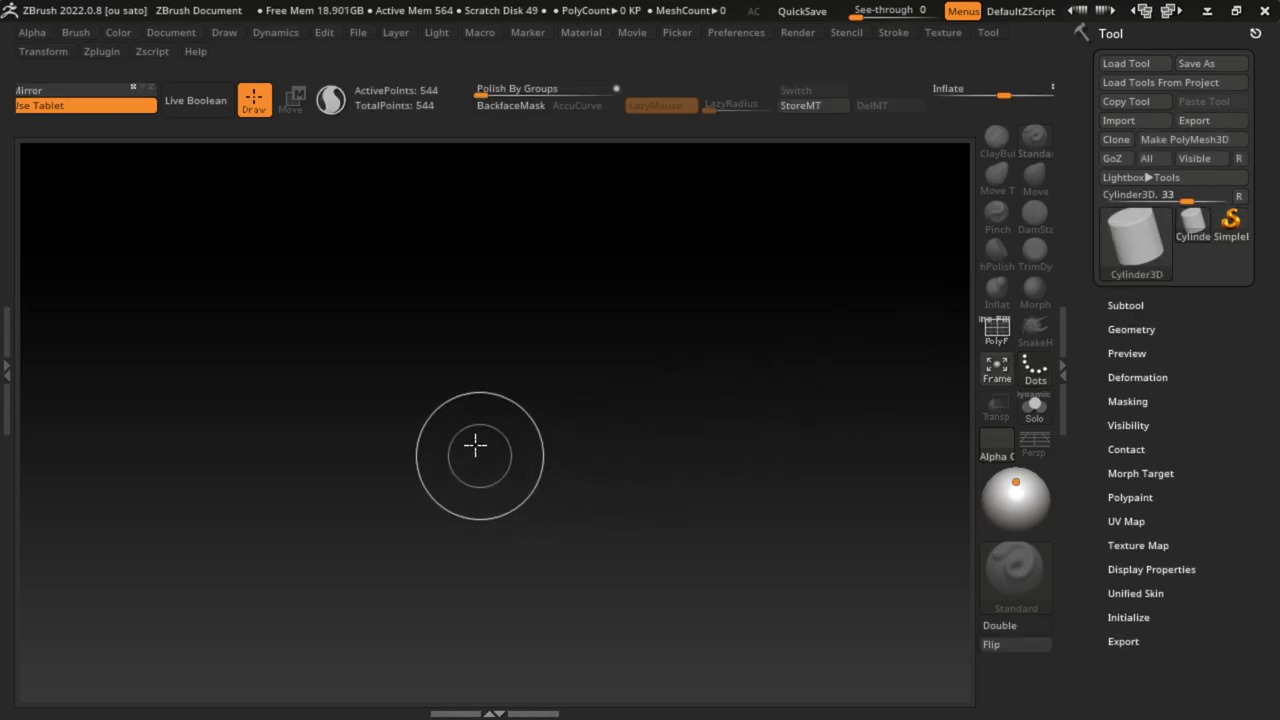
Step: Draw a Cylinder3D on the canvas and make it editable
{"action": "left_click_drag", "start_coordinate": [474, 448], "coordinate": [506, 520]}
{"action": "right_click", "coordinate": [506, 520]}
{"action": "left_click", "coordinate": [492, 591]}
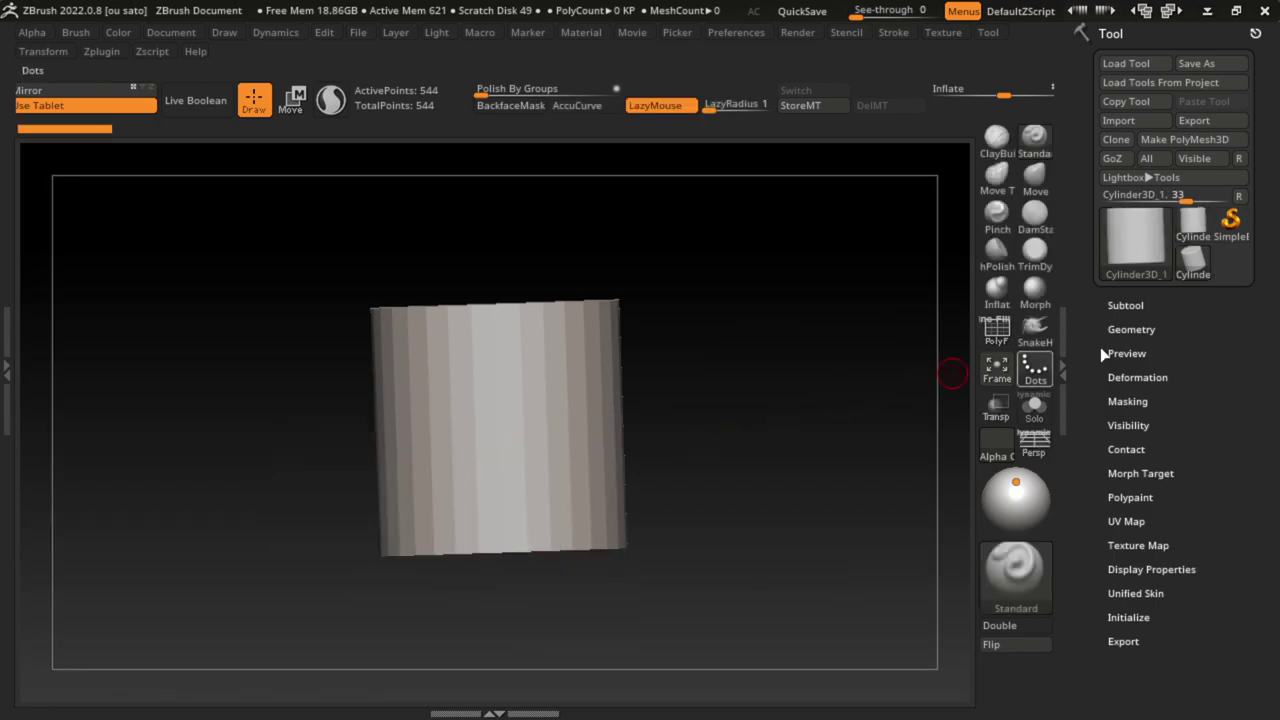
Step: Append a Sphere3D subtool, select PM3D_Sphere3D1 and hide the cylinder
{"action": "left_click", "coordinate": [1128, 306]}
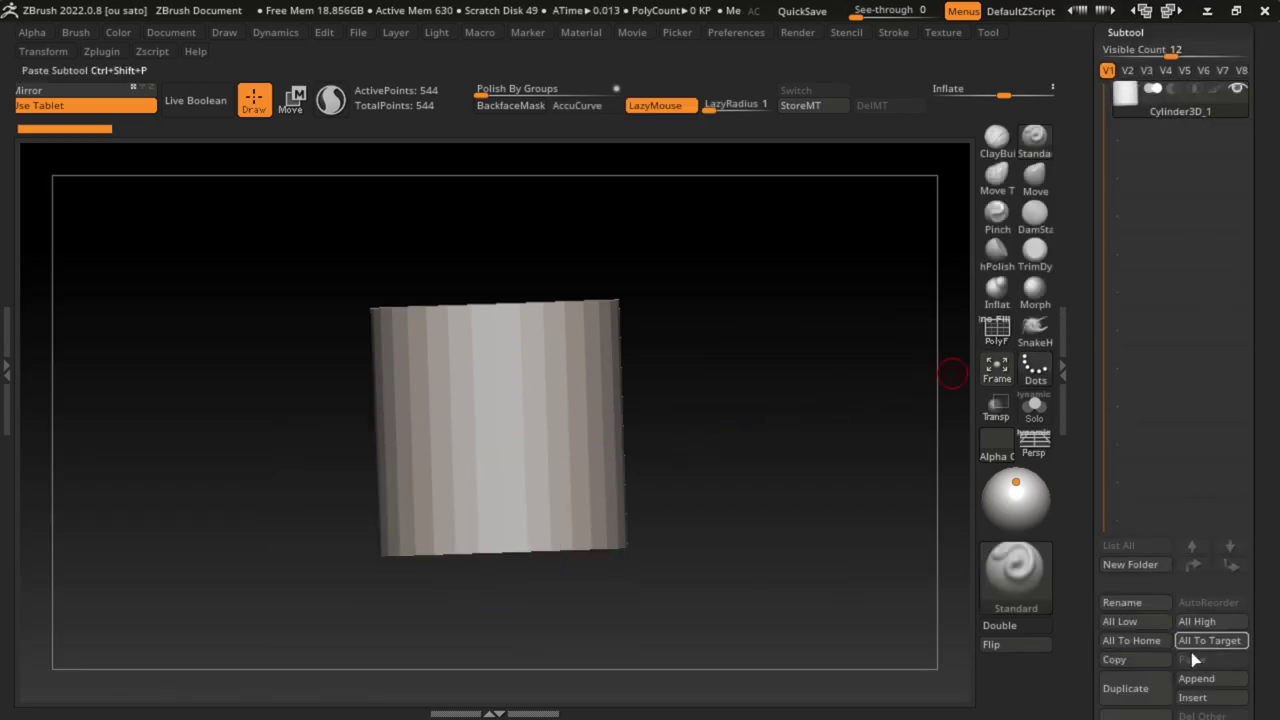
{"action": "left_click", "coordinate": [1196, 678]}
{"action": "left_click", "coordinate": [660, 387]}
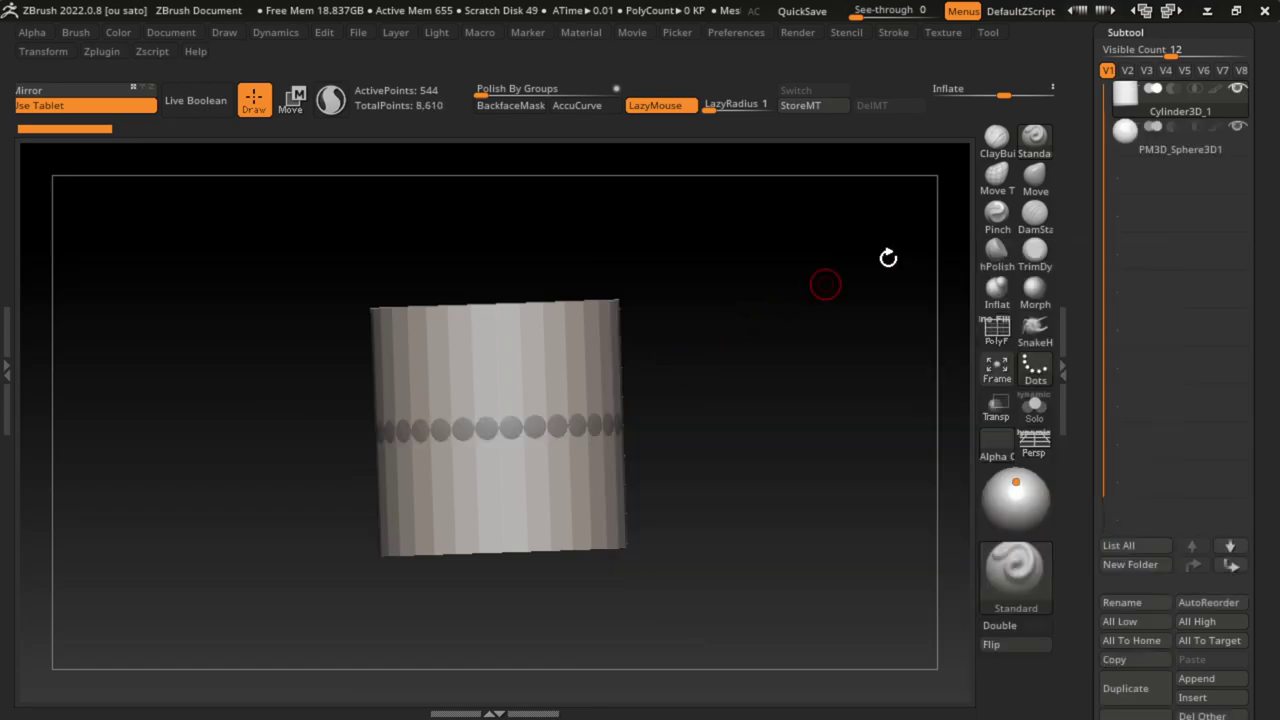
{"action": "left_click", "coordinate": [1237, 88]}
Step: Select the Move brush and enlarge its draw size to about 503
{"action": "key", "text": "s"}
{"action": "left_click_drag", "start_coordinate": [728, 374], "coordinate": [768, 387]}
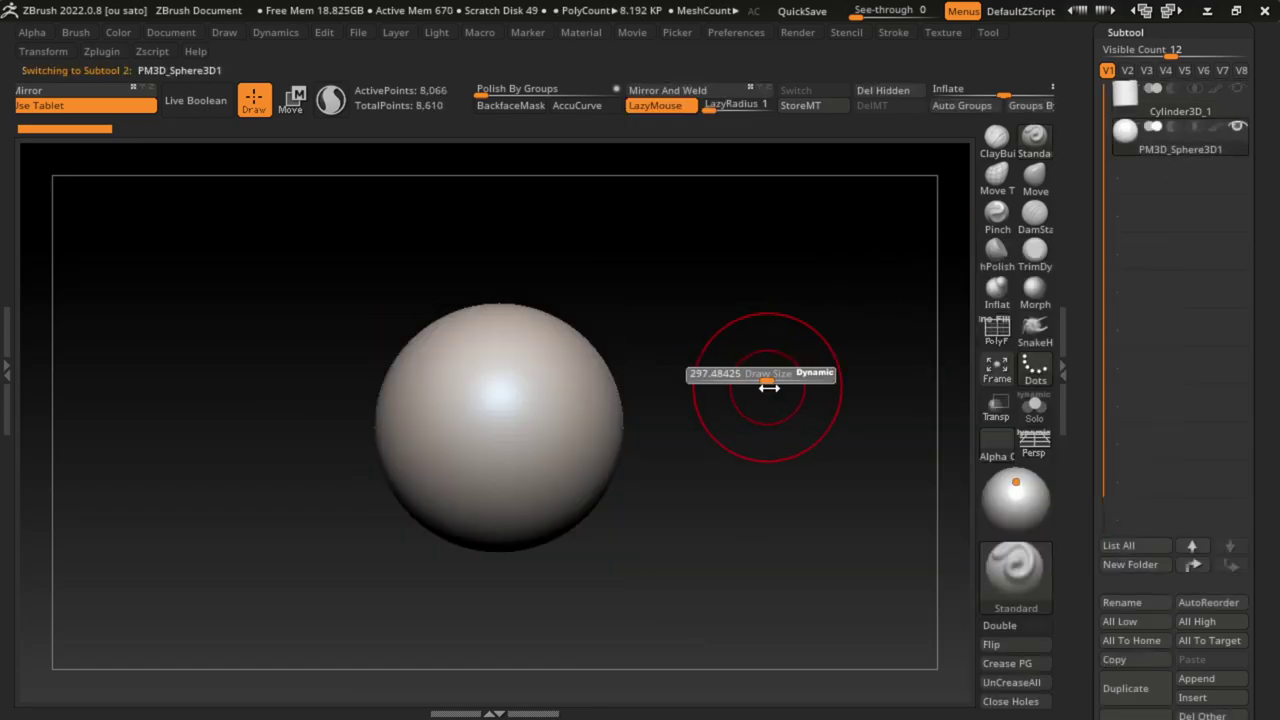
{"action": "left_click", "coordinate": [1035, 185]}
{"action": "key", "text": "s"}
{"action": "left_click_drag", "start_coordinate": [675, 397], "coordinate": [703, 397]}
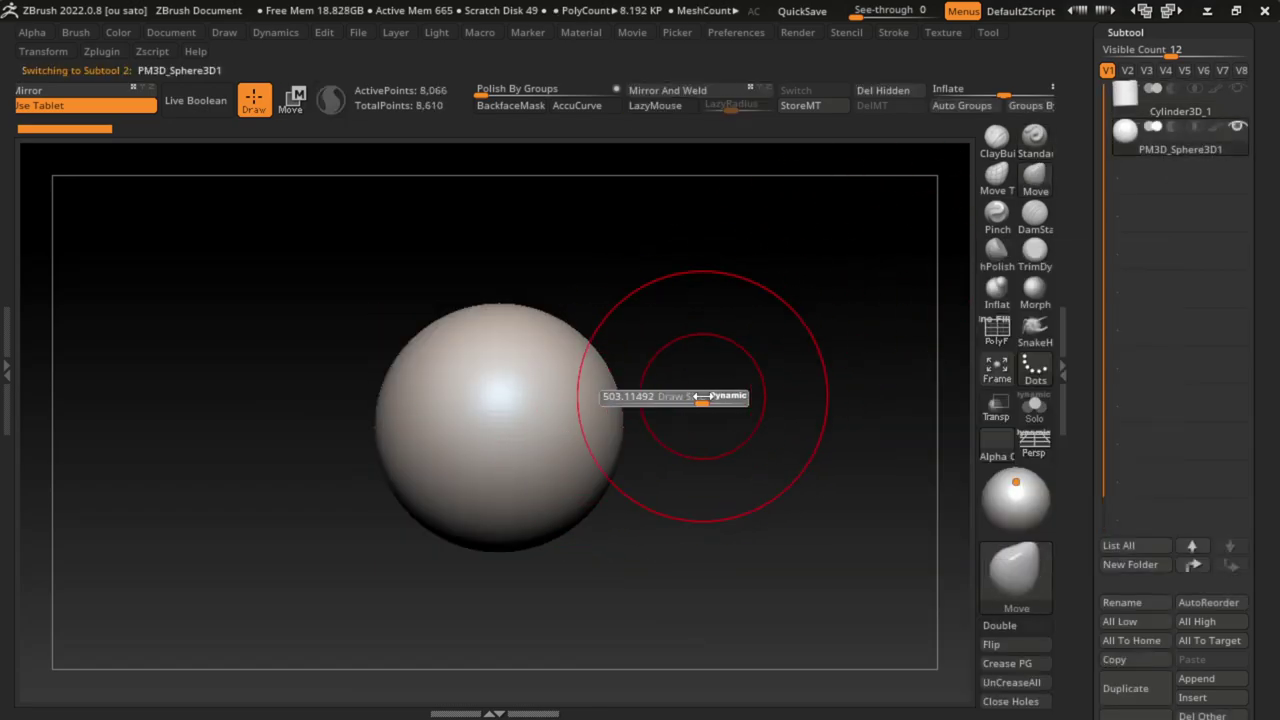
Step: Pull the sphere's top and bottom out and pinch its sides, undoing the tilted push
{"action": "left_click_drag", "start_coordinate": [486, 334], "coordinate": [488, 284]}
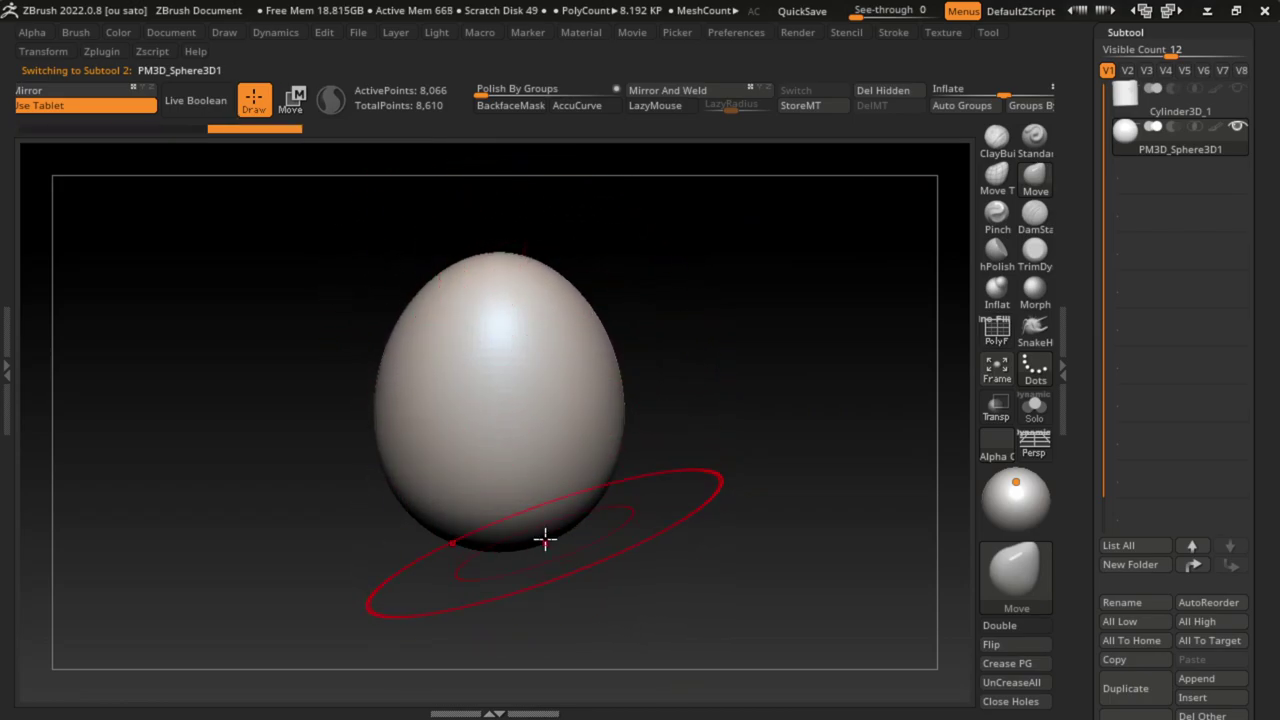
{"action": "mouse_move", "coordinate": [563, 506]}
{"action": "left_mouse_down"}
{"action": "mouse_move", "coordinate": [549, 563]}
{"action": "mouse_move", "coordinate": [563, 551]}
{"action": "left_mouse_up"}
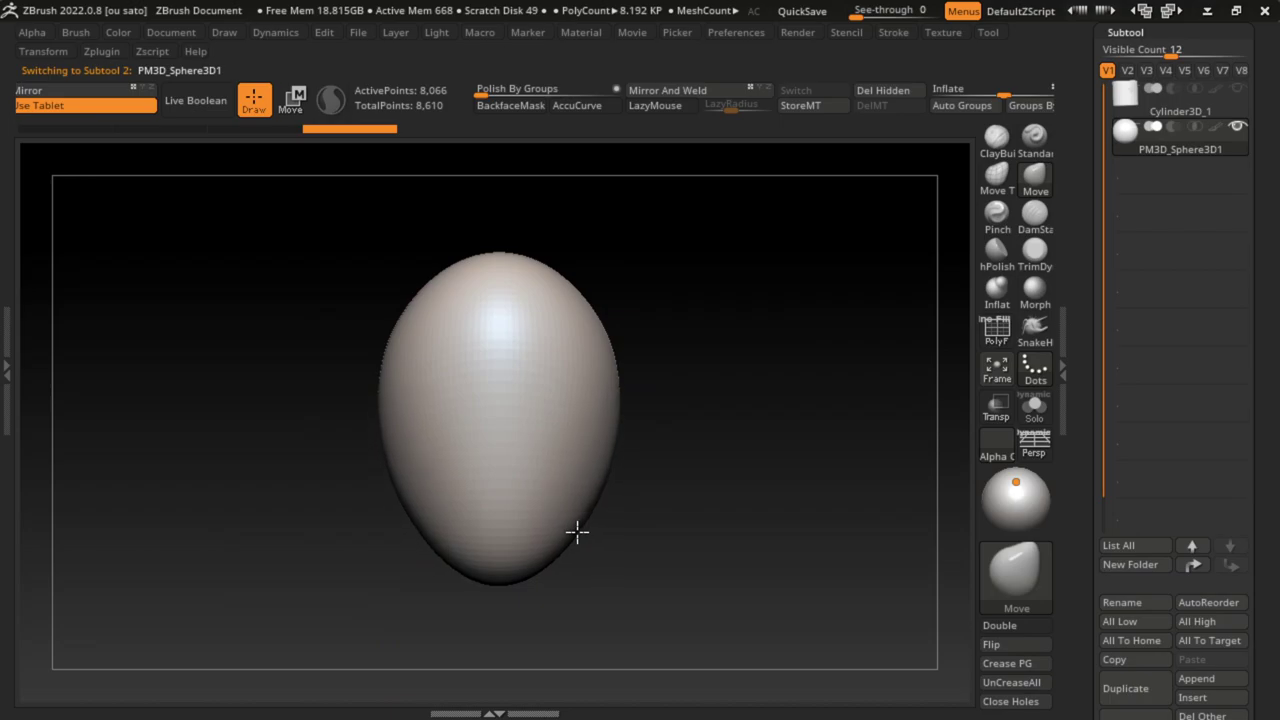
{"action": "mouse_move", "coordinate": [629, 420]}
{"action": "left_mouse_down"}
{"action": "mouse_move", "coordinate": [603, 417]}
{"action": "mouse_move", "coordinate": [663, 394]}
{"action": "left_mouse_up"}
{"action": "left_click_drag", "start_coordinate": [757, 323], "coordinate": [760, 271]}
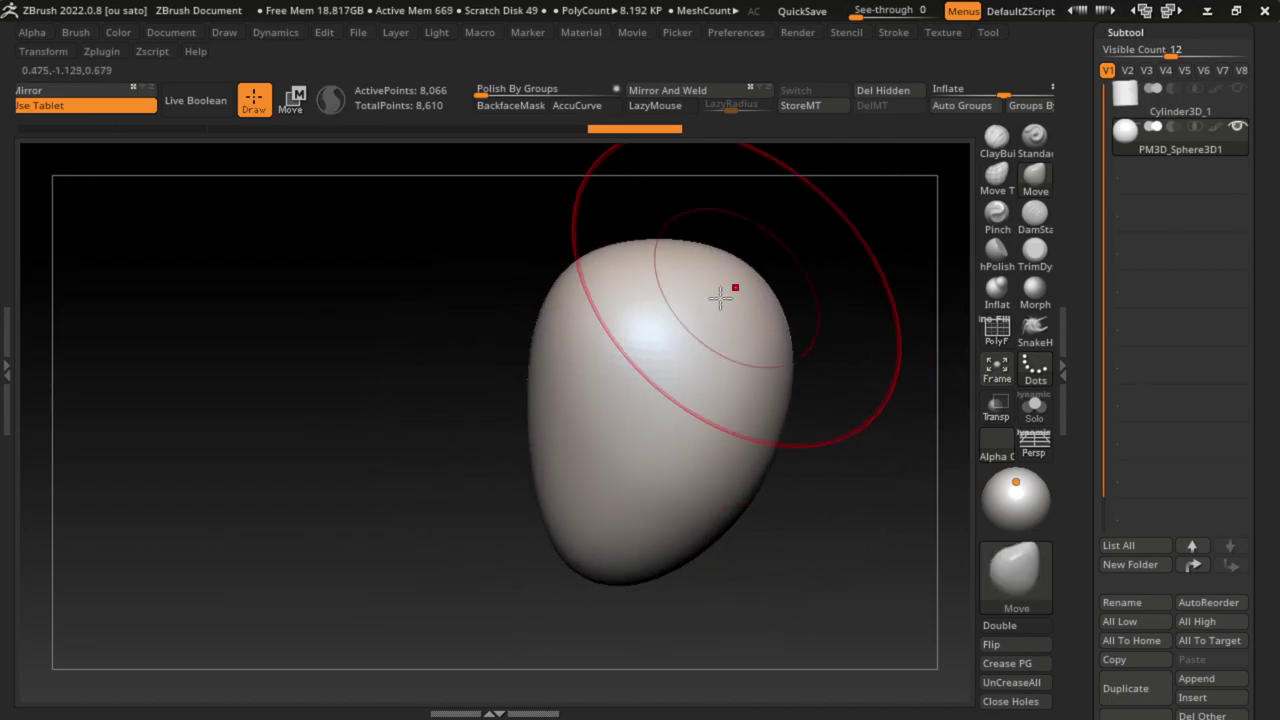
{"action": "key", "text": "ctrl+z"}
{"action": "key", "text": "ctrl+z"}
{"action": "key", "text": "s"}
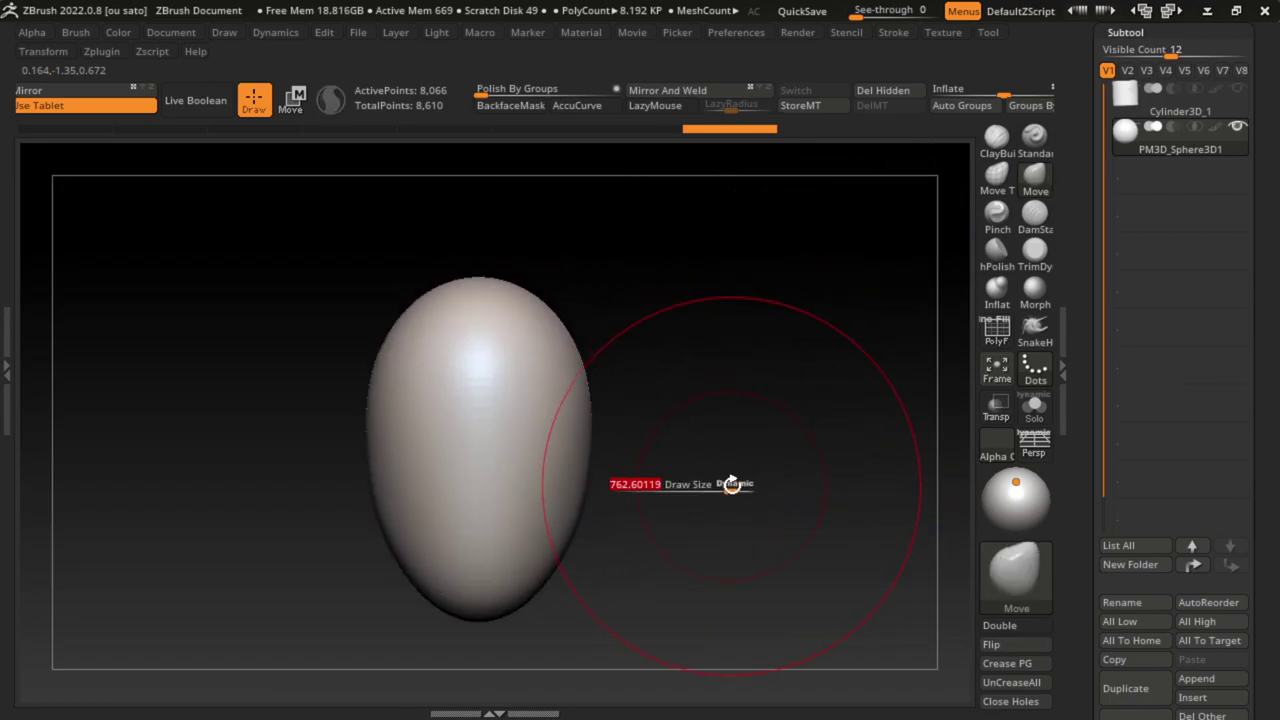
Step: Return to surface sculpting with the DamStandard crease brush
{"action": "left_click", "coordinate": [290, 100]}
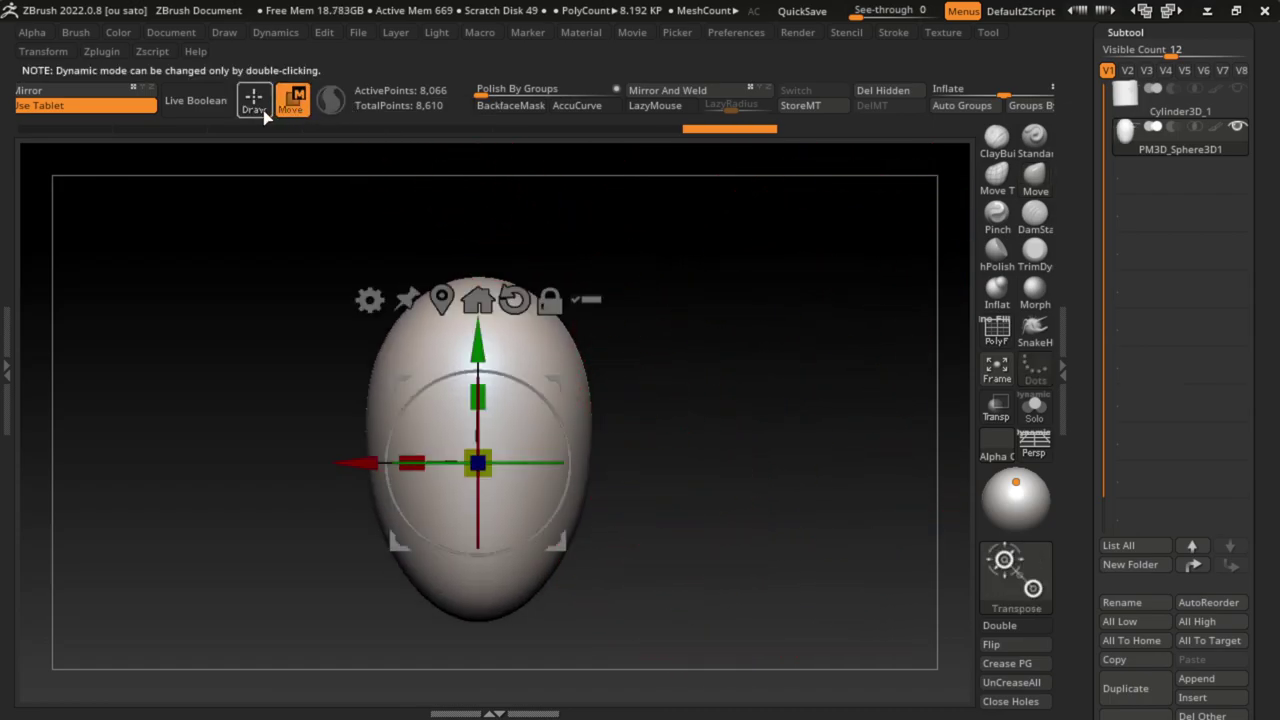
{"action": "left_click", "coordinate": [262, 108]}
{"action": "left_click", "coordinate": [1034, 213]}
{"action": "key", "text": "space"}
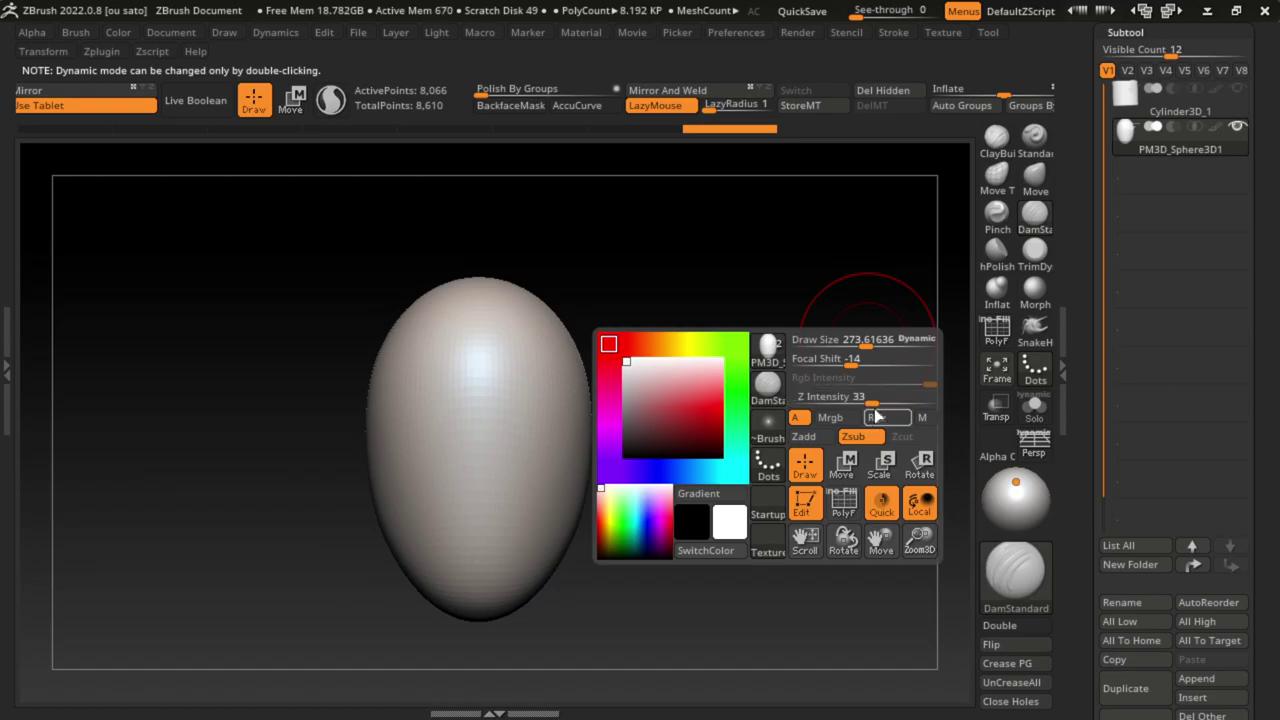
Step: Enable Dynamic brush size and carve mirrored eye sockets into the three-quarter-view egg
{"action": "double_click", "coordinate": [330, 100]}
{"action": "mouse_move", "coordinate": [686, 300]}
{"action": "left_mouse_down"}
{"action": "mouse_move", "coordinate": [702, 389]}
{"action": "mouse_move", "coordinate": [652, 340]}
{"action": "mouse_move", "coordinate": [711, 374]}
{"action": "mouse_move", "coordinate": [700, 327]}
{"action": "left_mouse_up"}
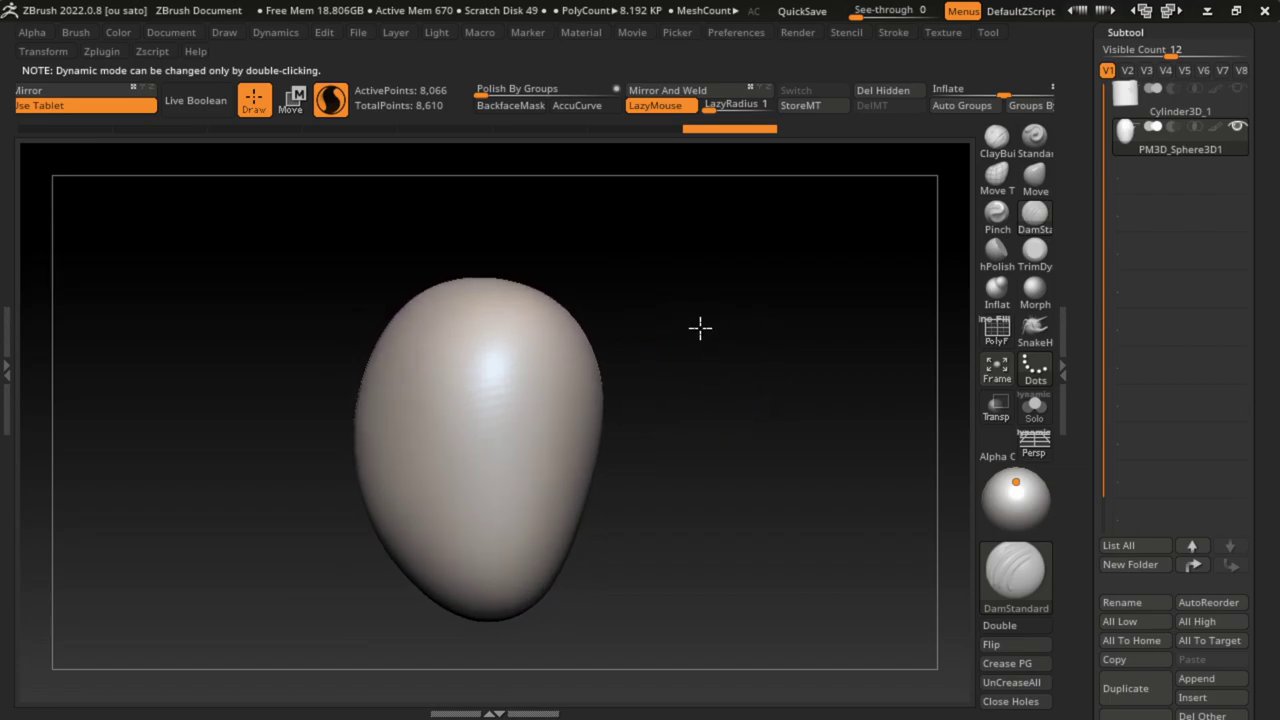
{"action": "mouse_move", "coordinate": [523, 420]}
{"action": "left_mouse_down"}
{"action": "mouse_move", "coordinate": [495, 428]}
{"action": "mouse_move", "coordinate": [600, 424]}
{"action": "left_mouse_up"}
{"action": "left_click", "coordinate": [171, 32]}
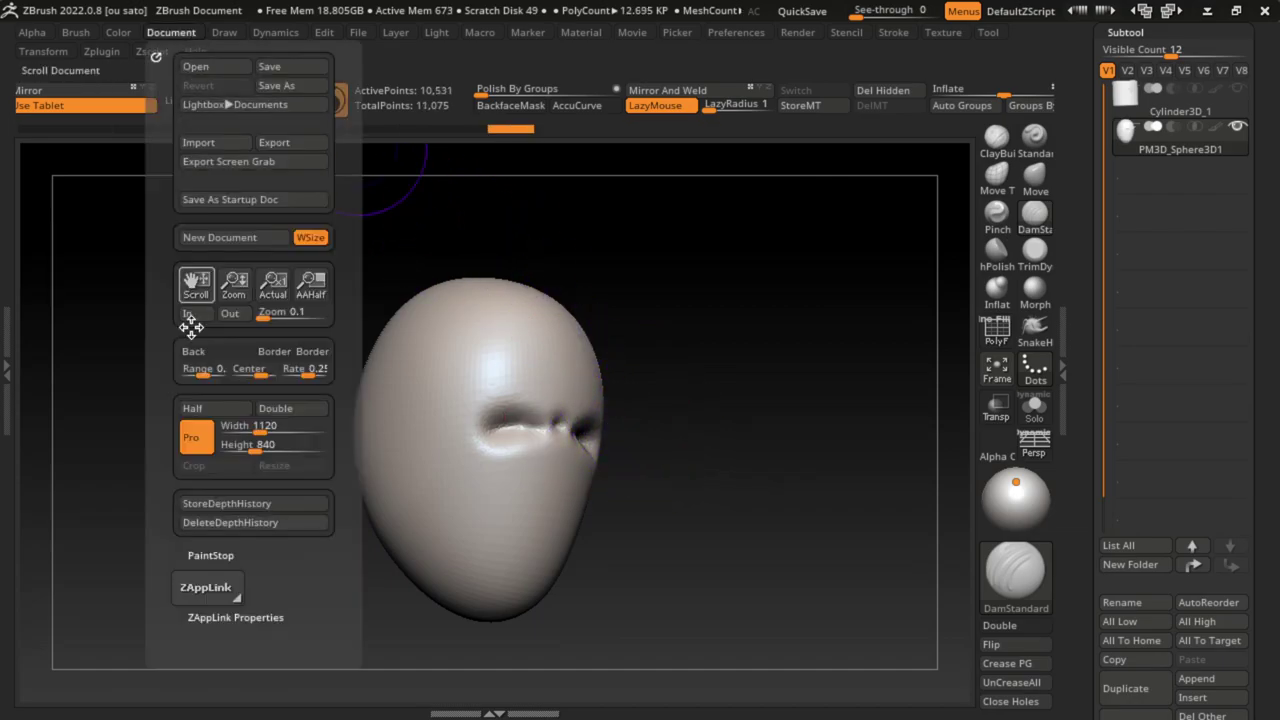
{"action": "left_click", "coordinate": [232, 617]}
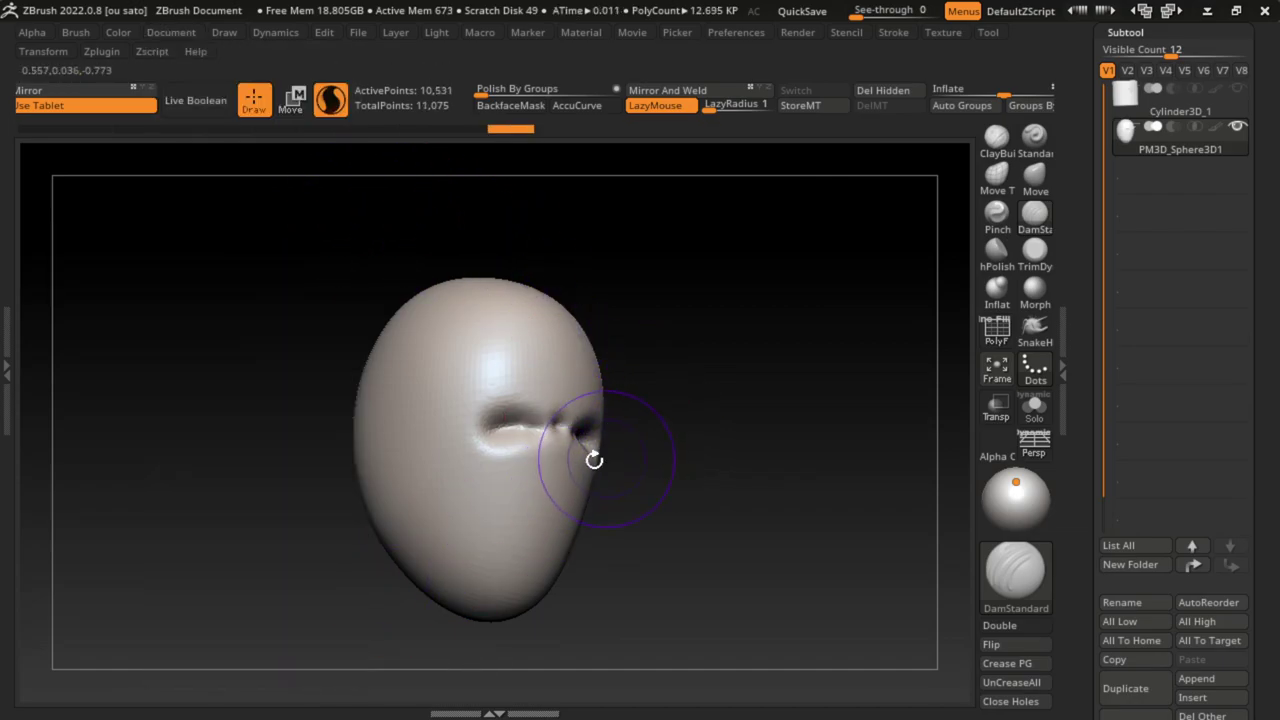
{"action": "left_click_drag", "start_coordinate": [571, 471], "coordinate": [557, 529]}
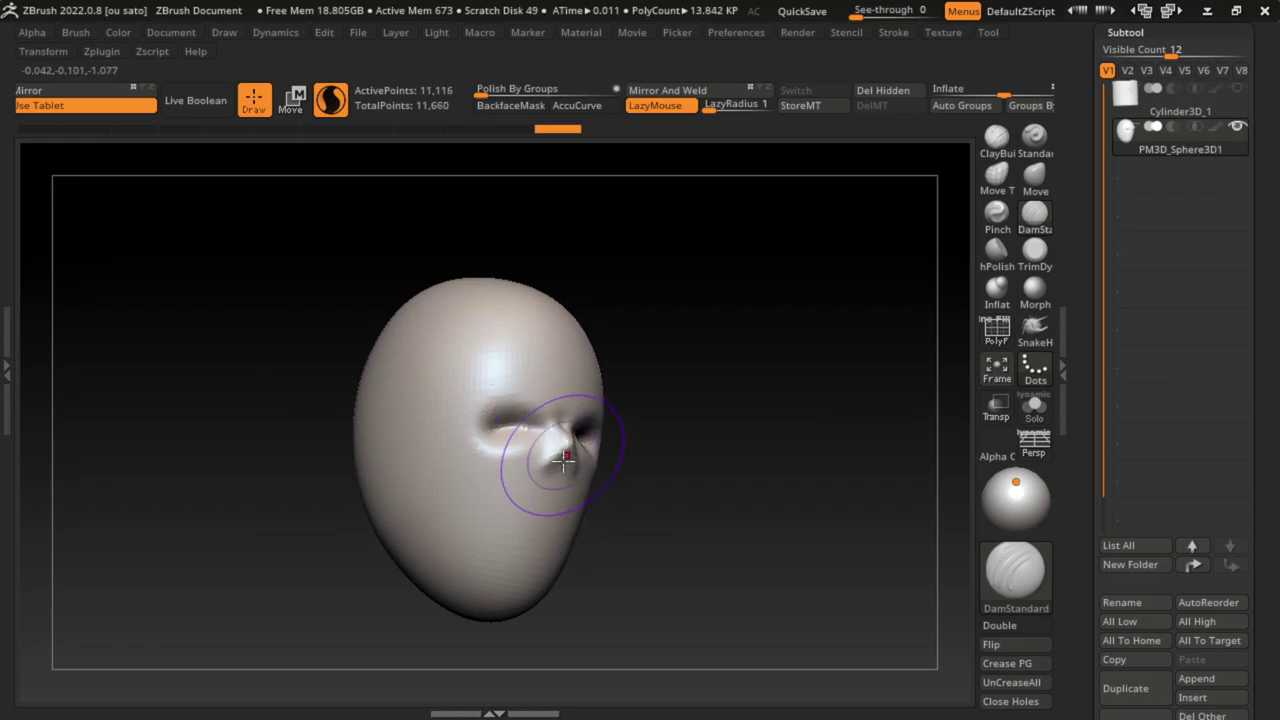
Step: Pull out a nose and shape the cheek, mouth and chin below it
{"action": "mouse_move", "coordinate": [557, 443]}
{"action": "left_mouse_down"}
{"action": "mouse_move", "coordinate": [565, 485]}
{"action": "mouse_move", "coordinate": [546, 486]}
{"action": "left_mouse_up"}
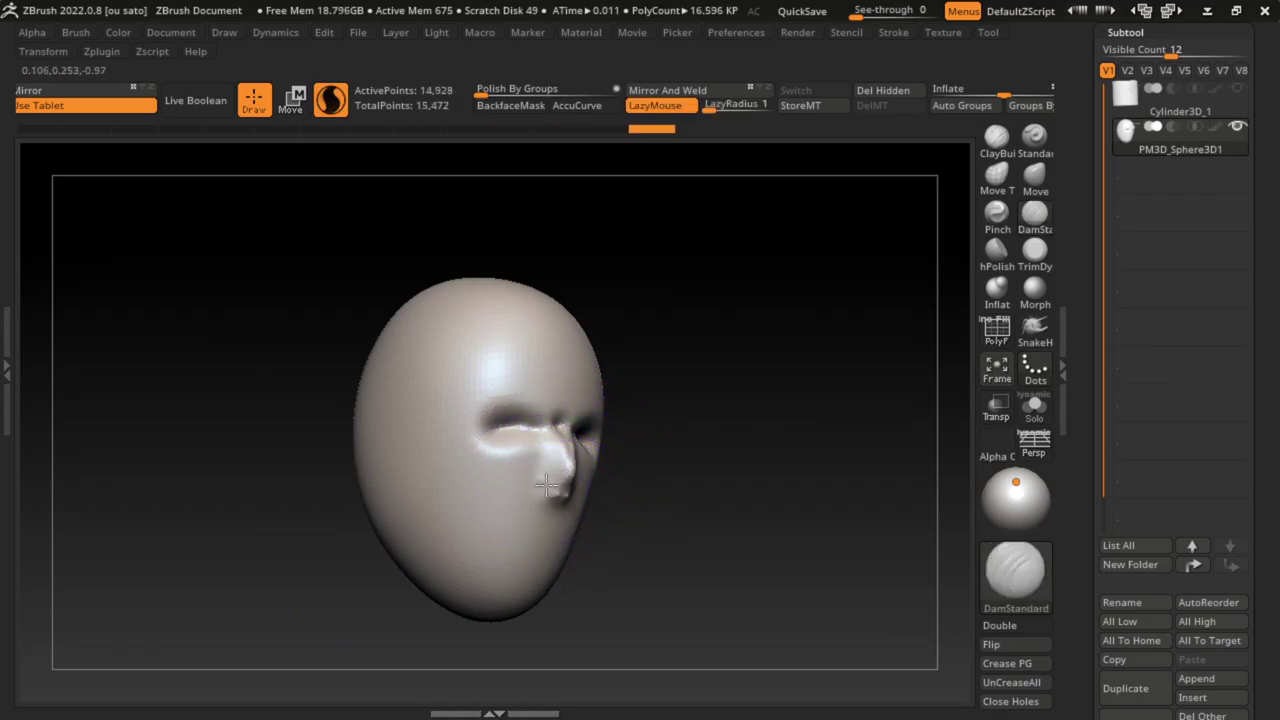
{"action": "left_click_drag", "start_coordinate": [512, 538], "coordinate": [567, 485]}
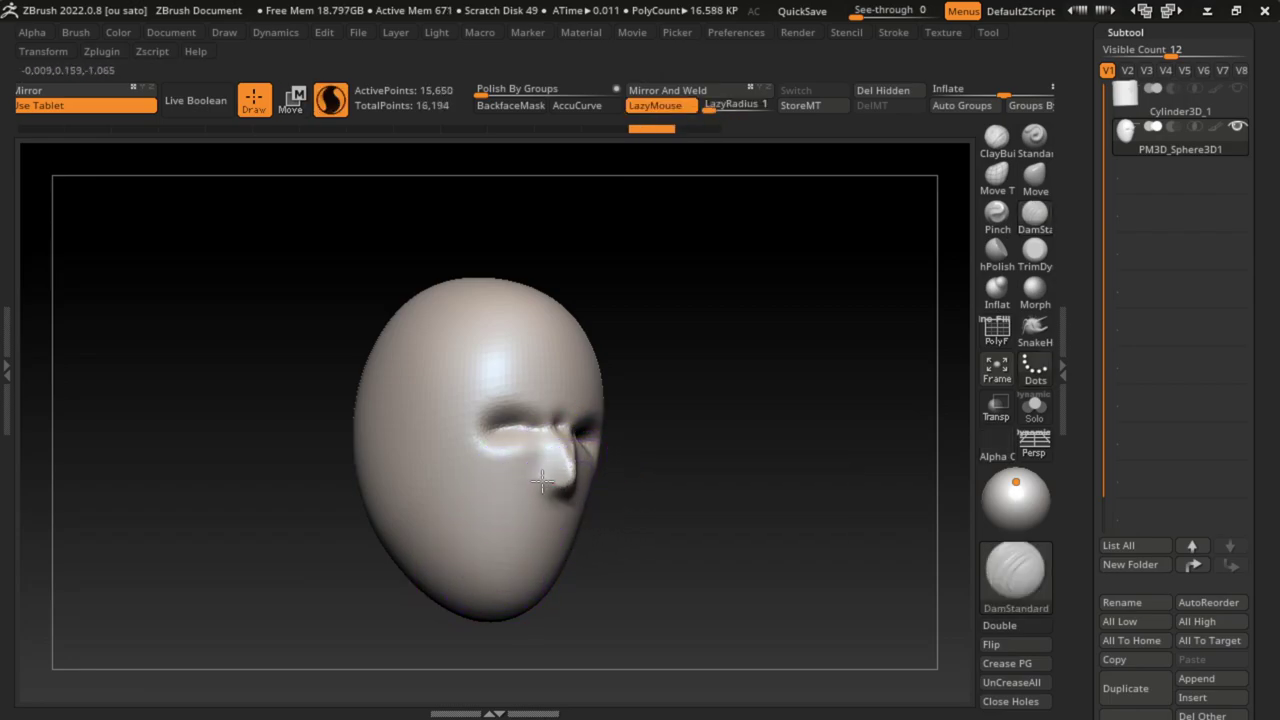
{"action": "left_click_drag", "start_coordinate": [486, 586], "coordinate": [563, 486]}
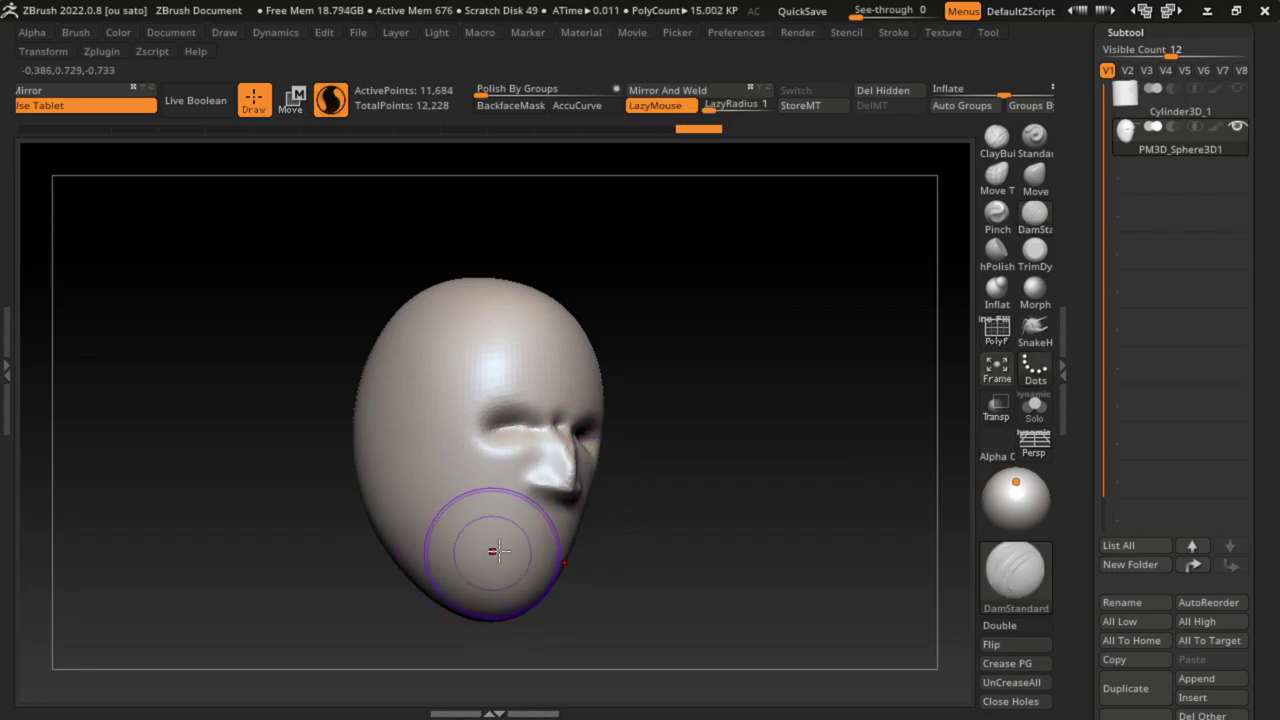
{"action": "left_click_drag", "start_coordinate": [497, 551], "coordinate": [530, 490]}
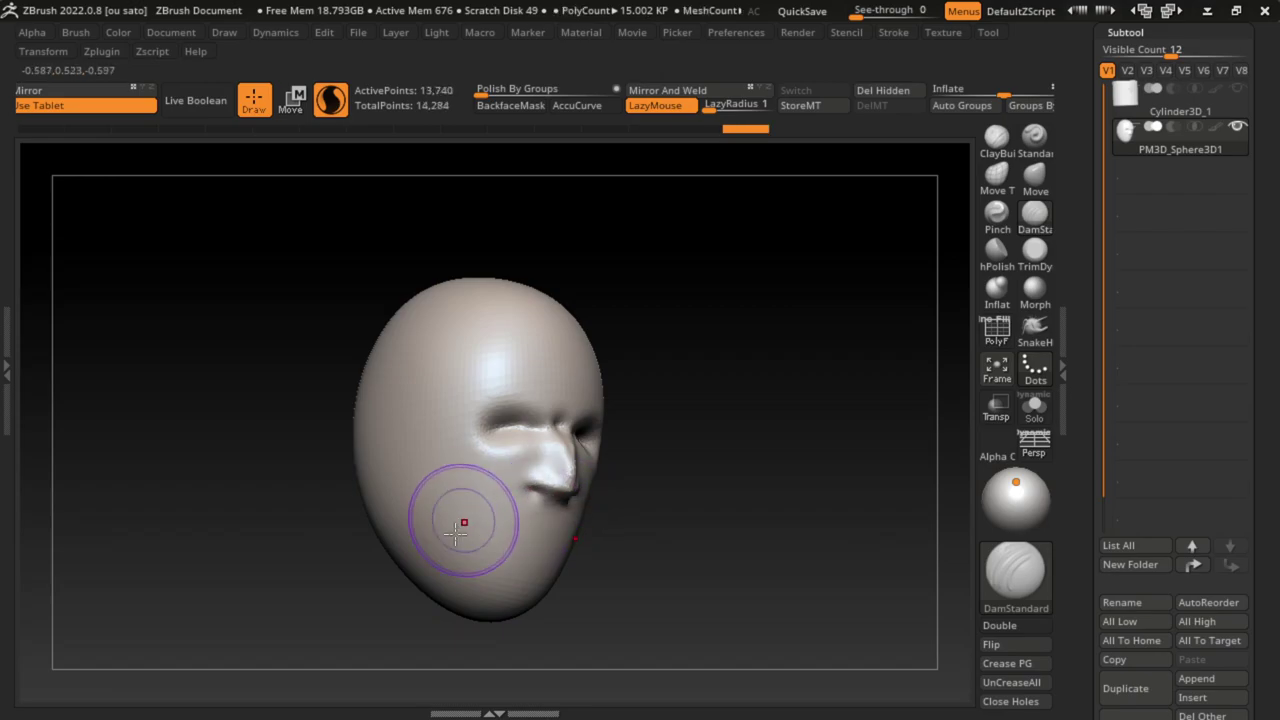
{"action": "left_click_drag", "start_coordinate": [443, 598], "coordinate": [545, 495], "text": "shift"}
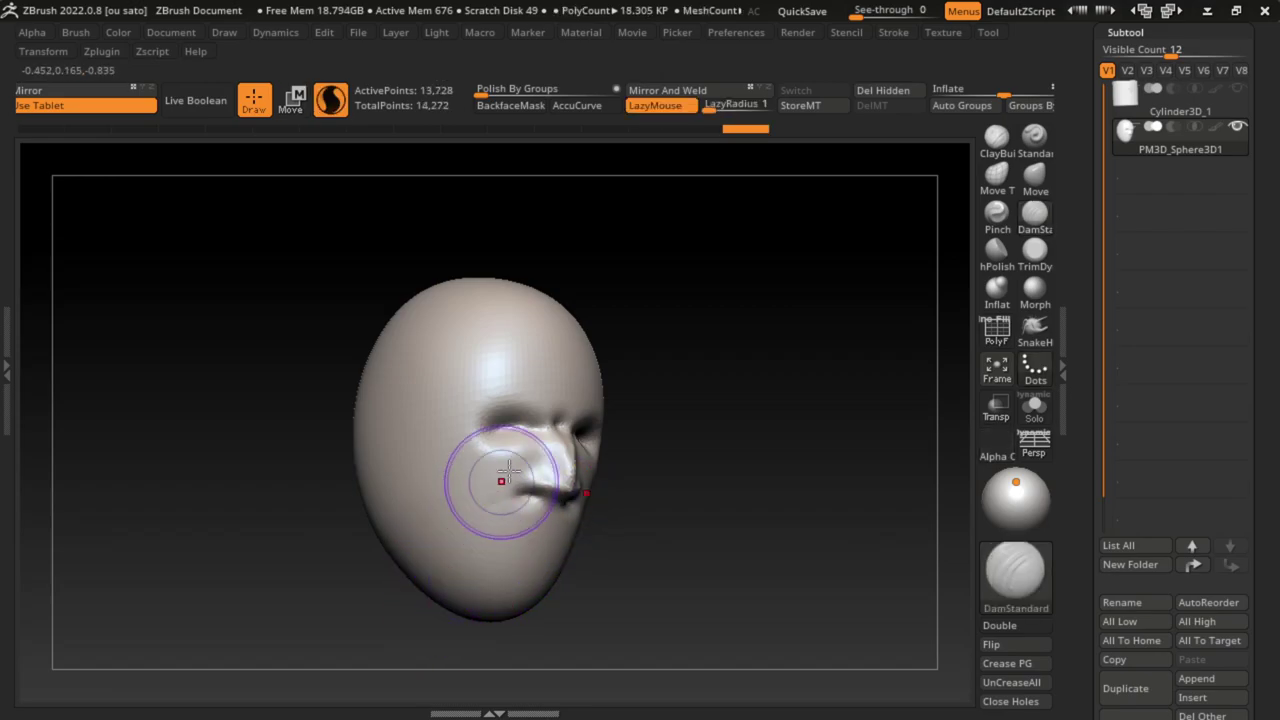
Step: Undo the mouth bulge, shrink the brush and deepen the mouth crease under the nose
{"action": "key", "text": "ctrl+z"}
{"action": "key", "text": "ctrl+z"}
{"action": "key", "text": "s"}
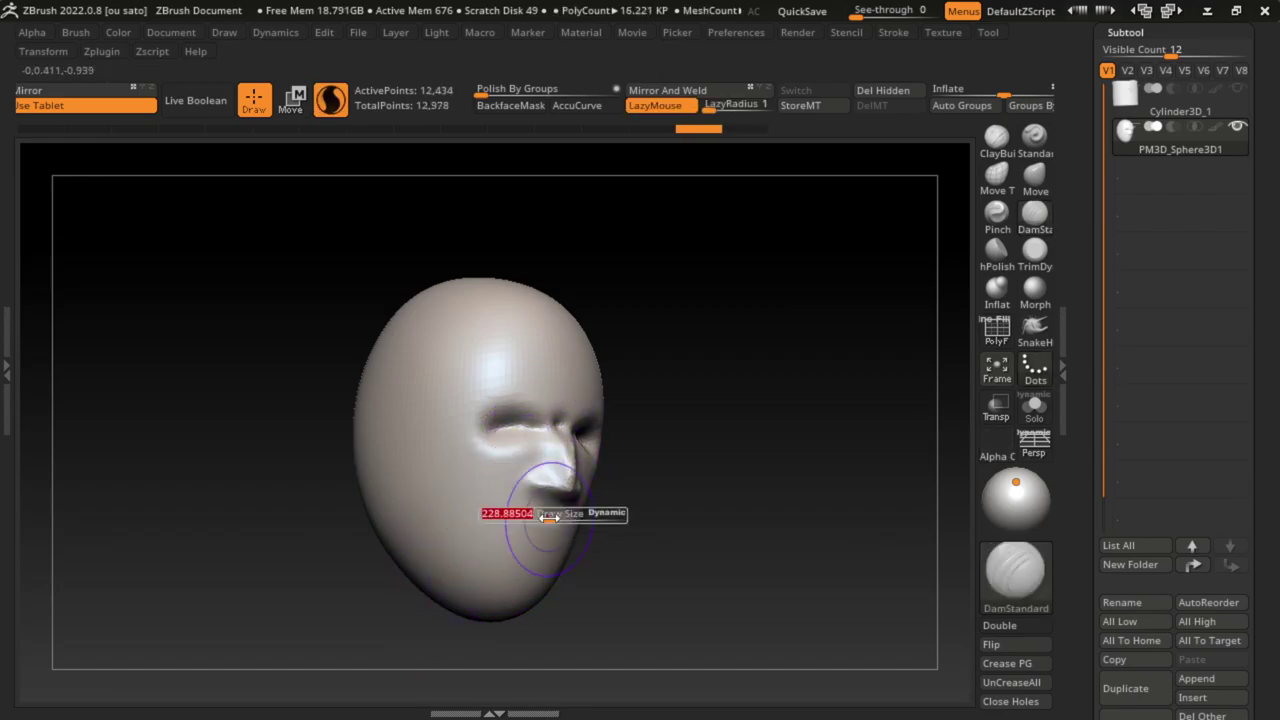
{"action": "left_click_drag", "start_coordinate": [548, 517], "coordinate": [524, 540]}
{"action": "mouse_move", "coordinate": [541, 495]}
{"action": "left_mouse_down"}
{"action": "mouse_move", "coordinate": [578, 492]}
{"action": "mouse_move", "coordinate": [466, 557]}
{"action": "left_mouse_up"}
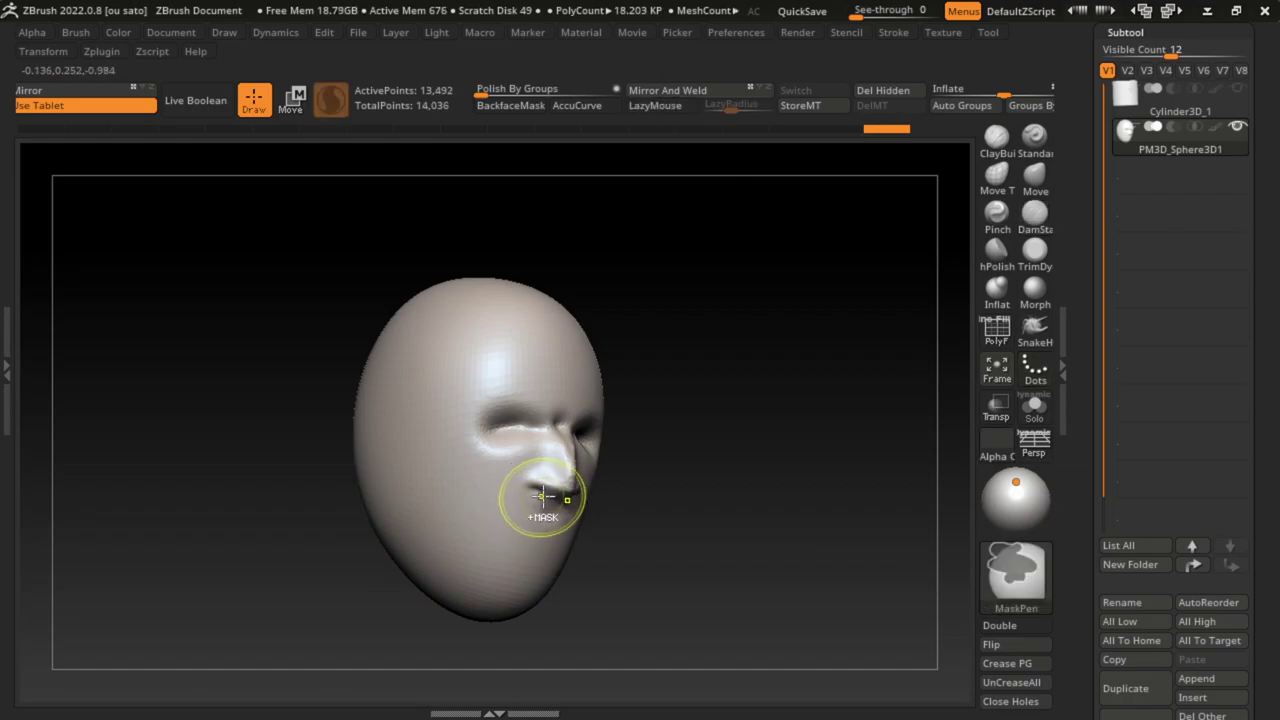
Step: Sculpt the mouth and chin area with DamStandard, undoing the chin-to-mouth crease
{"action": "left_click_drag", "start_coordinate": [553, 490], "coordinate": [546, 487], "text": "shift"}
{"action": "left_click_drag", "start_coordinate": [512, 543], "coordinate": [514, 540]}
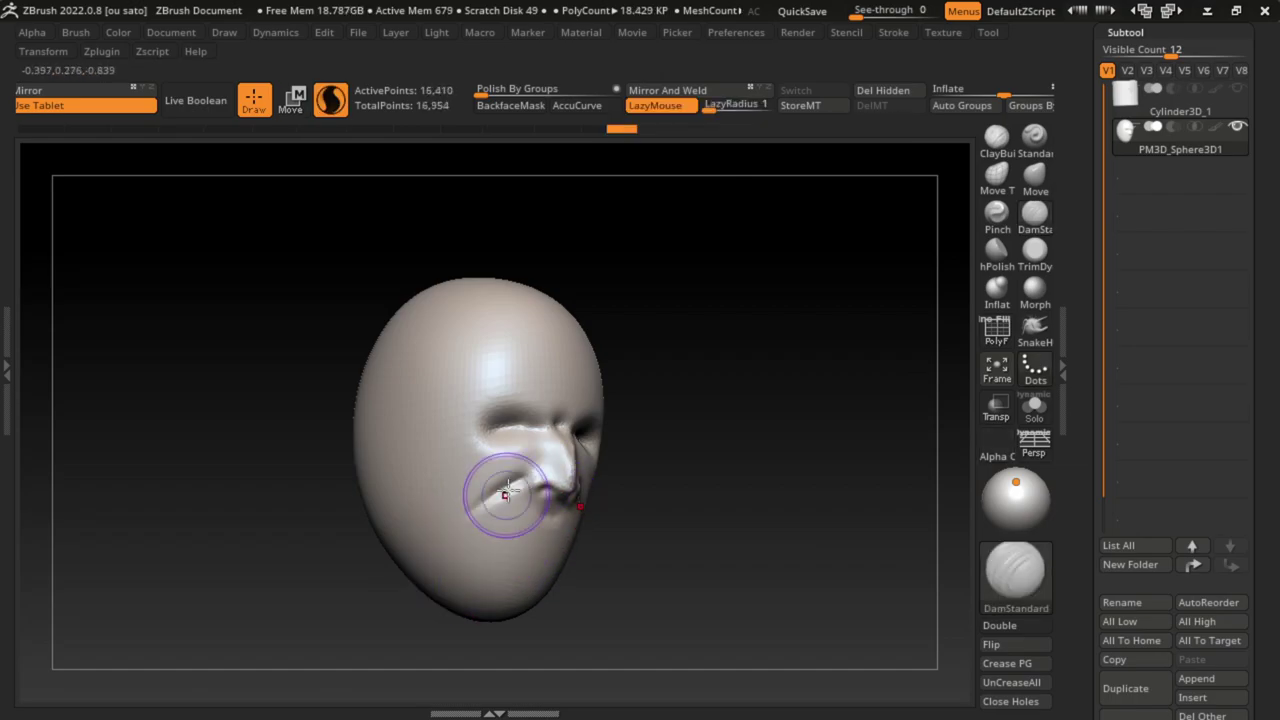
{"action": "left_click_drag", "start_coordinate": [514, 488], "coordinate": [552, 470]}
{"action": "left_click_drag", "start_coordinate": [435, 563], "coordinate": [510, 492]}
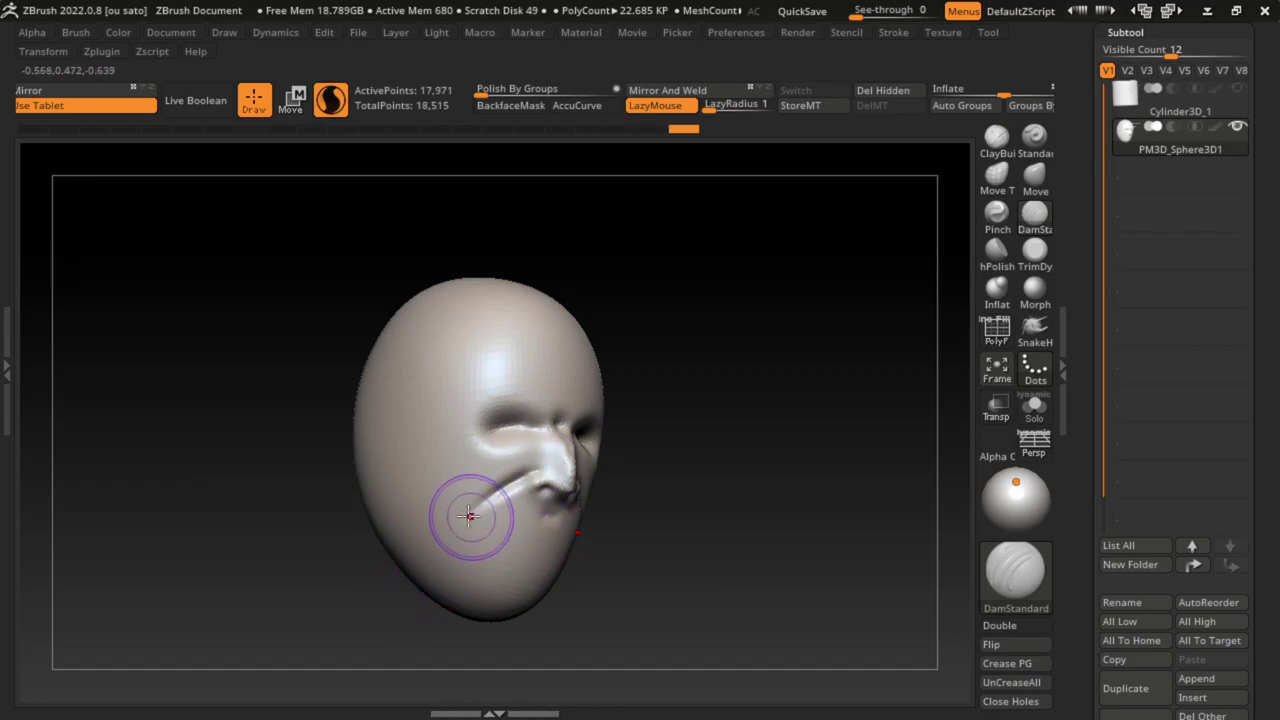
{"action": "left_click_drag", "start_coordinate": [455, 560], "coordinate": [486, 520], "text": "shift"}
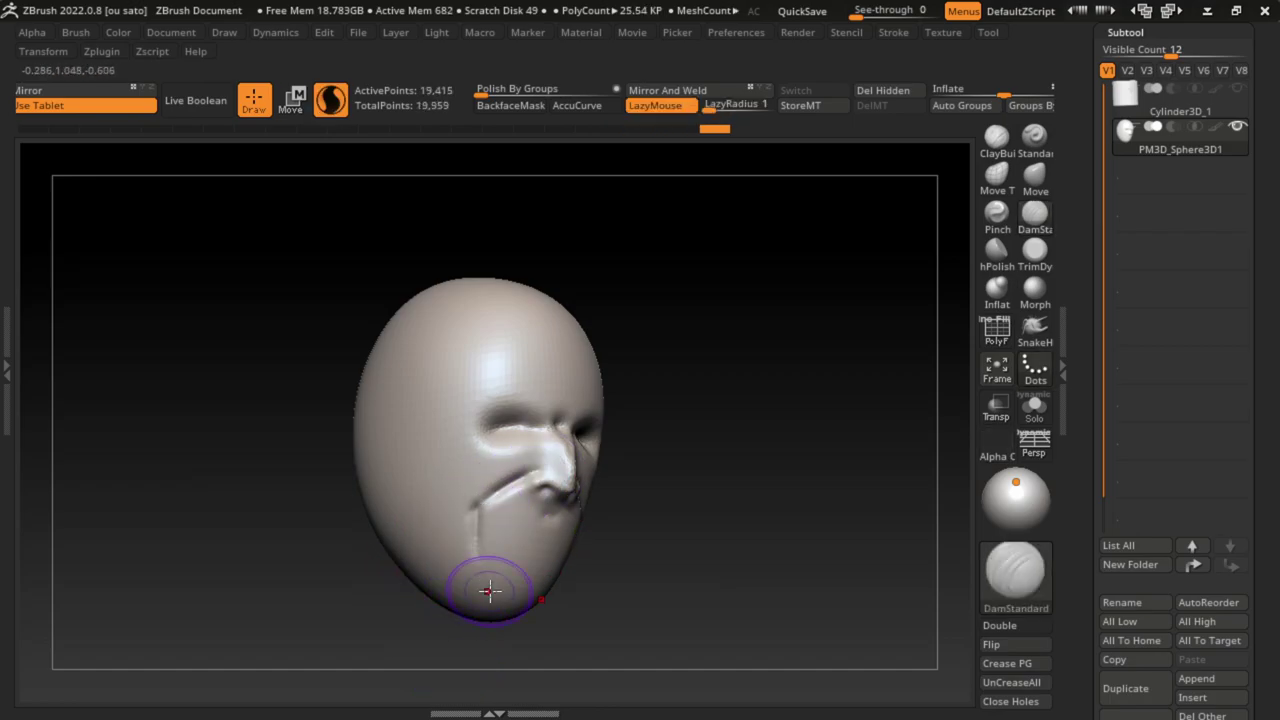
{"action": "key", "text": "ctrl+z"}
{"action": "key", "text": "ctrl+z"}
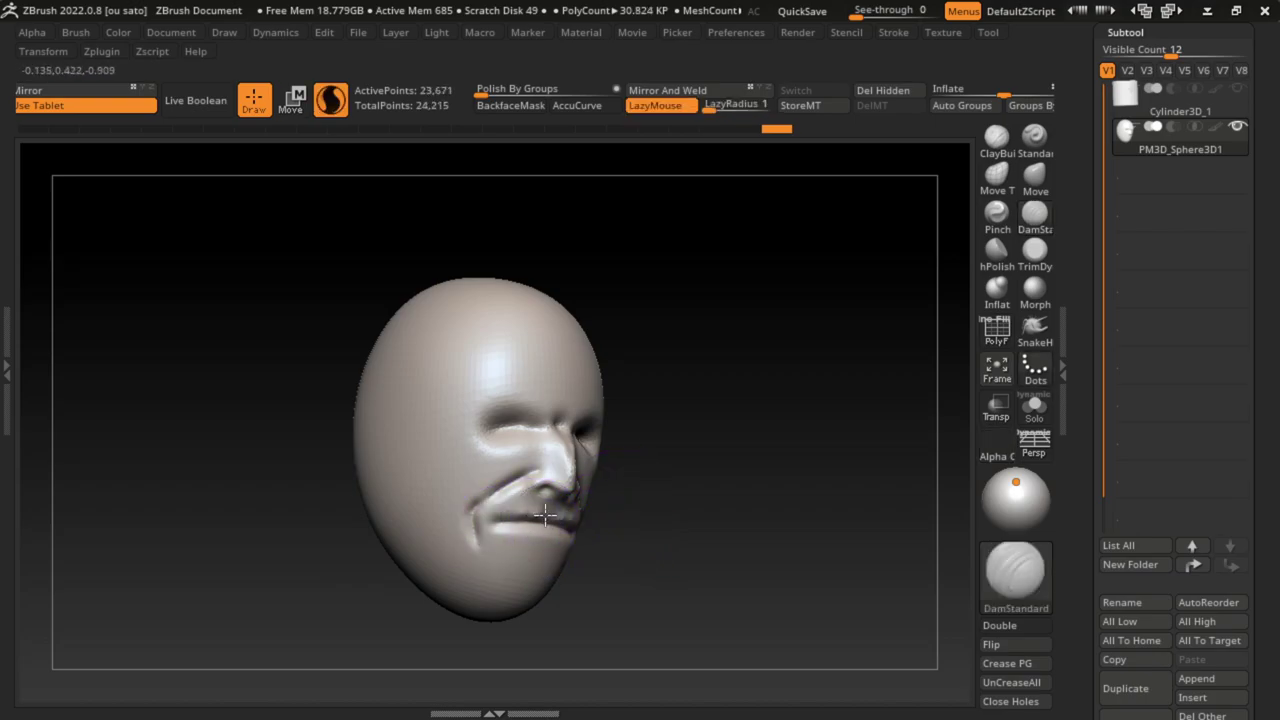
Step: Reshape the lower lip and lip crease, undoing the overly deep mouth strokes
{"action": "left_click_drag", "start_coordinate": [516, 544], "coordinate": [502, 521]}
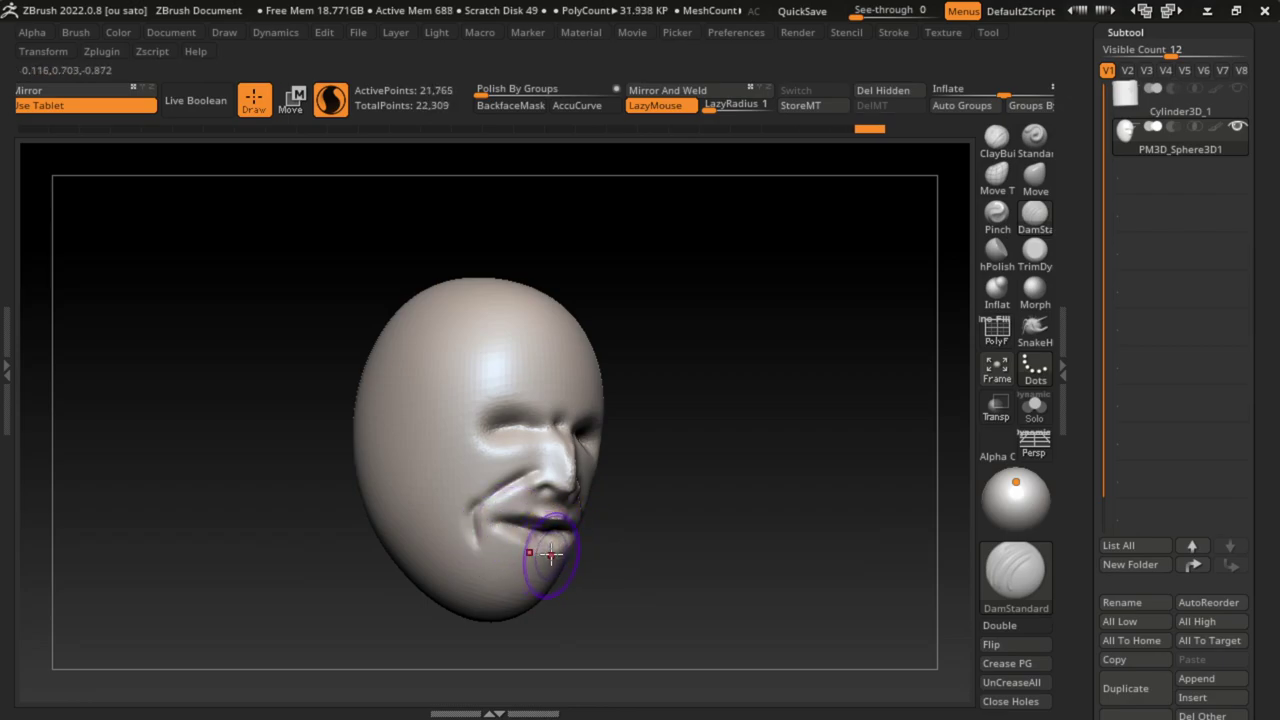
{"action": "left_click_drag", "start_coordinate": [524, 530], "coordinate": [584, 543]}
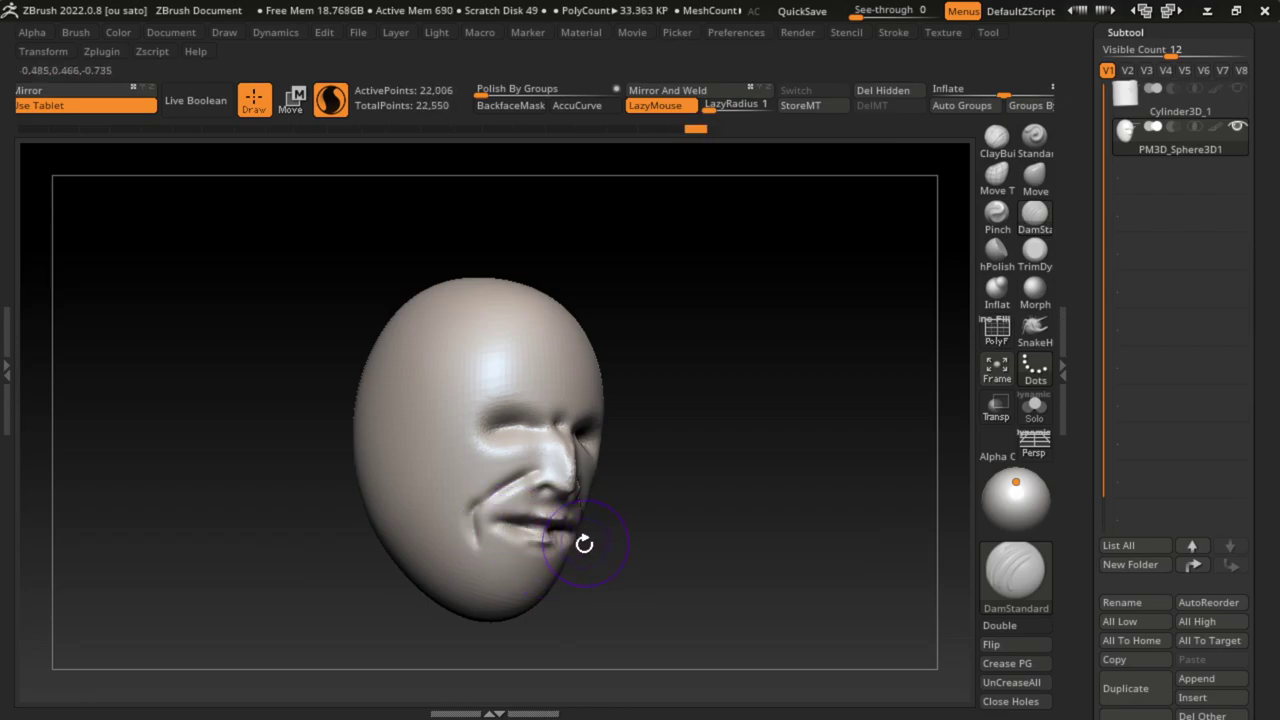
{"action": "key", "text": "ctrl+z"}
{"action": "key", "text": "ctrl+z"}
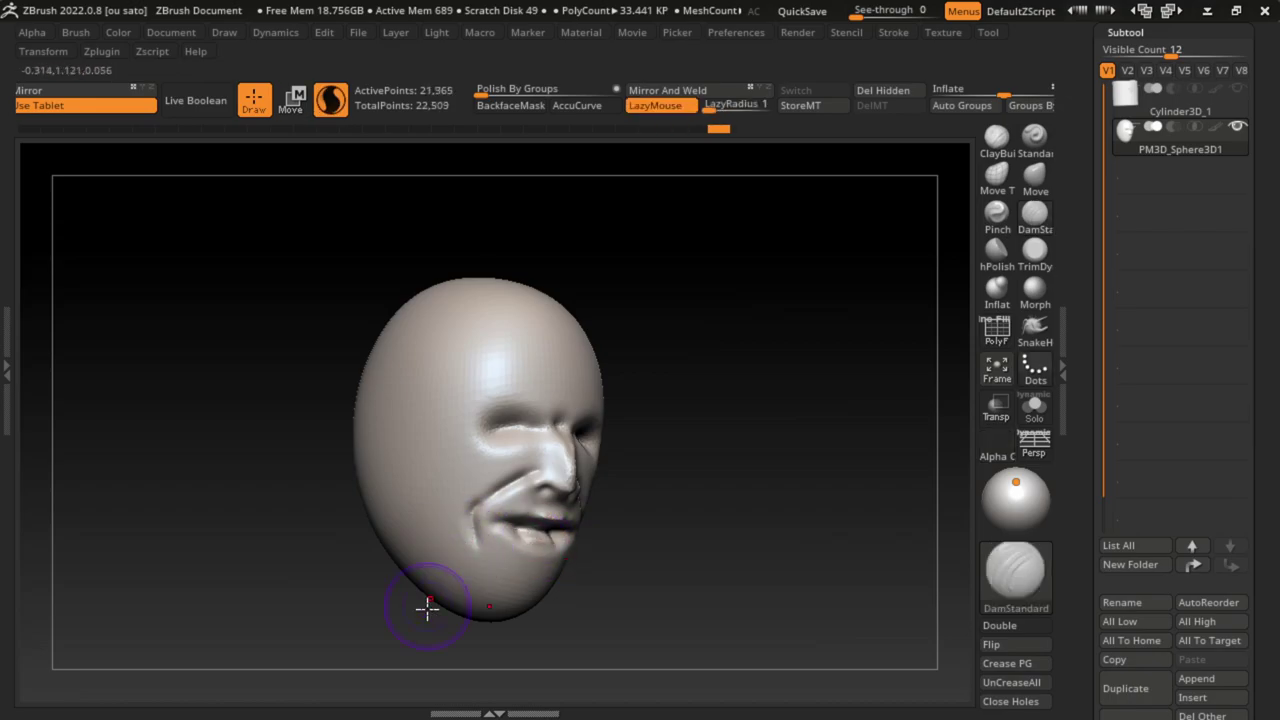
{"action": "key", "text": "ctrl+z"}
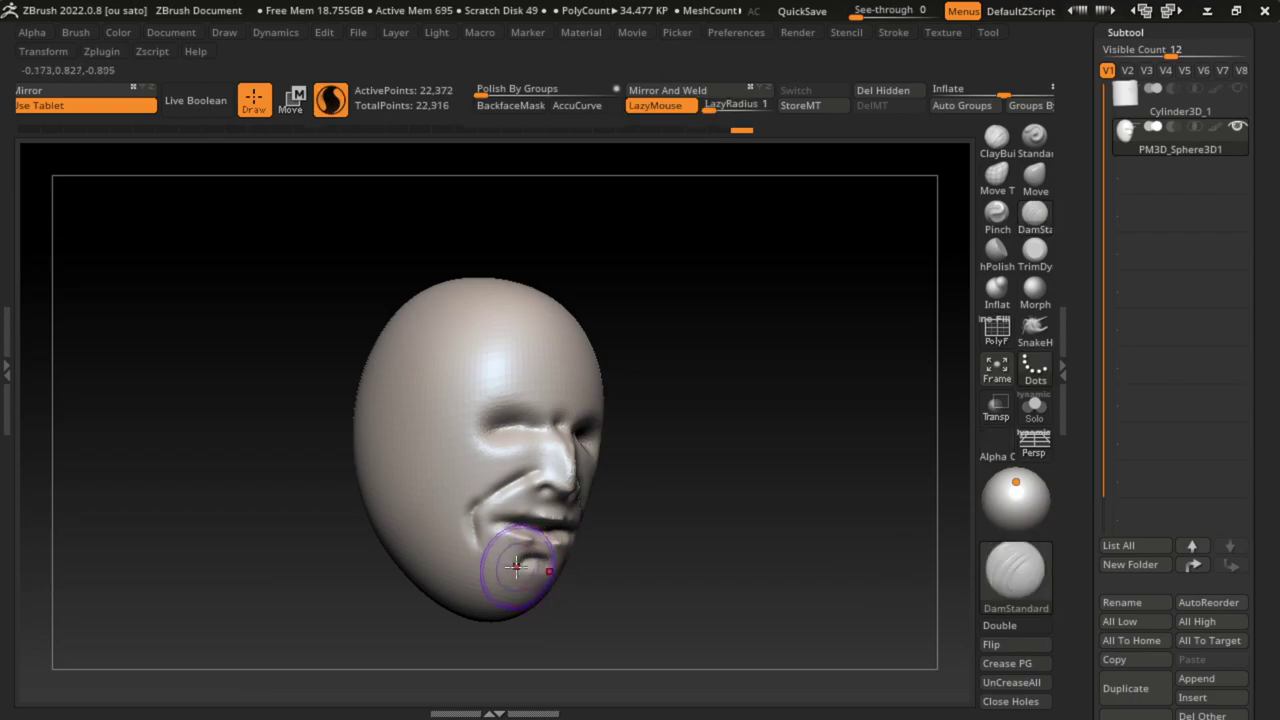
{"action": "key", "text": "ctrl+z"}
{"action": "key", "text": "space"}
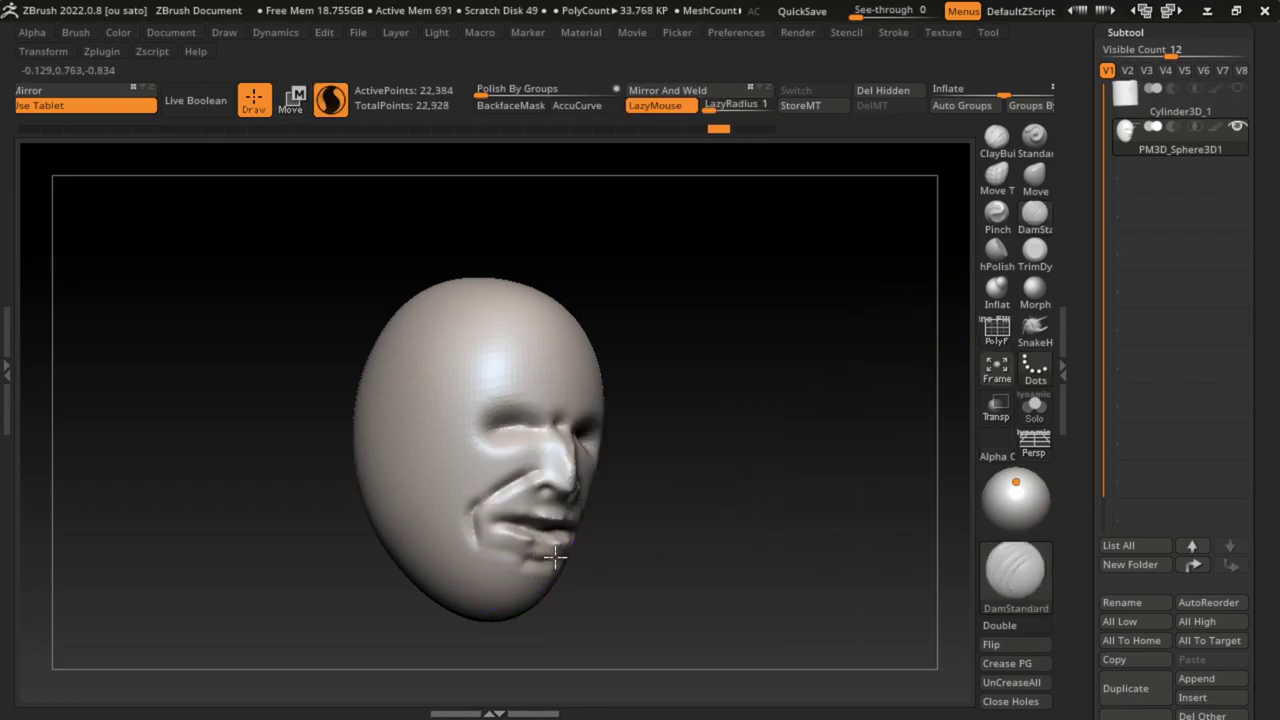
Step: Build up clay on the chin with the ClayBuildup brush
{"action": "left_click", "coordinate": [996, 138]}
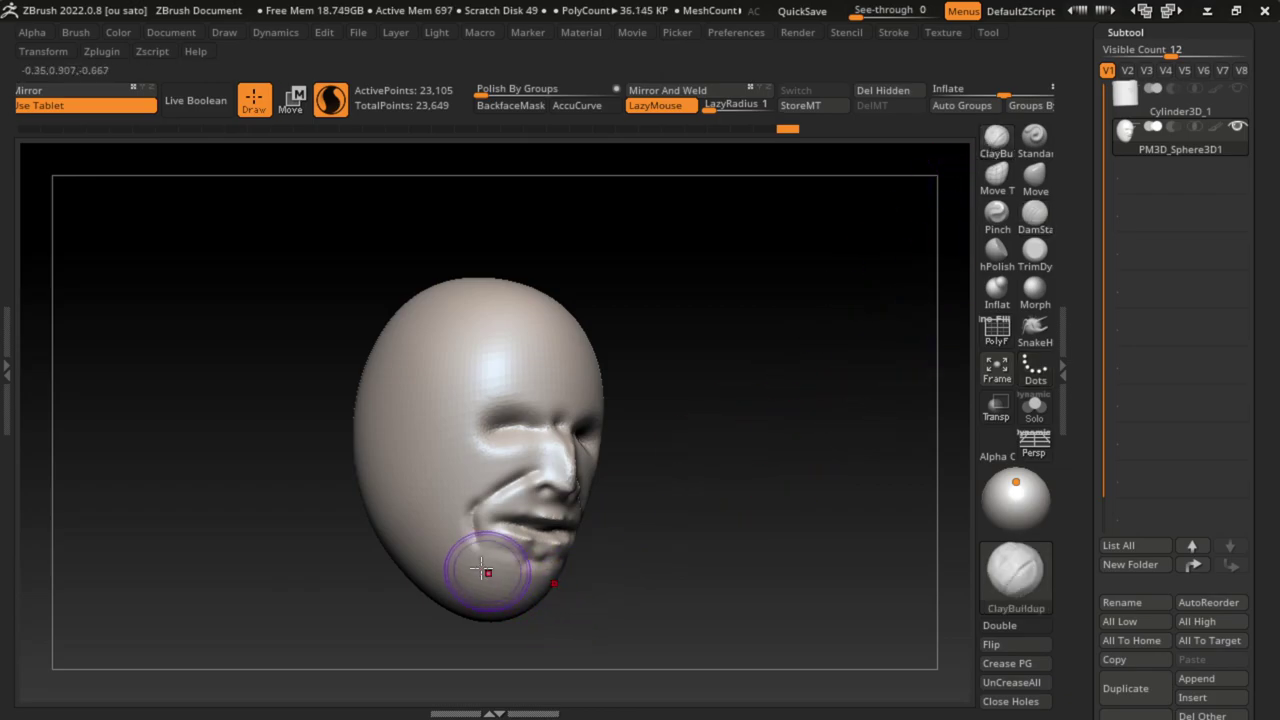
{"action": "left_click_drag", "start_coordinate": [536, 596], "coordinate": [571, 596]}
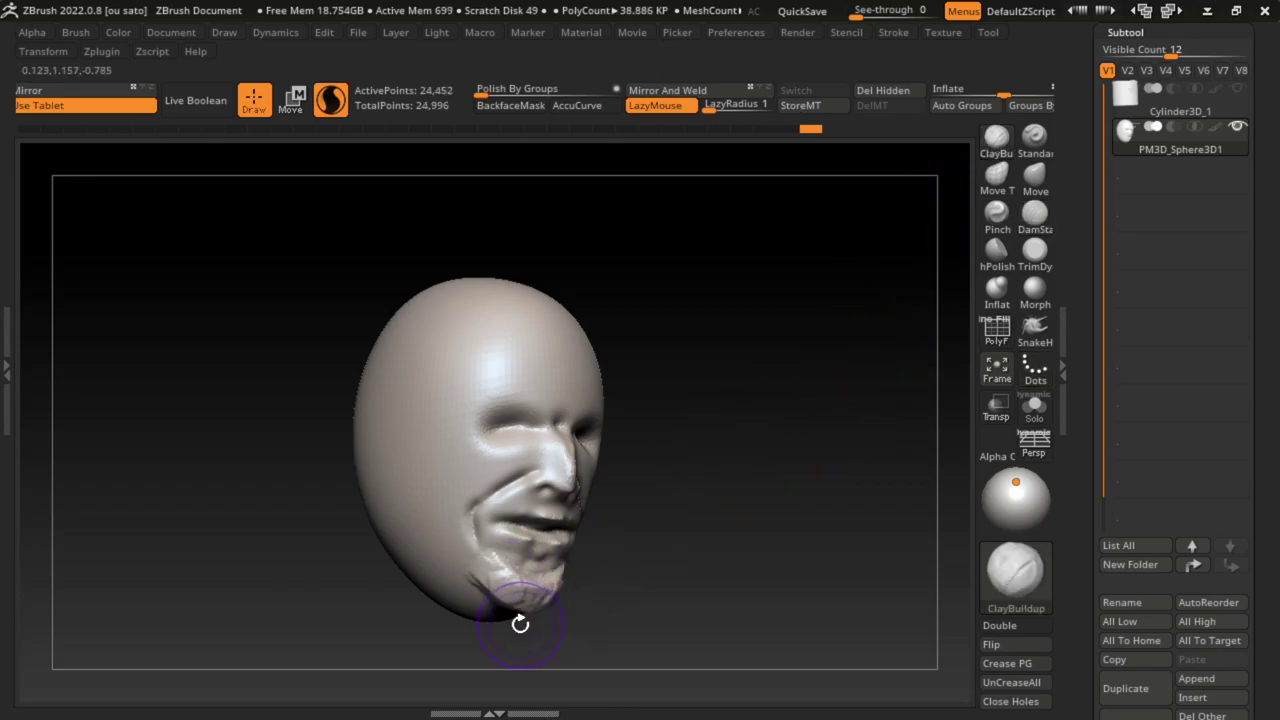
{"action": "mouse_move", "coordinate": [417, 594]}
{"action": "left_mouse_down"}
{"action": "mouse_move", "coordinate": [500, 614]}
{"action": "mouse_move", "coordinate": [400, 563]}
{"action": "mouse_move", "coordinate": [491, 609]}
{"action": "mouse_move", "coordinate": [374, 603]}
{"action": "mouse_move", "coordinate": [481, 614]}
{"action": "mouse_move", "coordinate": [443, 634]}
{"action": "mouse_move", "coordinate": [477, 614]}
{"action": "mouse_move", "coordinate": [461, 608]}
{"action": "mouse_move", "coordinate": [723, 516]}
{"action": "left_mouse_up"}
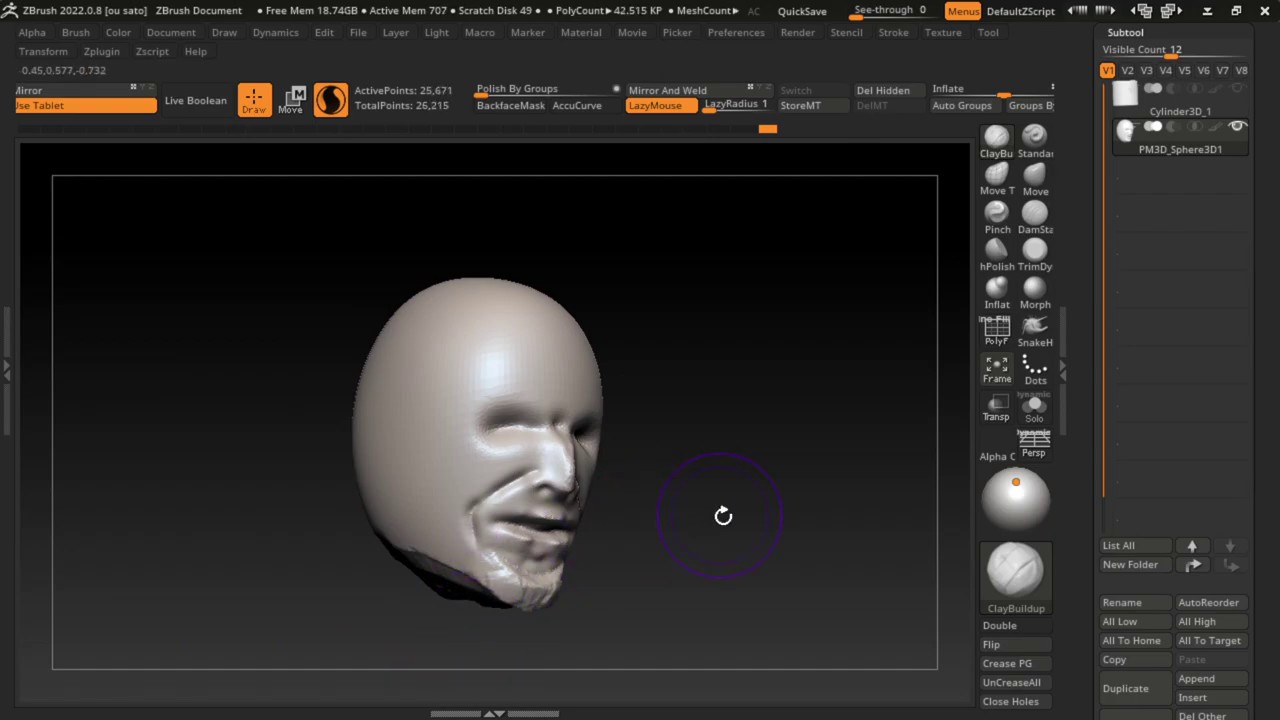
Step: Build up the jaw and left cheek edge with a crease on the head's left side
{"action": "mouse_move", "coordinate": [480, 470]}
{"action": "left_mouse_down"}
{"action": "mouse_move", "coordinate": [400, 563]}
{"action": "mouse_move", "coordinate": [367, 470]}
{"action": "mouse_move", "coordinate": [360, 310]}
{"action": "left_mouse_up"}
{"action": "key", "text": "space"}
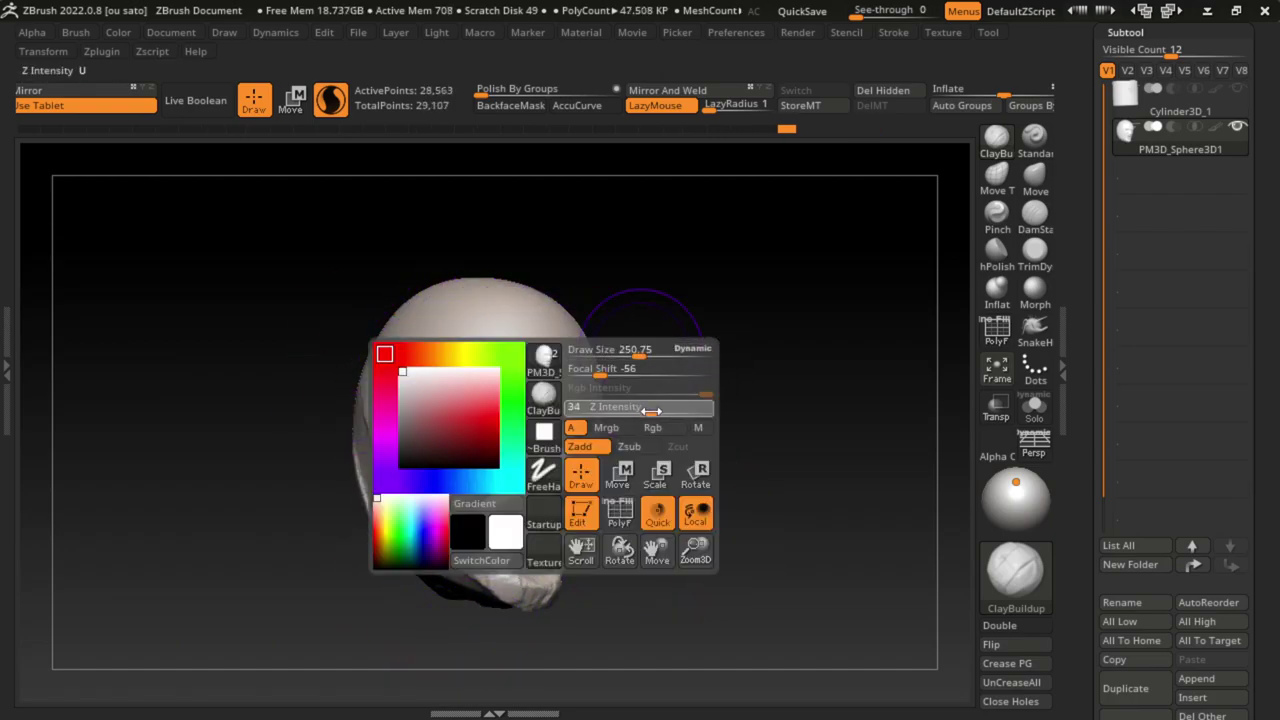
{"action": "mouse_move", "coordinate": [390, 540]}
{"action": "left_mouse_down"}
{"action": "mouse_move", "coordinate": [350, 400]}
{"action": "mouse_move", "coordinate": [380, 434]}
{"action": "mouse_move", "coordinate": [366, 528]}
{"action": "left_mouse_up"}
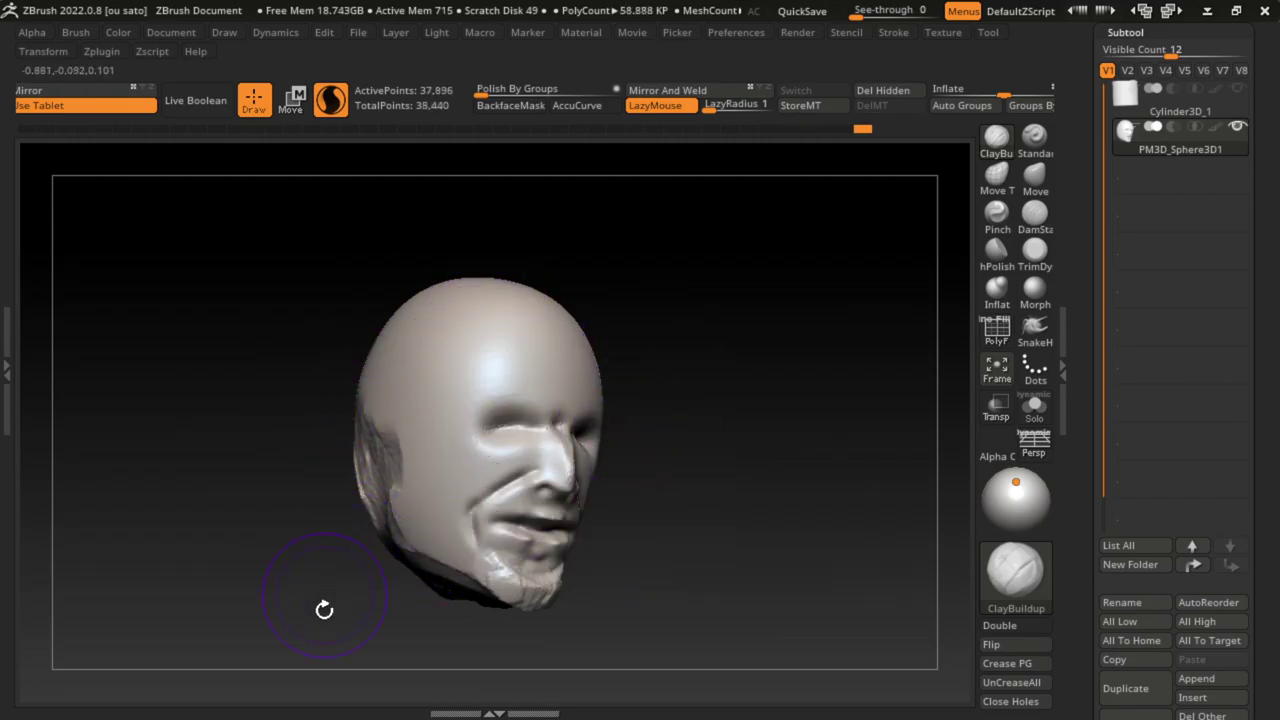
{"action": "mouse_move", "coordinate": [400, 580]}
{"action": "left_mouse_down"}
{"action": "mouse_move", "coordinate": [465, 545]}
{"action": "mouse_move", "coordinate": [398, 520]}
{"action": "left_mouse_up"}
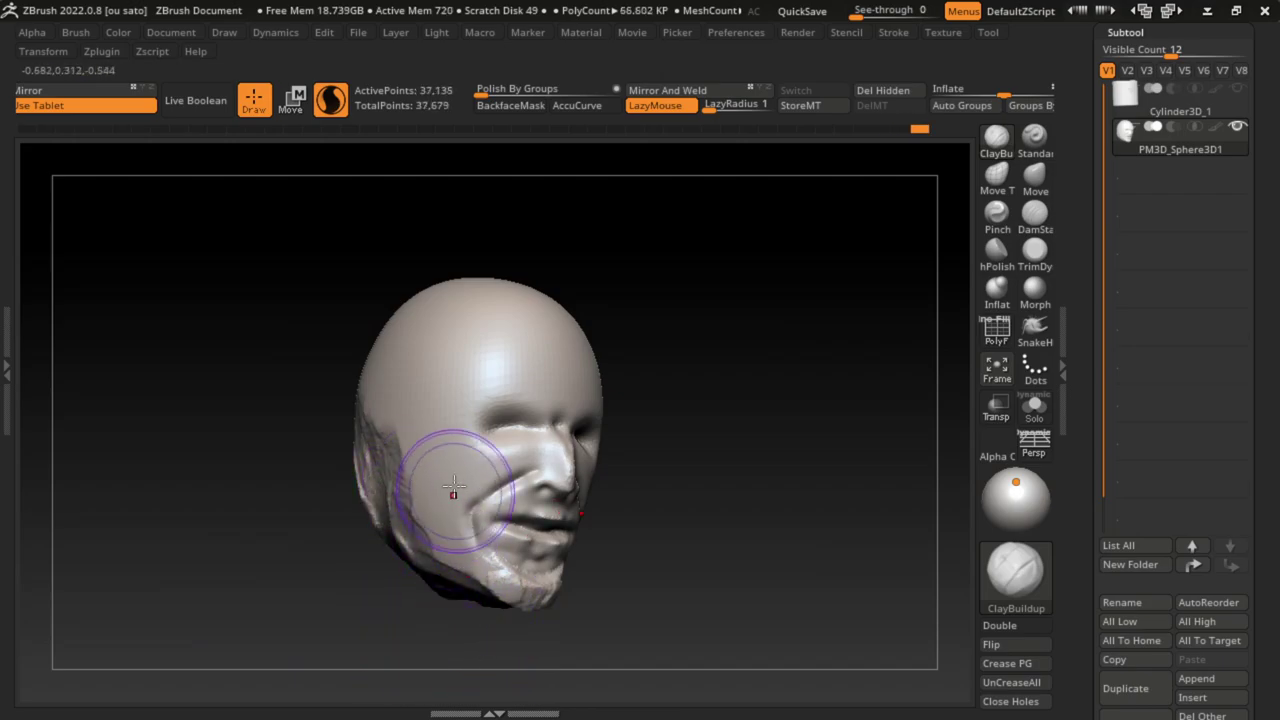
{"action": "left_click_drag", "start_coordinate": [457, 486], "coordinate": [414, 457]}
Step: Carve DamStandard creases into the cheek below the eye and around the eye
{"action": "left_click", "coordinate": [1040, 216]}
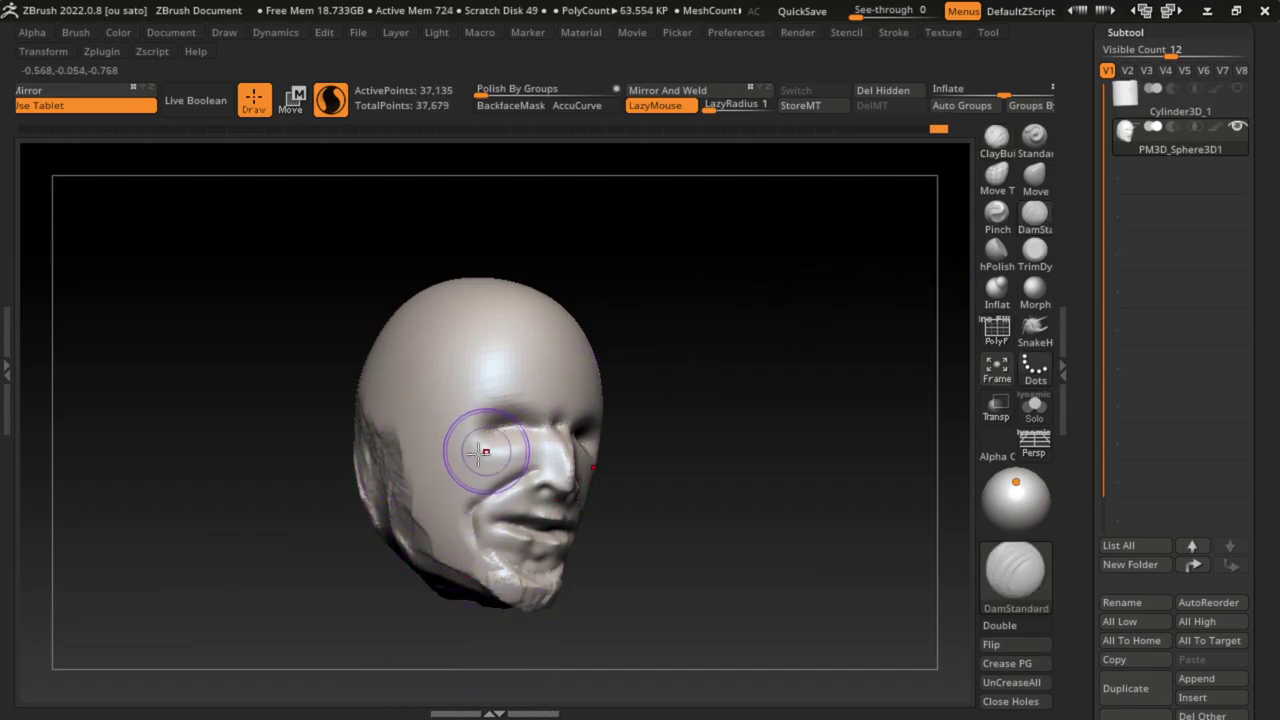
{"action": "mouse_move", "coordinate": [430, 462]}
{"action": "left_mouse_down"}
{"action": "mouse_move", "coordinate": [484, 432]}
{"action": "mouse_move", "coordinate": [459, 430]}
{"action": "mouse_move", "coordinate": [474, 425]}
{"action": "mouse_move", "coordinate": [457, 443]}
{"action": "left_mouse_up"}
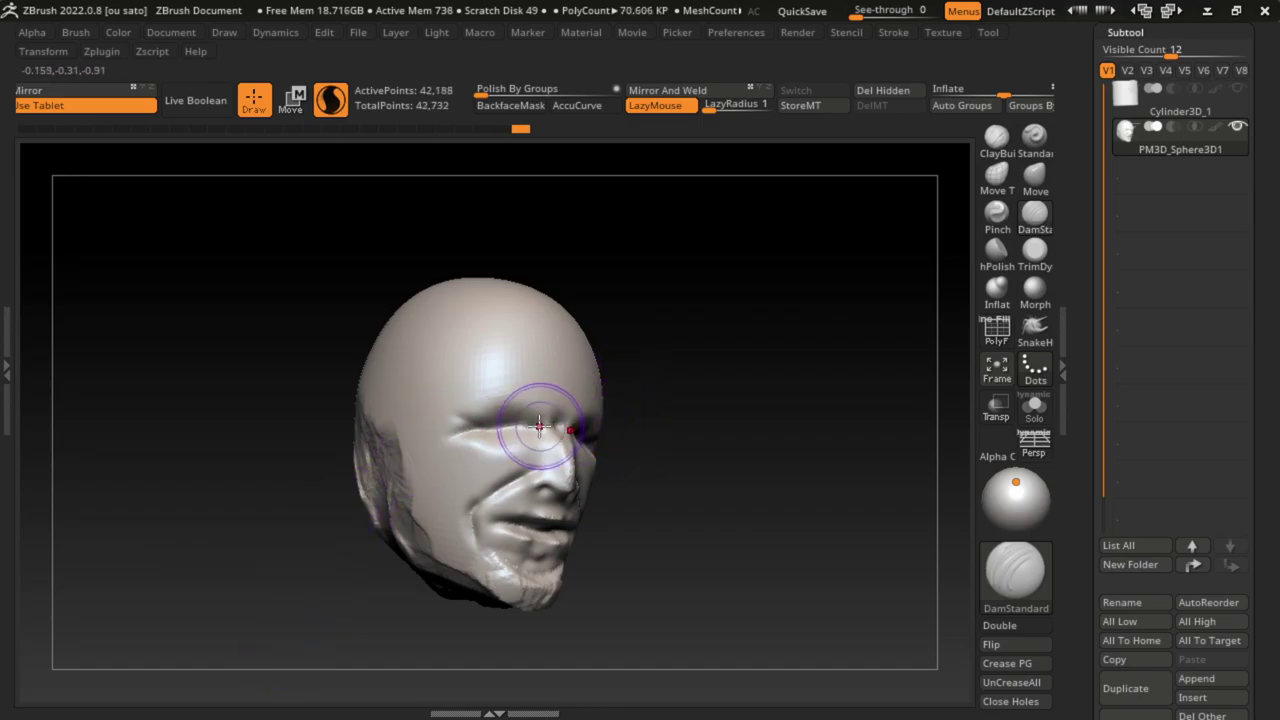
{"action": "left_click_drag", "start_coordinate": [511, 425], "coordinate": [560, 420]}
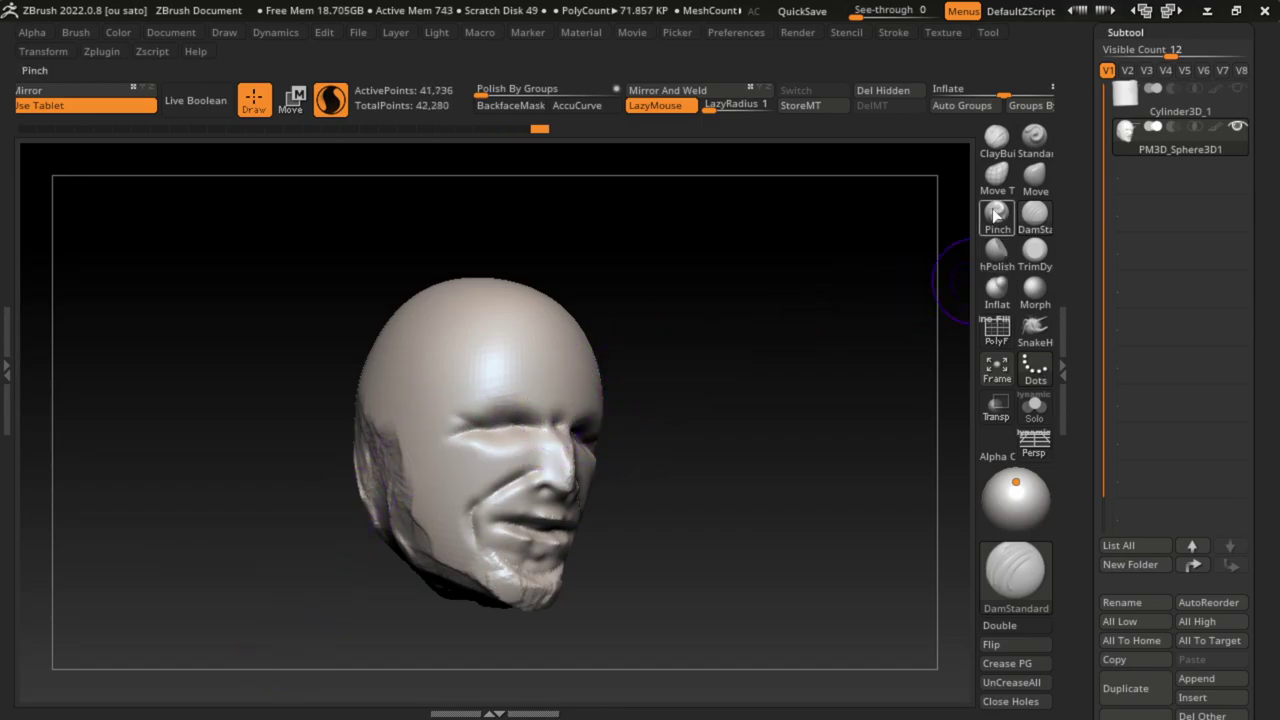
Step: With ClayBuildup, layer thick folds around and under the left eye
{"action": "left_click", "coordinate": [996, 140]}
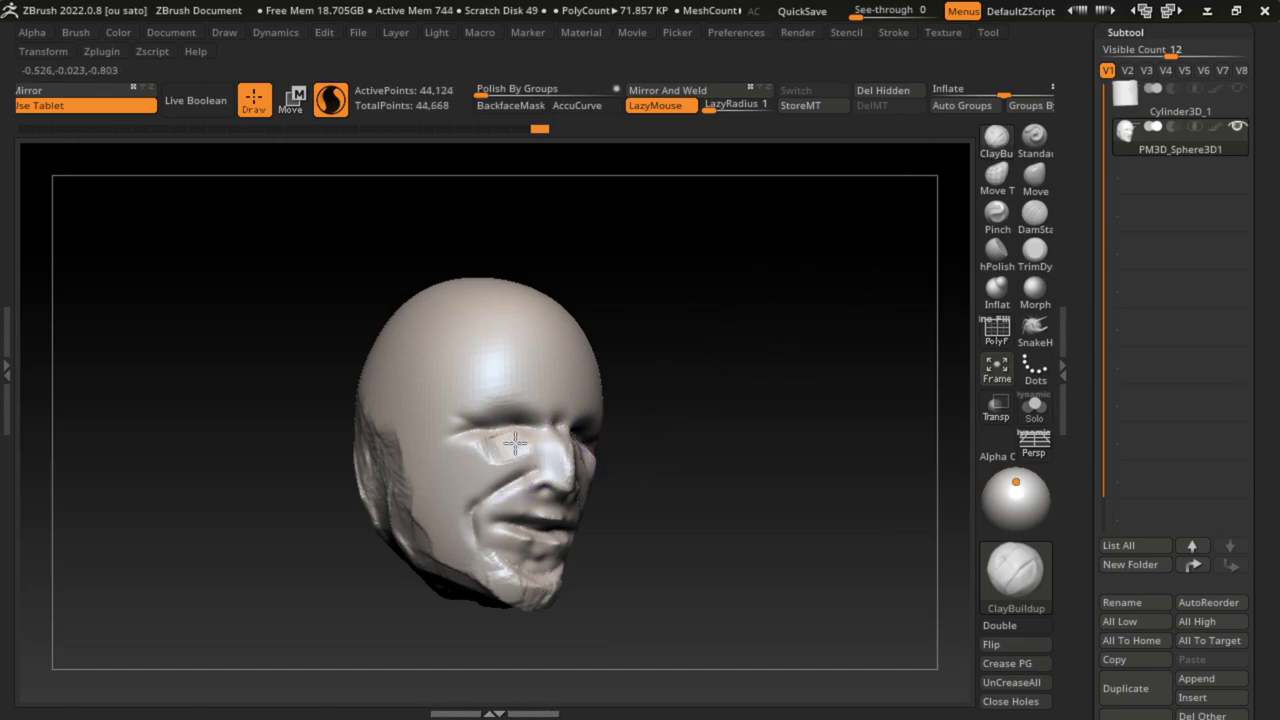
{"action": "left_click_drag", "start_coordinate": [540, 437], "coordinate": [585, 368]}
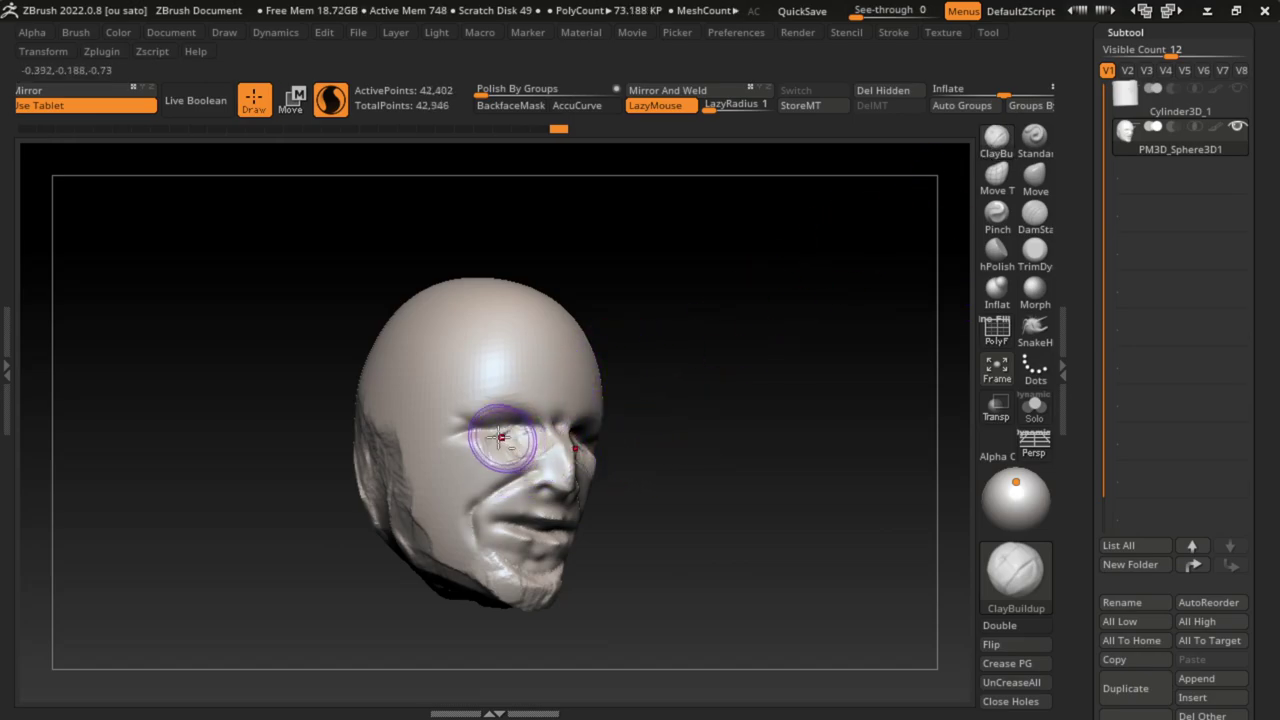
{"action": "left_click_drag", "start_coordinate": [476, 437], "coordinate": [630, 424]}
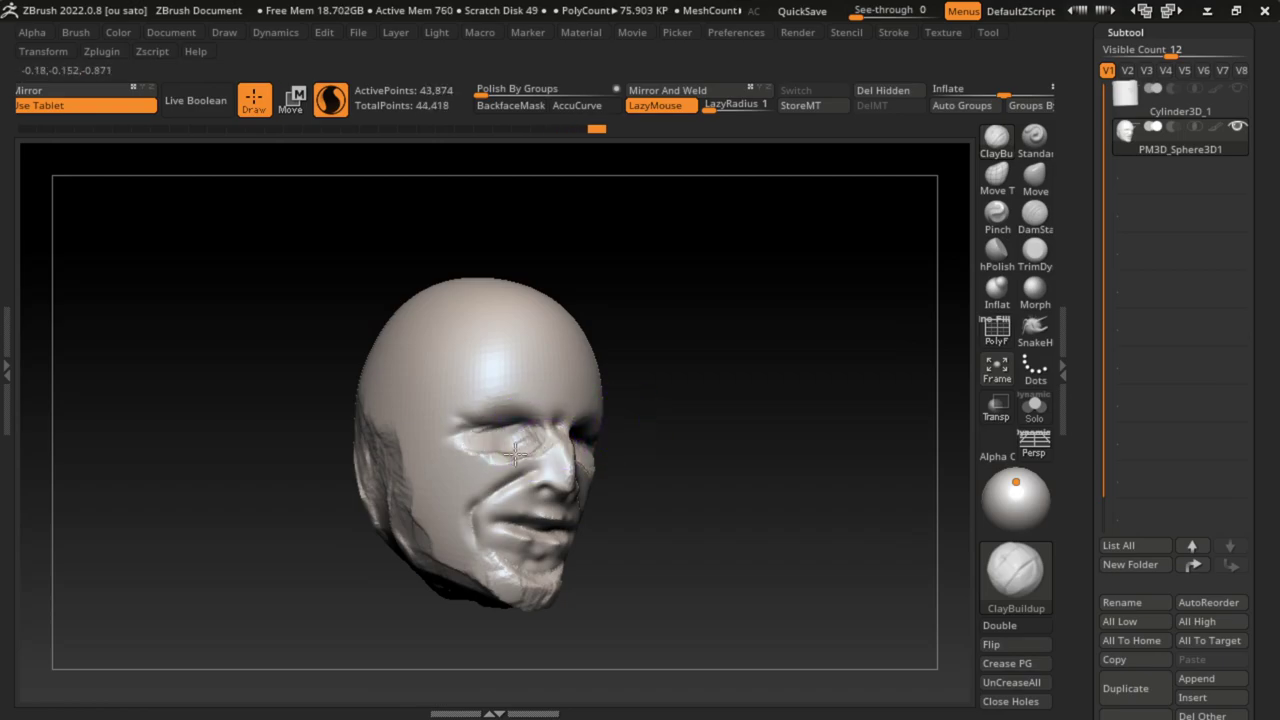
{"action": "left_click_drag", "start_coordinate": [515, 455], "coordinate": [505, 447]}
{"action": "mouse_move", "coordinate": [589, 436]}
{"action": "left_mouse_down"}
{"action": "mouse_move", "coordinate": [529, 451]}
{"action": "mouse_move", "coordinate": [540, 460]}
{"action": "mouse_move", "coordinate": [480, 460]}
{"action": "left_mouse_up"}
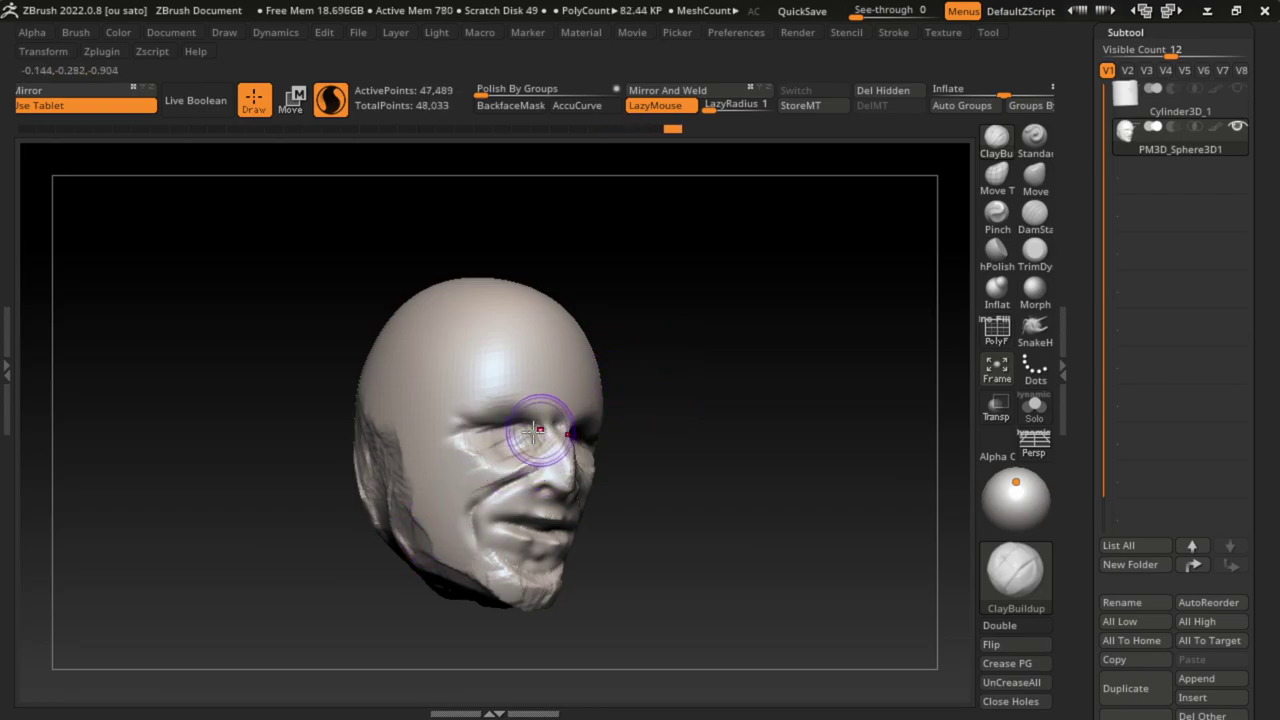
Step: Add wrinkle marks on the left cheek and carve DamStandard furrows across forehead and brow
{"action": "key", "text": "ctrl+z"}
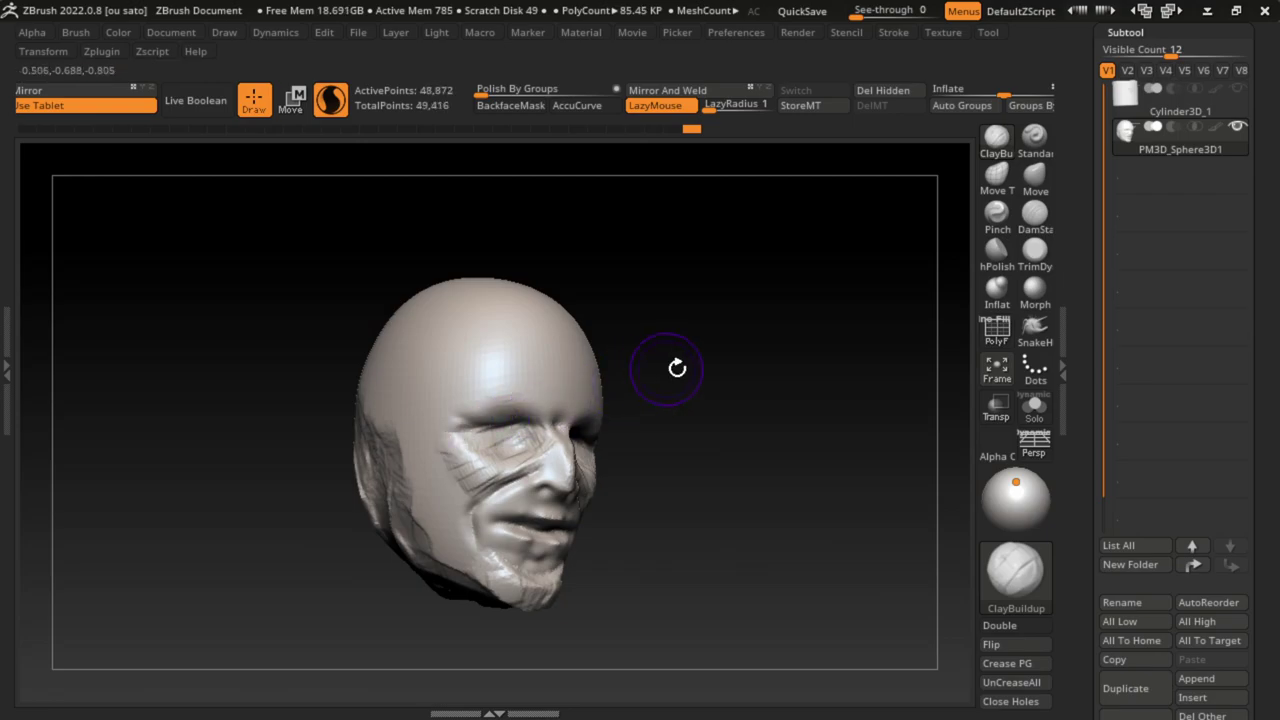
{"action": "mouse_move", "coordinate": [520, 445]}
{"action": "left_mouse_down"}
{"action": "mouse_move", "coordinate": [460, 430]}
{"action": "mouse_move", "coordinate": [443, 508]}
{"action": "mouse_move", "coordinate": [467, 481]}
{"action": "left_mouse_up"}
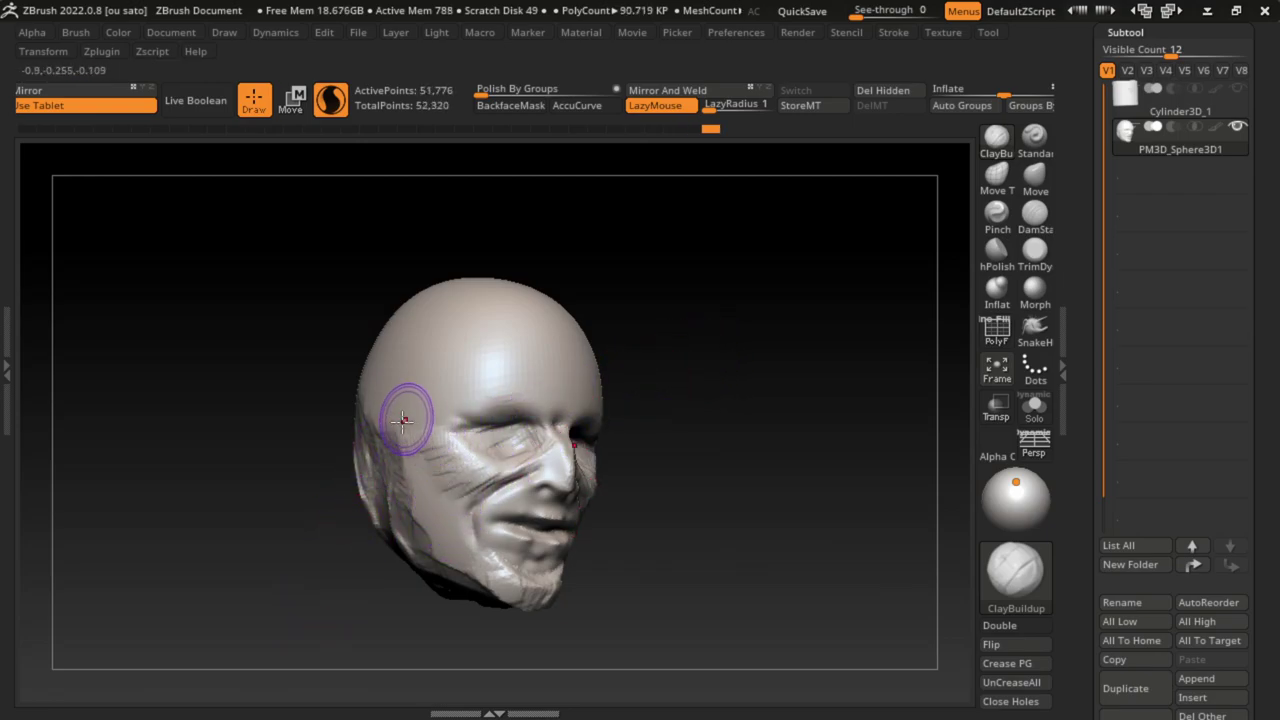
{"action": "left_click", "coordinate": [1034, 214]}
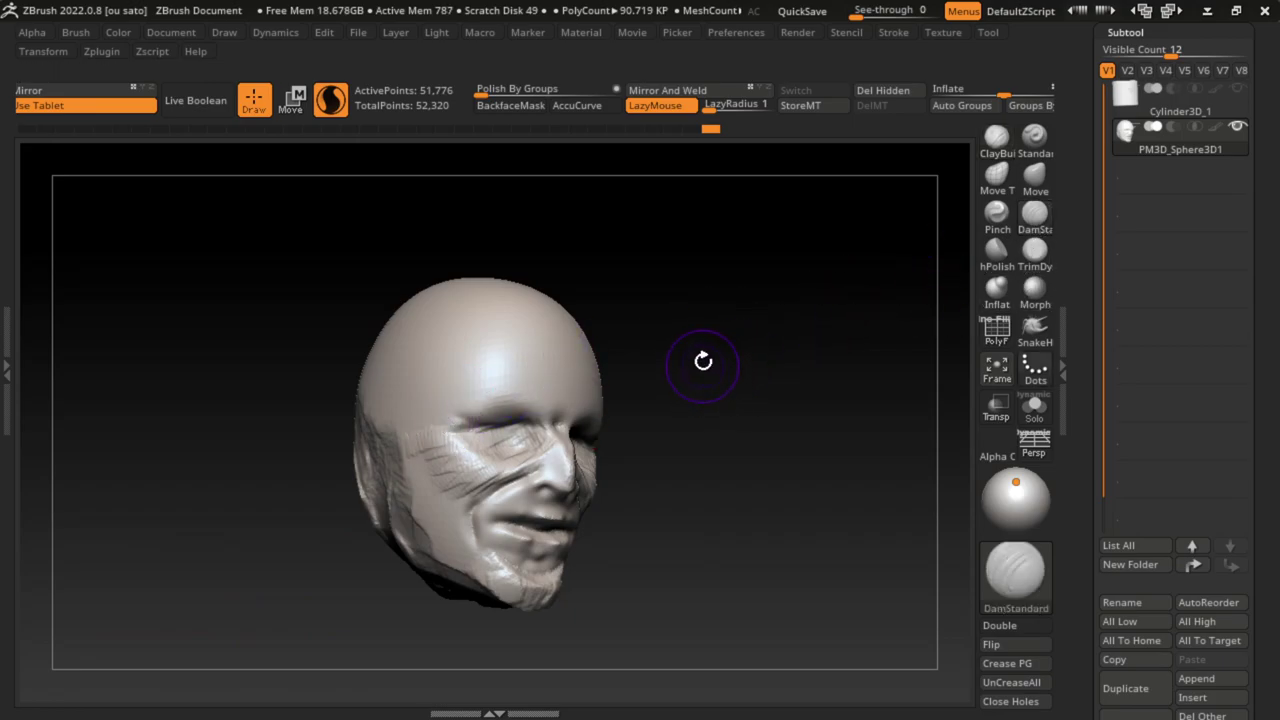
{"action": "left_click_drag", "start_coordinate": [600, 385], "coordinate": [525, 395]}
{"action": "left_click_drag", "start_coordinate": [440, 410], "coordinate": [535, 385]}
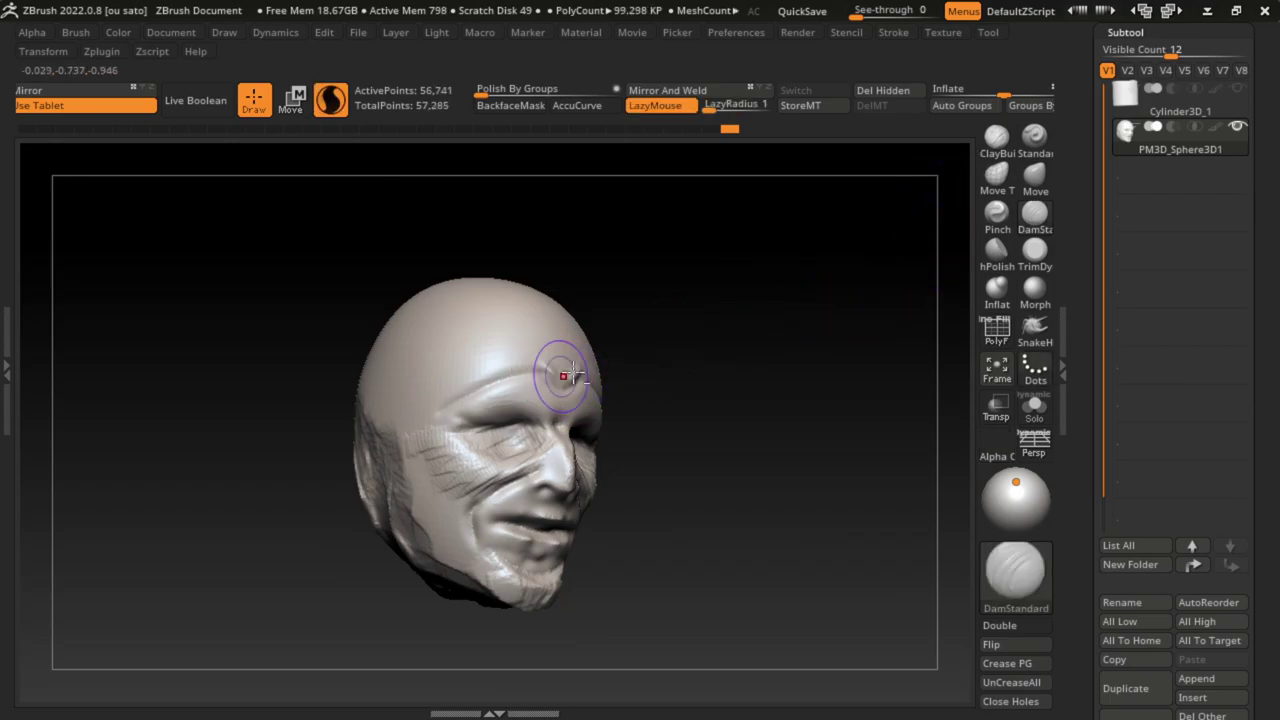
Step: Raise the forehead near the brow with ClayBuildup and a larger brush
{"action": "left_click", "coordinate": [996, 138]}
{"action": "mouse_move", "coordinate": [541, 374]}
{"action": "left_mouse_down"}
{"action": "mouse_move", "coordinate": [590, 362]}
{"action": "mouse_move", "coordinate": [593, 398]}
{"action": "left_mouse_up"}
{"action": "key", "text": "ctrl+z"}
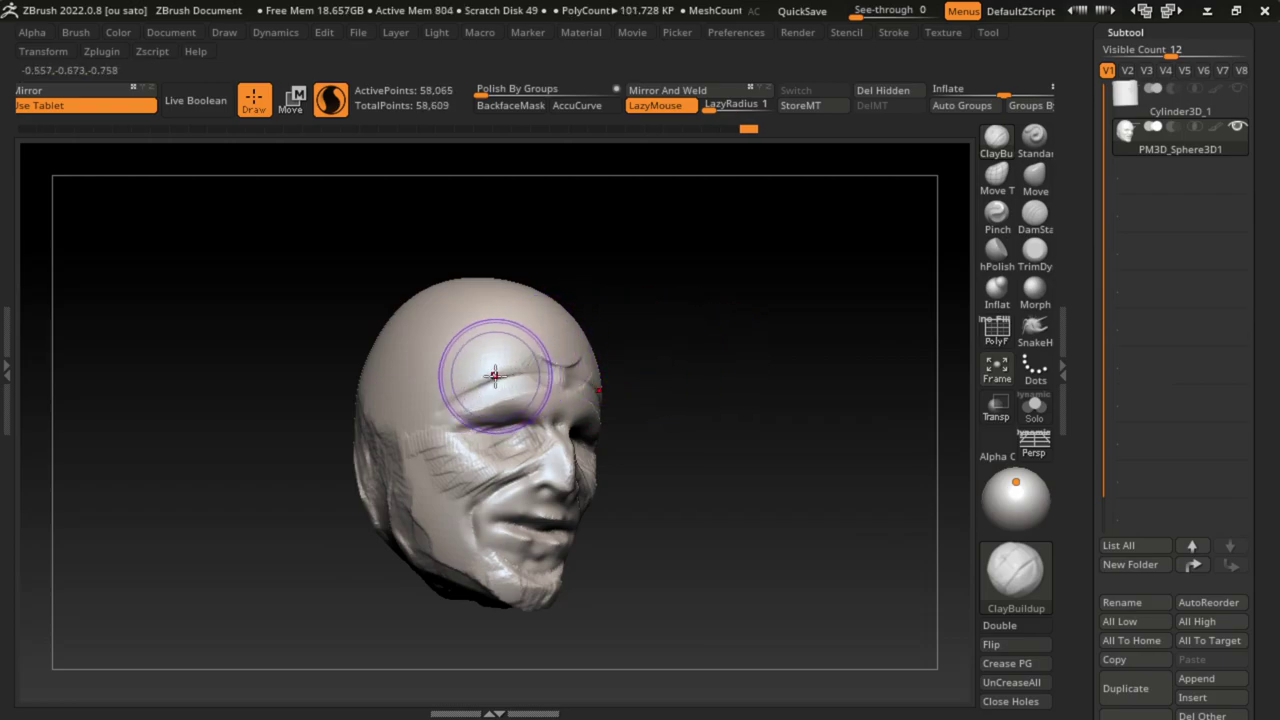
{"action": "key", "text": "ctrl+z"}
{"action": "key", "text": "ctrl+shift+z"}
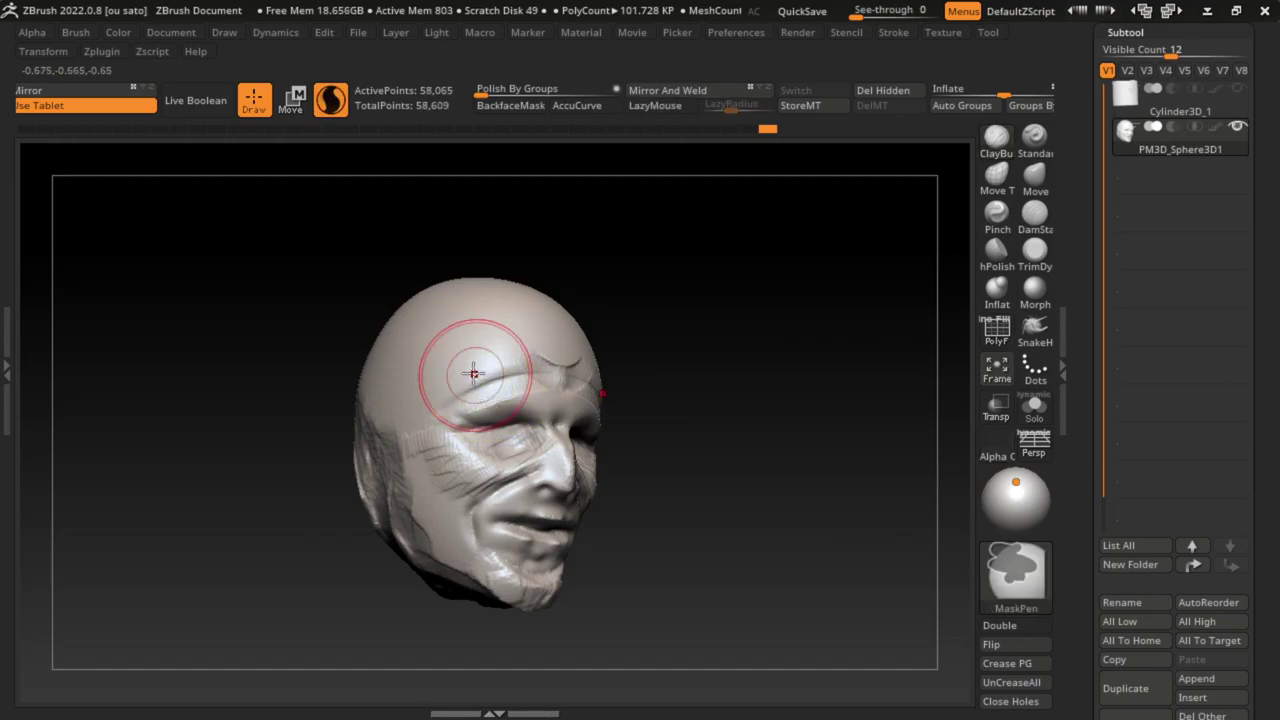
{"action": "key", "text": "s"}
{"action": "left_click_drag", "start_coordinate": [665, 370], "coordinate": [680, 370]}
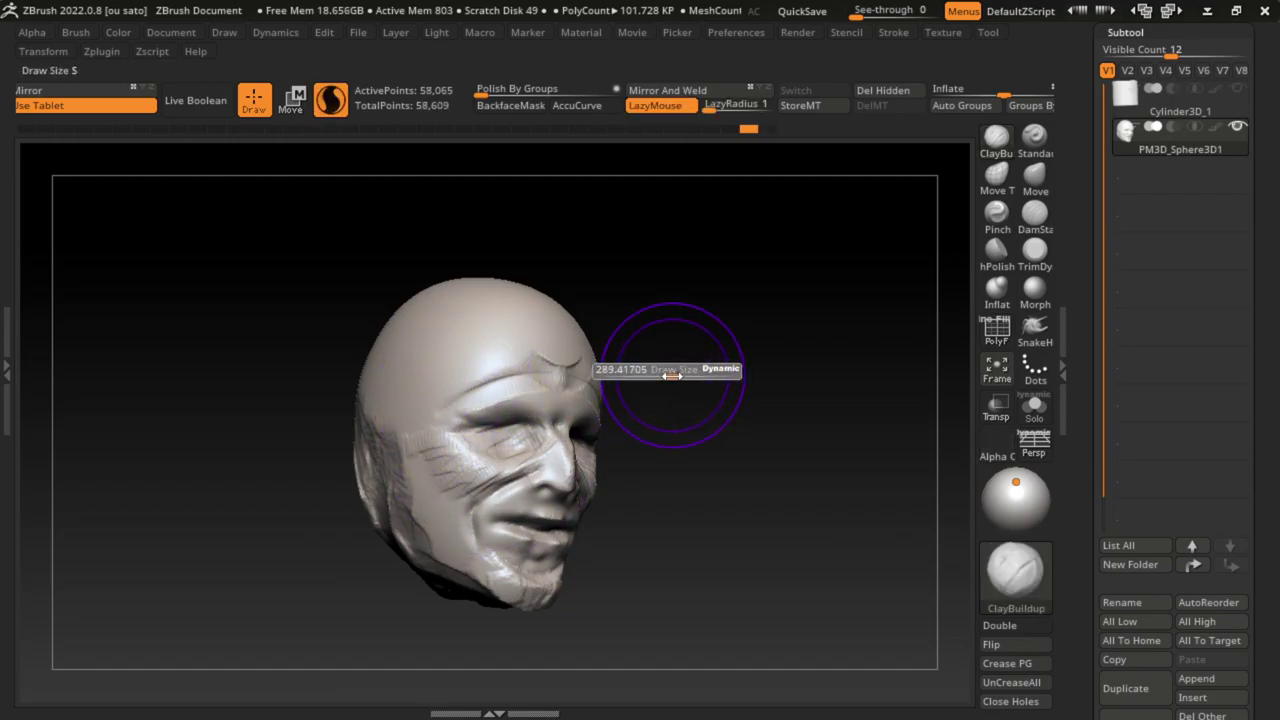
{"action": "right_click_drag", "start_coordinate": [430, 440], "coordinate": [429, 320]}
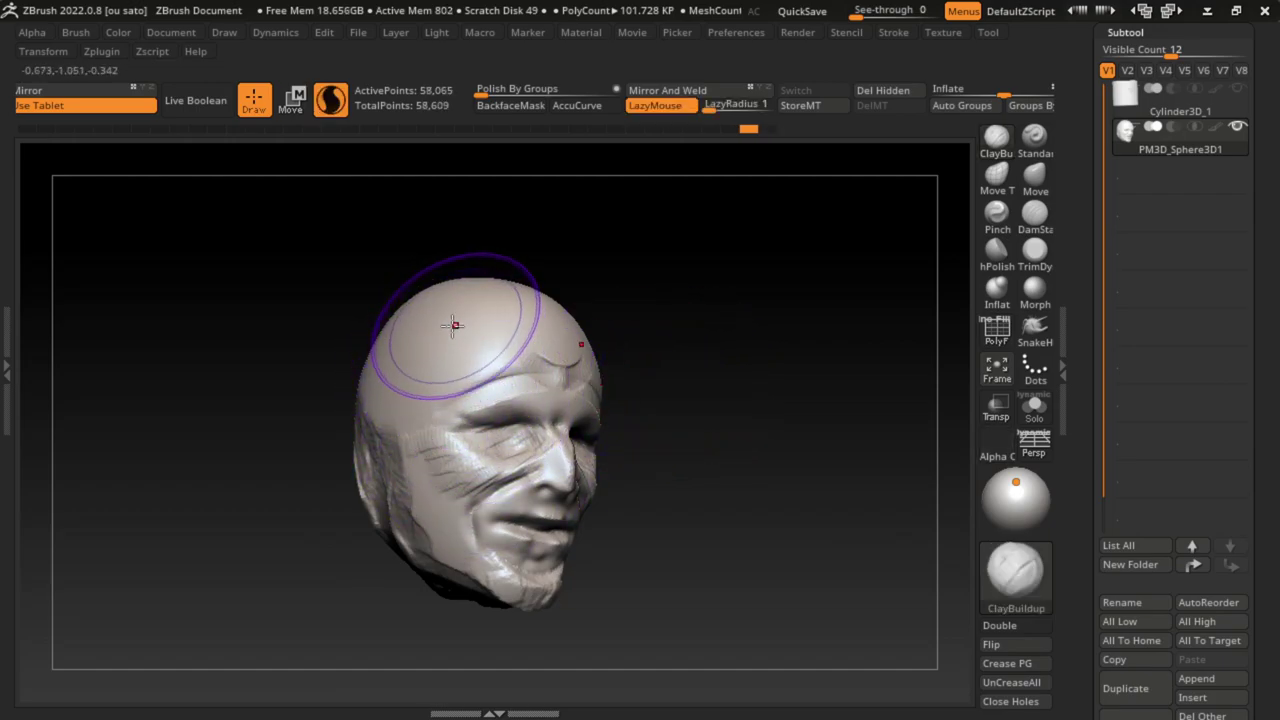
Step: Trim the forehead with TrimDynamic and fill the forehead notch with ClayBuildup
{"action": "left_click", "coordinate": [1033, 178]}
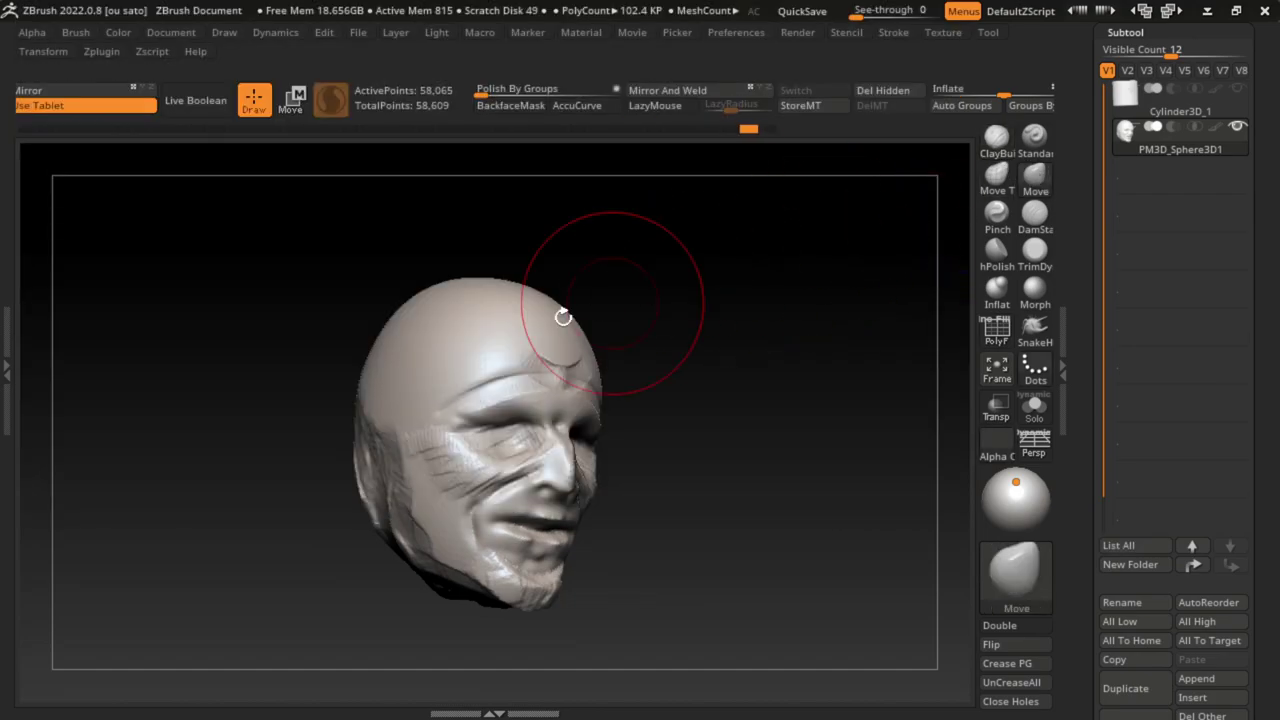
{"action": "key", "text": "s"}
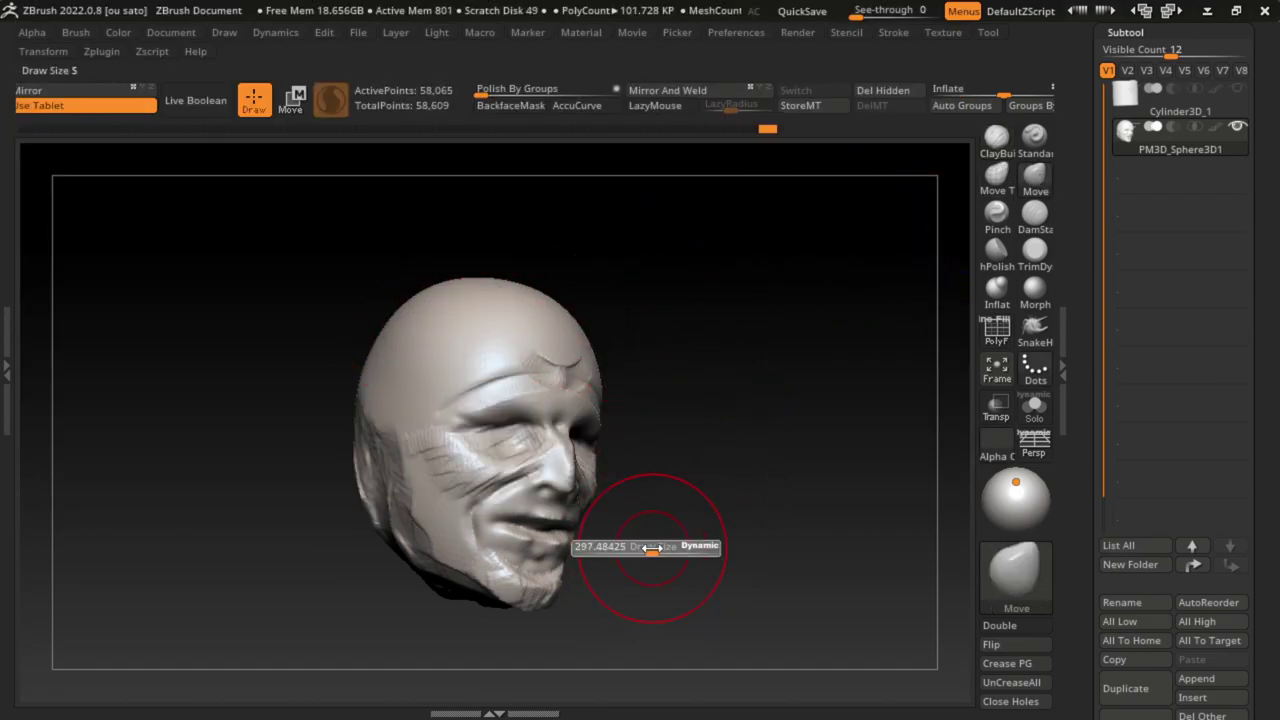
{"action": "left_click", "coordinate": [1035, 252]}
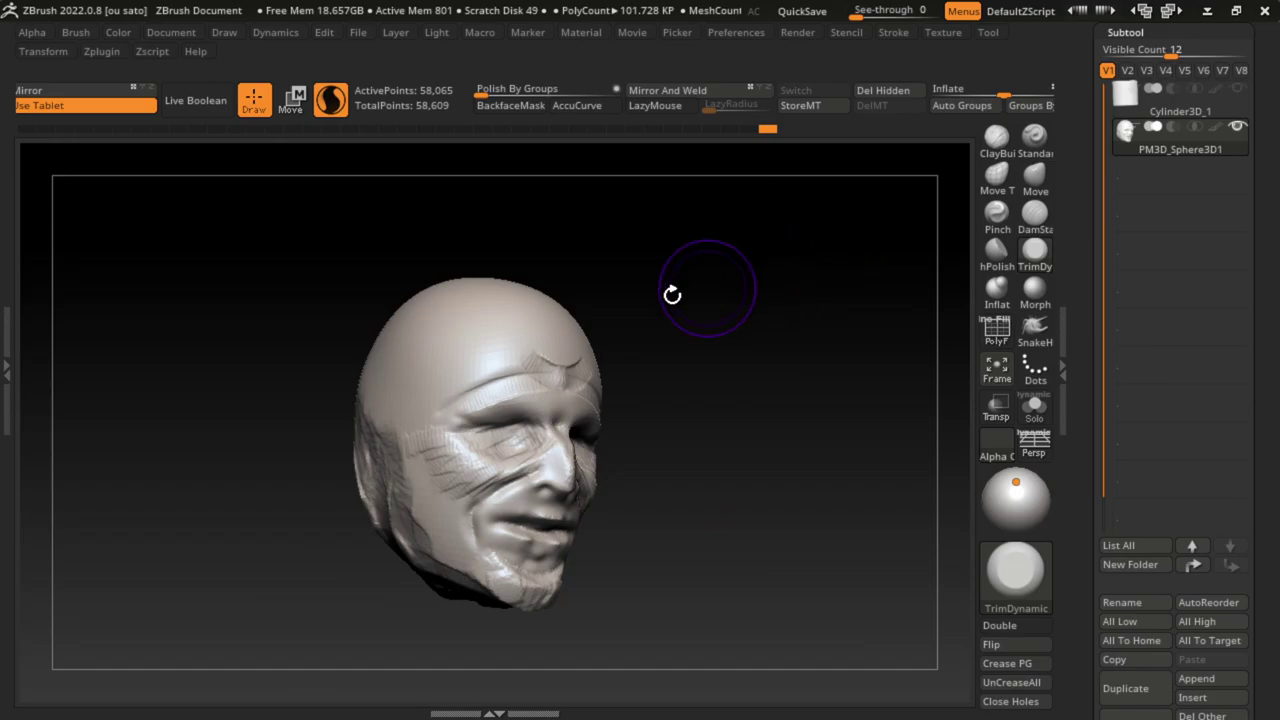
{"action": "left_click_drag", "start_coordinate": [570, 373], "coordinate": [548, 358]}
{"action": "left_click", "coordinate": [996, 140]}
{"action": "key", "text": "s"}
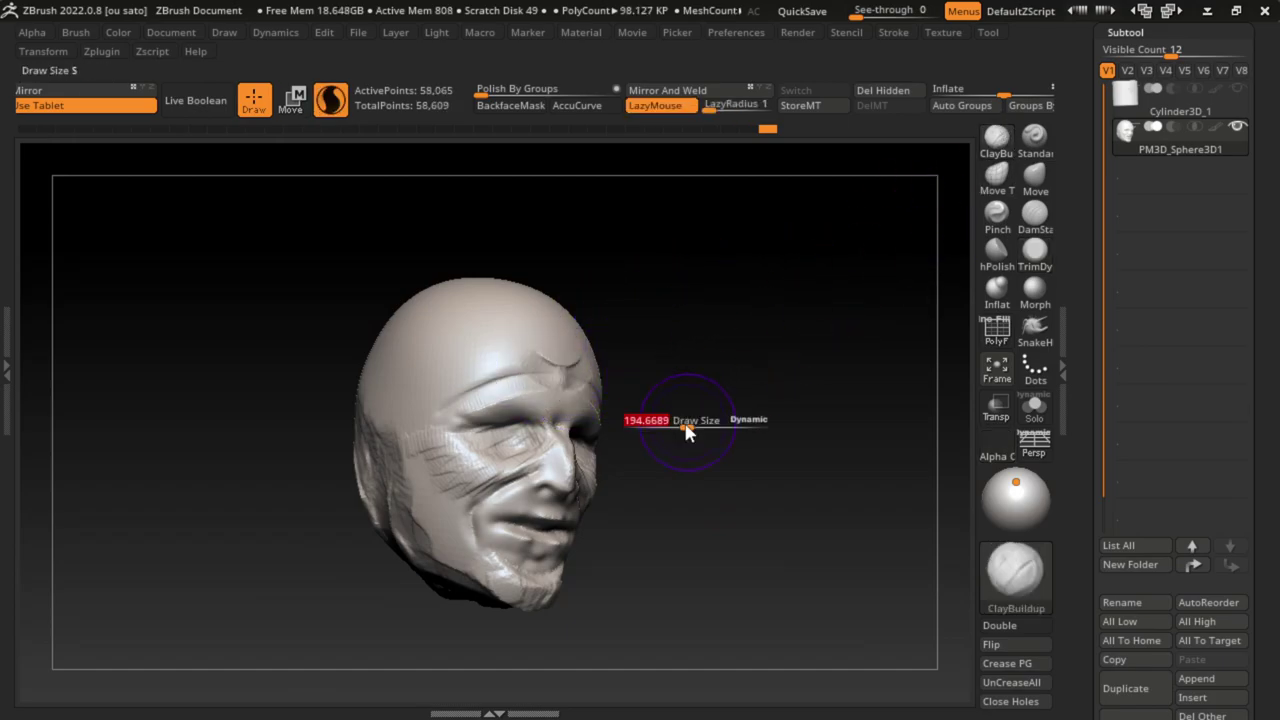
{"action": "mouse_move", "coordinate": [594, 323]}
{"action": "left_mouse_down"}
{"action": "mouse_move", "coordinate": [555, 366]}
{"action": "mouse_move", "coordinate": [570, 325]}
{"action": "mouse_move", "coordinate": [557, 348]}
{"action": "mouse_move", "coordinate": [521, 346]}
{"action": "left_mouse_up"}
{"action": "left_click", "coordinate": [1035, 252]}
{"action": "key", "text": "s"}
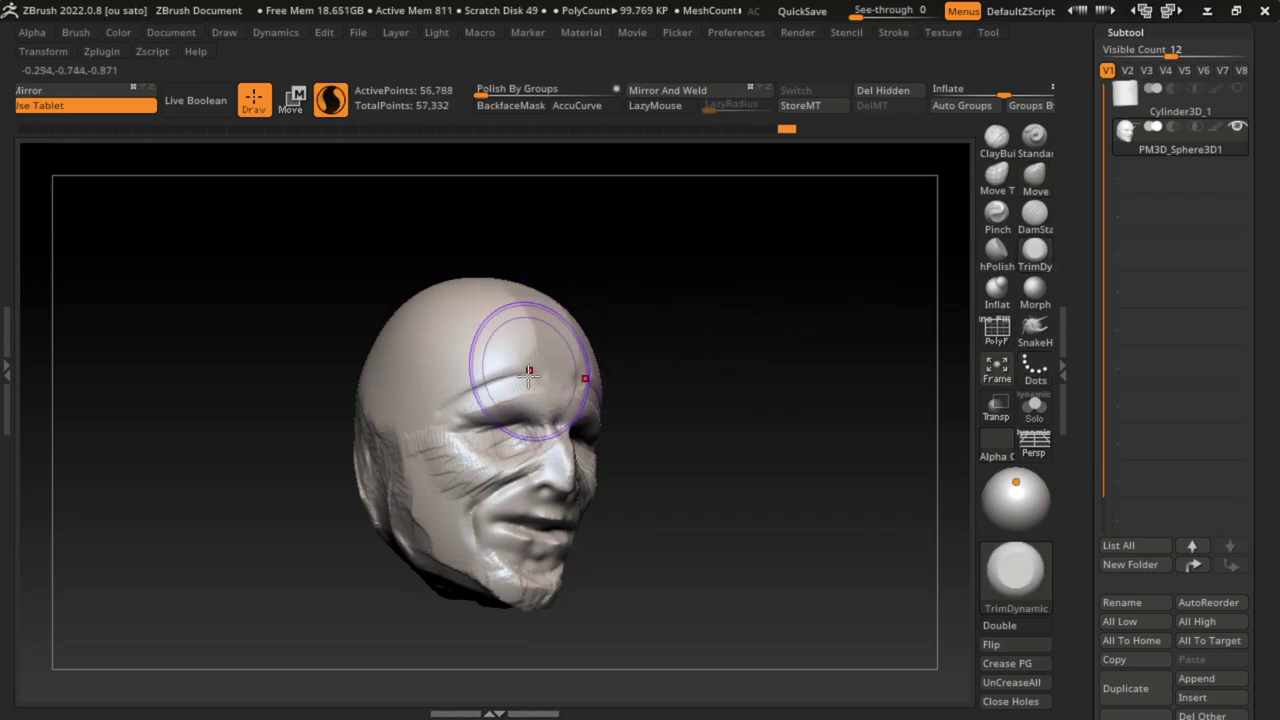
Step: Smooth the forehead and carve DamStandard creases under the brow and around the eye
{"action": "left_click_drag", "start_coordinate": [483, 285], "coordinate": [571, 357]}
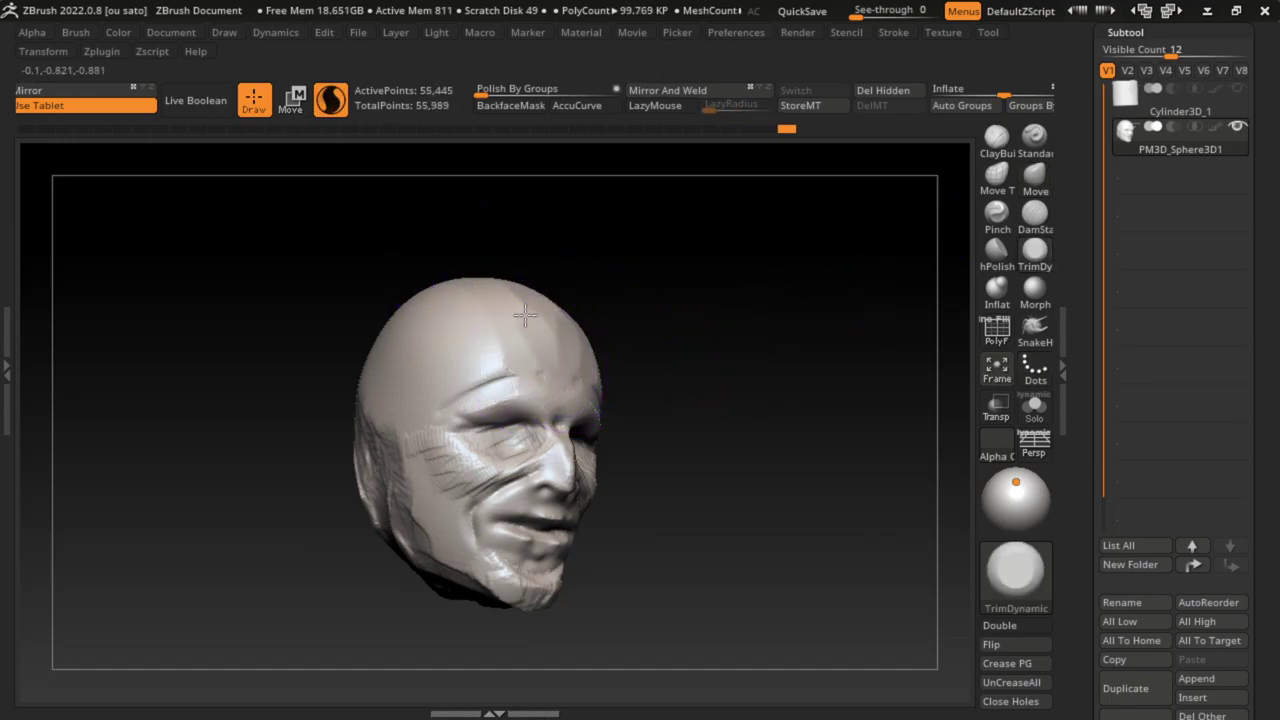
{"action": "key", "text": "s"}
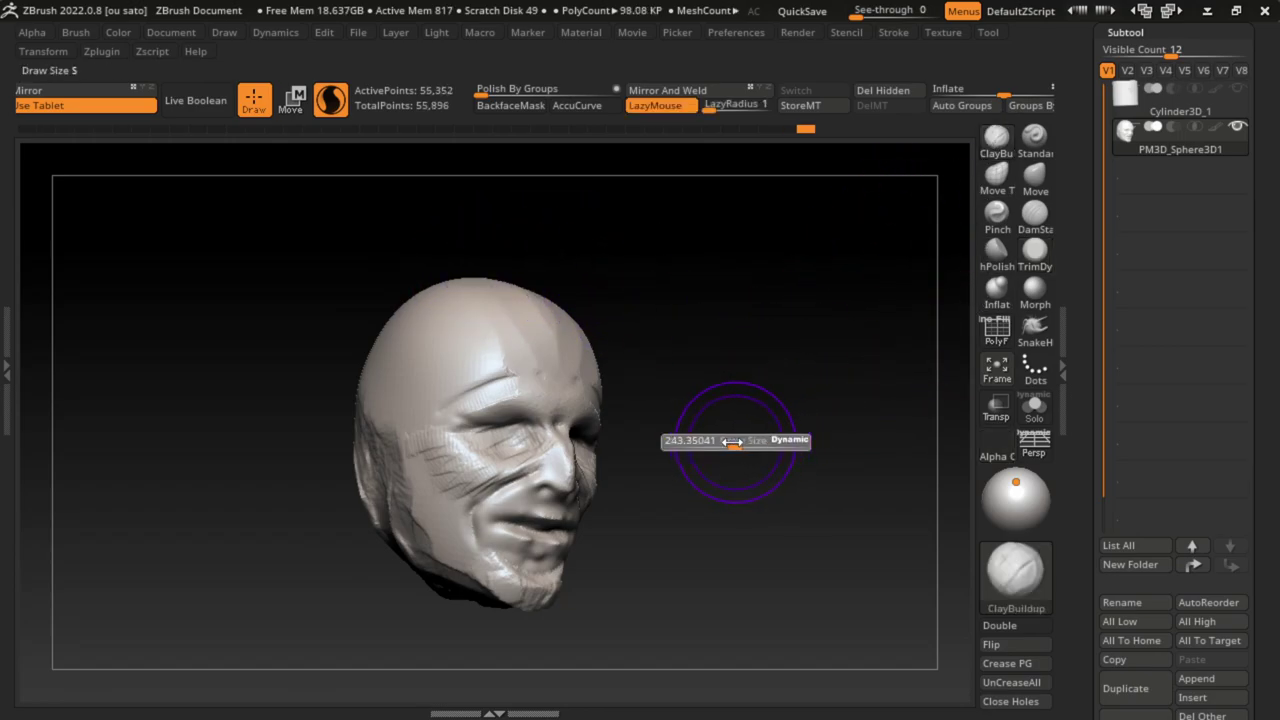
{"action": "left_click", "coordinate": [1035, 215]}
{"action": "left_click_drag", "start_coordinate": [465, 402], "coordinate": [535, 414]}
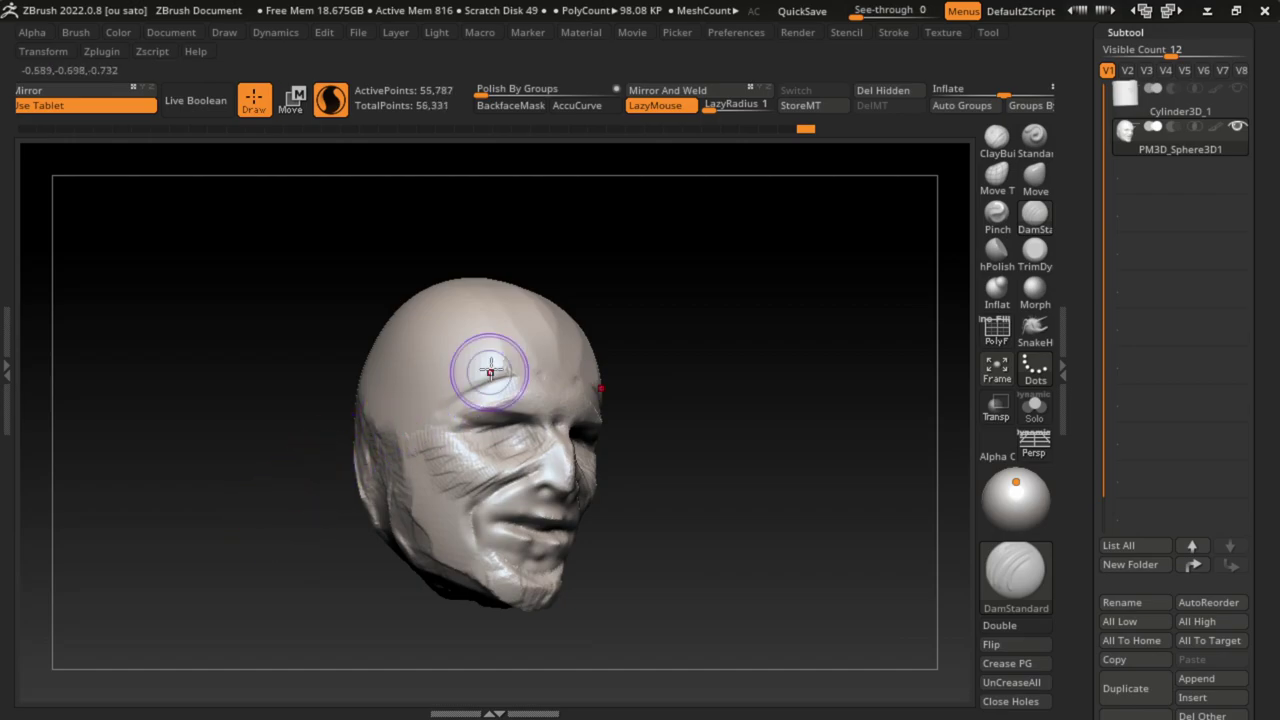
{"action": "left_click_drag", "start_coordinate": [423, 408], "coordinate": [484, 407]}
{"action": "left_click_drag", "start_coordinate": [400, 450], "coordinate": [440, 530]}
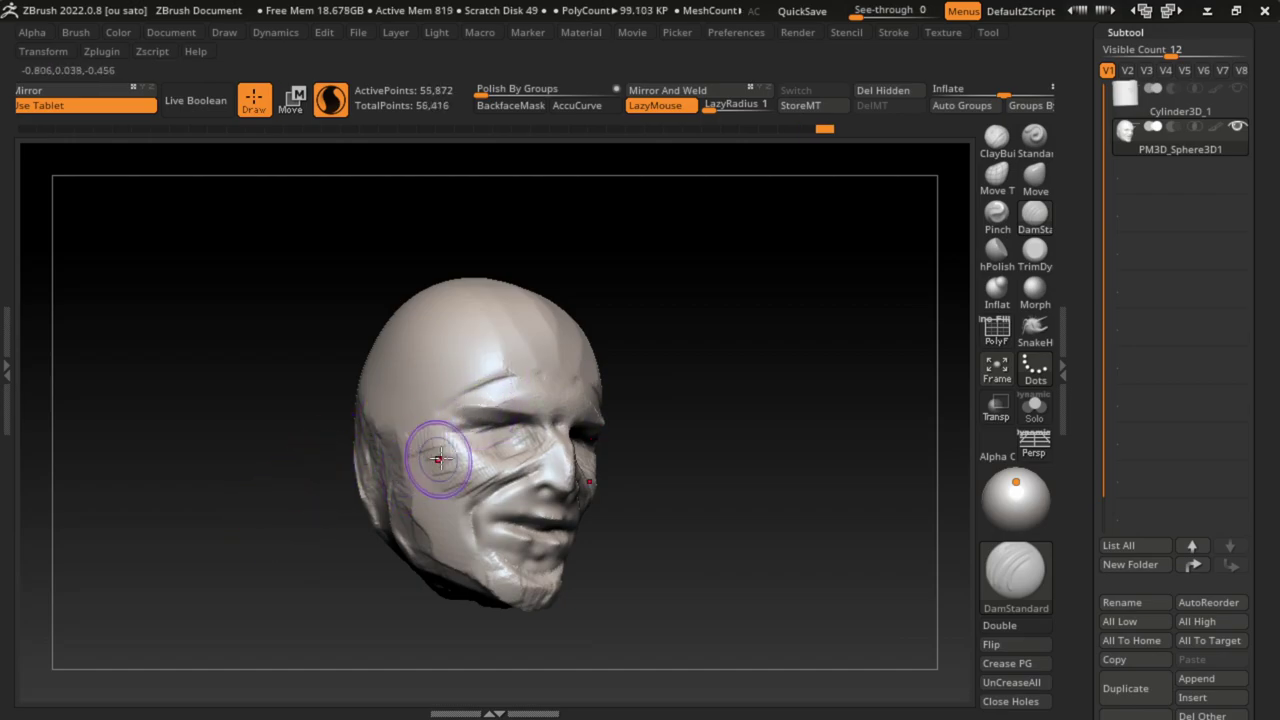
{"action": "left_click_drag", "start_coordinate": [440, 395], "coordinate": [525, 380]}
{"action": "mouse_move", "coordinate": [445, 410]}
{"action": "left_mouse_down"}
{"action": "mouse_move", "coordinate": [460, 404]}
{"action": "mouse_move", "coordinate": [479, 428]}
{"action": "left_mouse_up"}
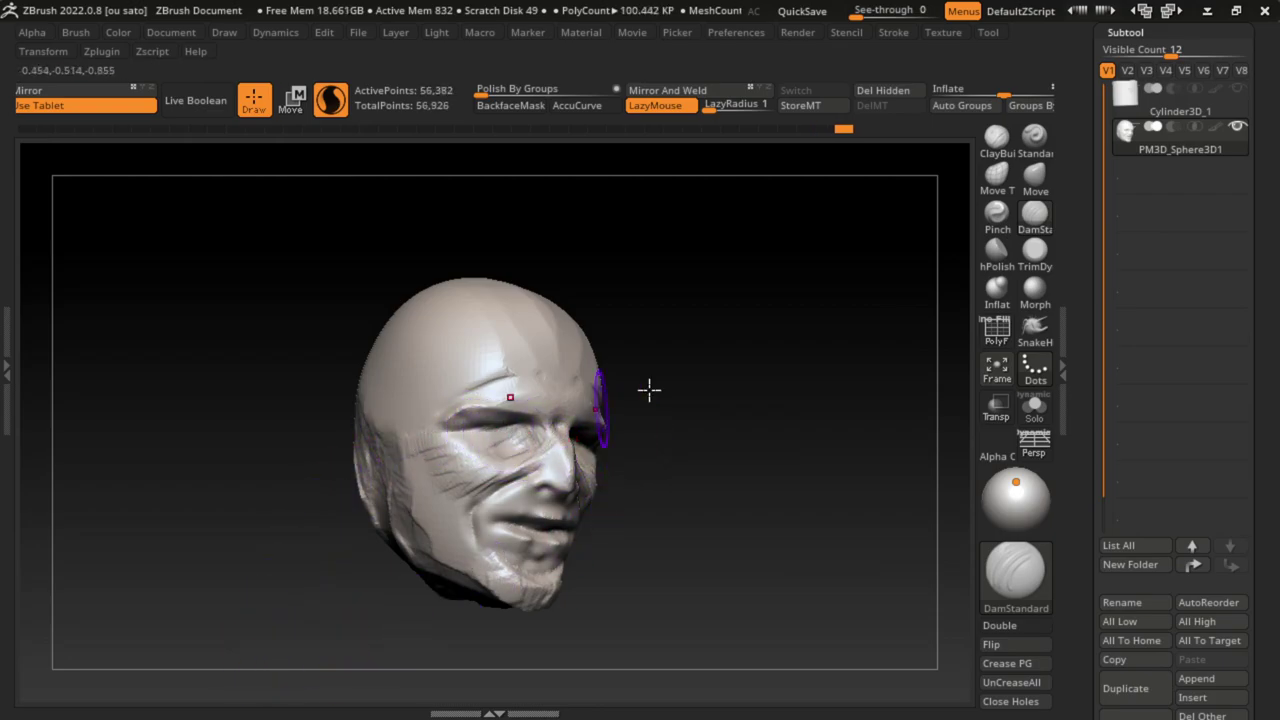
Step: Build up clay around the left eye with ClayBuildup, undoing the nose-tip stroke
{"action": "key", "text": "b"}
{"action": "key", "text": "c"}
{"action": "key", "text": "b"}
{"action": "key", "text": "s"}
{"action": "left_click_drag", "start_coordinate": [450, 423], "coordinate": [500, 422]}
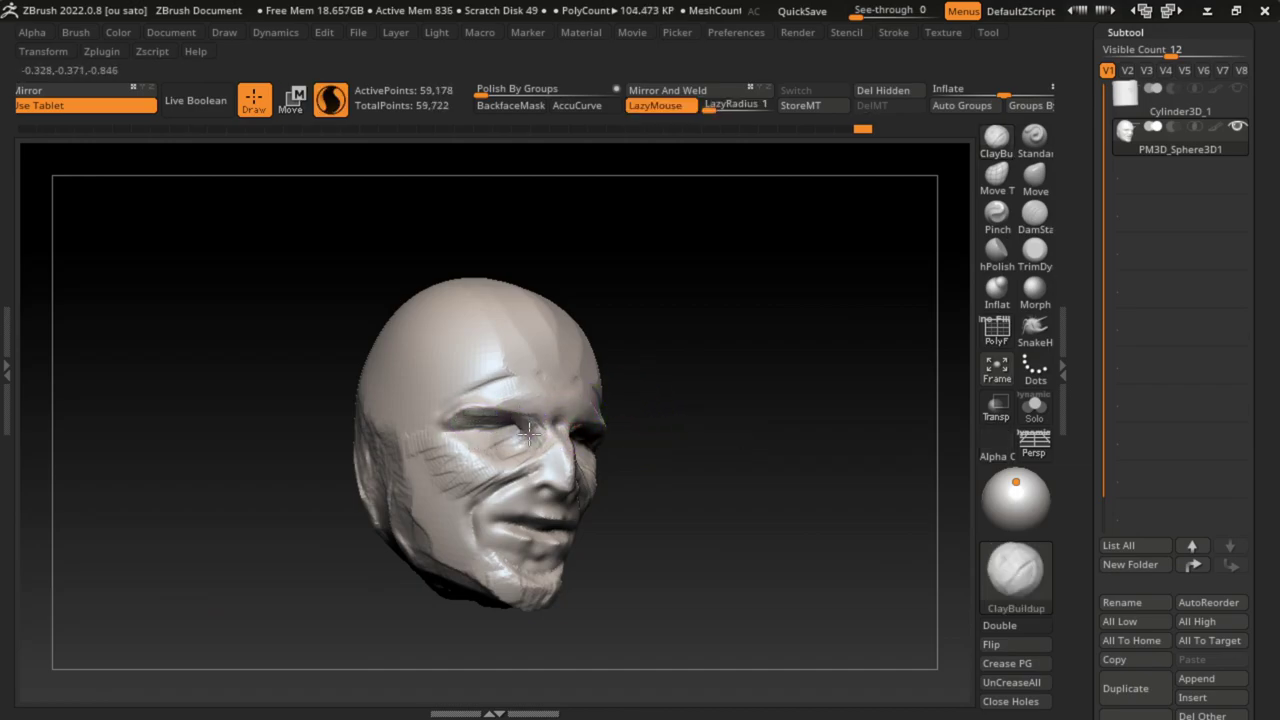
{"action": "left_click_drag", "start_coordinate": [511, 418], "coordinate": [505, 422]}
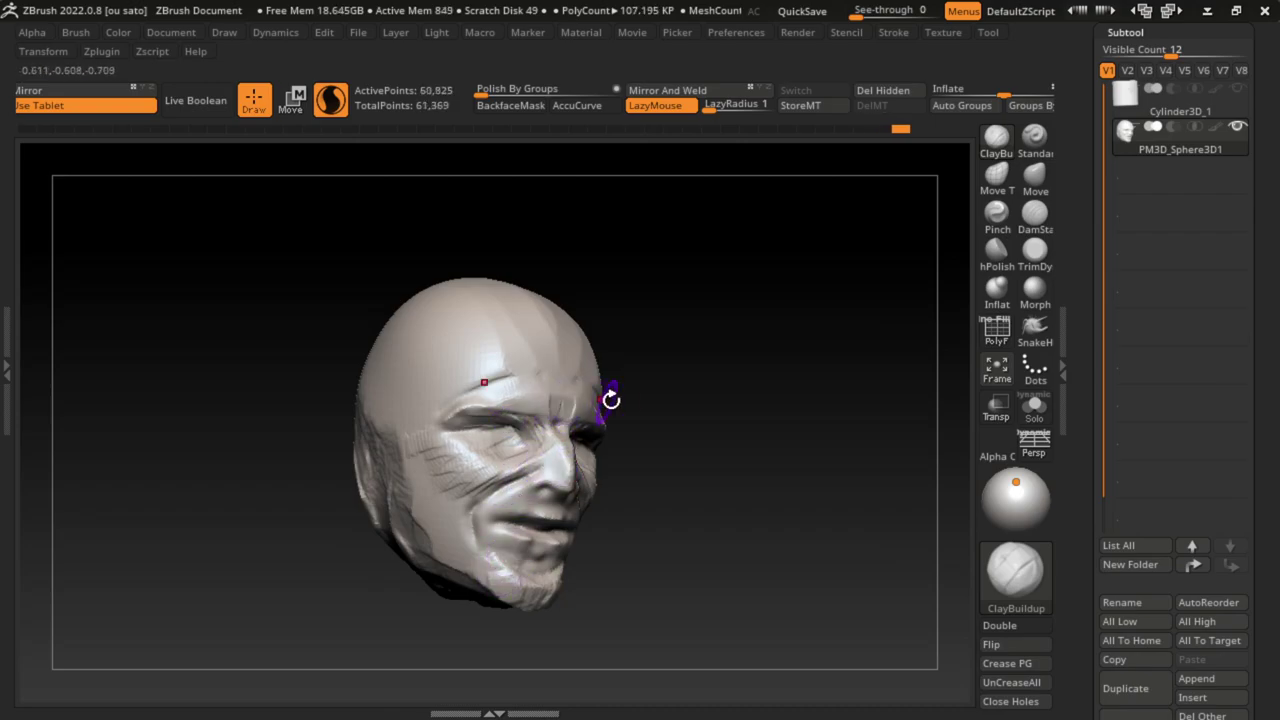
{"action": "key", "text": "ctrl+z"}
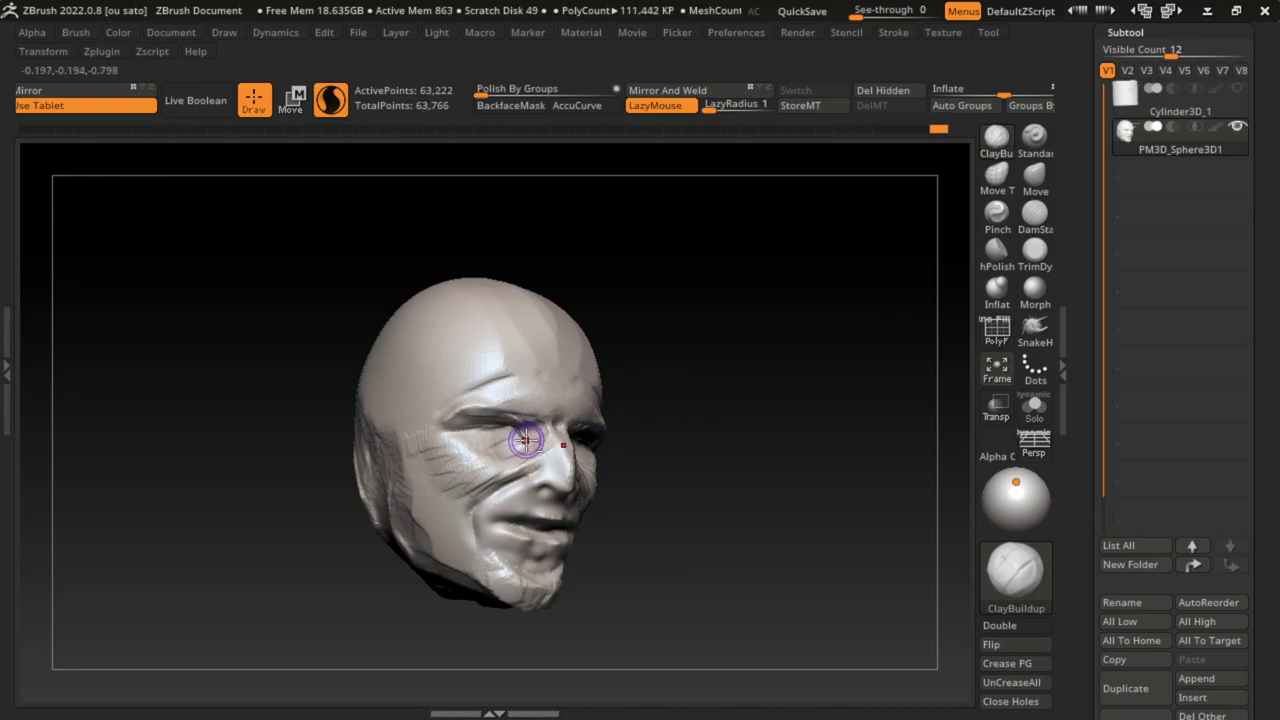
{"action": "left_click_drag", "start_coordinate": [537, 428], "coordinate": [590, 440]}
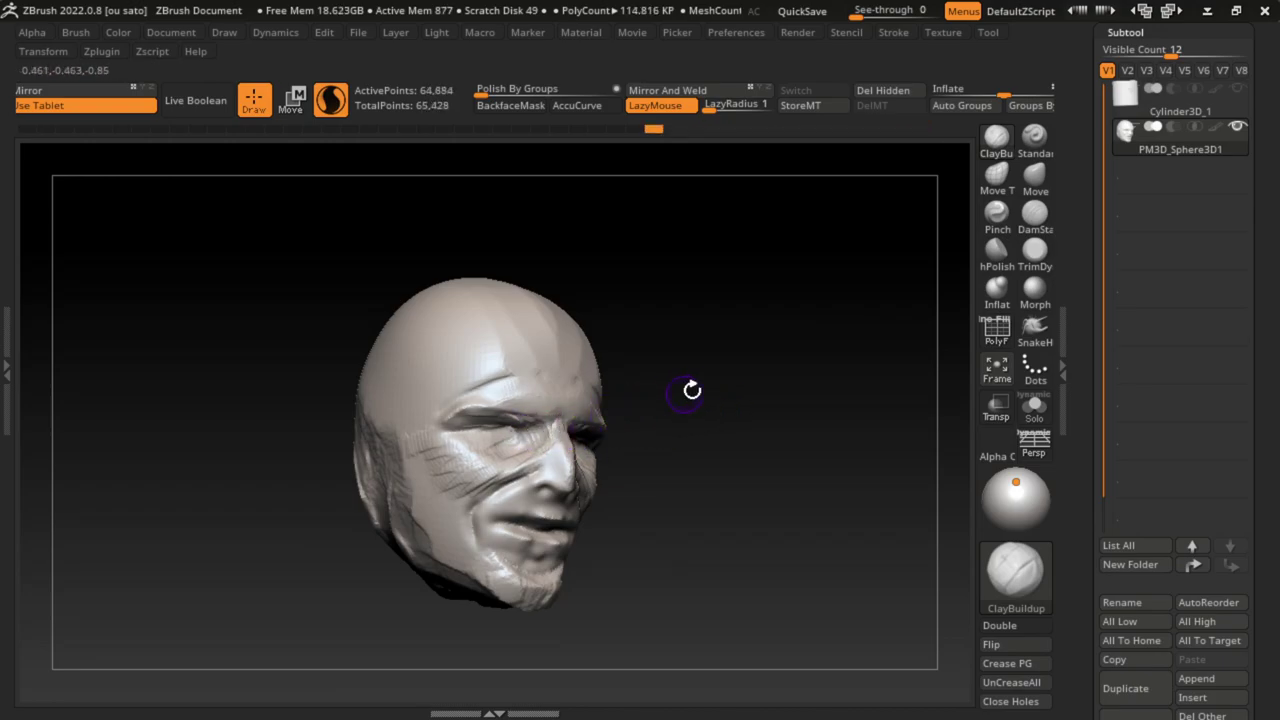
{"action": "left_click_drag", "start_coordinate": [563, 463], "coordinate": [568, 485]}
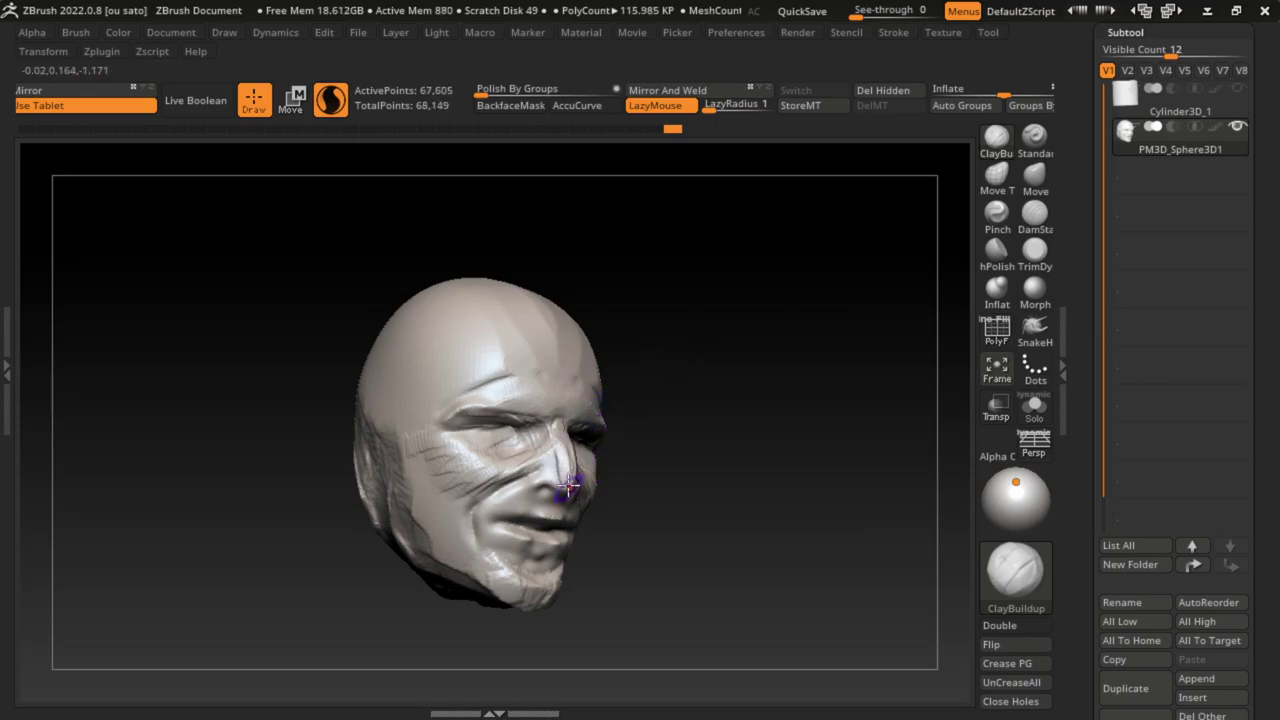
{"action": "key", "text": "ctrl+z"}
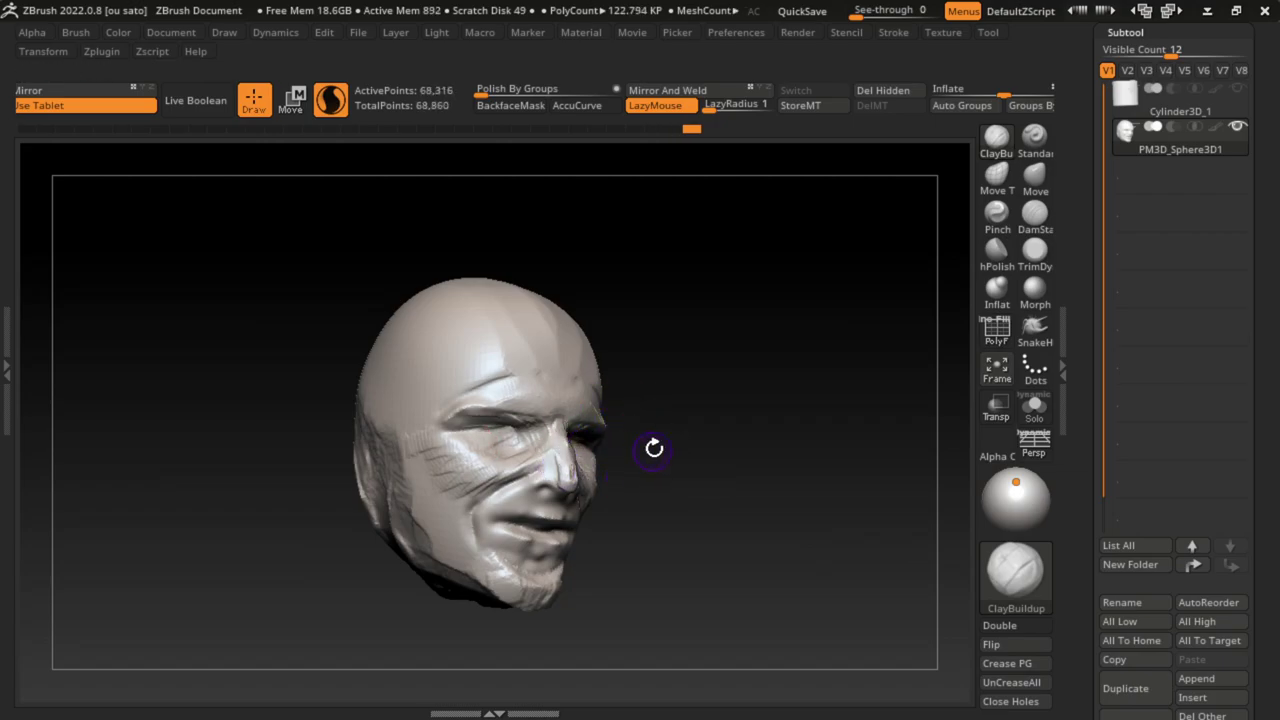
Step: Turn the head and zoom in on the mouth with ClayBuildup active
{"action": "left_click", "coordinate": [1035, 212]}
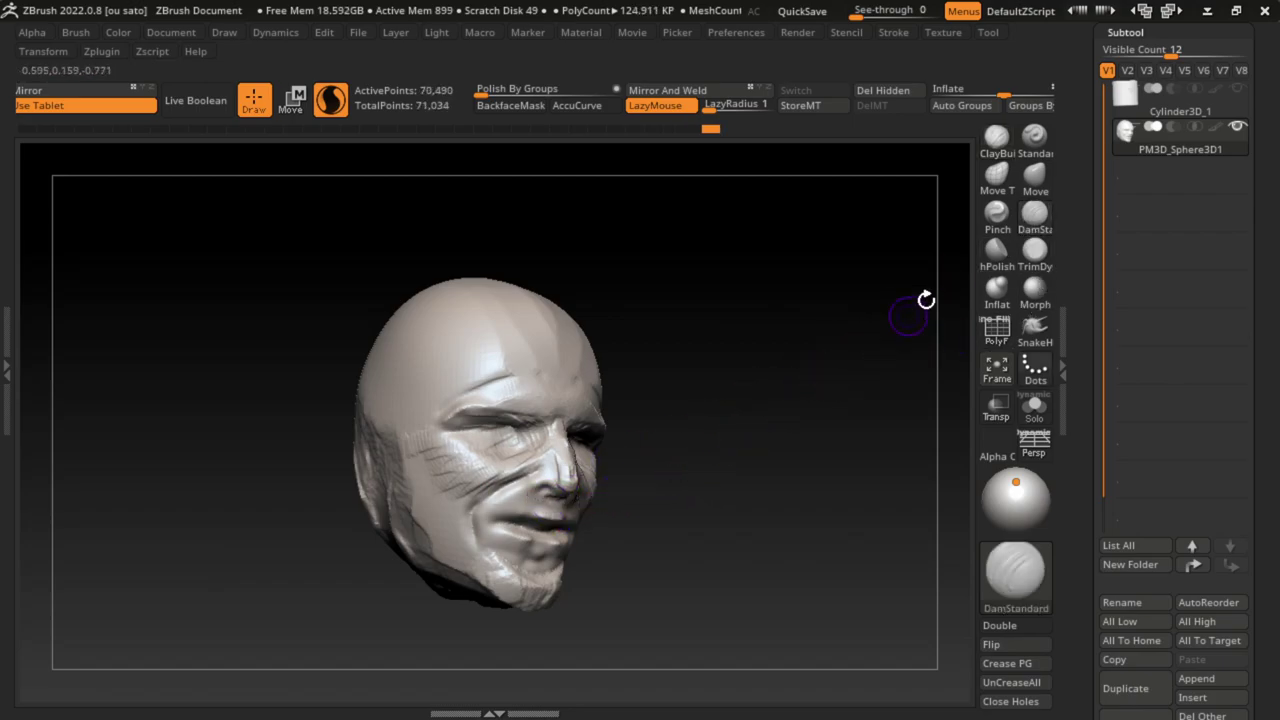
{"action": "left_click", "coordinate": [997, 150]}
{"action": "left_click_drag", "start_coordinate": [834, 331], "coordinate": [714, 534]}
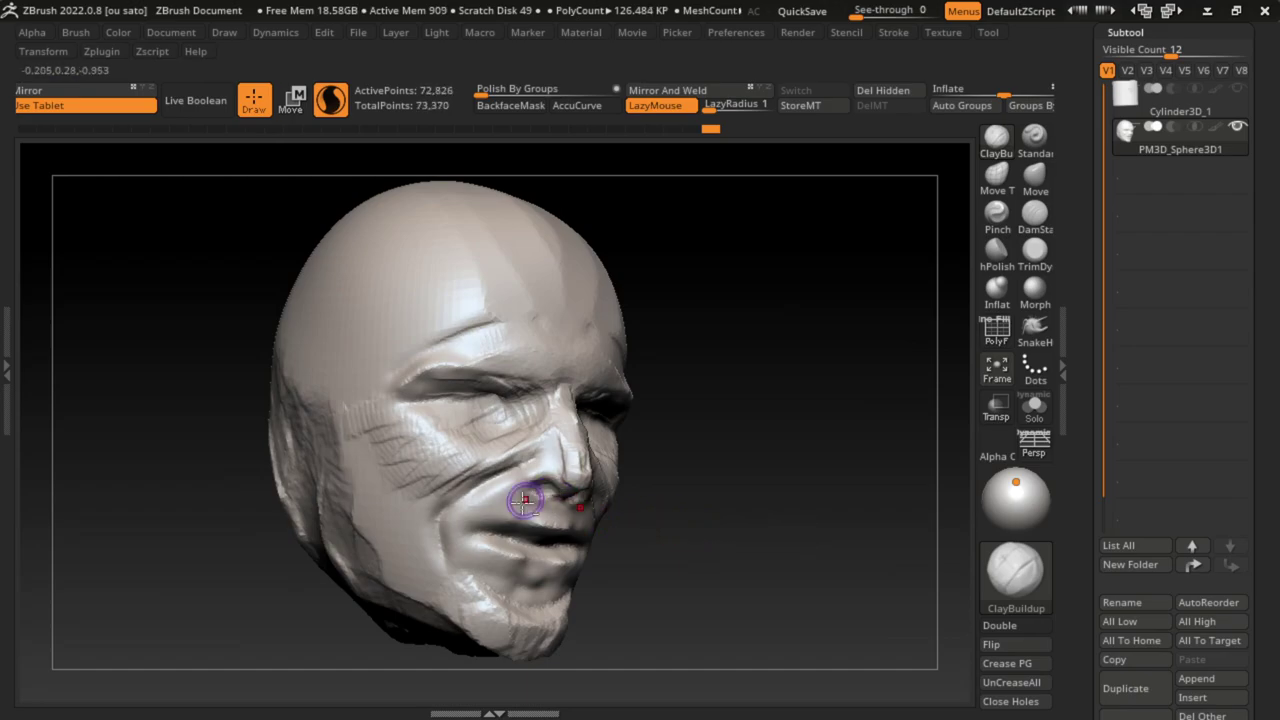
Step: Build up the lips and sculpt around the nose from below, undoing the nose stroke
{"action": "left_click_drag", "start_coordinate": [525, 500], "coordinate": [552, 507]}
{"action": "right_click_drag", "start_coordinate": [553, 488], "coordinate": [606, 476]}
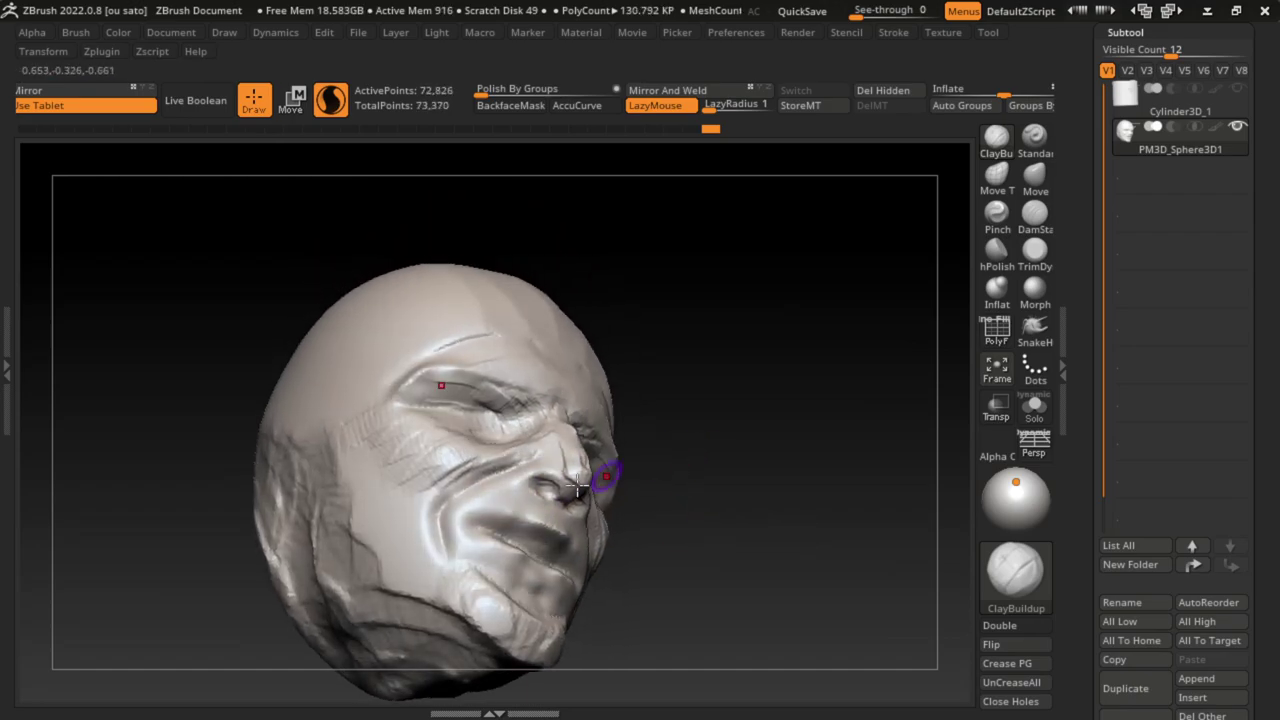
{"action": "left_click_drag", "start_coordinate": [544, 485], "coordinate": [550, 484]}
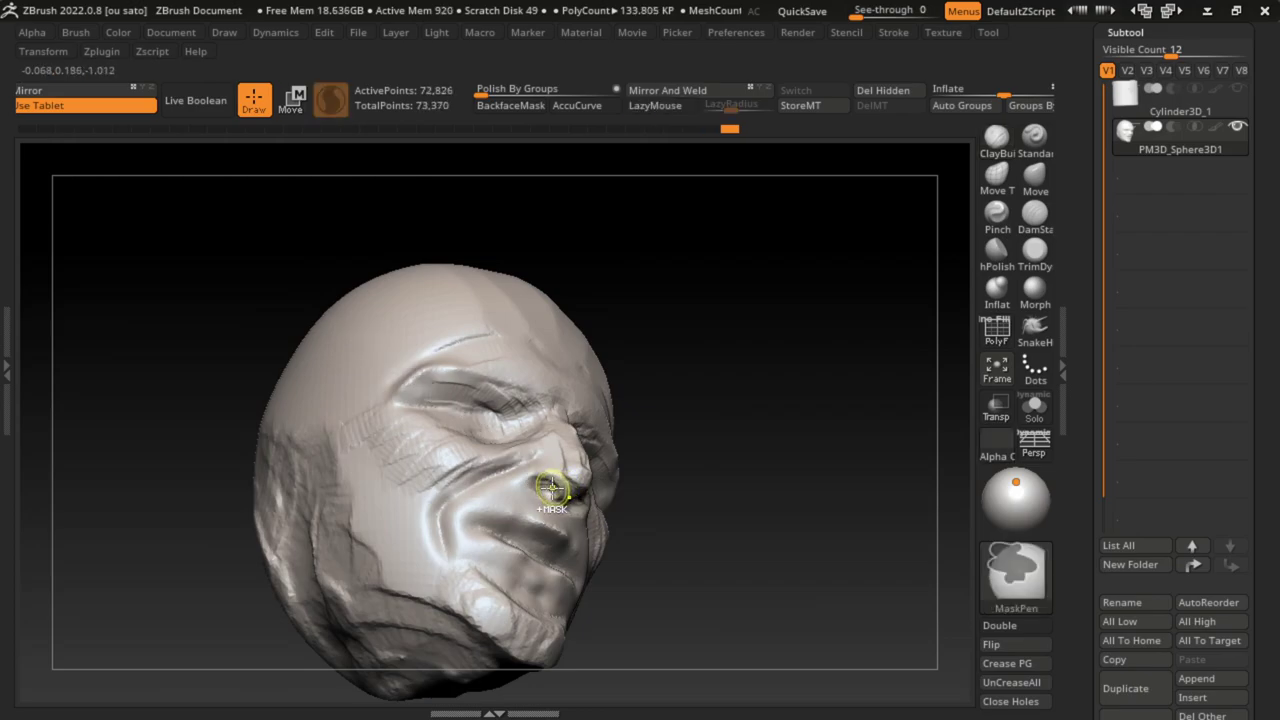
{"action": "key", "text": "ctrl+z"}
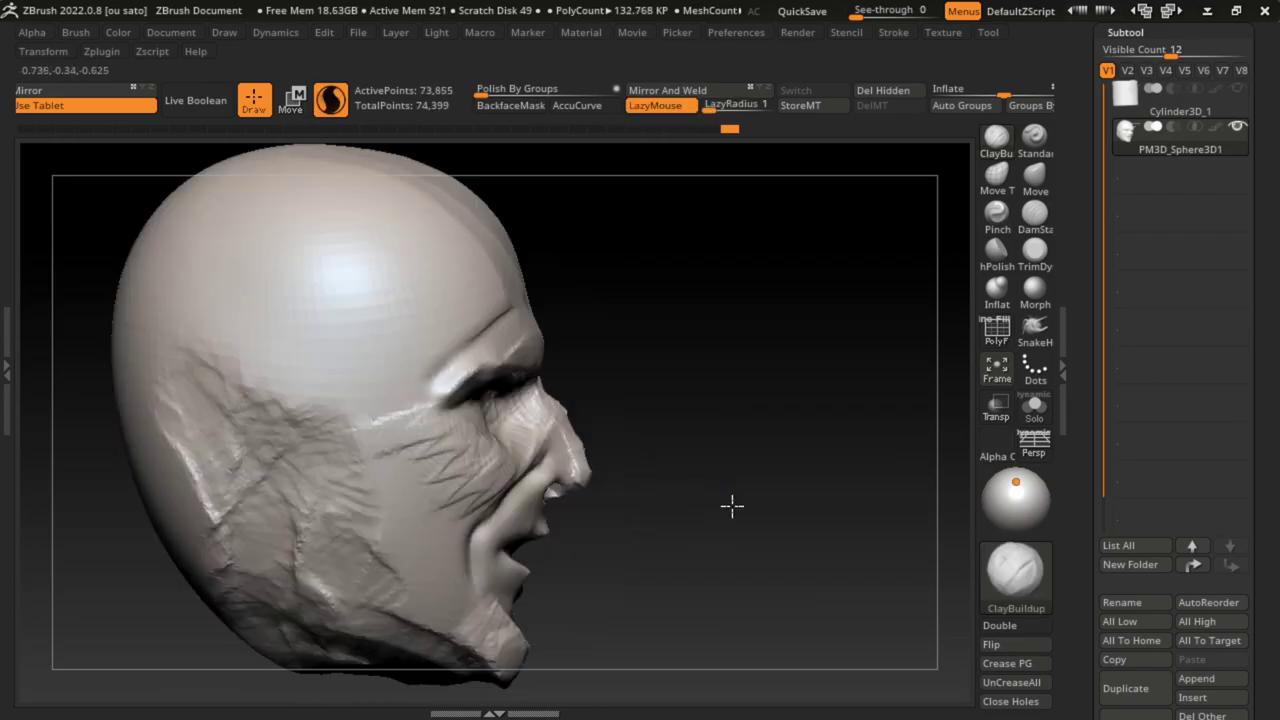
Step: In a zoomed front view, set draw size 5 and refine under the nose and its surface
{"action": "left_click", "coordinate": [185, 32]}
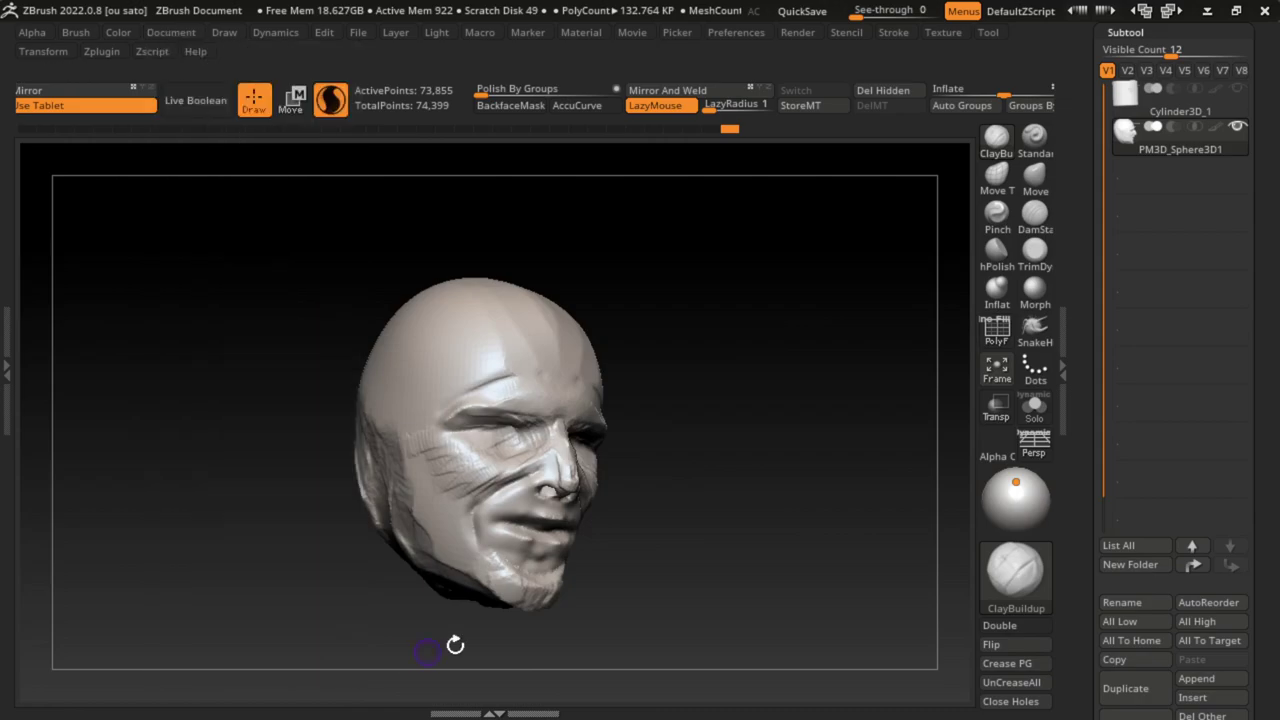
{"action": "right_click_drag", "start_coordinate": [633, 524], "coordinate": [674, 560], "text": "ctrl"}
{"action": "type", "text": "s5"}
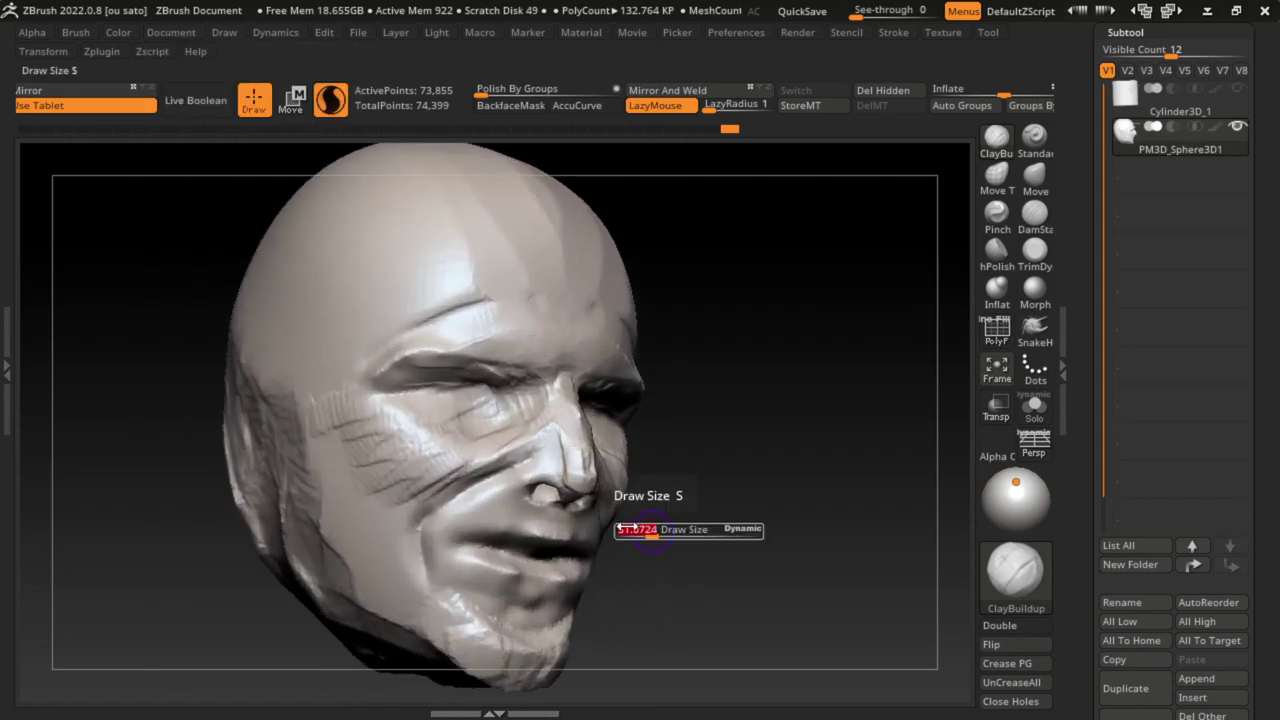
{"action": "key", "text": "Return"}
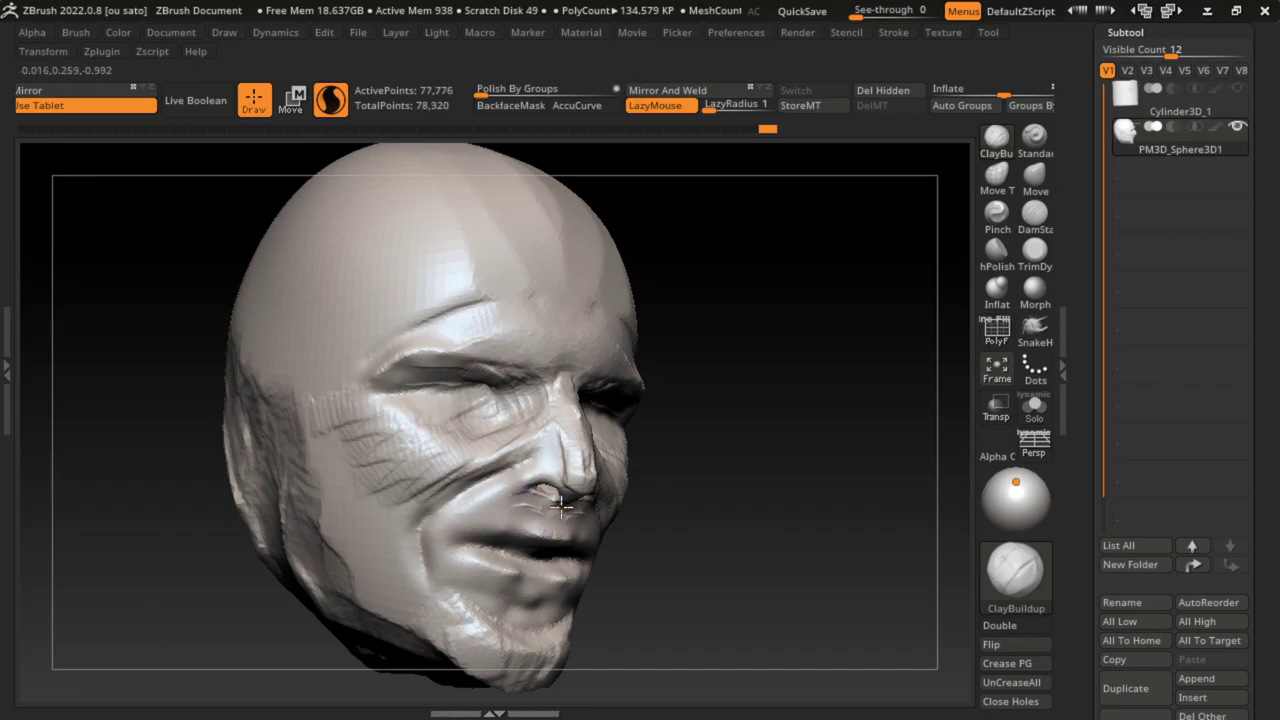
{"action": "mouse_move", "coordinate": [561, 506]}
{"action": "left_mouse_down"}
{"action": "mouse_move", "coordinate": [570, 517]}
{"action": "mouse_move", "coordinate": [521, 463]}
{"action": "left_mouse_up"}
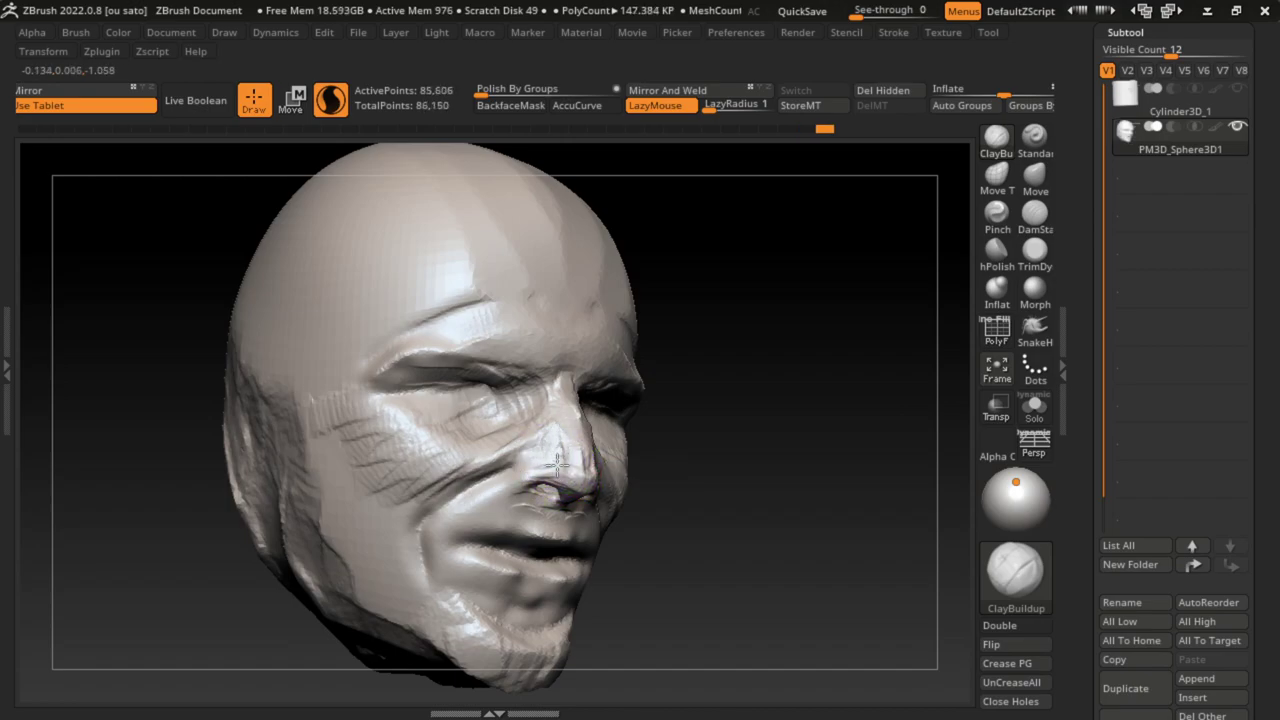
{"action": "left_click_drag", "start_coordinate": [565, 452], "coordinate": [627, 400], "text": "shift"}
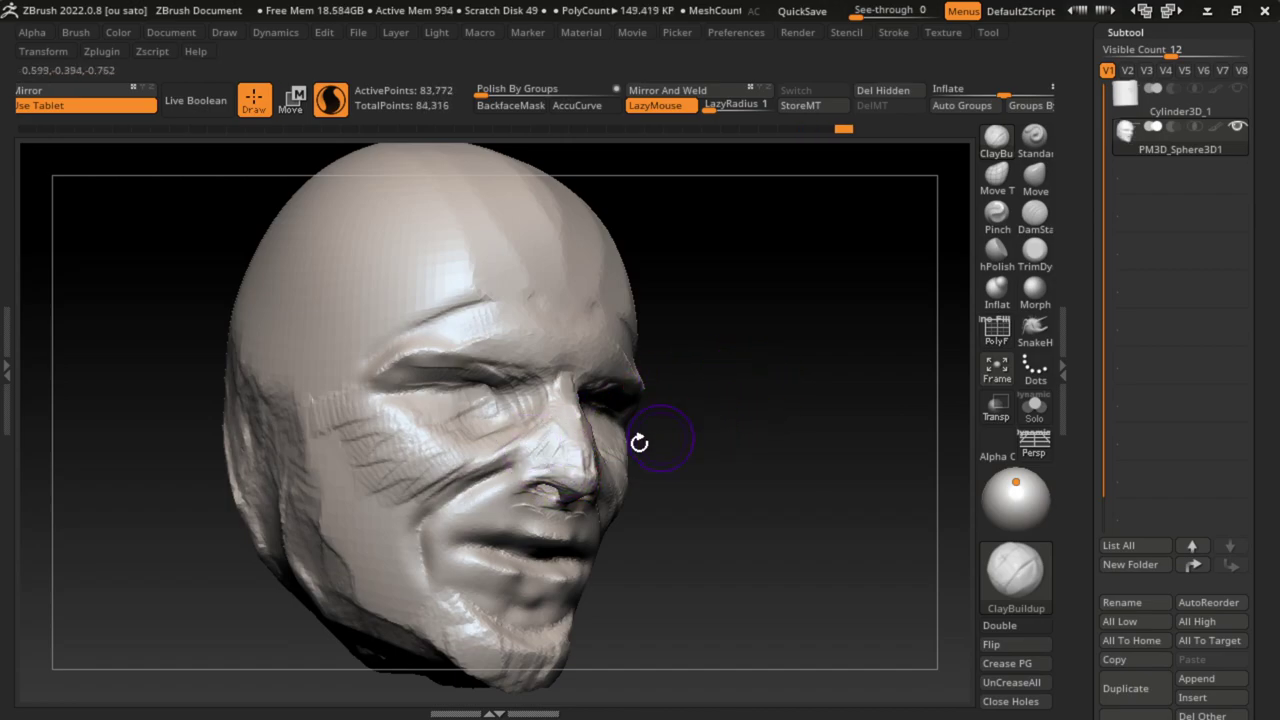
Step: Deepen the nostril crease with DamStandard and build up the nostril area with ClayBuildup
{"action": "left_click", "coordinate": [1035, 212]}
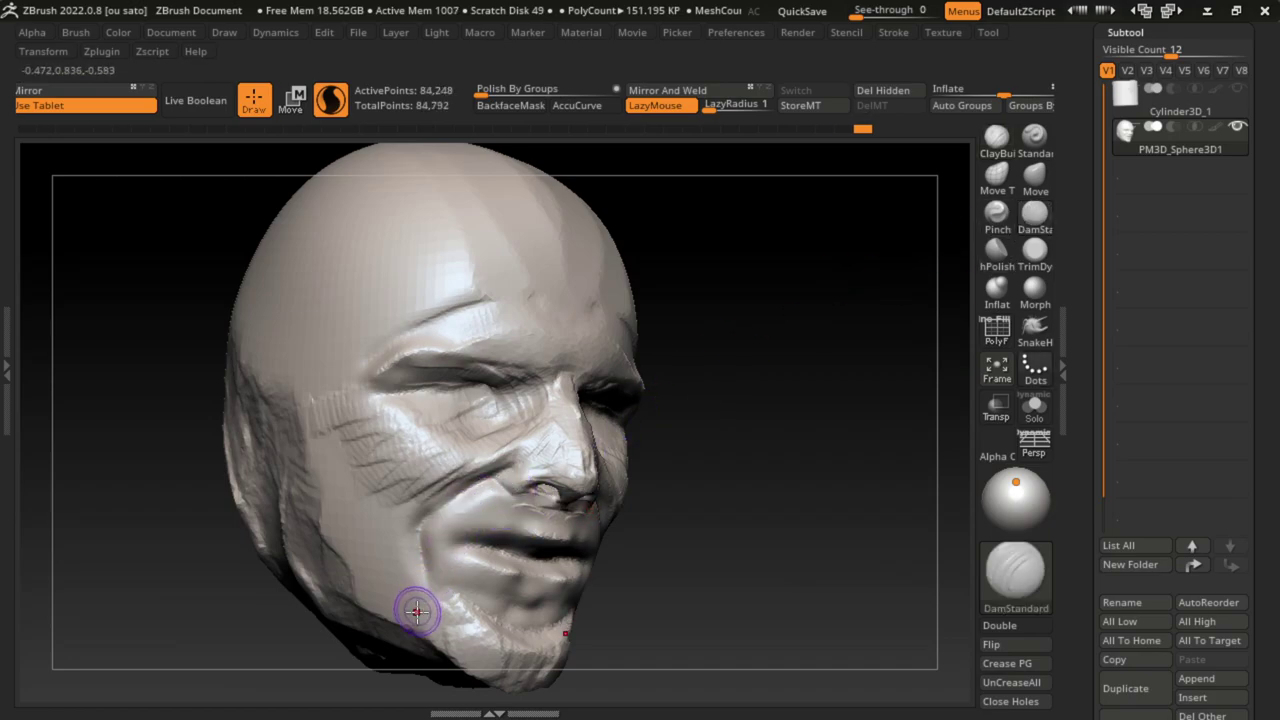
{"action": "left_click_drag", "start_coordinate": [596, 499], "coordinate": [513, 488]}
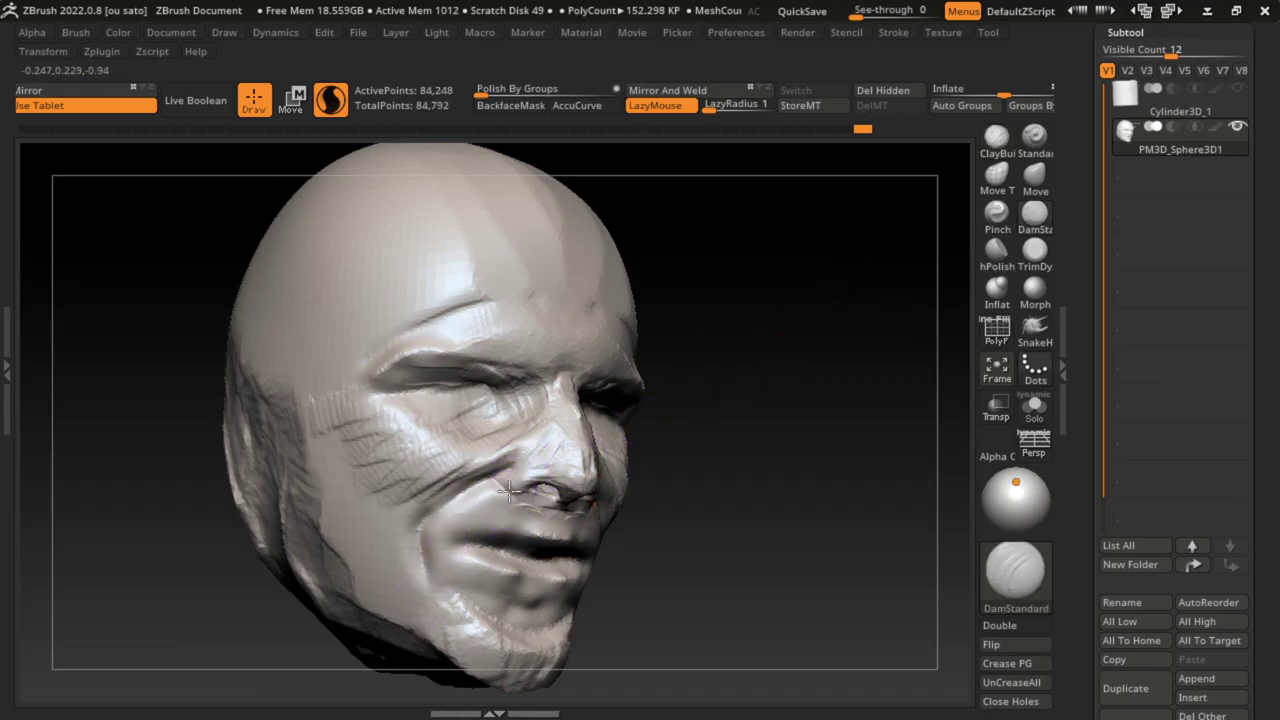
{"action": "right_click_drag", "start_coordinate": [540, 444], "coordinate": [606, 428]}
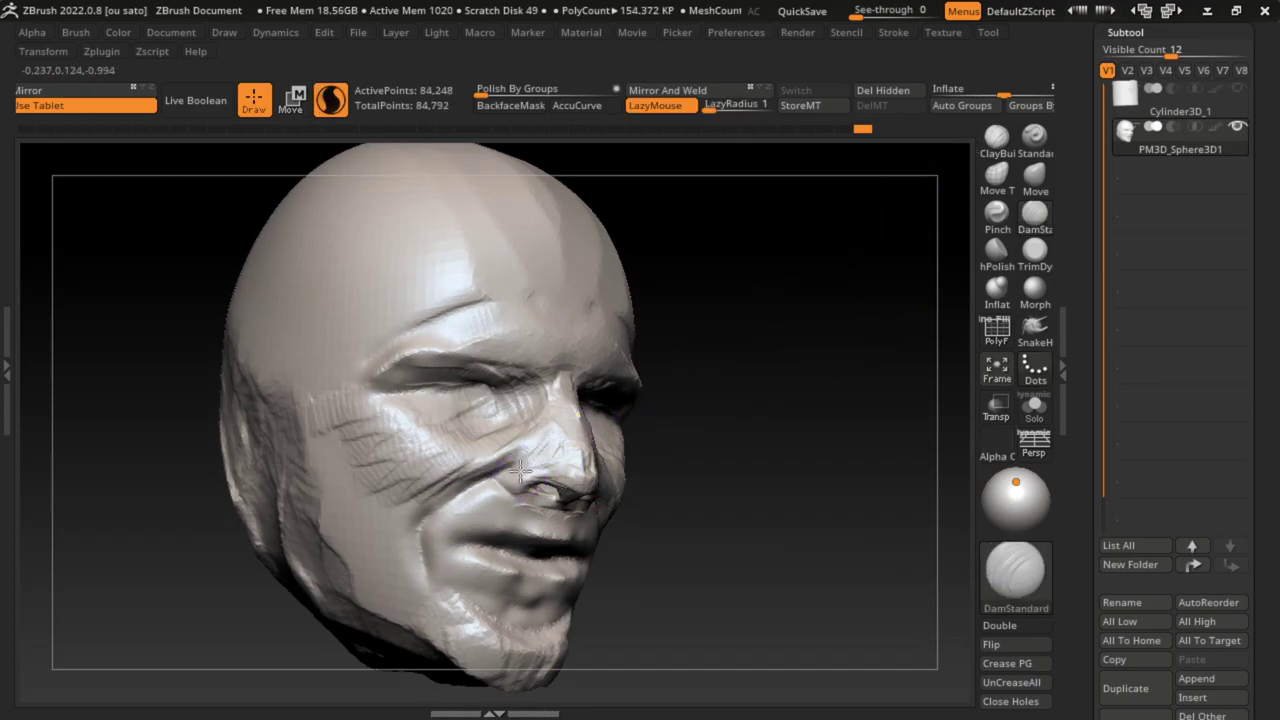
{"action": "key", "text": "b"}
{"action": "key", "text": "c"}
{"action": "key", "text": "b"}
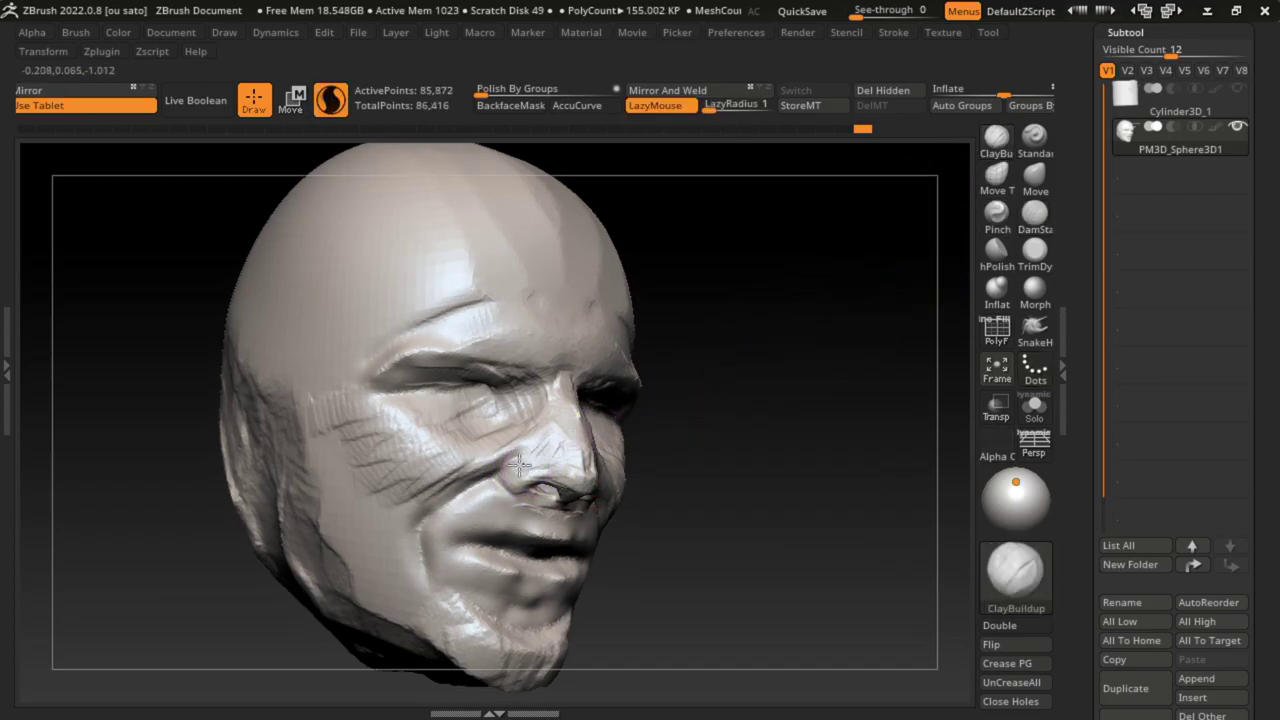
{"action": "mouse_move", "coordinate": [586, 500]}
{"action": "left_mouse_down"}
{"action": "mouse_move", "coordinate": [526, 494]}
{"action": "mouse_move", "coordinate": [517, 428]}
{"action": "mouse_move", "coordinate": [541, 436]}
{"action": "mouse_move", "coordinate": [488, 433]}
{"action": "left_mouse_up"}
{"action": "scroll", "coordinate": [720, 460], "scroll_direction": "down", "scroll_amount": 2}
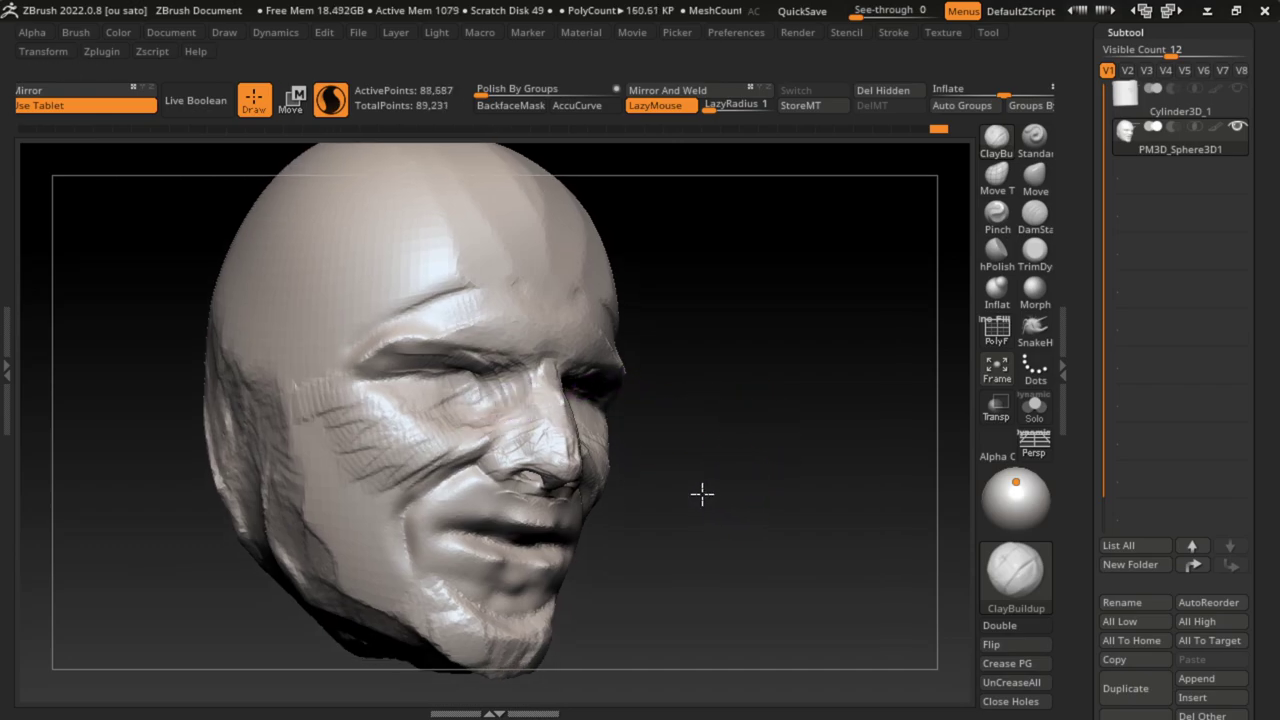
{"action": "left_click", "coordinate": [1036, 184]}
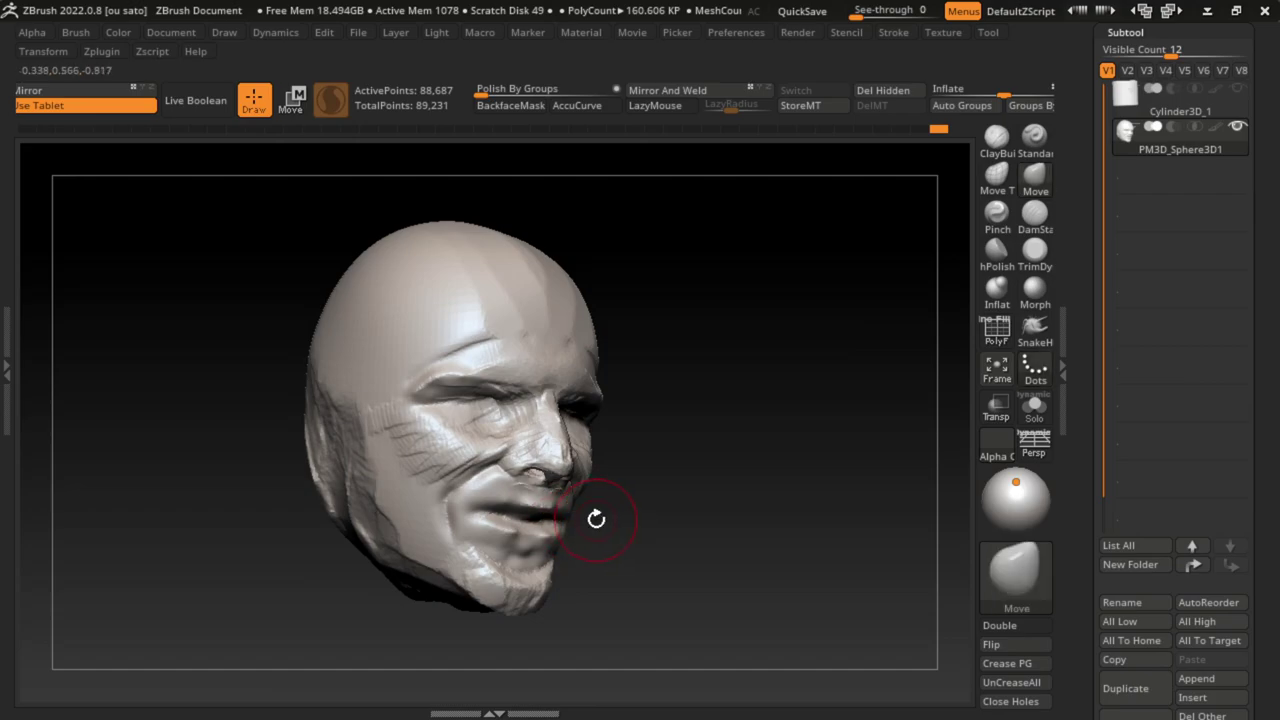
Step: Turn the head to three-quarter view and add ClayBuildup clay, with LazyMouse, at the left mouth corner
{"action": "key", "text": "s"}
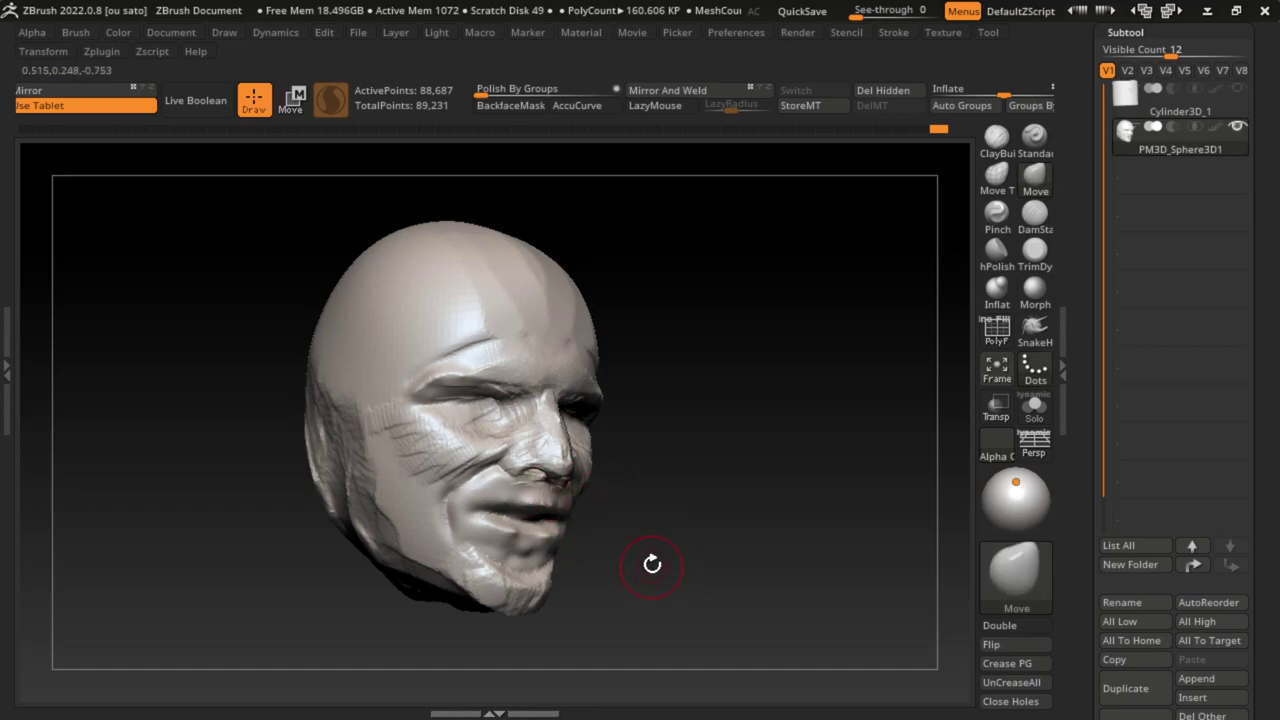
{"action": "mouse_move", "coordinate": [614, 516]}
{"action": "left_mouse_down"}
{"action": "mouse_move", "coordinate": [653, 456]}
{"action": "mouse_move", "coordinate": [634, 443]}
{"action": "left_mouse_up"}
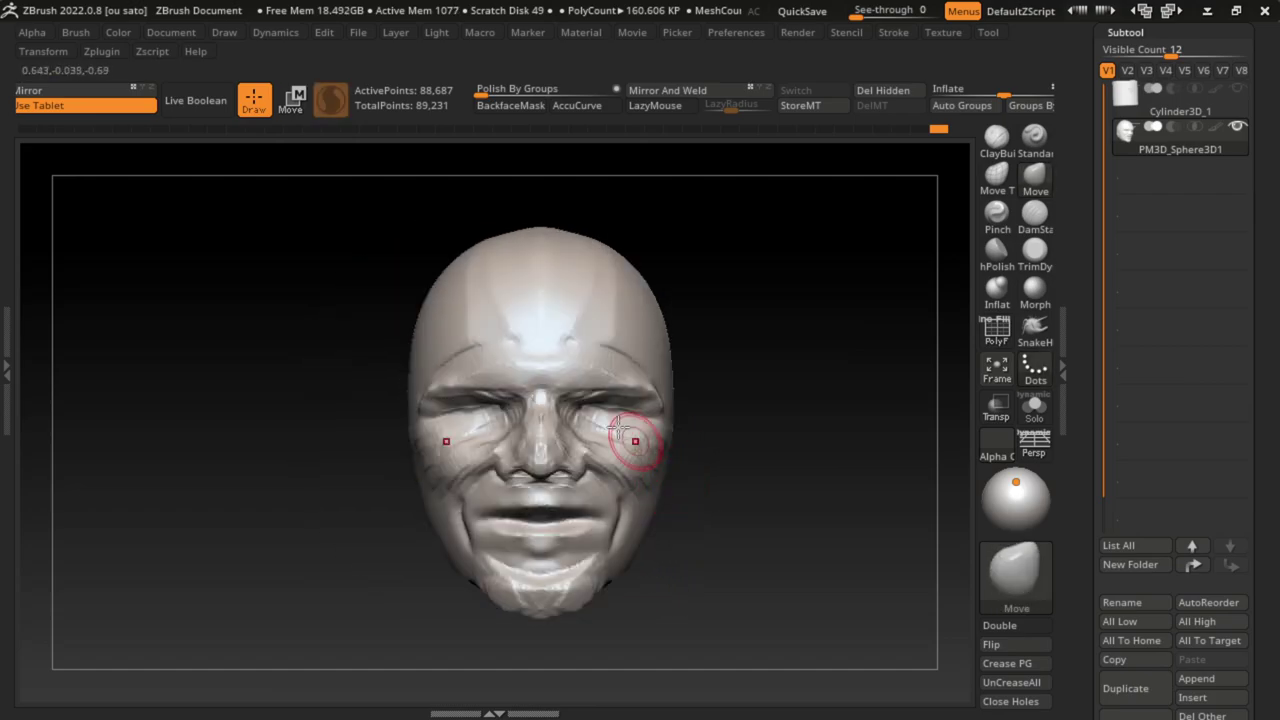
{"action": "left_click", "coordinate": [178, 32]}
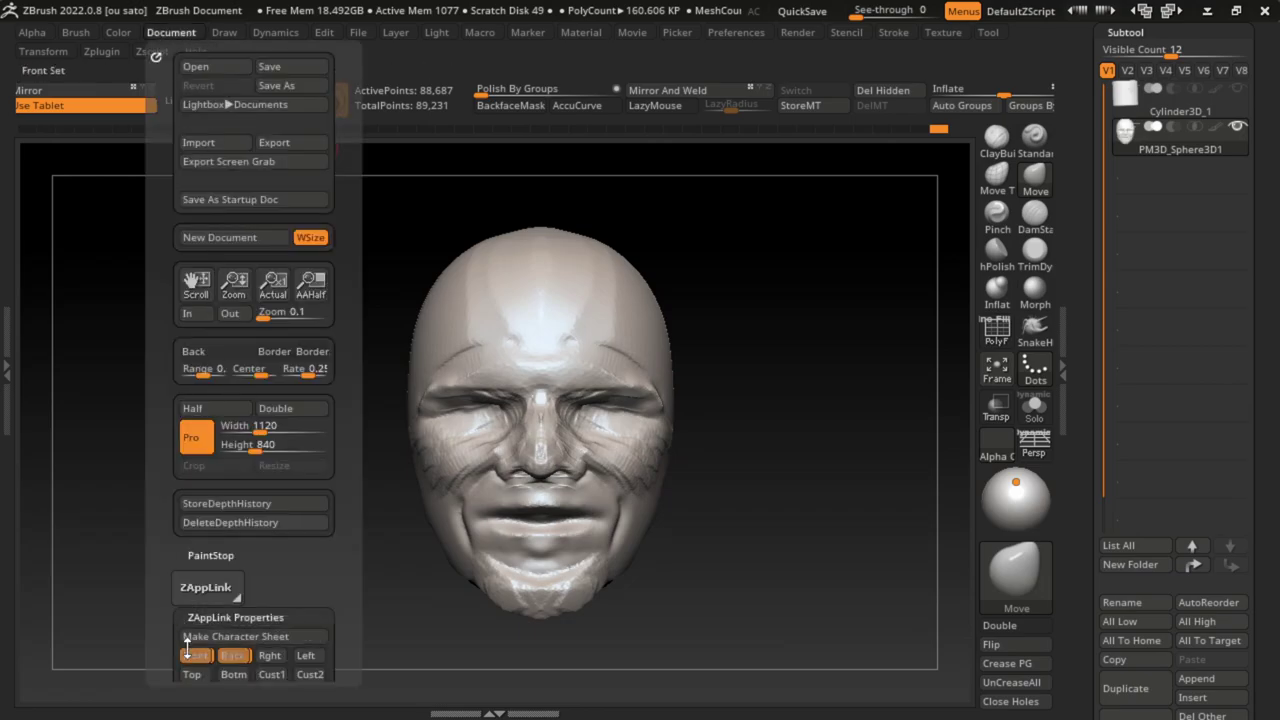
{"action": "left_click_drag", "start_coordinate": [400, 640], "coordinate": [563, 646]}
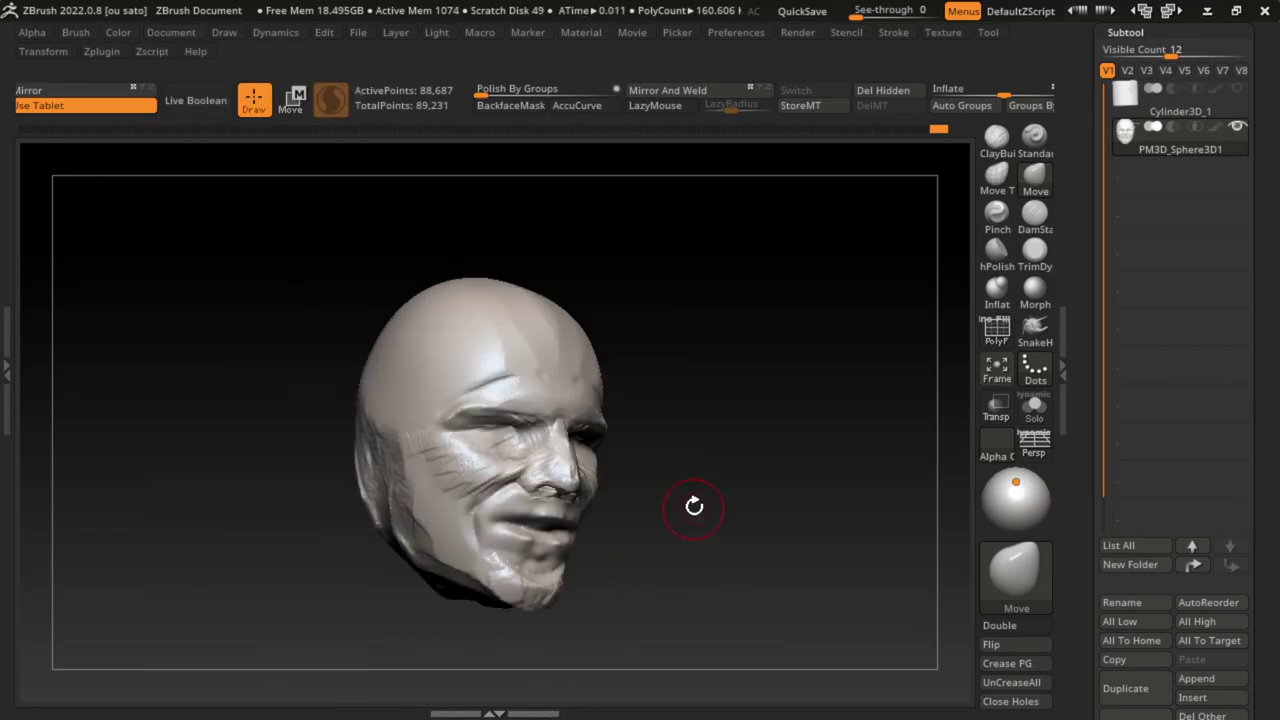
{"action": "mouse_move", "coordinate": [694, 506]}
{"action": "left_mouse_down"}
{"action": "mouse_move", "coordinate": [709, 523]}
{"action": "mouse_move", "coordinate": [757, 443]}
{"action": "left_mouse_up"}
{"action": "left_click", "coordinate": [997, 140]}
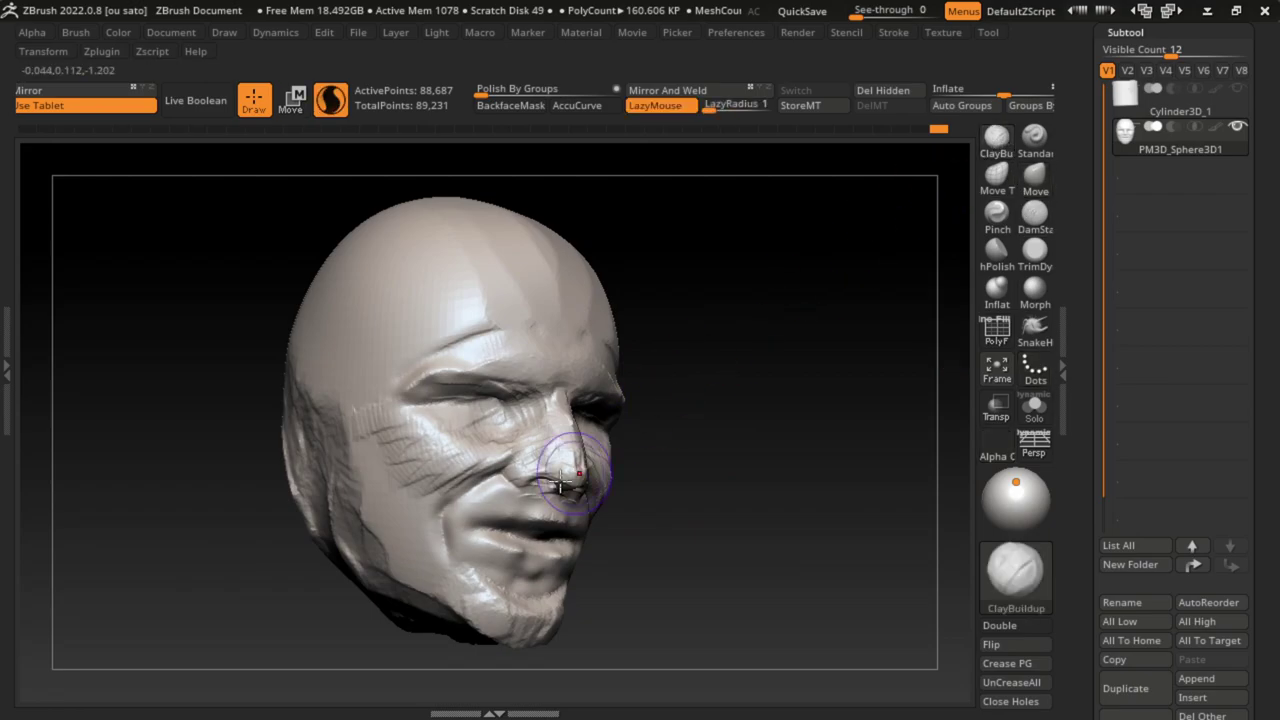
{"action": "left_click_drag", "start_coordinate": [495, 525], "coordinate": [473, 546]}
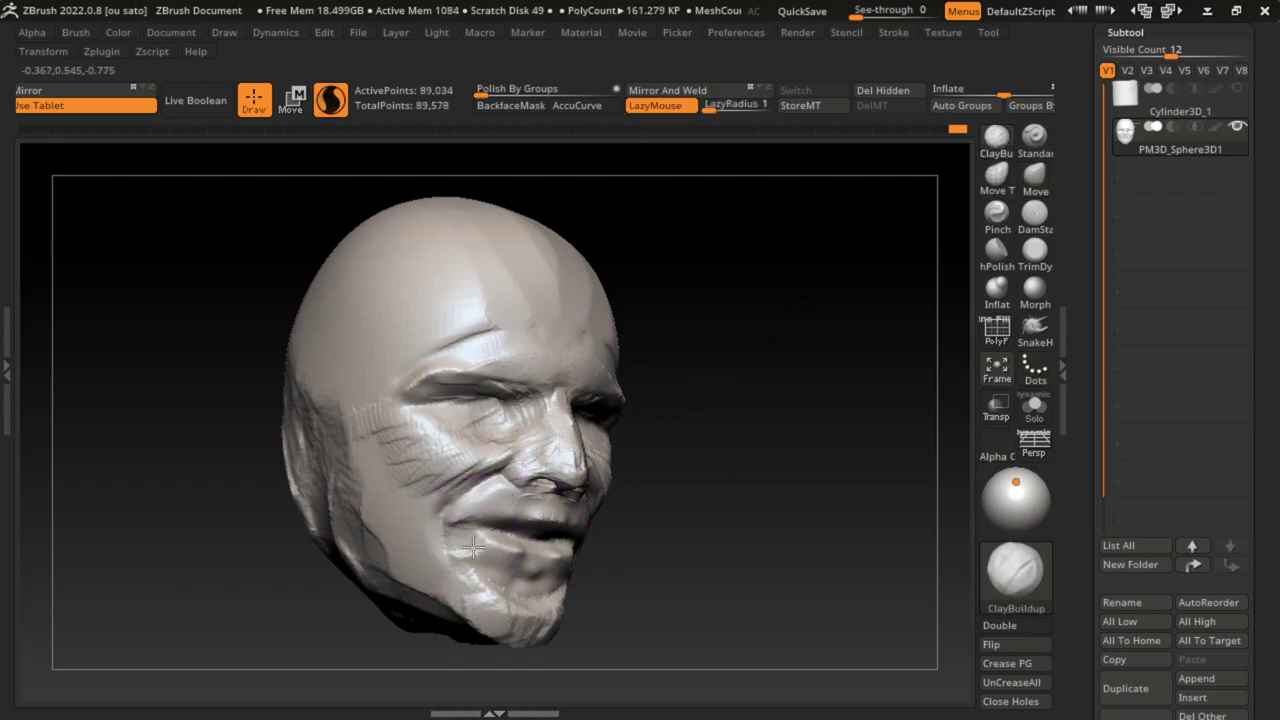
Step: Resize the ClayBuildup brush and build clay into the lips, lower jaw, chin and cheek
{"action": "key", "text": "s"}
{"action": "left_click_drag", "start_coordinate": [686, 563], "coordinate": [700, 568]}
{"action": "mouse_move", "coordinate": [430, 510]}
{"action": "left_mouse_down"}
{"action": "mouse_move", "coordinate": [468, 528]}
{"action": "mouse_move", "coordinate": [464, 476]}
{"action": "mouse_move", "coordinate": [443, 600]}
{"action": "mouse_move", "coordinate": [458, 474]}
{"action": "mouse_move", "coordinate": [428, 514]}
{"action": "left_mouse_up"}
{"action": "mouse_move", "coordinate": [420, 575]}
{"action": "left_mouse_down"}
{"action": "mouse_move", "coordinate": [471, 606]}
{"action": "mouse_move", "coordinate": [550, 595]}
{"action": "left_mouse_up"}
{"action": "left_click_drag", "start_coordinate": [430, 600], "coordinate": [540, 600]}
{"action": "mouse_move", "coordinate": [383, 517]}
{"action": "left_mouse_down"}
{"action": "mouse_move", "coordinate": [349, 500]}
{"action": "mouse_move", "coordinate": [470, 605]}
{"action": "mouse_move", "coordinate": [337, 443]}
{"action": "mouse_move", "coordinate": [430, 515]}
{"action": "mouse_move", "coordinate": [470, 600]}
{"action": "mouse_move", "coordinate": [543, 603]}
{"action": "mouse_move", "coordinate": [518, 545]}
{"action": "left_mouse_up"}
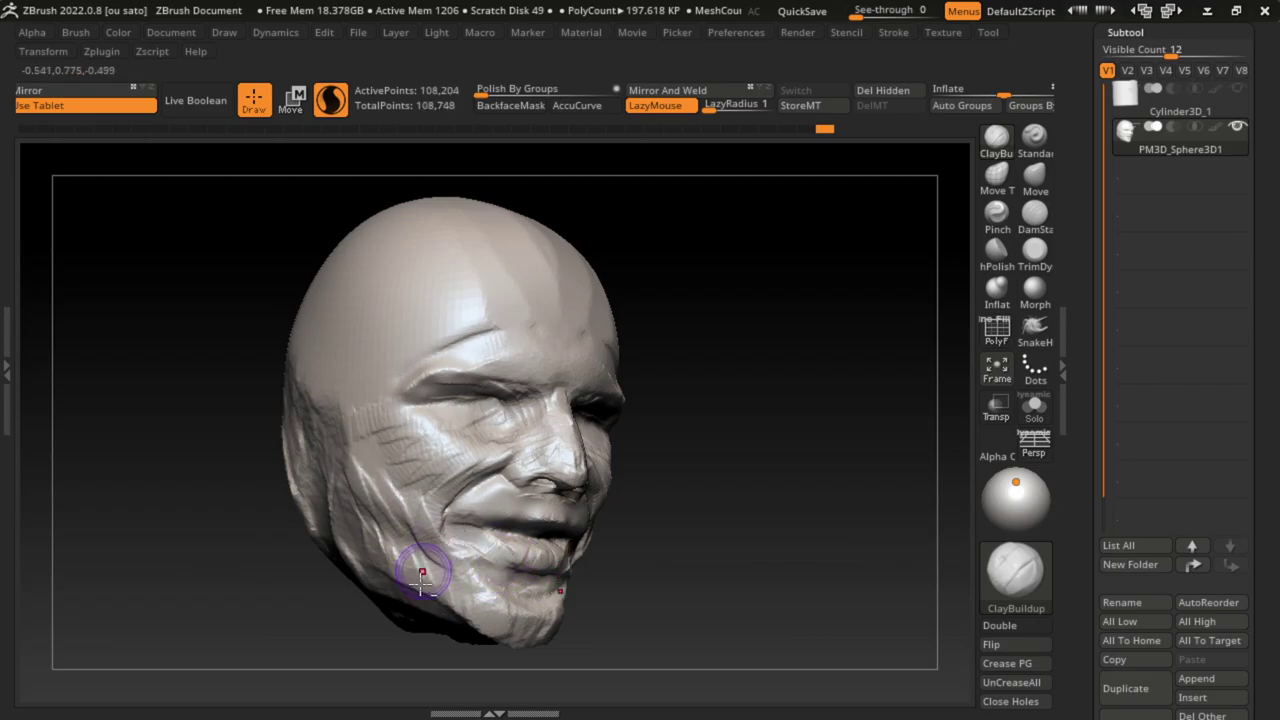
Step: Carve a deeper crease at the mouth corner with DamStandard
{"action": "left_click", "coordinate": [1035, 215]}
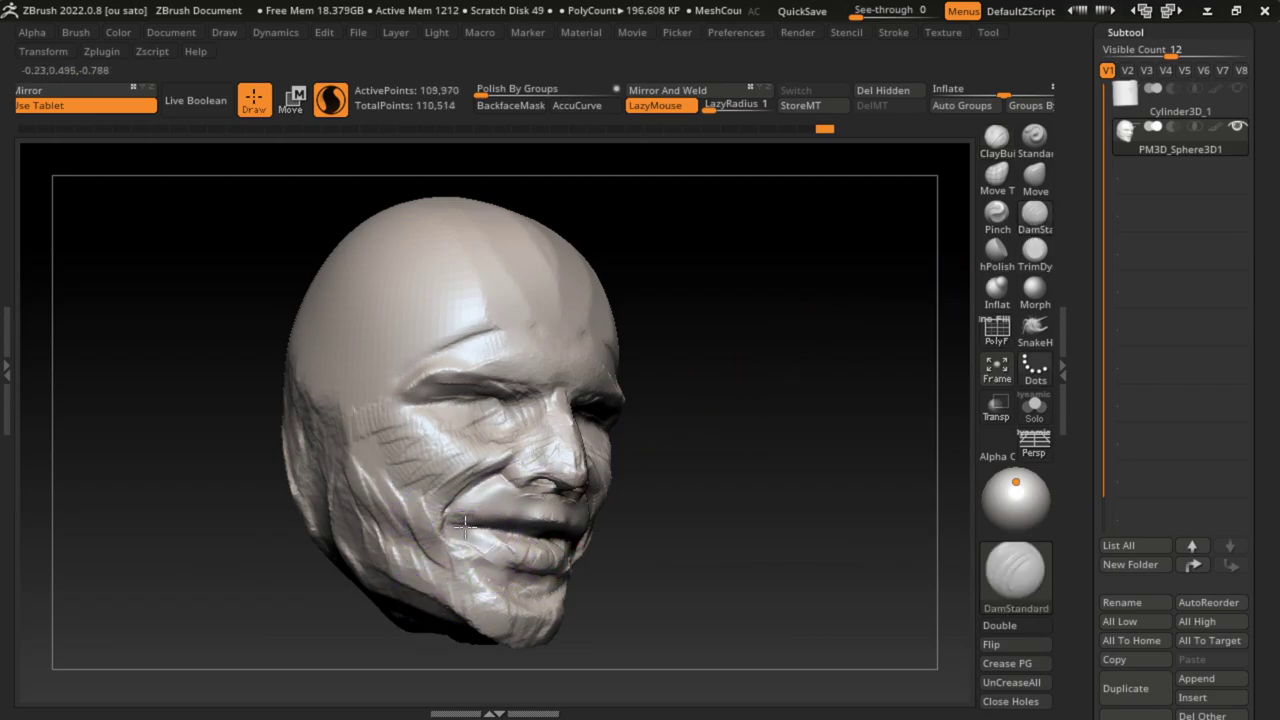
{"action": "mouse_move", "coordinate": [465, 525]}
{"action": "left_mouse_down"}
{"action": "mouse_move", "coordinate": [451, 528]}
{"action": "mouse_move", "coordinate": [476, 527]}
{"action": "left_mouse_up"}
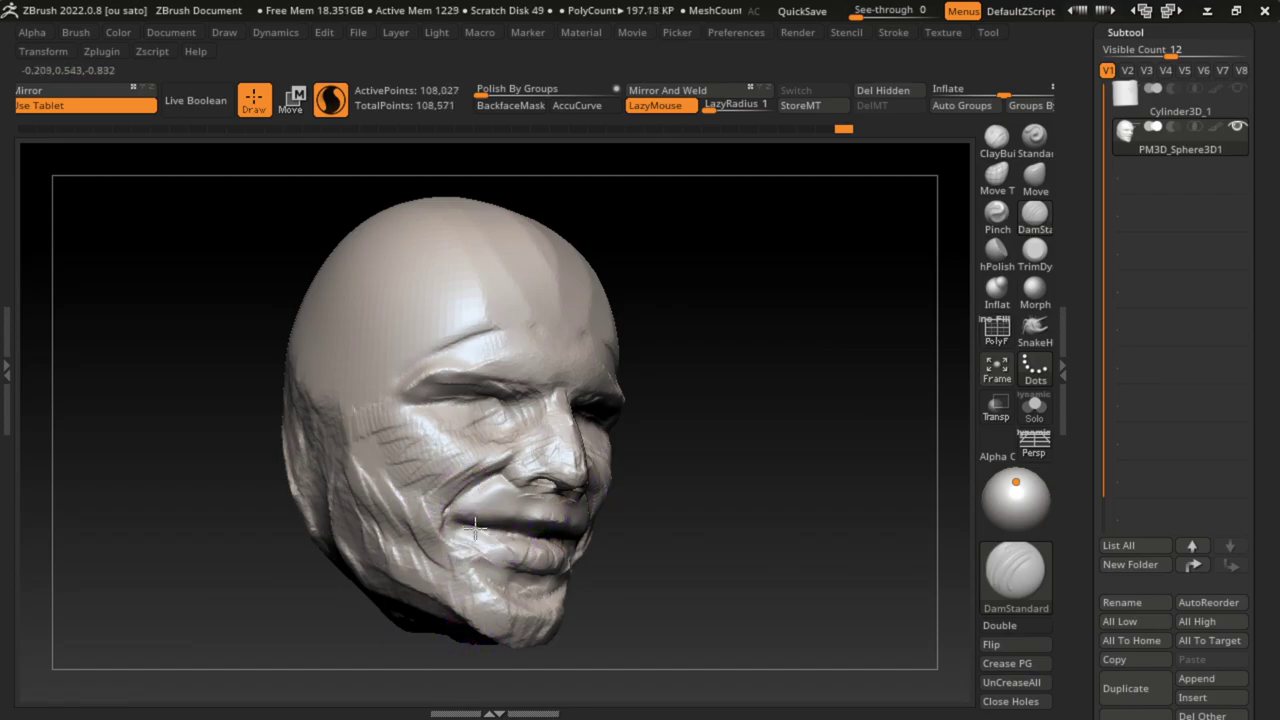
{"action": "left_click", "coordinate": [476, 527]}
Step: With a smaller TrimDynamic brush, flatten the chin and the underside of the jaw
{"action": "key", "text": "s"}
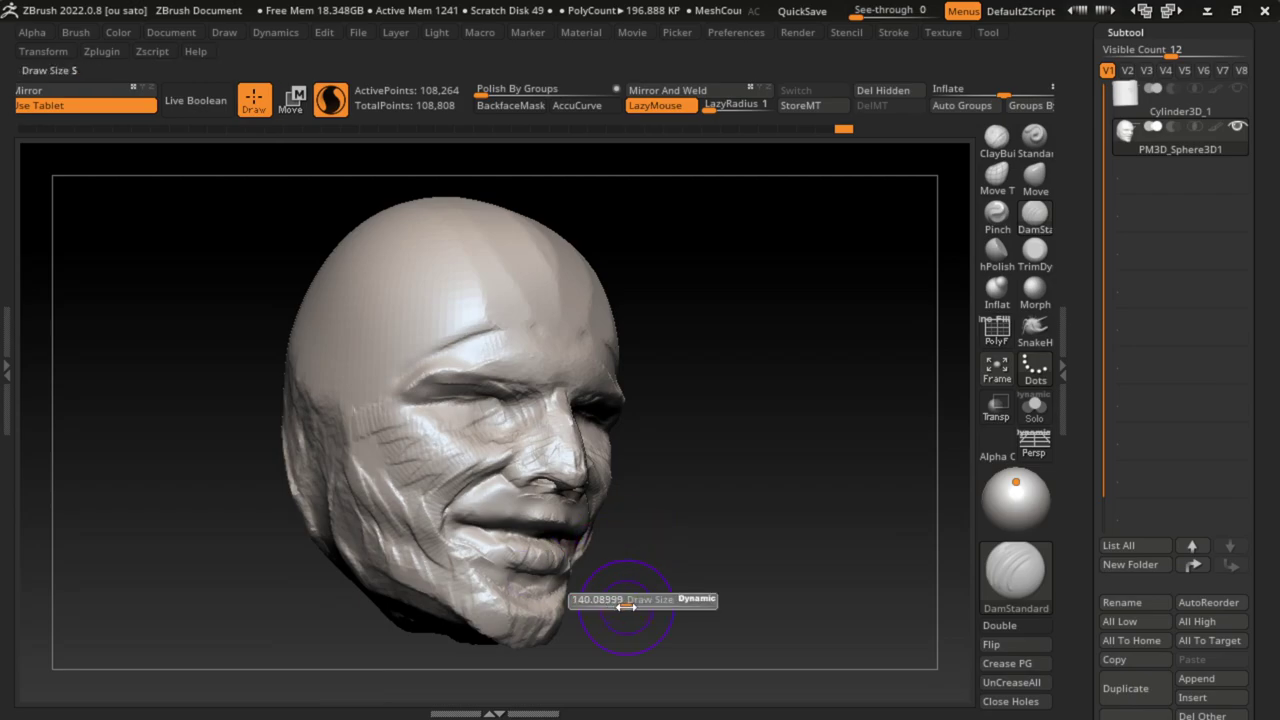
{"action": "left_click", "coordinate": [1035, 250]}
{"action": "key", "text": "s"}
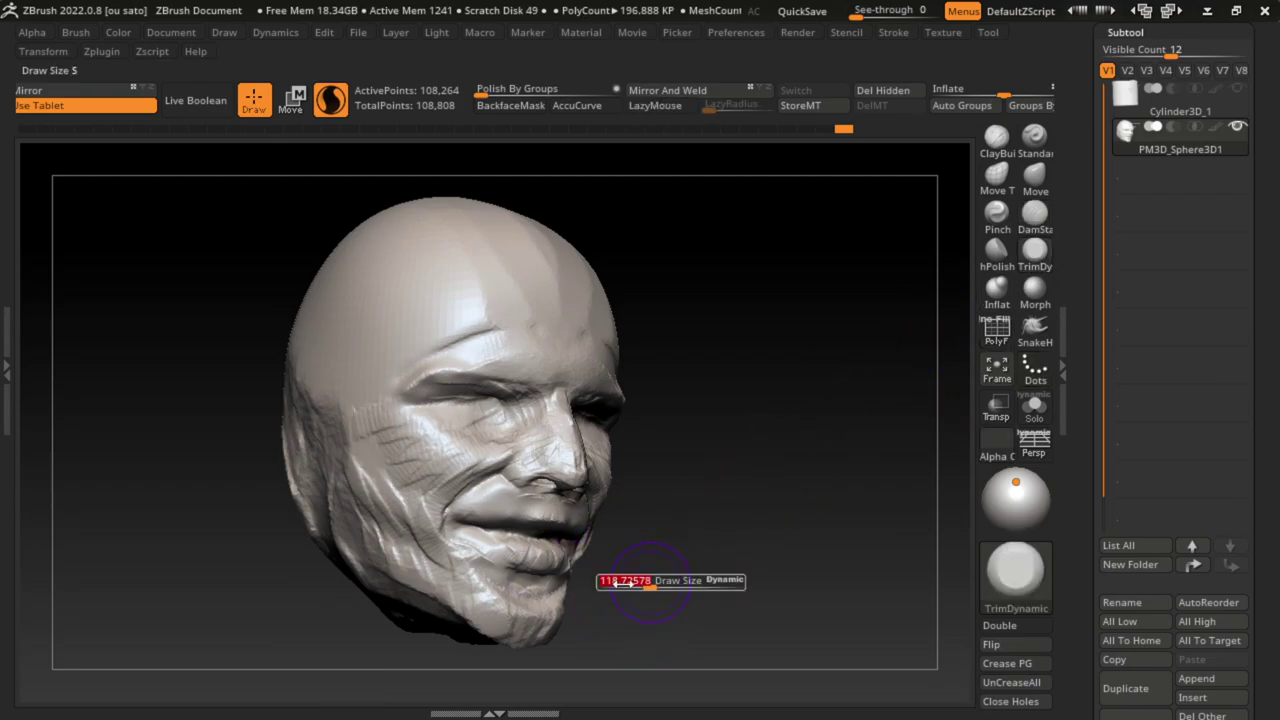
{"action": "left_click_drag", "start_coordinate": [500, 622], "coordinate": [475, 576]}
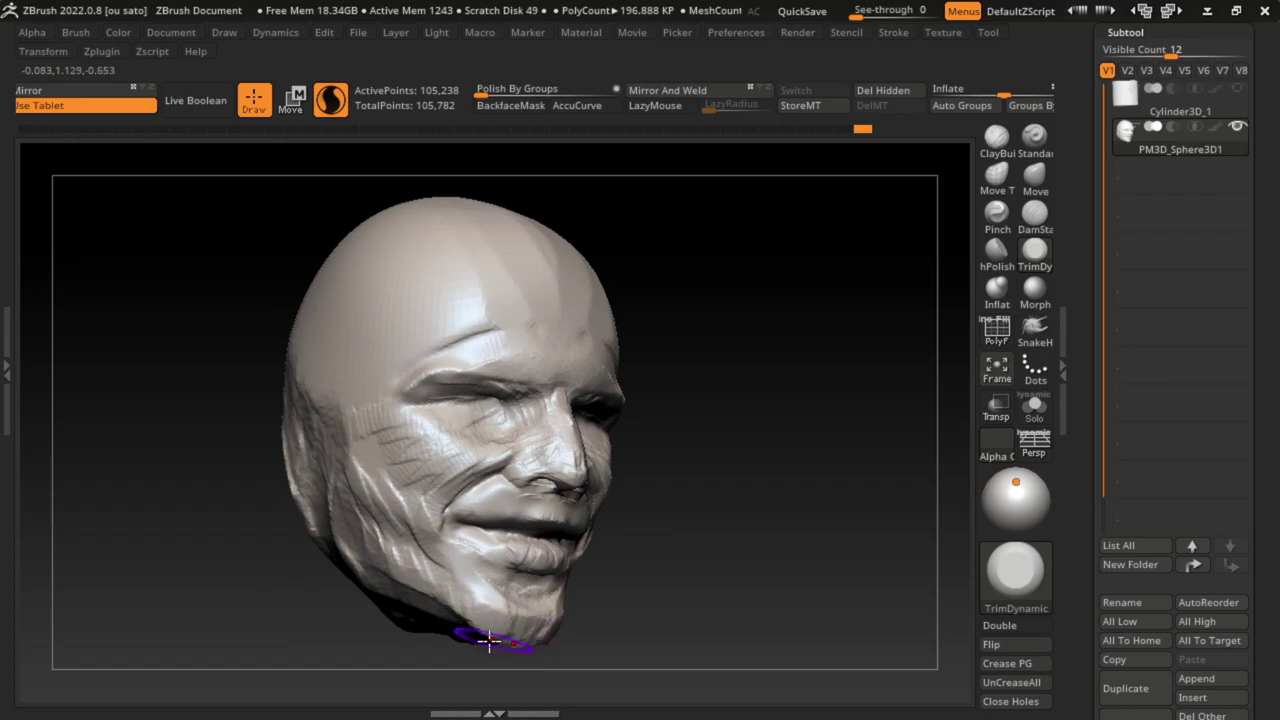
{"action": "left_click_drag", "start_coordinate": [489, 640], "coordinate": [473, 617]}
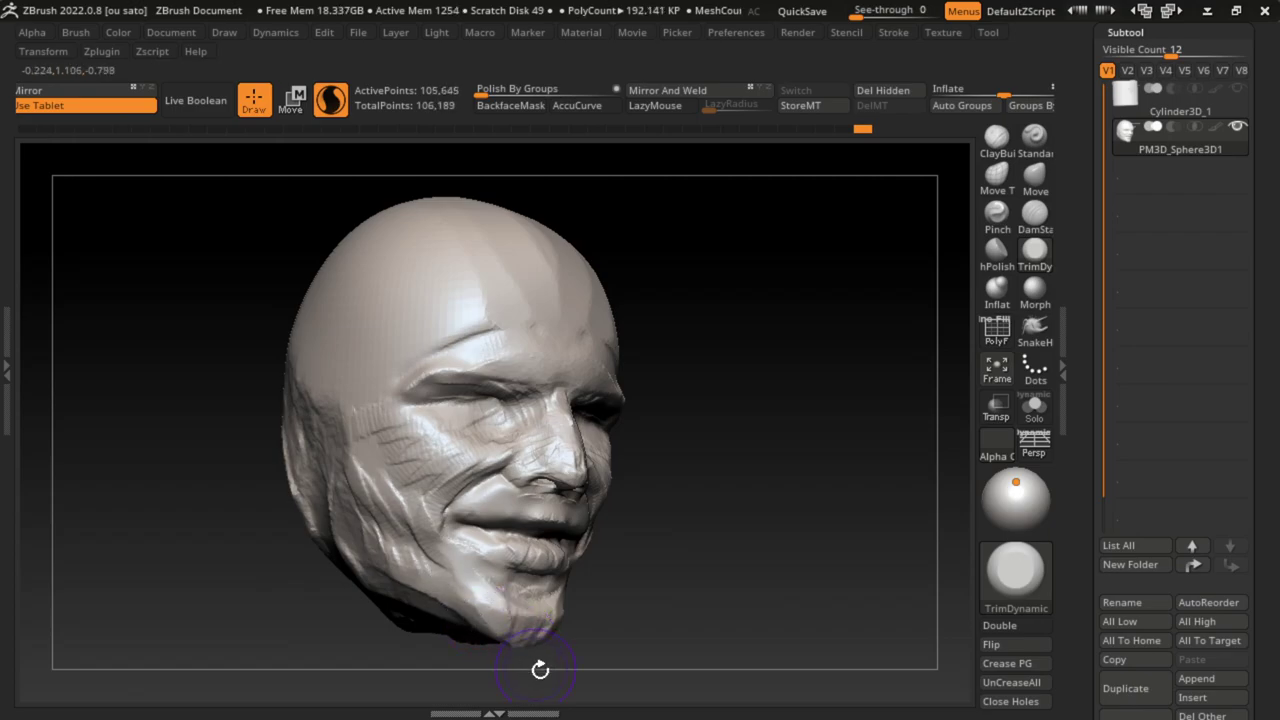
{"action": "left_click_drag", "start_coordinate": [500, 628], "coordinate": [508, 600]}
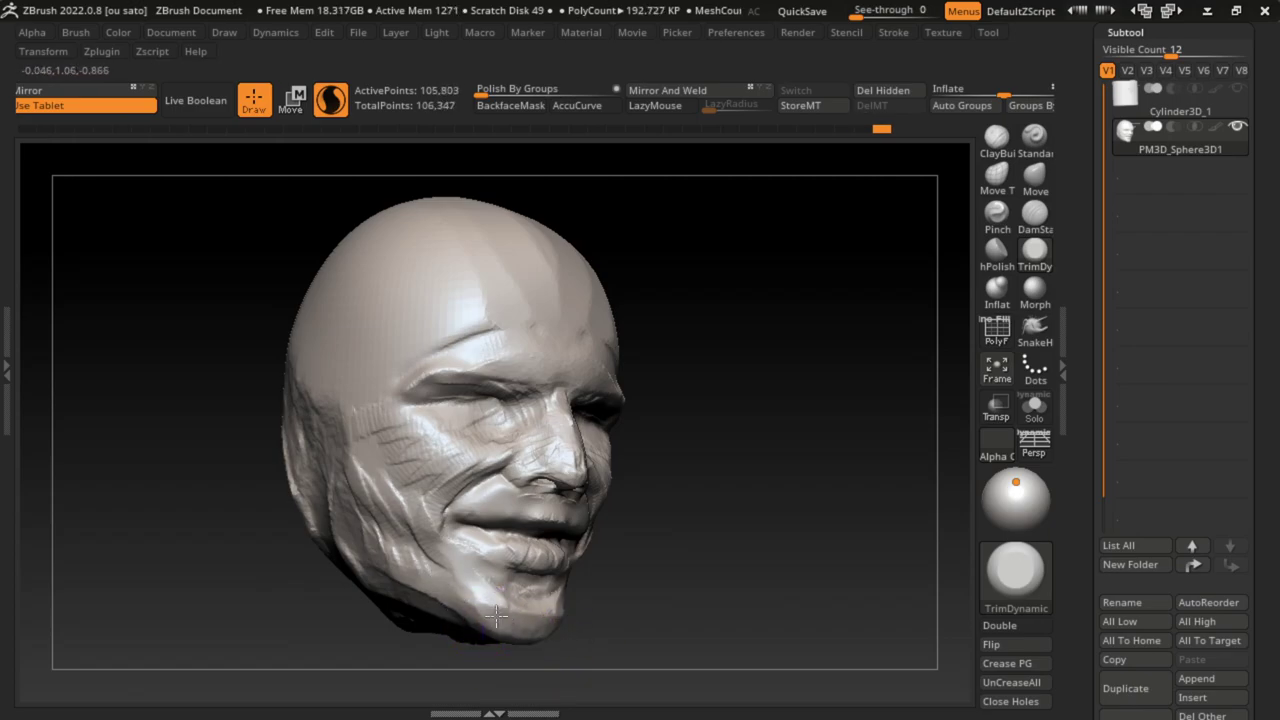
{"action": "mouse_move", "coordinate": [591, 622]}
{"action": "left_mouse_down"}
{"action": "mouse_move", "coordinate": [661, 602]}
{"action": "mouse_move", "coordinate": [682, 401]}
{"action": "mouse_move", "coordinate": [763, 417]}
{"action": "left_mouse_up"}
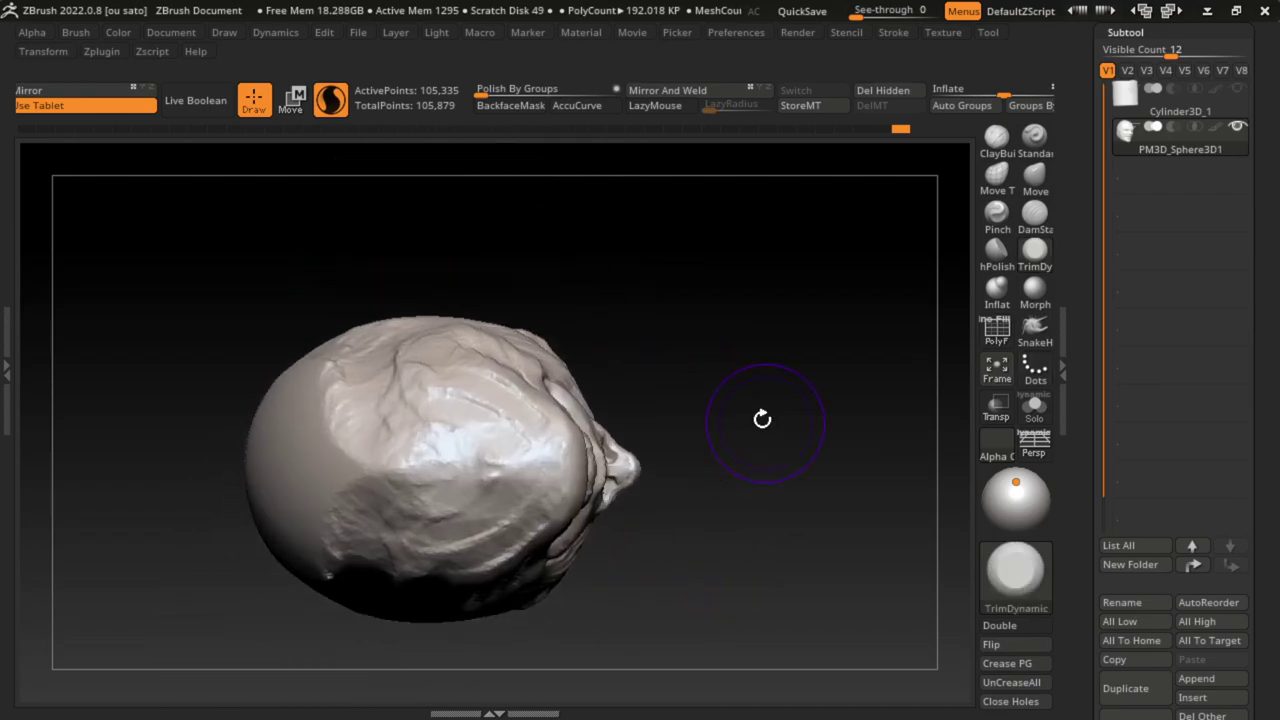
{"action": "mouse_move", "coordinate": [450, 440]}
{"action": "left_mouse_down", "text": "ctrl"}
{"action": "mouse_move", "coordinate": [321, 483]}
{"action": "mouse_move", "coordinate": [400, 450]}
{"action": "left_mouse_up", "text": "ctrl"}
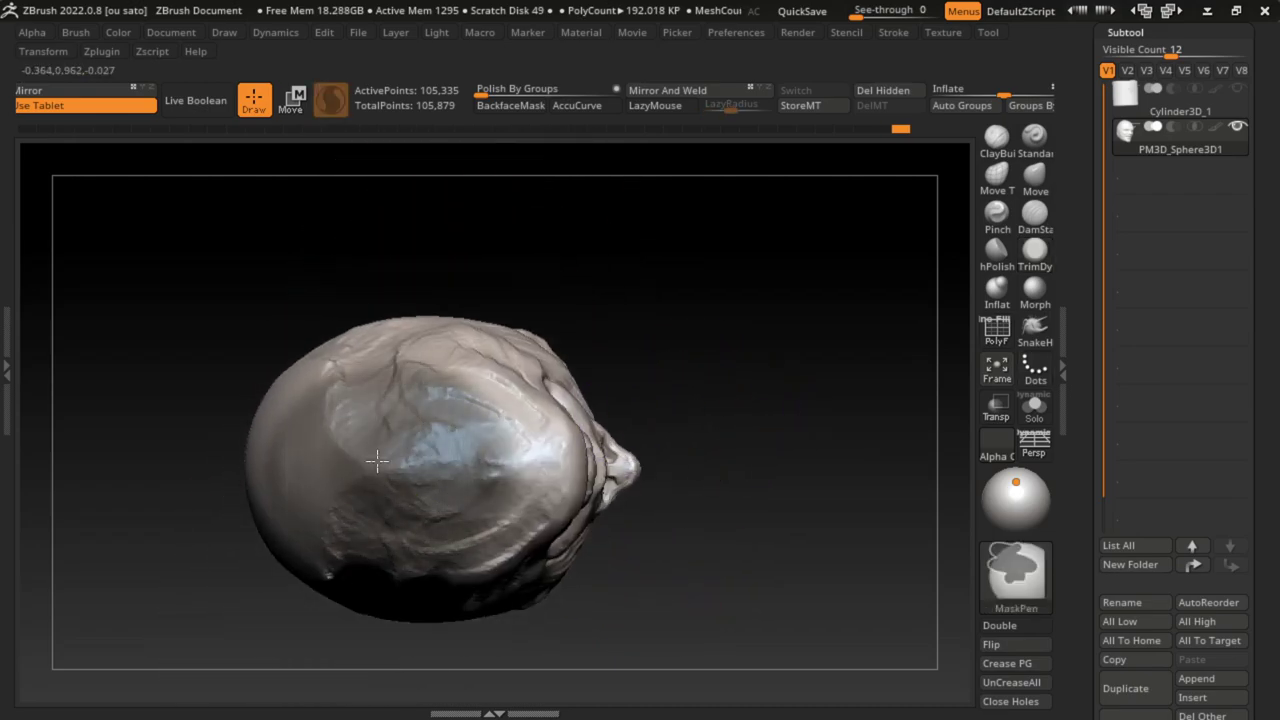
Step: Mask the upper head and pull the lower part down with the Move gizmo to form a neck
{"action": "mouse_move", "coordinate": [690, 560]}
{"action": "left_mouse_down"}
{"action": "mouse_move", "coordinate": [743, 526]}
{"action": "mouse_move", "coordinate": [779, 421]}
{"action": "left_mouse_up"}
{"action": "key", "text": "w"}
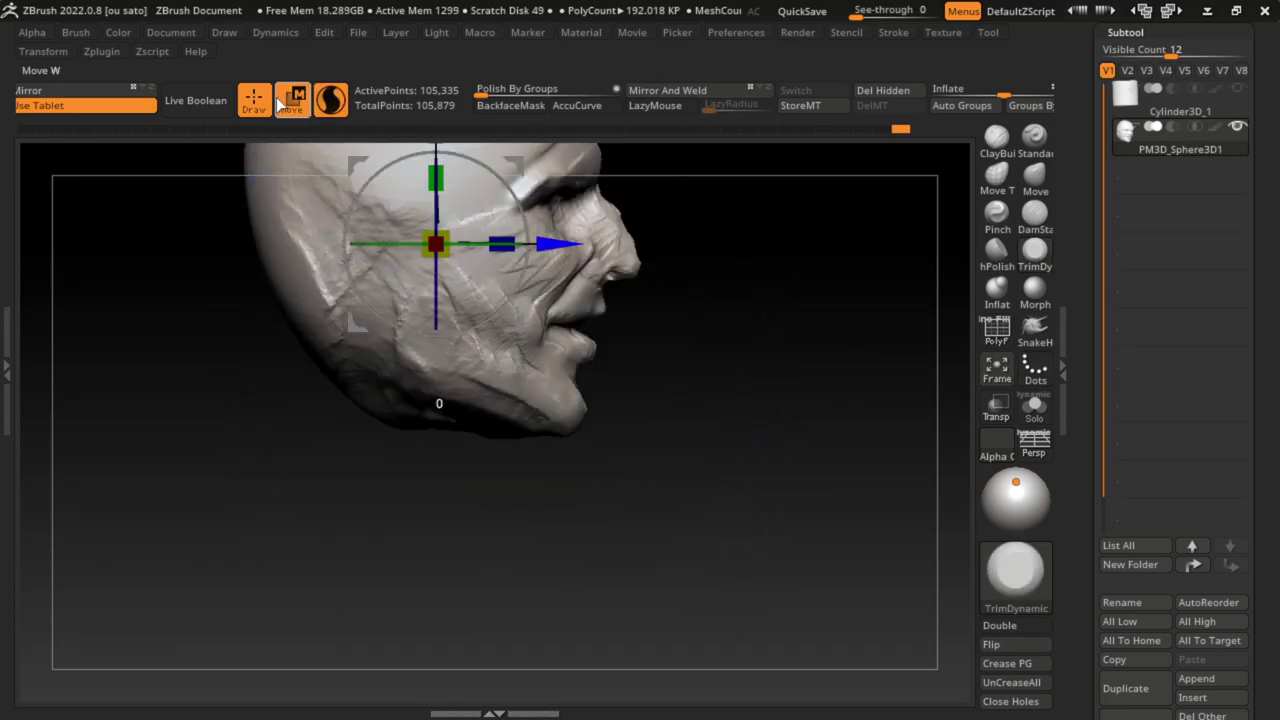
{"action": "mouse_move", "coordinate": [543, 380]}
{"action": "left_mouse_down"}
{"action": "mouse_move", "coordinate": [481, 322]}
{"action": "mouse_move", "coordinate": [736, 407]}
{"action": "mouse_move", "coordinate": [734, 431]}
{"action": "left_mouse_up"}
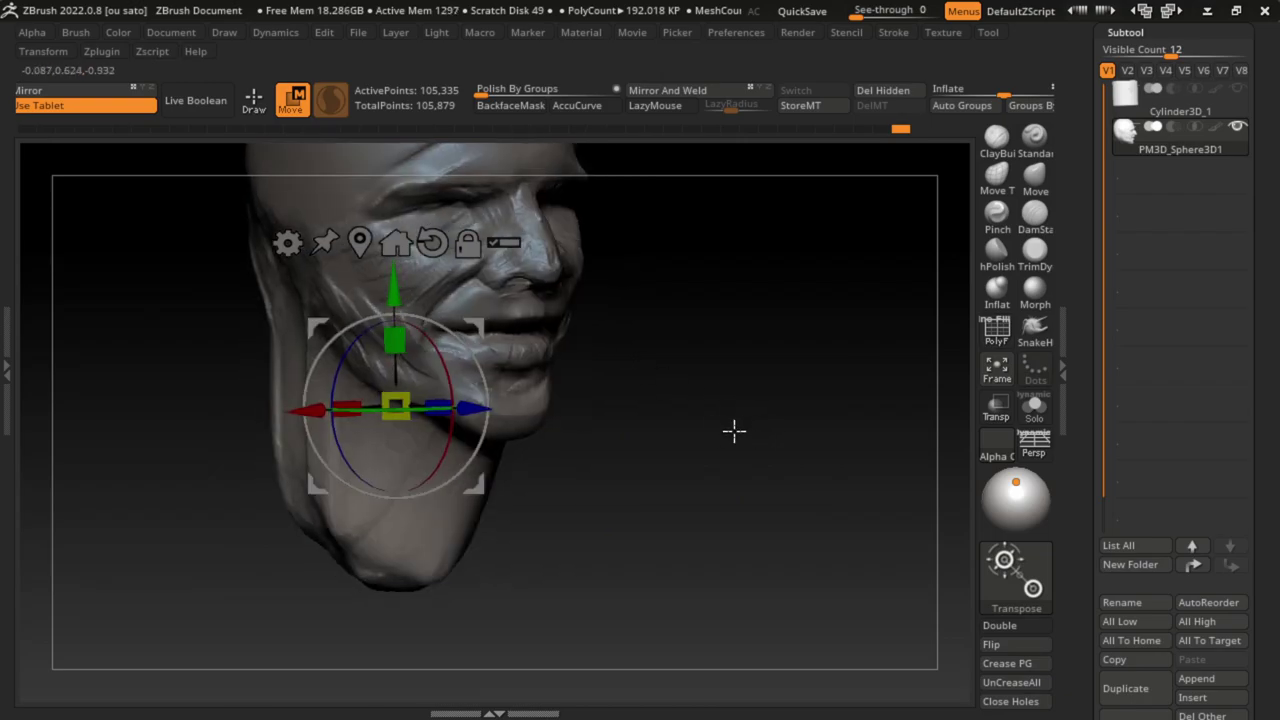
{"action": "left_click", "coordinate": [171, 32]}
{"action": "left_click", "coordinate": [212, 660]}
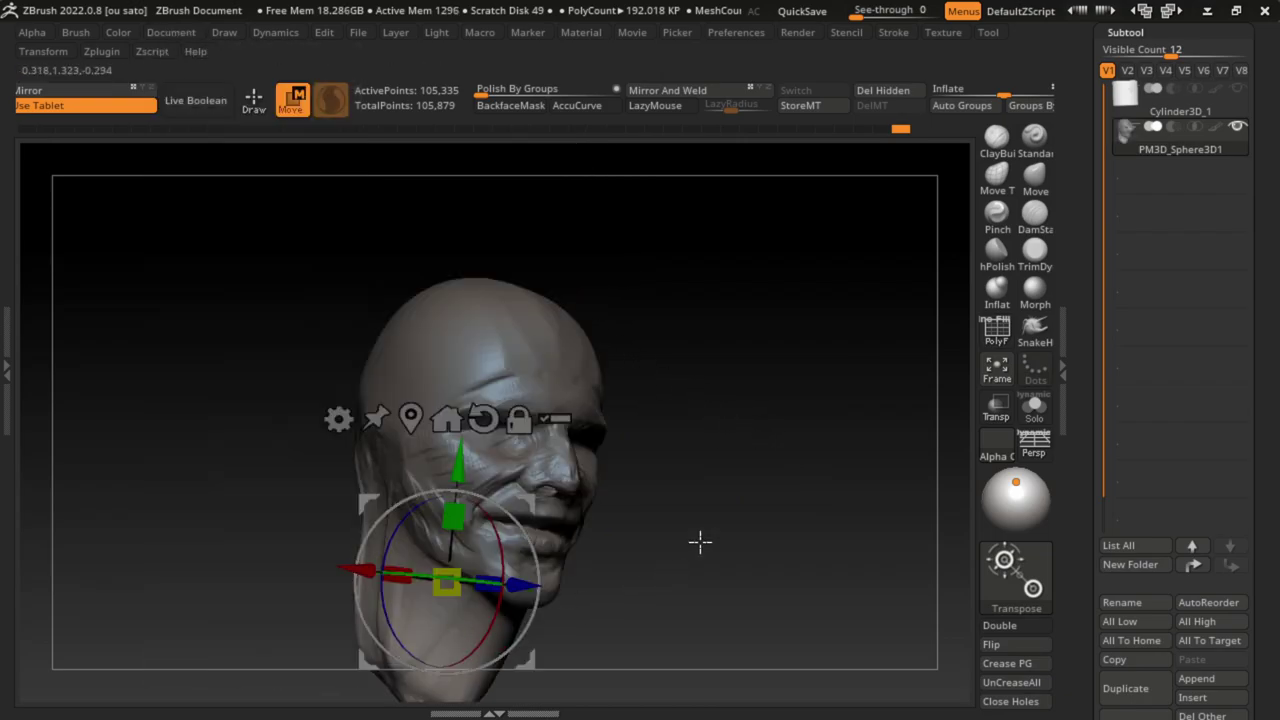
{"action": "left_click_drag", "start_coordinate": [481, 471], "coordinate": [430, 520]}
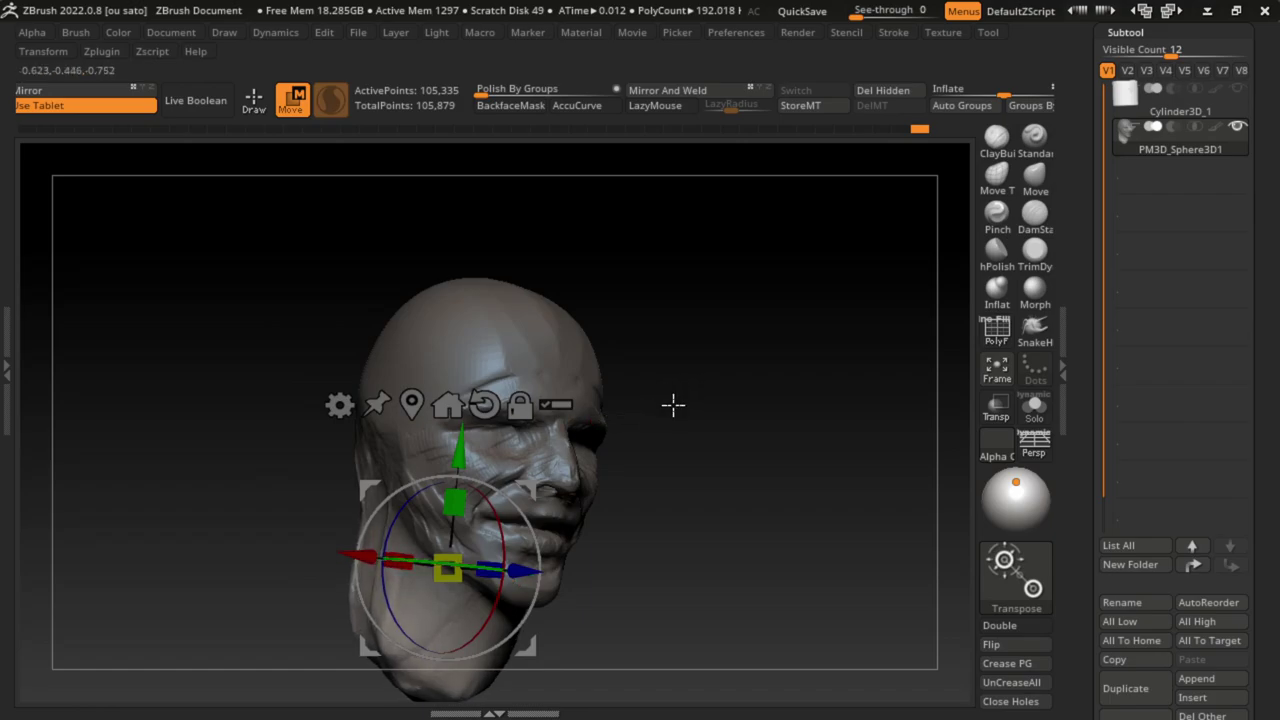
{"action": "key", "text": "q"}
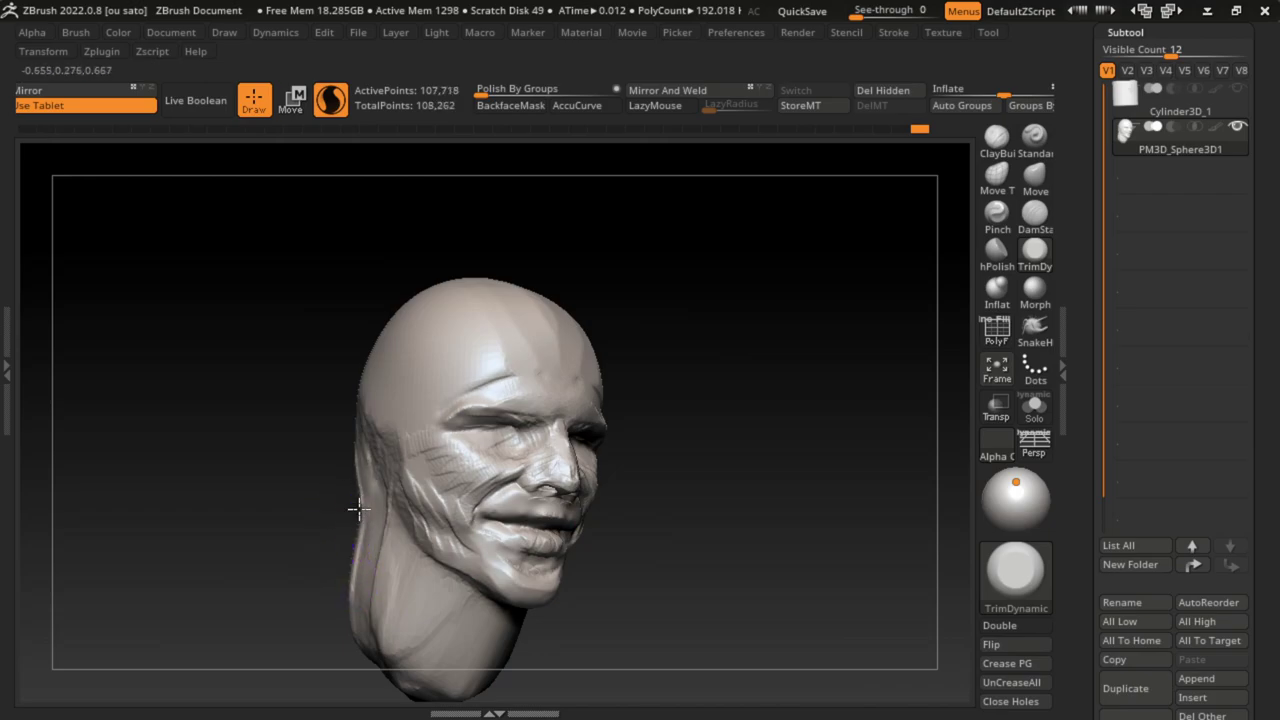
Step: Switch to ClayBuildup with LazyMouse and build up the cheek, undoing one stroke
{"action": "key", "text": "ctrl+z"}
{"action": "key", "text": "b"}
{"action": "key", "text": "Escape"}
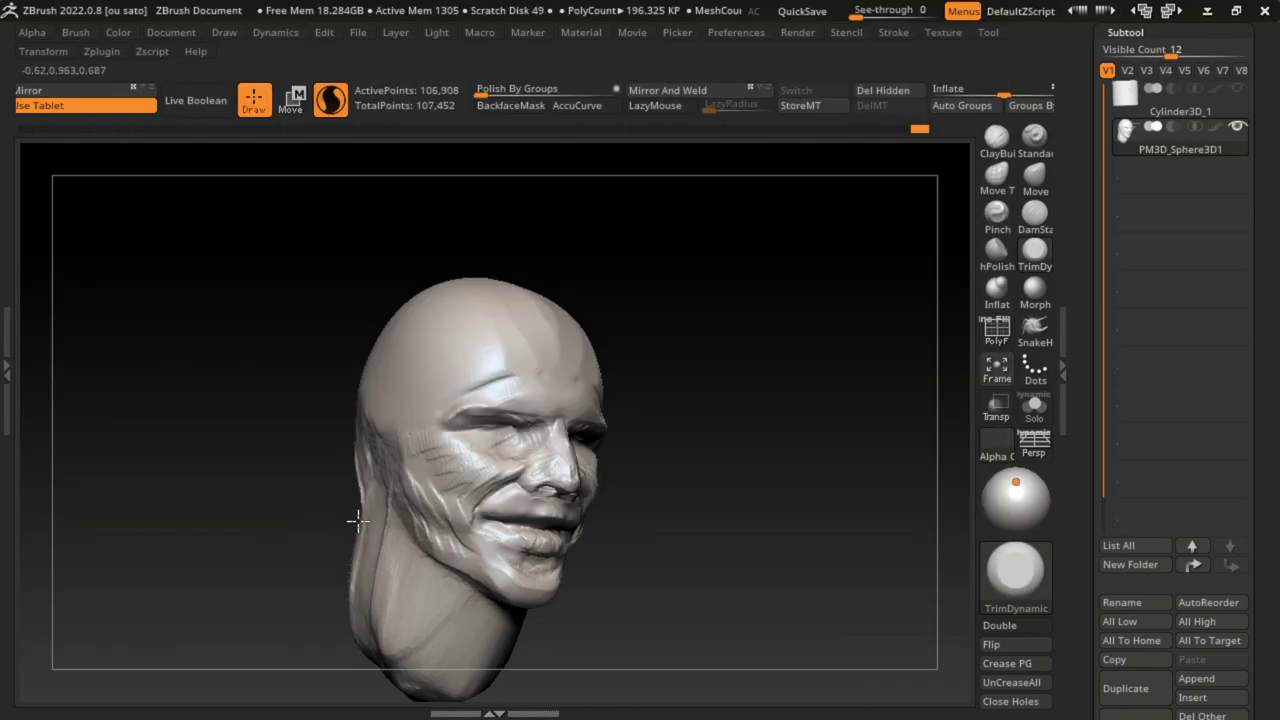
{"action": "key", "text": "b"}
{"action": "key", "text": "c"}
{"action": "key", "text": "b"}
{"action": "left_click_drag", "start_coordinate": [346, 591], "coordinate": [357, 523]}
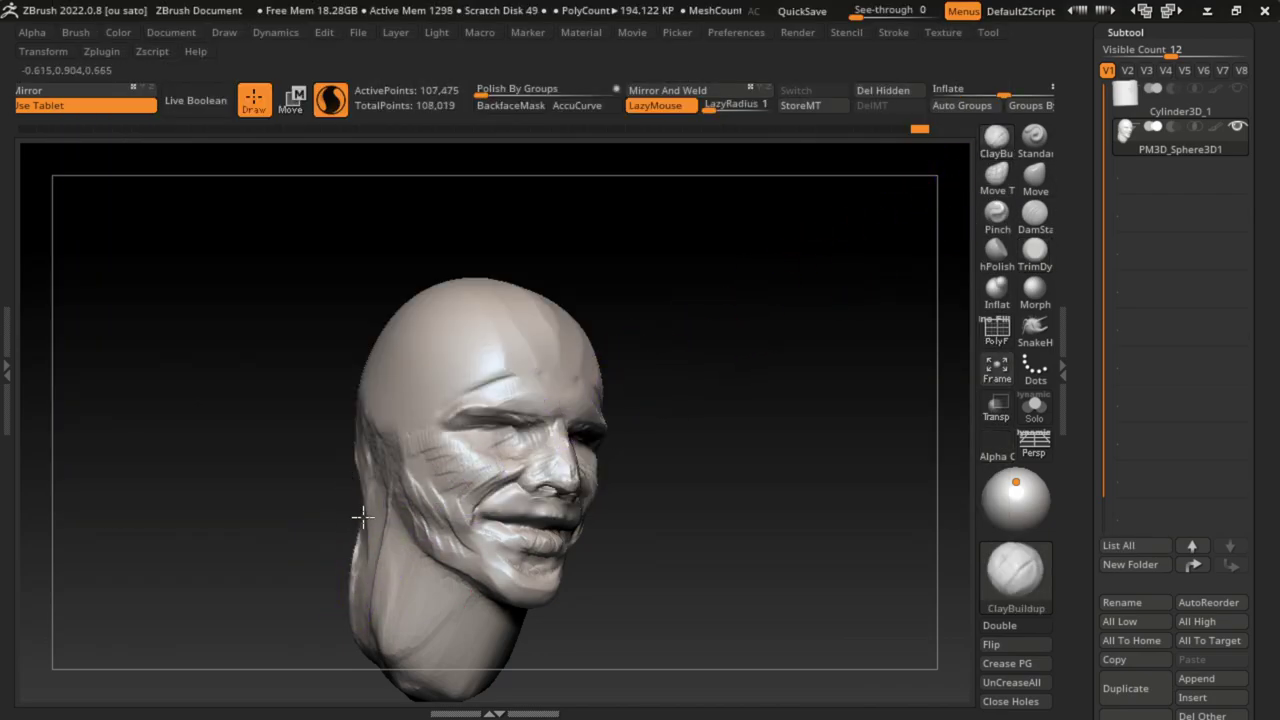
{"action": "key", "text": "ctrl+z"}
Step: Build up clay along the neck, jaw and chin
{"action": "left_click_drag", "start_coordinate": [349, 608], "coordinate": [372, 490]}
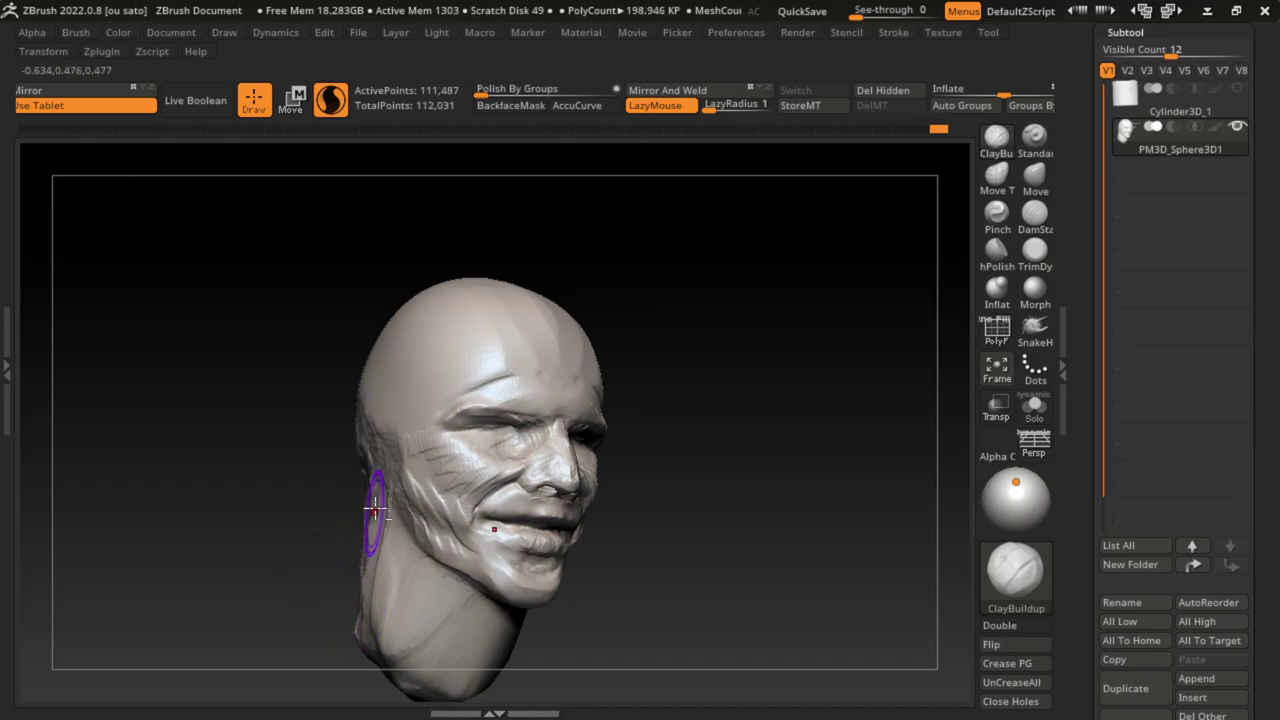
{"action": "mouse_move", "coordinate": [374, 663]}
{"action": "left_mouse_down"}
{"action": "mouse_move", "coordinate": [397, 689]}
{"action": "mouse_move", "coordinate": [400, 609]}
{"action": "mouse_move", "coordinate": [471, 643]}
{"action": "mouse_move", "coordinate": [484, 608]}
{"action": "mouse_move", "coordinate": [517, 638]}
{"action": "mouse_move", "coordinate": [571, 580]}
{"action": "left_mouse_up"}
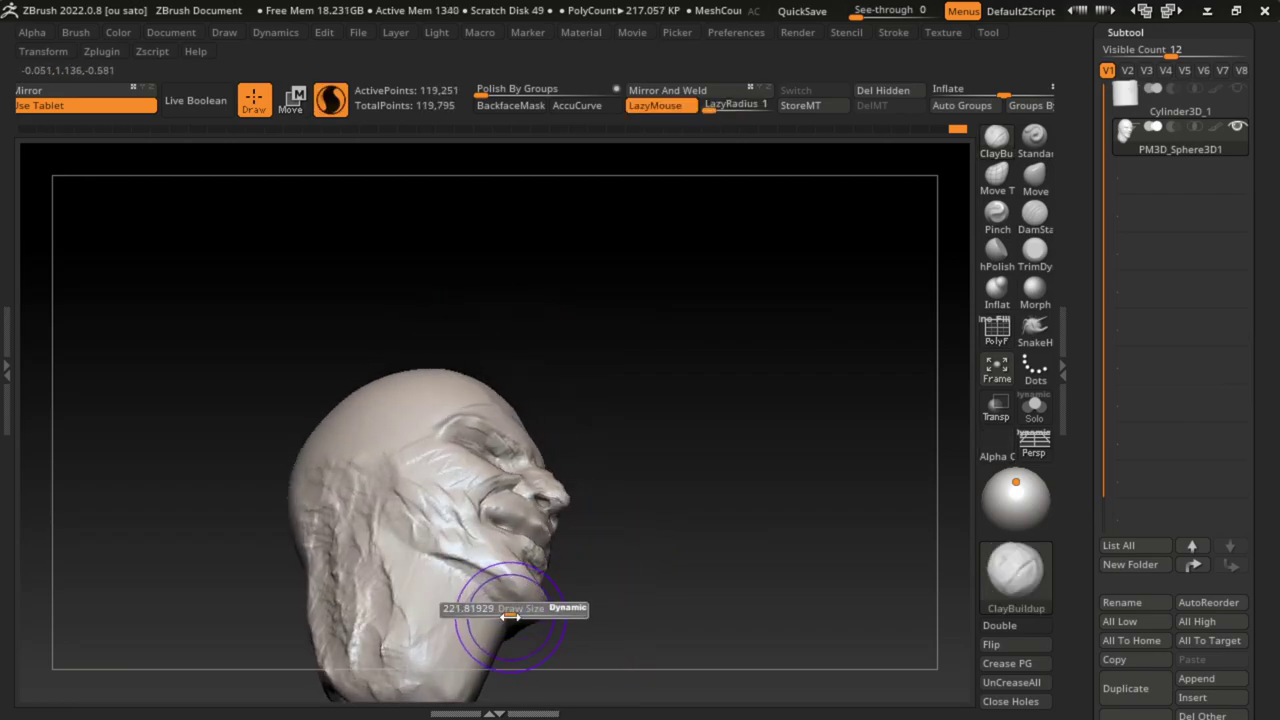
{"action": "key", "text": "ctrl+z"}
{"action": "left_click_drag", "start_coordinate": [486, 651], "coordinate": [480, 650]}
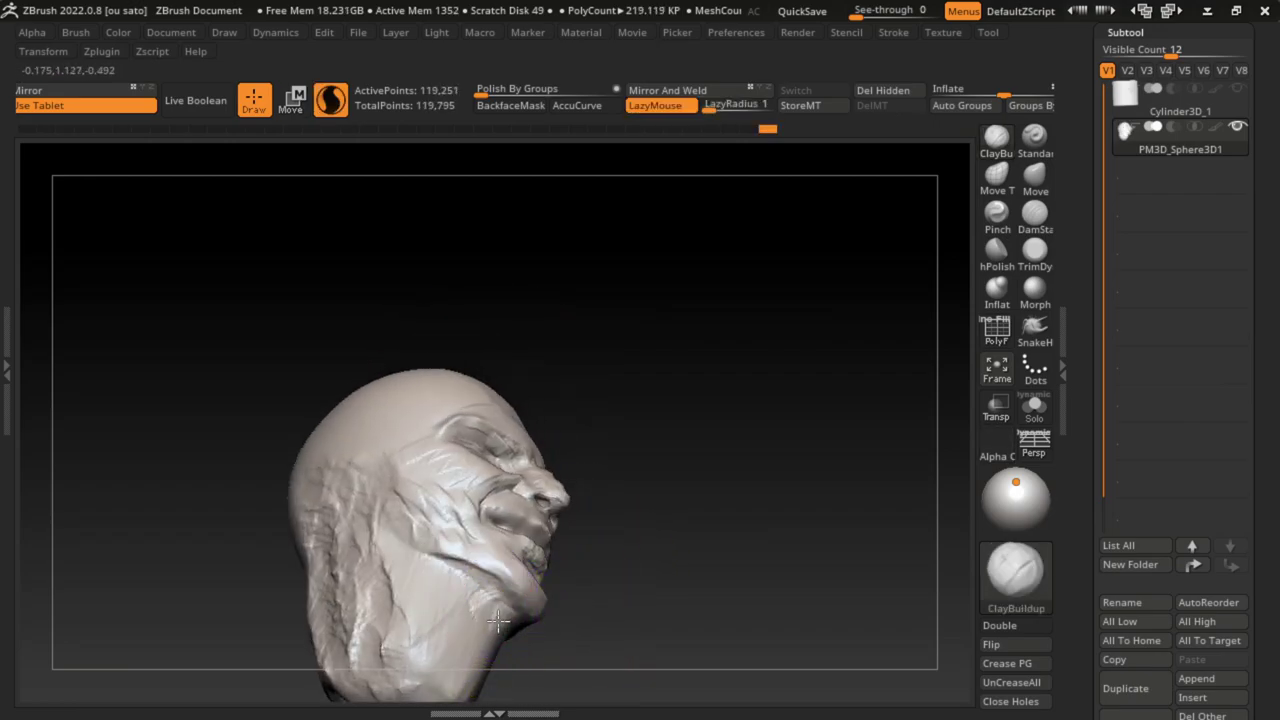
{"action": "left_click_drag", "start_coordinate": [595, 644], "coordinate": [640, 606]}
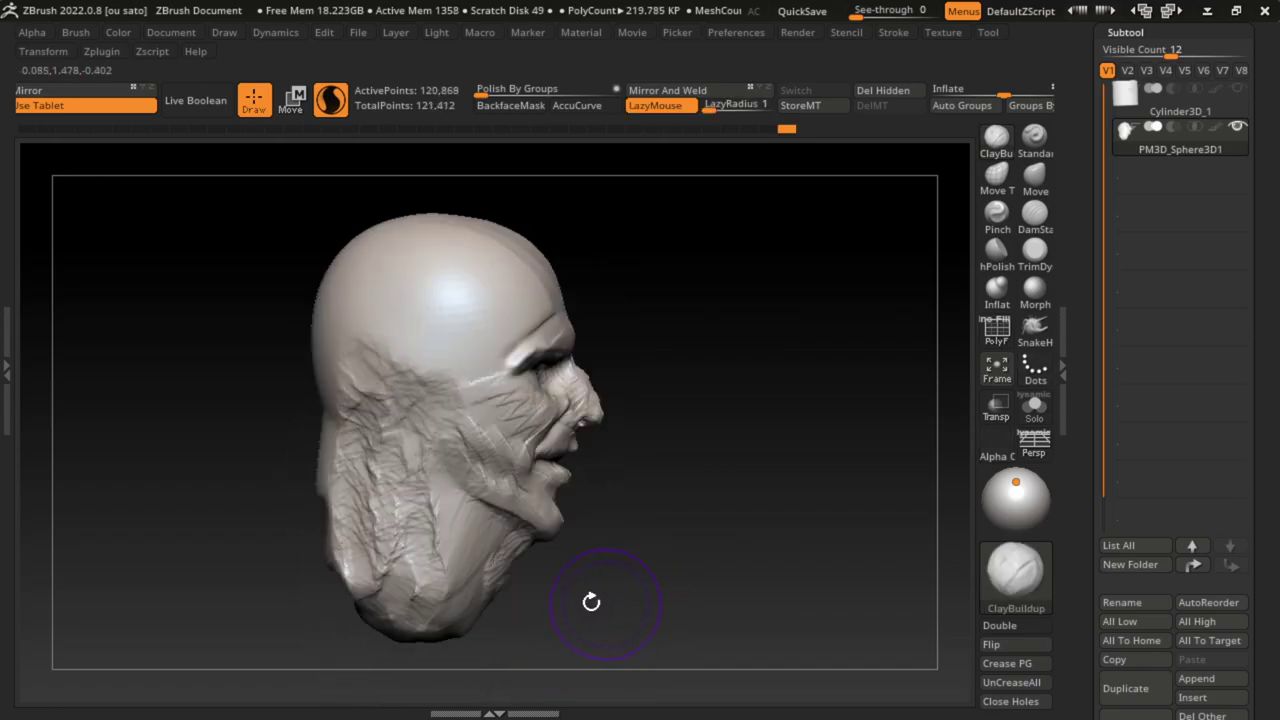
{"action": "left_click_drag", "start_coordinate": [478, 590], "coordinate": [437, 603]}
Step: Smooth and resculpt the neck, left cheek, ear and jaw from a three-quarter view
{"action": "left_click", "coordinate": [171, 32]}
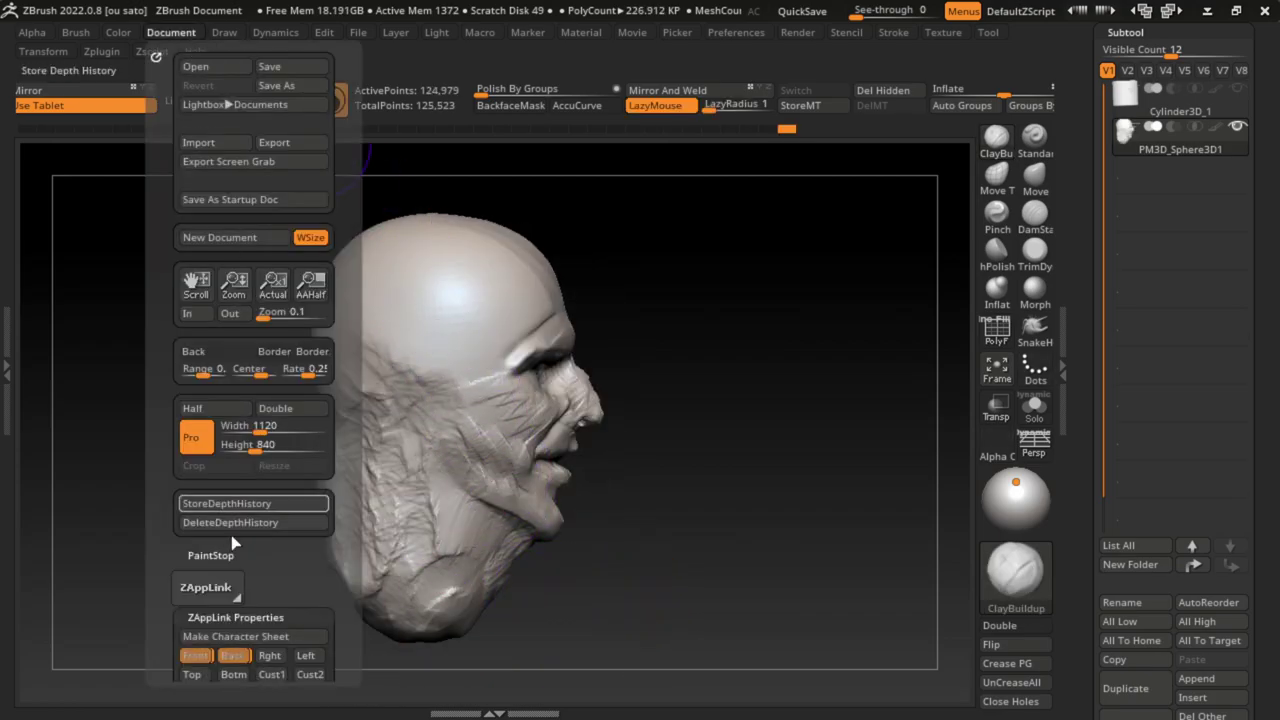
{"action": "left_click_drag", "start_coordinate": [600, 600], "coordinate": [684, 603]}
{"action": "left_click_drag", "start_coordinate": [414, 614], "coordinate": [400, 643], "text": "shift"}
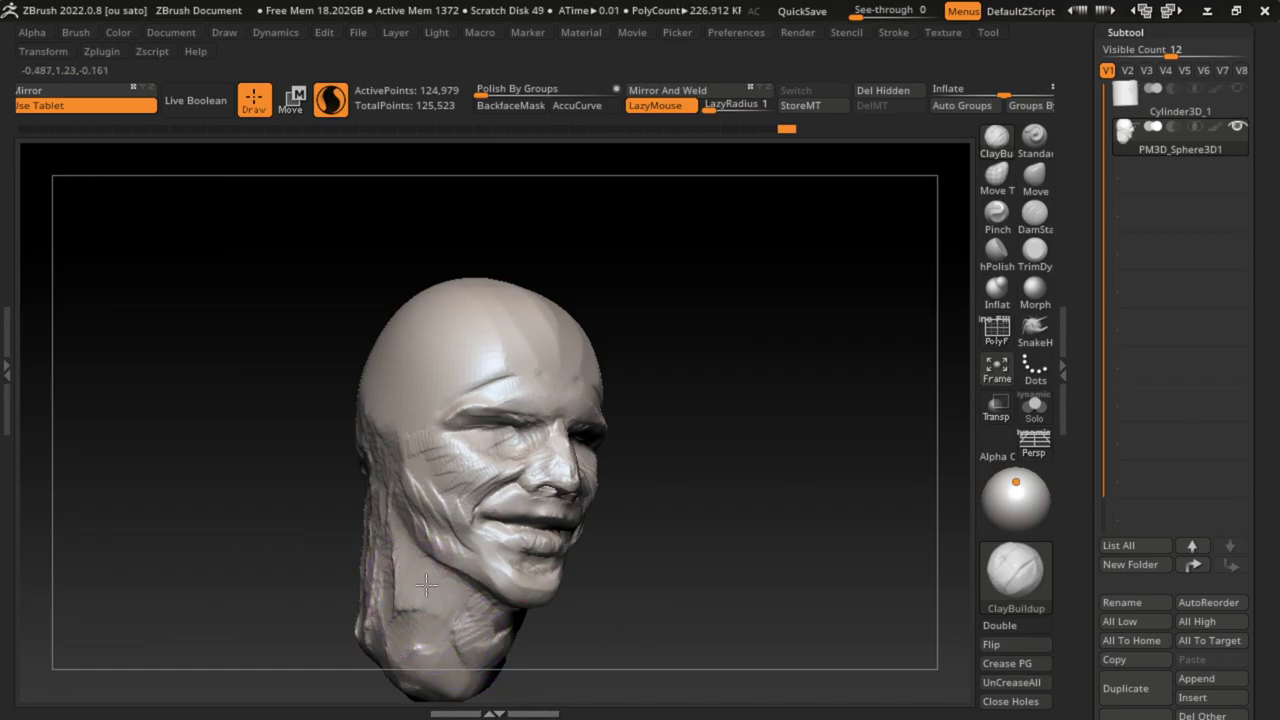
{"action": "key", "text": "s"}
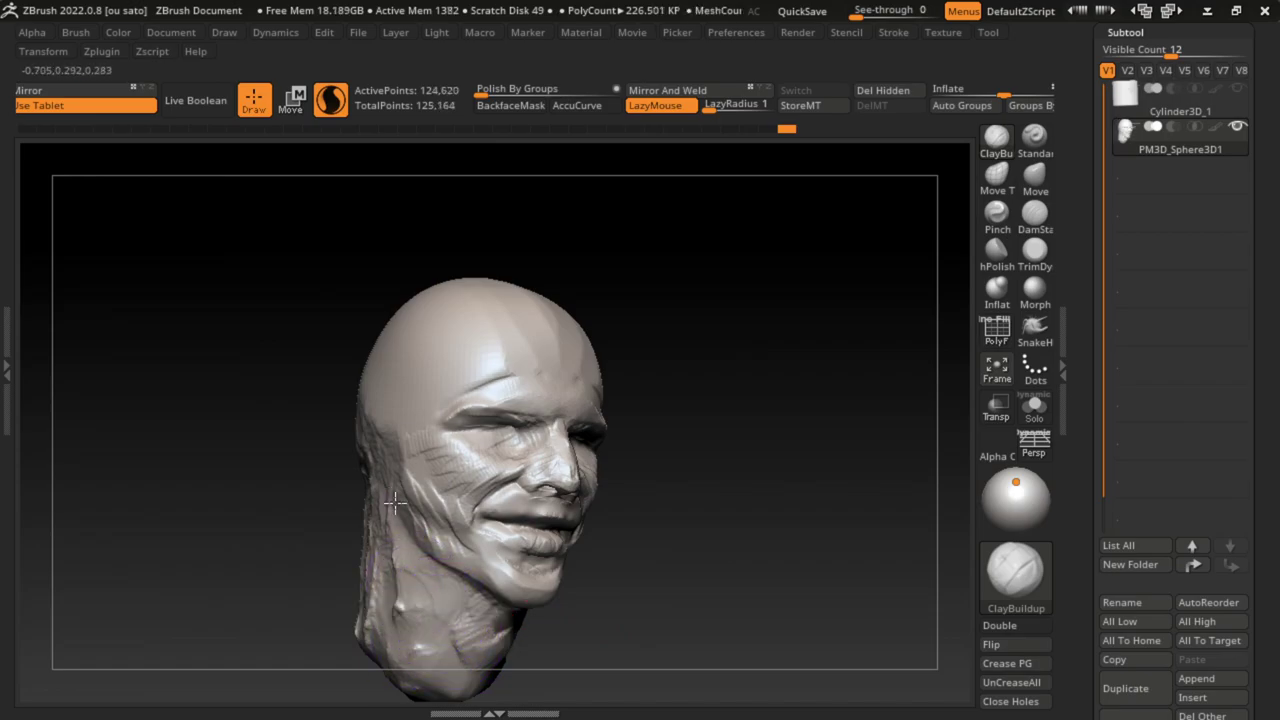
{"action": "mouse_move", "coordinate": [389, 487]}
{"action": "left_mouse_down"}
{"action": "mouse_move", "coordinate": [379, 452]}
{"action": "mouse_move", "coordinate": [375, 500]}
{"action": "left_mouse_up"}
{"action": "mouse_move", "coordinate": [372, 430]}
{"action": "left_mouse_down"}
{"action": "mouse_move", "coordinate": [378, 495]}
{"action": "mouse_move", "coordinate": [362, 450]}
{"action": "left_mouse_up"}
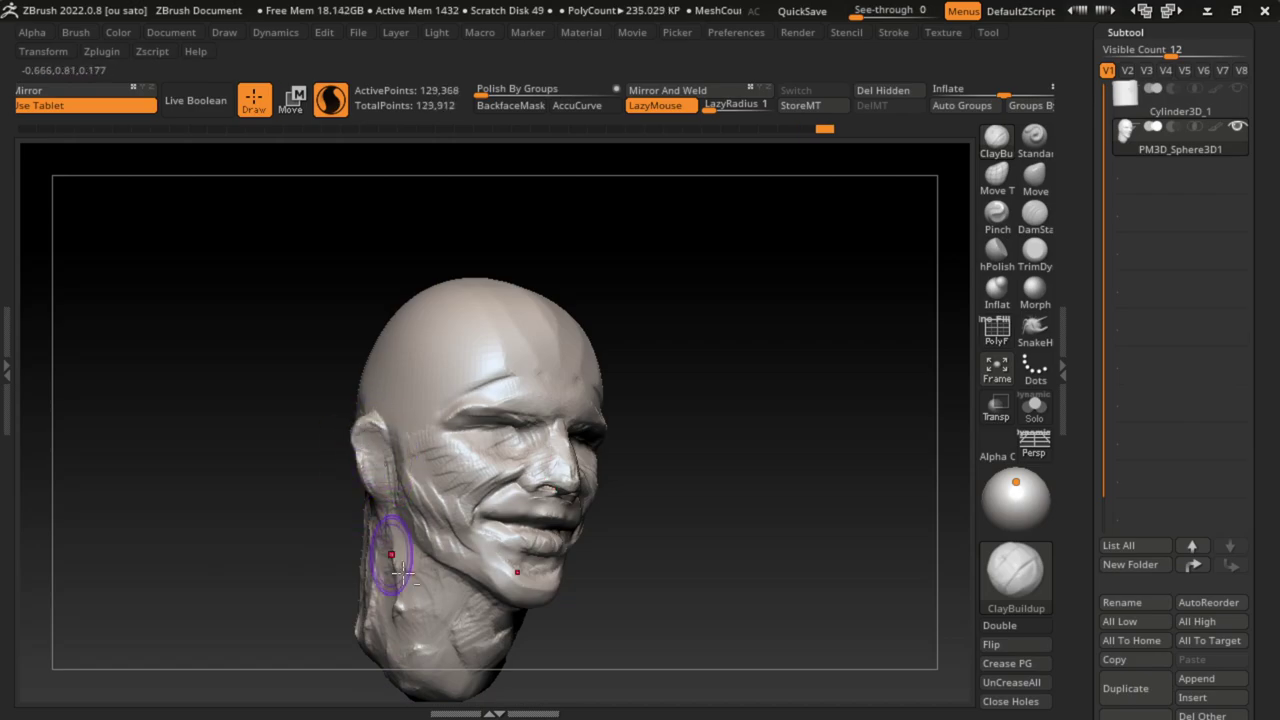
{"action": "mouse_move", "coordinate": [390, 590]}
{"action": "left_mouse_down", "text": "shift"}
{"action": "mouse_move", "coordinate": [453, 522]}
{"action": "mouse_move", "coordinate": [425, 530]}
{"action": "left_mouse_up", "text": "shift"}
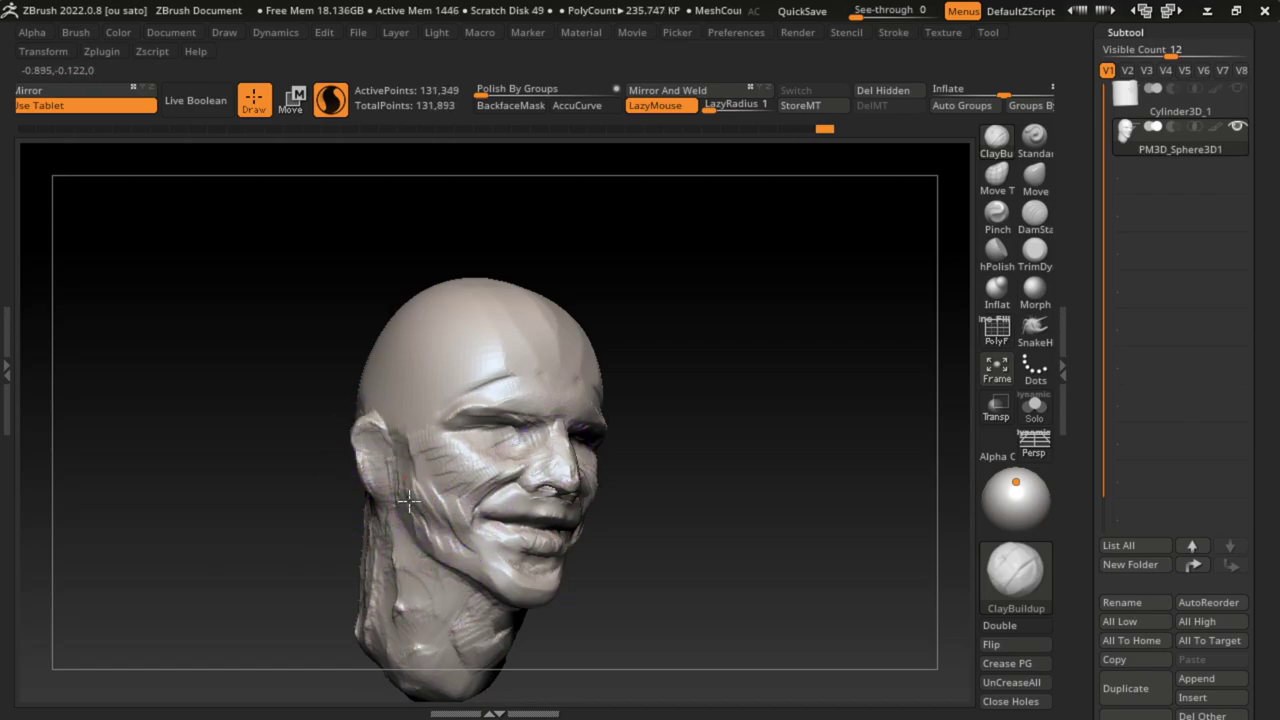
{"action": "left_click_drag", "start_coordinate": [360, 455], "coordinate": [419, 461], "text": "shift"}
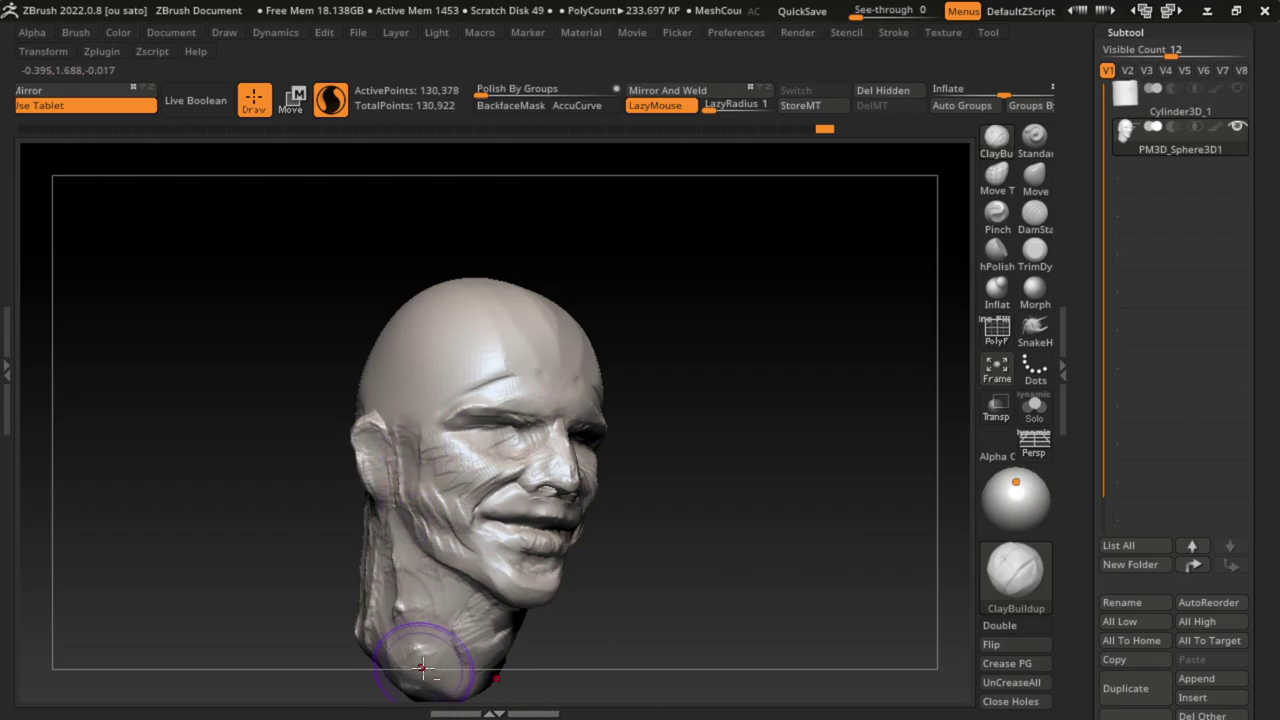
{"action": "mouse_move", "coordinate": [423, 668]}
{"action": "left_mouse_down", "text": "shift"}
{"action": "mouse_move", "coordinate": [443, 585]}
{"action": "mouse_move", "coordinate": [423, 457]}
{"action": "left_mouse_up", "text": "shift"}
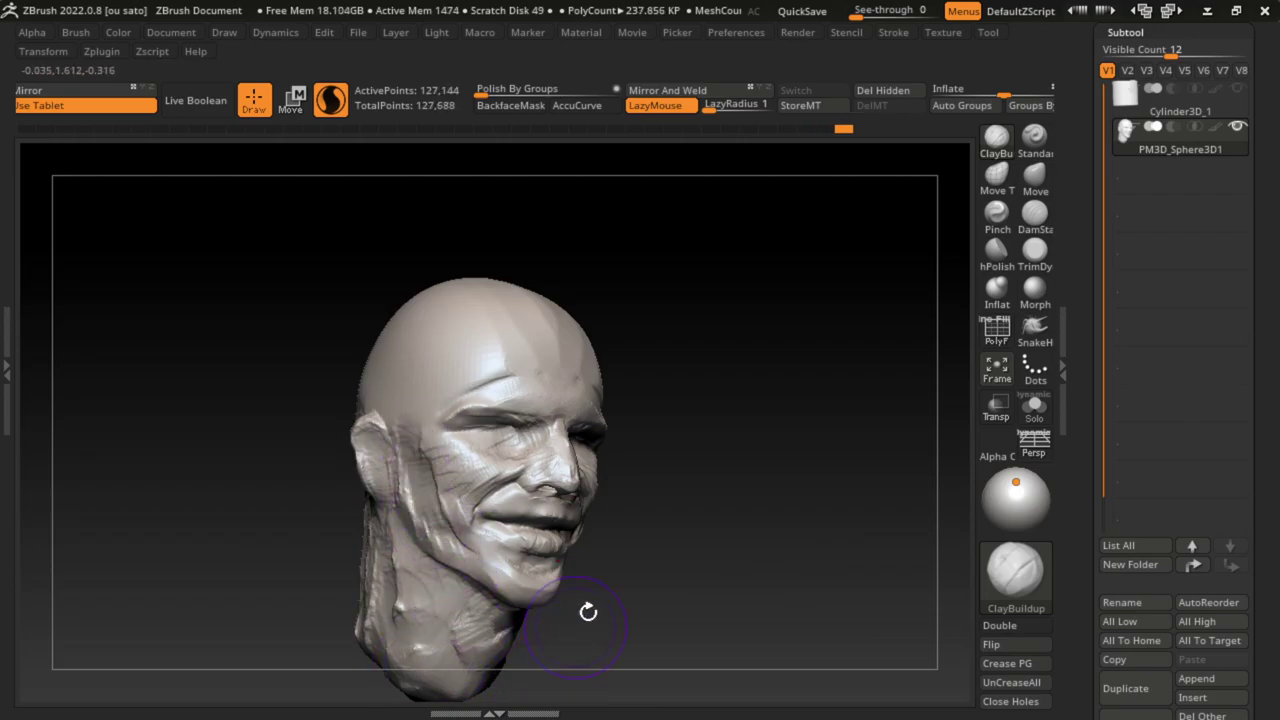
Step: Undo the last smoothing pass and resculpt the cheek, ear, jaw and neck surfaces
{"action": "key", "text": "ctrl+z"}
{"action": "left_click_drag", "start_coordinate": [438, 467], "coordinate": [385, 445]}
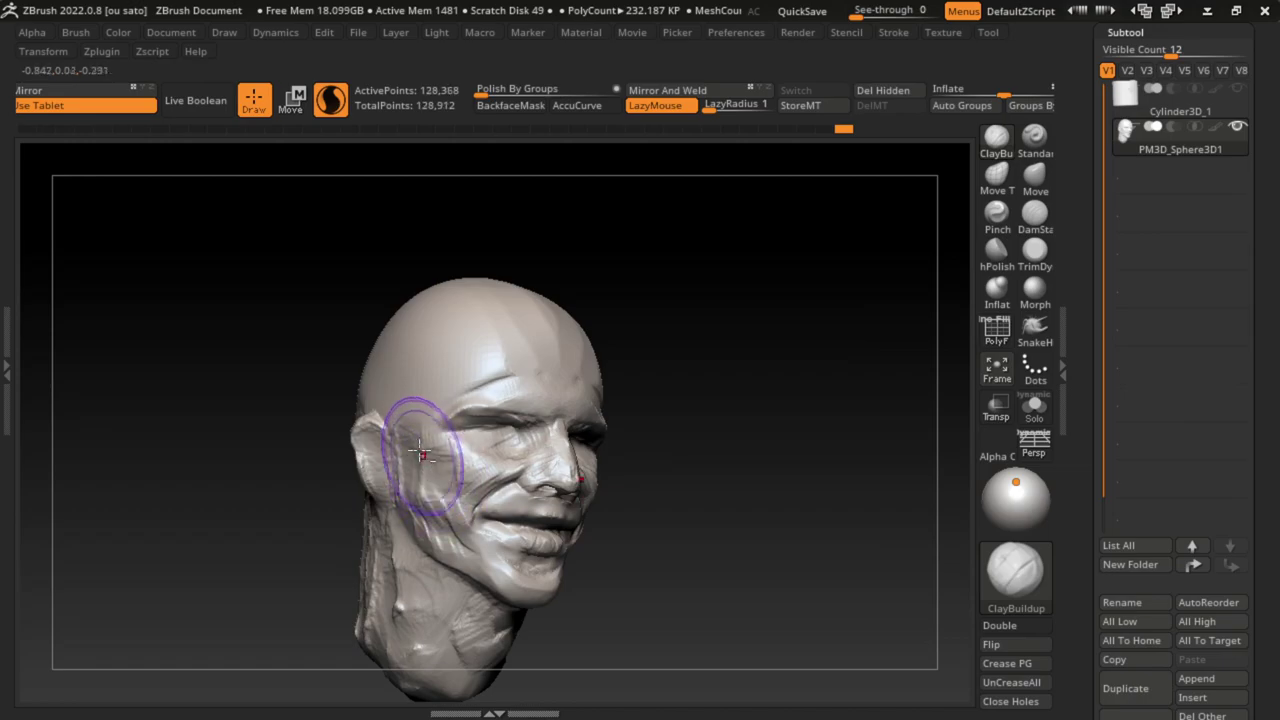
{"action": "left_click_drag", "start_coordinate": [420, 500], "coordinate": [405, 455]}
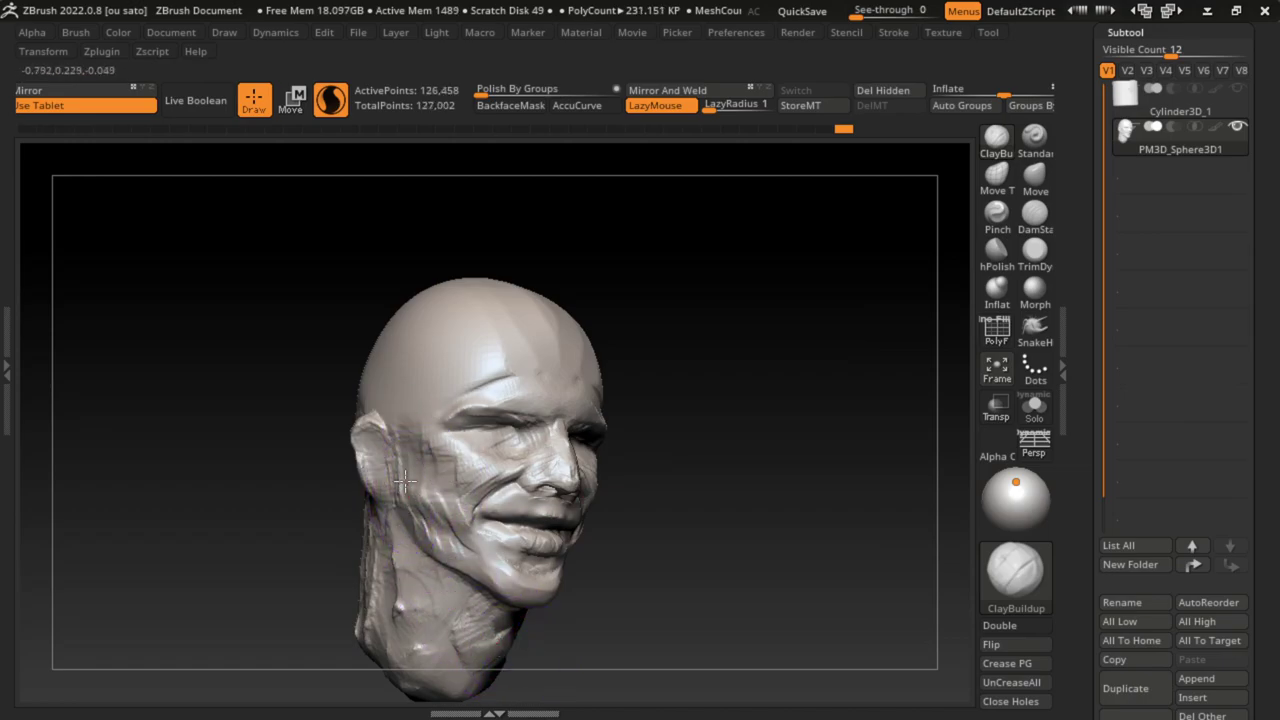
{"action": "left_click_drag", "start_coordinate": [448, 593], "coordinate": [491, 671]}
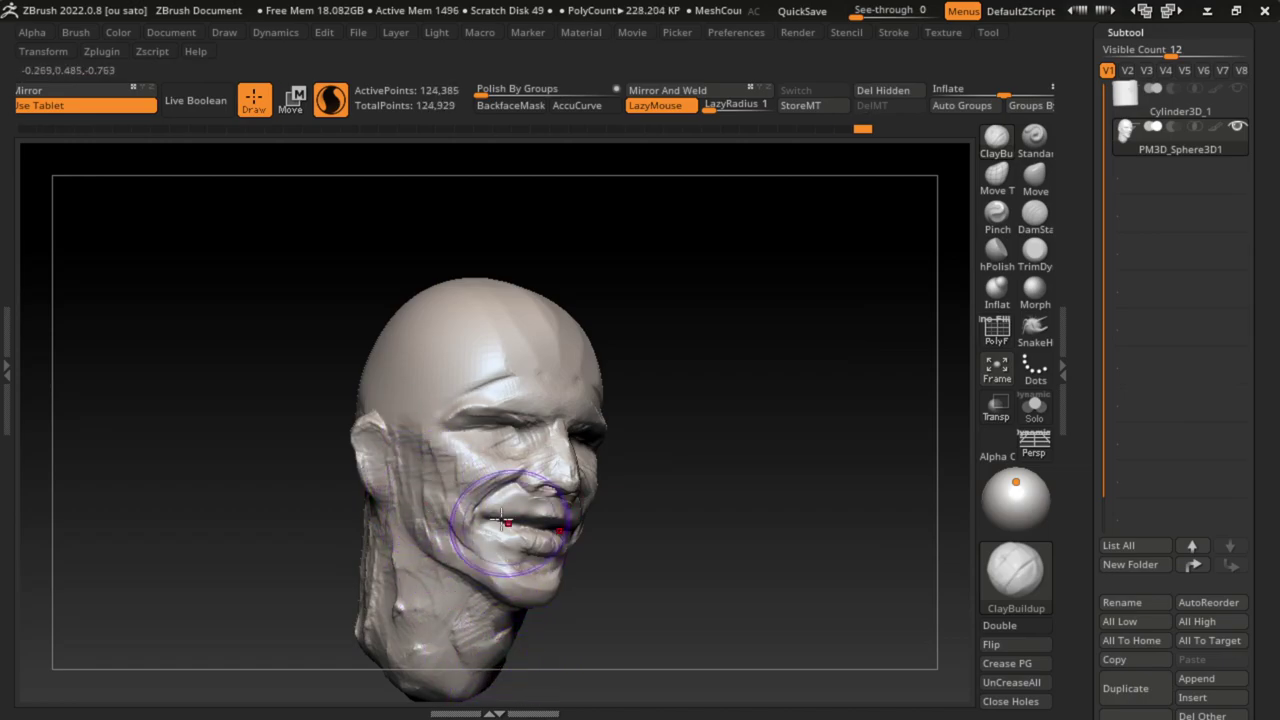
Step: Sculpt vein ridges on the forehead and temple, smooth them, then pick the Move brush
{"action": "mouse_move", "coordinate": [426, 339]}
{"action": "left_mouse_down"}
{"action": "mouse_move", "coordinate": [500, 329]}
{"action": "mouse_move", "coordinate": [396, 391]}
{"action": "mouse_move", "coordinate": [429, 343]}
{"action": "mouse_move", "coordinate": [423, 315]}
{"action": "mouse_move", "coordinate": [675, 416]}
{"action": "mouse_move", "coordinate": [508, 323]}
{"action": "mouse_move", "coordinate": [457, 357]}
{"action": "left_mouse_up"}
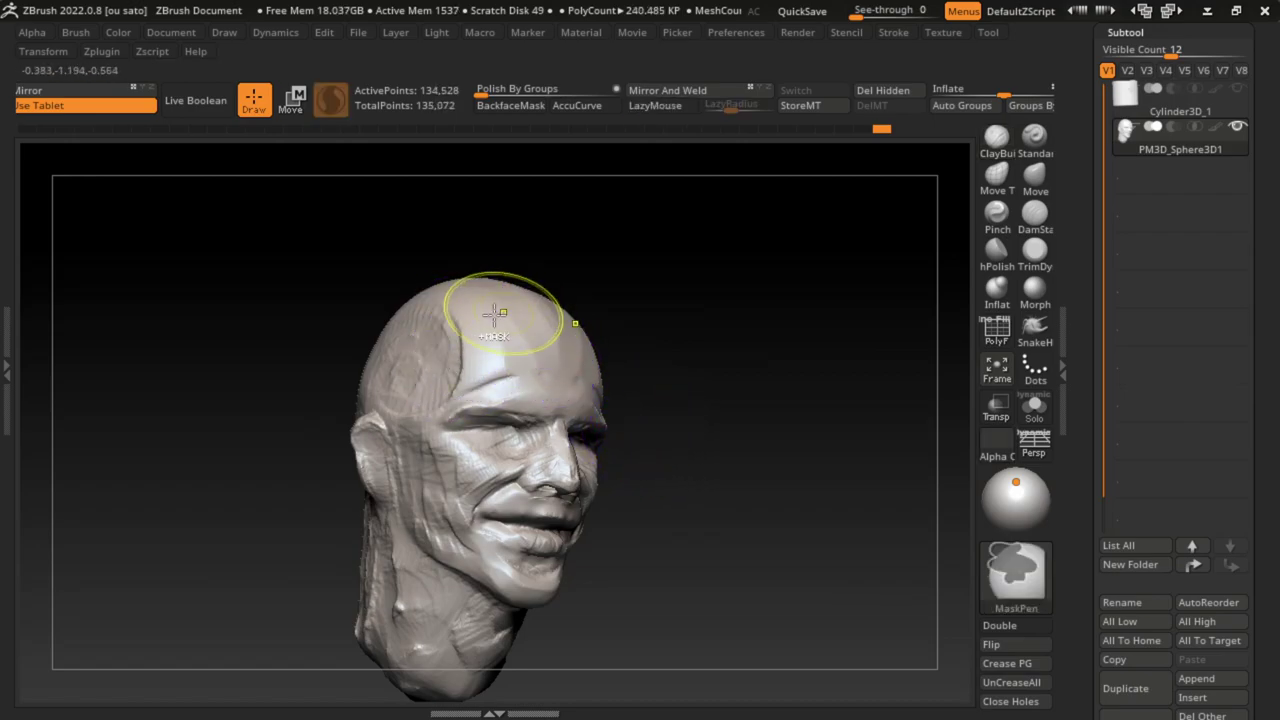
{"action": "key", "text": "l"}
{"action": "mouse_move", "coordinate": [520, 300]}
{"action": "left_mouse_down", "text": "shift"}
{"action": "mouse_move", "coordinate": [445, 318]}
{"action": "mouse_move", "coordinate": [486, 280]}
{"action": "mouse_move", "coordinate": [543, 320]}
{"action": "mouse_move", "coordinate": [638, 330]}
{"action": "left_mouse_up", "text": "shift"}
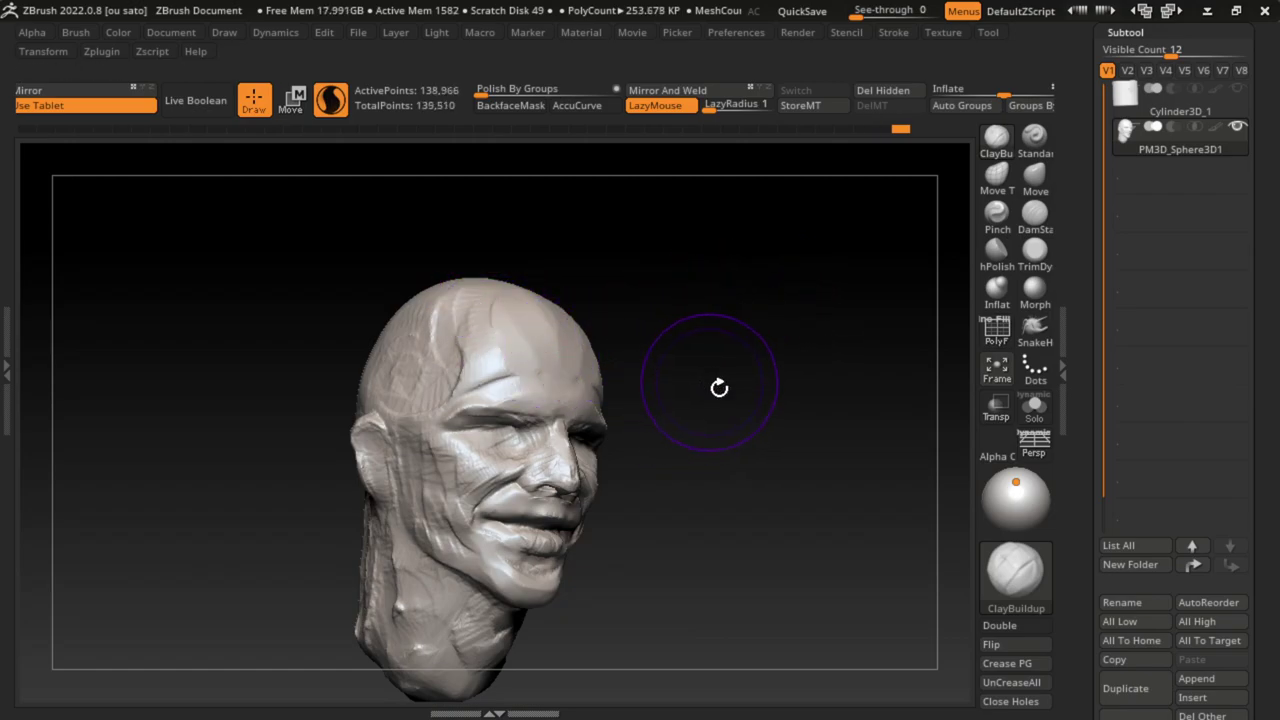
{"action": "left_click_drag", "start_coordinate": [720, 386], "coordinate": [749, 457], "text": "shift"}
{"action": "key", "text": "b"}
{"action": "key", "text": "m"}
{"action": "key", "text": "v"}
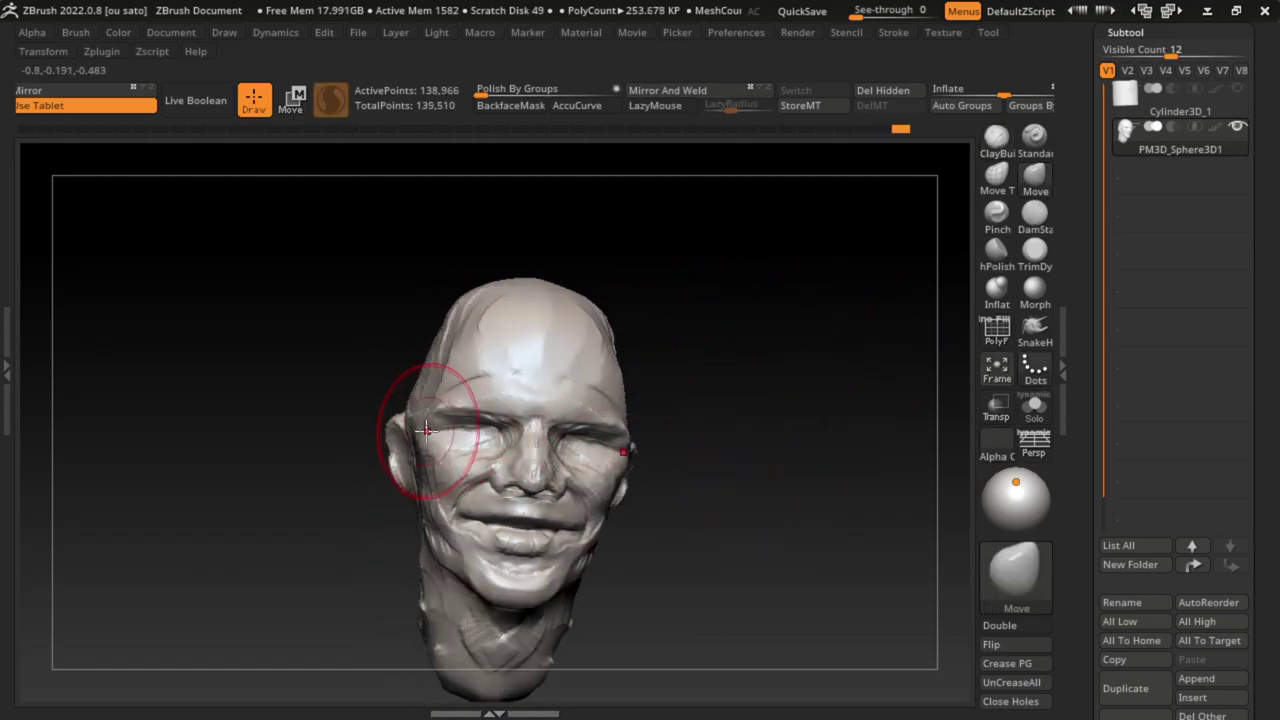
Step: Pull the mouth, lower lip, cheek and chin into shape with the symmetric Move brush
{"action": "mouse_move", "coordinate": [720, 443]}
{"action": "left_mouse_down"}
{"action": "mouse_move", "coordinate": [754, 380]}
{"action": "mouse_move", "coordinate": [733, 484]}
{"action": "mouse_move", "coordinate": [737, 474]}
{"action": "mouse_move", "coordinate": [623, 471]}
{"action": "left_mouse_up"}
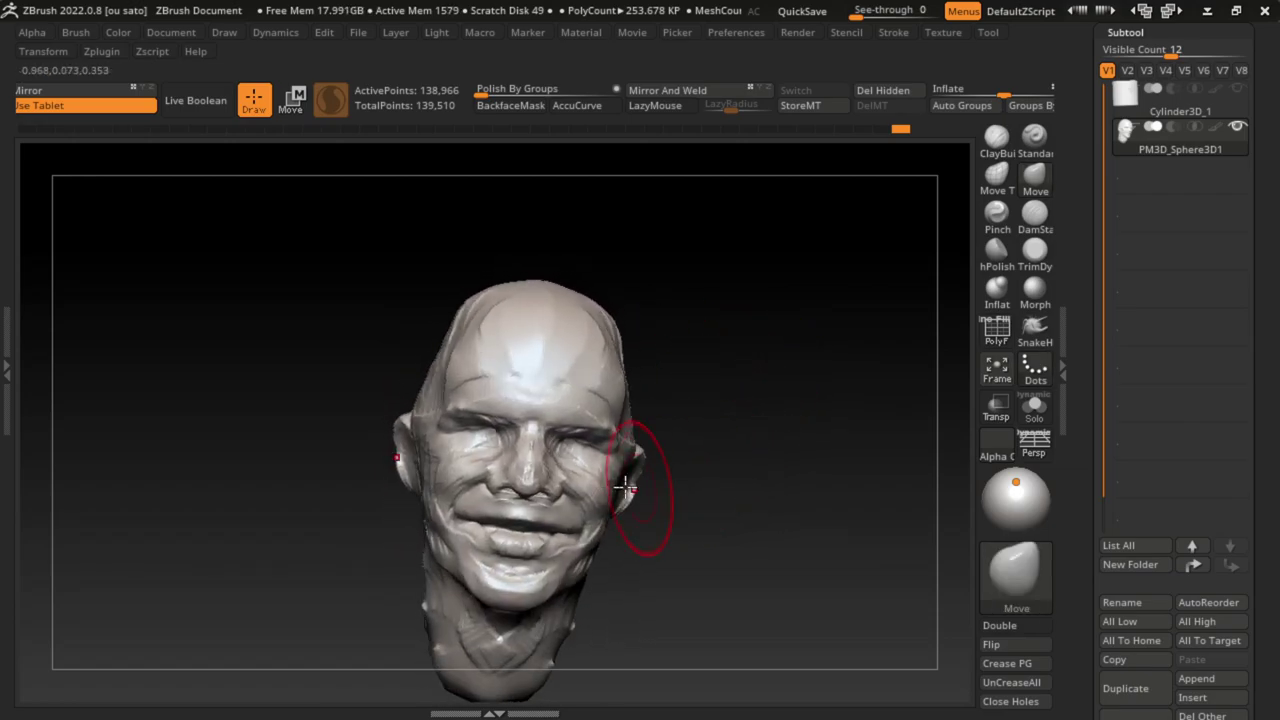
{"action": "left_click_drag", "start_coordinate": [492, 525], "coordinate": [500, 545]}
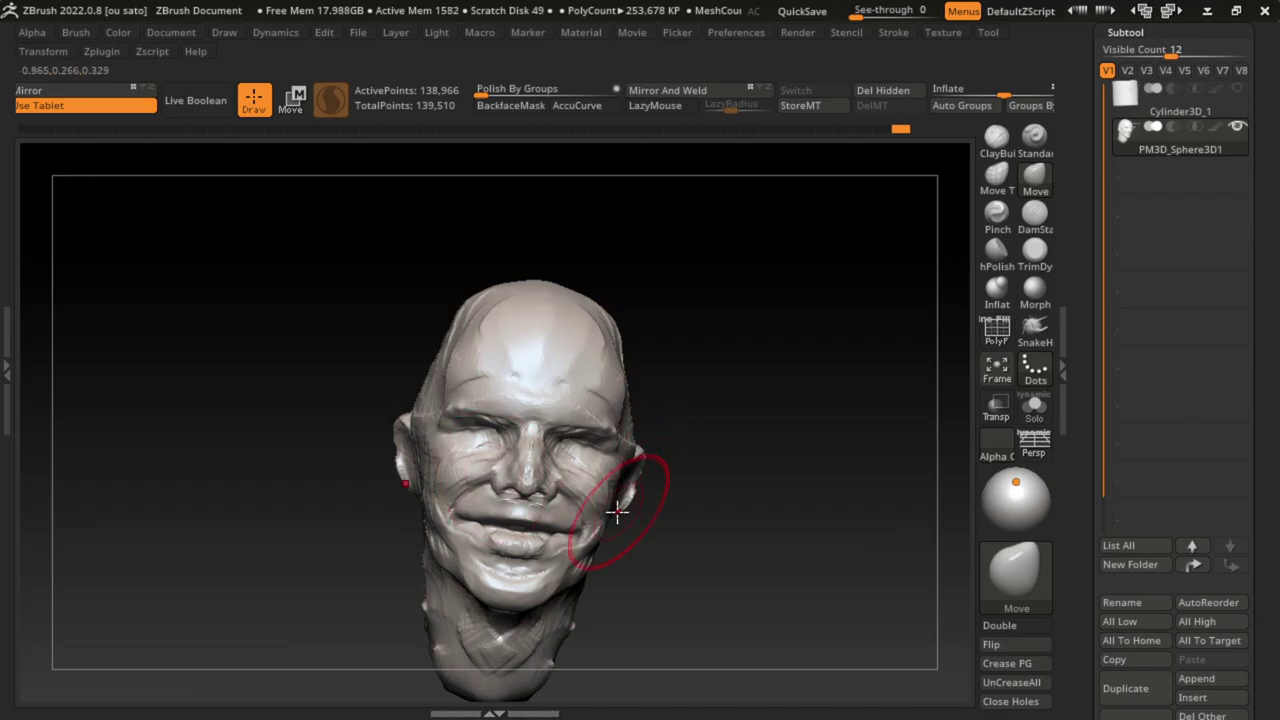
{"action": "left_click_drag", "start_coordinate": [607, 515], "coordinate": [598, 512]}
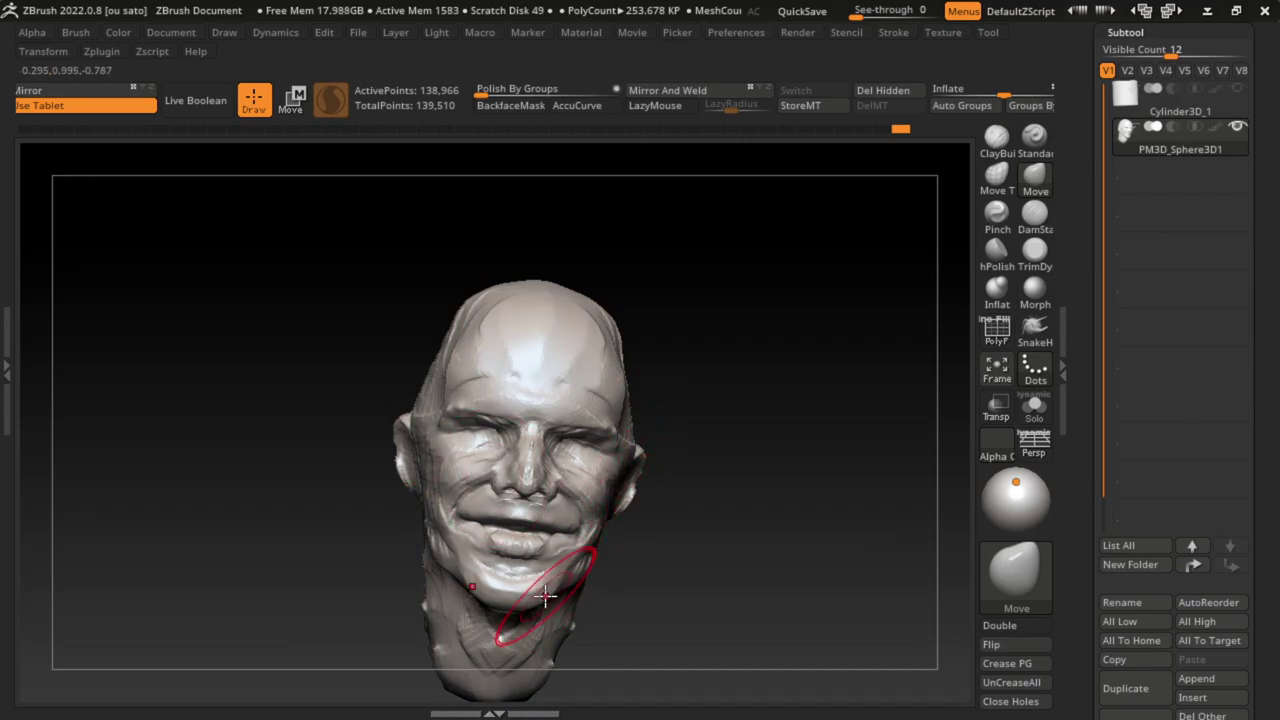
{"action": "left_click_drag", "start_coordinate": [528, 600], "coordinate": [552, 566]}
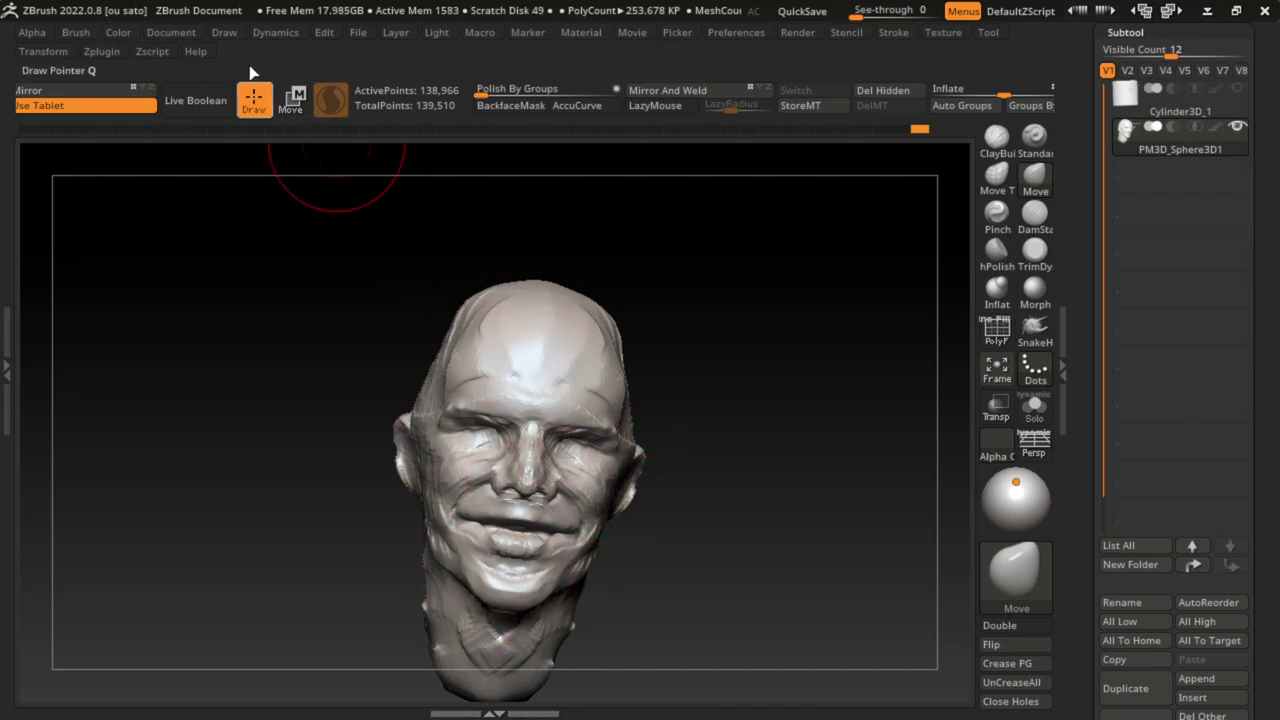
Step: Reduce the Draw Size to about 175 and rotate the head to check the profile
{"action": "left_click", "coordinate": [171, 32]}
{"action": "left_click", "coordinate": [214, 645]}
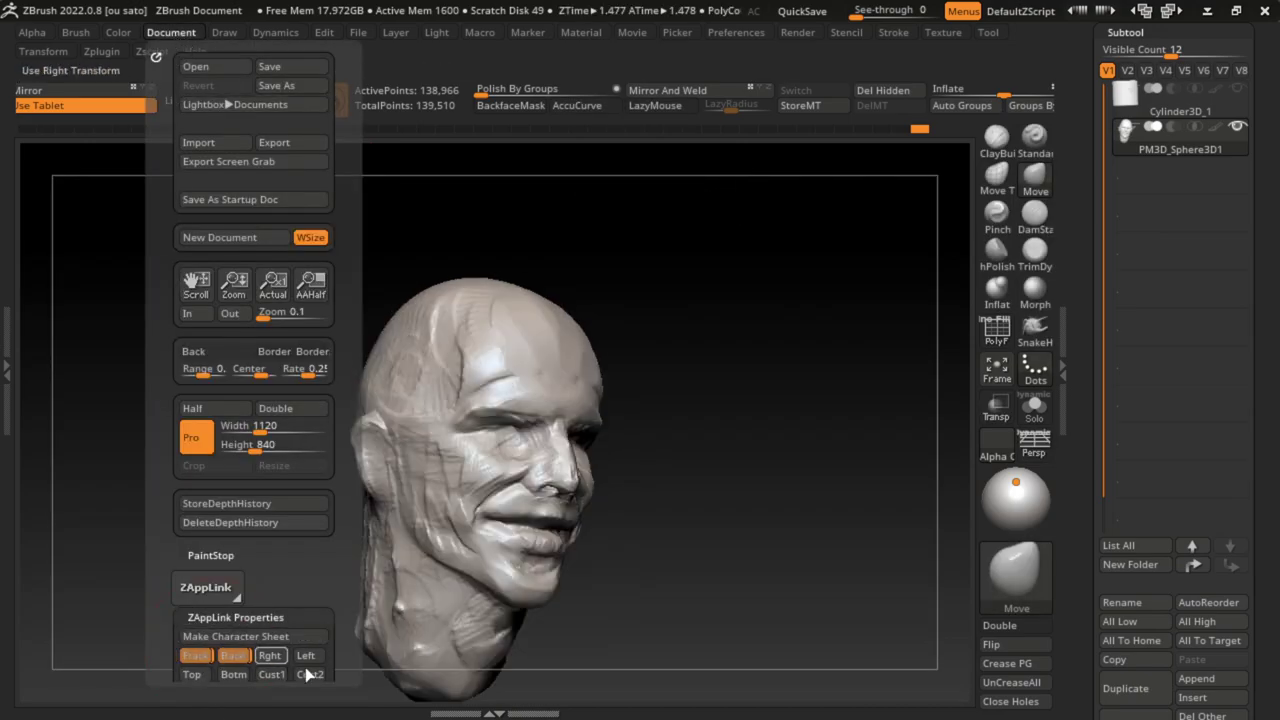
{"action": "key", "text": "s"}
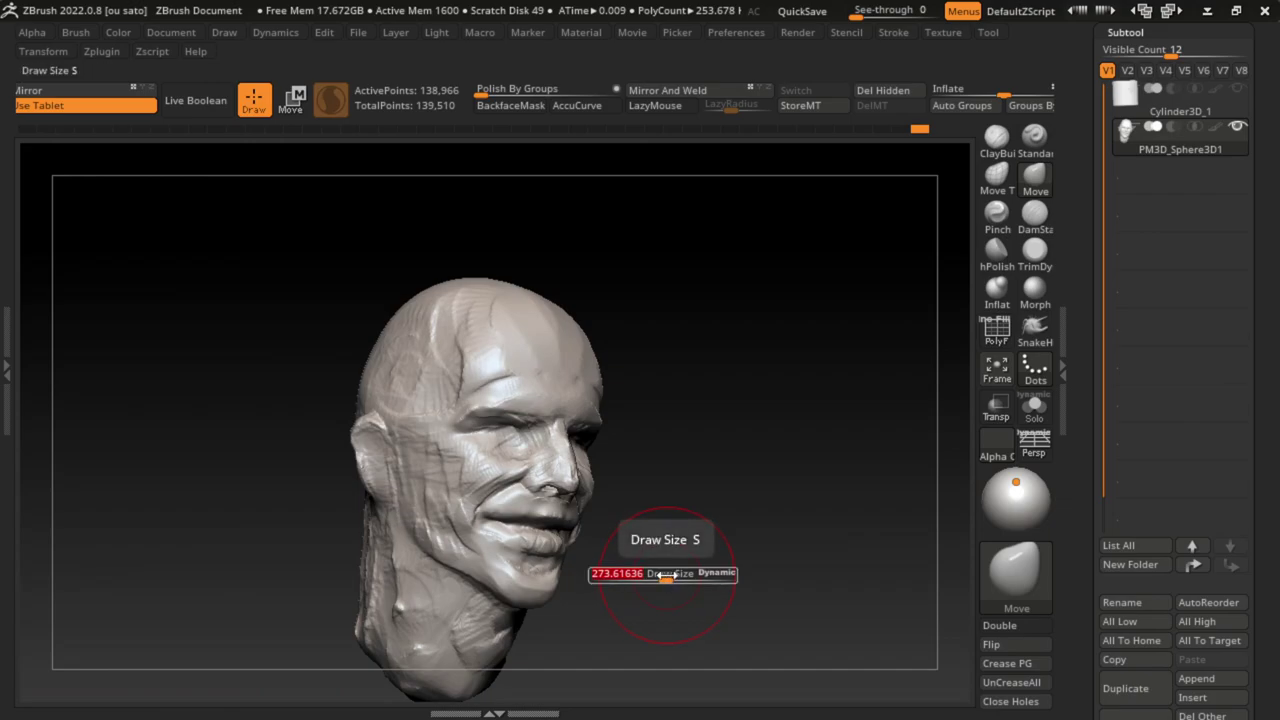
{"action": "left_click_drag", "start_coordinate": [665, 578], "coordinate": [643, 578]}
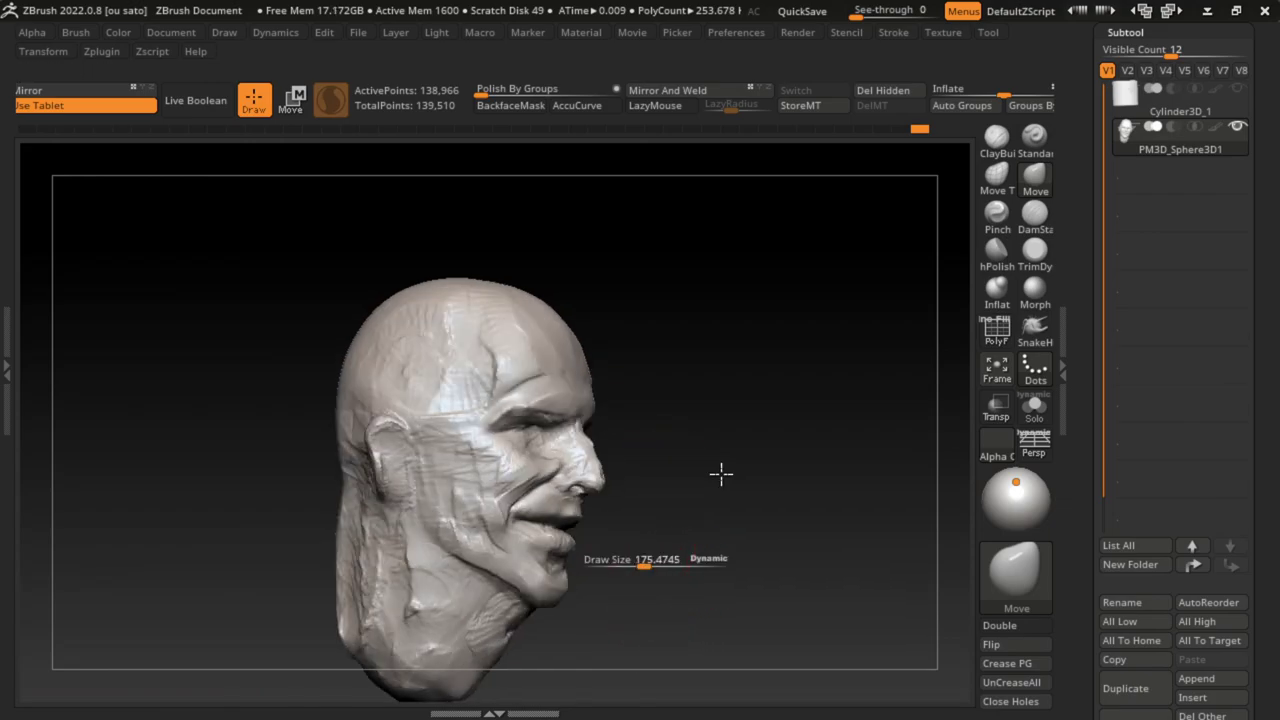
{"action": "left_click_drag", "start_coordinate": [720, 471], "coordinate": [518, 438]}
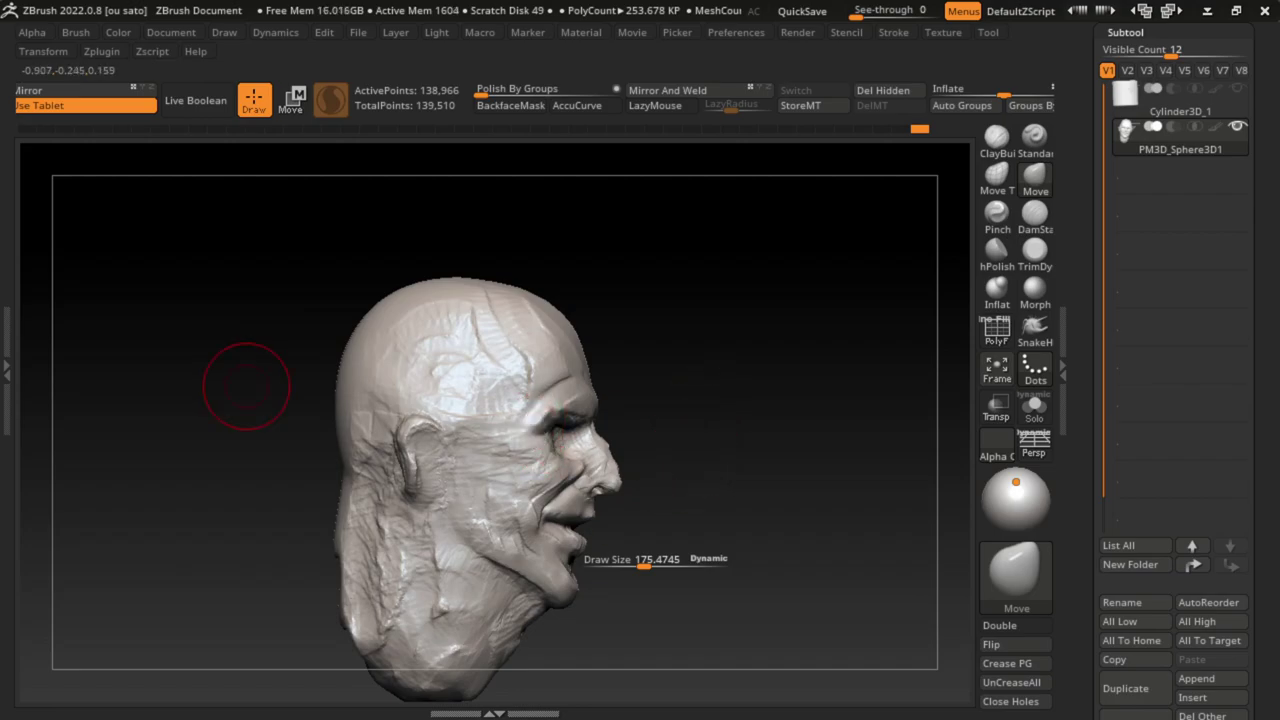
{"action": "left_click", "coordinate": [171, 32]}
{"action": "left_click_drag", "start_coordinate": [212, 690], "coordinate": [488, 679]}
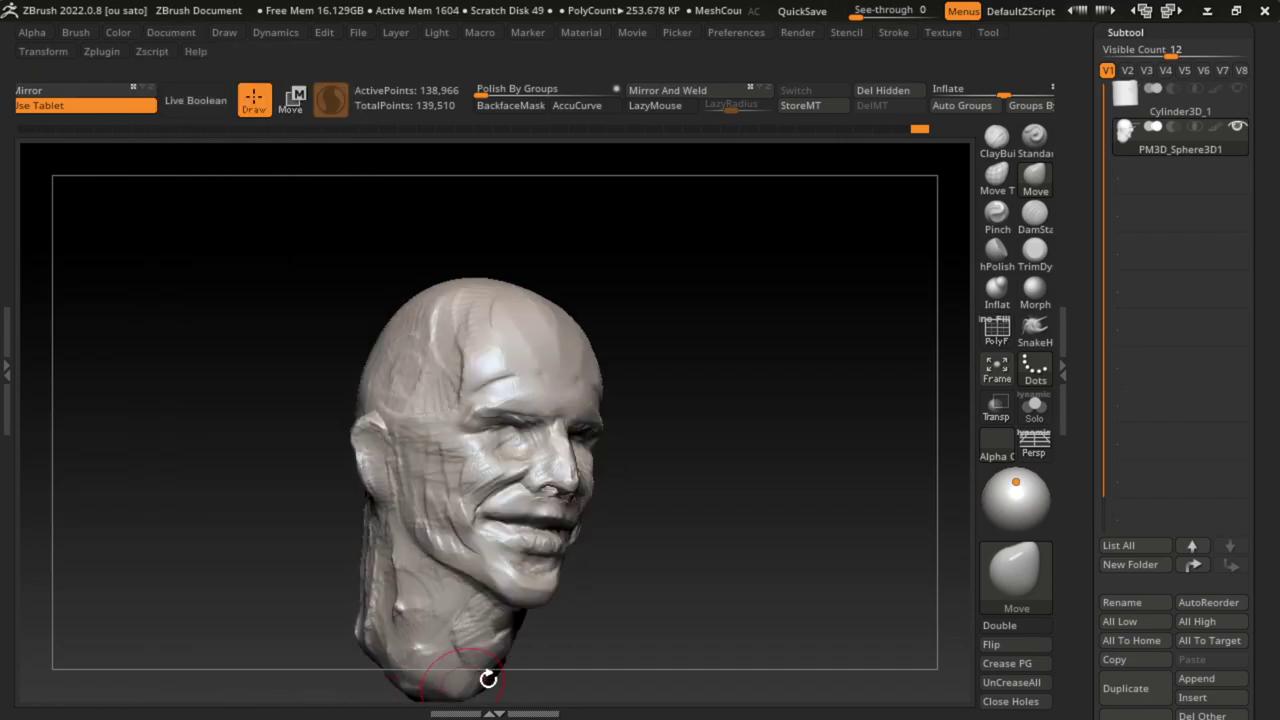
{"action": "key", "text": "s"}
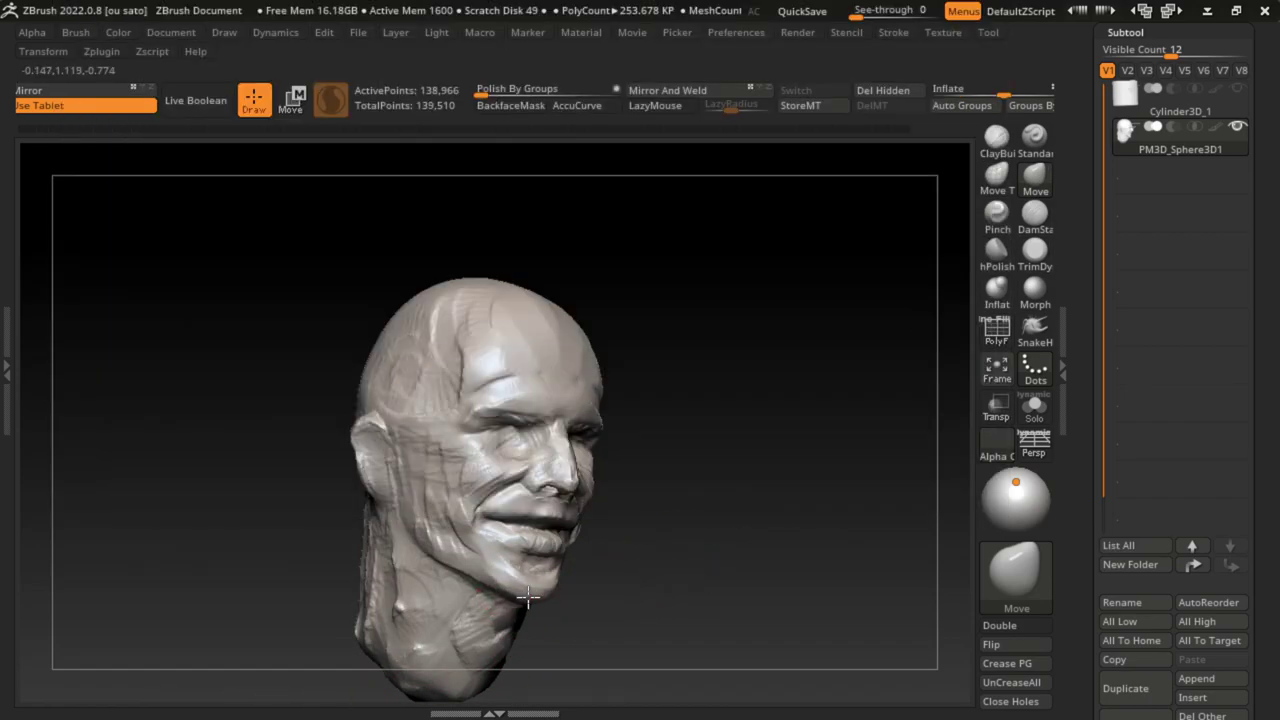
{"action": "left_click_drag", "start_coordinate": [620, 611], "coordinate": [666, 491]}
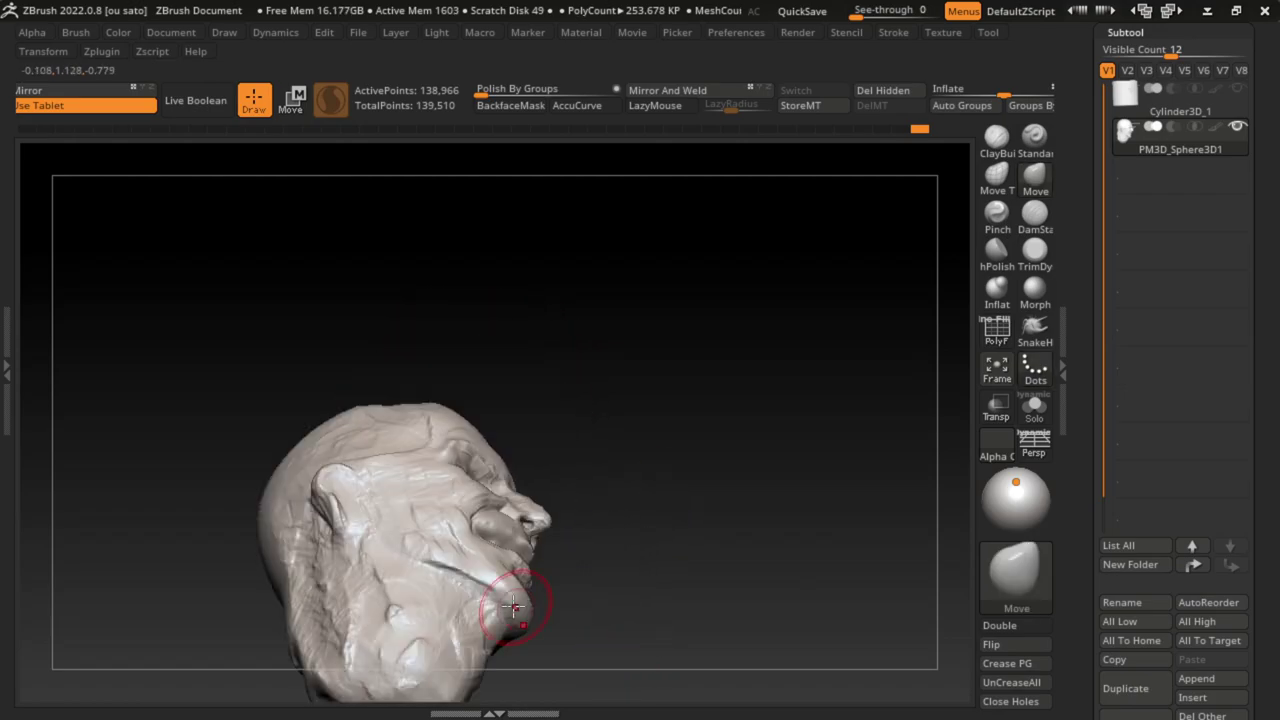
Step: From a front view, append a sphere subtool to the head for the eyeballs
{"action": "left_click", "coordinate": [171, 32]}
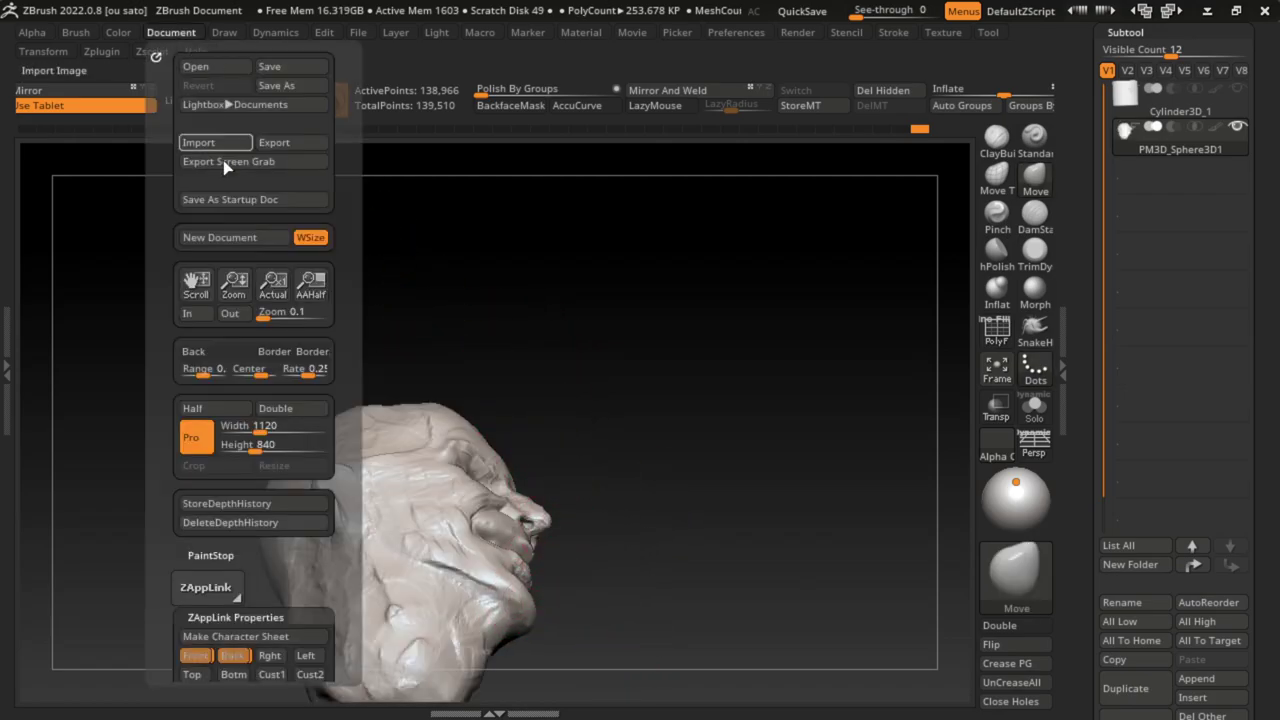
{"action": "left_click", "coordinate": [197, 662]}
{"action": "left_click", "coordinate": [1196, 678]}
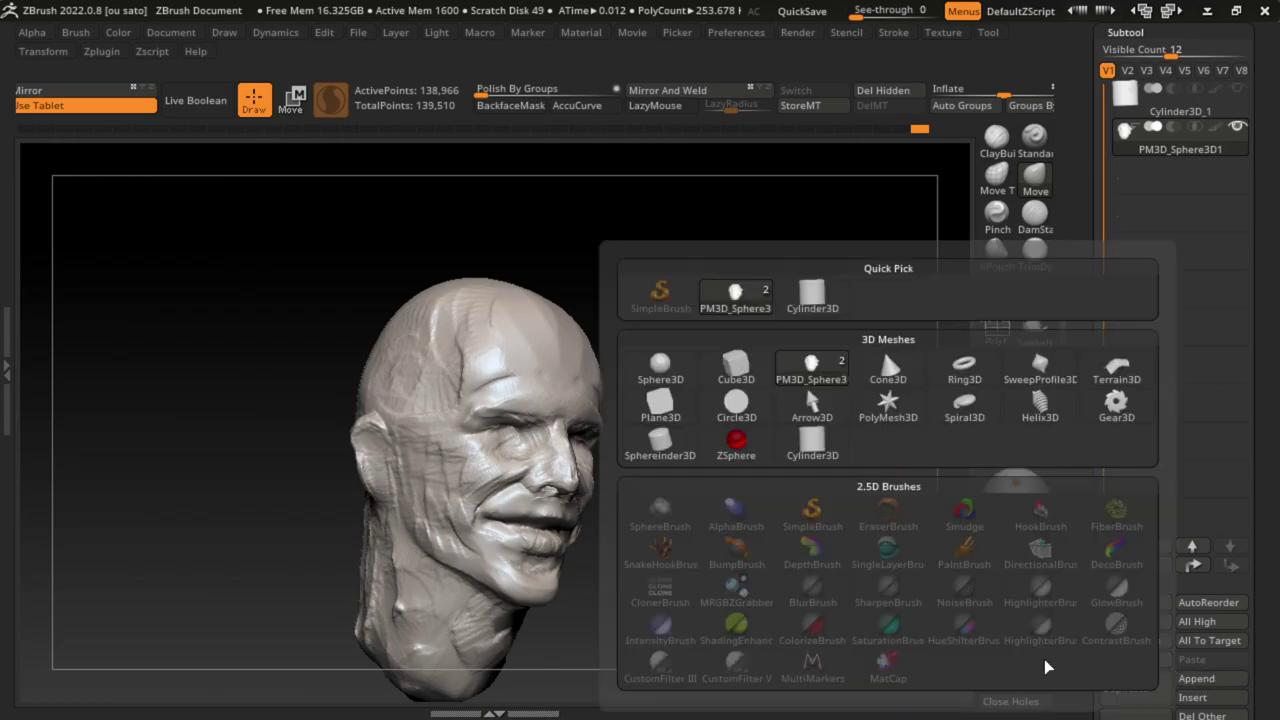
{"action": "left_click", "coordinate": [664, 368]}
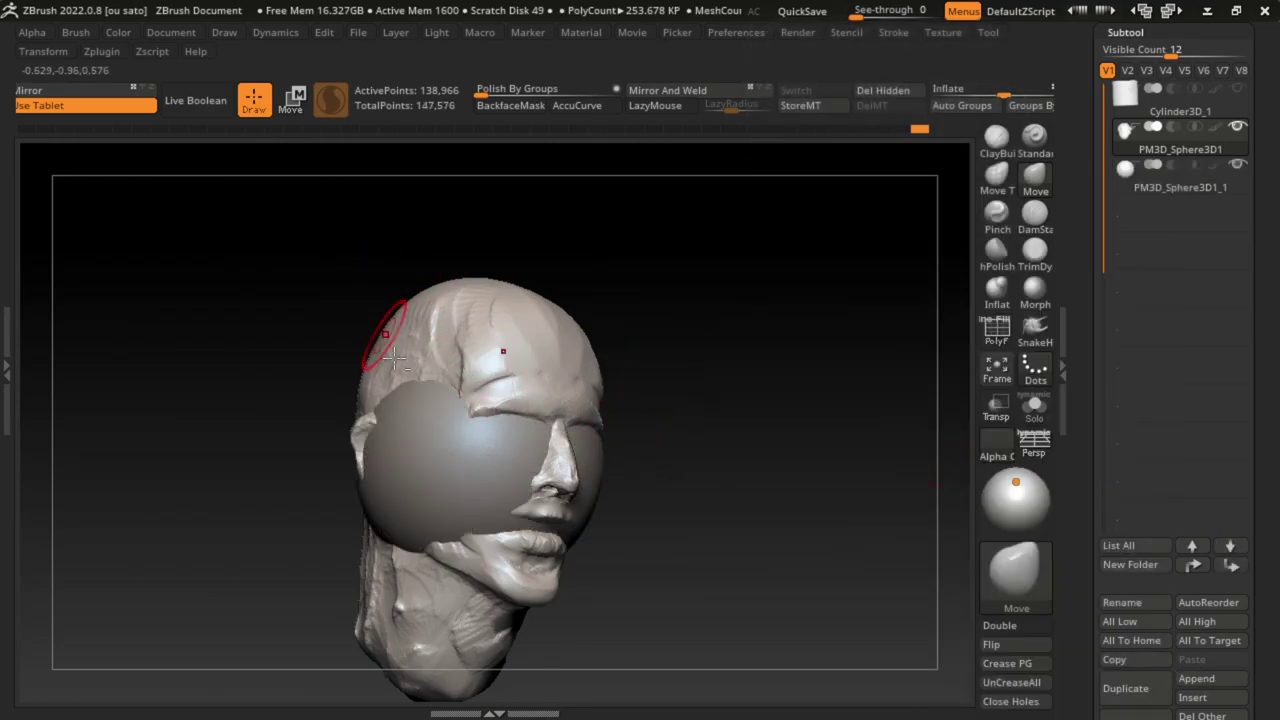
{"action": "key", "text": "w"}
Step: Move and rotate the eyeball spheres into the eye sockets using see-through mode
{"action": "left_click_drag", "start_coordinate": [860, 450], "coordinate": [977, 453]}
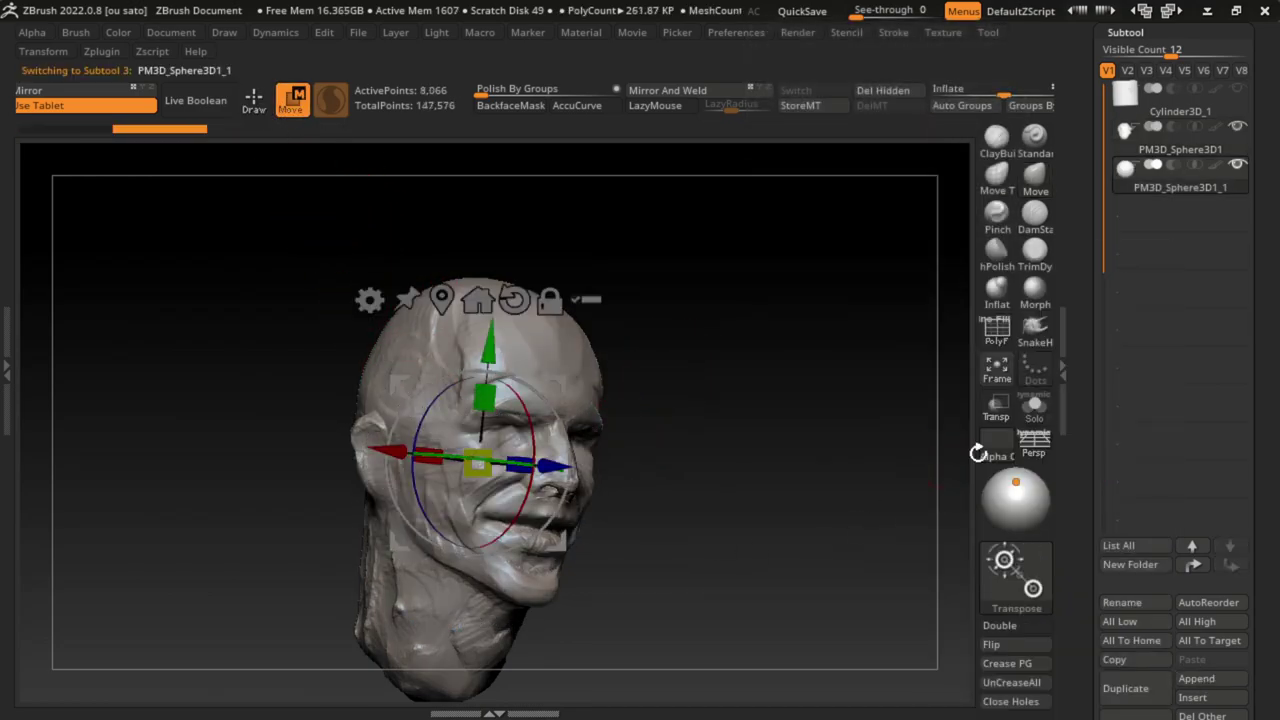
{"action": "left_click", "coordinate": [998, 408]}
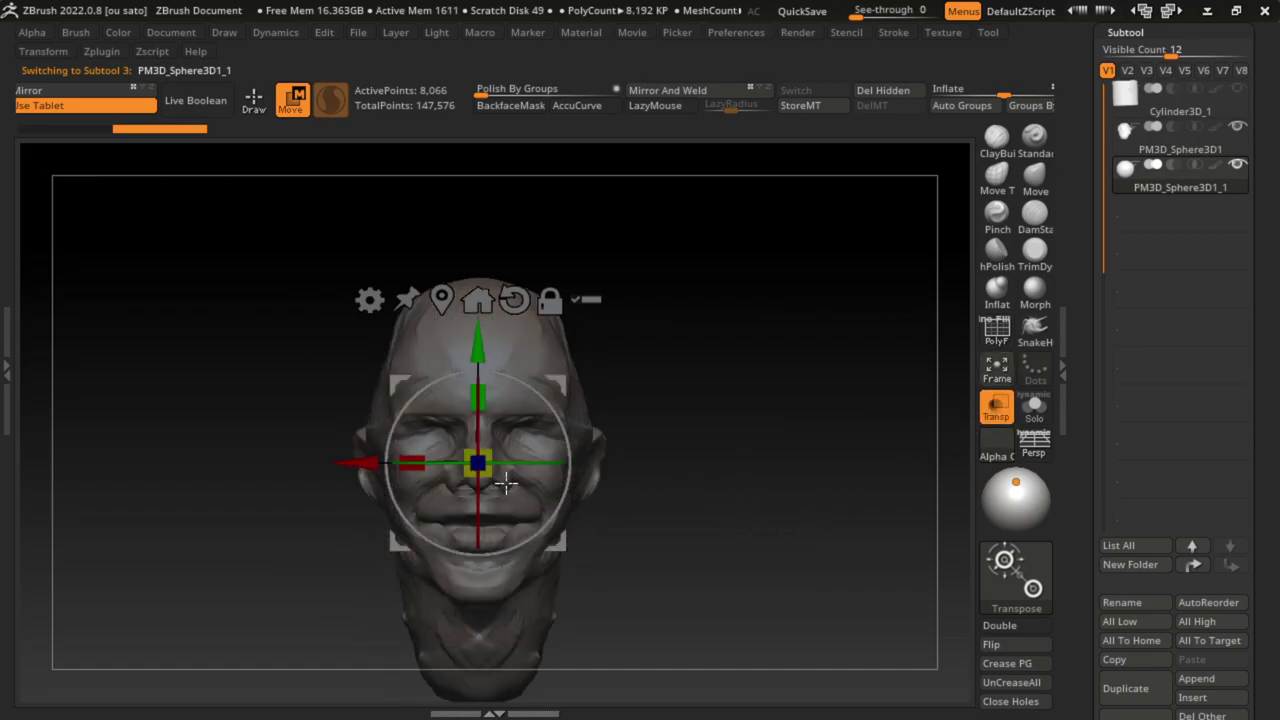
{"action": "mouse_move", "coordinate": [563, 545]}
{"action": "left_mouse_down"}
{"action": "mouse_move", "coordinate": [607, 517]}
{"action": "mouse_move", "coordinate": [657, 431]}
{"action": "left_mouse_up"}
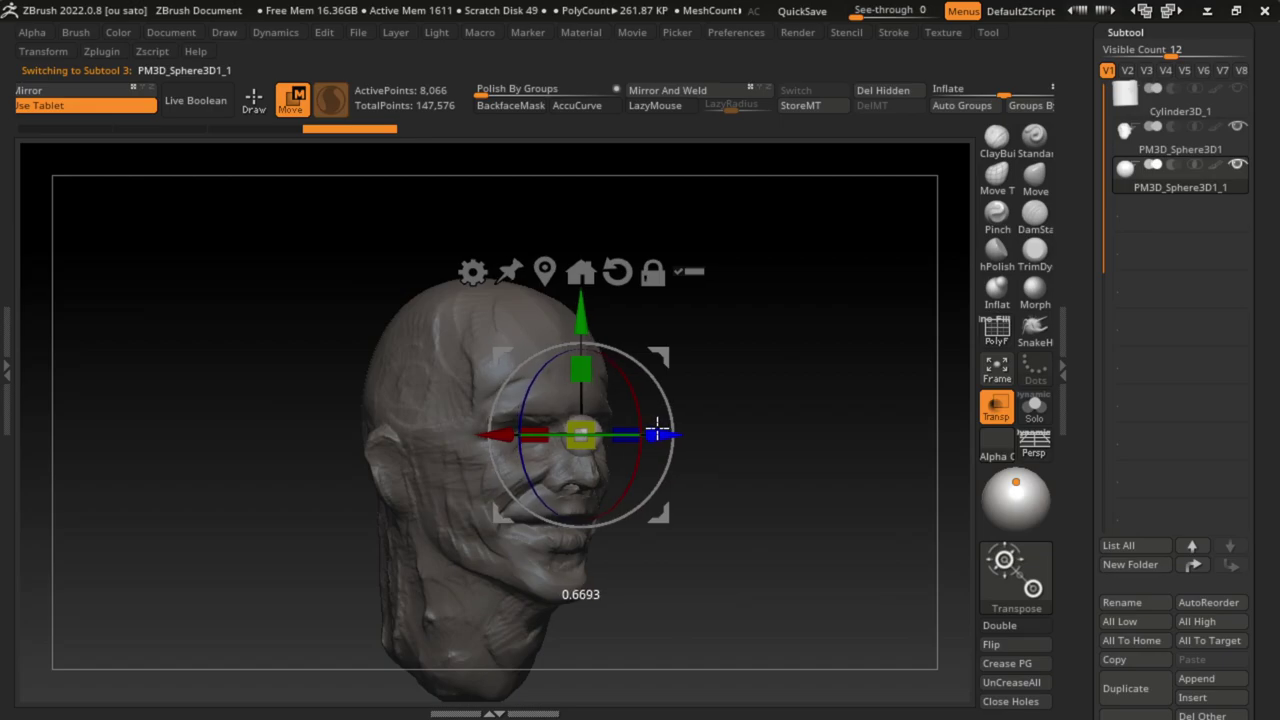
{"action": "left_click", "coordinate": [994, 406]}
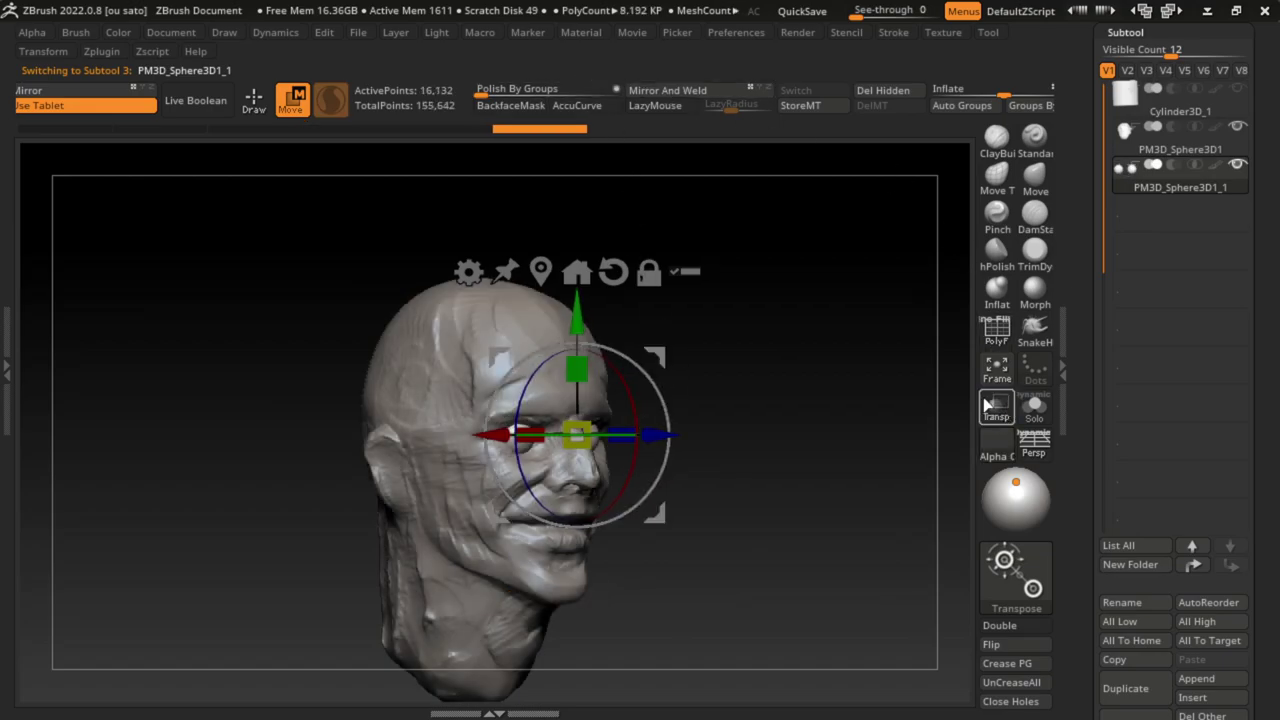
{"action": "left_click", "coordinate": [168, 31]}
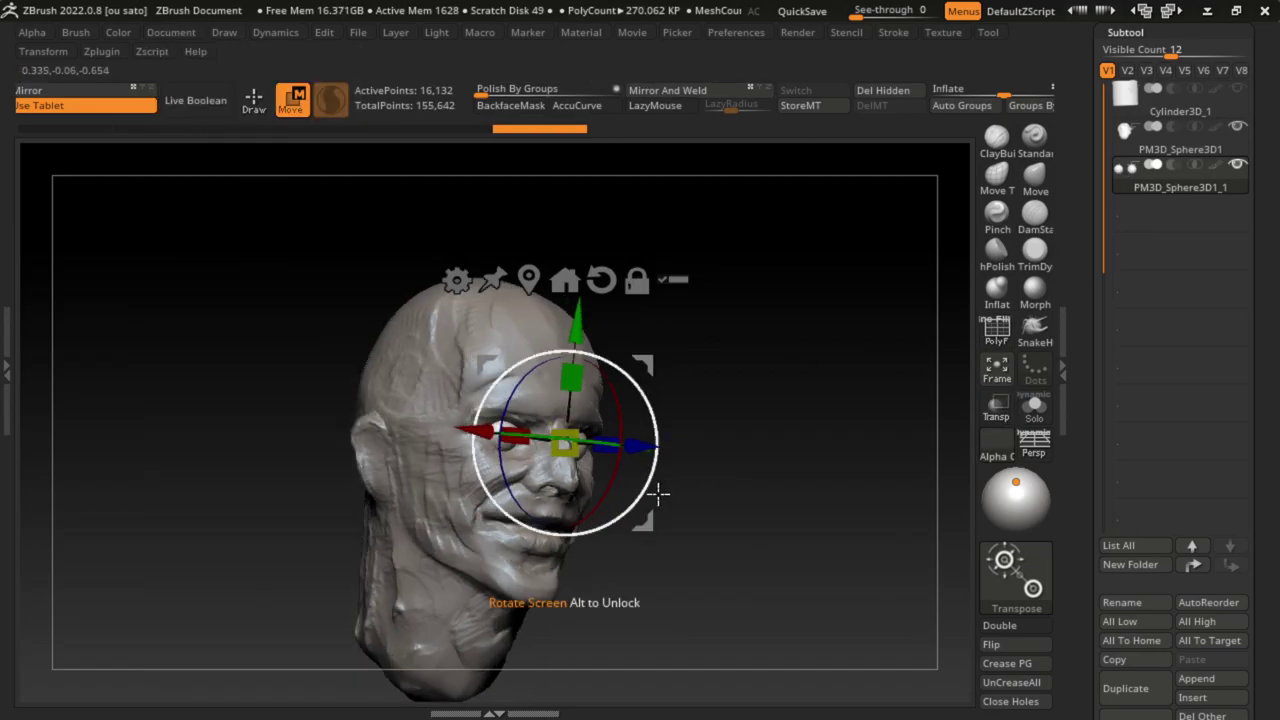
{"action": "left_click_drag", "start_coordinate": [640, 445], "coordinate": [641, 445]}
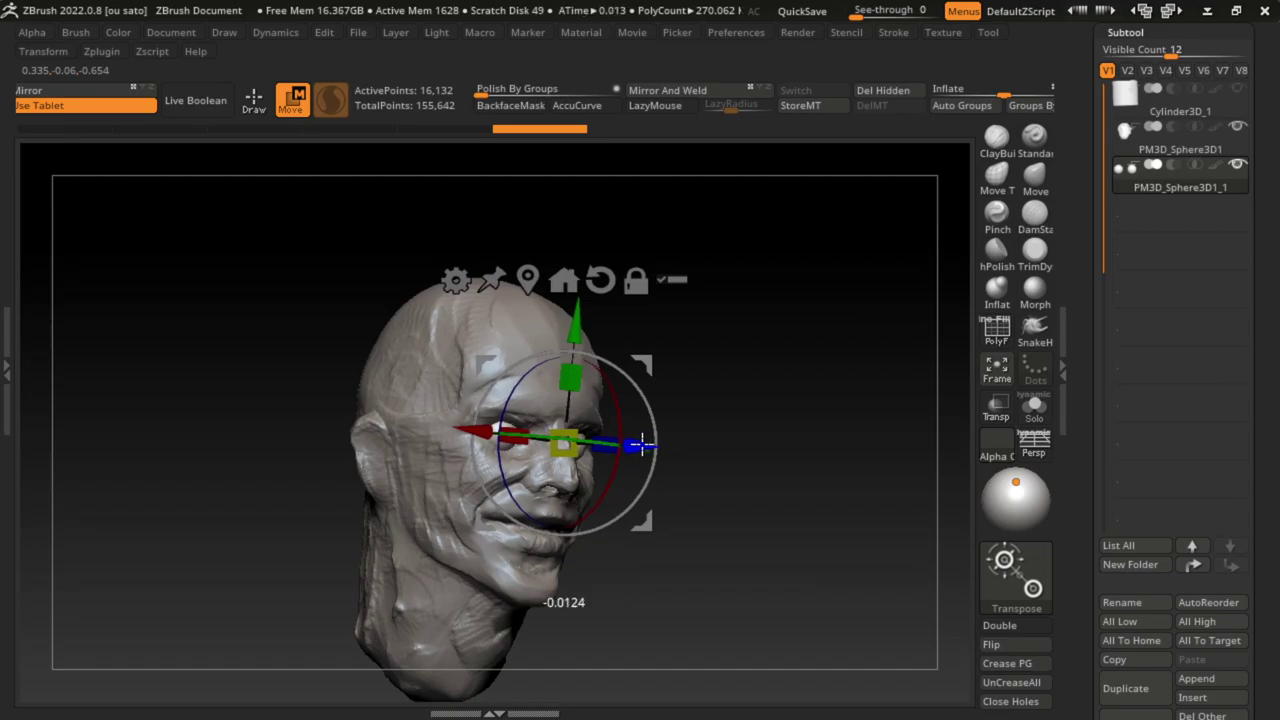
{"action": "left_click_drag", "start_coordinate": [578, 334], "coordinate": [580, 328]}
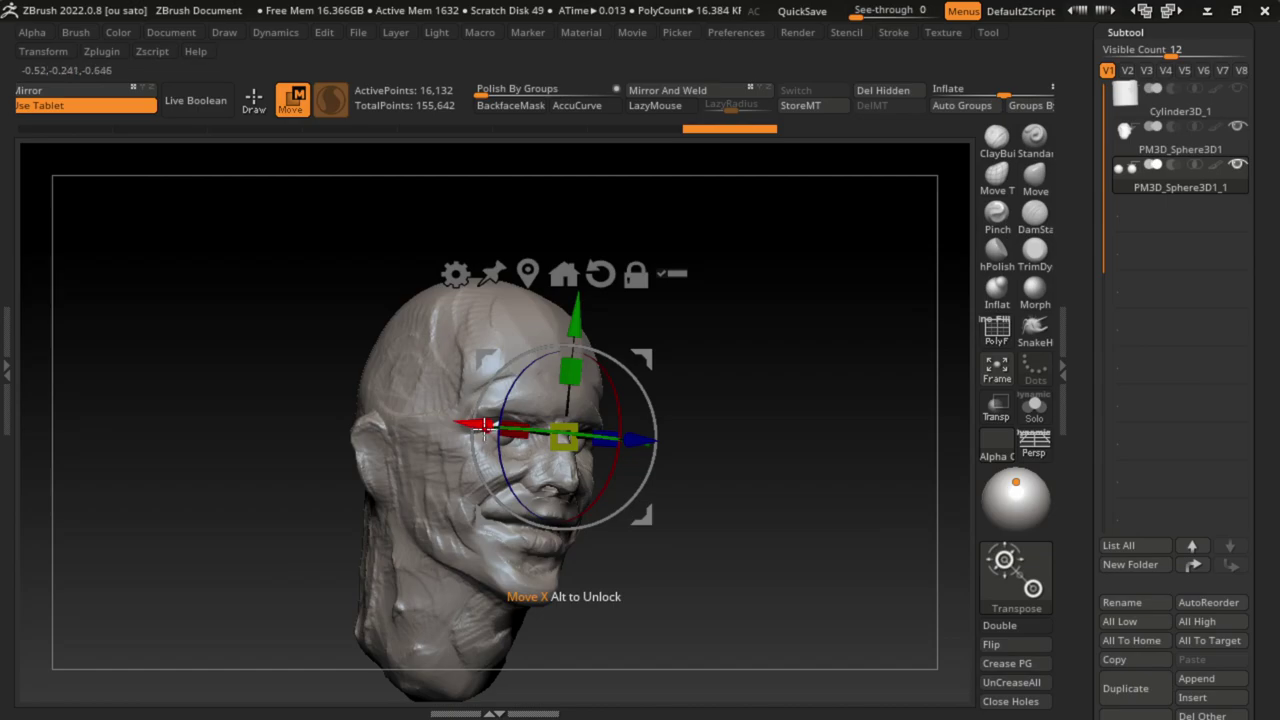
{"action": "right_click_drag", "start_coordinate": [543, 383], "coordinate": [521, 451]}
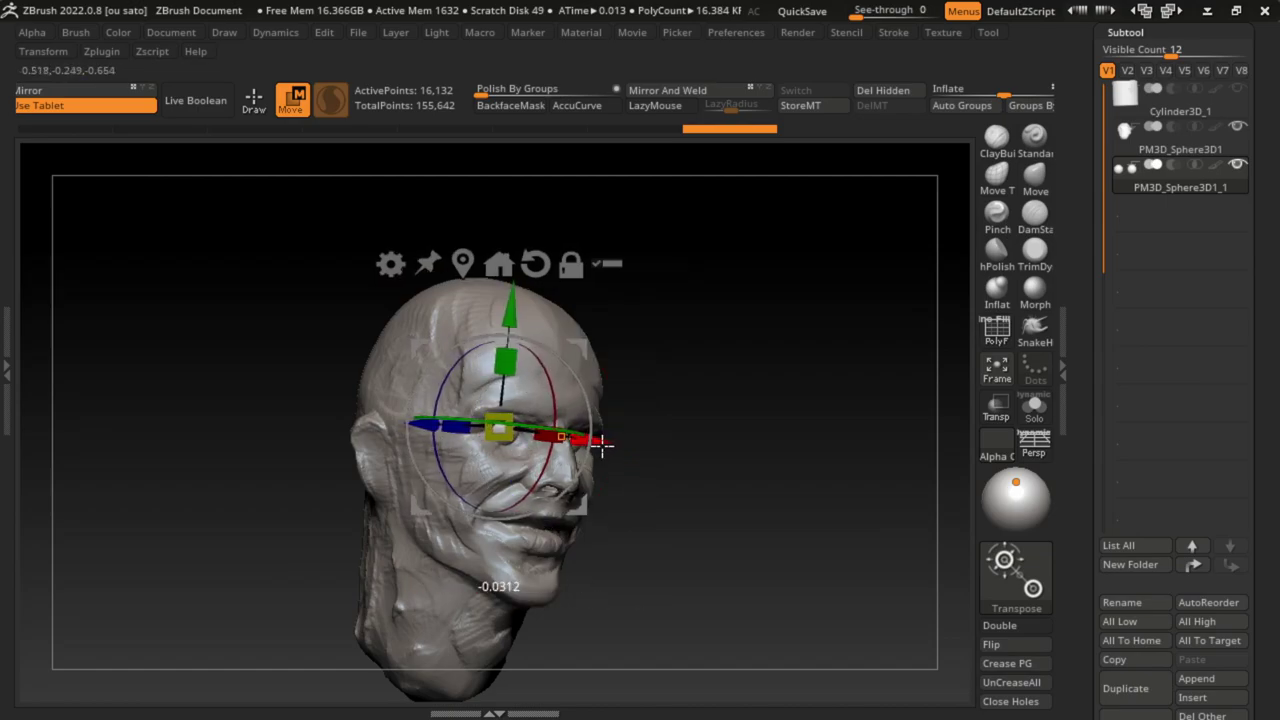
{"action": "left_click", "coordinate": [252, 100]}
Step: Make the head mesh active, enable ClayBuildup with LazyMouse, and zoom in on the eyes
{"action": "left_click", "coordinate": [500, 430], "text": "alt"}
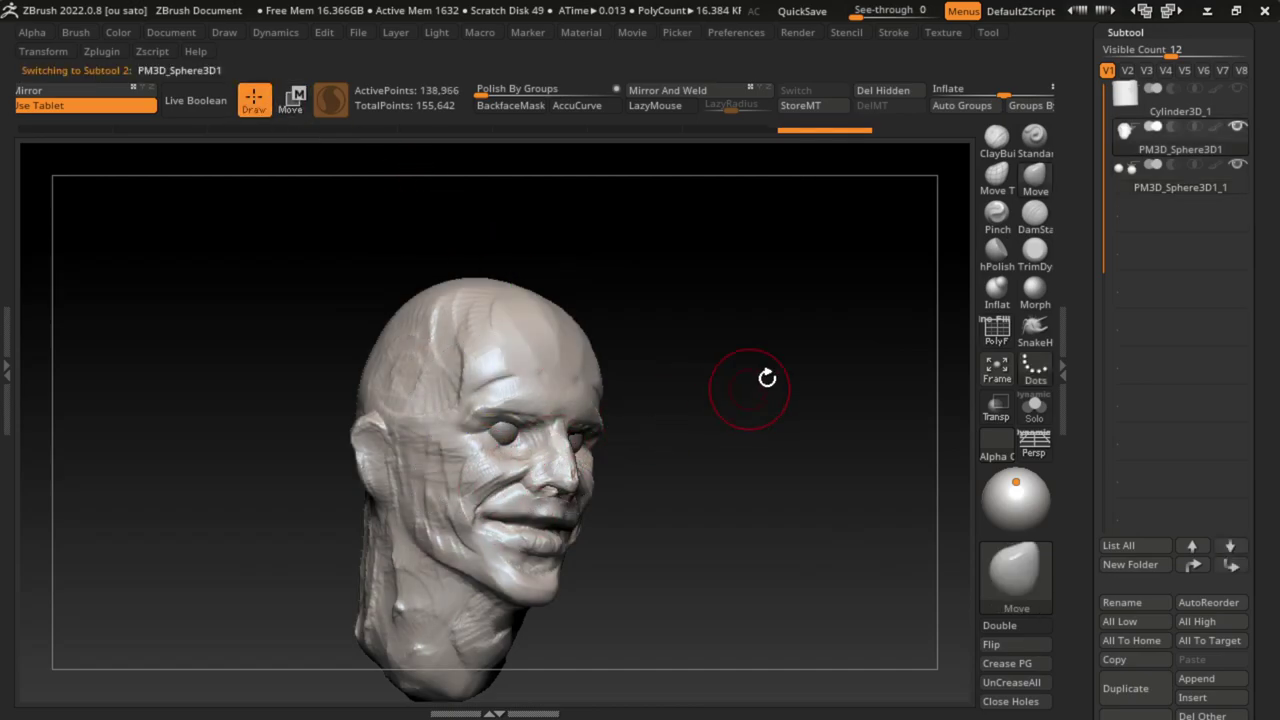
{"action": "key", "text": "b"}
{"action": "left_click", "coordinate": [1003, 143]}
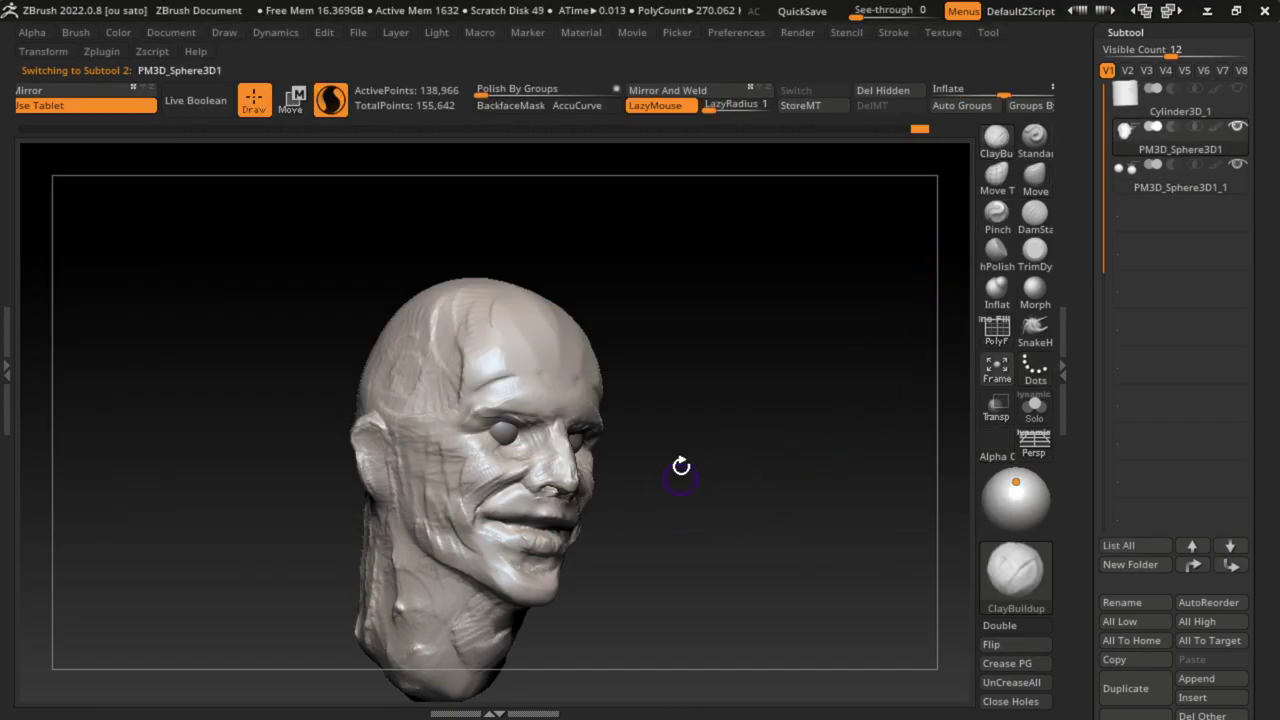
{"action": "scroll", "coordinate": [700, 455], "scroll_direction": "up", "scroll_amount": 3}
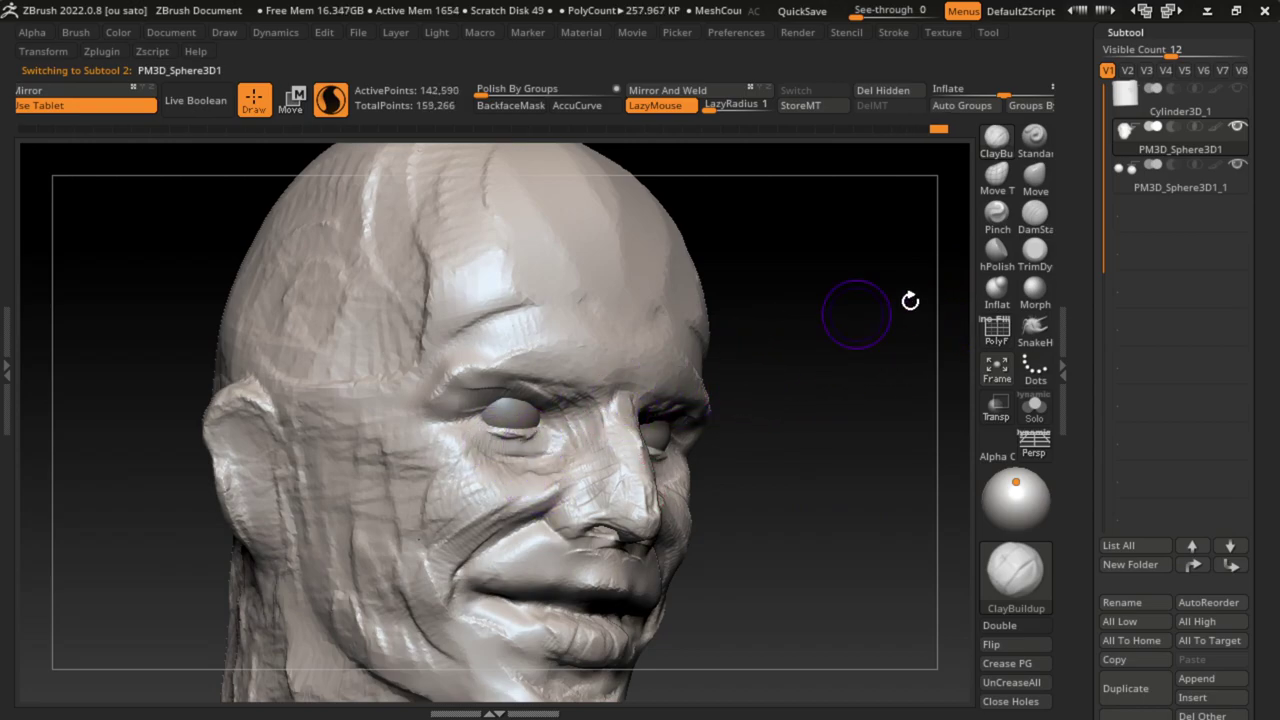
Step: Carve creases along the upper and lower eyelids with DamStandard
{"action": "left_click", "coordinate": [1035, 213]}
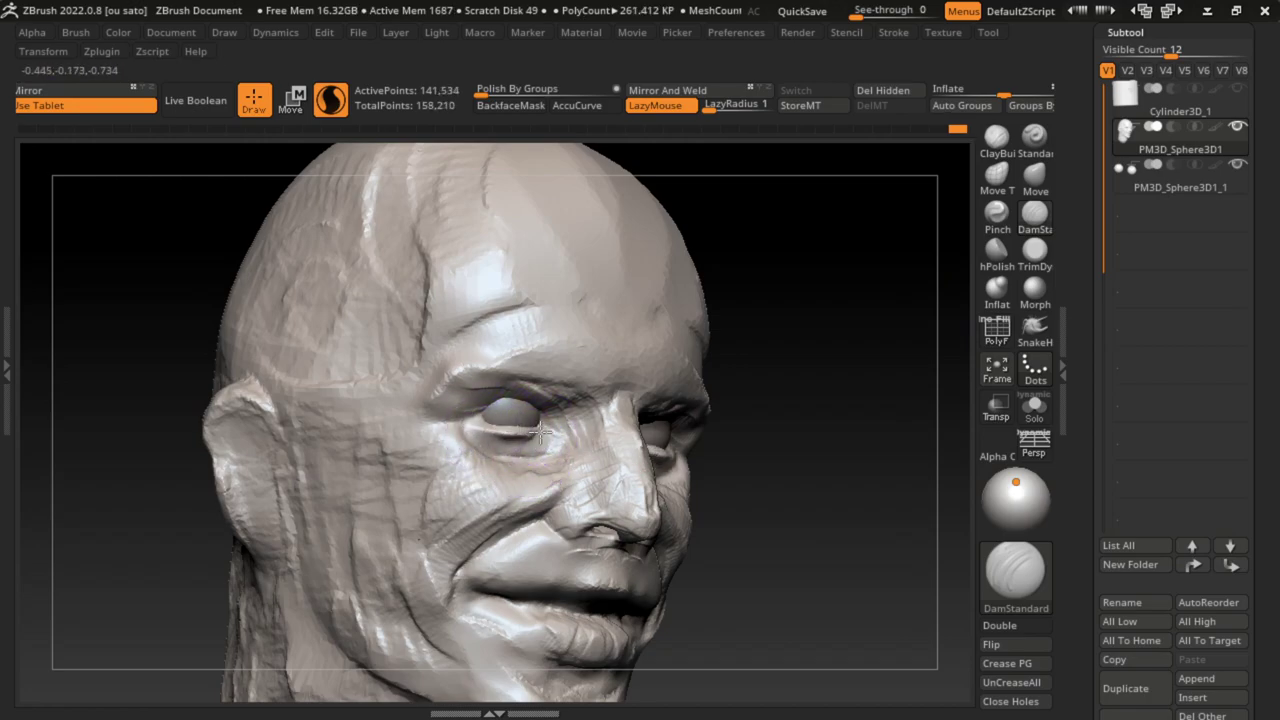
{"action": "left_click_drag", "start_coordinate": [586, 388], "coordinate": [542, 428]}
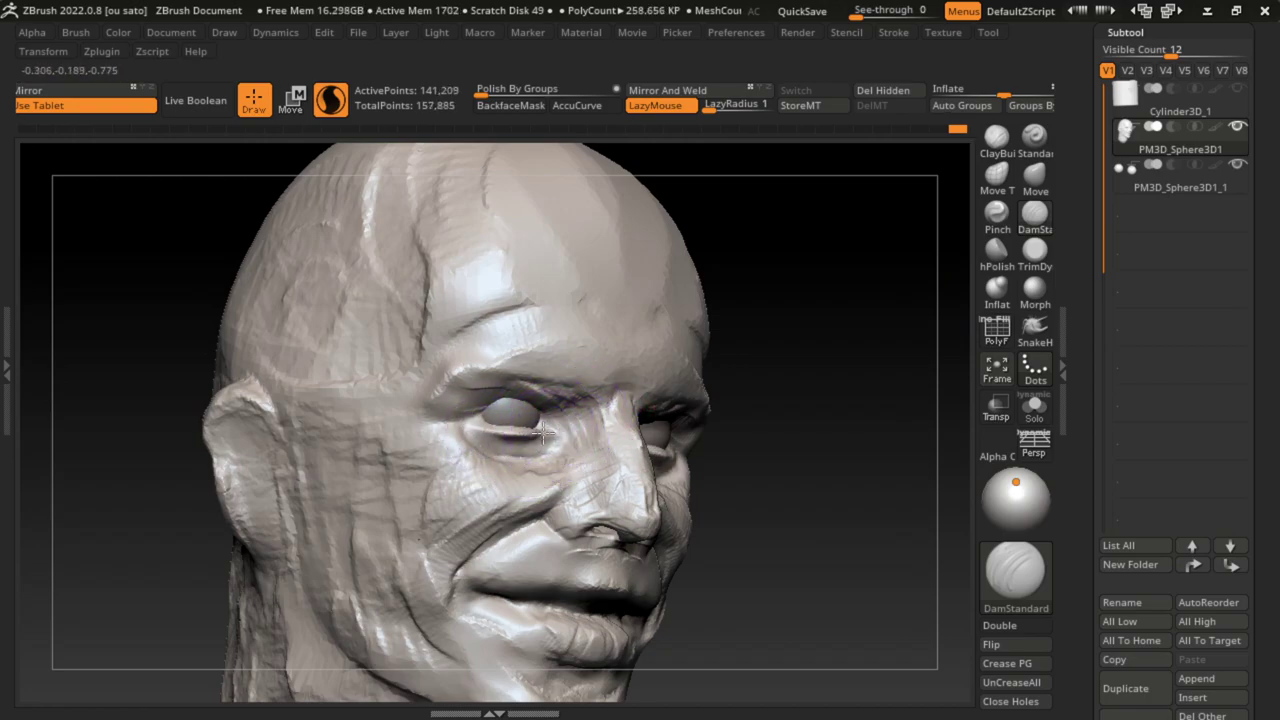
{"action": "mouse_move", "coordinate": [575, 375]}
{"action": "left_mouse_down"}
{"action": "mouse_move", "coordinate": [500, 423]}
{"action": "mouse_move", "coordinate": [518, 410]}
{"action": "left_mouse_up"}
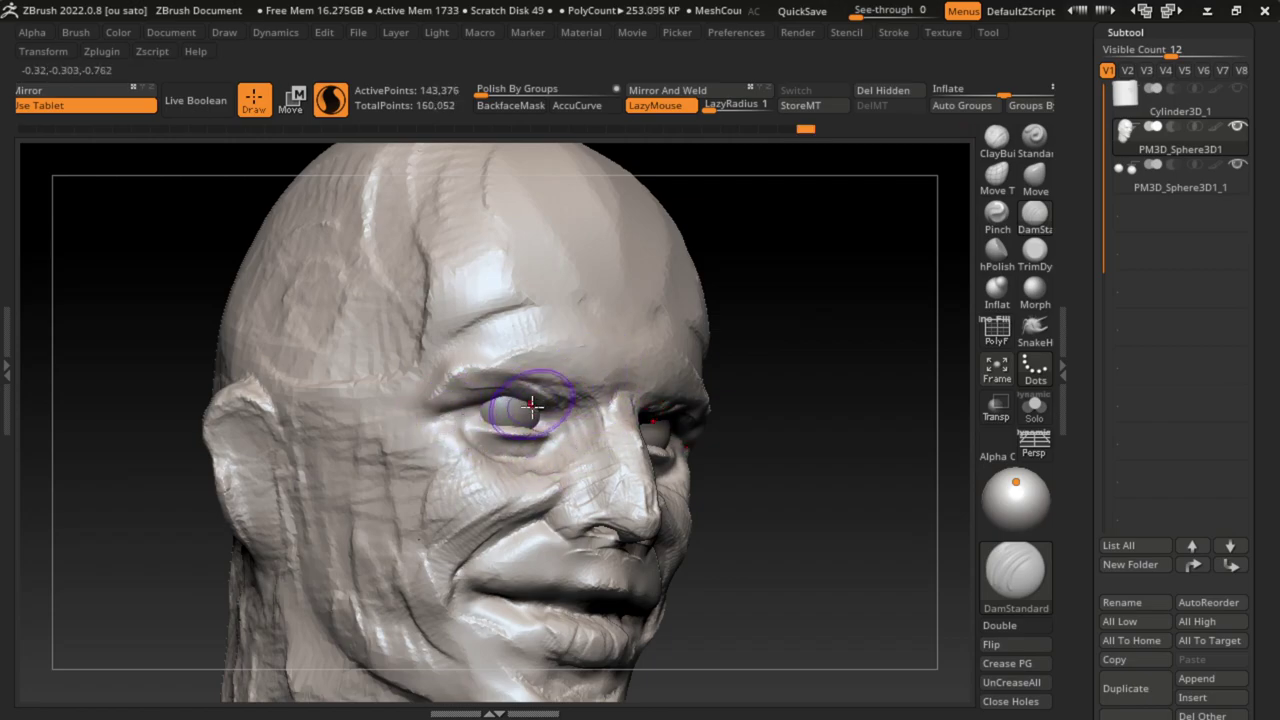
{"action": "left_click_drag", "start_coordinate": [627, 452], "coordinate": [562, 434]}
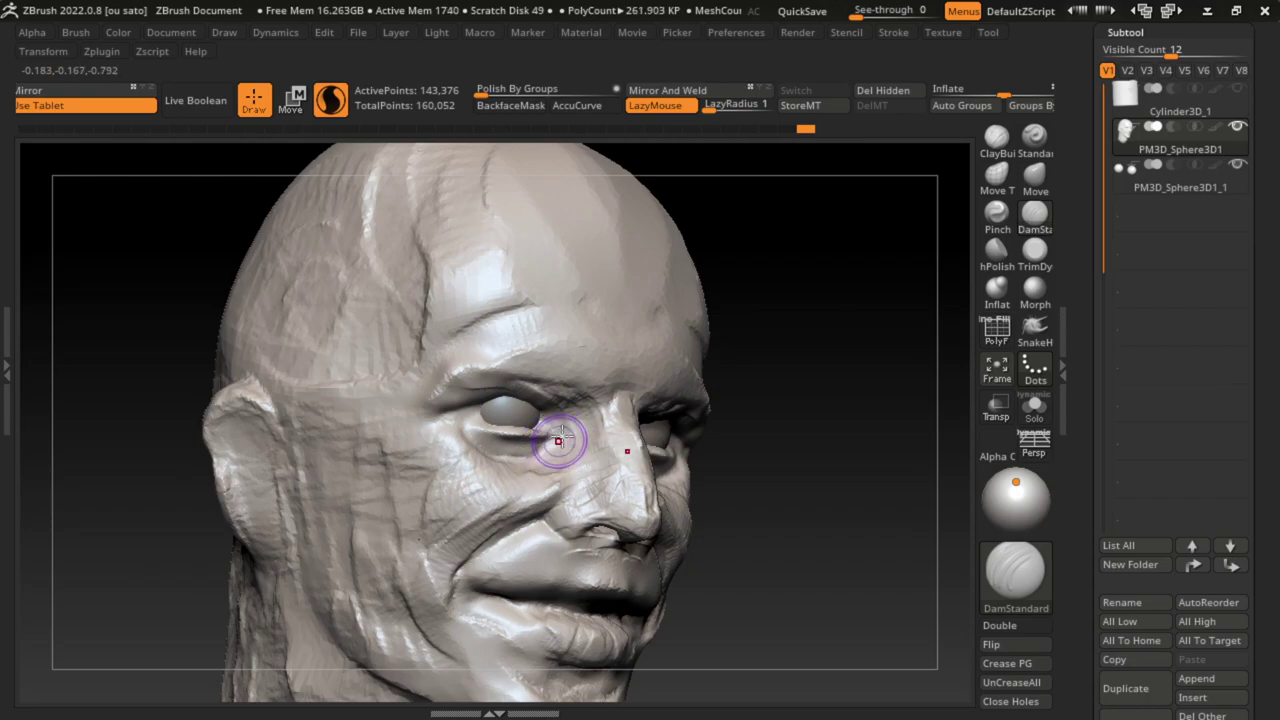
{"action": "left_click_drag", "start_coordinate": [780, 400], "coordinate": [791, 383]}
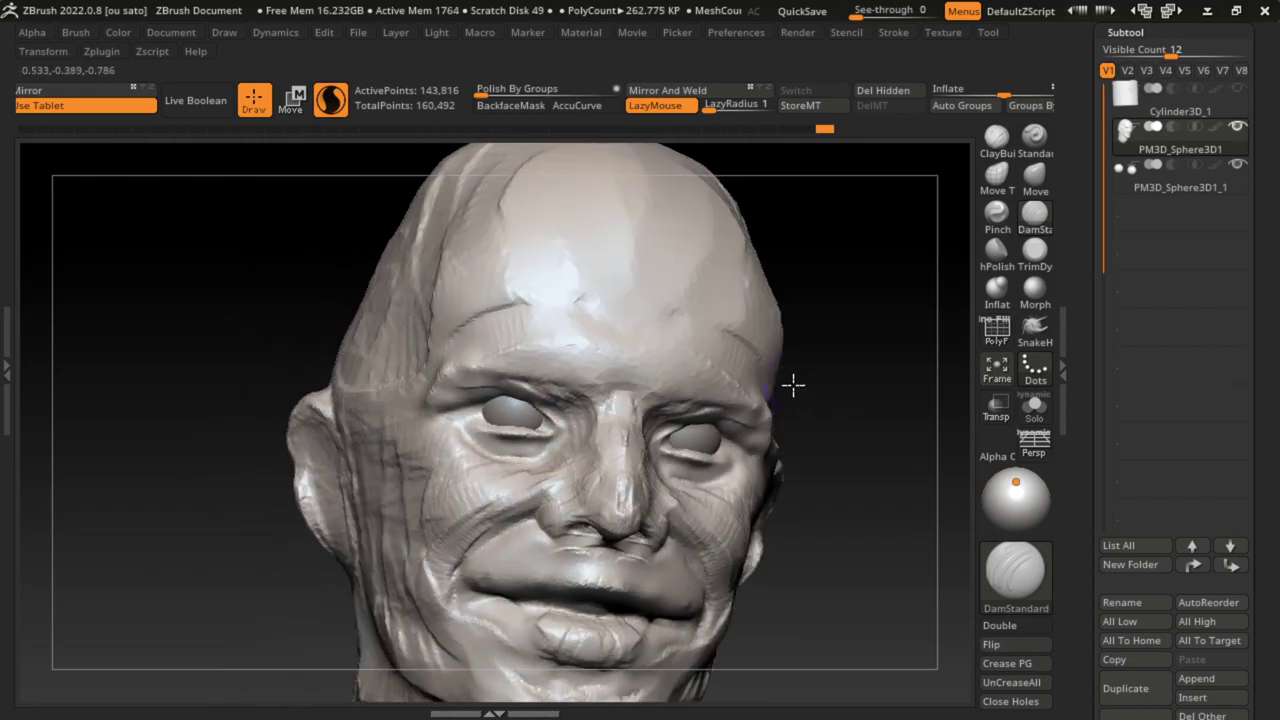
{"action": "left_click_drag", "start_coordinate": [665, 438], "coordinate": [545, 420]}
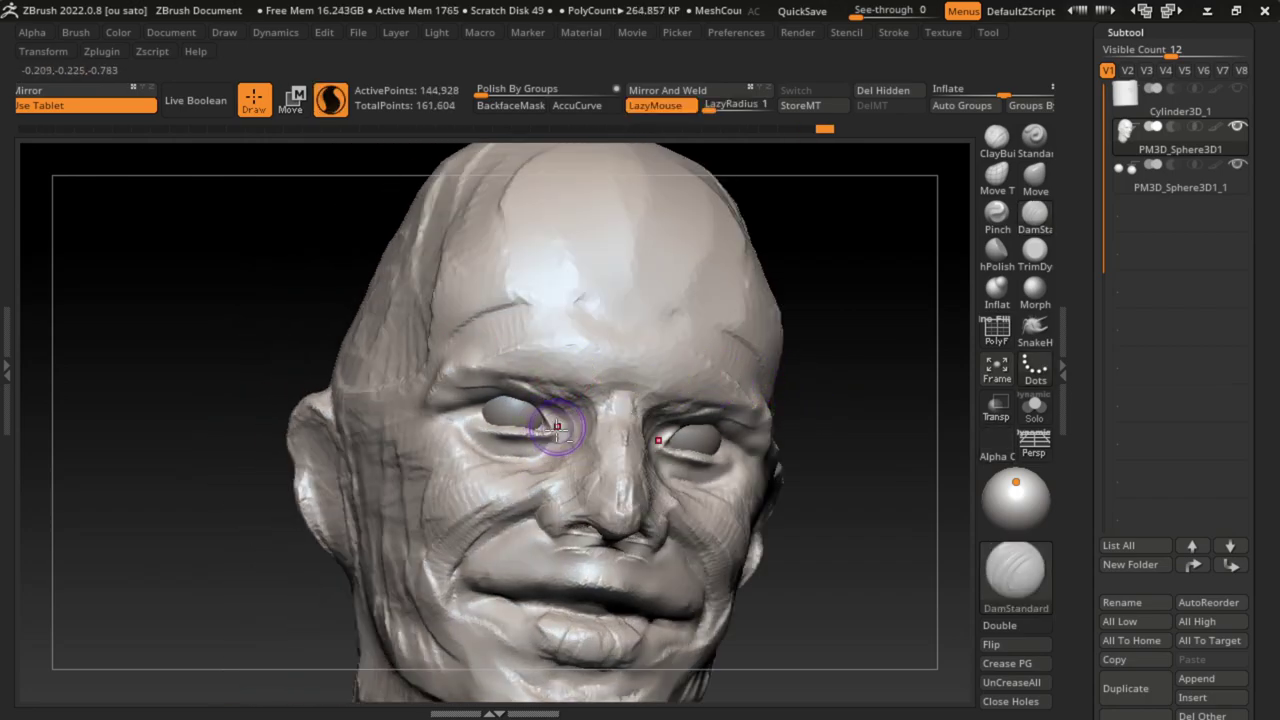
Step: Build up the lids around the left eye with ClayBuildup from the front view
{"action": "key", "text": "s"}
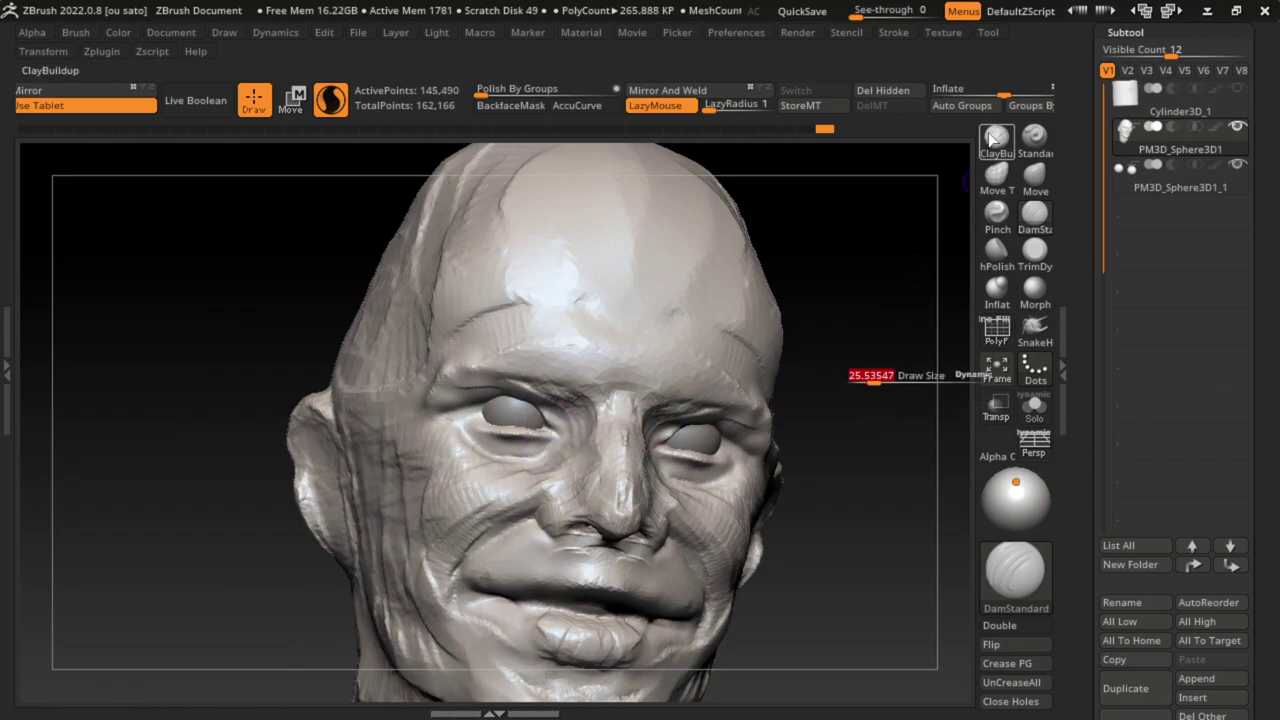
{"action": "key", "text": "b"}
{"action": "key", "text": "c"}
{"action": "key", "text": "b"}
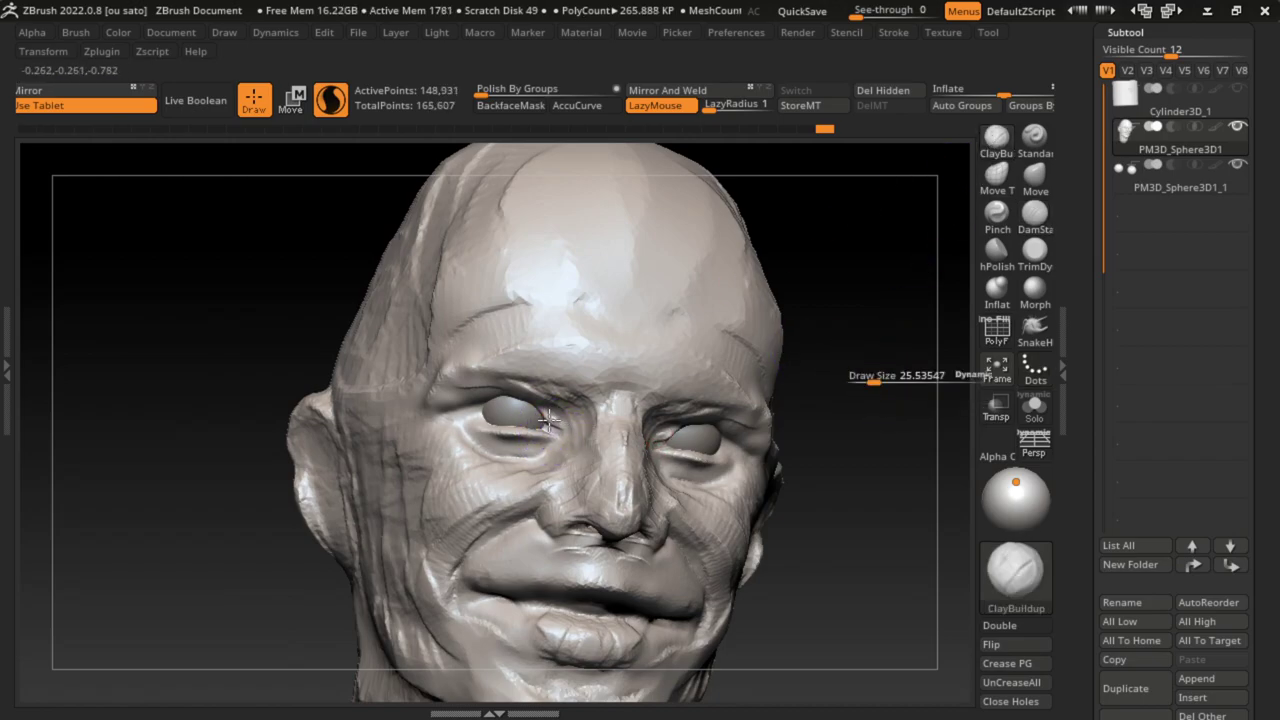
{"action": "left_click_drag", "start_coordinate": [551, 436], "coordinate": [551, 424]}
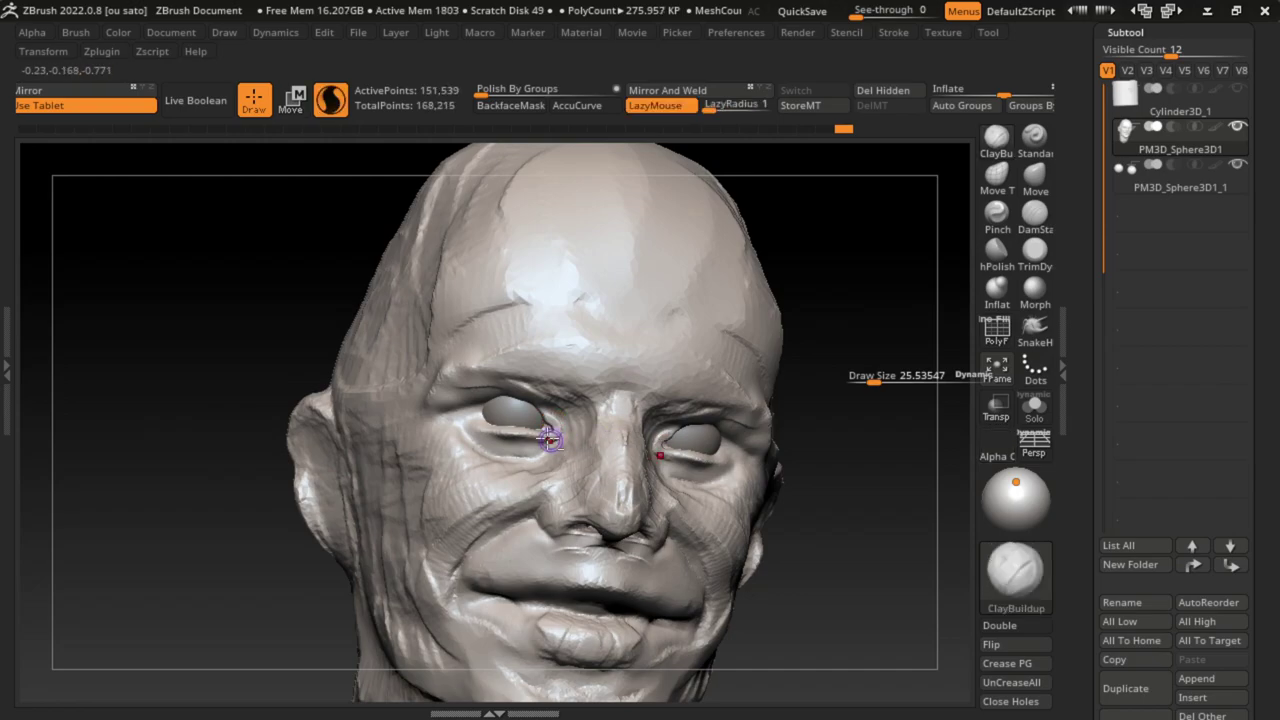
{"action": "left_click", "coordinate": [171, 35]}
{"action": "key", "text": "s"}
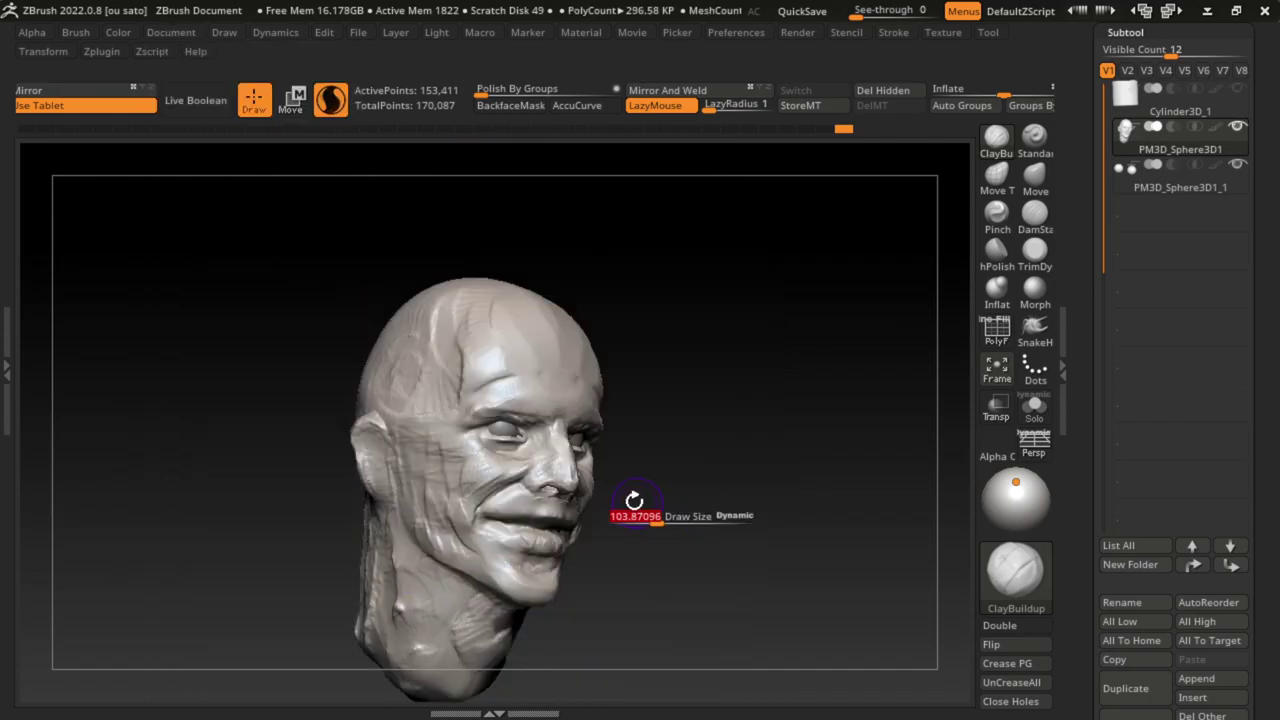
Step: Push the upper lip under the nose into shape with the Move brush
{"action": "left_click", "coordinate": [1035, 178]}
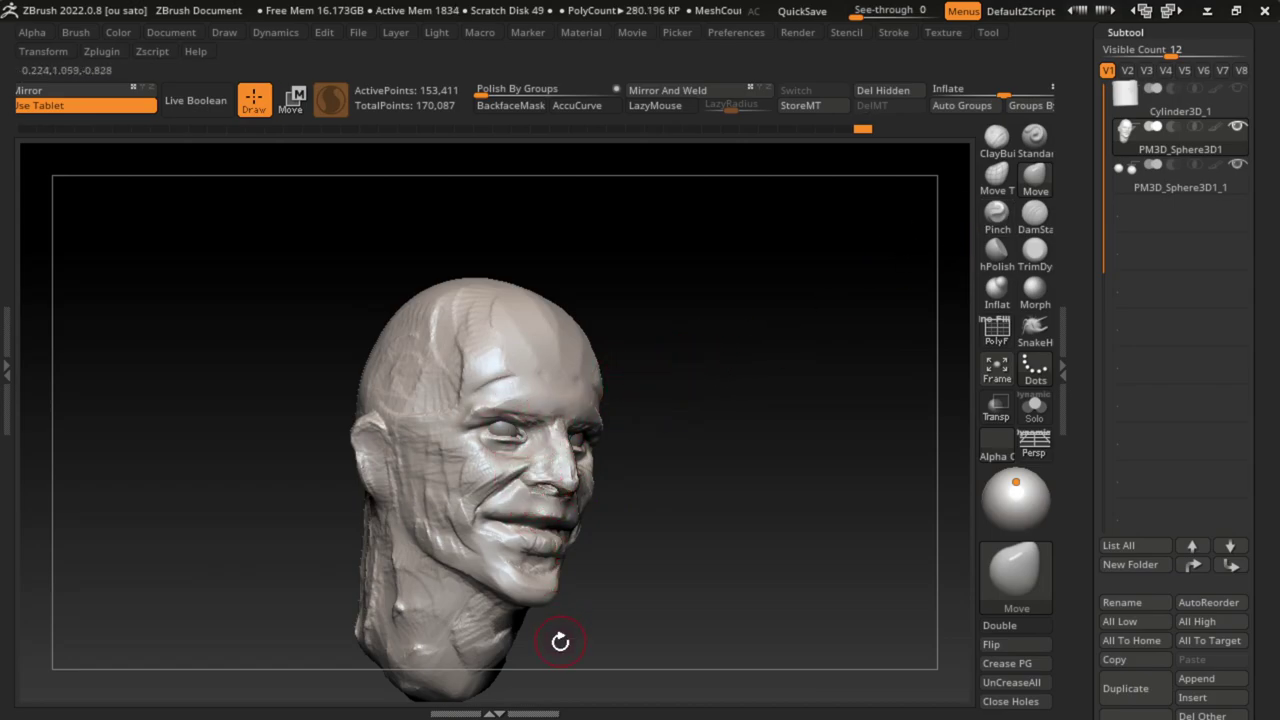
{"action": "left_click_drag", "start_coordinate": [536, 490], "coordinate": [530, 458]}
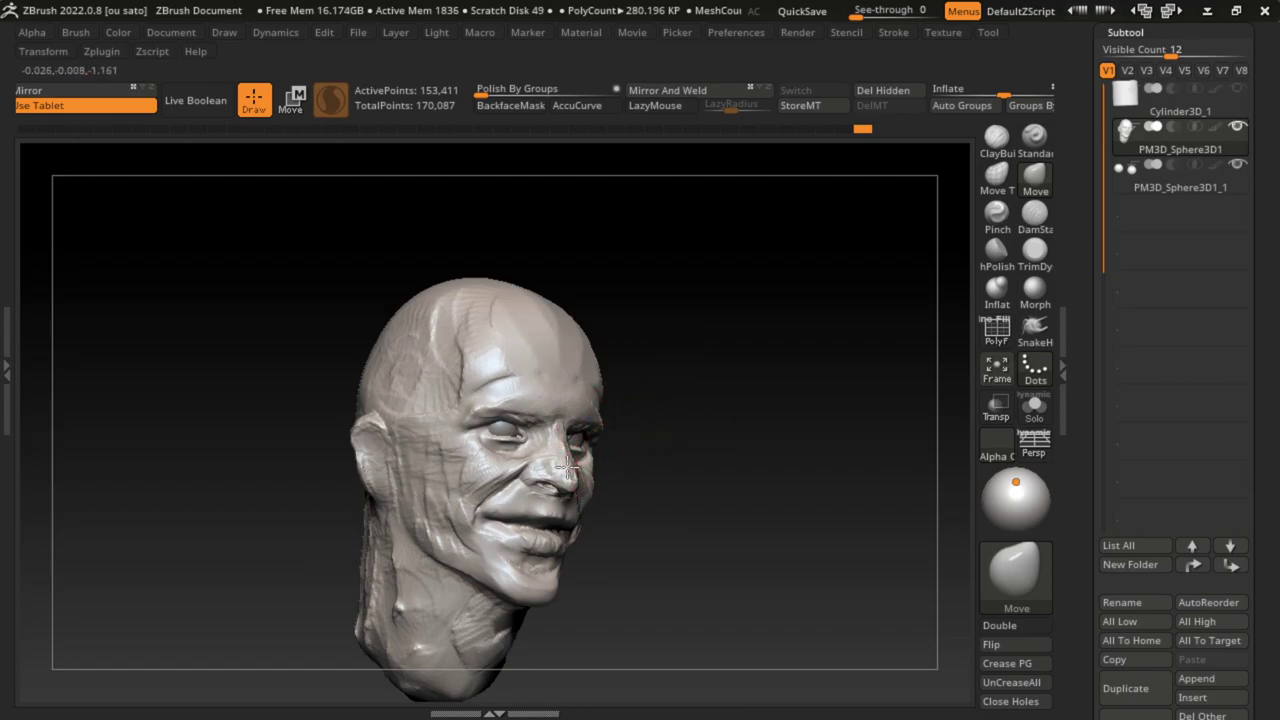
{"action": "key", "text": "s"}
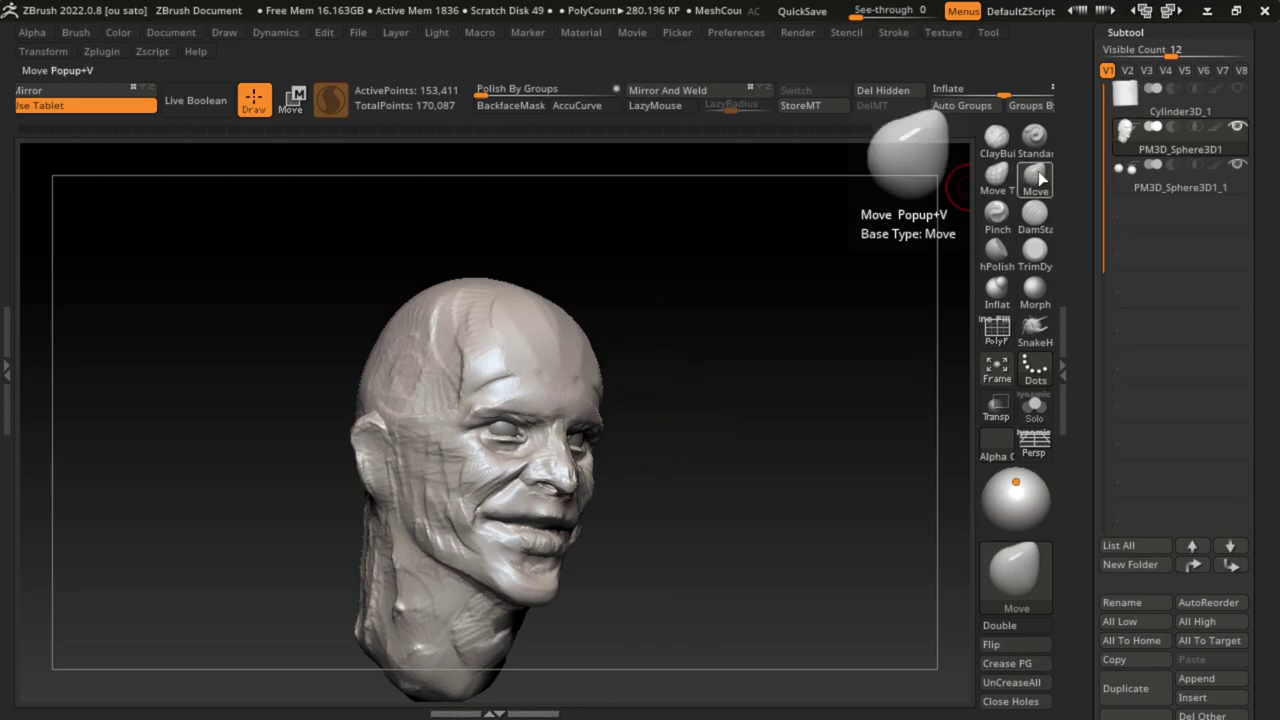
Step: Carve and refine the creases around the left eye with DamStandard
{"action": "left_click", "coordinate": [1035, 213]}
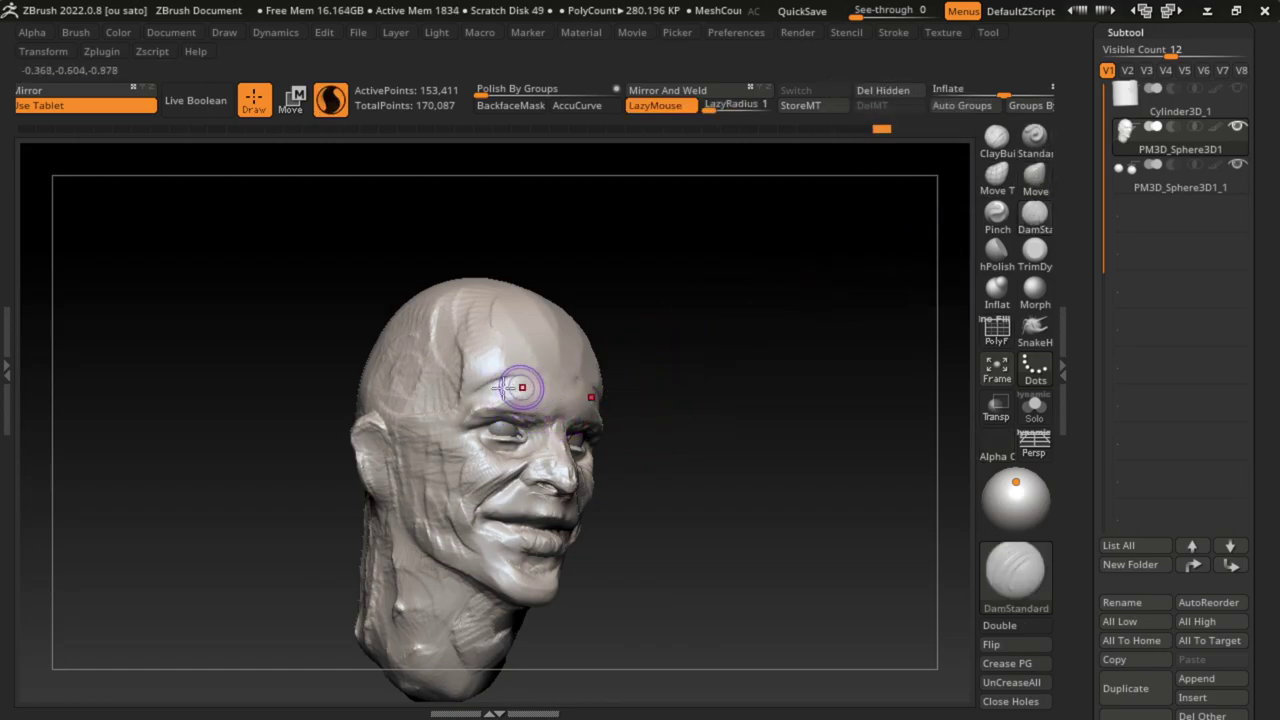
{"action": "left_click_drag", "start_coordinate": [507, 420], "coordinate": [505, 423]}
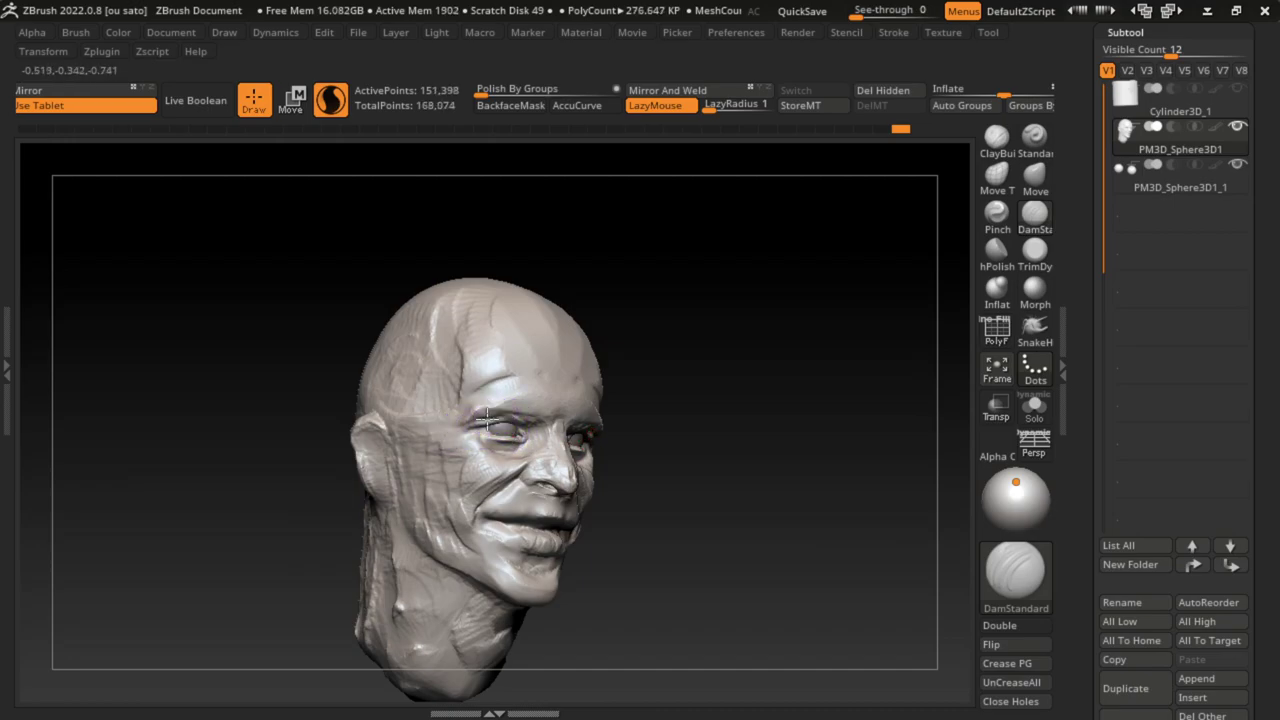
{"action": "left_click_drag", "start_coordinate": [472, 422], "coordinate": [540, 426]}
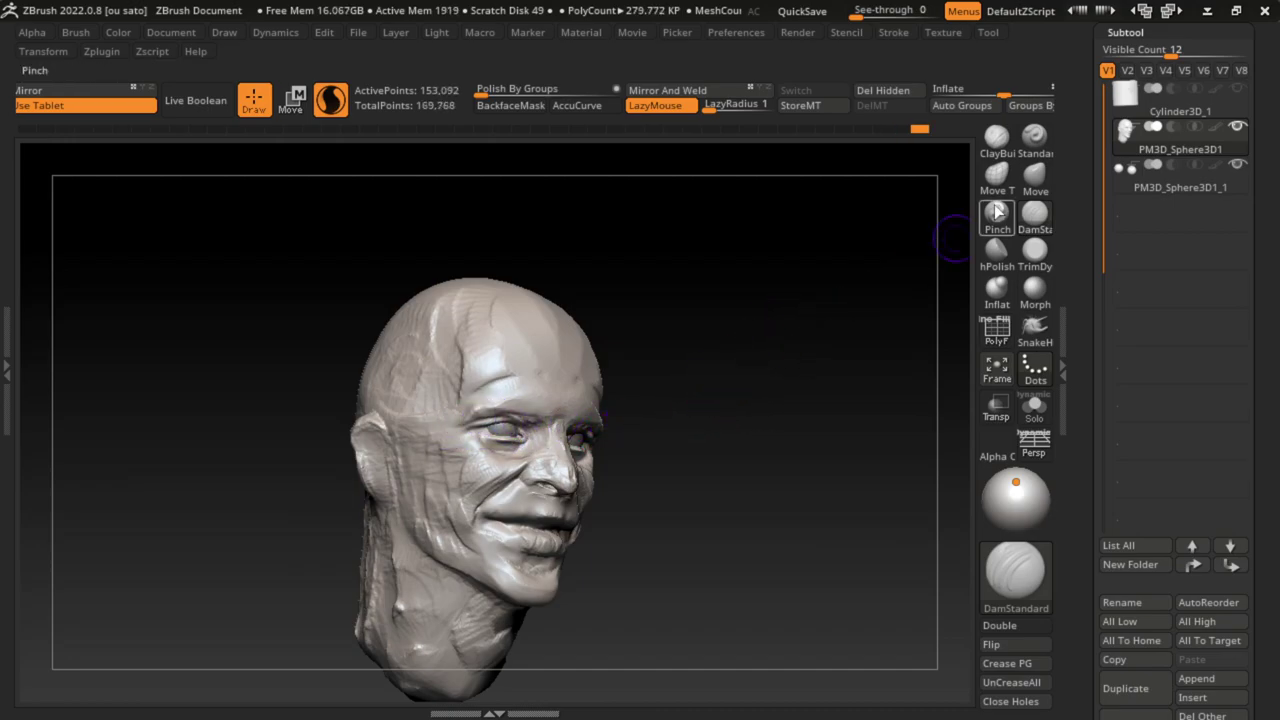
Step: Build up ridges across the brow and forehead with ClayBuildup
{"action": "left_click", "coordinate": [996, 137]}
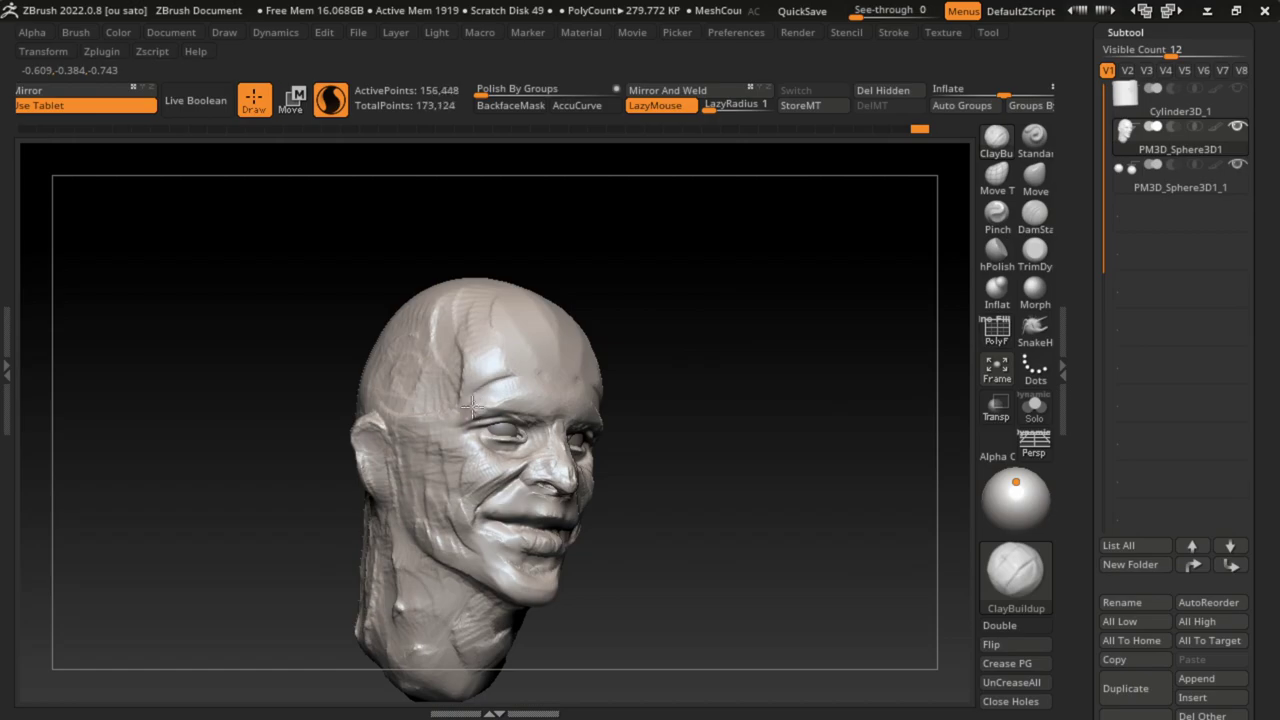
{"action": "mouse_move", "coordinate": [465, 398]}
{"action": "left_mouse_down"}
{"action": "mouse_move", "coordinate": [528, 357]}
{"action": "mouse_move", "coordinate": [486, 386]}
{"action": "left_mouse_up"}
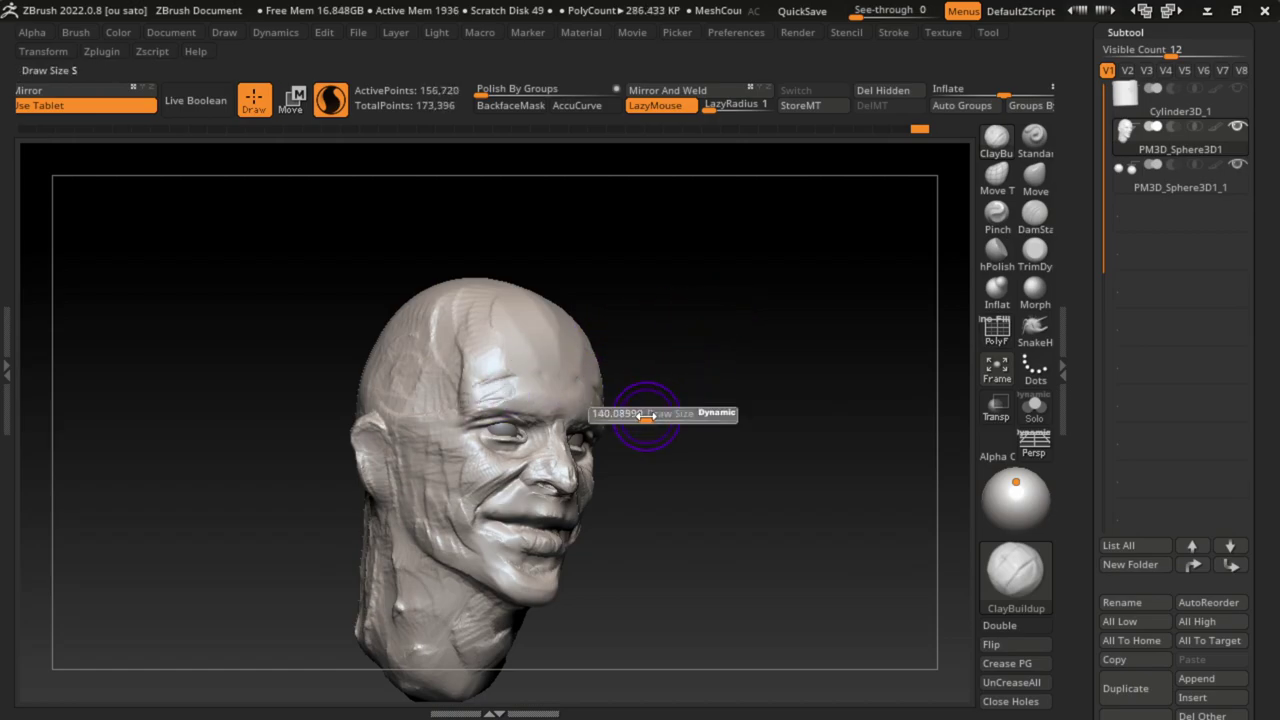
{"action": "mouse_move", "coordinate": [558, 366]}
{"action": "left_mouse_down"}
{"action": "mouse_move", "coordinate": [500, 366]}
{"action": "mouse_move", "coordinate": [592, 342]}
{"action": "left_mouse_up"}
{"action": "mouse_move", "coordinate": [551, 389]}
{"action": "left_mouse_down"}
{"action": "mouse_move", "coordinate": [575, 393]}
{"action": "mouse_move", "coordinate": [560, 375]}
{"action": "mouse_move", "coordinate": [562, 403]}
{"action": "left_mouse_up"}
Step: Adjust the brush size and add ClayBuildup volume to the cheek beside the mouth
{"action": "left_click", "coordinate": [1035, 212]}
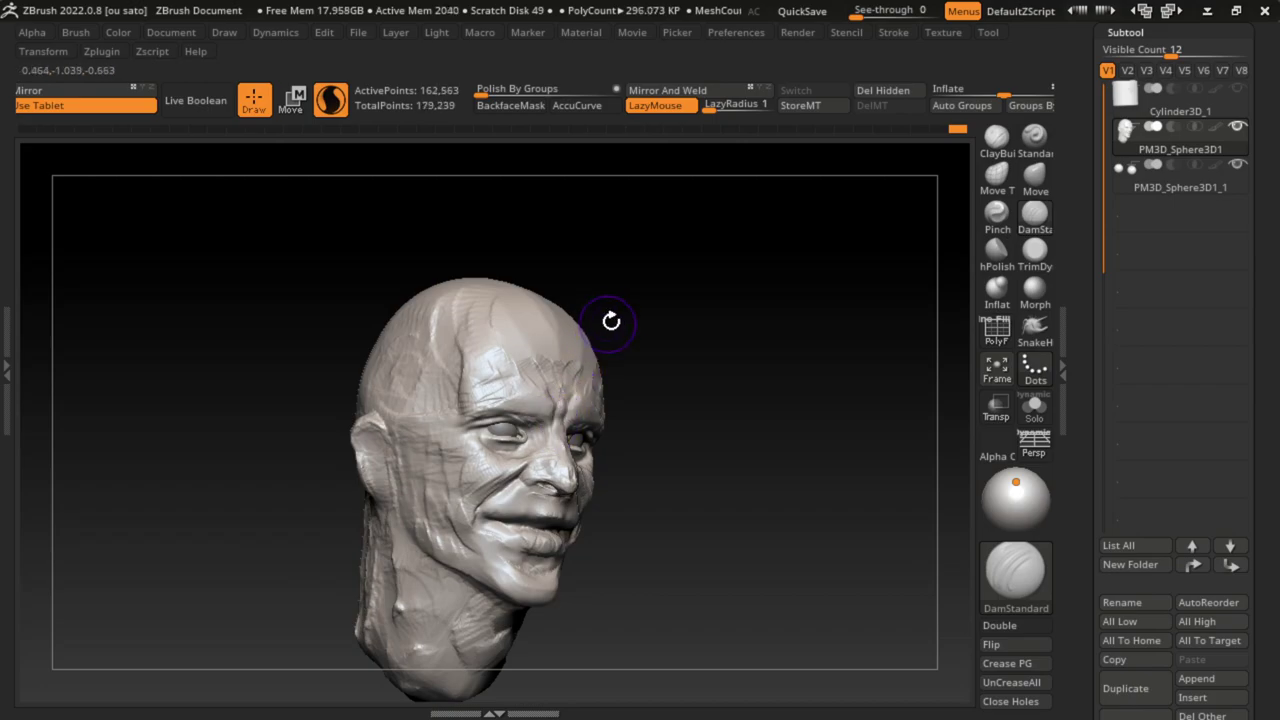
{"action": "key", "text": "s"}
{"action": "left_click_drag", "start_coordinate": [655, 447], "coordinate": [672, 447]}
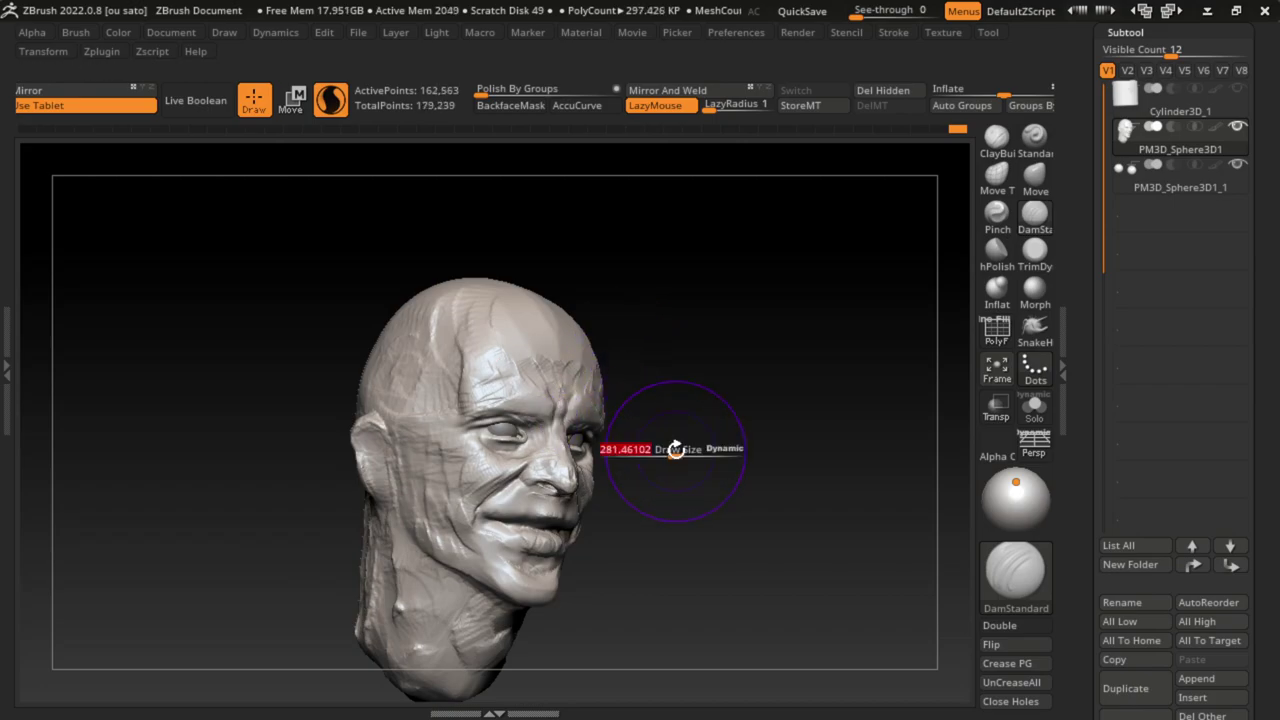
{"action": "key", "text": "s"}
{"action": "left_click_drag", "start_coordinate": [682, 559], "coordinate": [670, 559]}
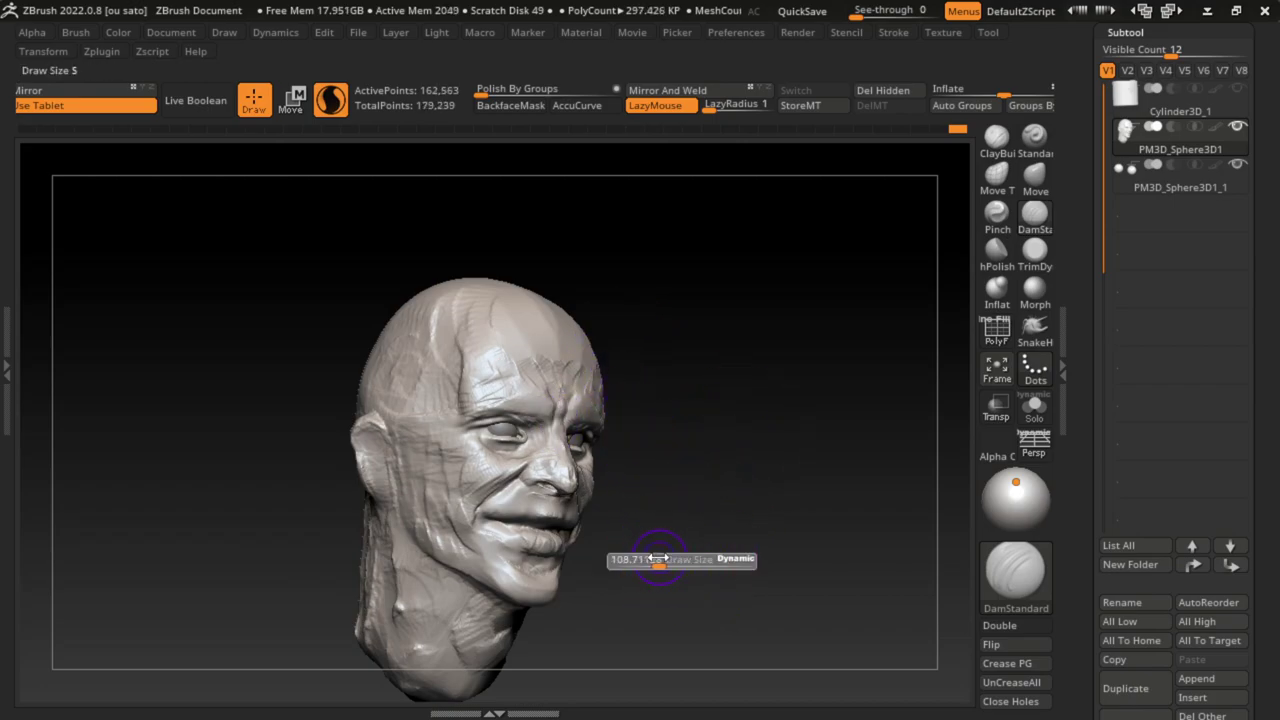
{"action": "left_click", "coordinate": [996, 136]}
{"action": "mouse_move", "coordinate": [530, 445]}
{"action": "left_mouse_down"}
{"action": "mouse_move", "coordinate": [492, 507]}
{"action": "mouse_move", "coordinate": [550, 500]}
{"action": "mouse_move", "coordinate": [545, 514]}
{"action": "mouse_move", "coordinate": [580, 537]}
{"action": "mouse_move", "coordinate": [517, 493]}
{"action": "mouse_move", "coordinate": [498, 515]}
{"action": "left_mouse_up"}
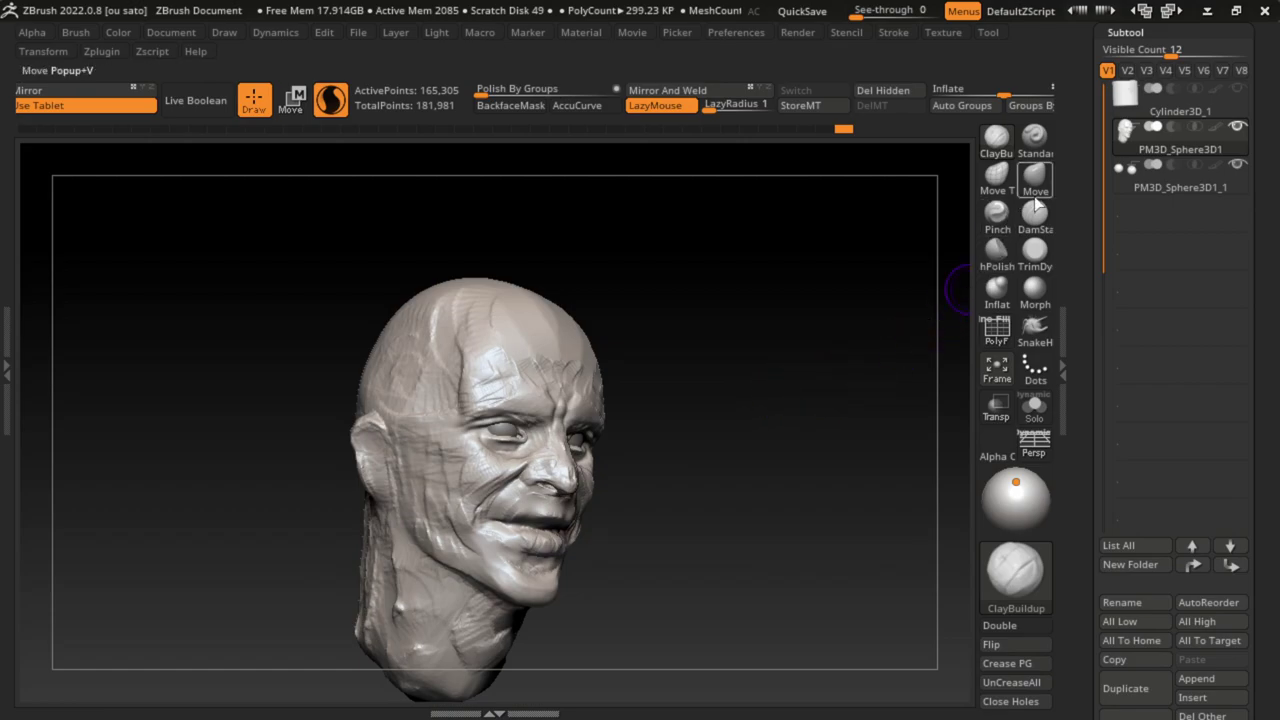
{"action": "left_click", "coordinate": [1034, 213]}
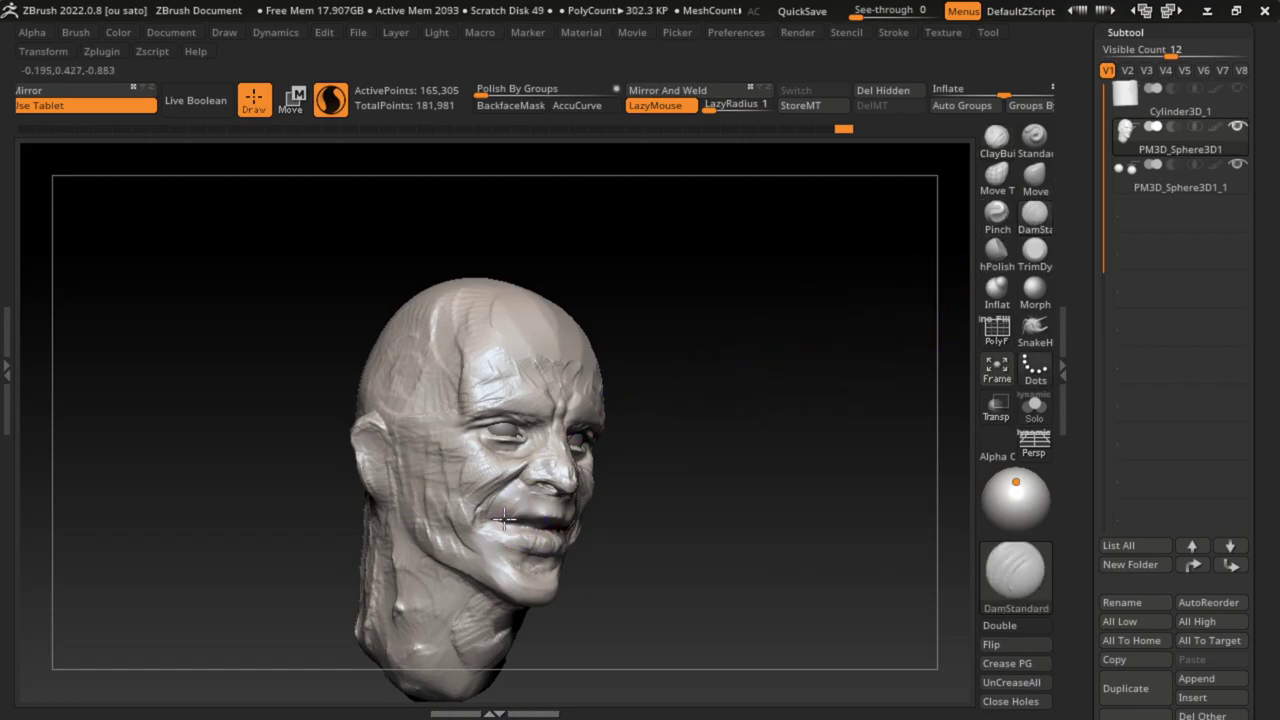
Step: Carve the line between the lips and the creases around the mouth
{"action": "left_click_drag", "start_coordinate": [504, 516], "coordinate": [598, 534]}
{"action": "right_click_drag", "start_coordinate": [640, 503], "coordinate": [766, 557], "text": "ctrl"}
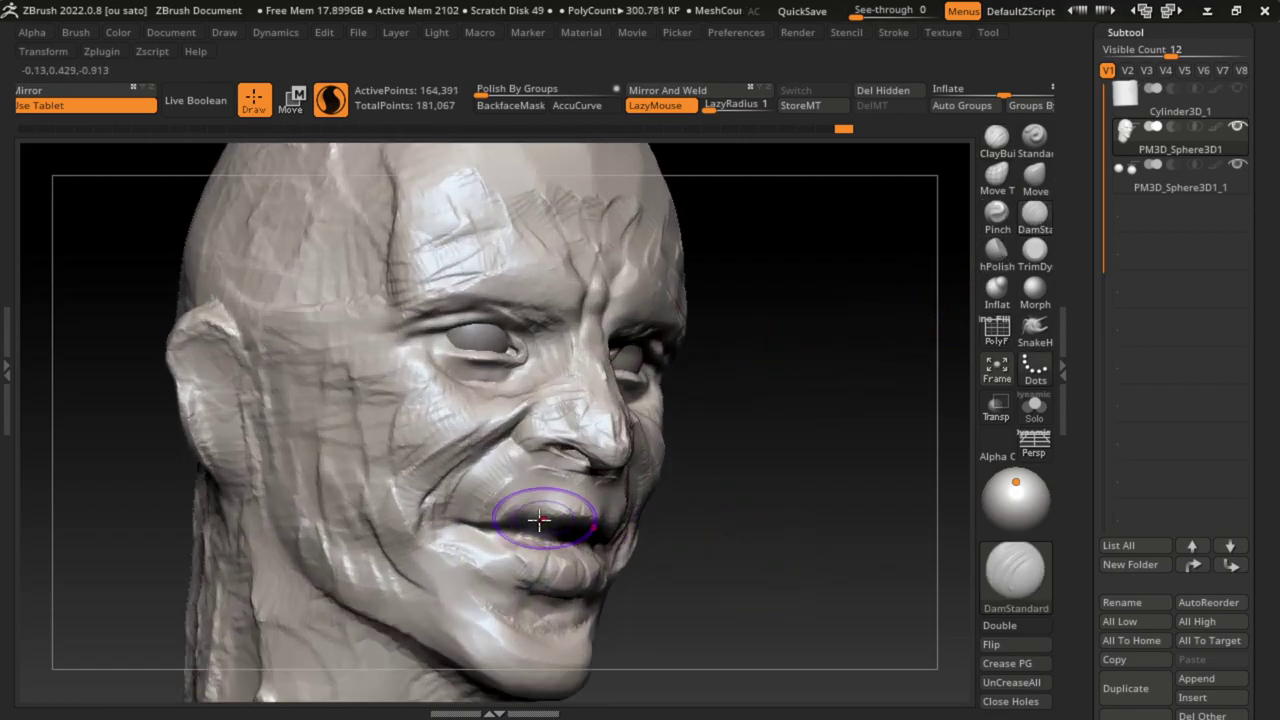
{"action": "mouse_move", "coordinate": [571, 512]}
{"action": "left_mouse_down"}
{"action": "mouse_move", "coordinate": [514, 543]}
{"action": "mouse_move", "coordinate": [590, 505]}
{"action": "mouse_move", "coordinate": [548, 506]}
{"action": "left_mouse_up"}
Step: Flatten and reshape the mouth area with the TrimDynamic brush
{"action": "left_click", "coordinate": [1038, 265]}
{"action": "left_click_drag", "start_coordinate": [794, 494], "coordinate": [711, 487]}
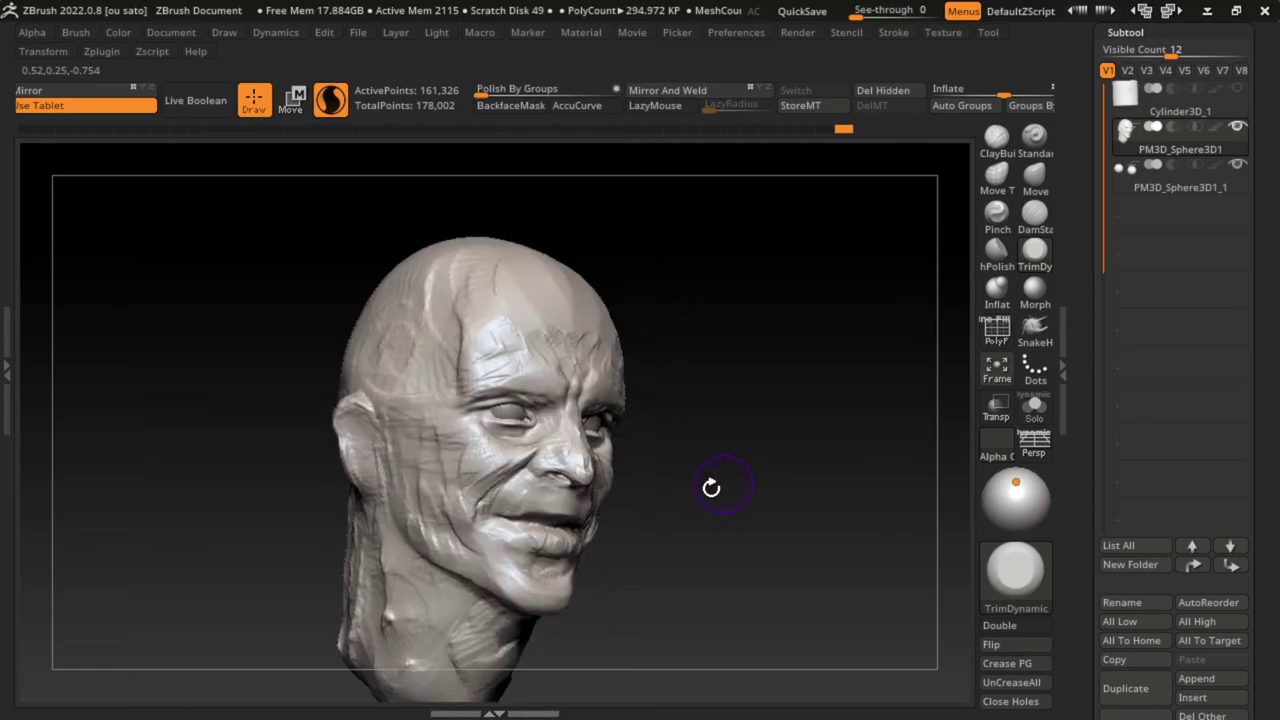
{"action": "right_click_drag", "start_coordinate": [711, 487], "coordinate": [720, 514], "text": "ctrl"}
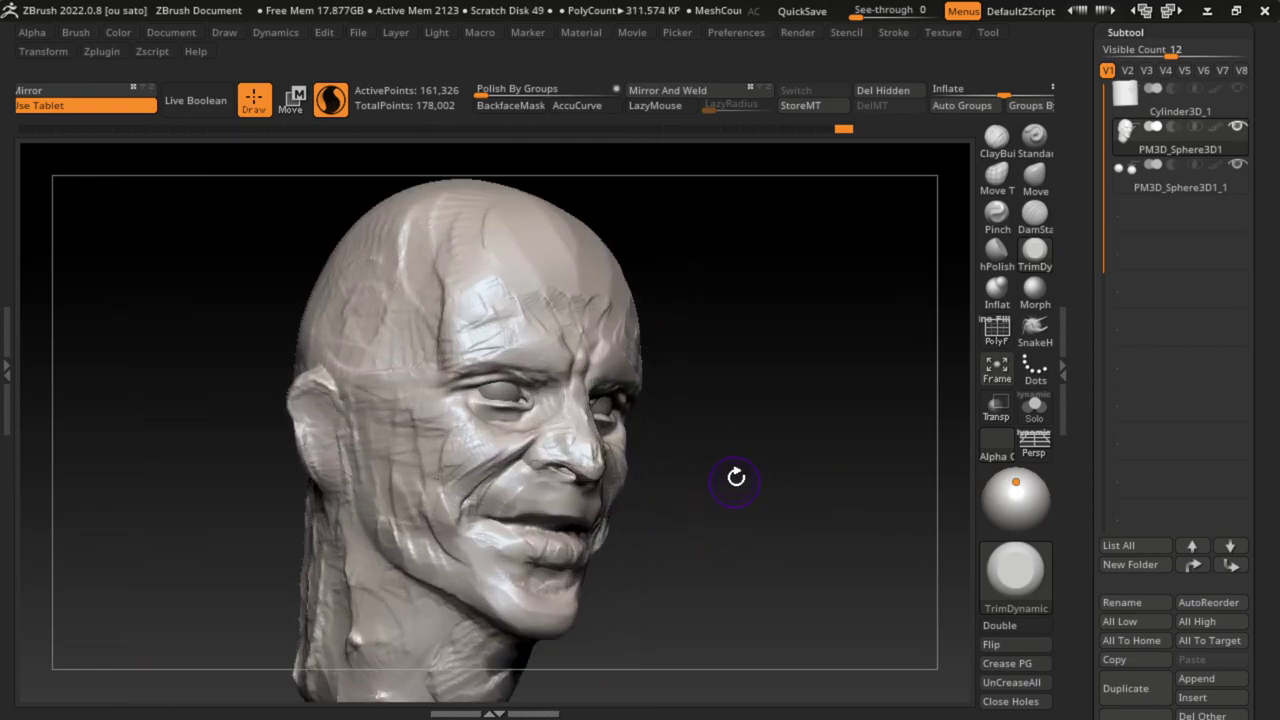
{"action": "left_click_drag", "start_coordinate": [566, 516], "coordinate": [538, 513]}
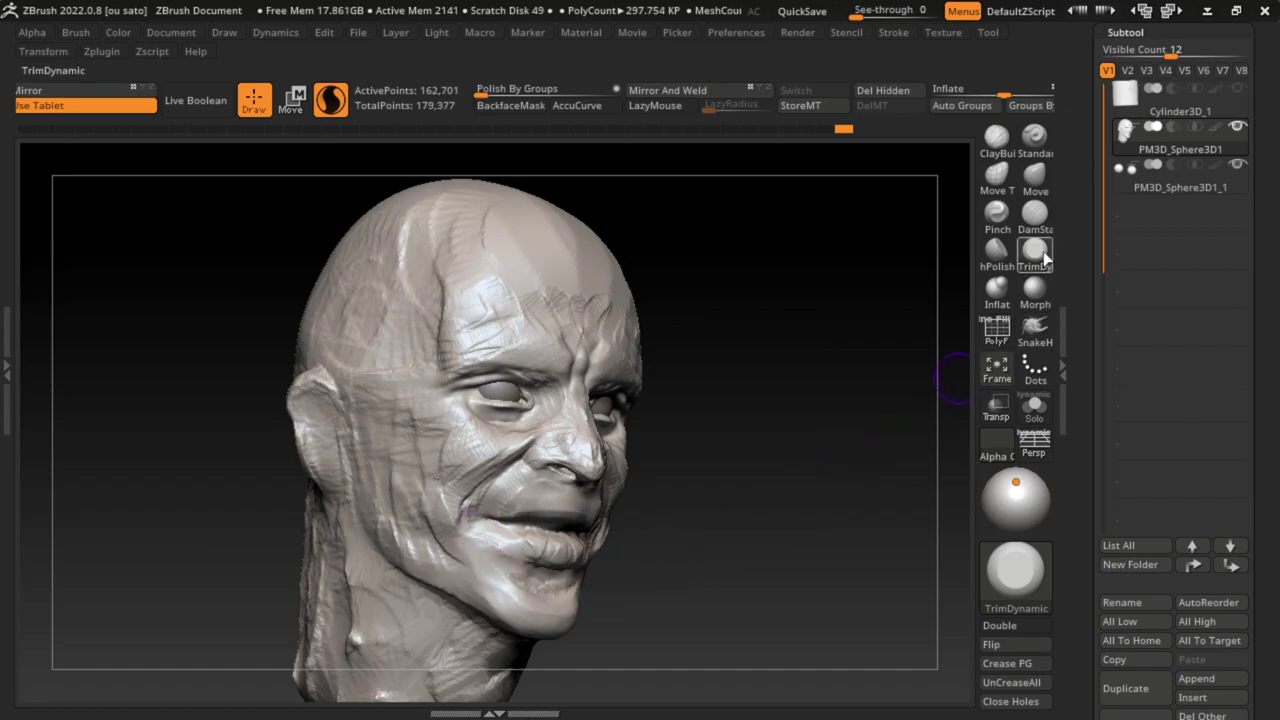
Step: Shrink the Move brush, then check the lips from front, profile and three-quarter views
{"action": "left_click", "coordinate": [1035, 180]}
{"action": "key", "text": "s"}
{"action": "left_click_drag", "start_coordinate": [729, 480], "coordinate": [720, 483]}
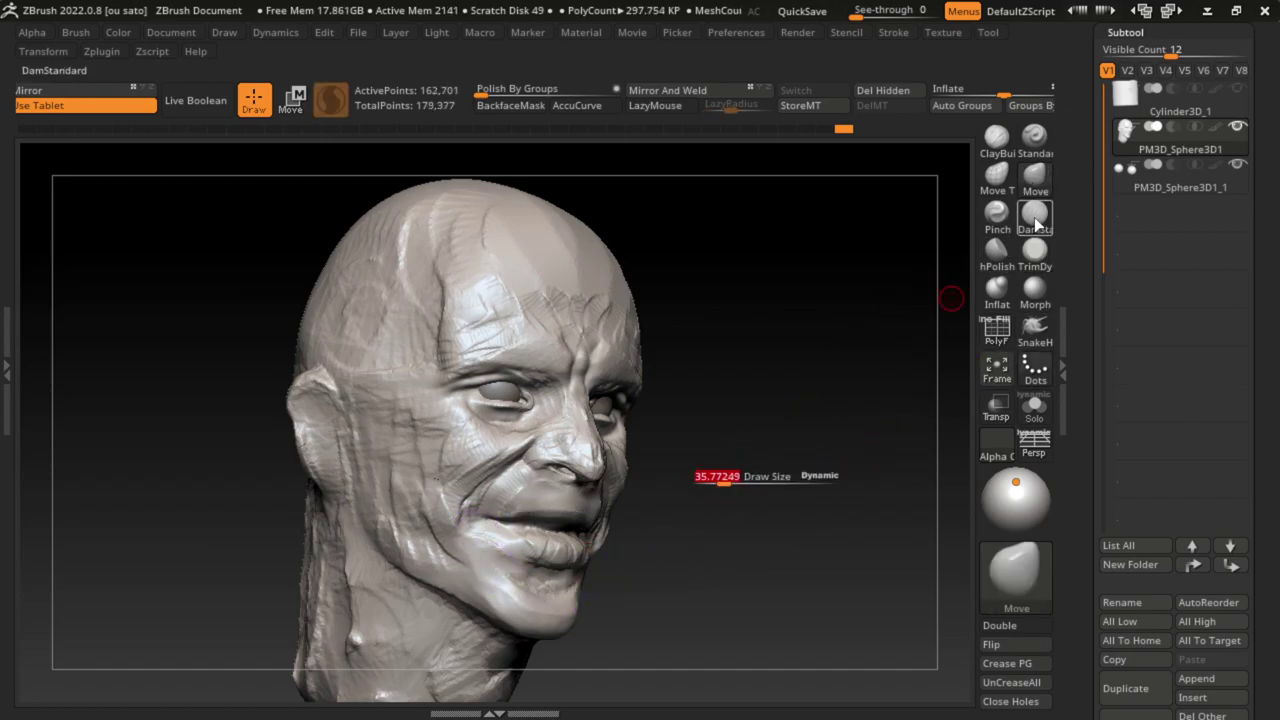
{"action": "left_click", "coordinate": [1035, 137]}
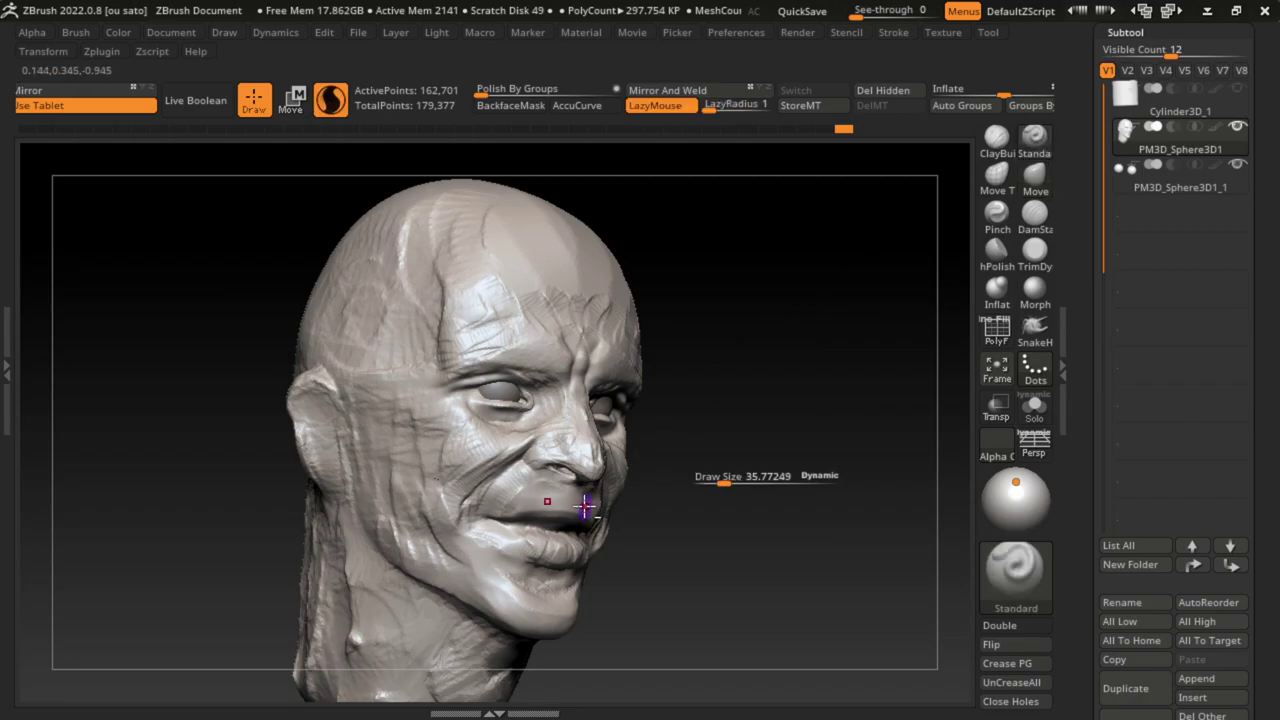
{"action": "left_click_drag", "start_coordinate": [737, 438], "coordinate": [566, 511], "text": "shift"}
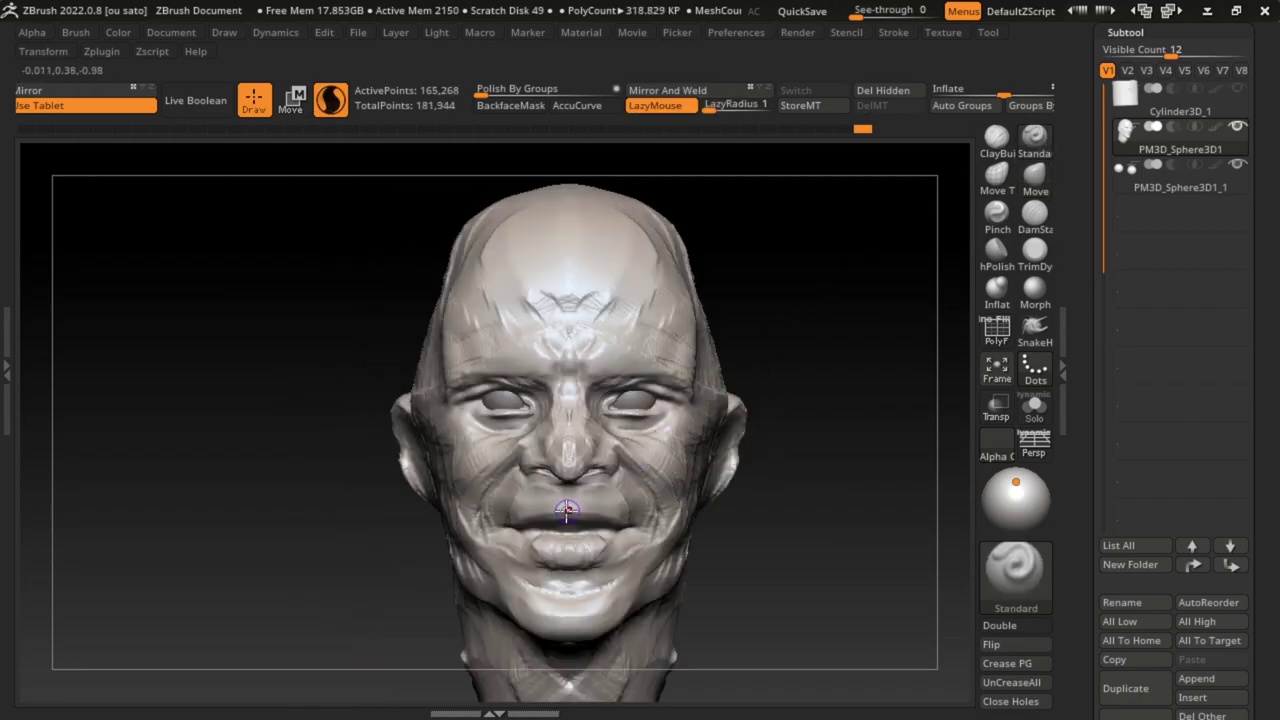
{"action": "left_click", "coordinate": [1034, 212]}
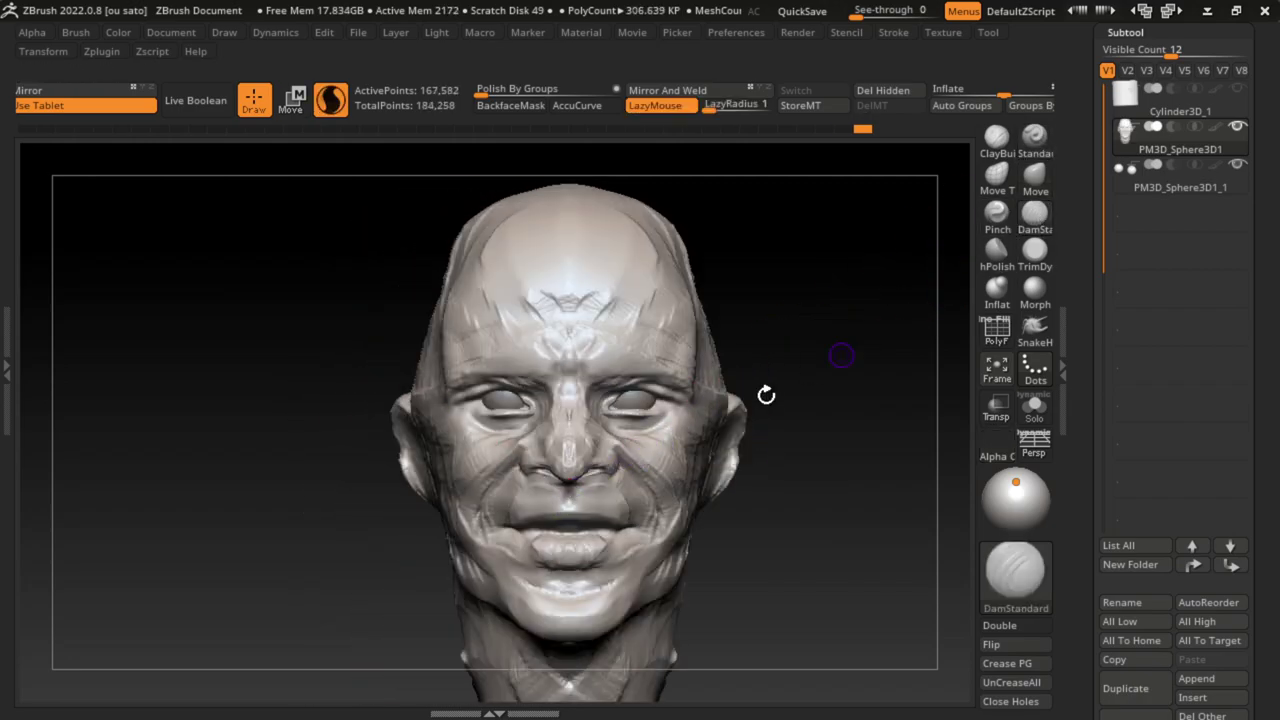
{"action": "right_click_drag", "start_coordinate": [657, 514], "coordinate": [801, 585], "text": "ctrl"}
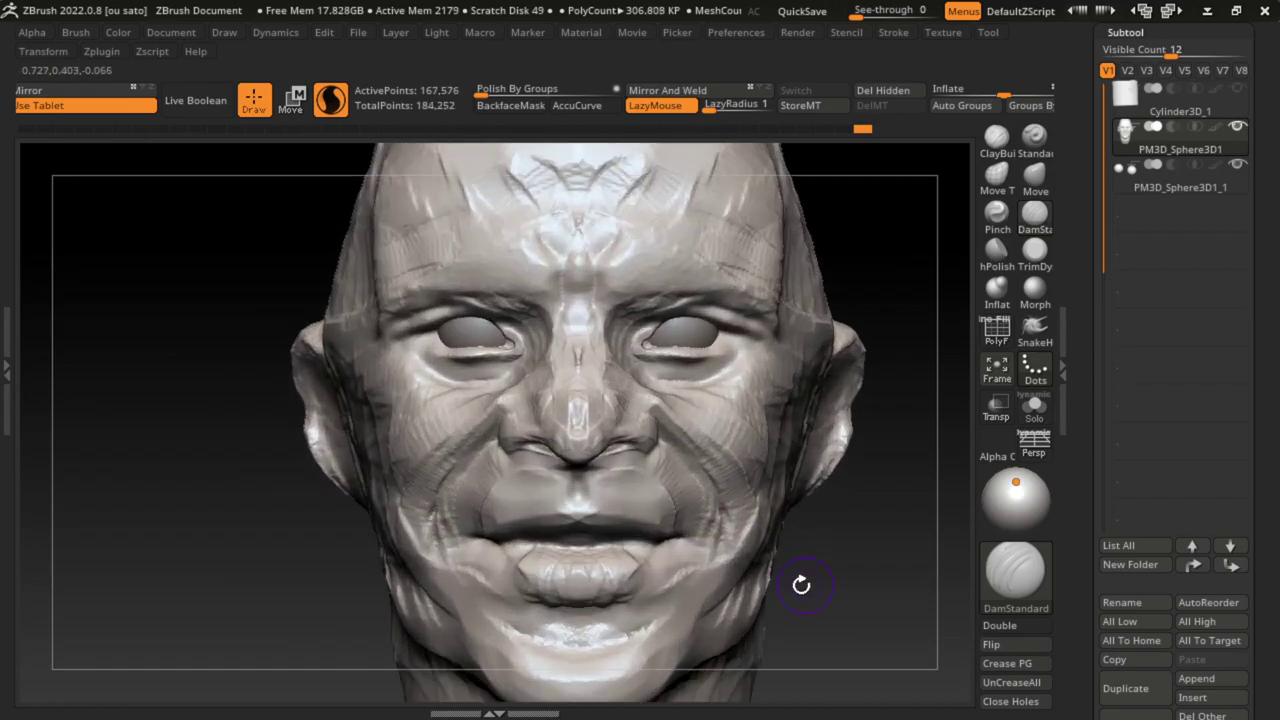
{"action": "right_click_drag", "start_coordinate": [646, 506], "coordinate": [606, 561]}
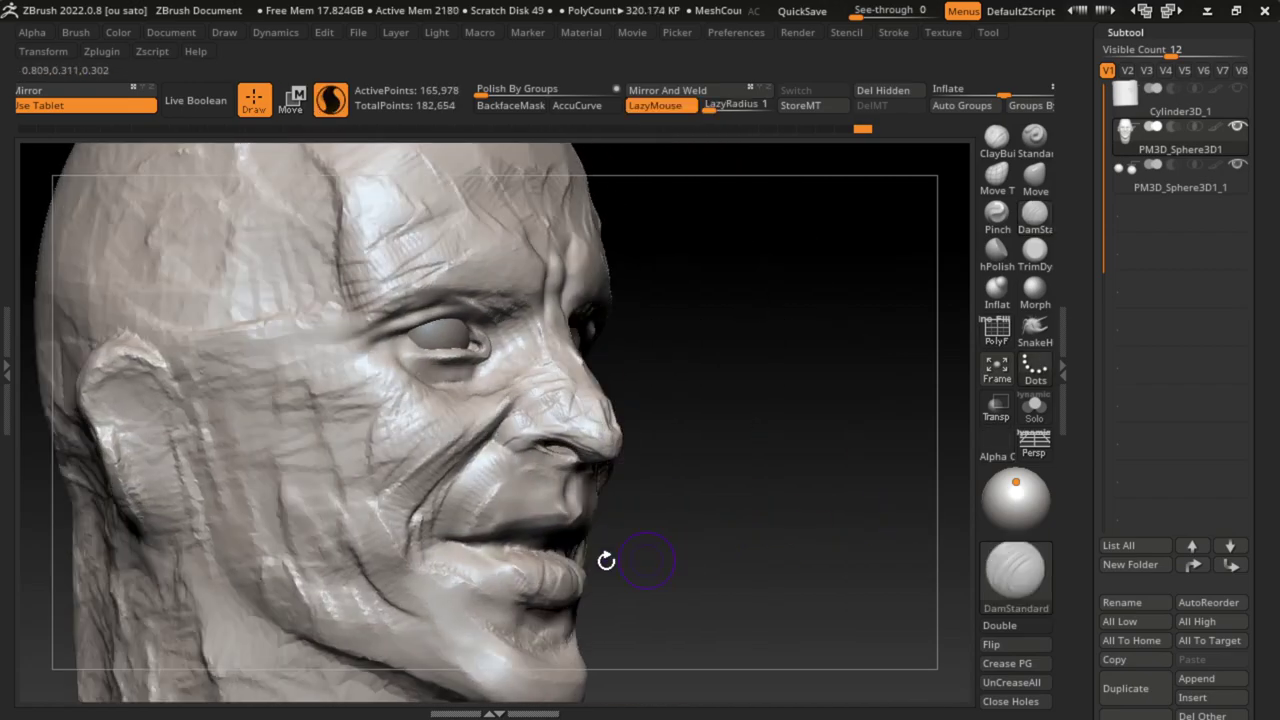
{"action": "right_click_drag", "start_coordinate": [766, 575], "coordinate": [669, 501], "text": "ctrl"}
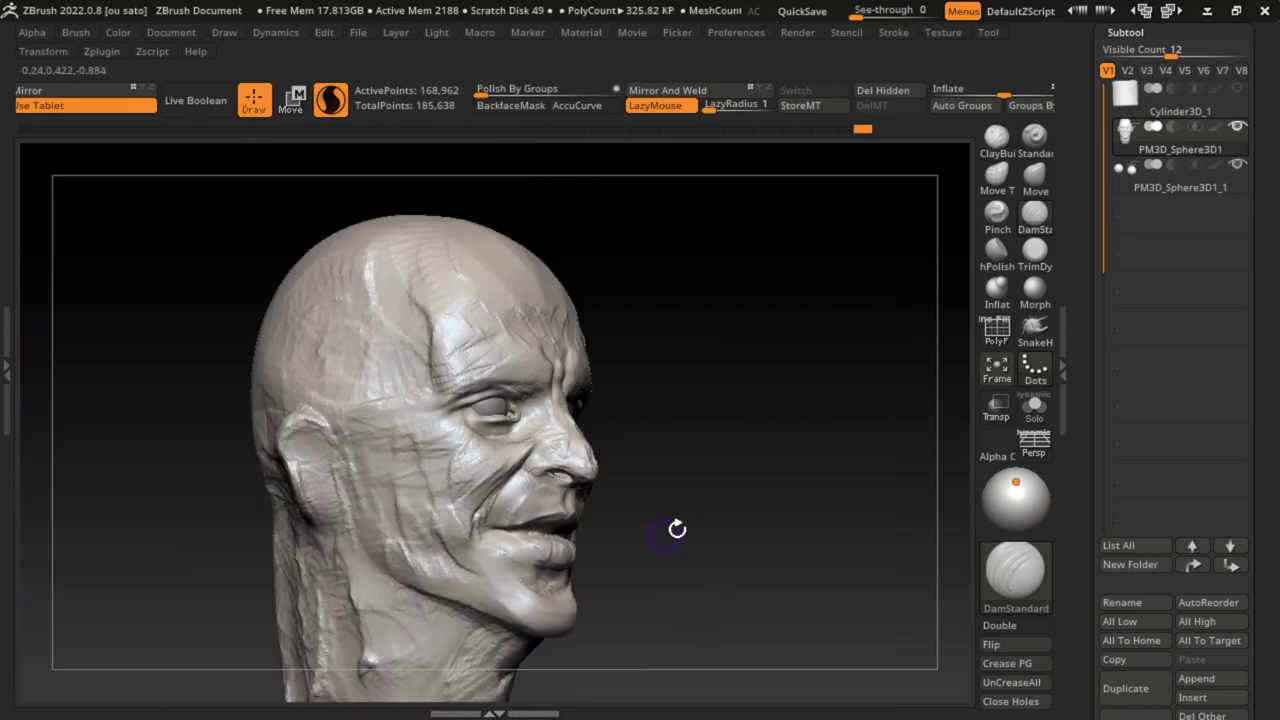
{"action": "right_click_drag", "start_coordinate": [560, 640], "coordinate": [414, 674]}
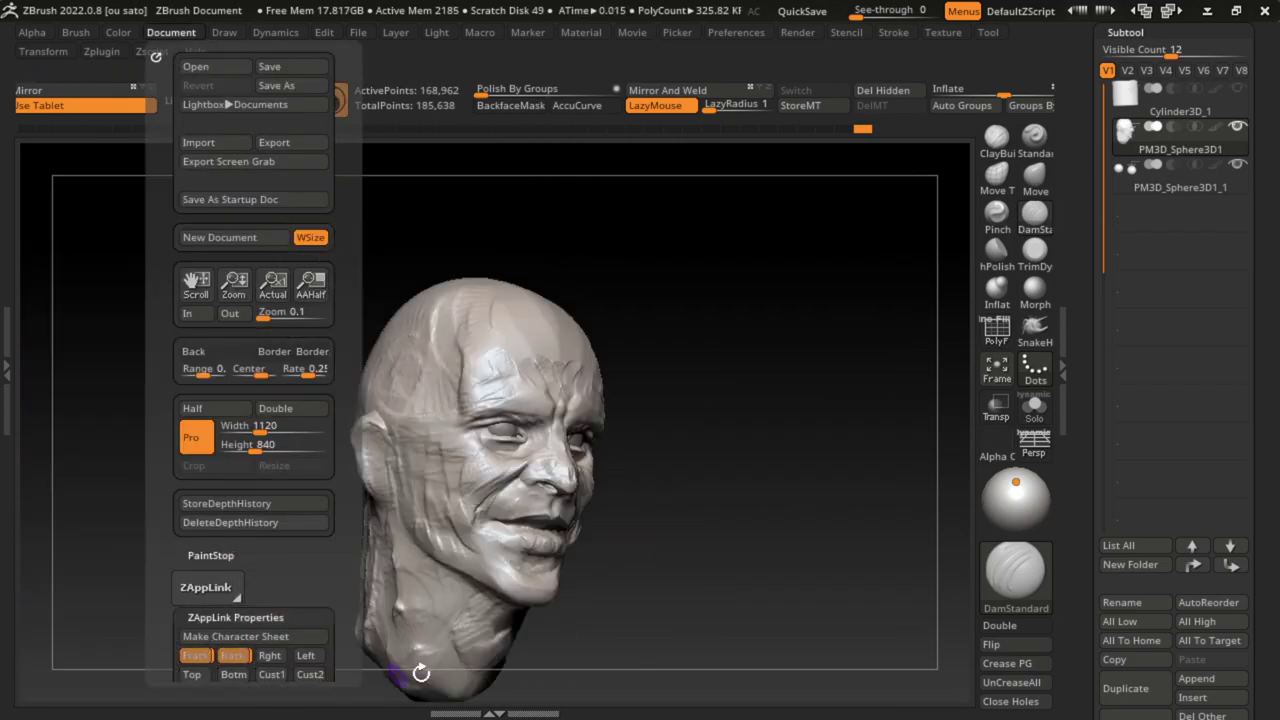
{"action": "right_click_drag", "start_coordinate": [649, 545], "coordinate": [608, 571], "text": "ctrl"}
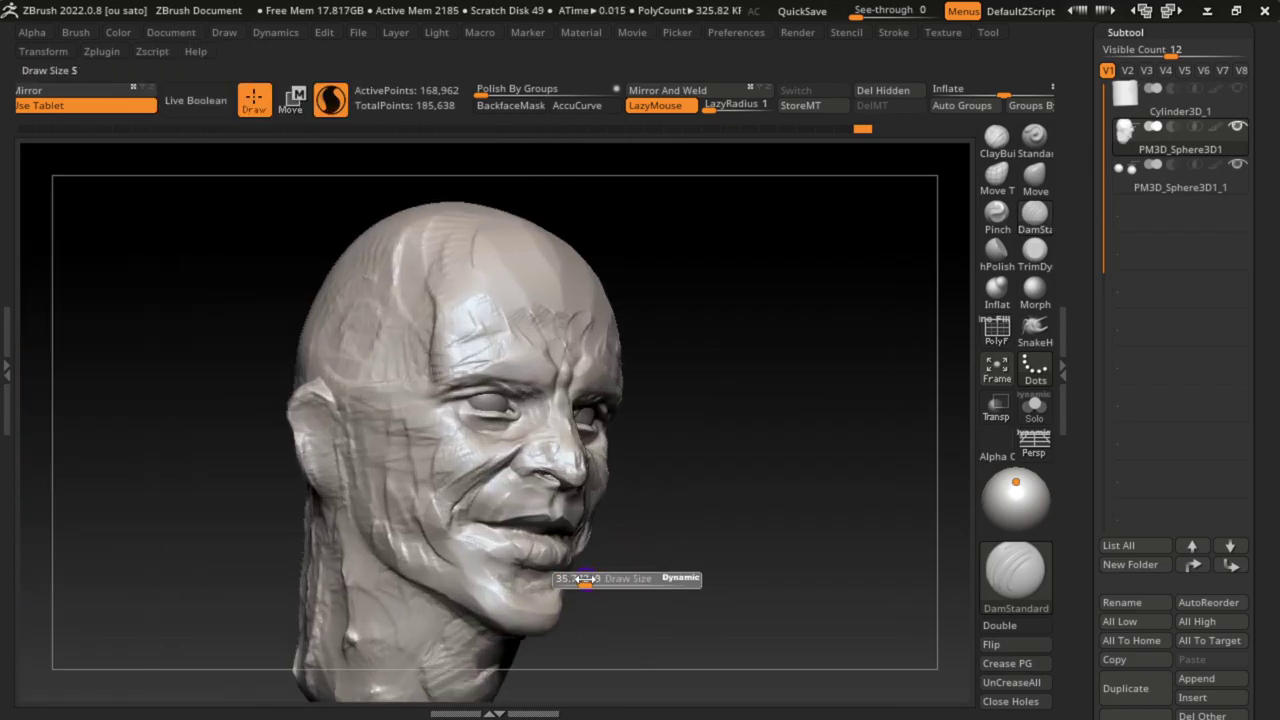
Step: Build up the lip with Standard, then flatten the lower lip with TrimDynamic
{"action": "key", "text": "b"}
{"action": "key", "text": "s"}
{"action": "key", "text": "t"}
{"action": "left_click_drag", "start_coordinate": [489, 543], "coordinate": [479, 541]}
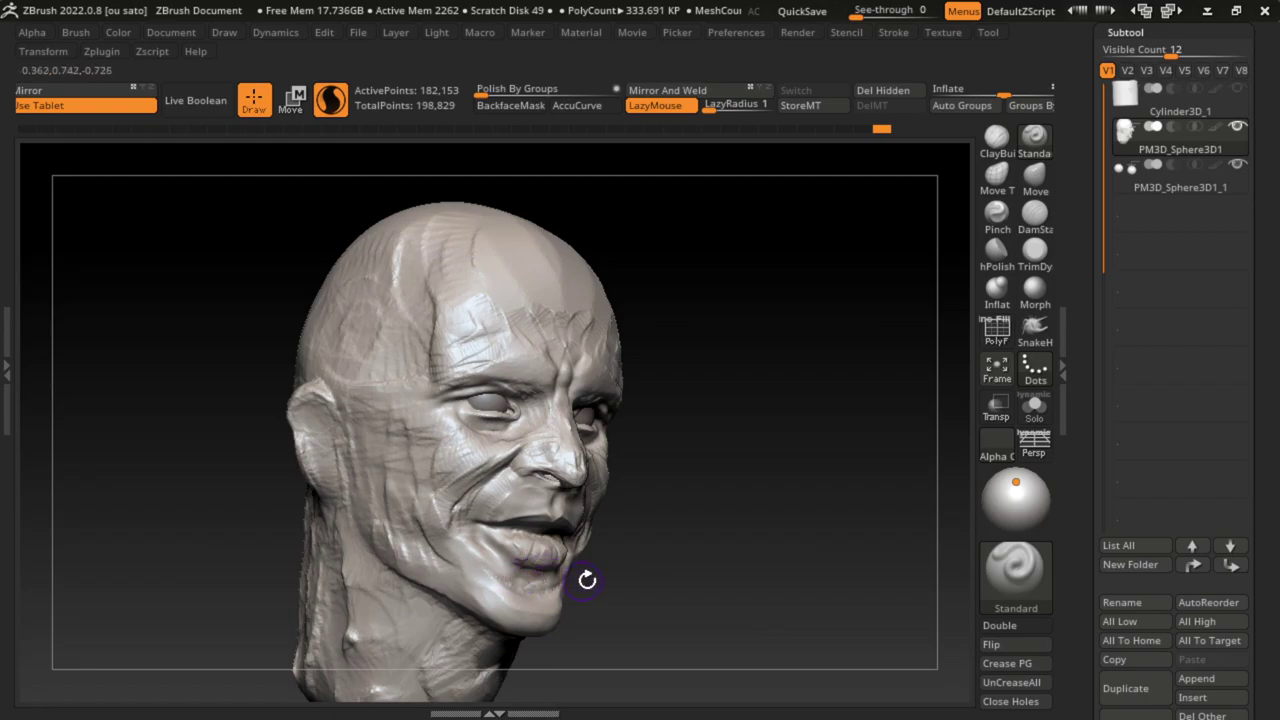
{"action": "key", "text": "b"}
{"action": "key", "text": "t"}
{"action": "key", "text": "d"}
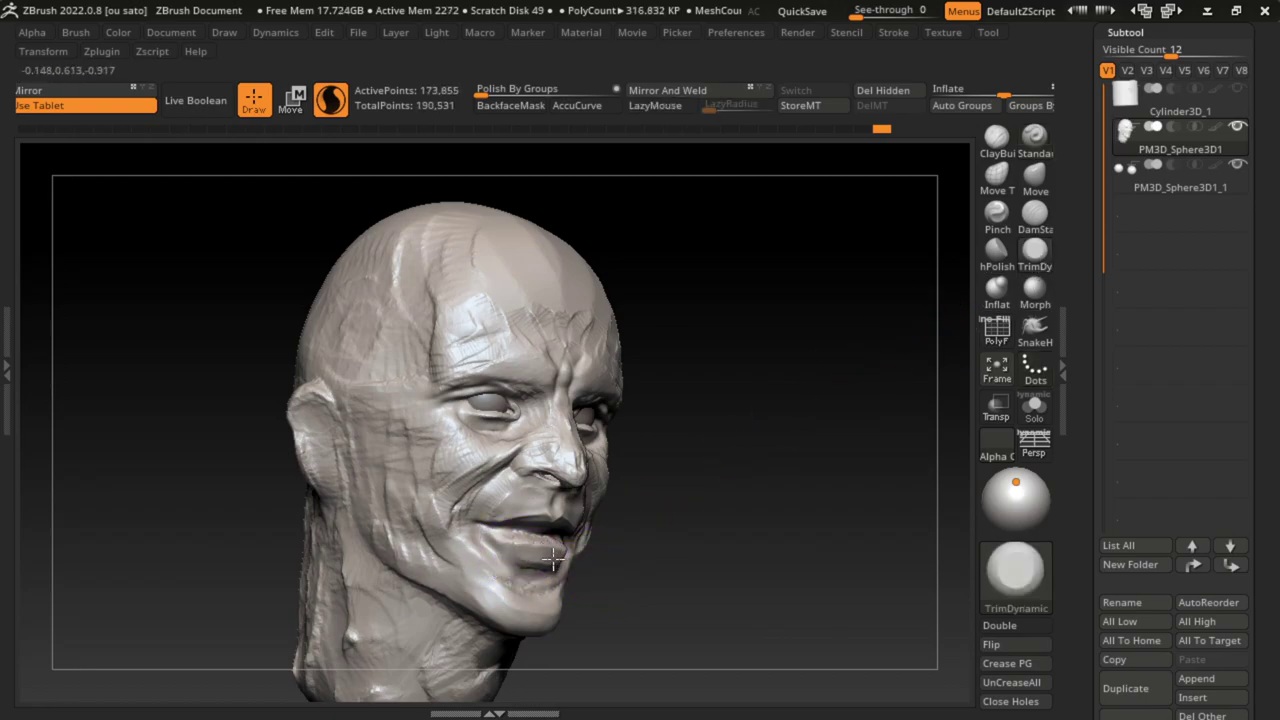
{"action": "left_click_drag", "start_coordinate": [543, 571], "coordinate": [446, 542]}
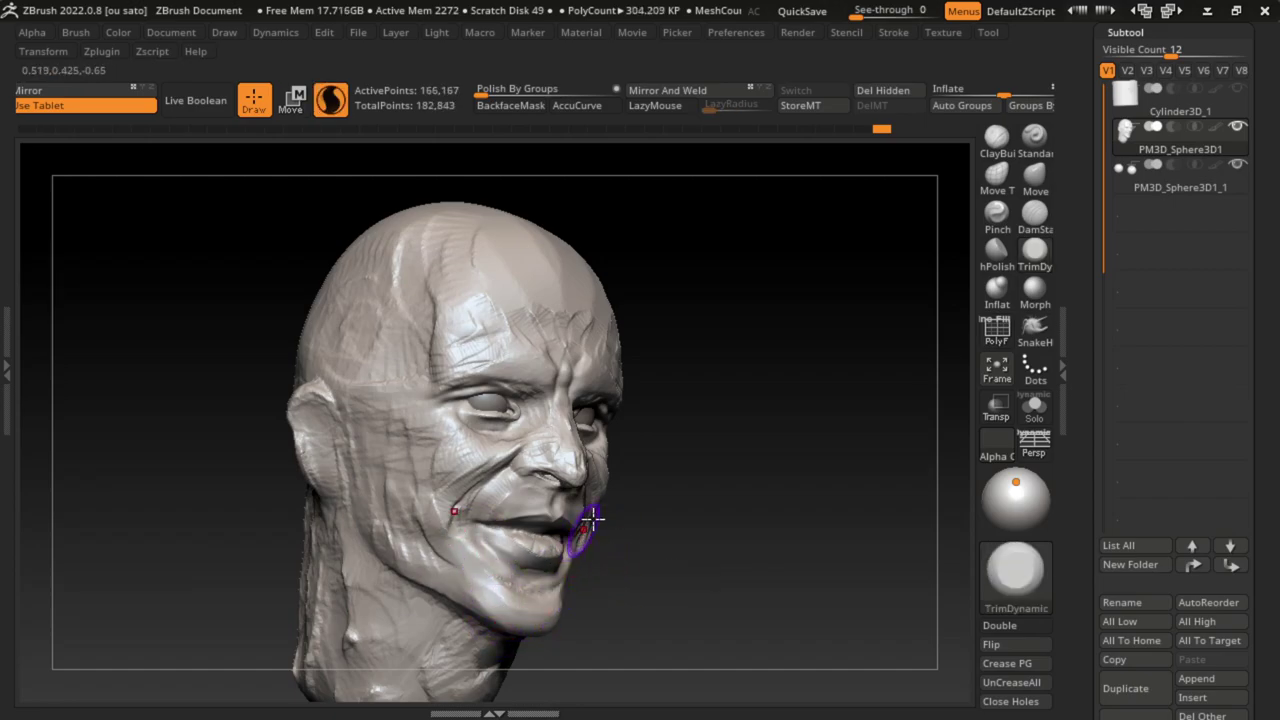
Step: Build up clay from the chin to the mouth corner and enlarge the brush
{"action": "left_click", "coordinate": [1000, 142]}
{"action": "mouse_move", "coordinate": [512, 608]}
{"action": "left_mouse_down"}
{"action": "mouse_move", "coordinate": [486, 571]}
{"action": "mouse_move", "coordinate": [480, 523]}
{"action": "mouse_move", "coordinate": [469, 543]}
{"action": "mouse_move", "coordinate": [489, 561]}
{"action": "mouse_move", "coordinate": [537, 505]}
{"action": "left_mouse_up"}
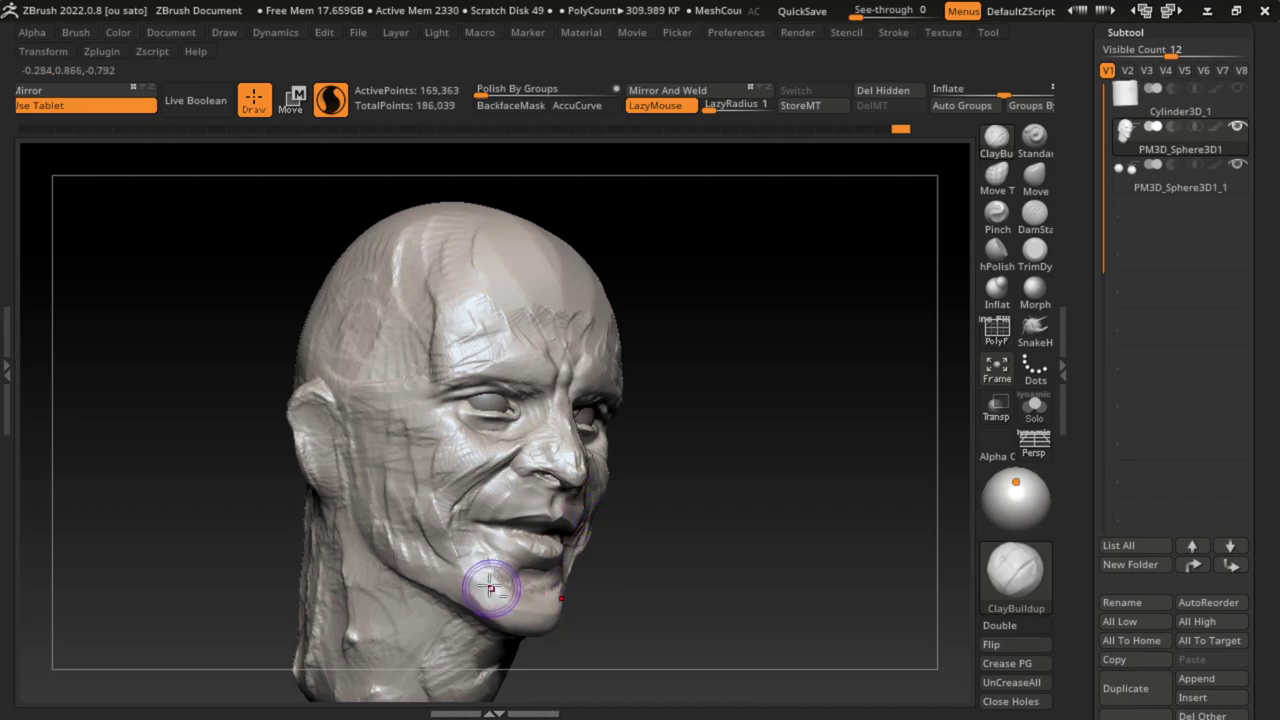
{"action": "left_click_drag", "start_coordinate": [491, 588], "coordinate": [486, 571]}
{"action": "mouse_move", "coordinate": [537, 606]}
{"action": "left_mouse_down"}
{"action": "mouse_move", "coordinate": [523, 614]}
{"action": "mouse_move", "coordinate": [539, 577]}
{"action": "mouse_move", "coordinate": [530, 600]}
{"action": "mouse_move", "coordinate": [524, 577]}
{"action": "mouse_move", "coordinate": [512, 622]}
{"action": "left_mouse_up"}
{"action": "key", "text": "s"}
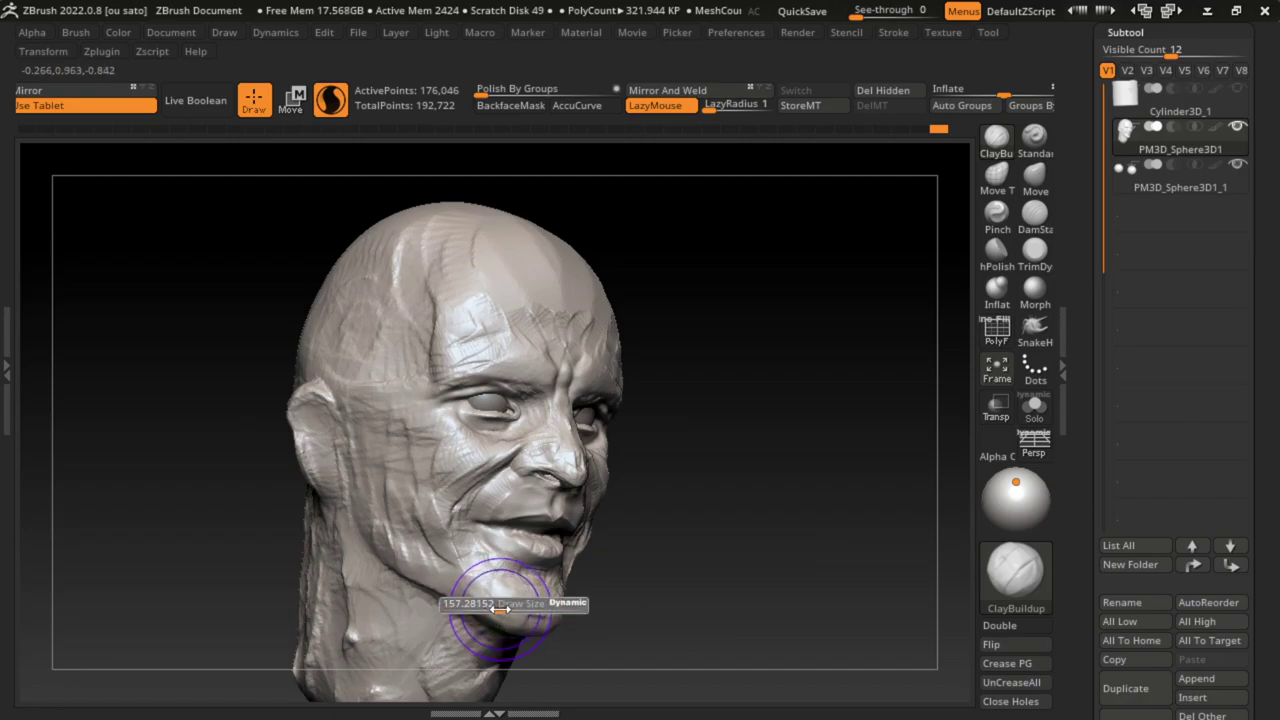
Step: Flatten the cheek and jaw, then add clay along the jaw and nasolabial fold
{"action": "left_click", "coordinate": [1034, 252]}
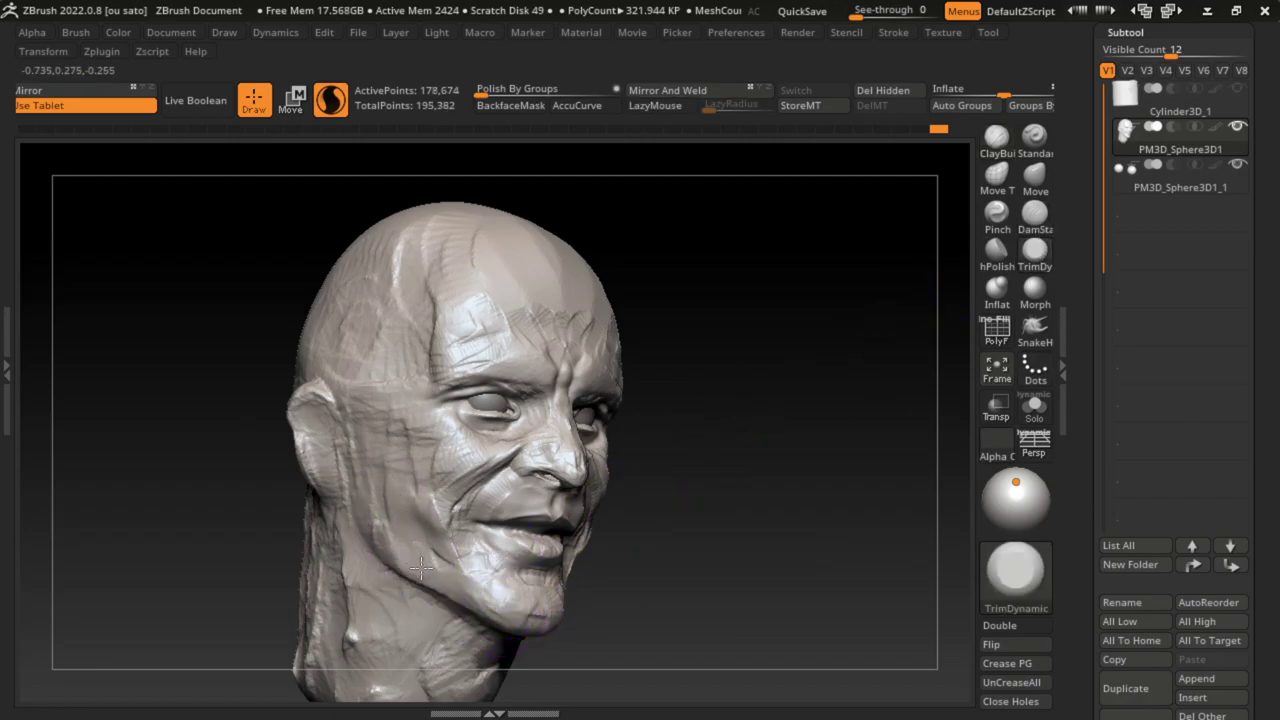
{"action": "mouse_move", "coordinate": [460, 620]}
{"action": "left_mouse_down"}
{"action": "mouse_move", "coordinate": [400, 545]}
{"action": "mouse_move", "coordinate": [456, 622]}
{"action": "left_mouse_up"}
{"action": "left_click", "coordinate": [996, 136]}
{"action": "mouse_move", "coordinate": [455, 570]}
{"action": "left_mouse_down"}
{"action": "mouse_move", "coordinate": [524, 677]}
{"action": "mouse_move", "coordinate": [466, 543]}
{"action": "mouse_move", "coordinate": [428, 528]}
{"action": "mouse_move", "coordinate": [453, 533]}
{"action": "mouse_move", "coordinate": [490, 600]}
{"action": "left_mouse_up"}
{"action": "mouse_move", "coordinate": [457, 528]}
{"action": "left_mouse_down"}
{"action": "mouse_move", "coordinate": [443, 486]}
{"action": "mouse_move", "coordinate": [461, 478]}
{"action": "mouse_move", "coordinate": [429, 523]}
{"action": "mouse_move", "coordinate": [428, 420]}
{"action": "mouse_move", "coordinate": [405, 430]}
{"action": "mouse_move", "coordinate": [413, 466]}
{"action": "left_mouse_up"}
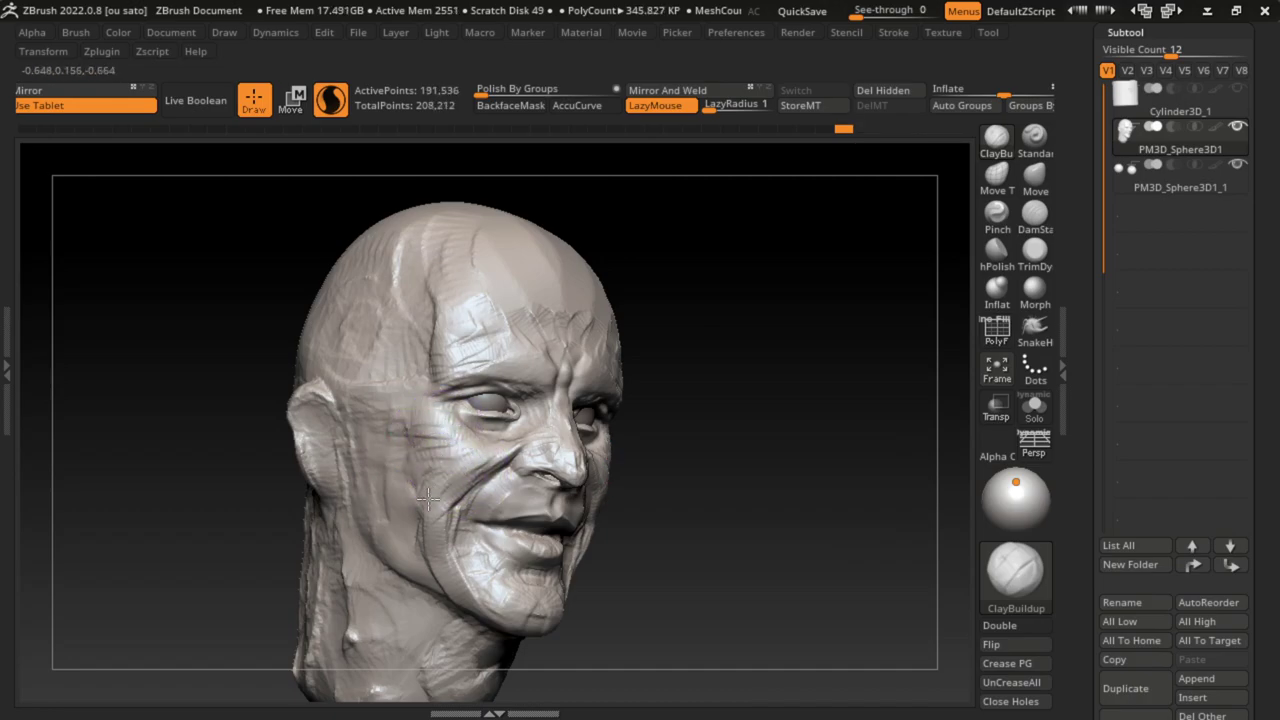
Step: Sculpt the cheek beside the nose and below the eye, undoing one stroke
{"action": "left_click_drag", "start_coordinate": [557, 457], "coordinate": [555, 380]}
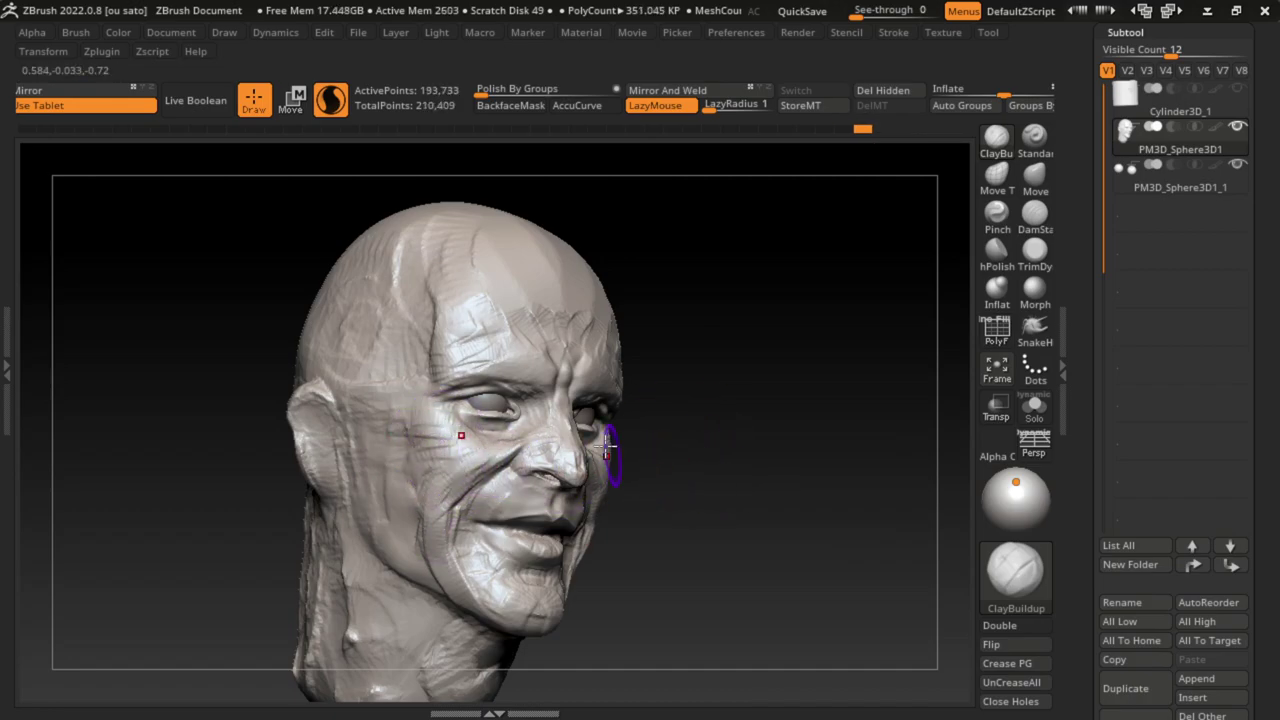
{"action": "mouse_move", "coordinate": [607, 447]}
{"action": "left_mouse_down"}
{"action": "mouse_move", "coordinate": [465, 445]}
{"action": "mouse_move", "coordinate": [451, 423]}
{"action": "left_mouse_up"}
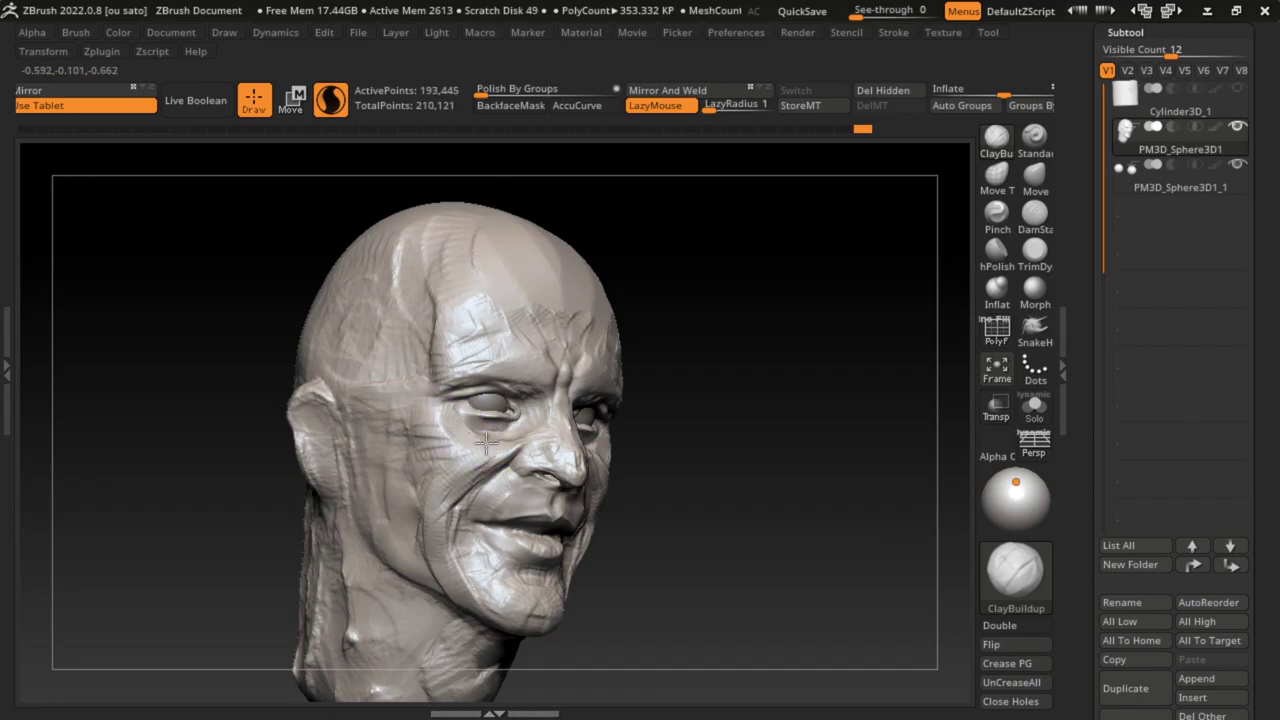
{"action": "key", "text": "ctrl+z"}
{"action": "mouse_move", "coordinate": [690, 512]}
{"action": "left_mouse_down"}
{"action": "mouse_move", "coordinate": [701, 455]}
{"action": "mouse_move", "coordinate": [703, 470]}
{"action": "left_mouse_up"}
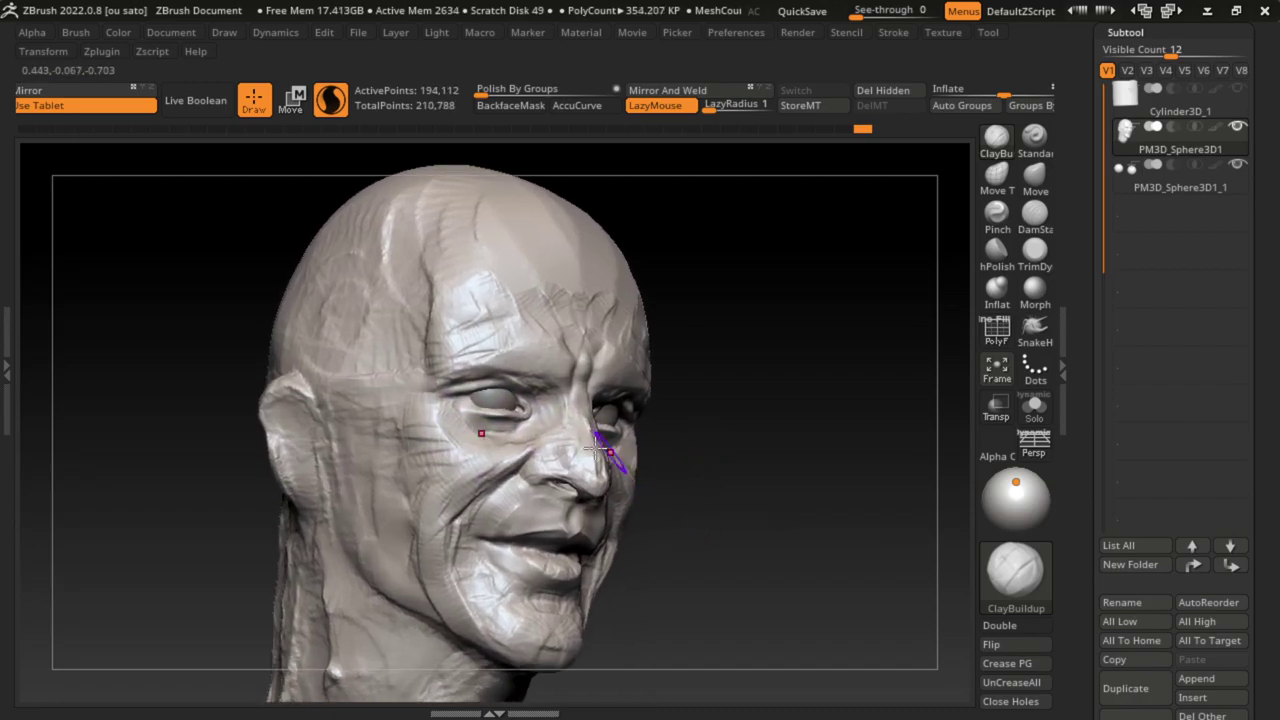
Step: Sculpt around the left eye with the Standard brush
{"action": "key", "text": "b"}
{"action": "key", "text": "m"}
{"action": "key", "text": "v"}
{"action": "key", "text": "b"}
{"action": "key", "text": "s"}
{"action": "key", "text": "t"}
{"action": "key", "text": "l"}
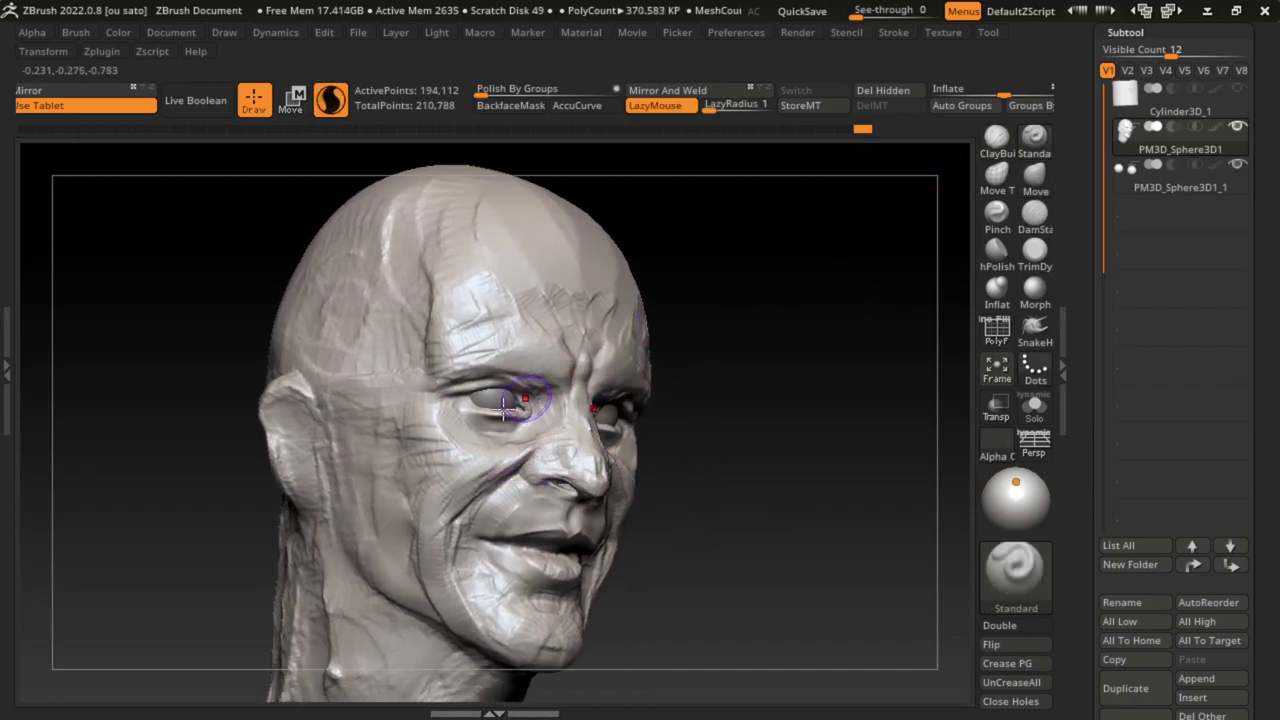
{"action": "left_click_drag", "start_coordinate": [506, 392], "coordinate": [466, 446]}
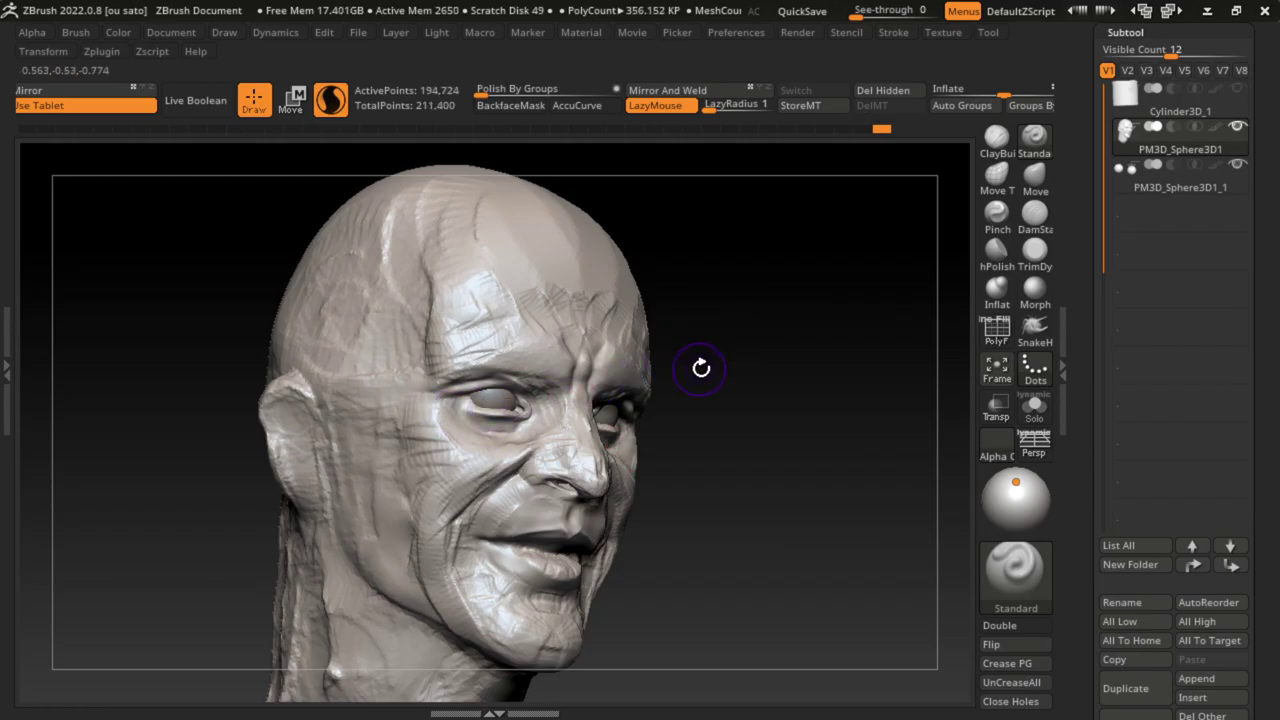
{"action": "scroll", "coordinate": [700, 366], "scroll_direction": "up", "scroll_amount": 2}
Step: Carve creases around the left eyelids with DamStandard
{"action": "key", "text": "b"}
{"action": "key", "text": "d"}
{"action": "key", "text": "s"}
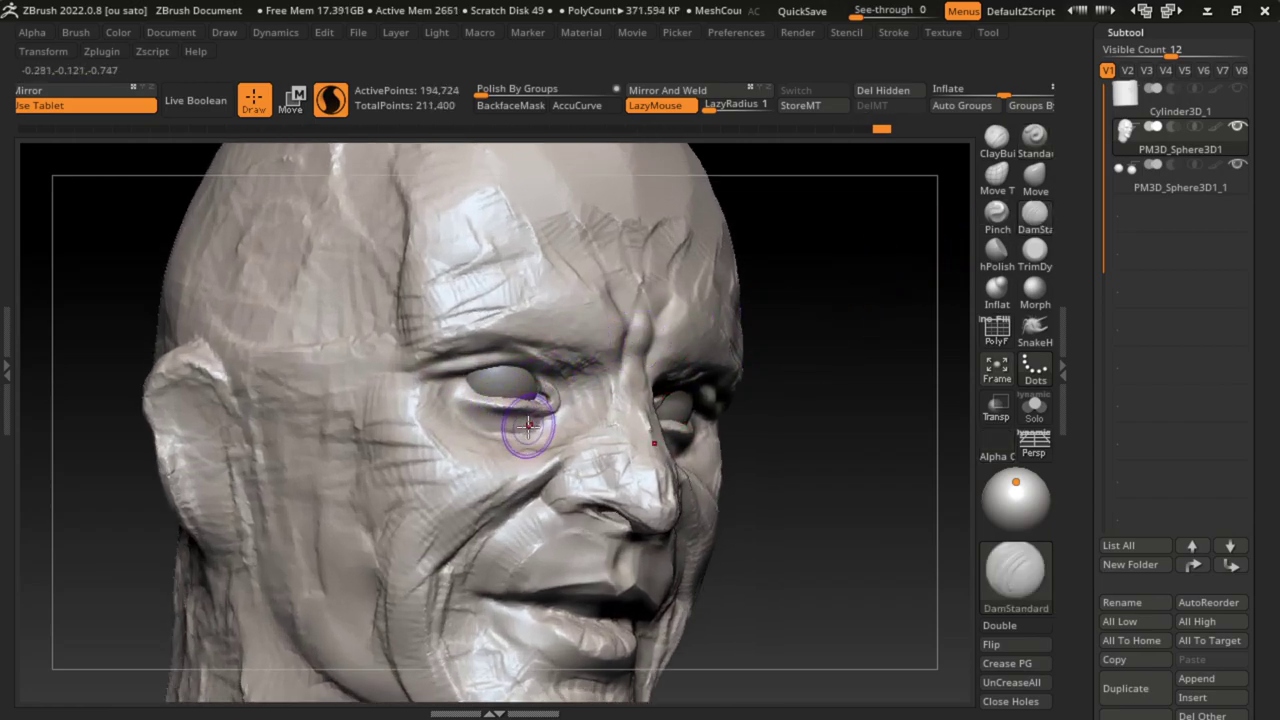
{"action": "mouse_move", "coordinate": [530, 395]}
{"action": "left_mouse_down"}
{"action": "mouse_move", "coordinate": [455, 395]}
{"action": "mouse_move", "coordinate": [488, 360]}
{"action": "mouse_move", "coordinate": [430, 363]}
{"action": "left_mouse_up"}
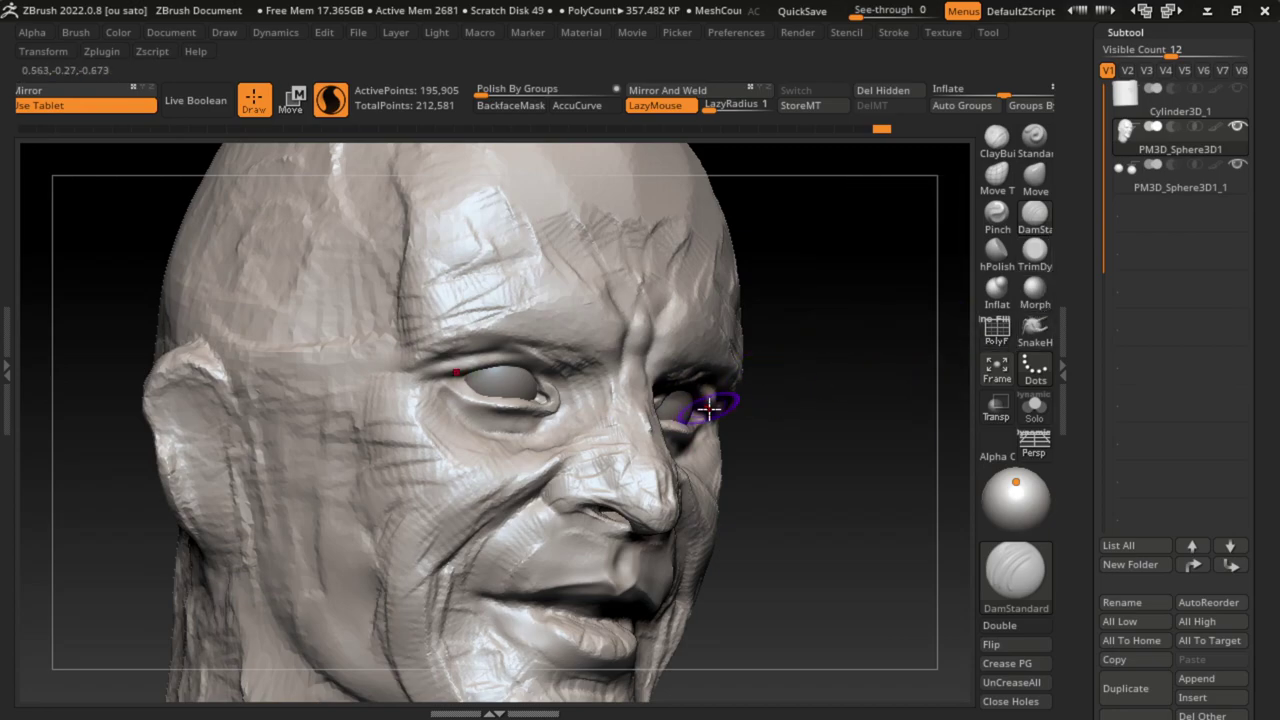
Step: Snap the head to a front view and mask a band across the brow
{"action": "left_click_drag", "start_coordinate": [829, 390], "coordinate": [443, 343], "text": "shift"}
{"action": "left_click_drag", "start_coordinate": [268, 241], "coordinate": [838, 378], "text": "ctrl"}
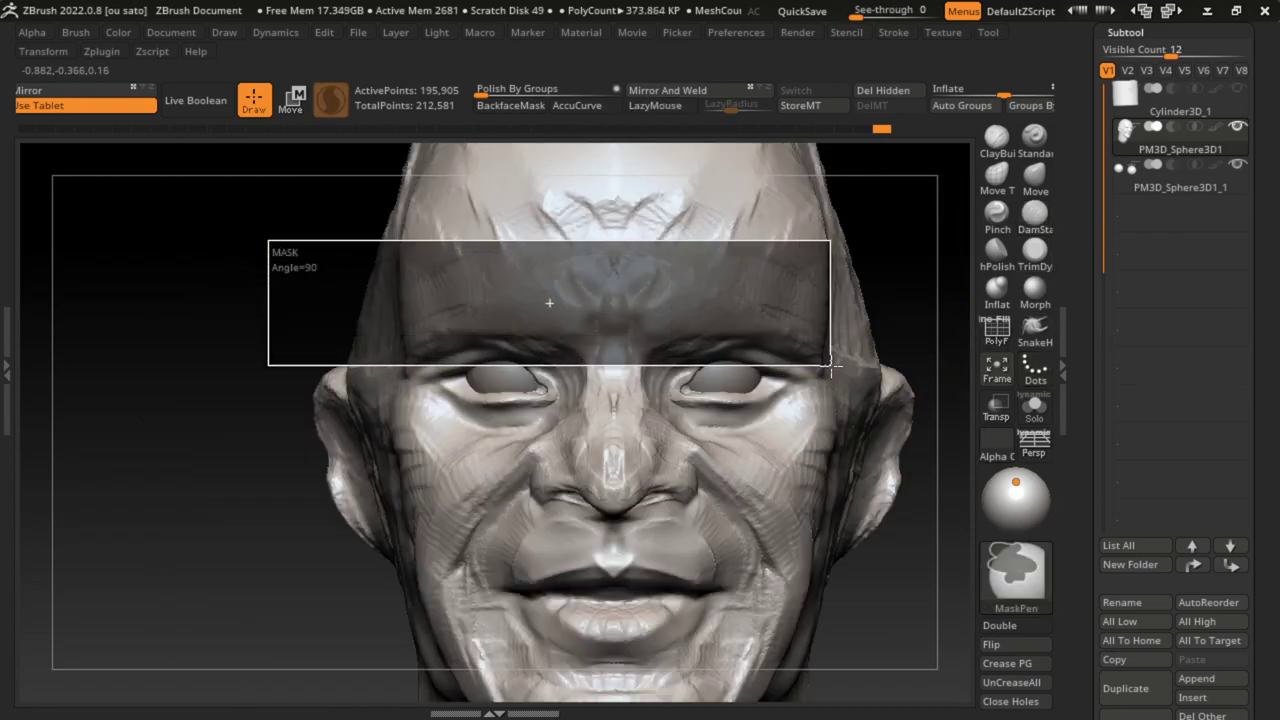
{"action": "left_click_drag", "start_coordinate": [900, 206], "coordinate": [831, 271]}
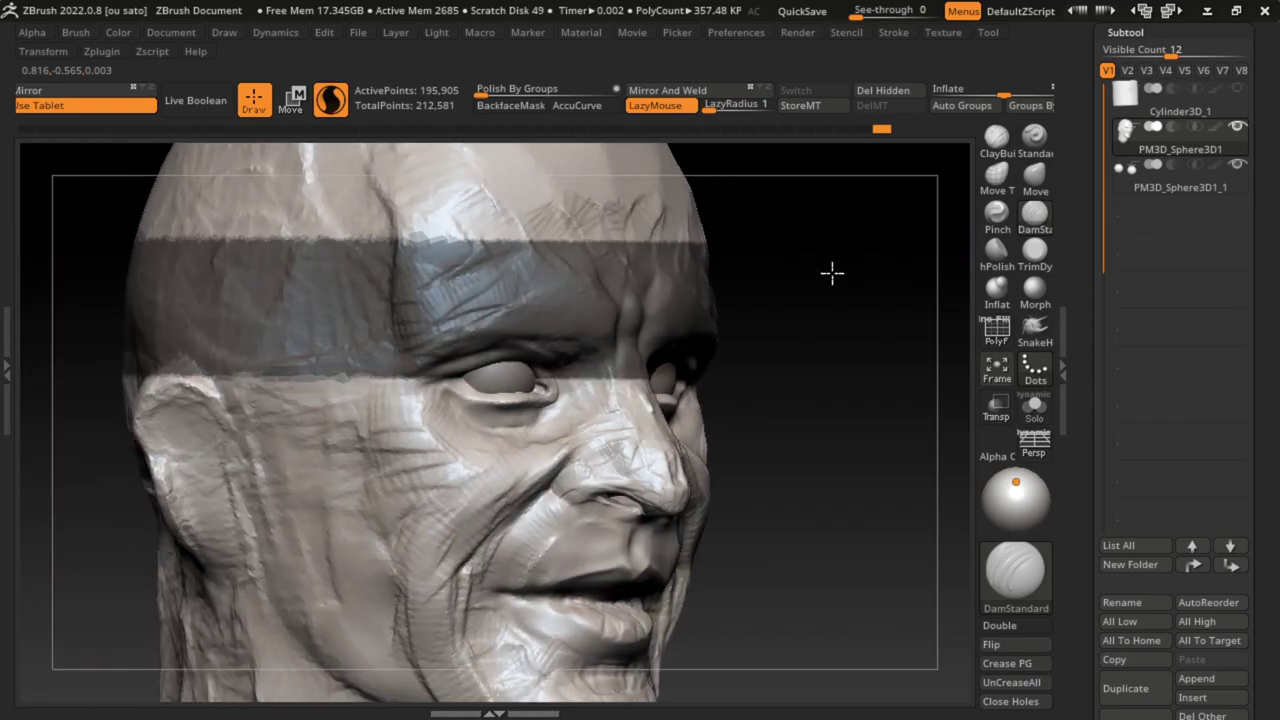
{"action": "left_click", "coordinate": [1035, 180]}
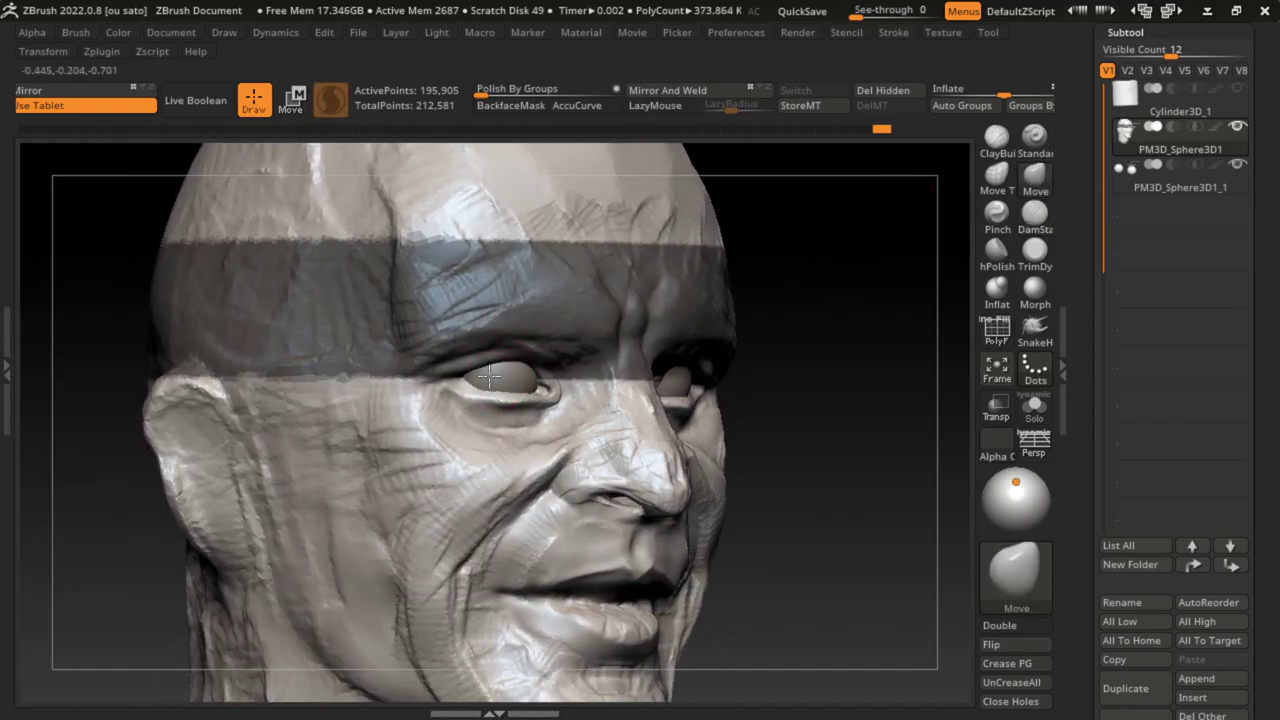
Step: Hide and show the eyeballs, clear the mask across forehead and eyes, then select Move
{"action": "left_click", "coordinate": [508, 379], "text": "alt"}
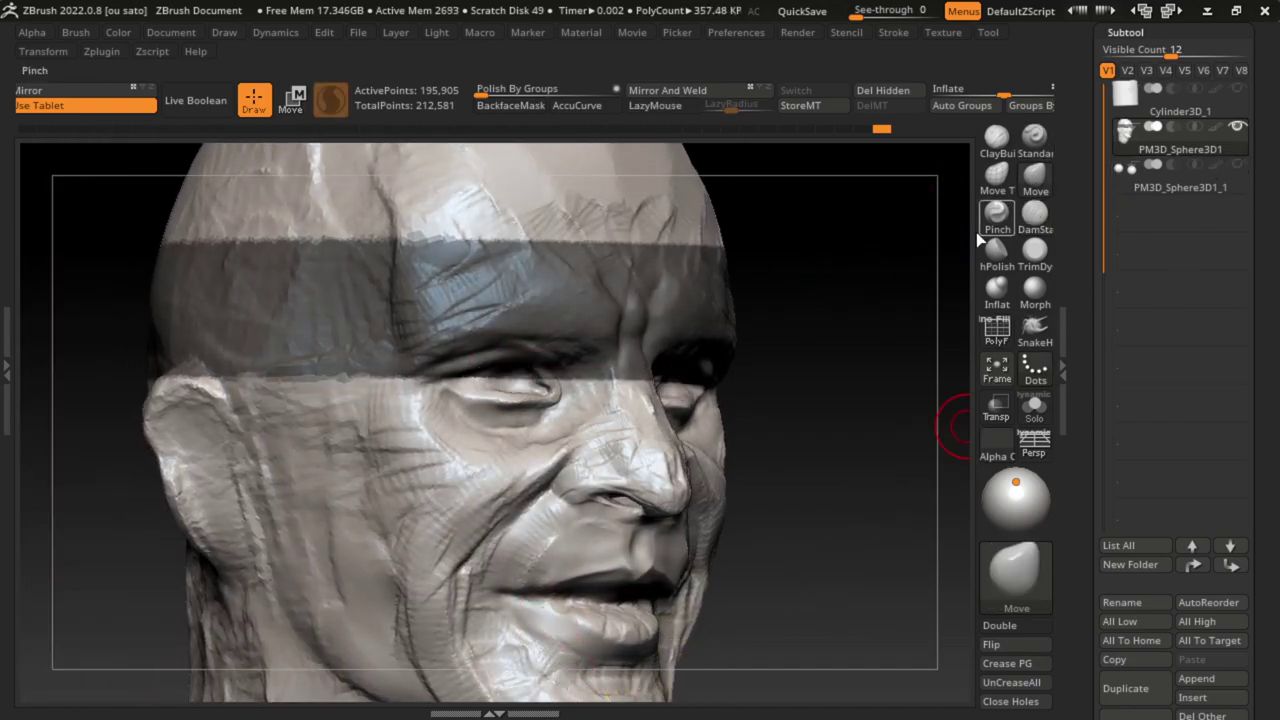
{"action": "left_click", "coordinate": [996, 135]}
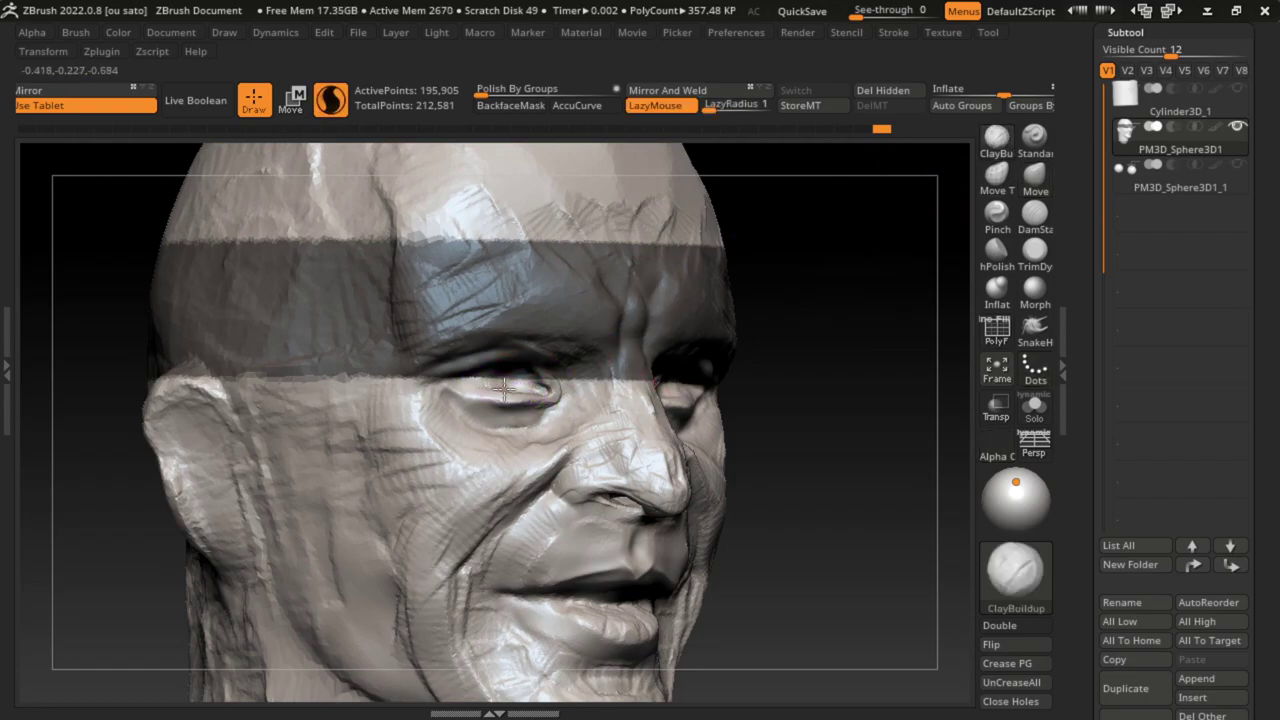
{"action": "left_click", "coordinate": [510, 372], "text": "alt"}
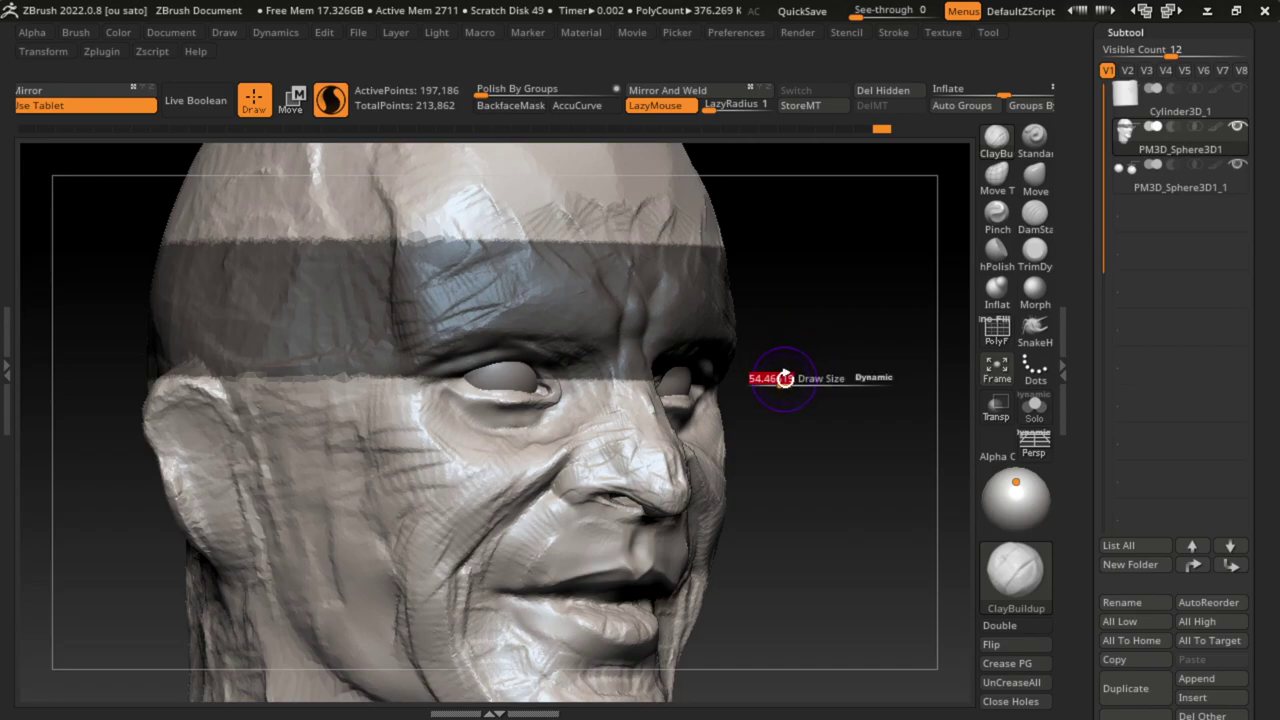
{"action": "key", "text": "ctrl"}
{"action": "left_click_drag", "start_coordinate": [801, 413], "coordinate": [780, 410], "text": "ctrl"}
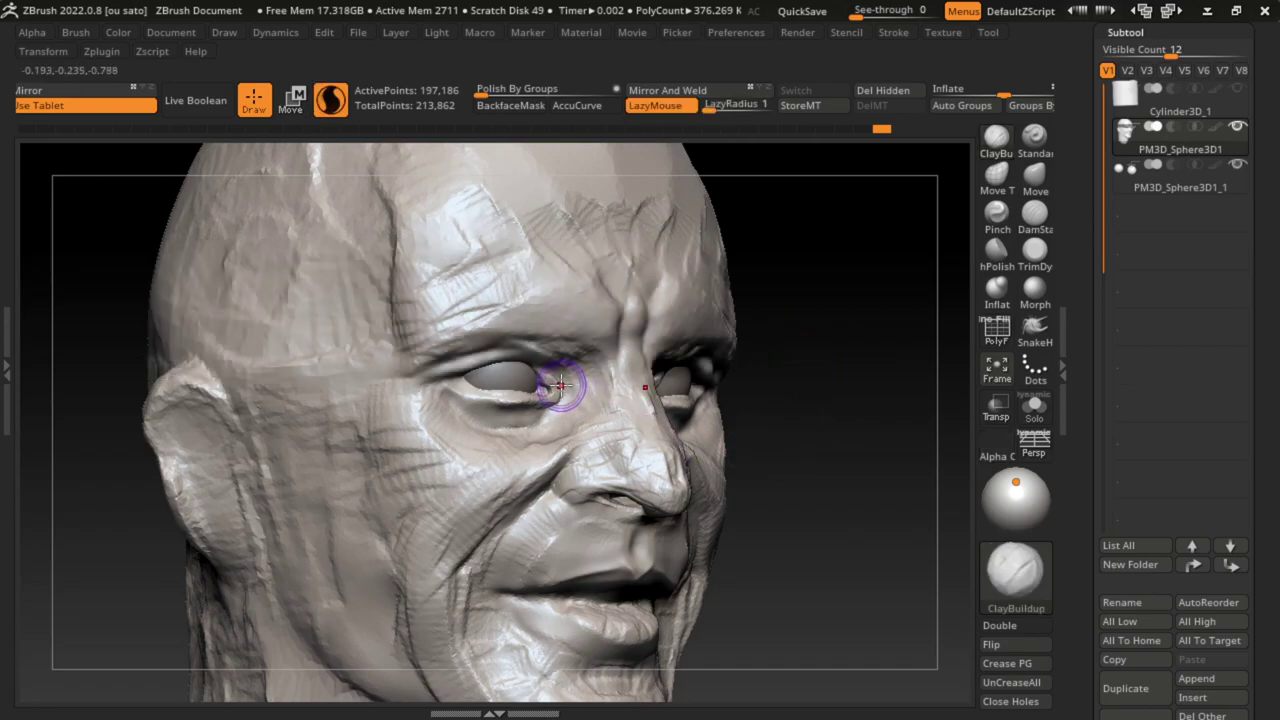
{"action": "key", "text": "b"}
{"action": "key", "text": "m"}
{"action": "key", "text": "v"}
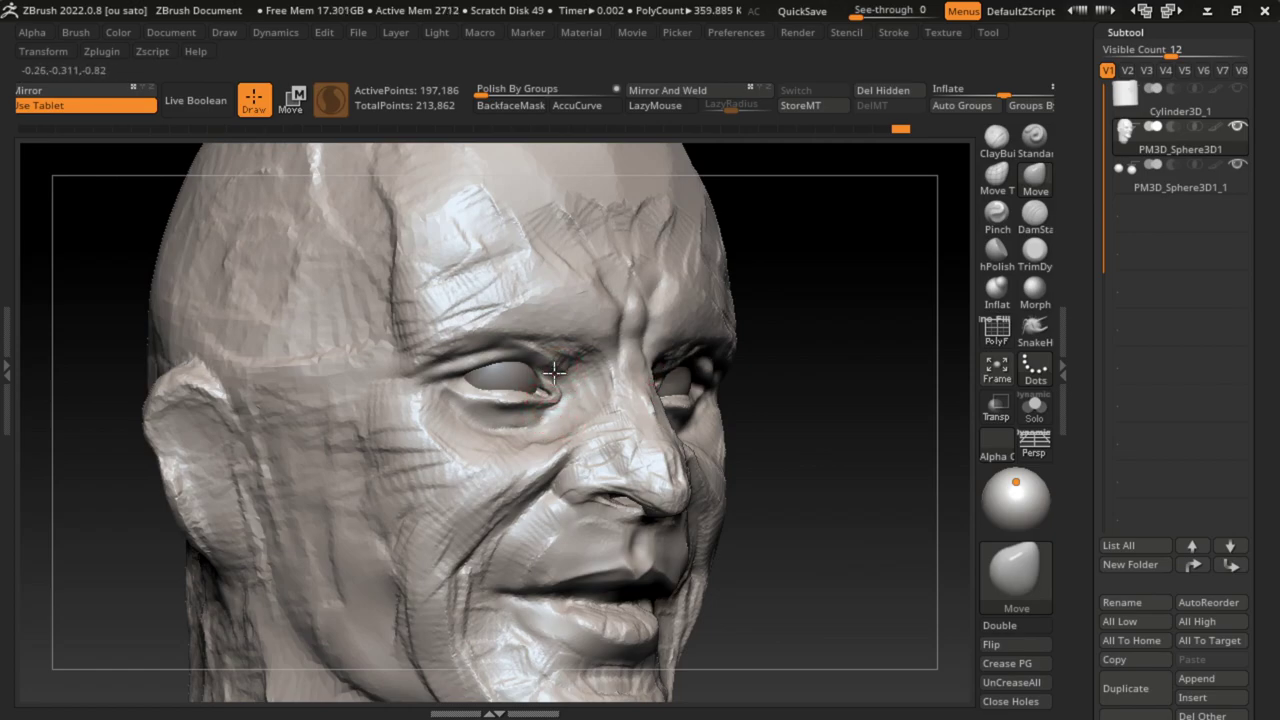
Step: Build up the upper eyelid and brow with ClayBuildup strokes
{"action": "left_click", "coordinate": [996, 137]}
{"action": "mouse_move", "coordinate": [521, 352]}
{"action": "left_mouse_down"}
{"action": "mouse_move", "coordinate": [543, 357]}
{"action": "mouse_move", "coordinate": [623, 314]}
{"action": "mouse_move", "coordinate": [585, 343]}
{"action": "left_mouse_up"}
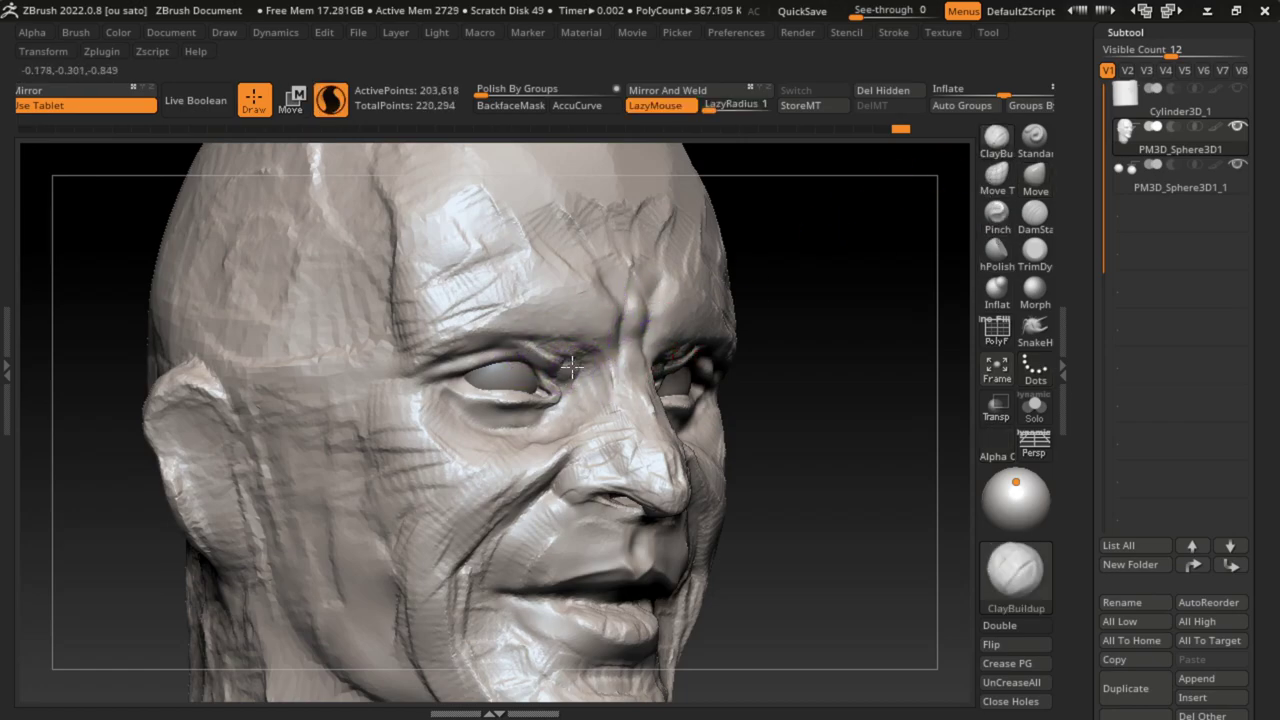
{"action": "mouse_move", "coordinate": [541, 352]}
{"action": "left_mouse_down"}
{"action": "mouse_move", "coordinate": [620, 305]}
{"action": "mouse_move", "coordinate": [457, 362]}
{"action": "mouse_move", "coordinate": [493, 346]}
{"action": "left_mouse_up"}
Step: Sculpt the upper eyelid crease with a resized Standard brush
{"action": "left_click", "coordinate": [1034, 136]}
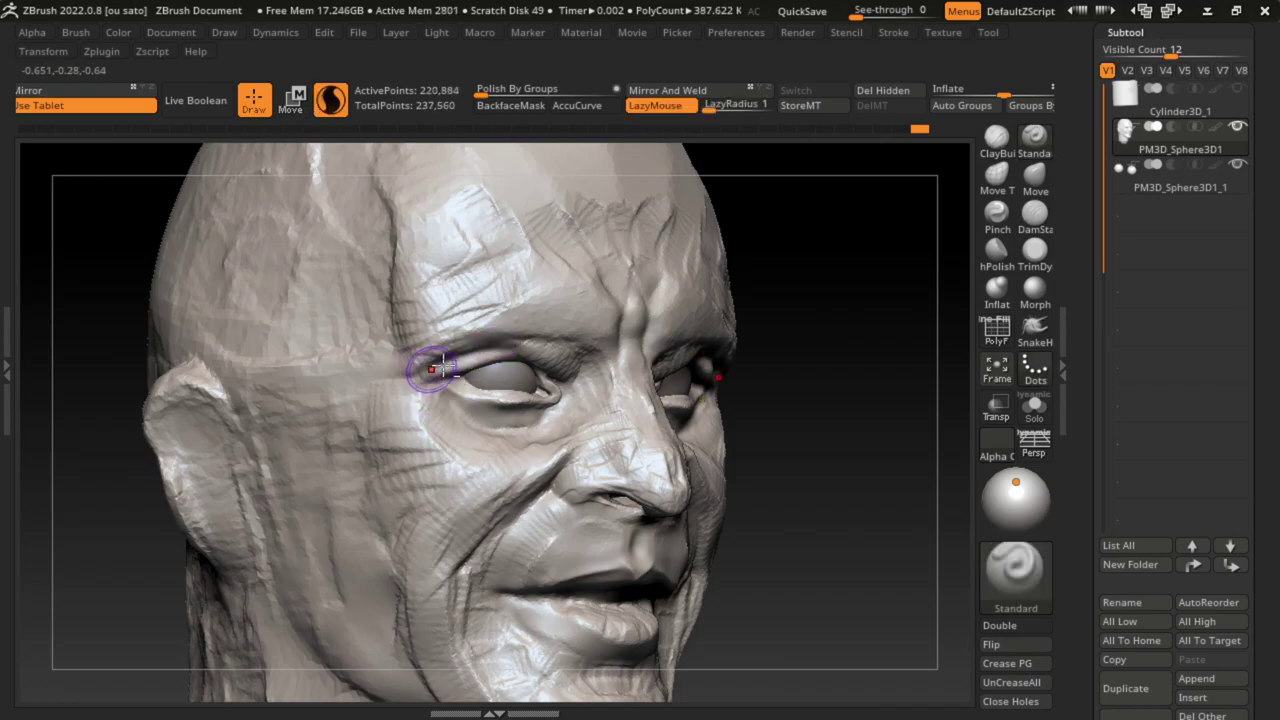
{"action": "key", "text": "s"}
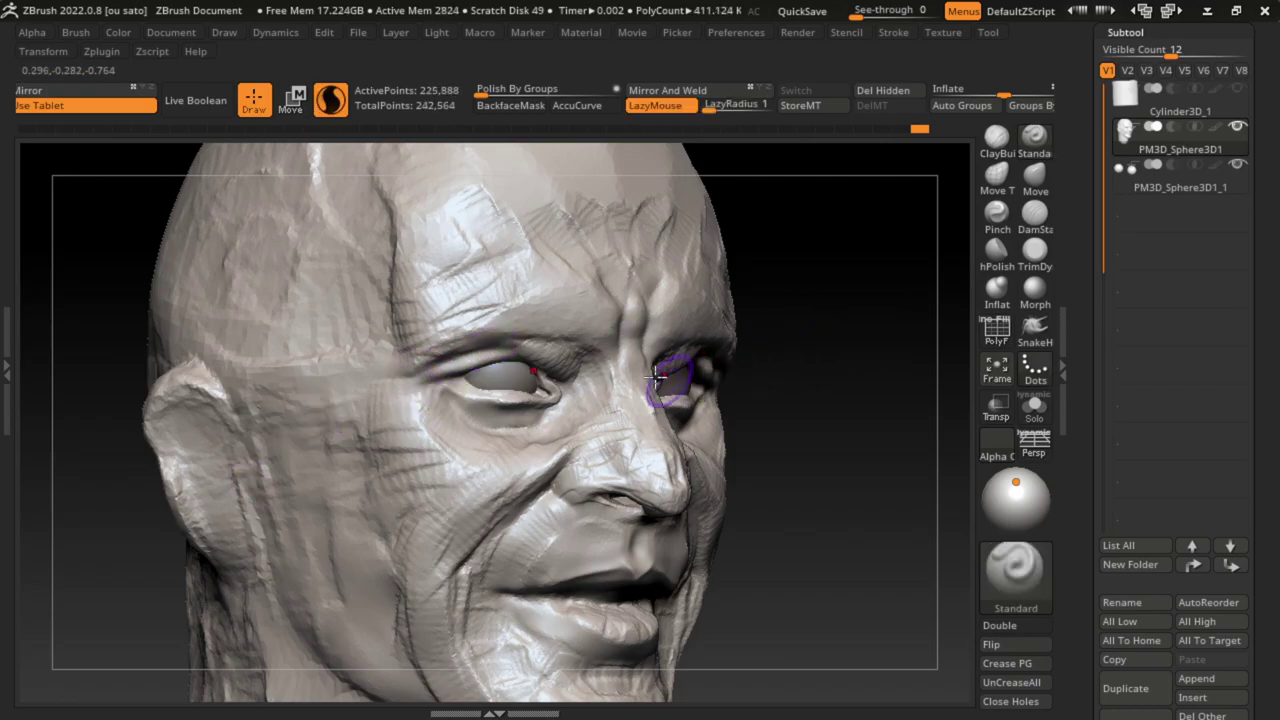
{"action": "mouse_move", "coordinate": [570, 374]}
{"action": "left_mouse_down"}
{"action": "mouse_move", "coordinate": [548, 362]}
{"action": "mouse_move", "coordinate": [609, 280]}
{"action": "mouse_move", "coordinate": [575, 323]}
{"action": "mouse_move", "coordinate": [586, 320]}
{"action": "left_mouse_up"}
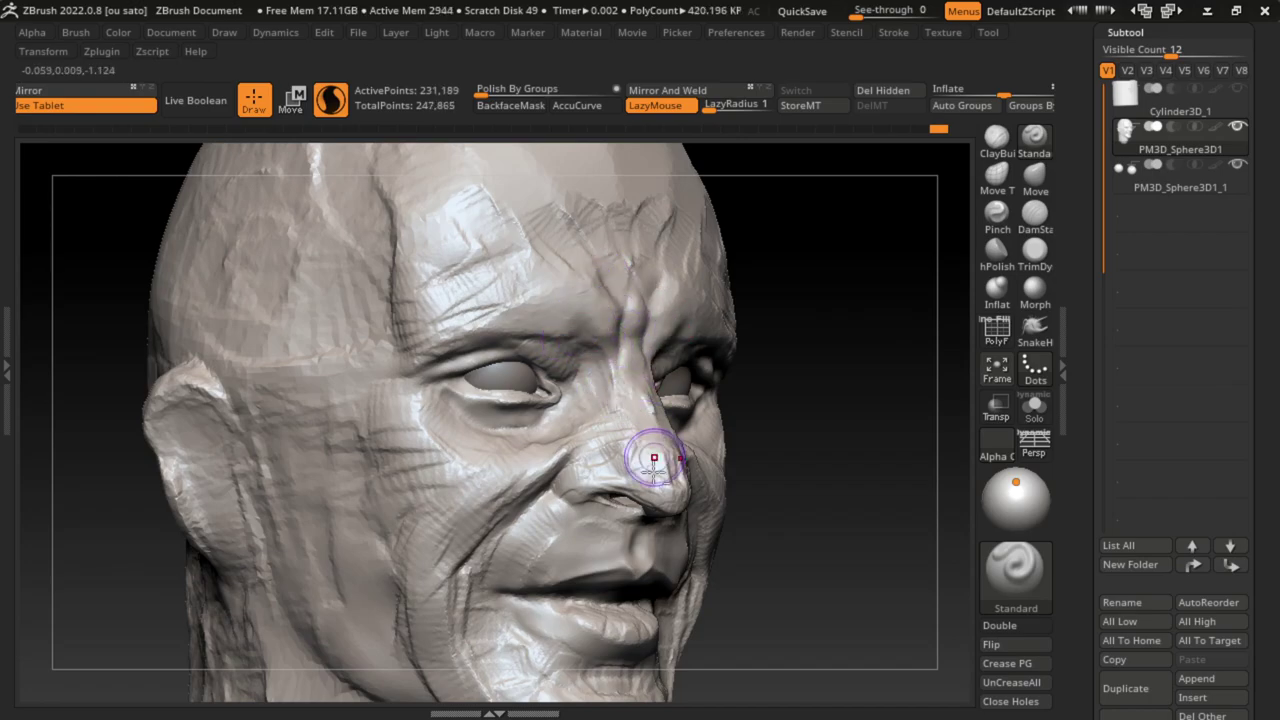
{"action": "key", "text": "s"}
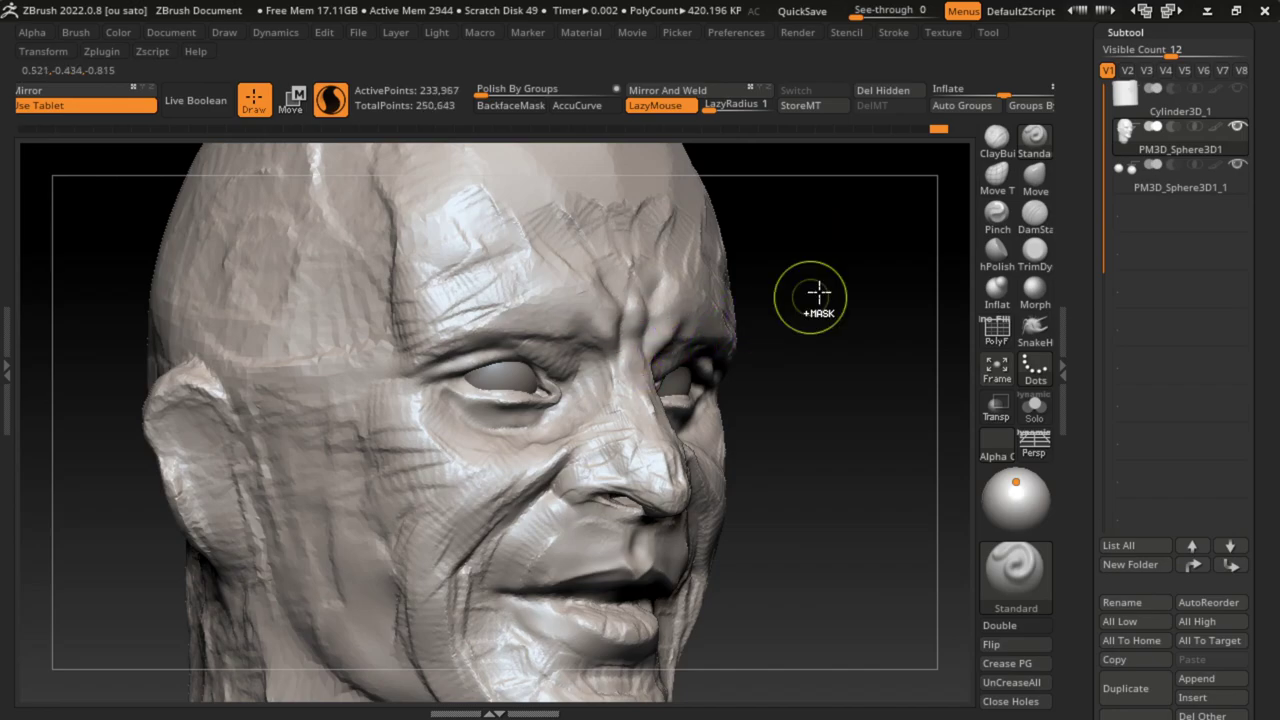
Step: Build up the brow above the eye and smooth the right edge of the face
{"action": "left_click", "coordinate": [996, 137]}
{"action": "mouse_move", "coordinate": [676, 316]}
{"action": "left_mouse_down"}
{"action": "mouse_move", "coordinate": [645, 354]}
{"action": "mouse_move", "coordinate": [595, 343]}
{"action": "left_mouse_up"}
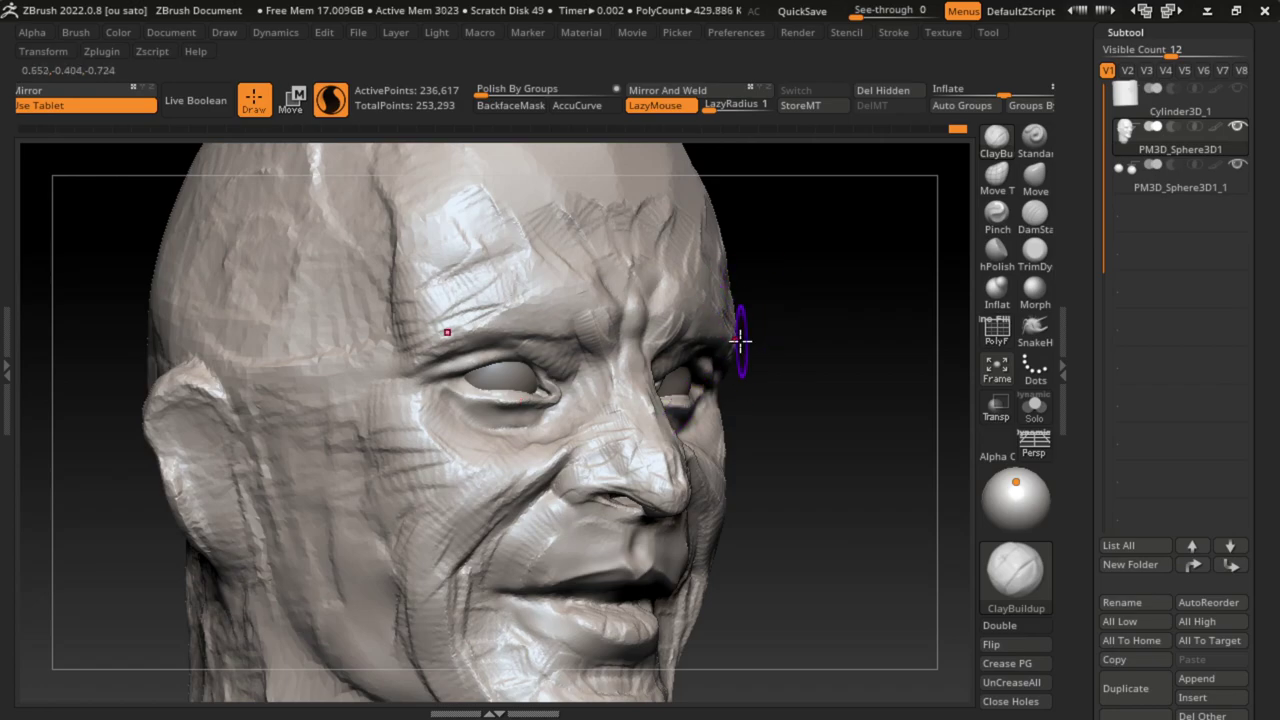
{"action": "mouse_move", "coordinate": [788, 297]}
{"action": "left_mouse_down"}
{"action": "mouse_move", "coordinate": [791, 314]}
{"action": "mouse_move", "coordinate": [737, 371]}
{"action": "left_mouse_up"}
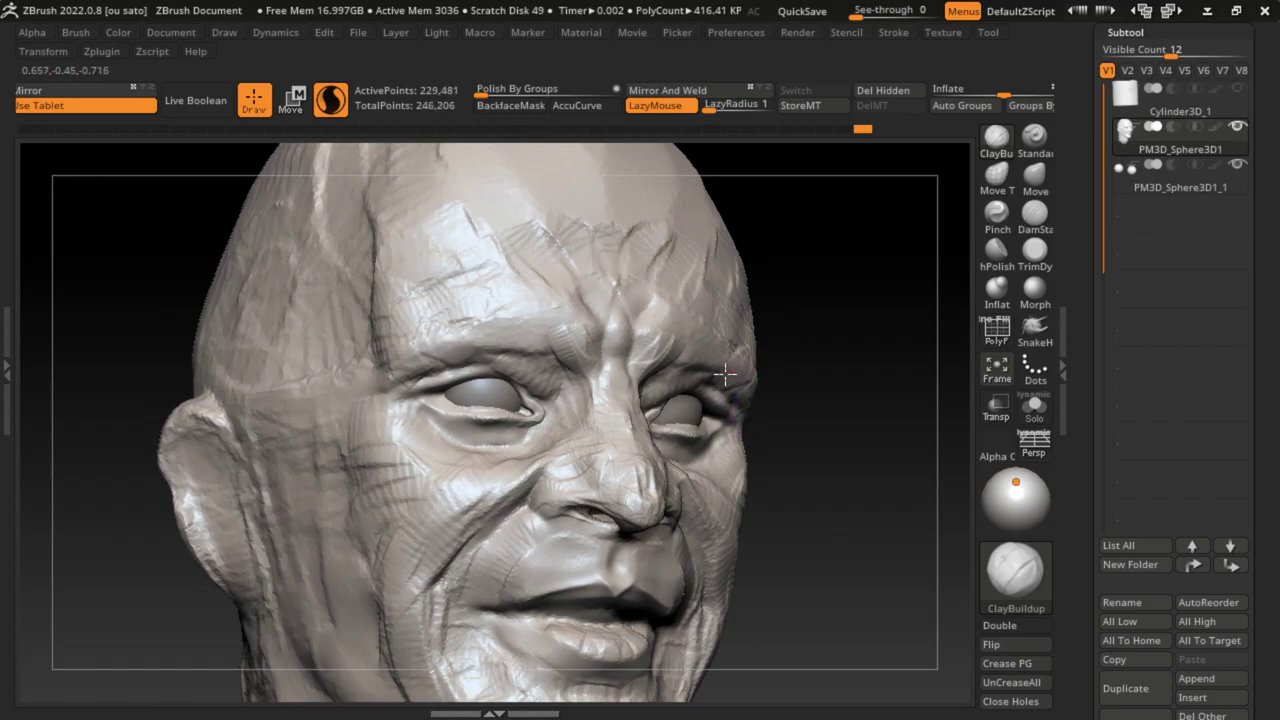
{"action": "mouse_move", "coordinate": [754, 328]}
{"action": "left_mouse_down", "text": "shift"}
{"action": "mouse_move", "coordinate": [752, 377]}
{"action": "mouse_move", "coordinate": [776, 386]}
{"action": "mouse_move", "coordinate": [777, 357]}
{"action": "left_mouse_up", "text": "shift"}
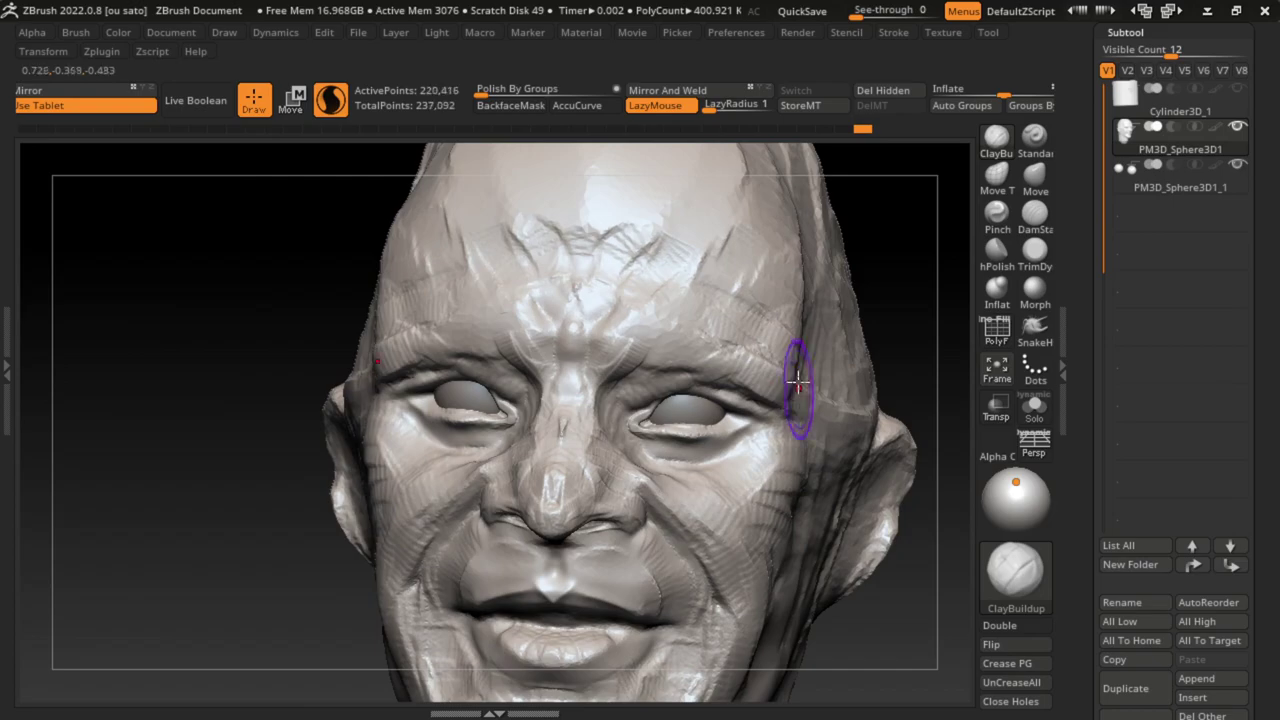
Step: Select the eyeball sphere with the gizmo, then make the head active again
{"action": "left_click", "coordinate": [171, 32]}
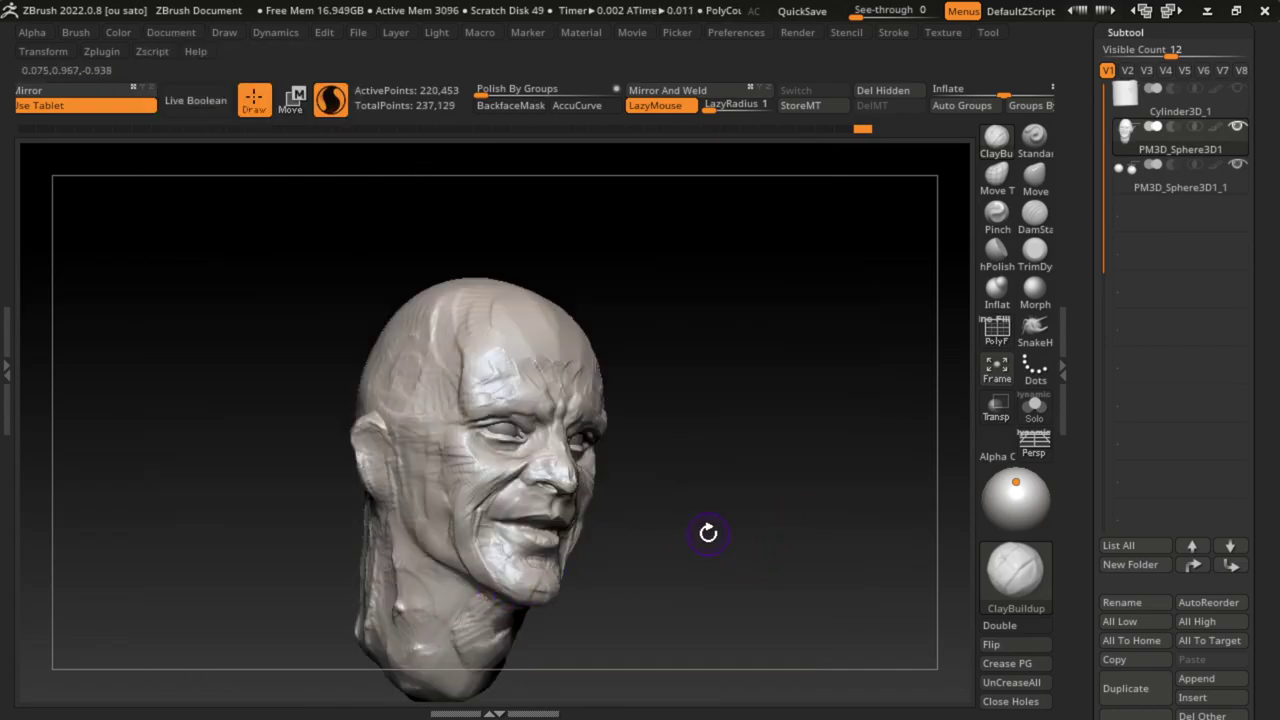
{"action": "left_click_drag", "start_coordinate": [657, 490], "coordinate": [674, 509]}
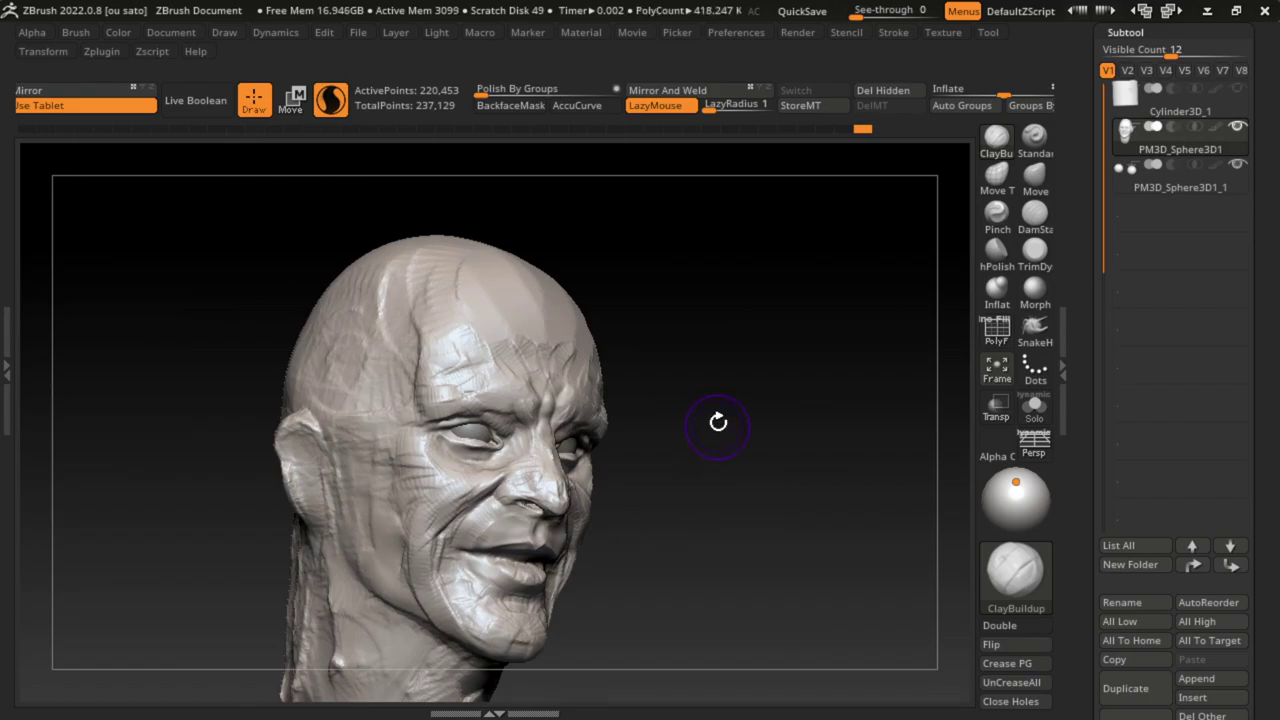
{"action": "left_click", "coordinate": [495, 440], "text": "alt"}
{"action": "key", "text": "w"}
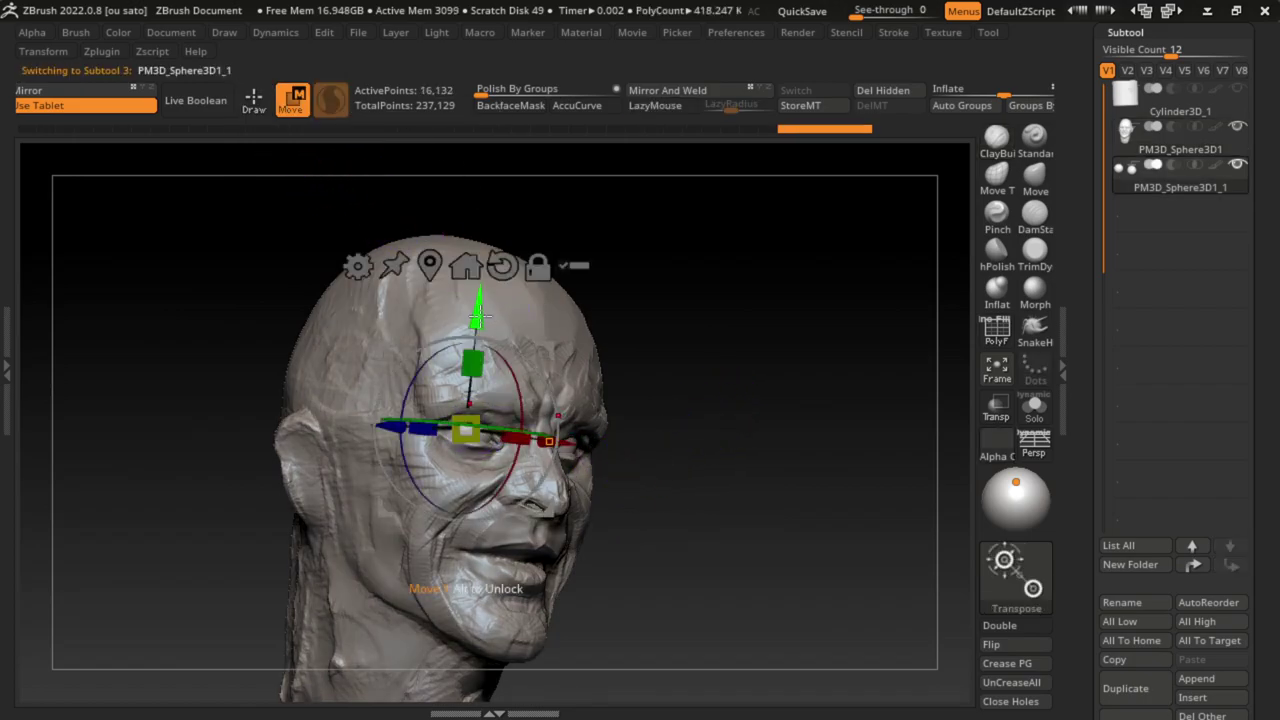
{"action": "left_click", "coordinate": [570, 322], "text": "alt"}
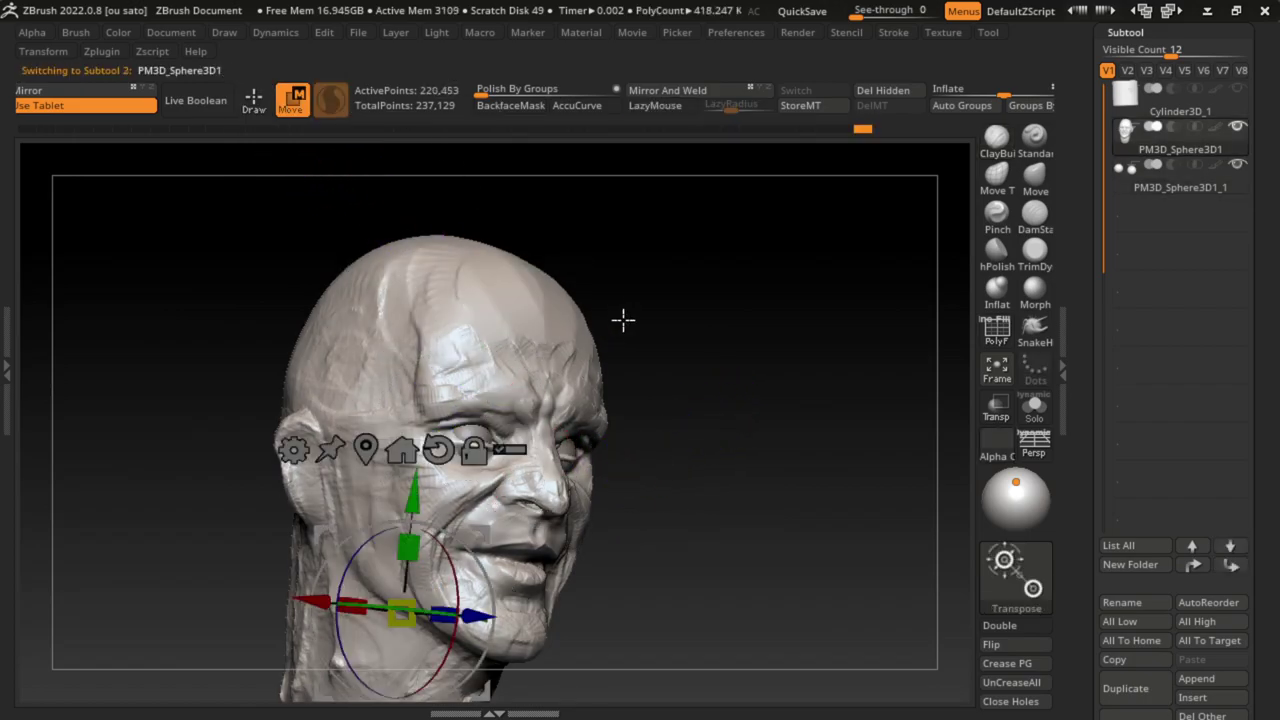
Step: Reshape the eye area, then flatten the nose side and eye-to-nose surface with TrimDynamic
{"action": "key", "text": "q"}
{"action": "key", "text": "s"}
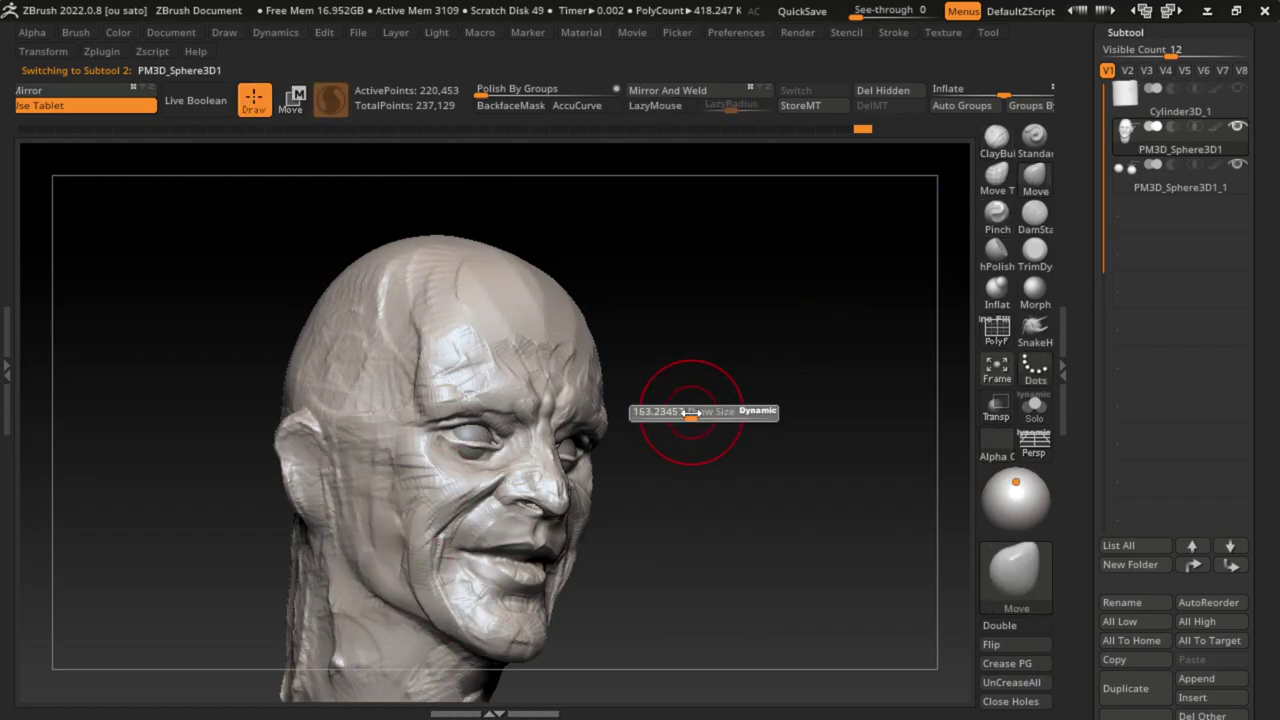
{"action": "left_click_drag", "start_coordinate": [514, 452], "coordinate": [470, 445]}
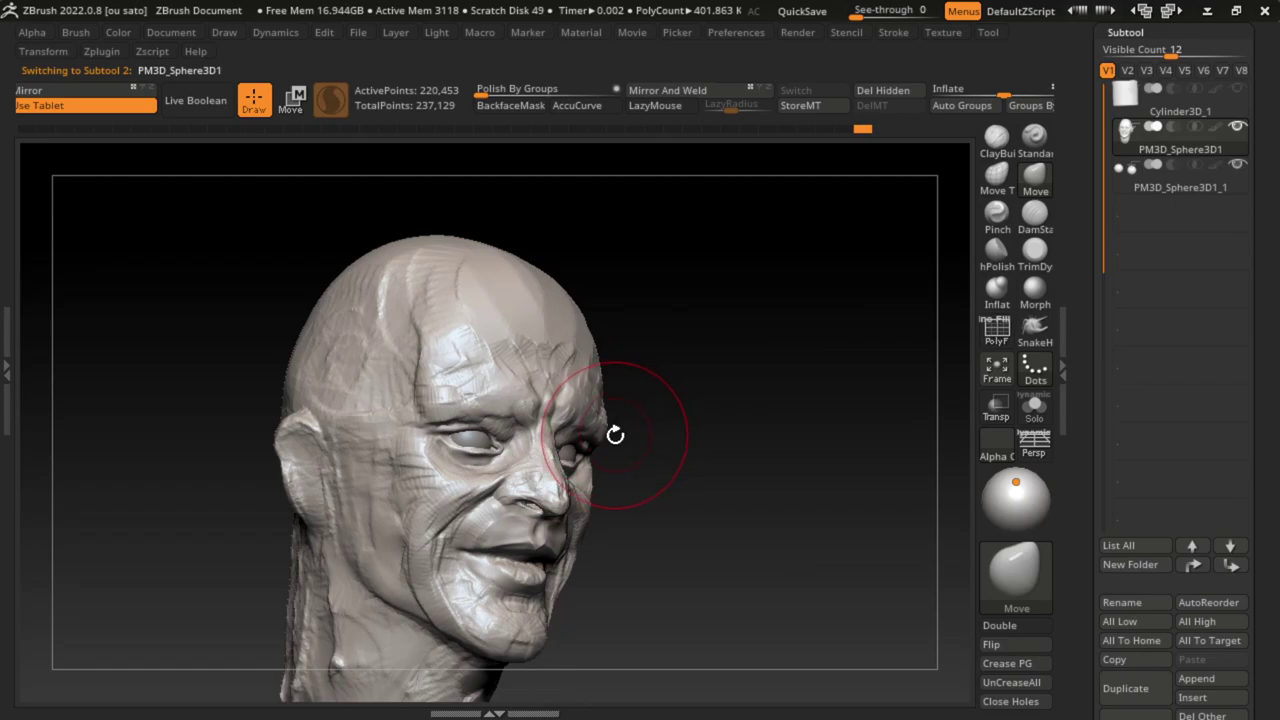
{"action": "key", "text": "s"}
{"action": "left_click_drag", "start_coordinate": [690, 452], "coordinate": [665, 455]}
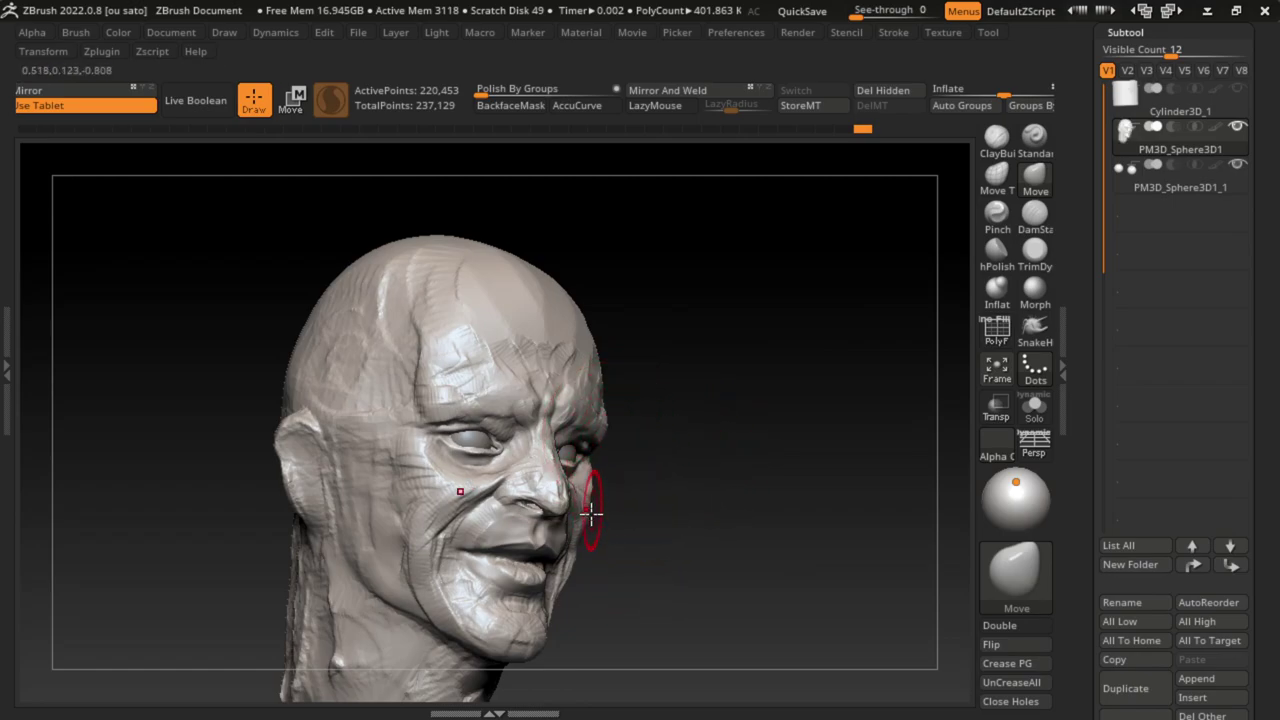
{"action": "left_click", "coordinate": [1034, 250]}
{"action": "left_click_drag", "start_coordinate": [560, 507], "coordinate": [584, 490]}
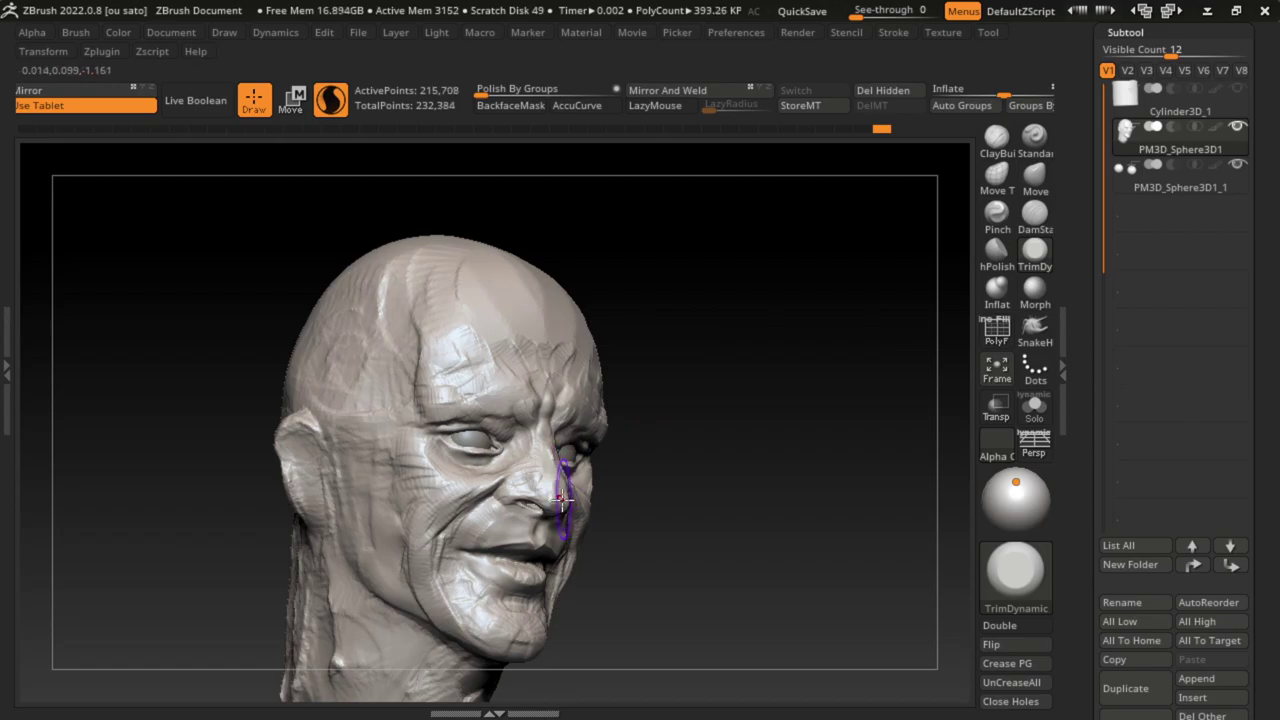
{"action": "left_click_drag", "start_coordinate": [553, 456], "coordinate": [548, 478]}
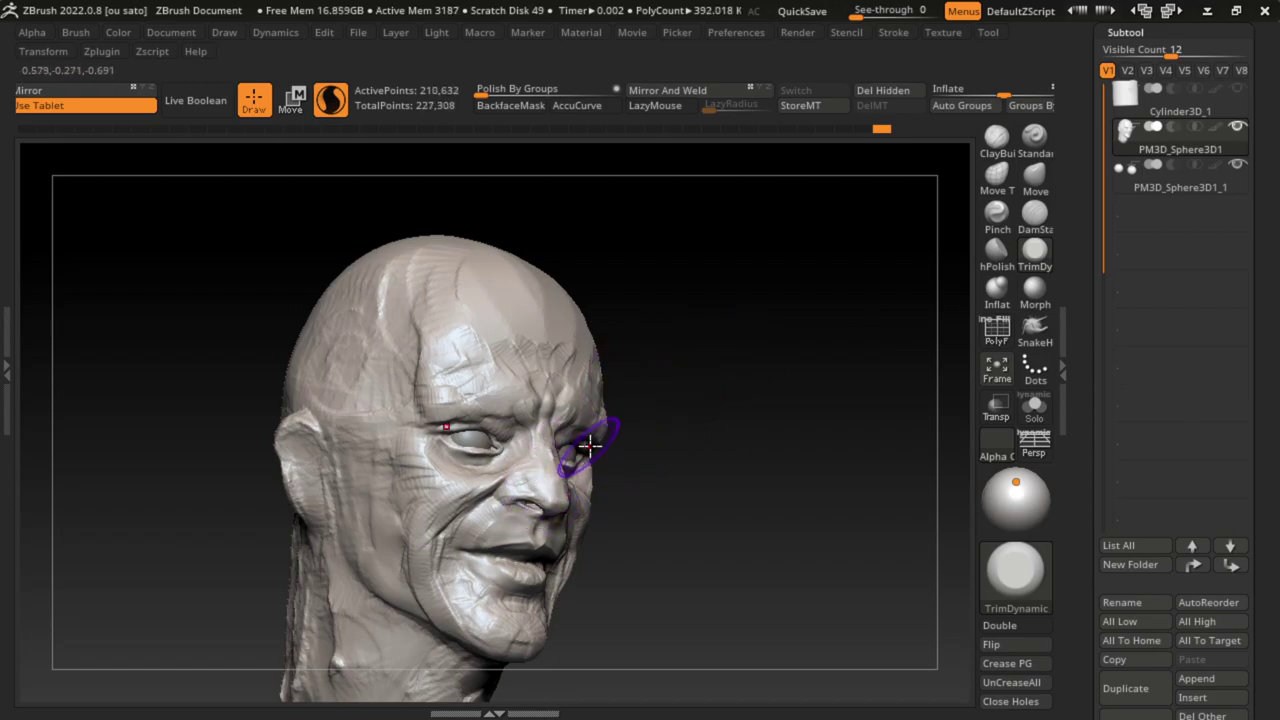
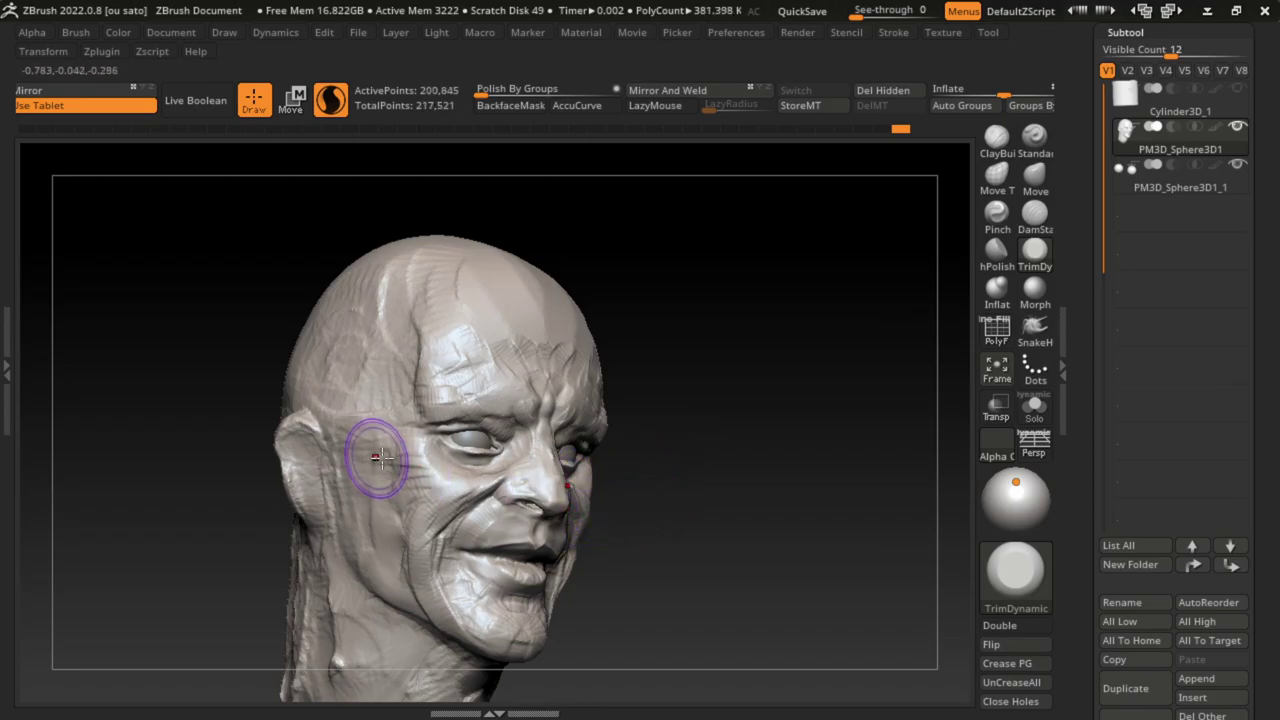
Step: Trim down the wrinkles on the cheek, forehead, temple and jaw with TrimDynamic
{"action": "mouse_move", "coordinate": [371, 457]}
{"action": "left_mouse_down"}
{"action": "mouse_move", "coordinate": [420, 465]}
{"action": "mouse_move", "coordinate": [400, 514]}
{"action": "left_mouse_up"}
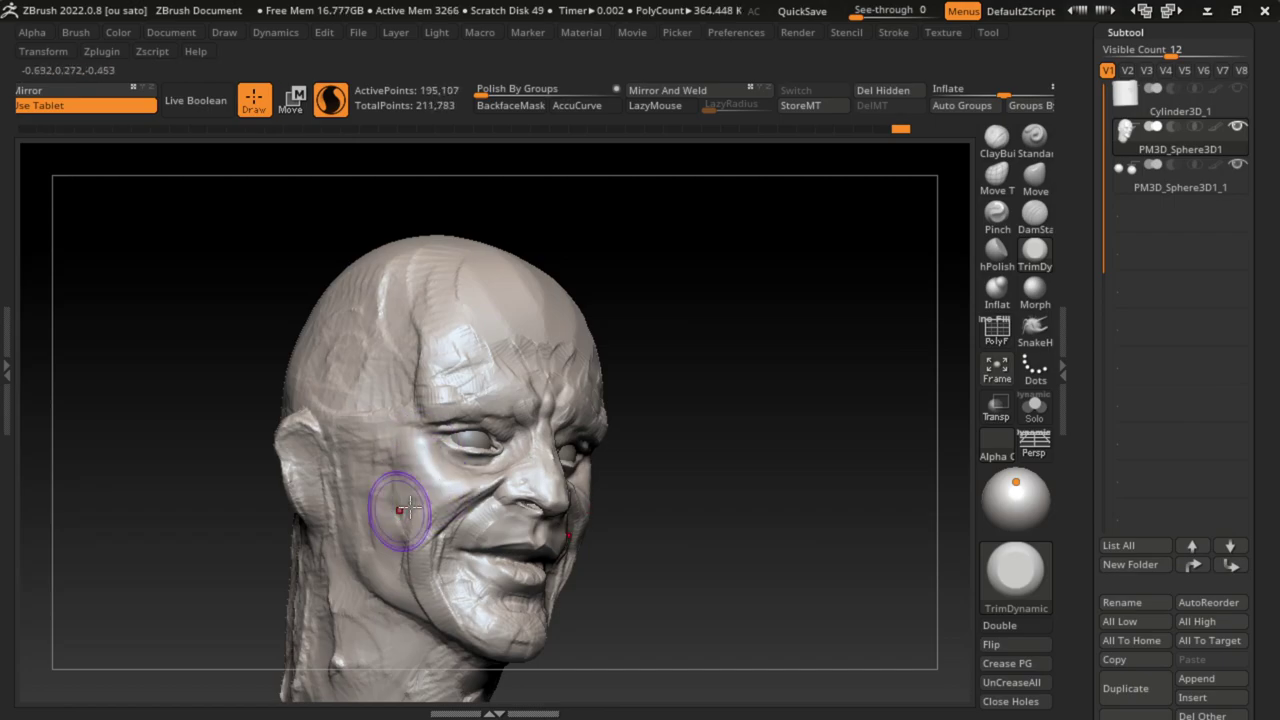
{"action": "mouse_move", "coordinate": [457, 357]}
{"action": "left_mouse_down"}
{"action": "mouse_move", "coordinate": [423, 371]}
{"action": "mouse_move", "coordinate": [447, 309]}
{"action": "left_mouse_up"}
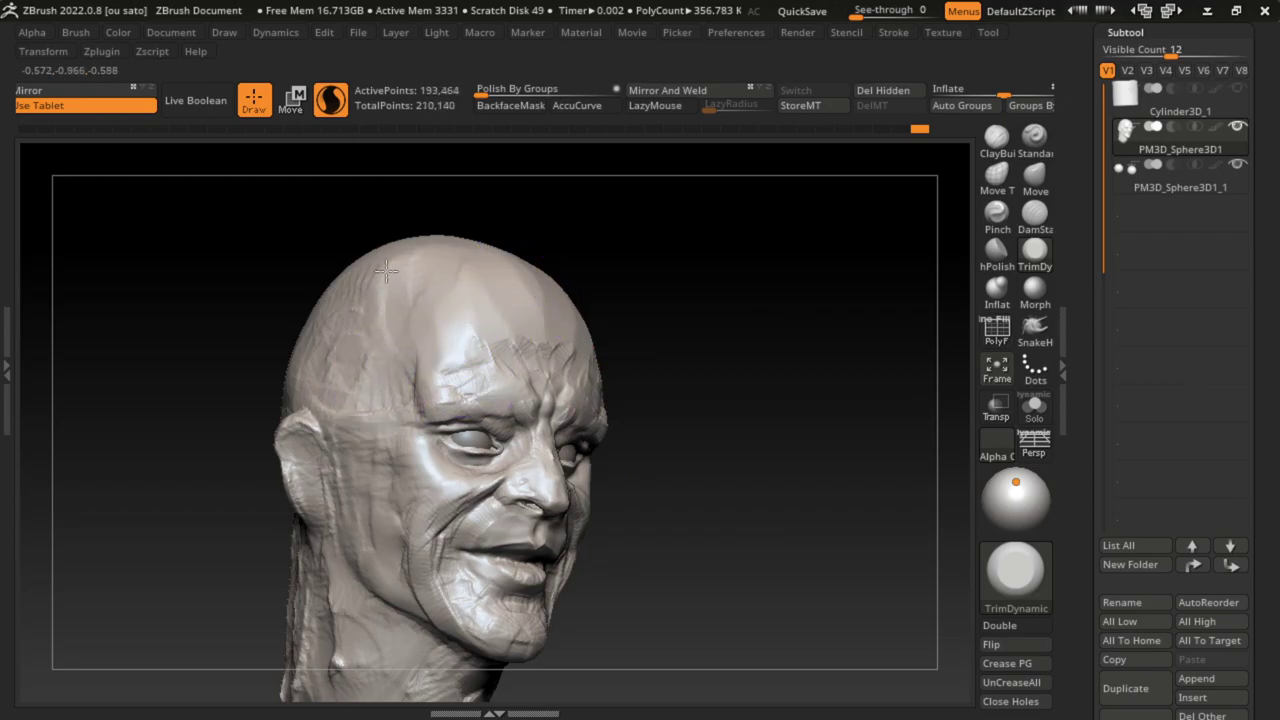
{"action": "left_click_drag", "start_coordinate": [343, 414], "coordinate": [366, 444]}
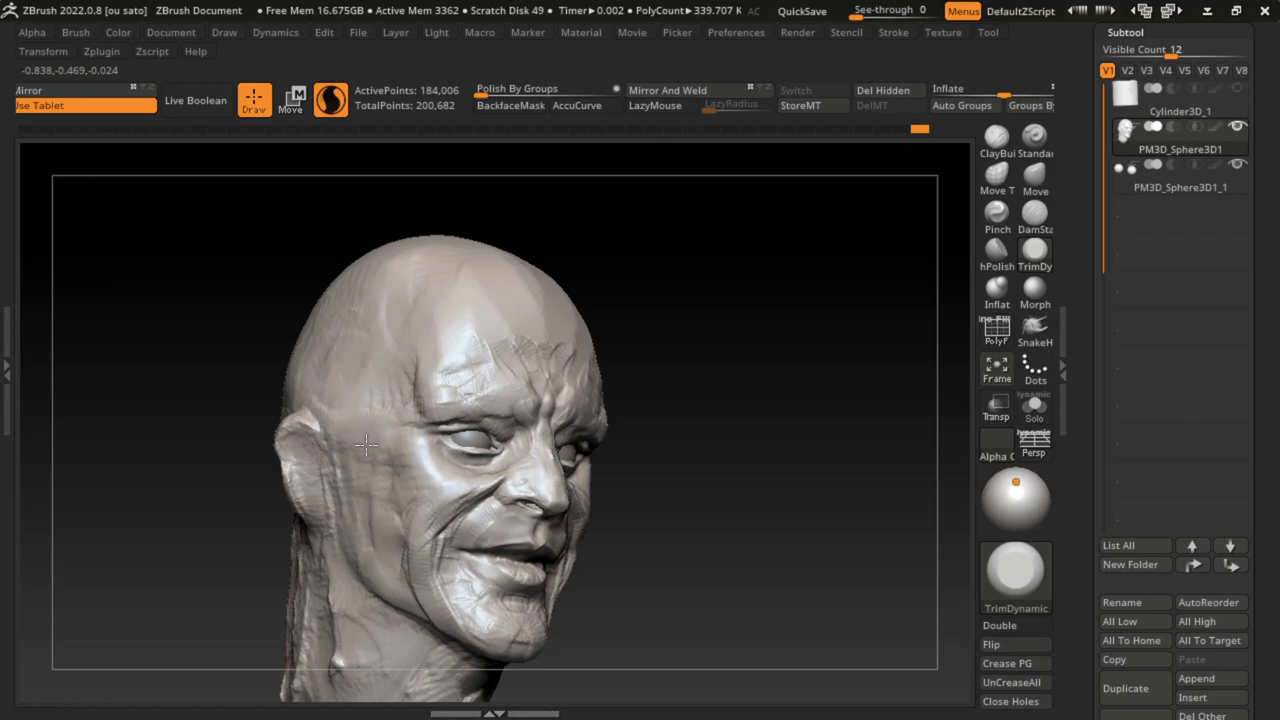
{"action": "left_click_drag", "start_coordinate": [370, 365], "coordinate": [368, 494]}
{"action": "left_click_drag", "start_coordinate": [376, 544], "coordinate": [459, 684]}
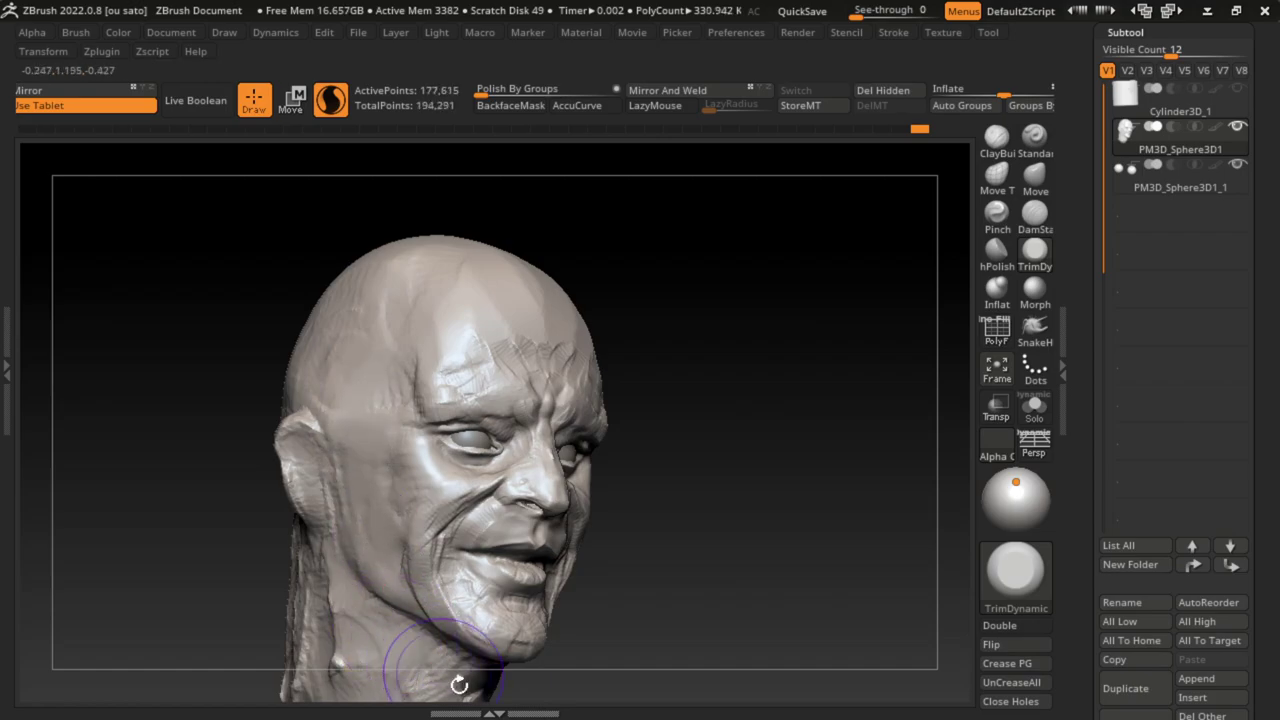
{"action": "mouse_move", "coordinate": [545, 368]}
{"action": "left_mouse_down"}
{"action": "mouse_move", "coordinate": [514, 300]}
{"action": "mouse_move", "coordinate": [528, 286]}
{"action": "left_mouse_up"}
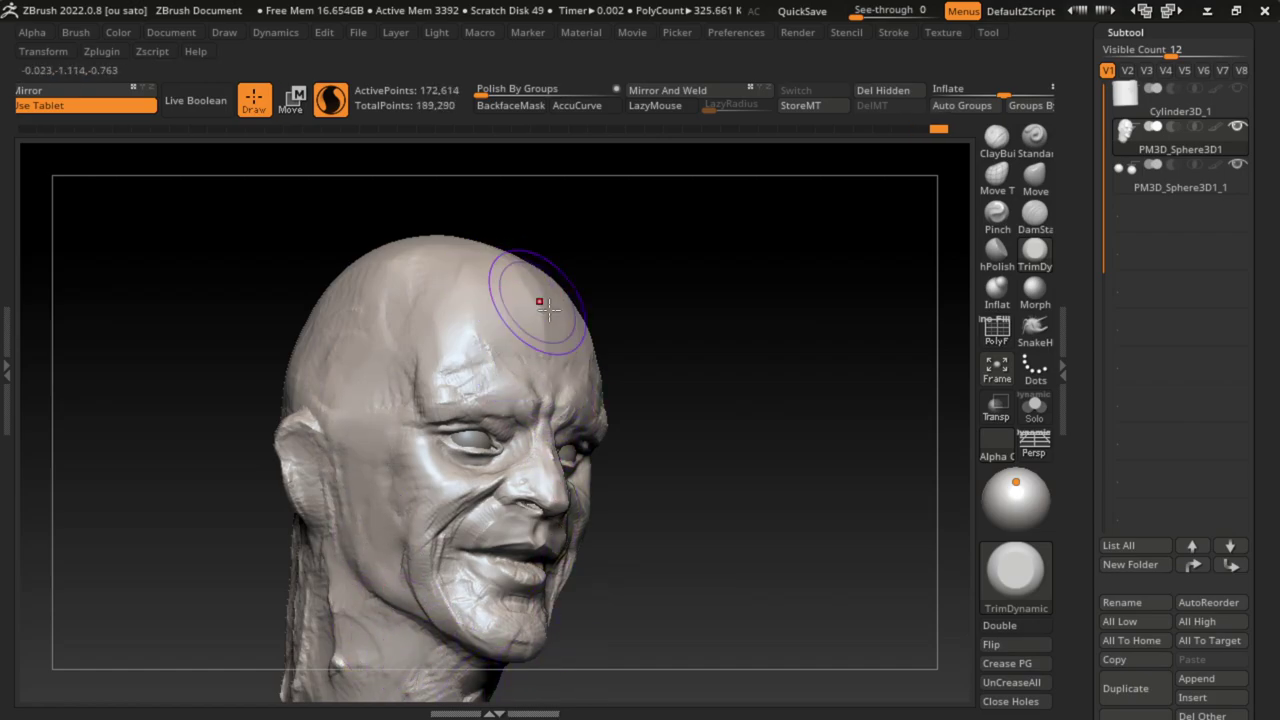
Step: Shrink the brush, trim the mouth corner, then orbit around to check the face
{"action": "key", "text": "s"}
{"action": "left_click_drag", "start_coordinate": [660, 535], "coordinate": [658, 535]}
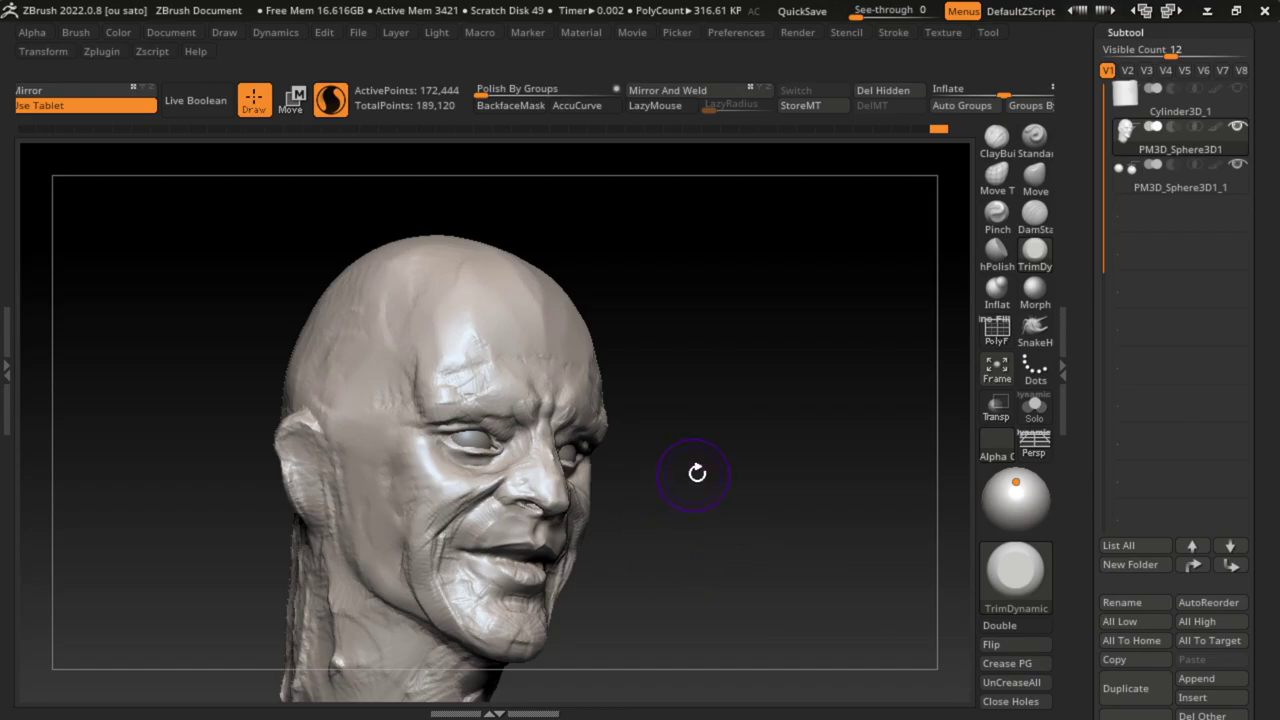
{"action": "left_click_drag", "start_coordinate": [530, 570], "coordinate": [557, 557]}
{"action": "left_click_drag", "start_coordinate": [640, 550], "coordinate": [790, 605]}
{"action": "key", "text": "s"}
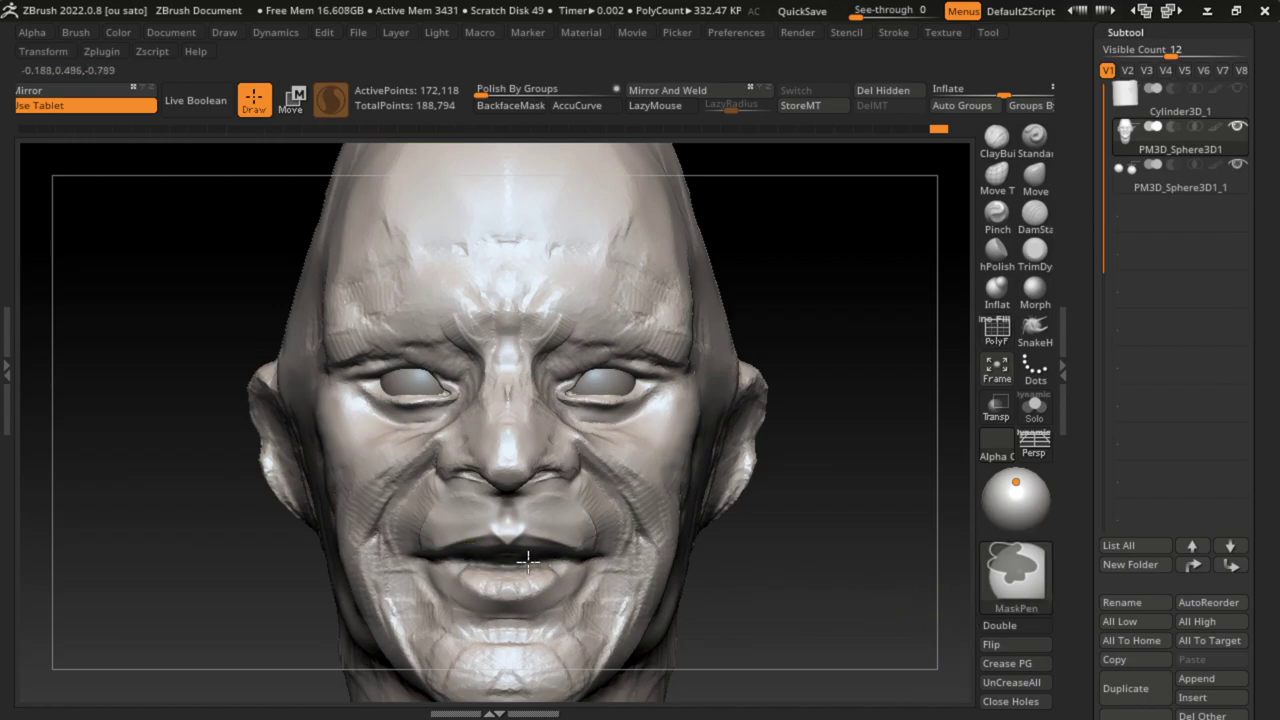
{"action": "left_click_drag", "start_coordinate": [743, 543], "coordinate": [689, 514]}
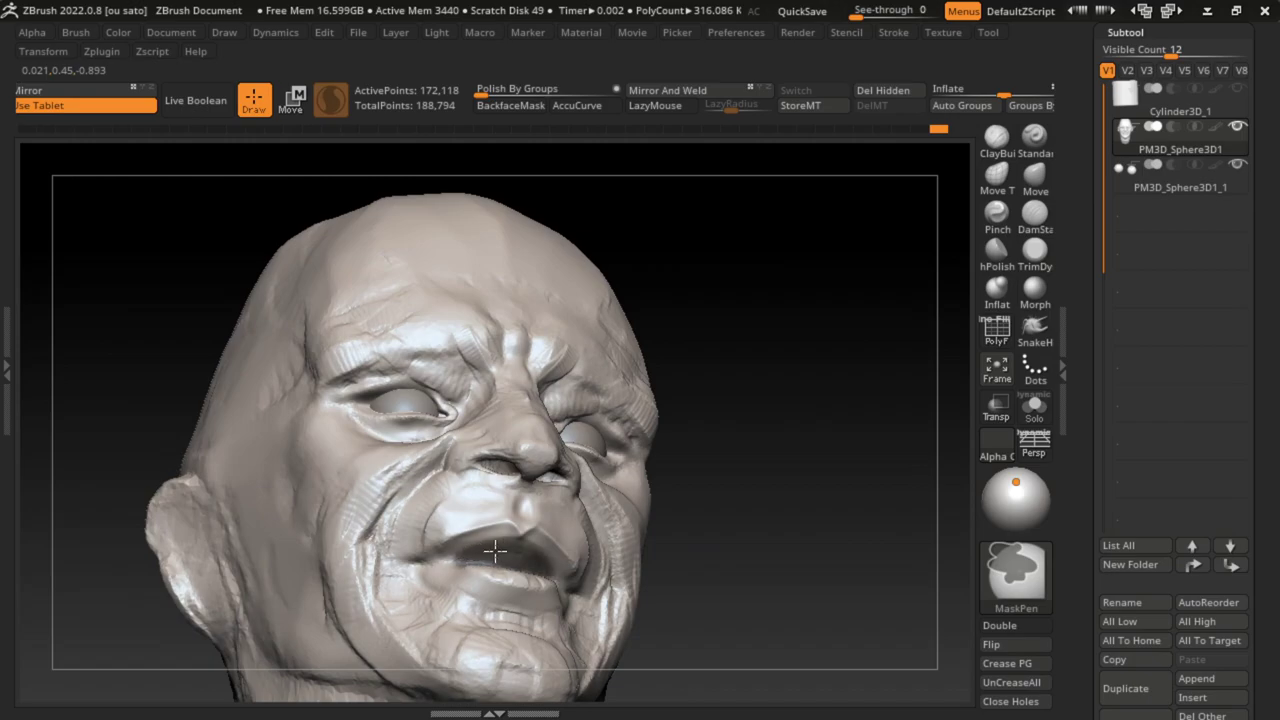
{"action": "left_click_drag", "start_coordinate": [786, 463], "coordinate": [514, 586]}
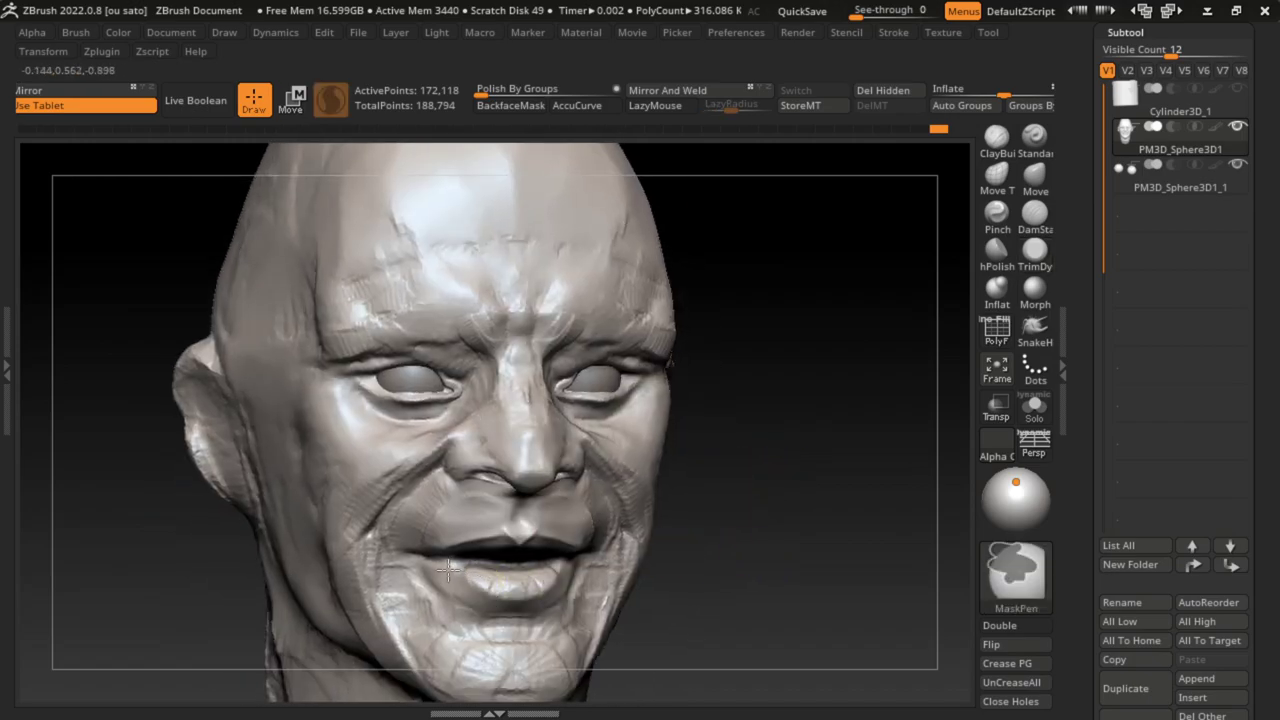
{"action": "right_click_drag", "start_coordinate": [451, 566], "coordinate": [529, 566]}
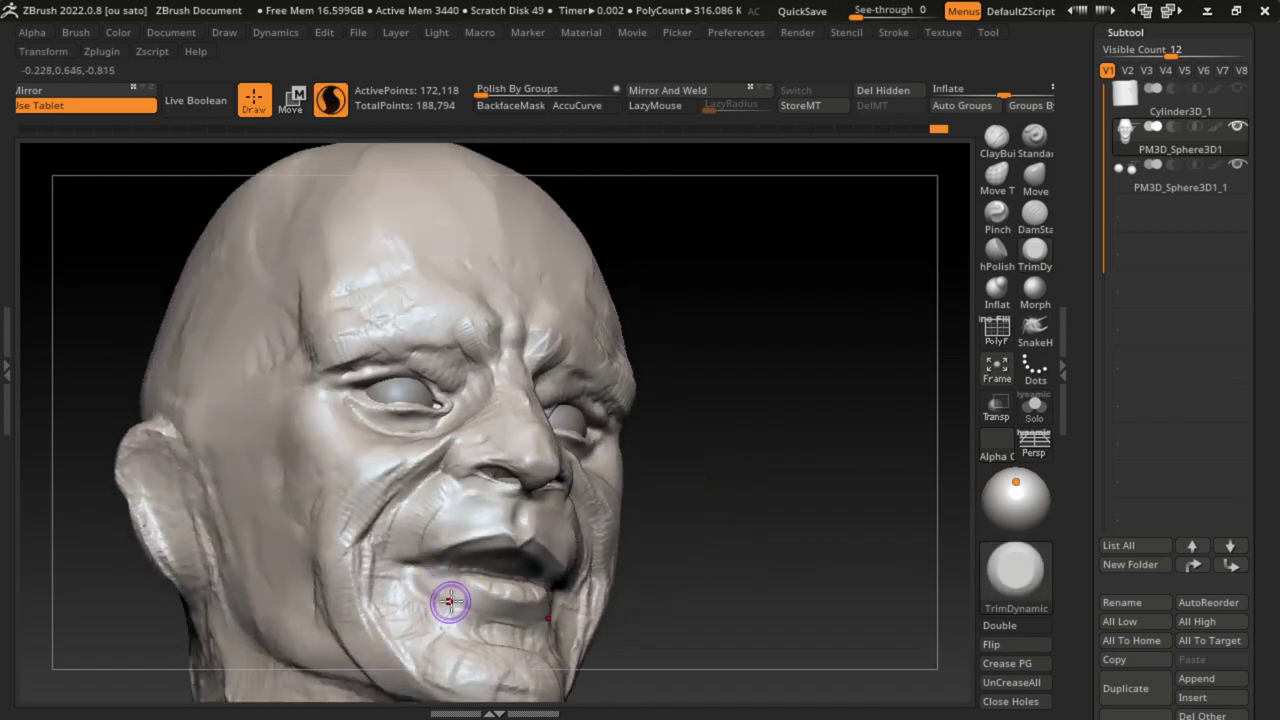
{"action": "mouse_move", "coordinate": [425, 578]}
{"action": "right_mouse_down"}
{"action": "mouse_move", "coordinate": [740, 534]}
{"action": "mouse_move", "coordinate": [470, 551]}
{"action": "right_mouse_up"}
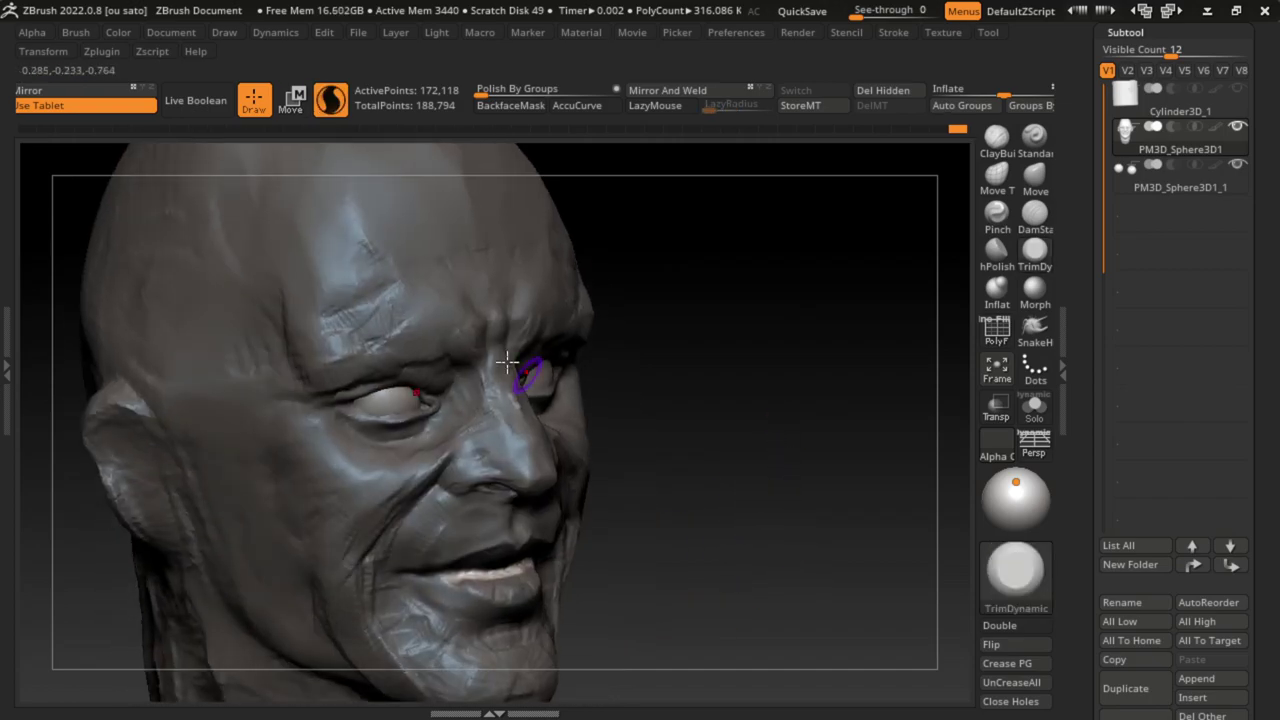
Step: Reposition the gizmo and frame the head in a straight front view
{"action": "left_click", "coordinate": [286, 100]}
{"action": "left_click_drag", "start_coordinate": [410, 650], "coordinate": [327, 652]}
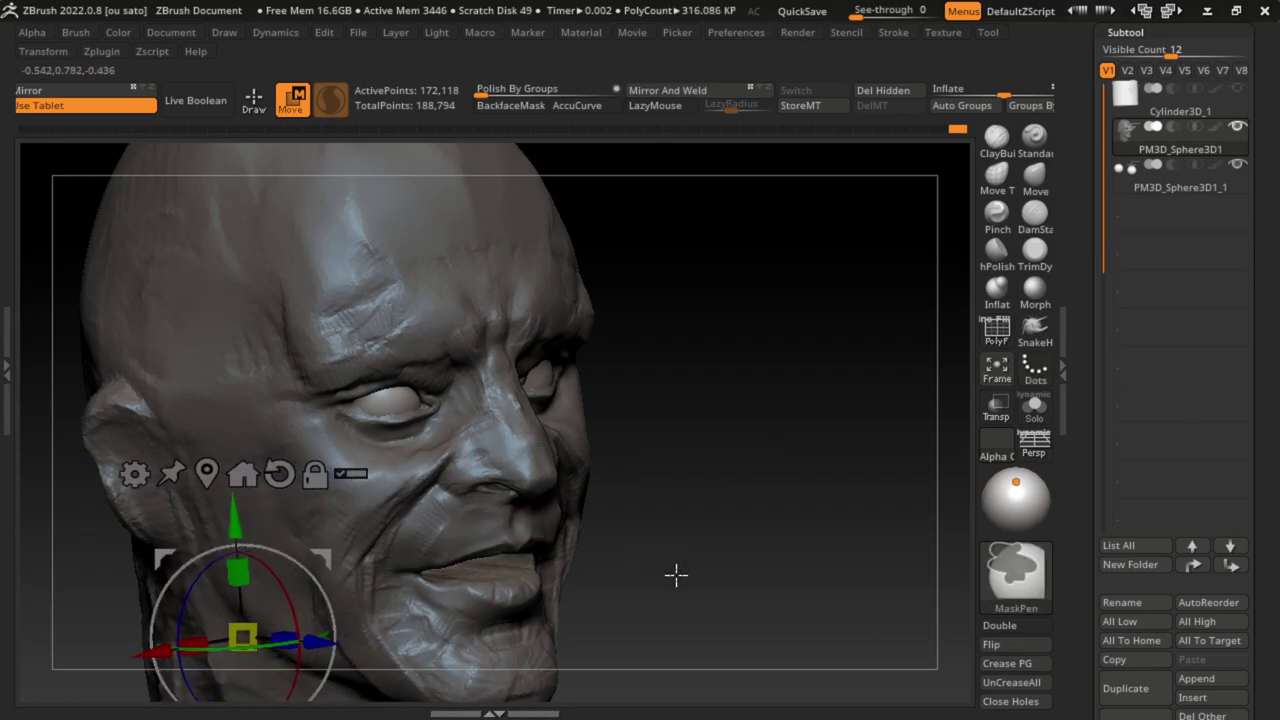
{"action": "left_click", "coordinate": [171, 32]}
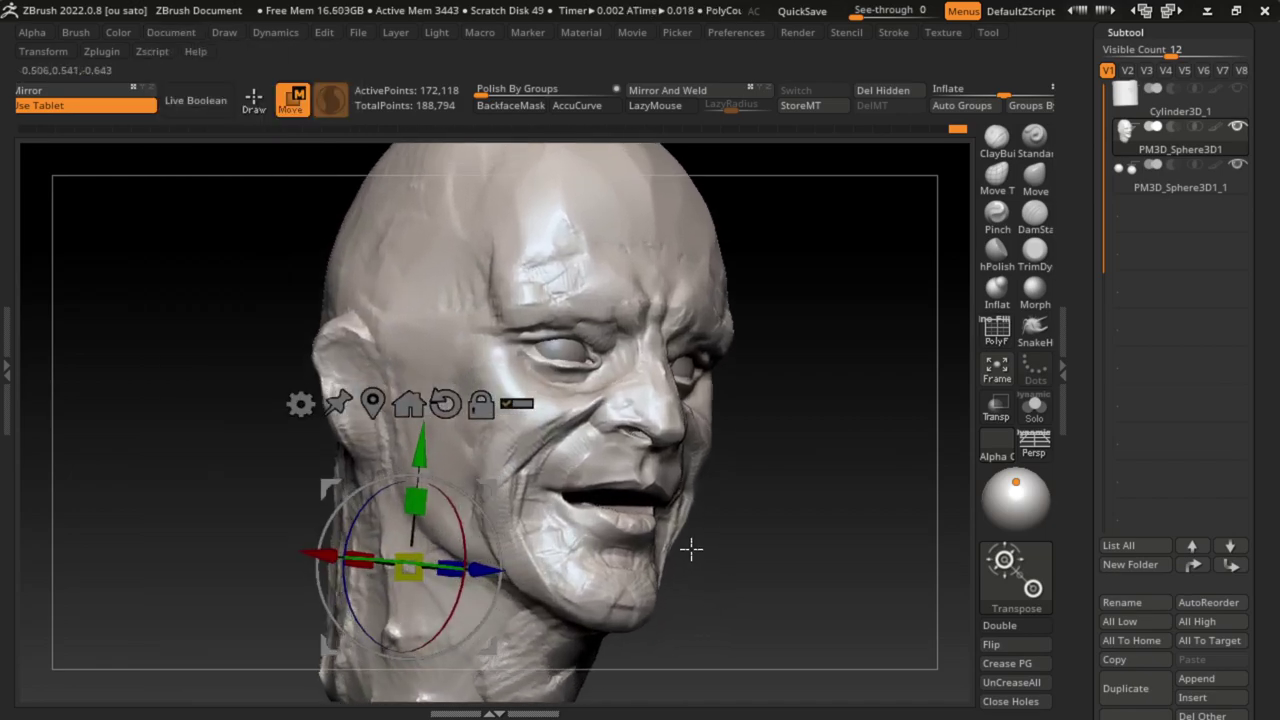
{"action": "key", "text": "q"}
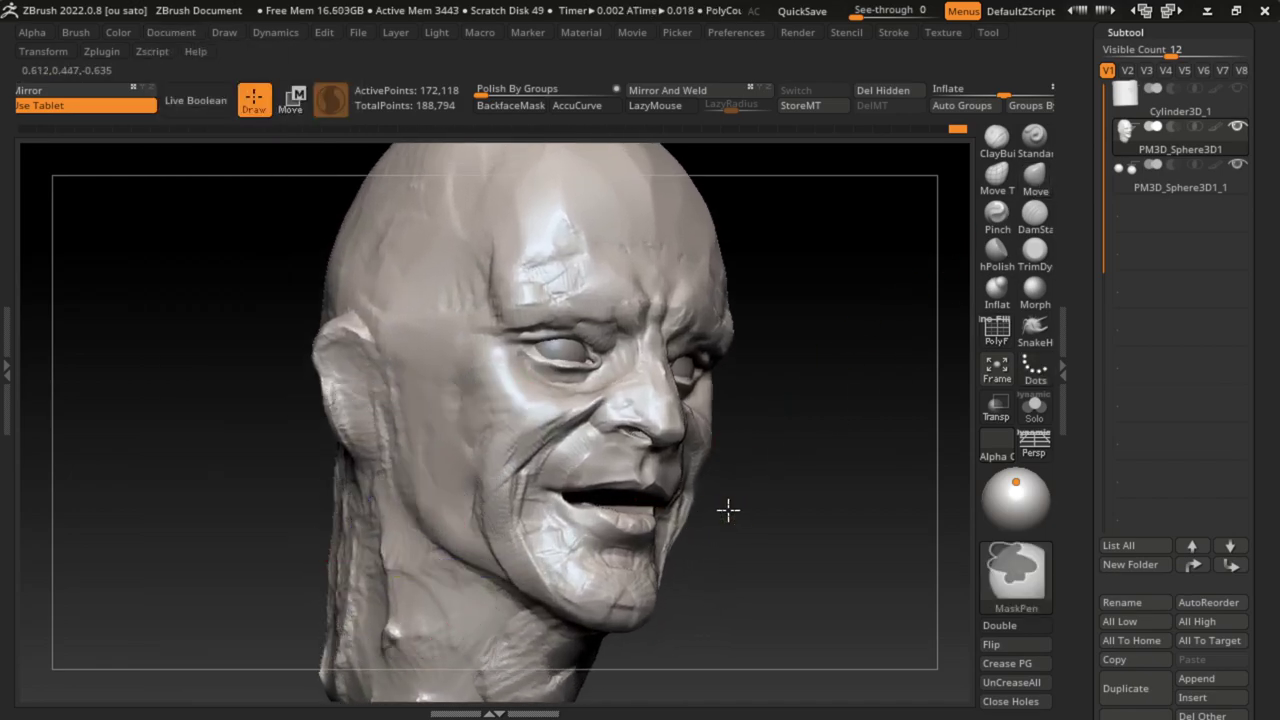
{"action": "left_click_drag", "start_coordinate": [740, 395], "coordinate": [457, 371], "text": "shift"}
Step: Mask a band across the face and lift the lower lip near the corner with Move
{"action": "mouse_move", "coordinate": [200, 340]}
{"action": "left_mouse_down", "text": "ctrl"}
{"action": "mouse_move", "coordinate": [666, 477]}
{"action": "mouse_move", "coordinate": [712, 452]}
{"action": "mouse_move", "coordinate": [904, 601]}
{"action": "left_mouse_up", "text": "ctrl"}
{"action": "left_click", "coordinate": [171, 32]}
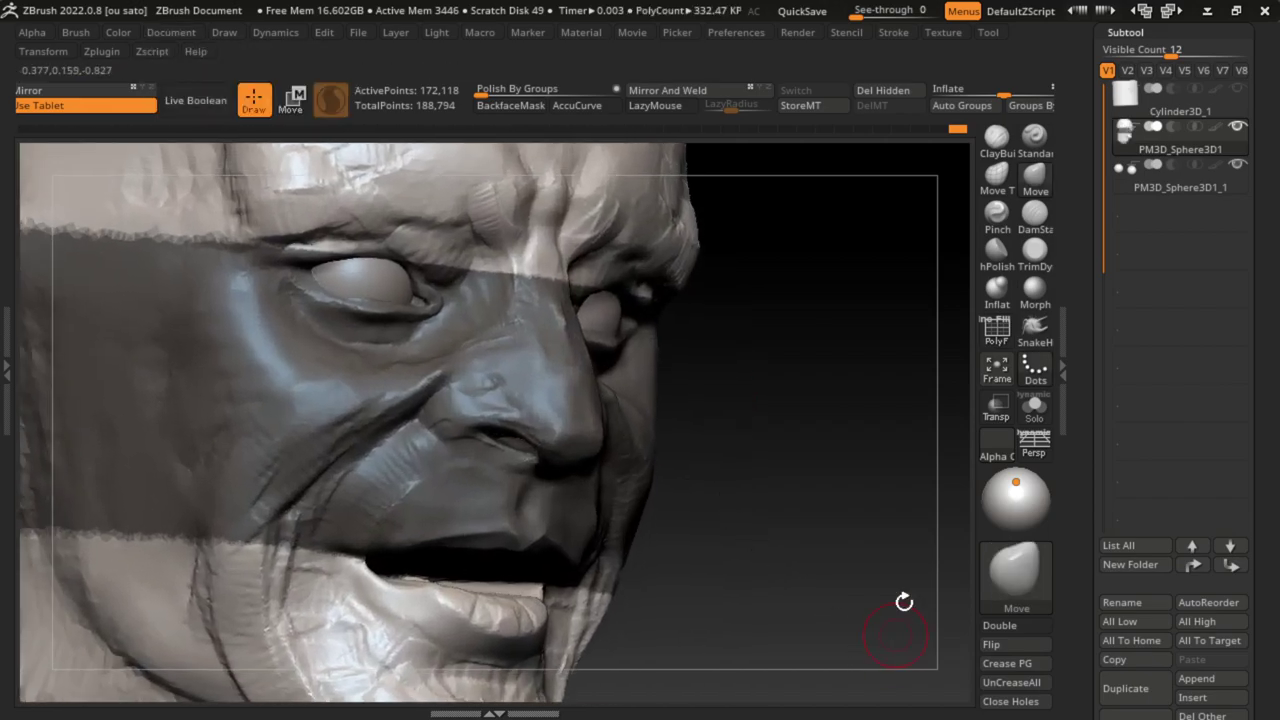
{"action": "key", "text": "b"}
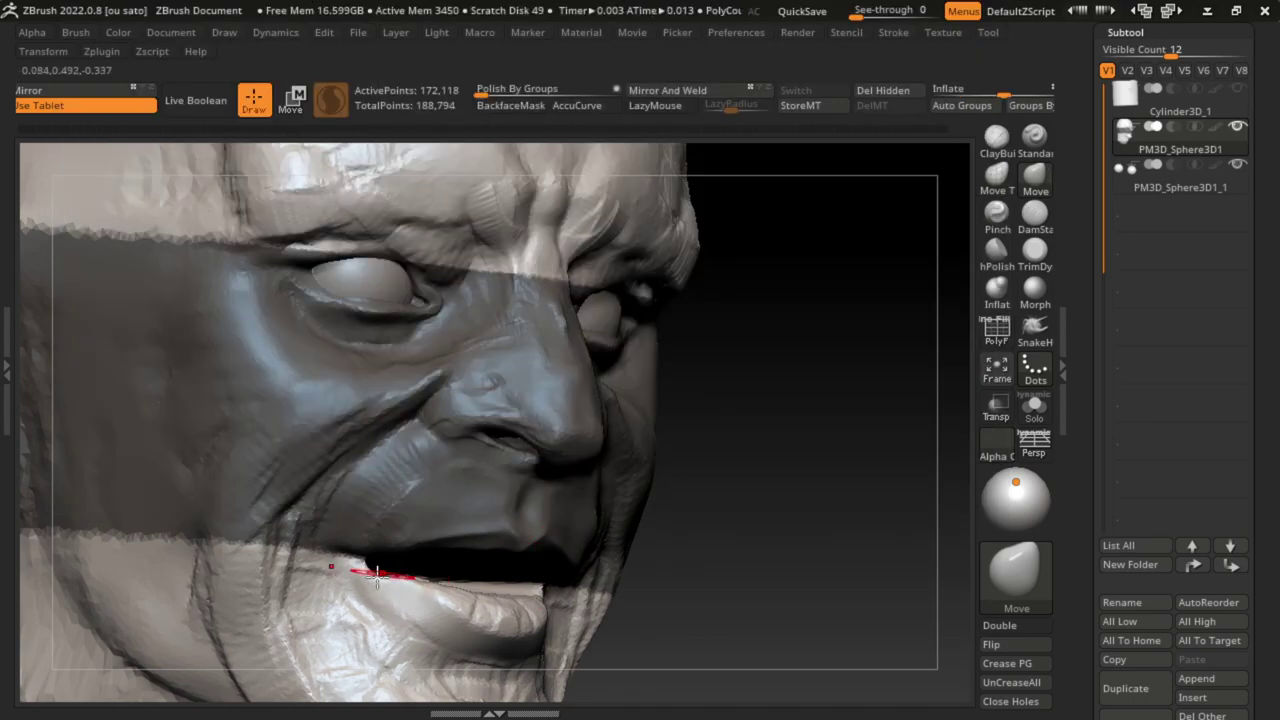
{"action": "left_click_drag", "start_coordinate": [377, 574], "coordinate": [384, 550]}
{"action": "key", "text": "f"}
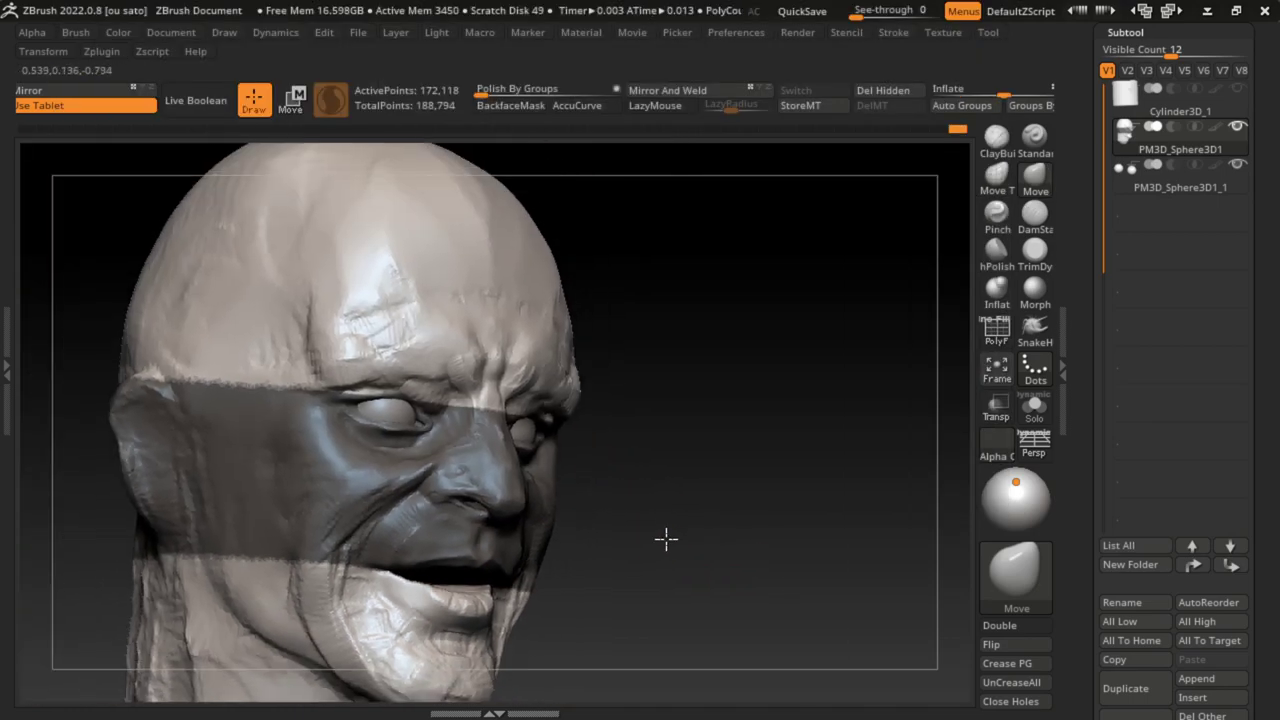
{"action": "left_click_drag", "start_coordinate": [666, 537], "coordinate": [735, 629]}
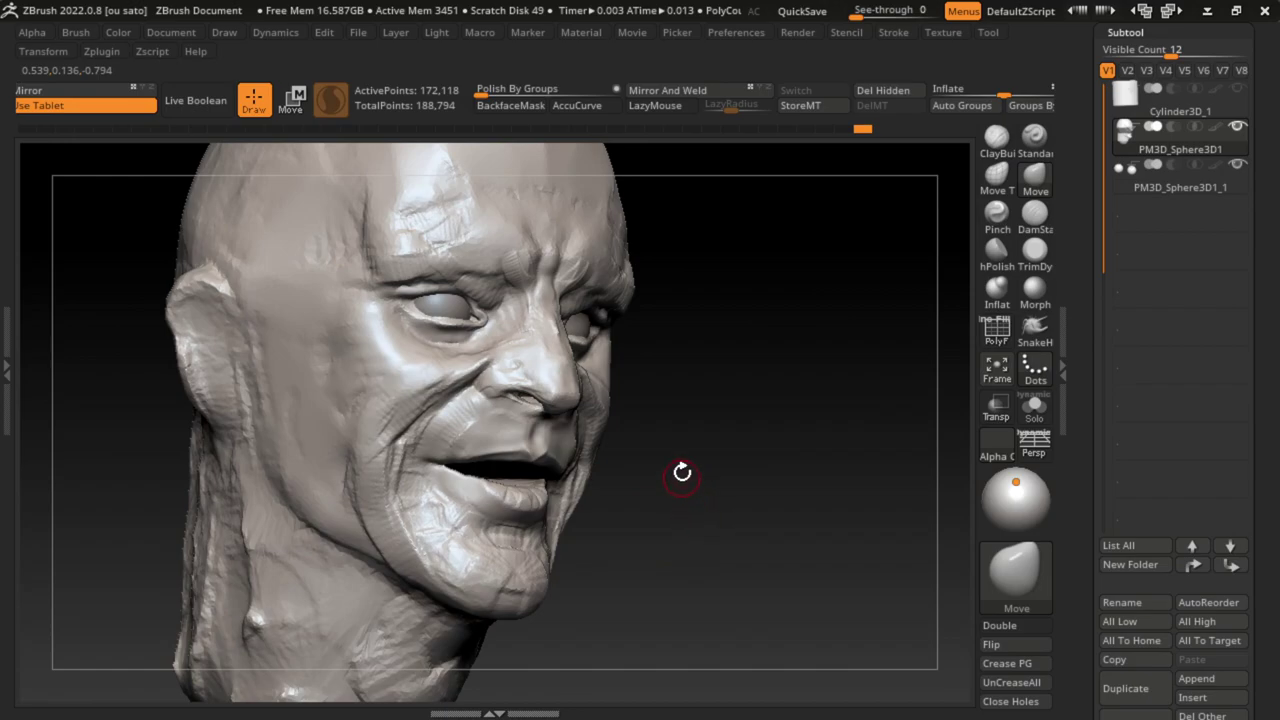
Step: Refine the lower lip with TrimDynamic strokes, enlarge the brush, and clear the mask
{"action": "left_click", "coordinate": [1035, 250]}
{"action": "mouse_move", "coordinate": [548, 502]}
{"action": "left_mouse_down"}
{"action": "mouse_move", "coordinate": [540, 488]}
{"action": "mouse_move", "coordinate": [544, 498]}
{"action": "left_mouse_up"}
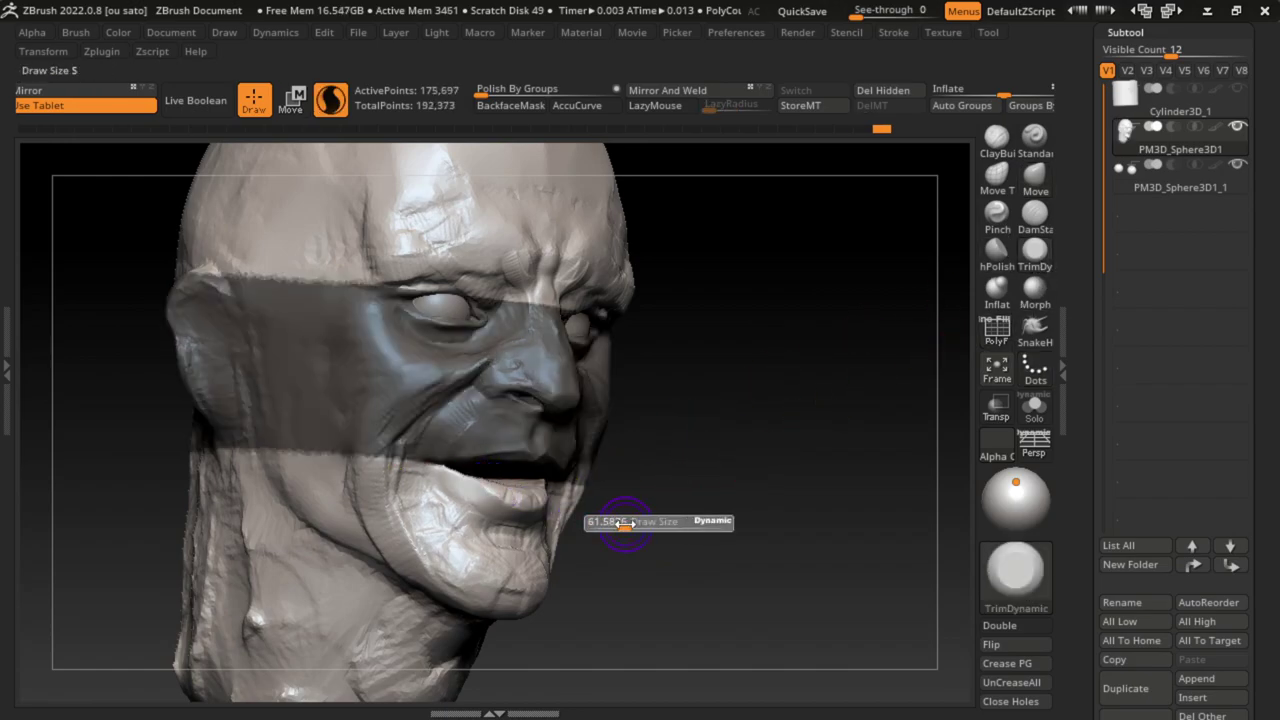
{"action": "left_click_drag", "start_coordinate": [463, 469], "coordinate": [481, 481]}
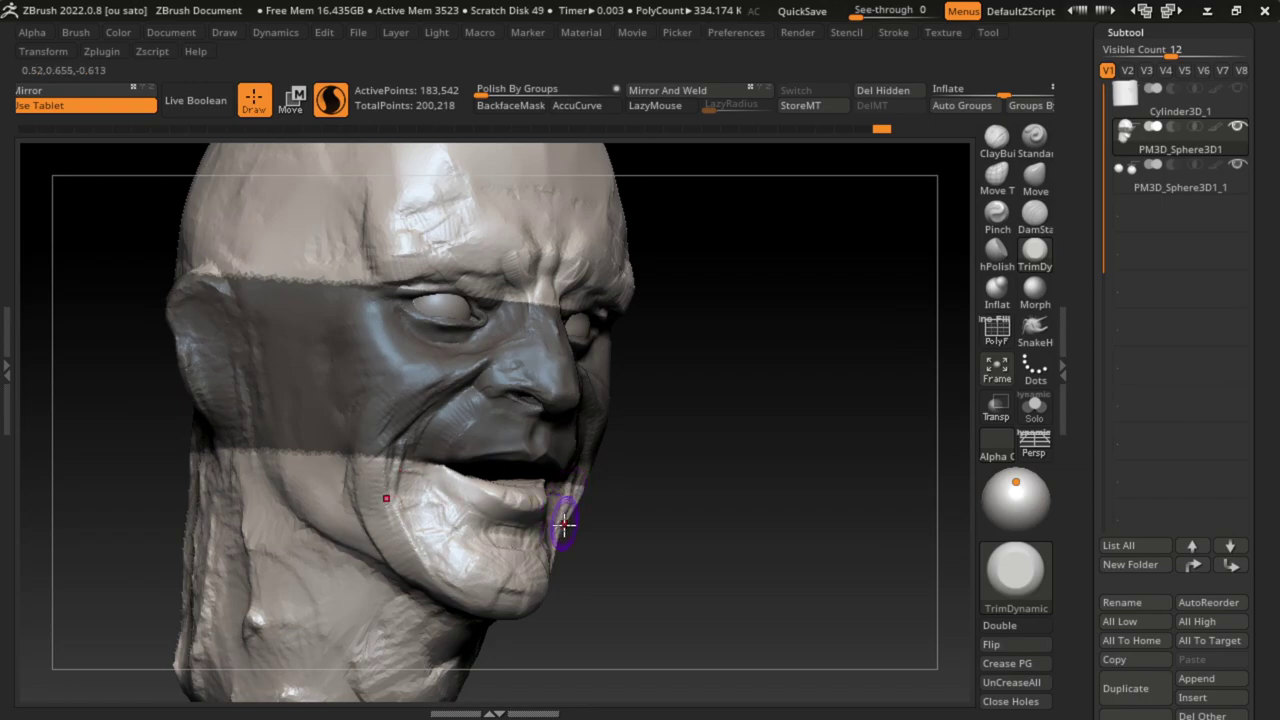
{"action": "key", "text": "s"}
{"action": "left_click_drag", "start_coordinate": [592, 506], "coordinate": [622, 506]}
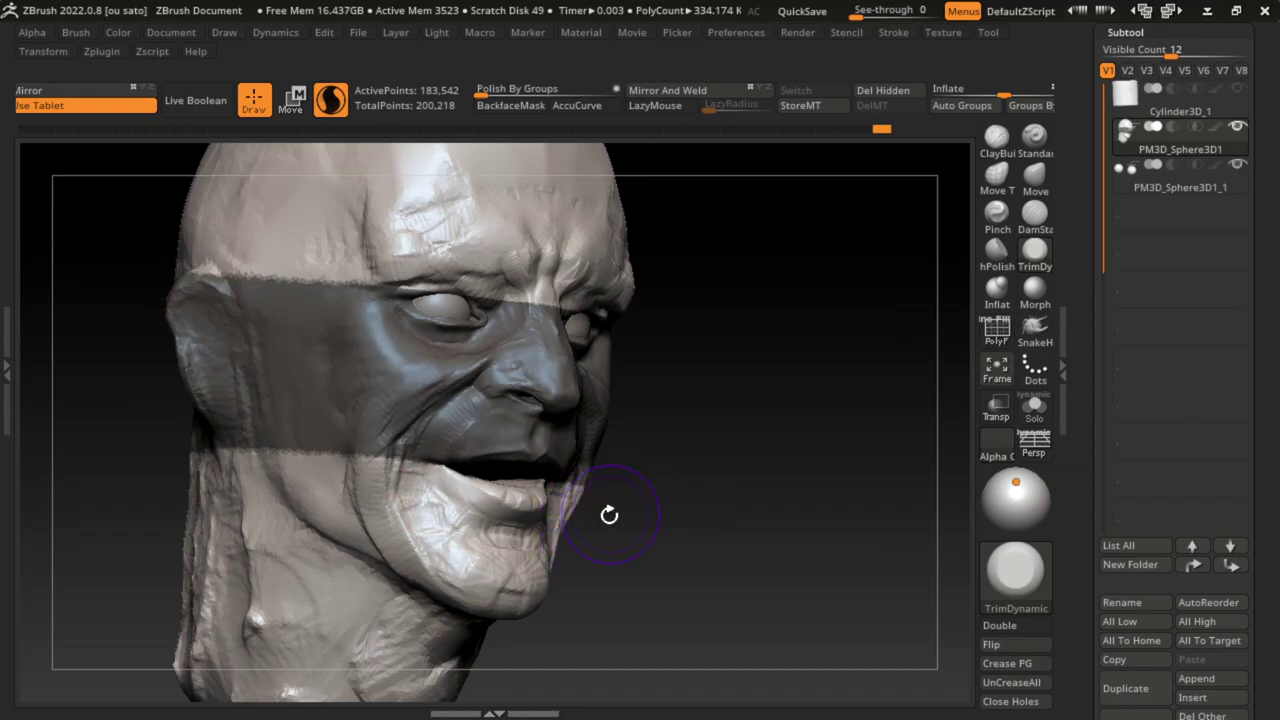
{"action": "left_click", "coordinate": [1036, 186]}
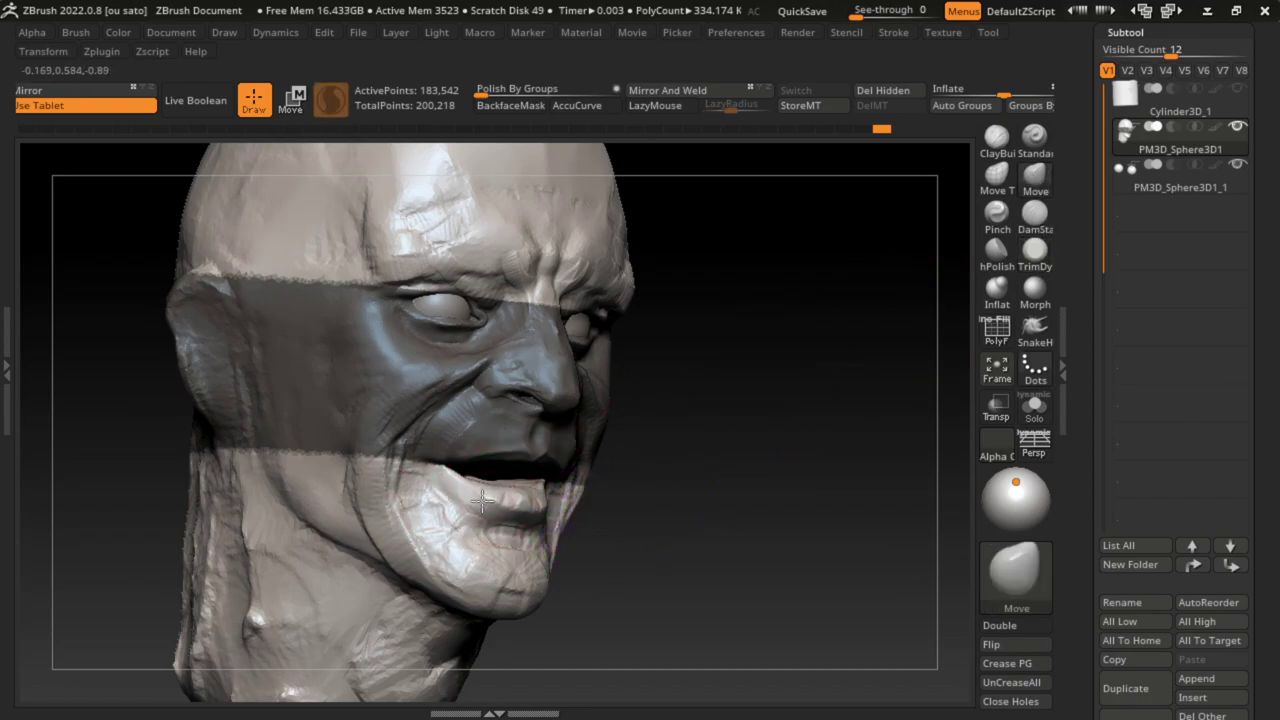
{"action": "left_click", "coordinate": [720, 586], "text": "ctrl"}
{"action": "left_click_drag", "start_coordinate": [720, 586], "coordinate": [712, 579]}
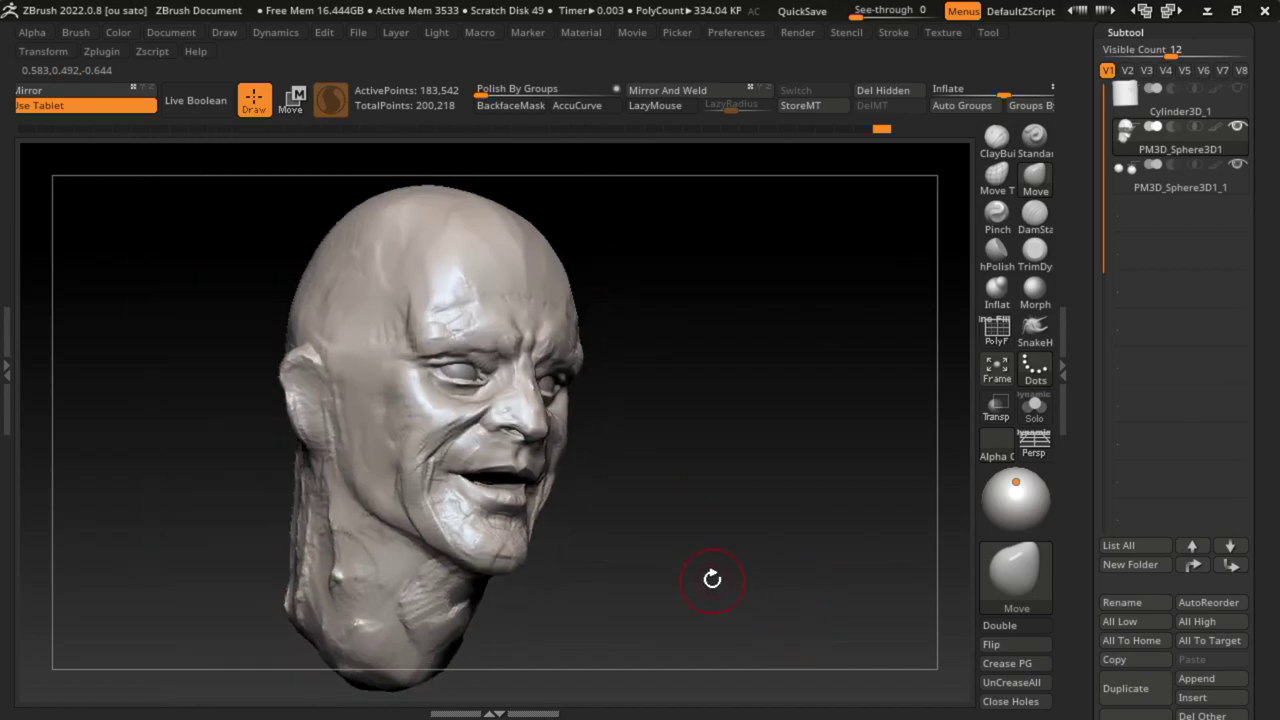
Step: Append a cylinder and scale it up to roughly fit the mouth
{"action": "left_click", "coordinate": [1206, 684]}
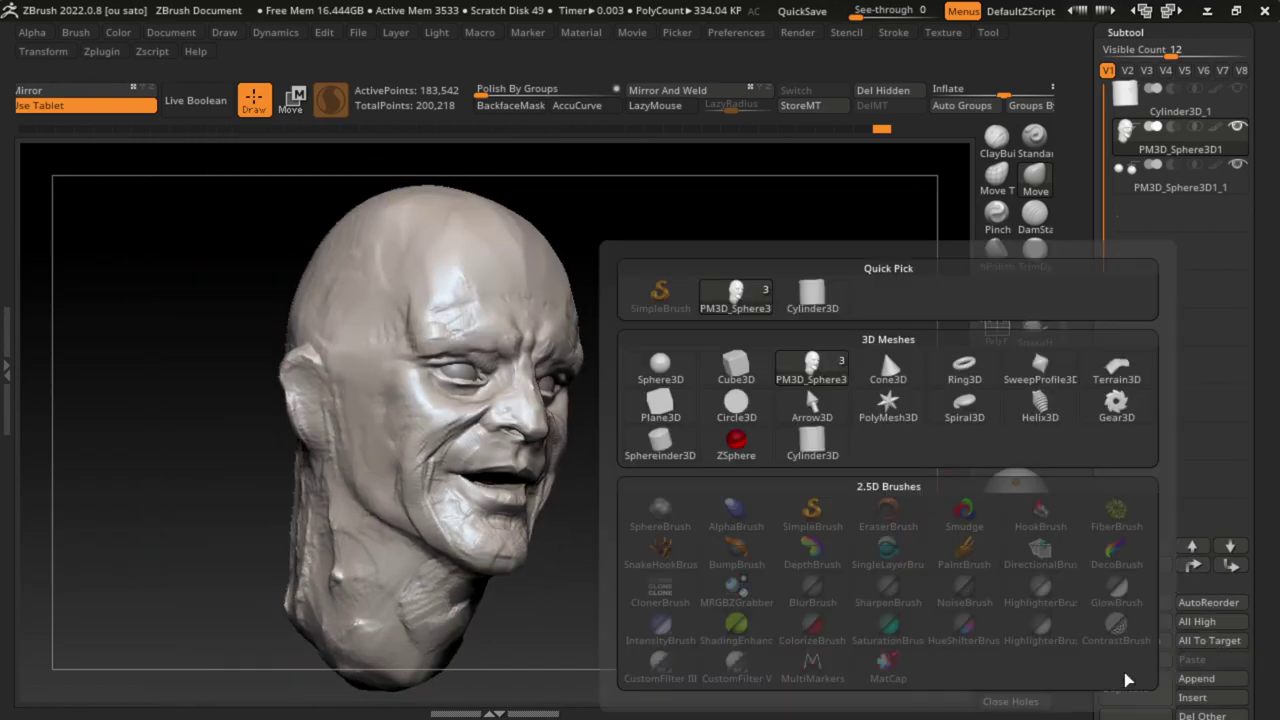
{"action": "left_click", "coordinate": [818, 440]}
{"action": "key", "text": "w"}
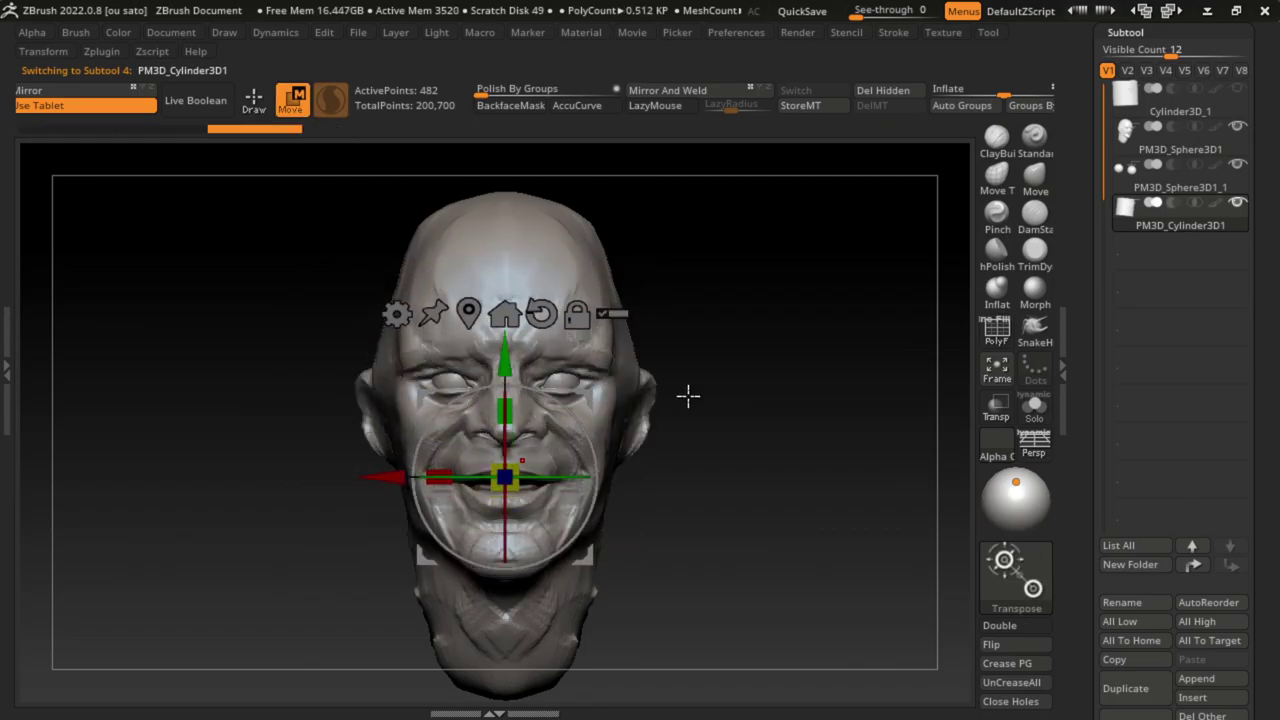
{"action": "mouse_move", "coordinate": [686, 394]}
{"action": "left_mouse_down"}
{"action": "mouse_move", "coordinate": [720, 495]}
{"action": "mouse_move", "coordinate": [820, 477]}
{"action": "left_mouse_up"}
{"action": "scroll", "coordinate": [820, 477], "scroll_direction": "up", "scroll_amount": 3}
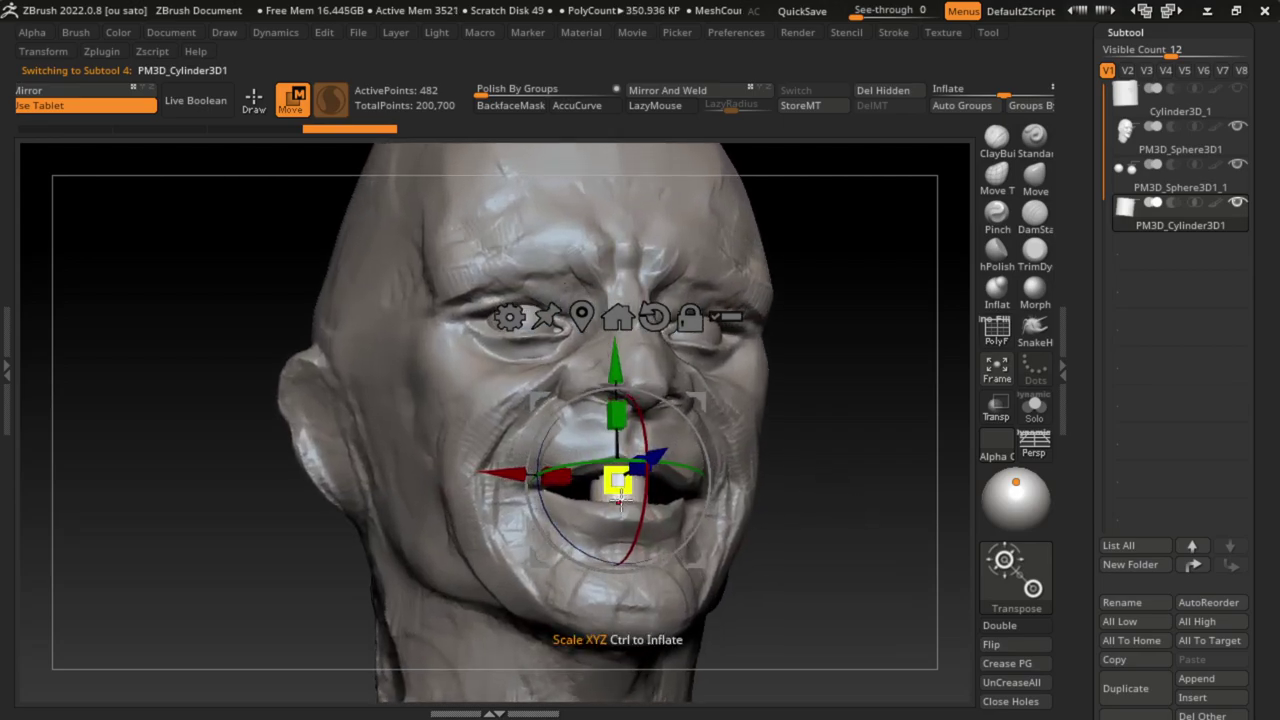
{"action": "mouse_move", "coordinate": [614, 425]}
{"action": "left_mouse_down"}
{"action": "mouse_move", "coordinate": [617, 410]}
{"action": "mouse_move", "coordinate": [640, 495]}
{"action": "left_mouse_up"}
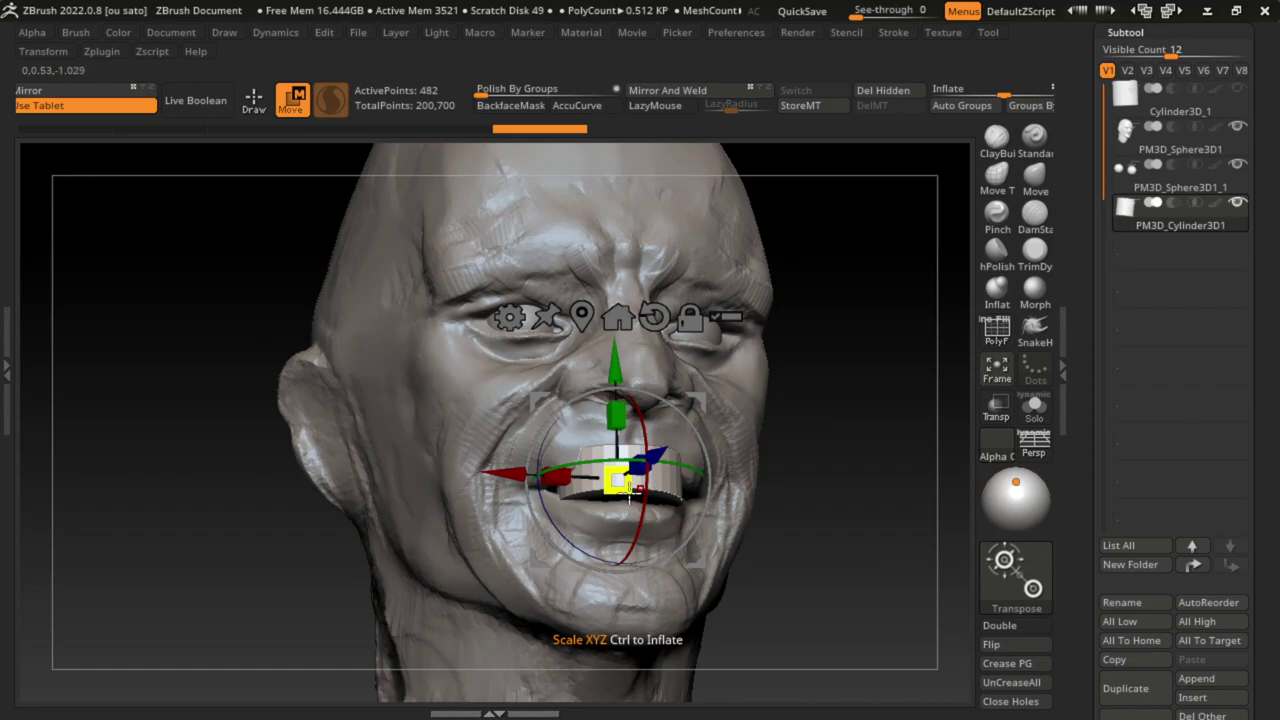
{"action": "left_click_drag", "start_coordinate": [636, 488], "coordinate": [665, 484]}
{"action": "mouse_move", "coordinate": [805, 380]}
{"action": "left_mouse_down"}
{"action": "mouse_move", "coordinate": [842, 376]}
{"action": "mouse_move", "coordinate": [760, 380]}
{"action": "left_mouse_up"}
{"action": "left_click_drag", "start_coordinate": [594, 491], "coordinate": [600, 480]}
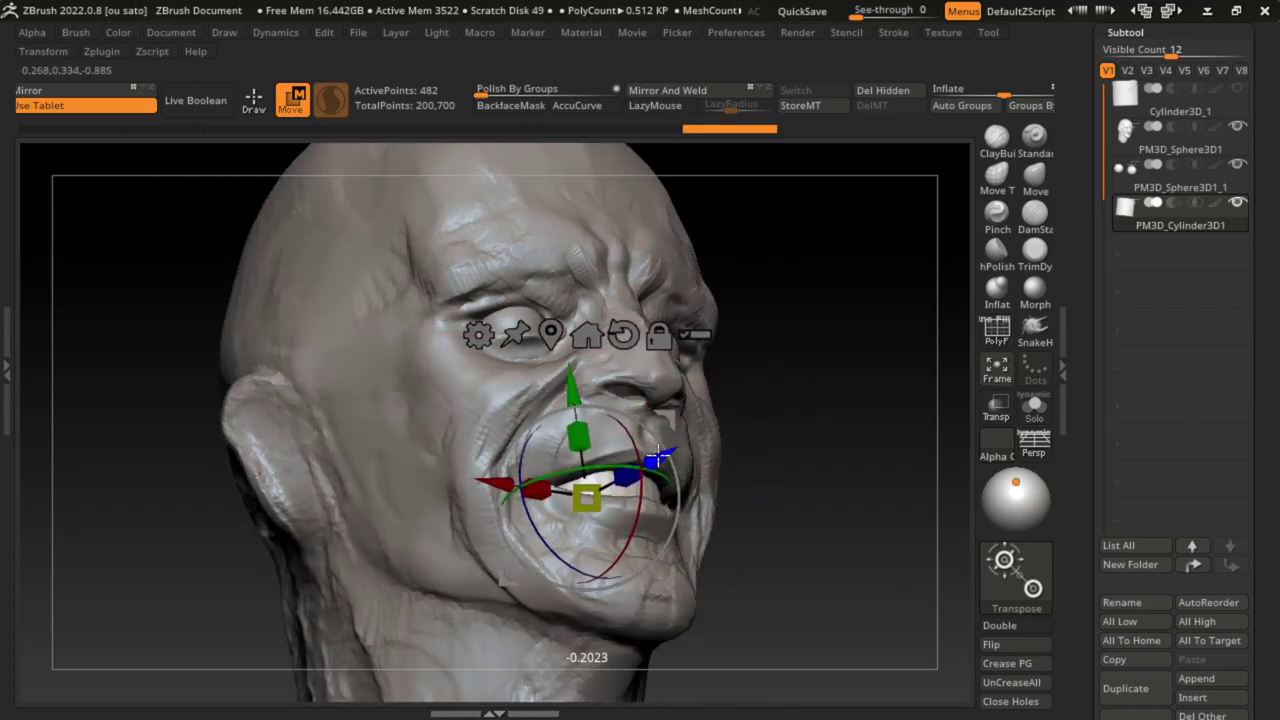
Step: Rotate, nudge and scale the cylinder into line with the mouth, then push it deeper
{"action": "left_click_drag", "start_coordinate": [581, 385], "coordinate": [582, 362]}
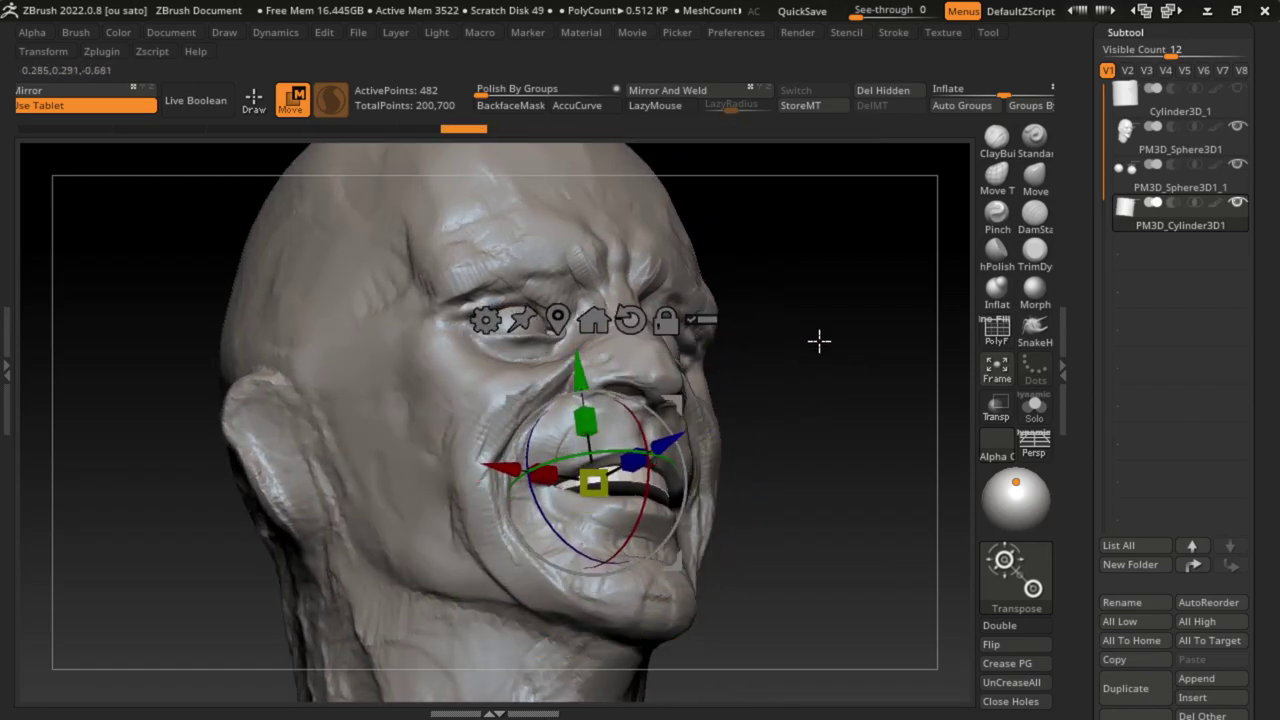
{"action": "left_click_drag", "start_coordinate": [820, 340], "coordinate": [831, 428]}
{"action": "left_click_drag", "start_coordinate": [645, 425], "coordinate": [648, 440]}
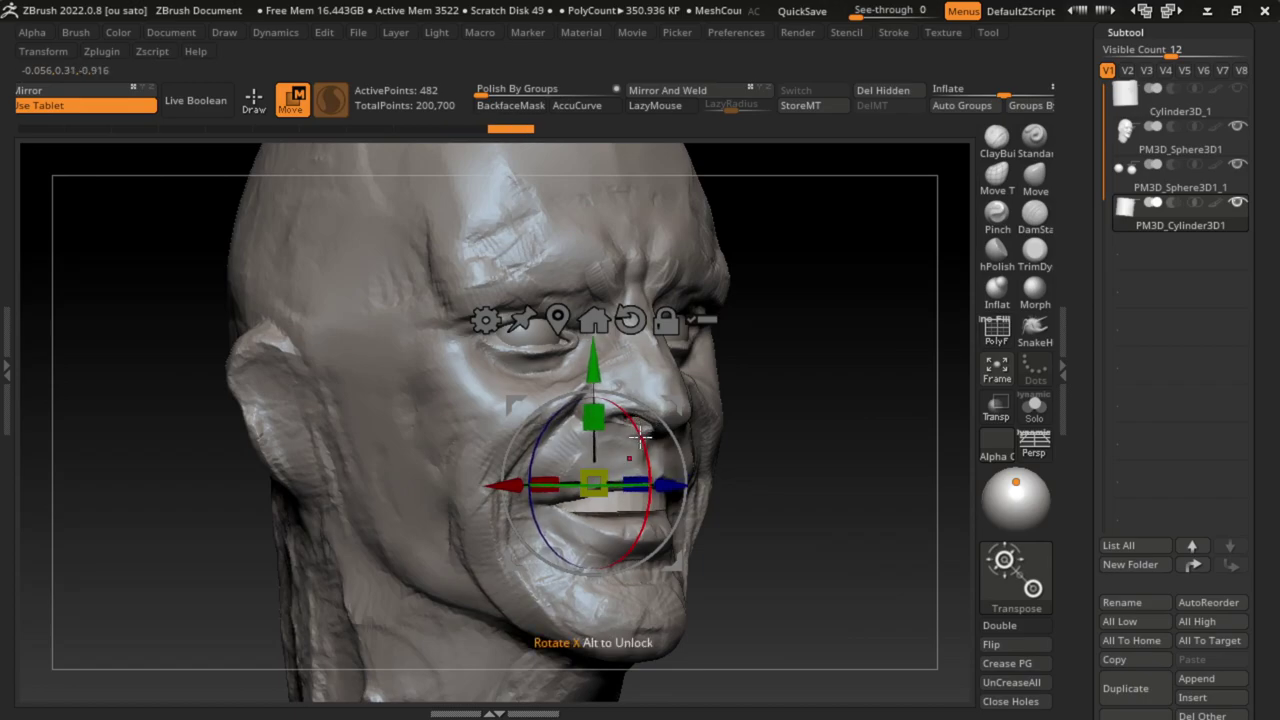
{"action": "left_click_drag", "start_coordinate": [667, 486], "coordinate": [673, 487]}
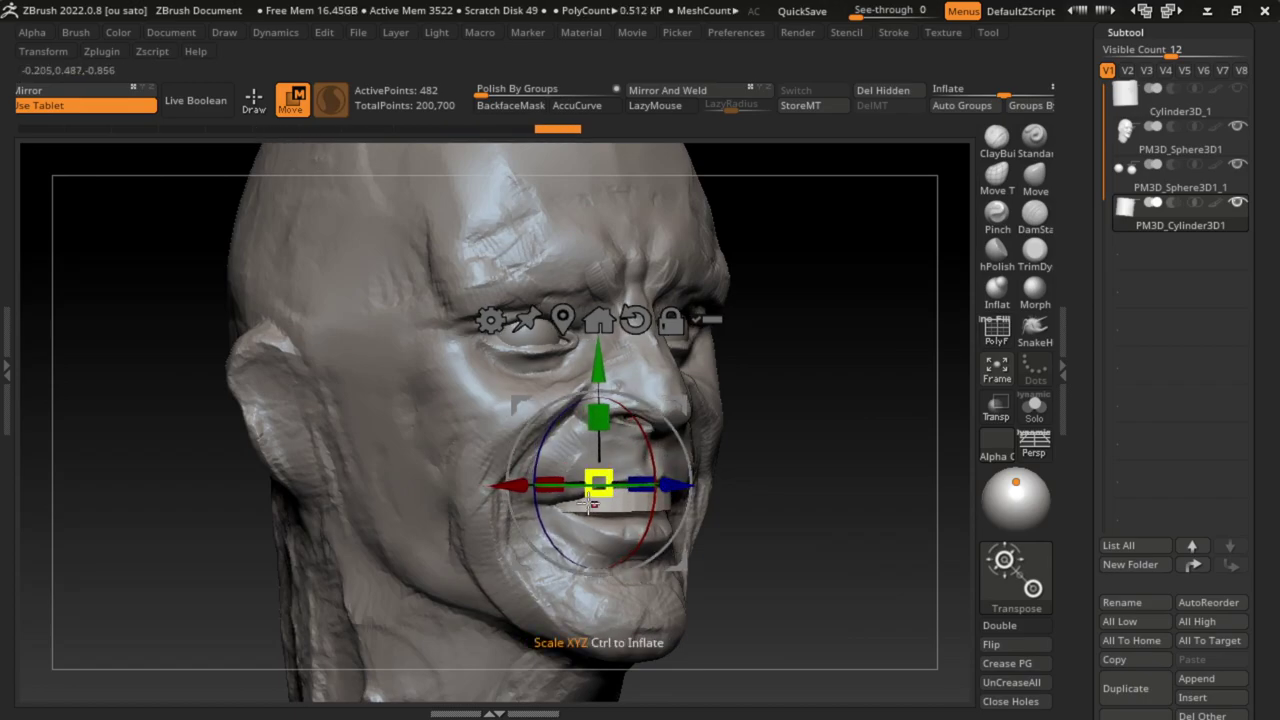
{"action": "left_click_drag", "start_coordinate": [552, 487], "coordinate": [567, 488]}
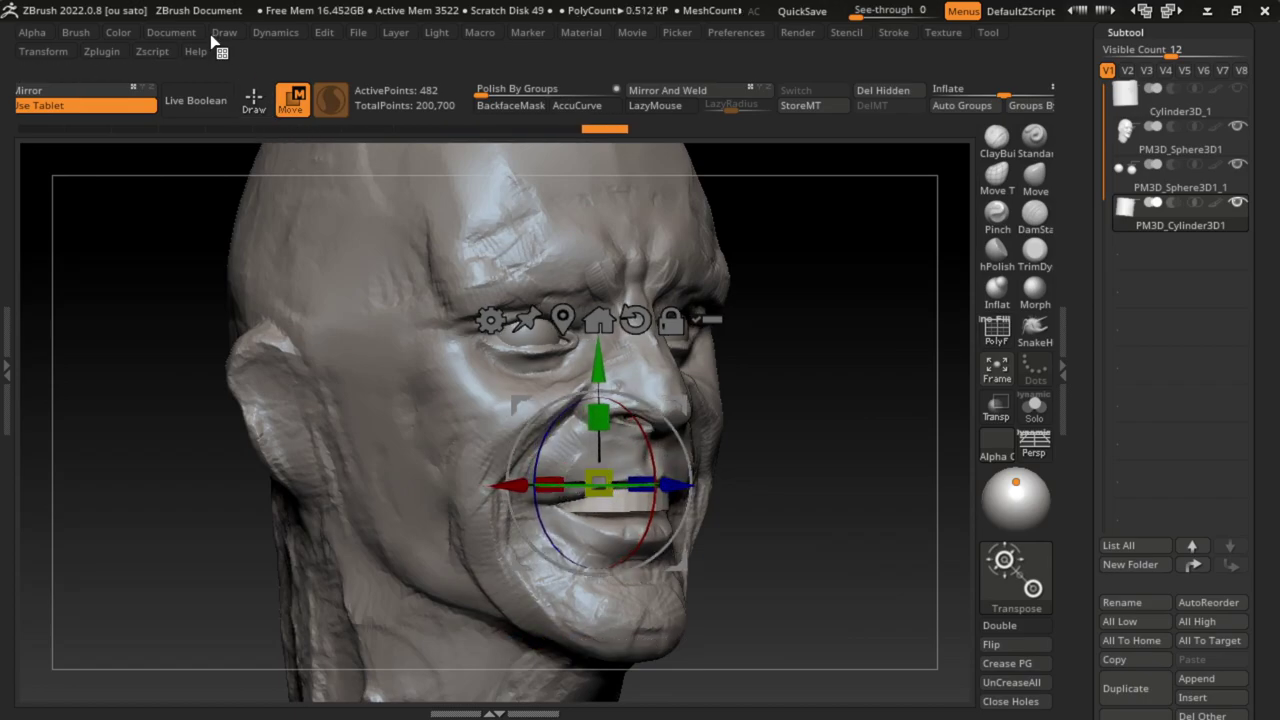
{"action": "left_click", "coordinate": [171, 32]}
{"action": "key", "text": "f"}
{"action": "left_click", "coordinate": [255, 100]}
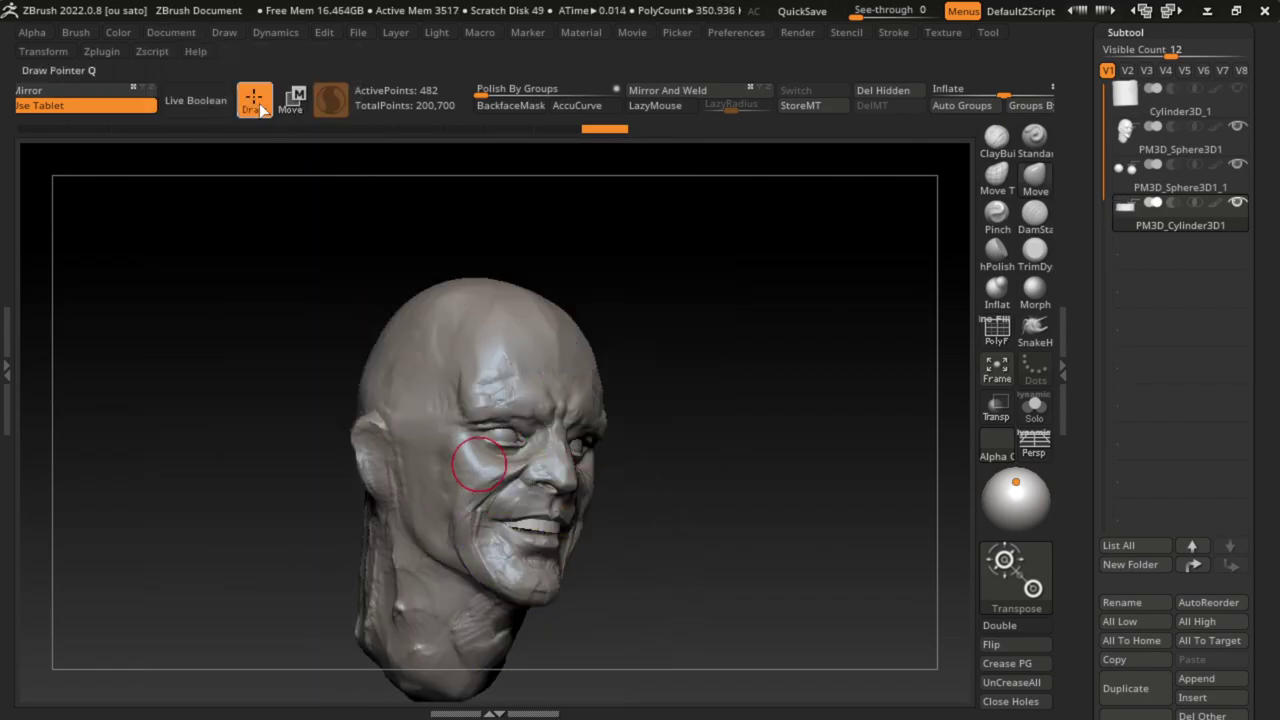
{"action": "key", "text": "w"}
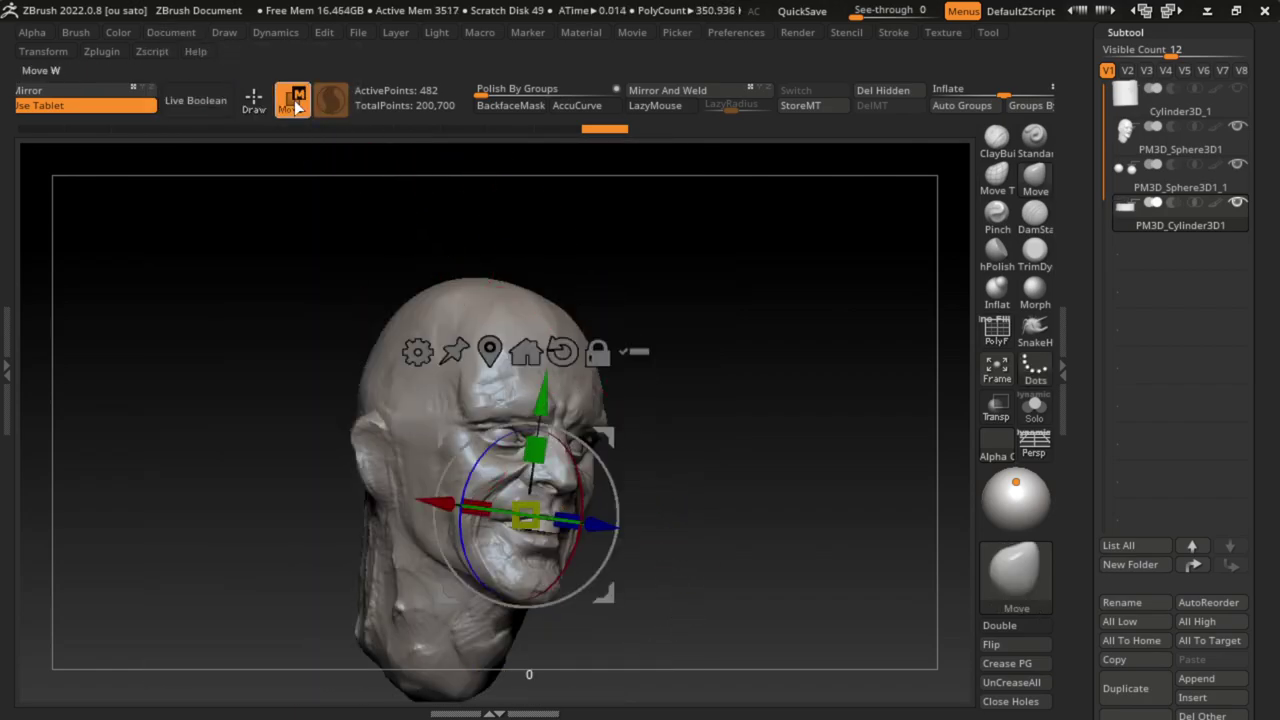
{"action": "left_click_drag", "start_coordinate": [596, 527], "coordinate": [610, 530]}
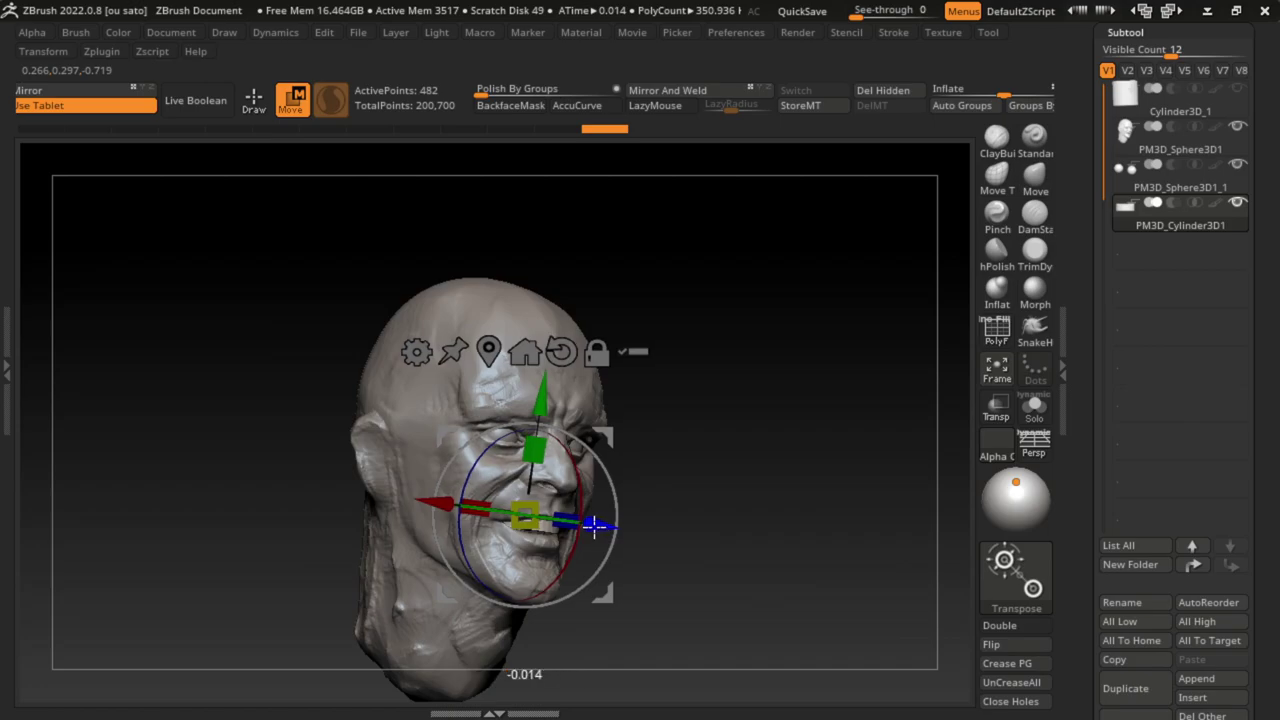
Step: Enlarge the brush and pull the jaw contour inward on the head mesh
{"action": "key", "text": "q"}
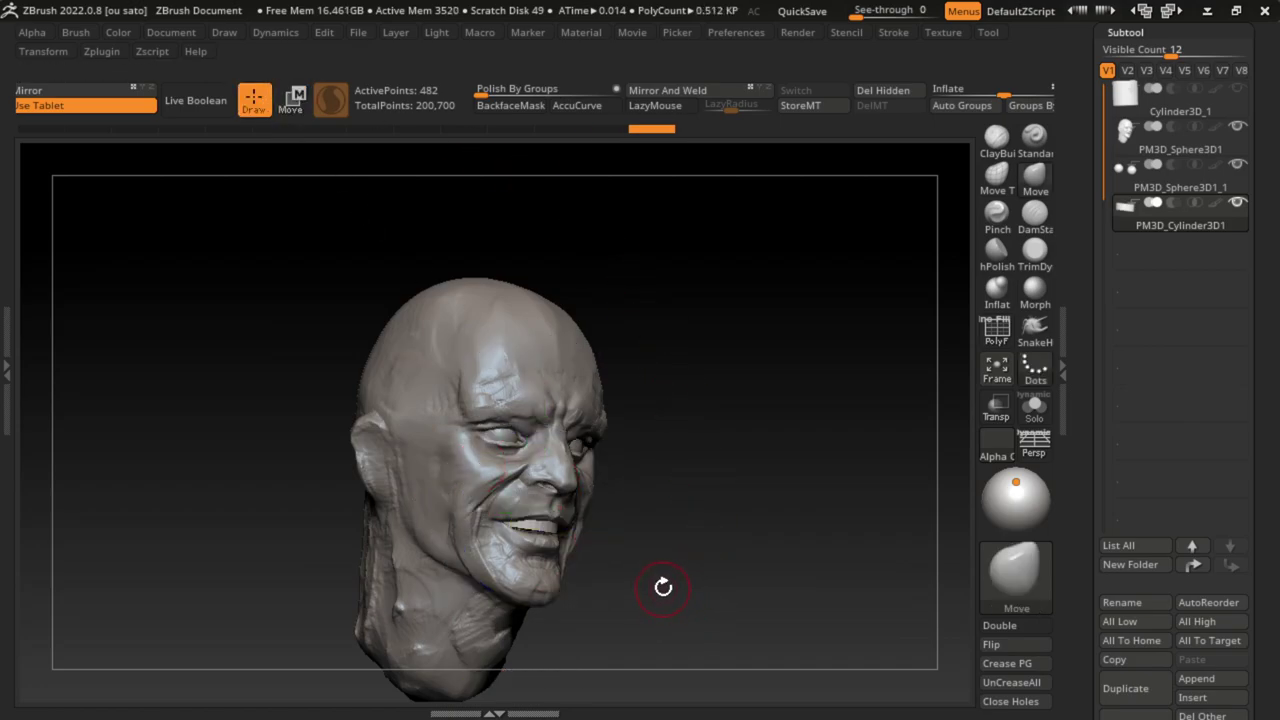
{"action": "key", "text": "s"}
{"action": "left_click_drag", "start_coordinate": [673, 580], "coordinate": [700, 580]}
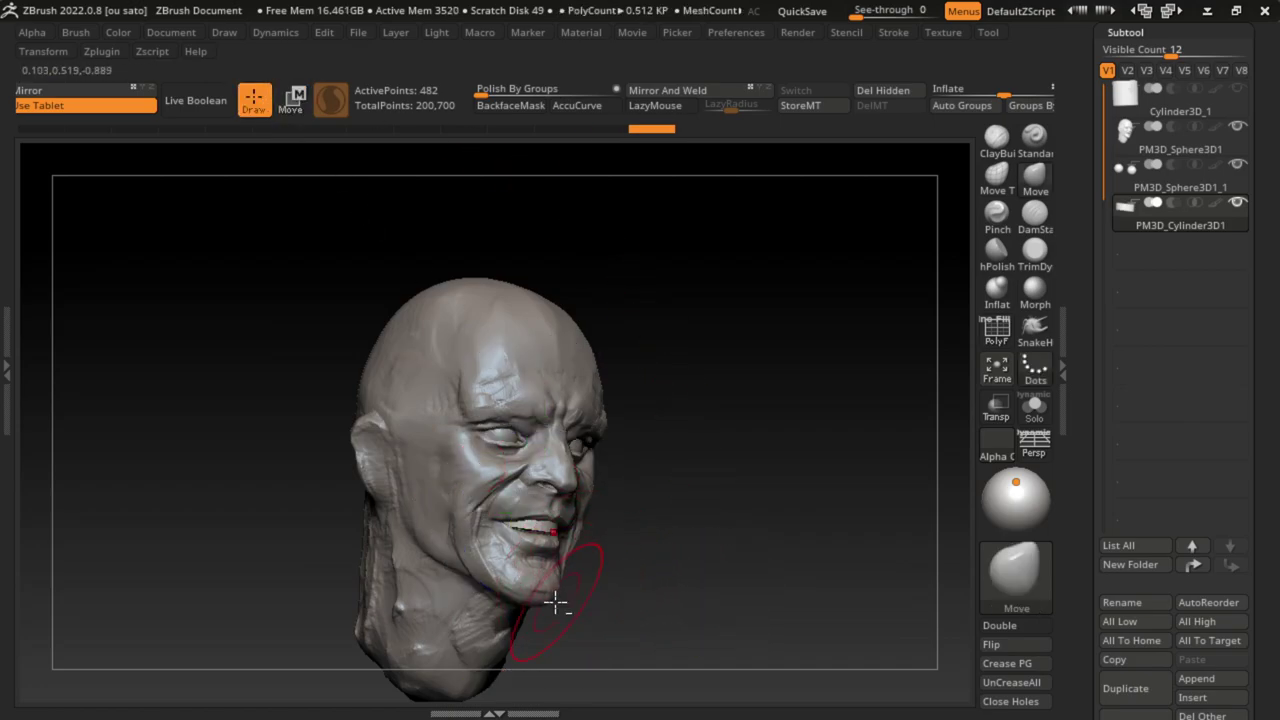
{"action": "left_click", "coordinate": [577, 606], "text": "alt"}
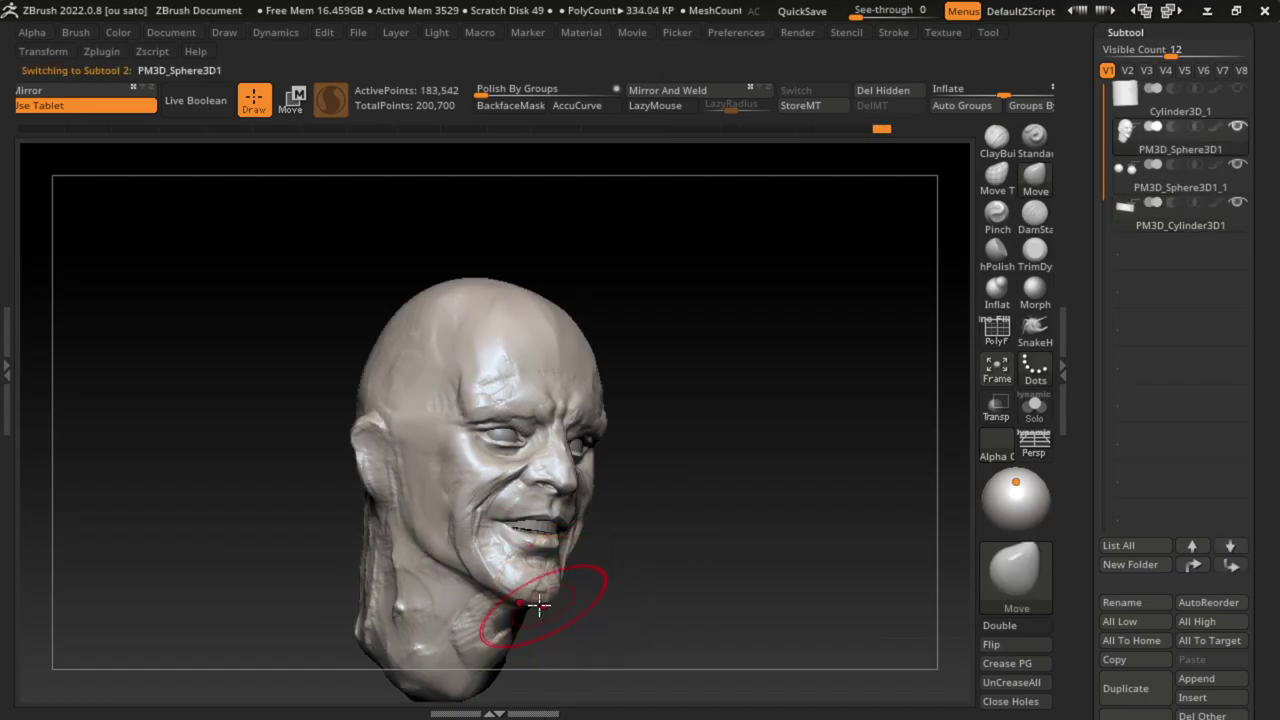
{"action": "left_click_drag", "start_coordinate": [545, 590], "coordinate": [527, 598]}
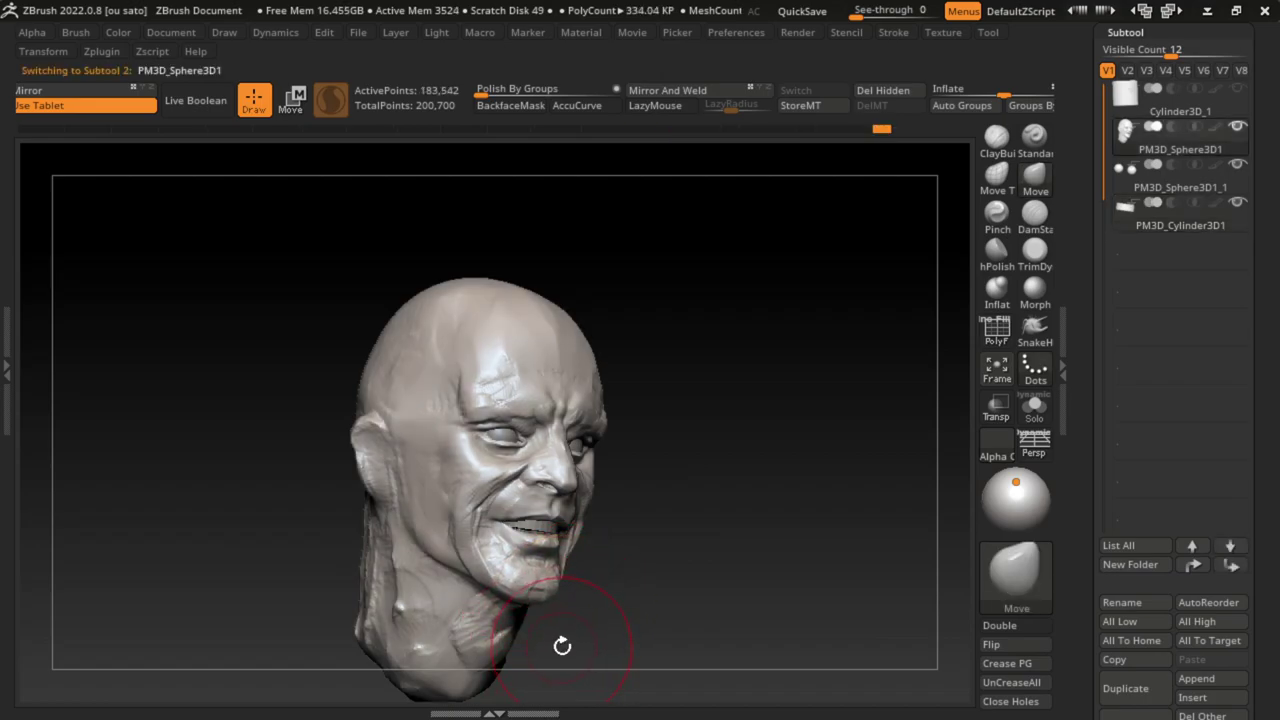
{"action": "key", "text": "s"}
{"action": "left_click_drag", "start_coordinate": [638, 586], "coordinate": [627, 585]}
Step: Select the PM3D_Cylinder3D1 subtool and isolate it with Solo, facing its end
{"action": "left_click", "coordinate": [525, 527], "text": "alt"}
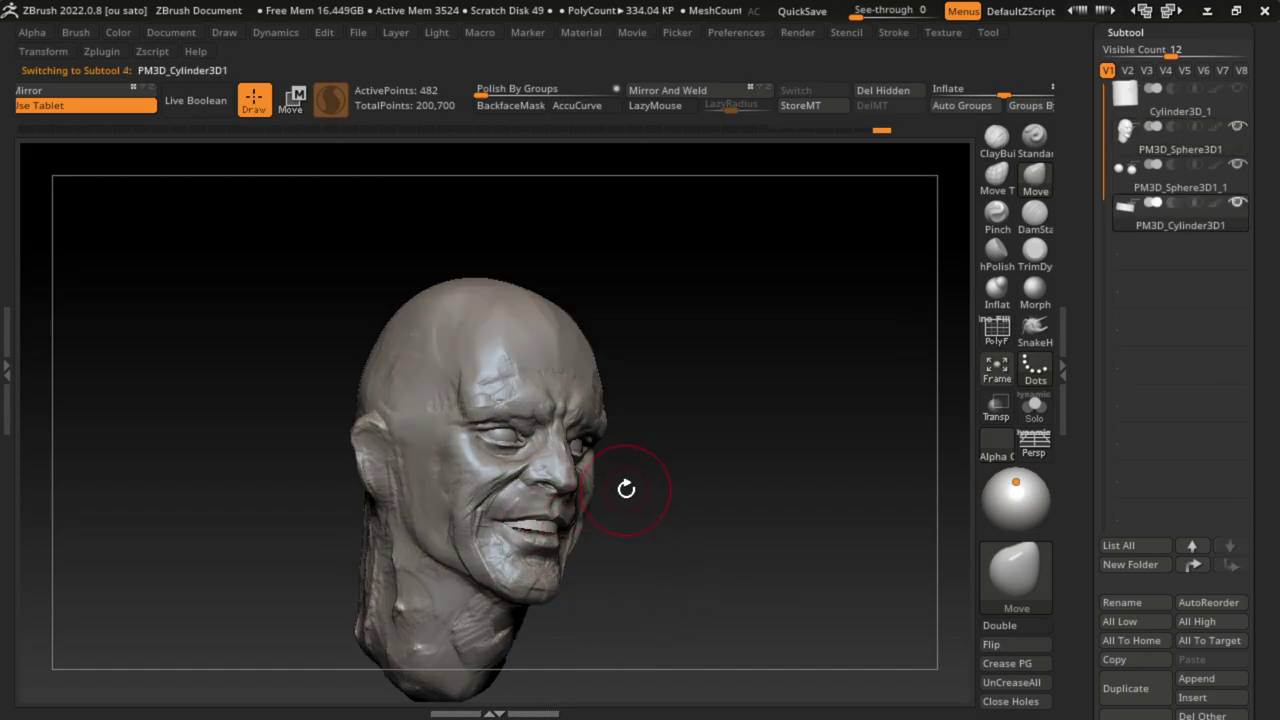
{"action": "left_click", "coordinate": [628, 500], "text": "alt"}
{"action": "scroll", "coordinate": [634, 505], "scroll_direction": "up", "scroll_amount": 3}
{"action": "scroll", "coordinate": [637, 515], "scroll_direction": "up", "scroll_amount": 3}
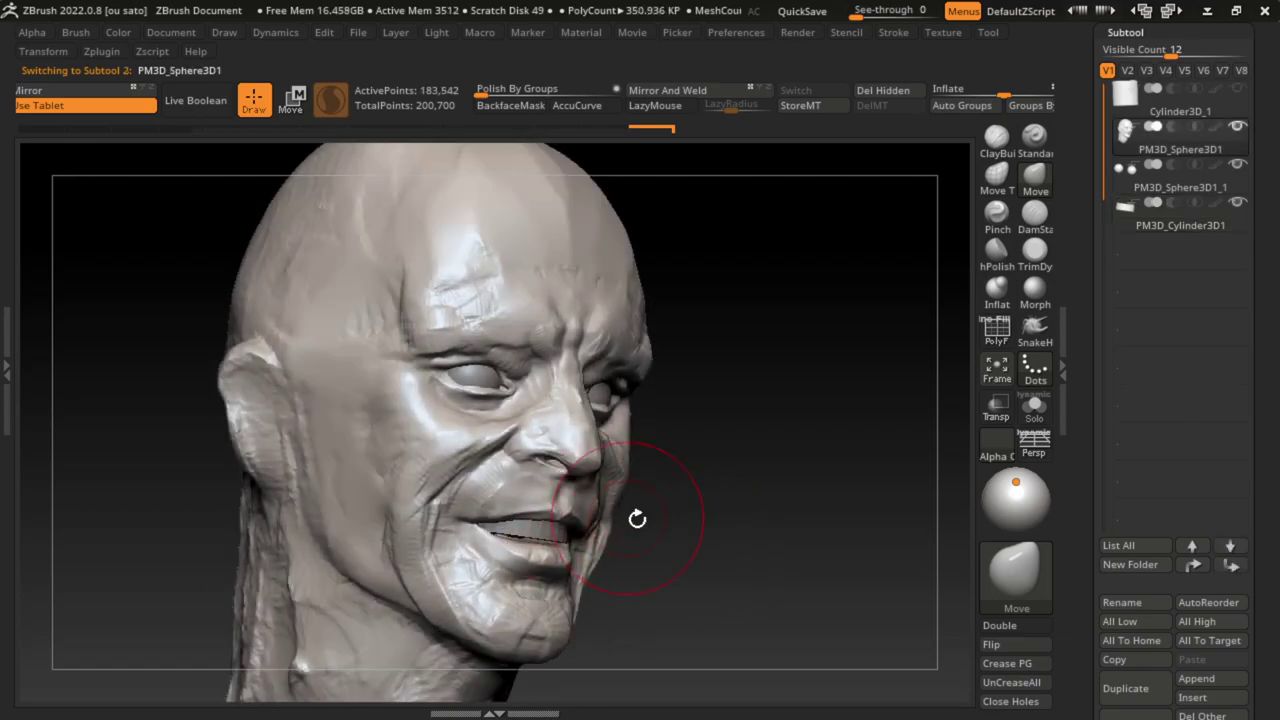
{"action": "right_click_drag", "start_coordinate": [637, 519], "coordinate": [568, 521]}
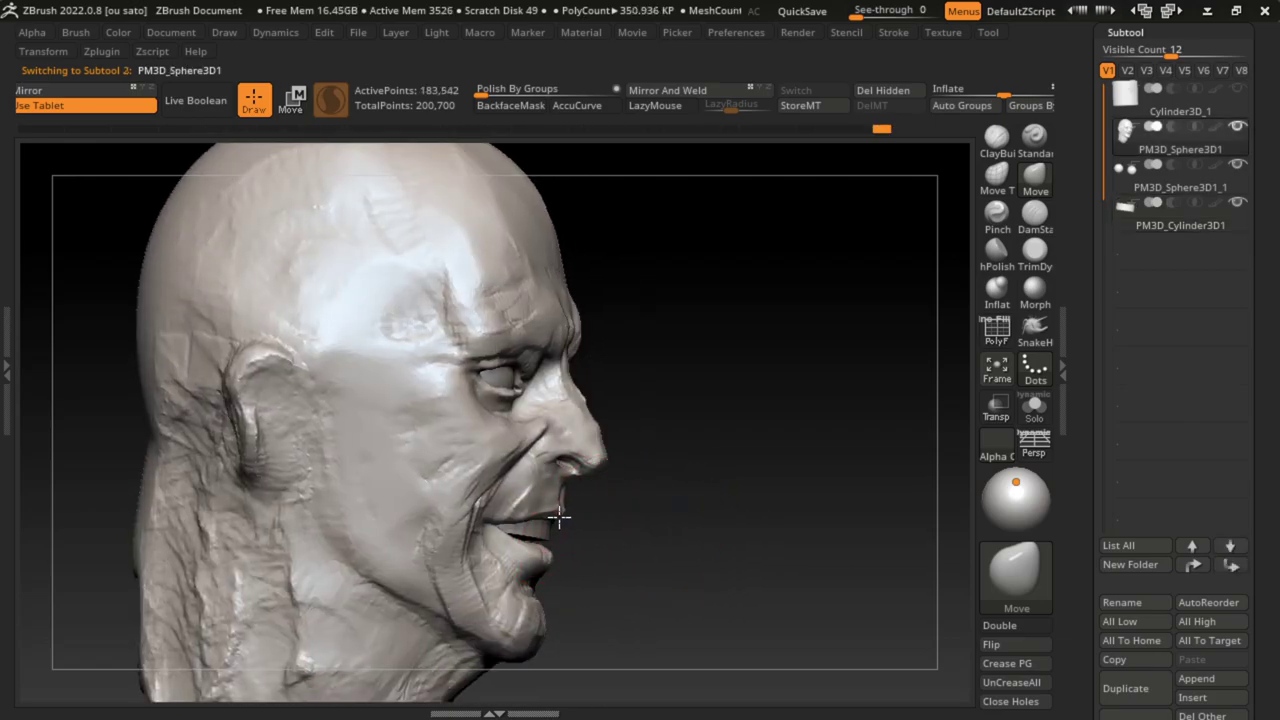
{"action": "left_click", "coordinate": [556, 531], "text": "alt"}
{"action": "right_click_drag", "start_coordinate": [694, 531], "coordinate": [766, 563]}
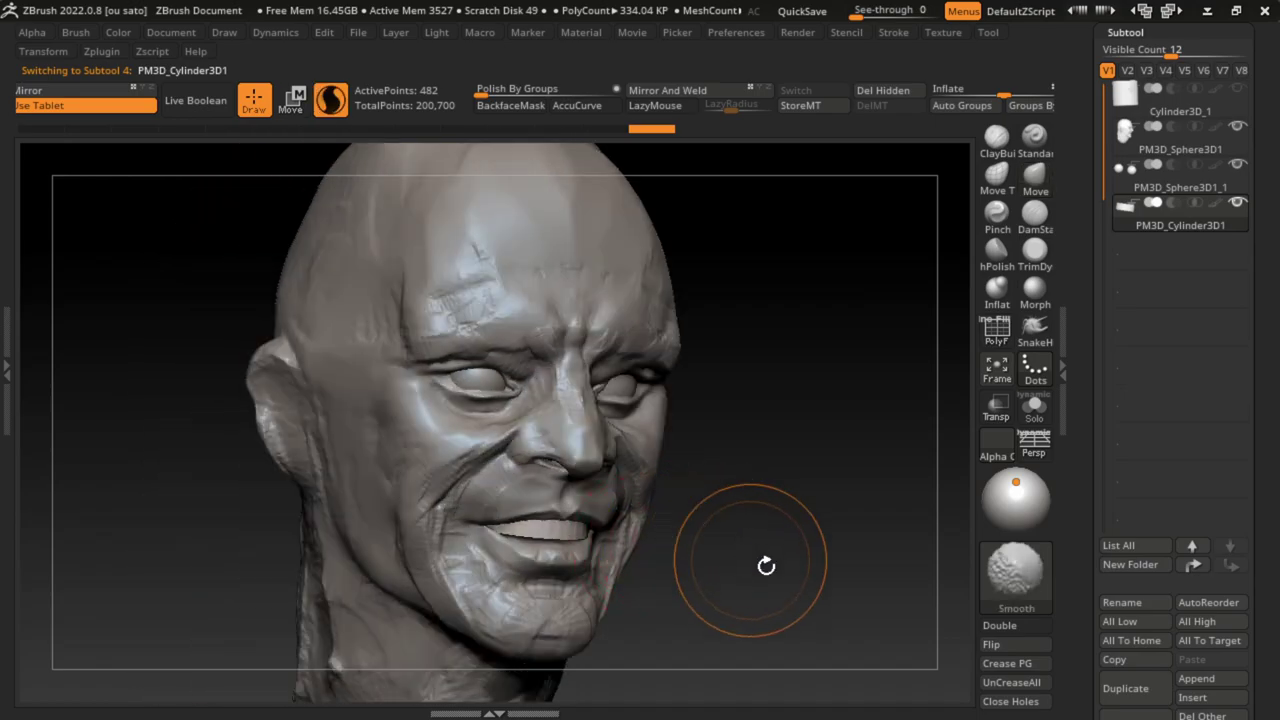
{"action": "left_click", "coordinate": [1035, 408]}
{"action": "right_click_drag", "start_coordinate": [802, 433], "coordinate": [782, 447], "text": "shift"}
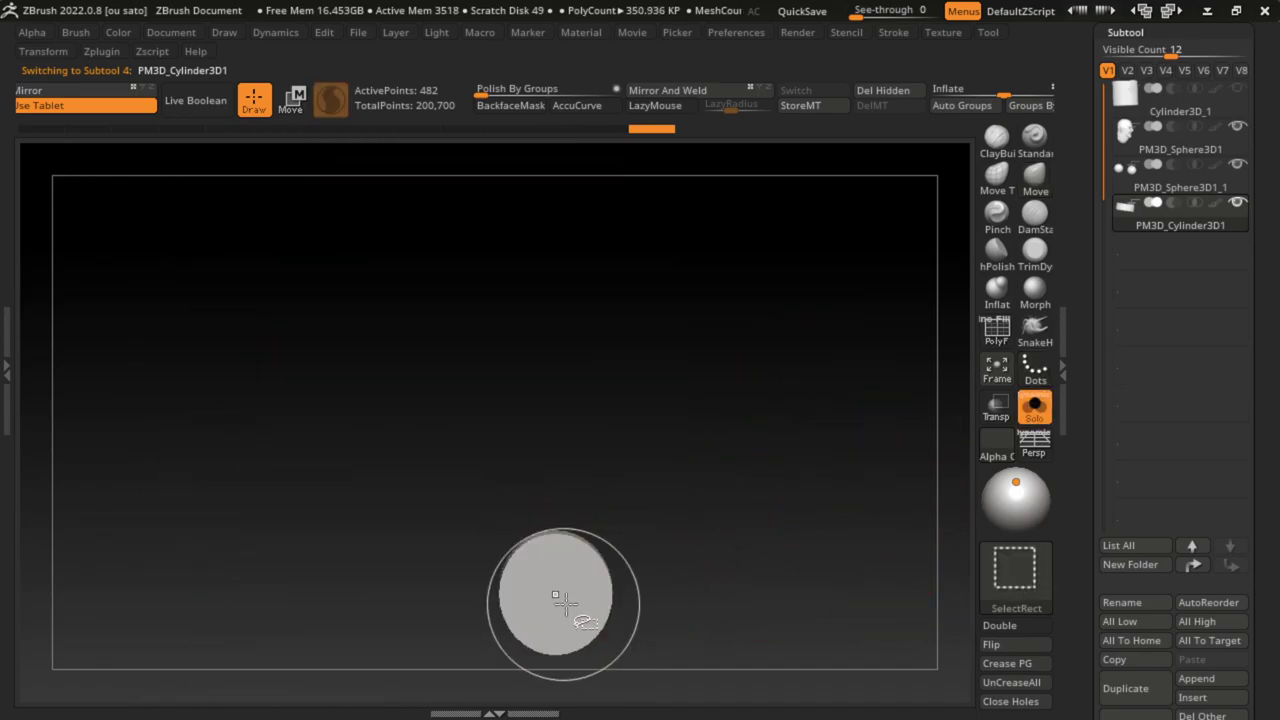
Step: Hide the cylinder's lower half, delete the hidden part and close the holes
{"action": "right_click_drag", "start_coordinate": [625, 620], "coordinate": [644, 569], "text": "alt"}
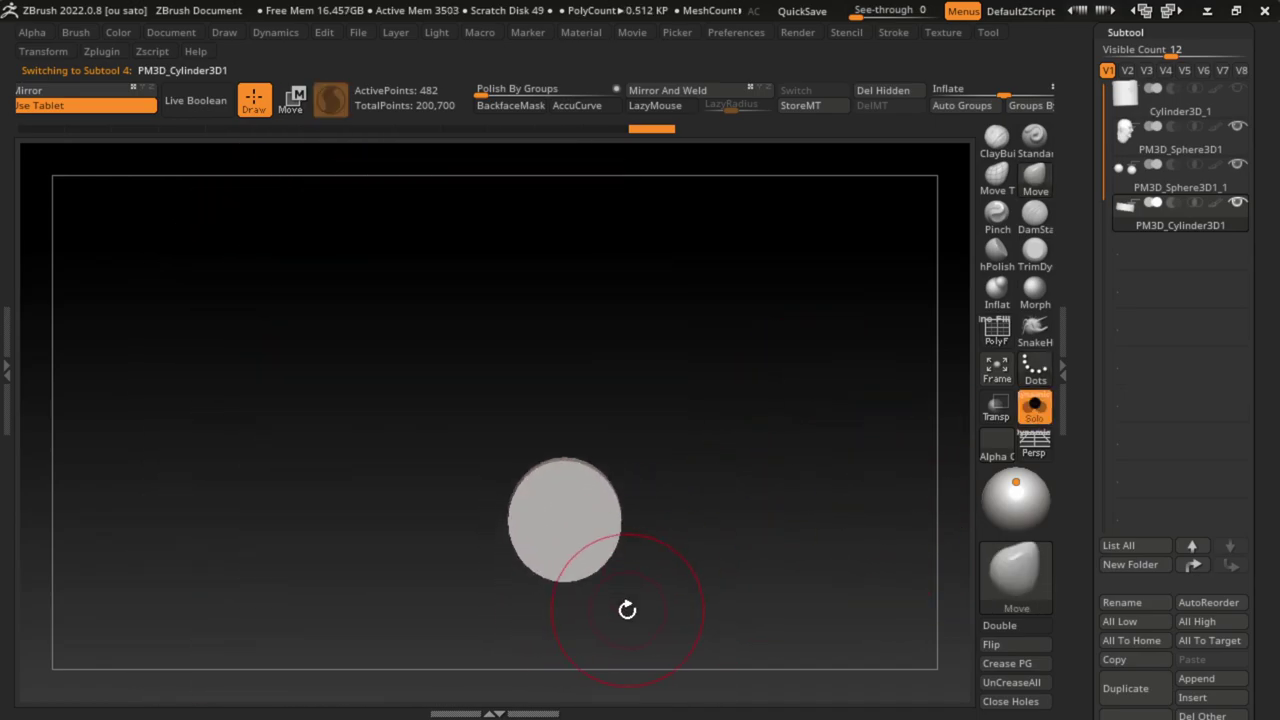
{"action": "left_click_drag", "start_coordinate": [666, 620], "coordinate": [450, 509], "text": "ctrl+shift"}
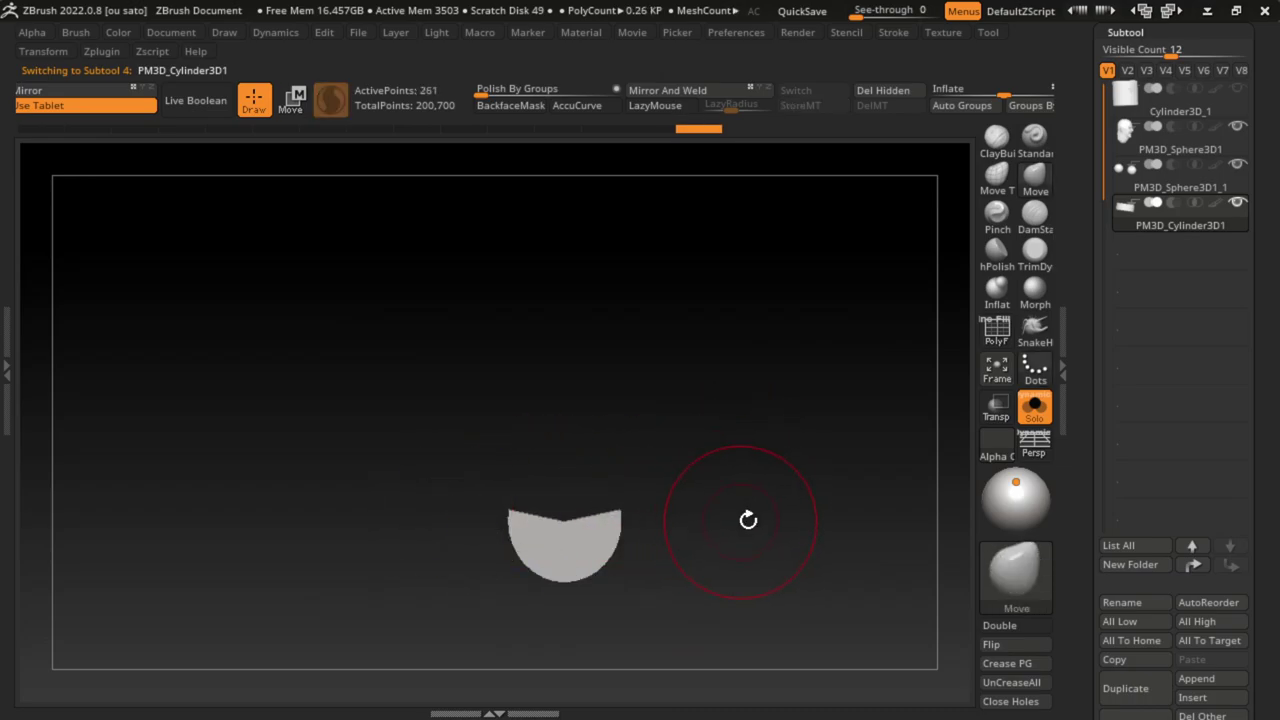
{"action": "left_click", "coordinate": [748, 520], "text": "ctrl+shift"}
{"action": "left_click", "coordinate": [1001, 338]}
{"action": "left_click_drag", "start_coordinate": [674, 626], "coordinate": [437, 519], "text": "ctrl+shift"}
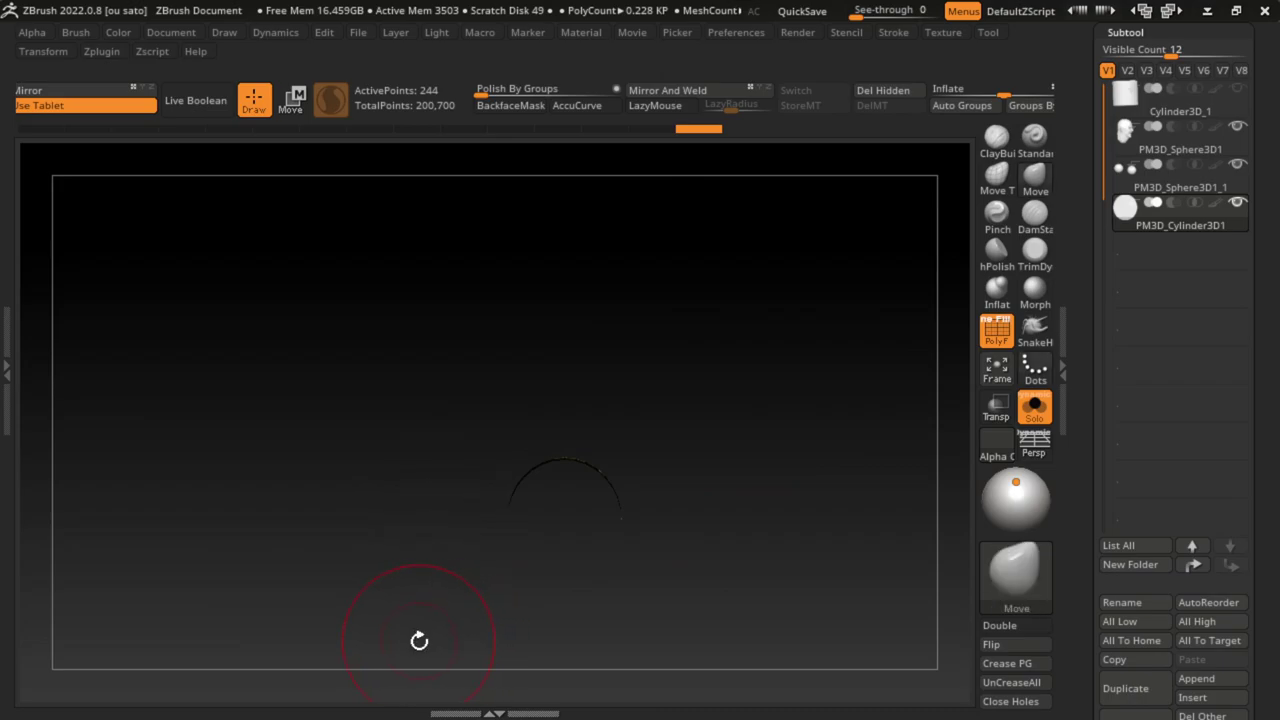
{"action": "left_click", "coordinate": [420, 640], "text": "ctrl+shift"}
{"action": "left_click_drag", "start_coordinate": [688, 622], "coordinate": [482, 532], "text": "ctrl+shift"}
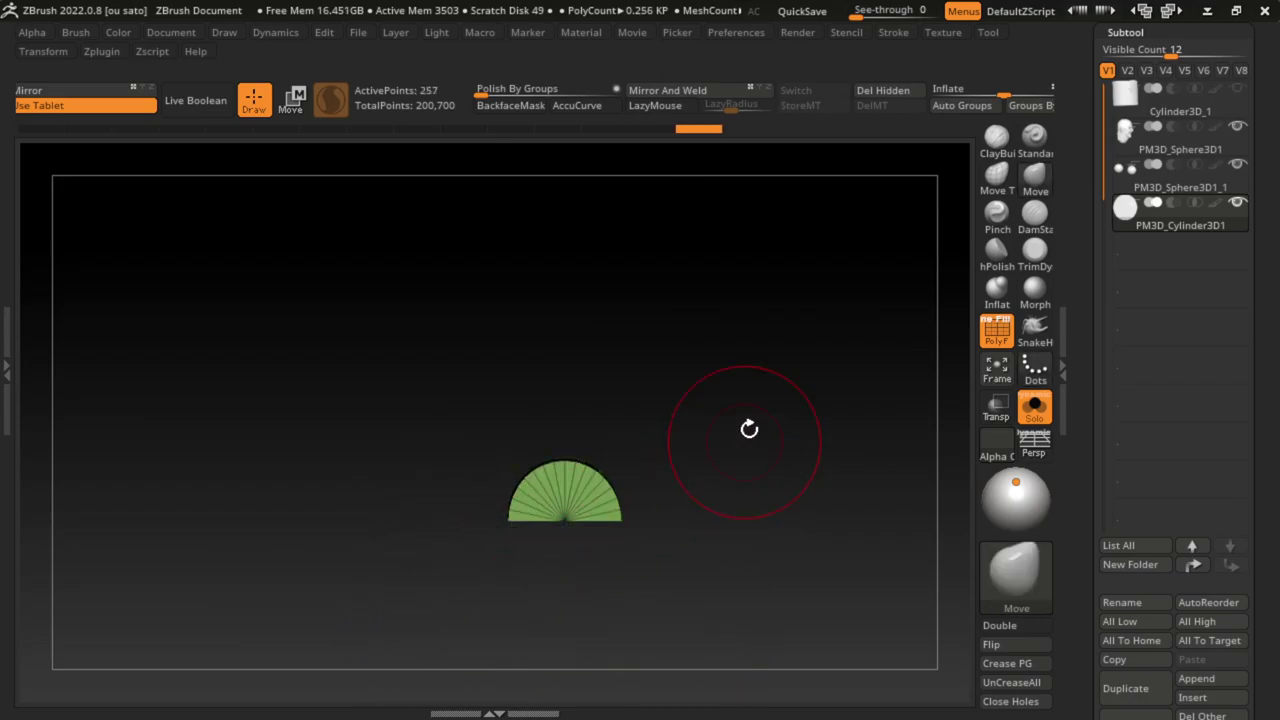
{"action": "left_click_drag", "start_coordinate": [748, 428], "coordinate": [757, 563]}
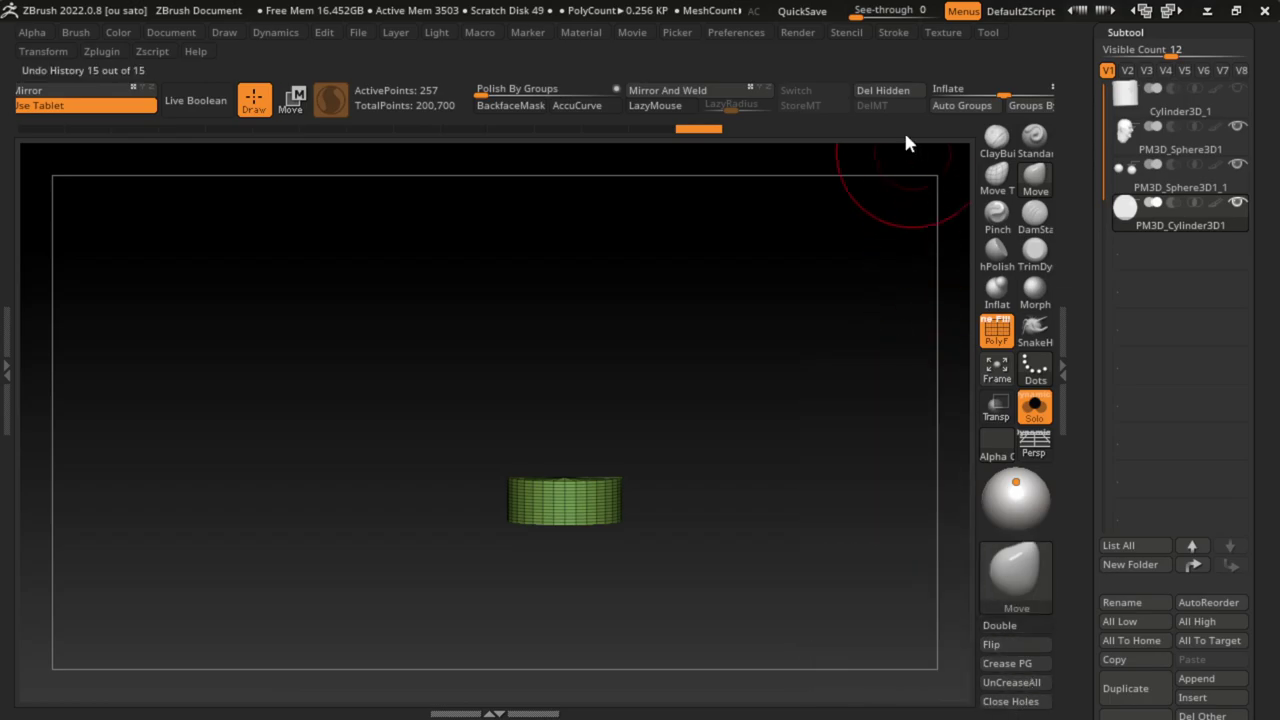
{"action": "left_click", "coordinate": [883, 91]}
{"action": "left_click", "coordinate": [1023, 706]}
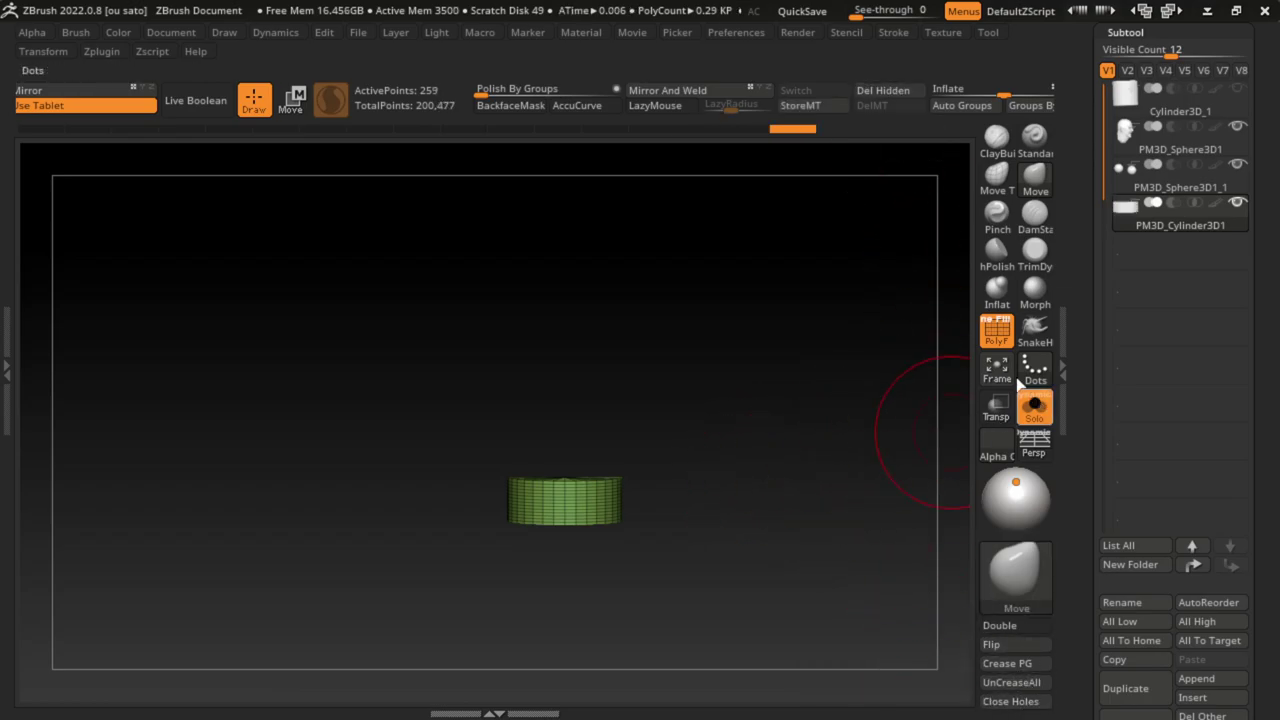
Step: Turn off PolyF, show the full model again and subdivide the mouth insert
{"action": "left_click", "coordinate": [997, 330]}
{"action": "left_click", "coordinate": [1034, 405]}
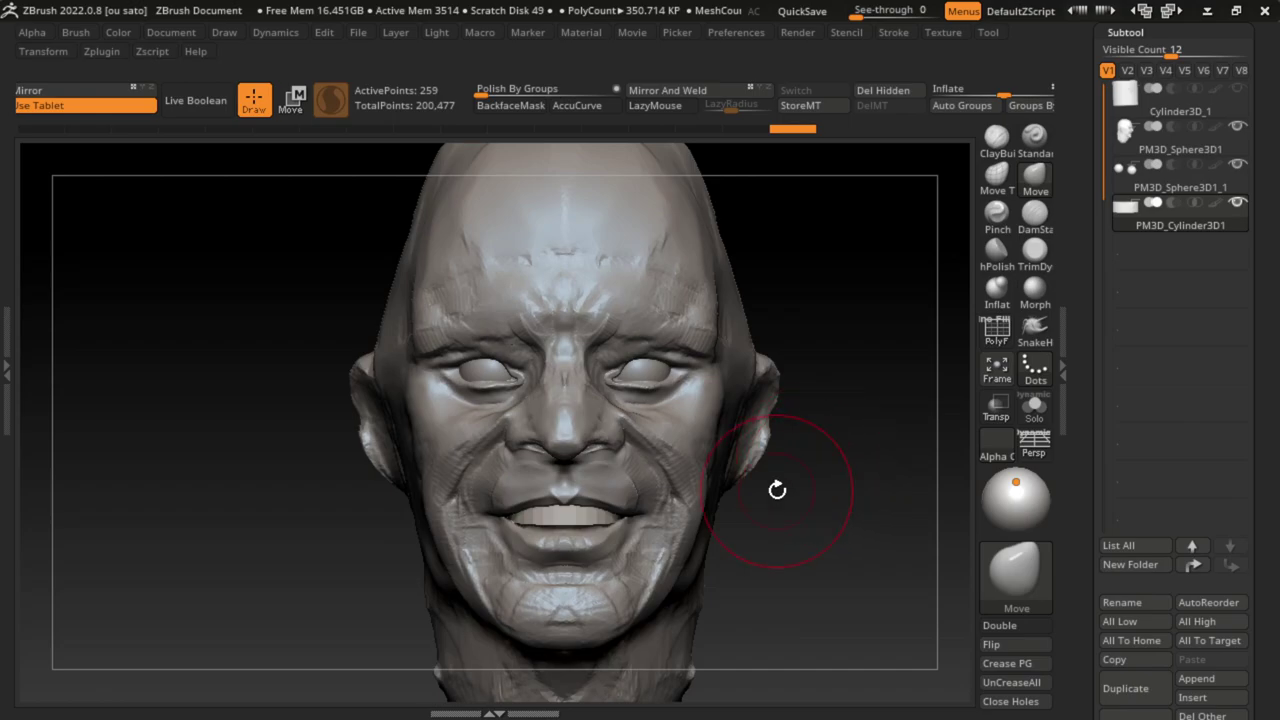
{"action": "key", "text": "s"}
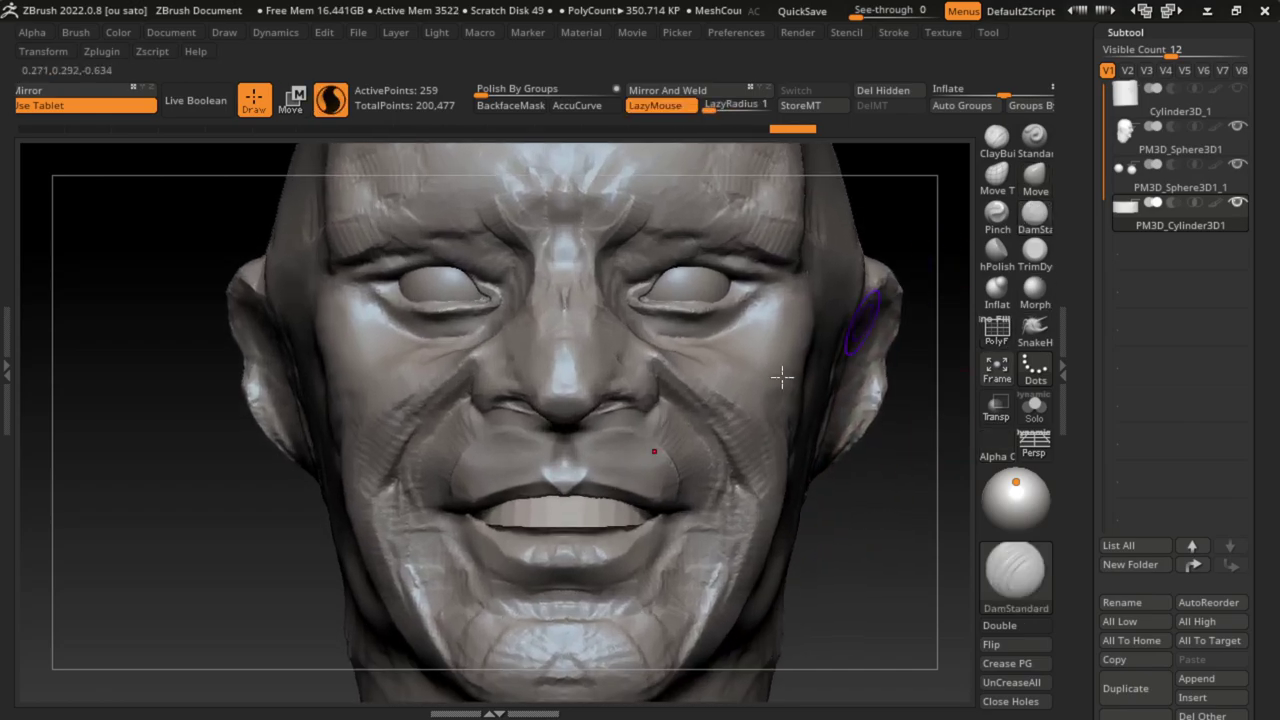
{"action": "key", "text": "ctrl+d"}
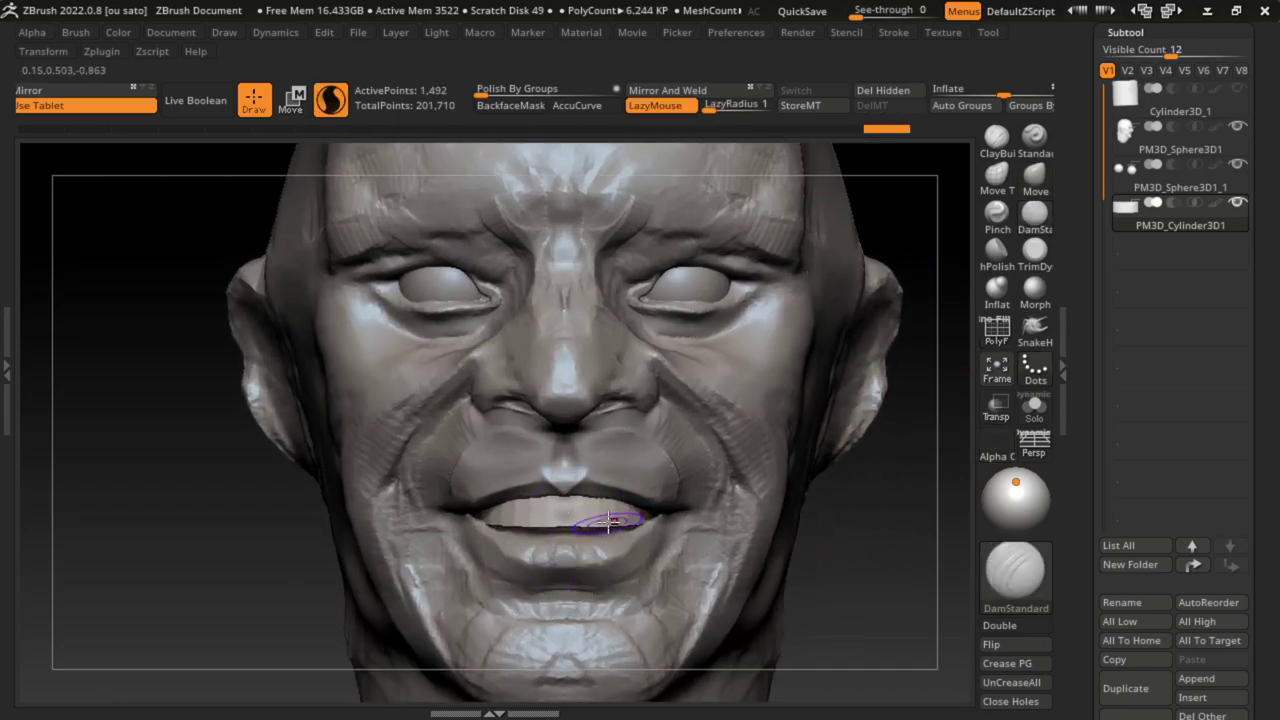
Step: Smooth the lips and carve separating lines between the teeth, orbiting to inspect them
{"action": "left_click_drag", "start_coordinate": [566, 553], "coordinate": [625, 505], "text": "shift"}
{"action": "mouse_move", "coordinate": [507, 524]}
{"action": "left_mouse_down", "text": "shift"}
{"action": "mouse_move", "coordinate": [571, 528]}
{"action": "mouse_move", "coordinate": [603, 506]}
{"action": "mouse_move", "coordinate": [628, 517]}
{"action": "left_mouse_up", "text": "shift"}
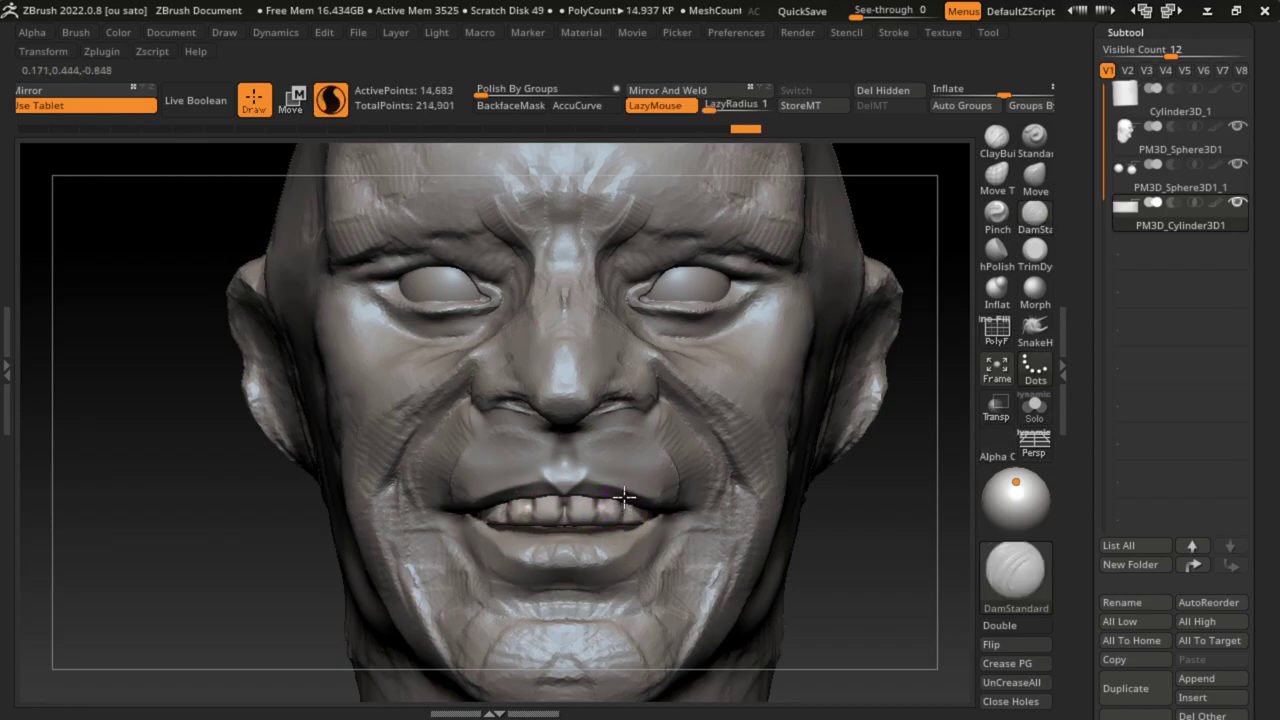
{"action": "left_click_drag", "start_coordinate": [638, 541], "coordinate": [640, 541], "text": "shift"}
{"action": "mouse_move", "coordinate": [863, 514]}
{"action": "left_mouse_down"}
{"action": "mouse_move", "coordinate": [809, 517]}
{"action": "mouse_move", "coordinate": [430, 630]}
{"action": "left_mouse_up"}
{"action": "left_click_drag", "start_coordinate": [640, 543], "coordinate": [600, 585], "text": "shift"}
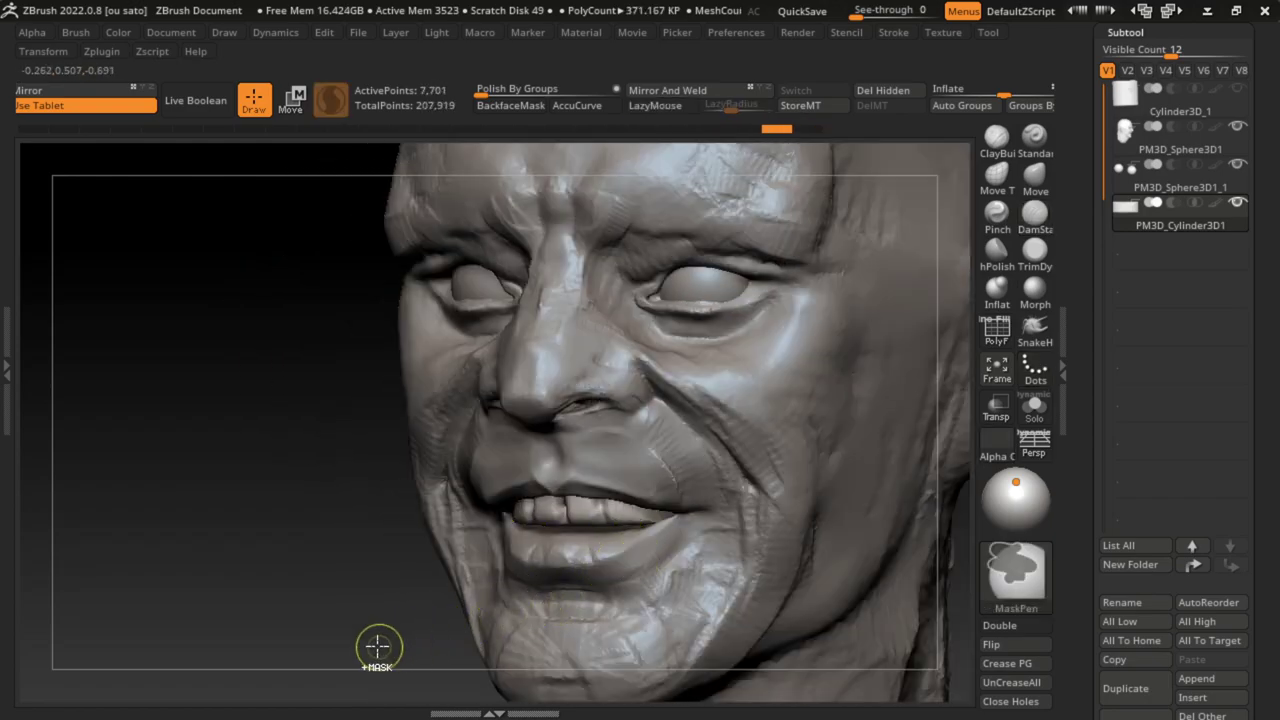
{"action": "left_click_drag", "start_coordinate": [371, 643], "coordinate": [475, 625]}
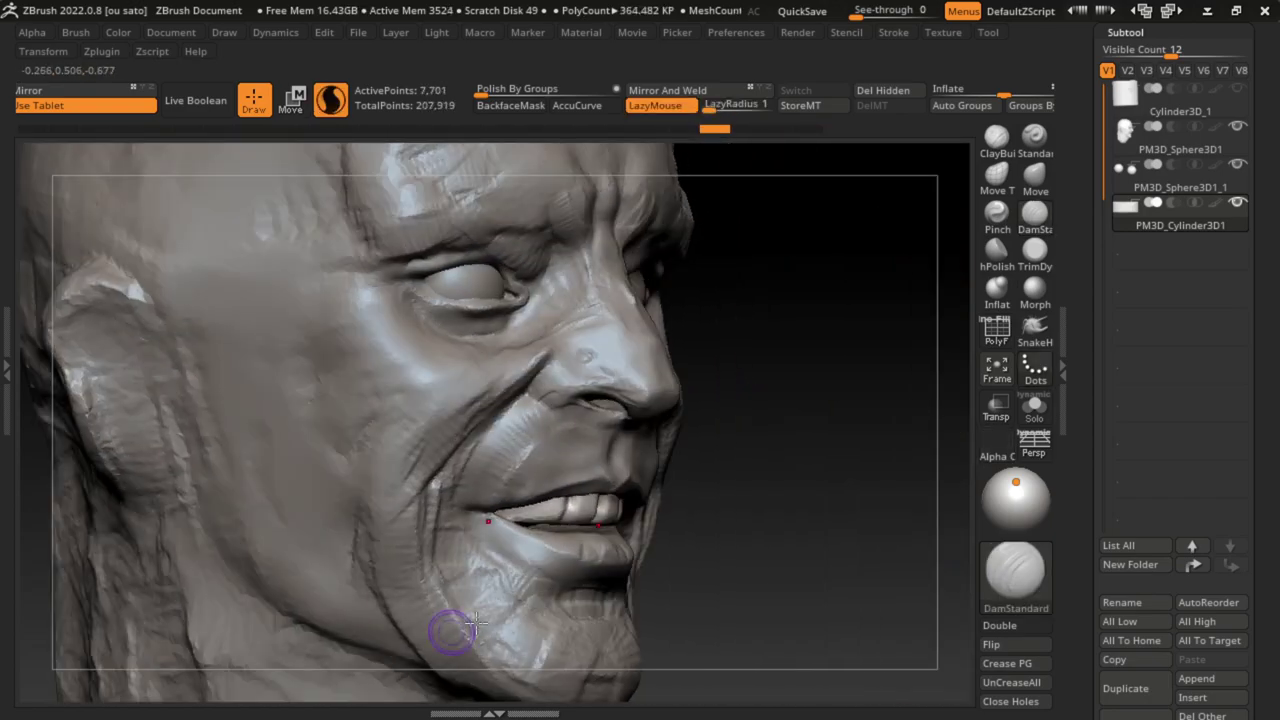
{"action": "left_click", "coordinate": [220, 40]}
{"action": "left_click_drag", "start_coordinate": [649, 531], "coordinate": [830, 602]}
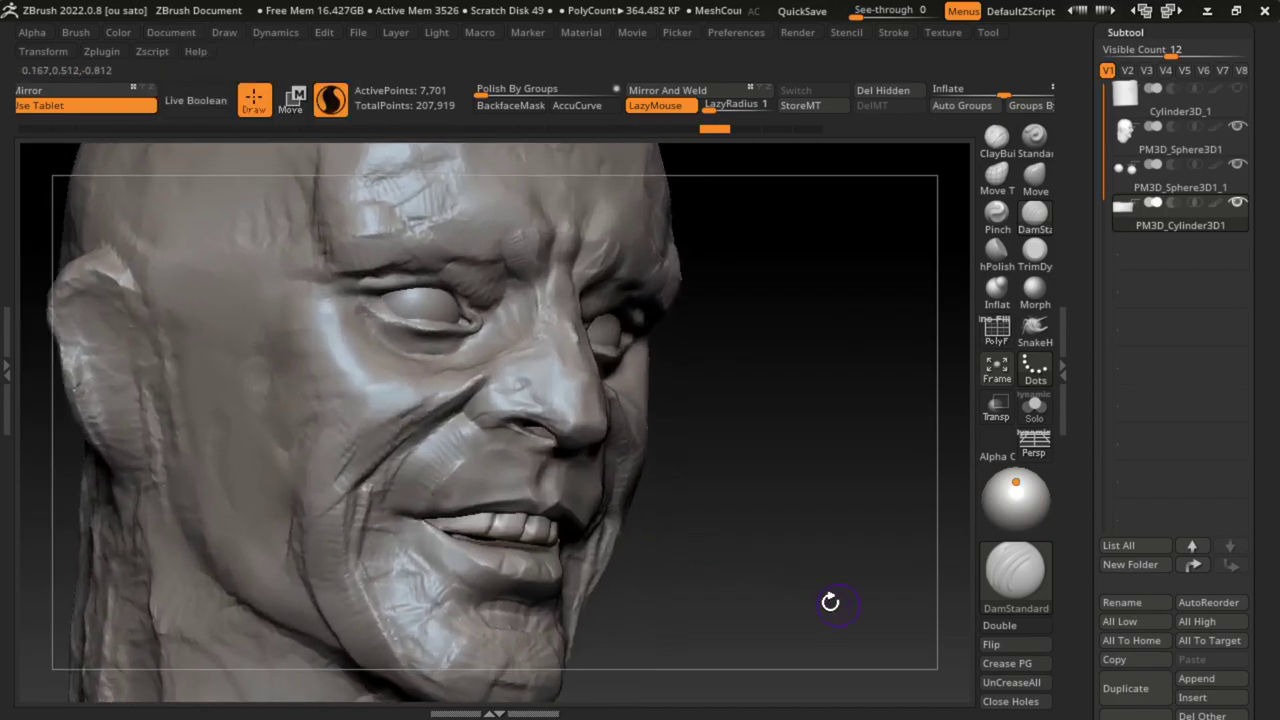
Step: Undo and redo the lip and teeth strokes while viewing the head from the front
{"action": "key", "text": "ctrl+z"}
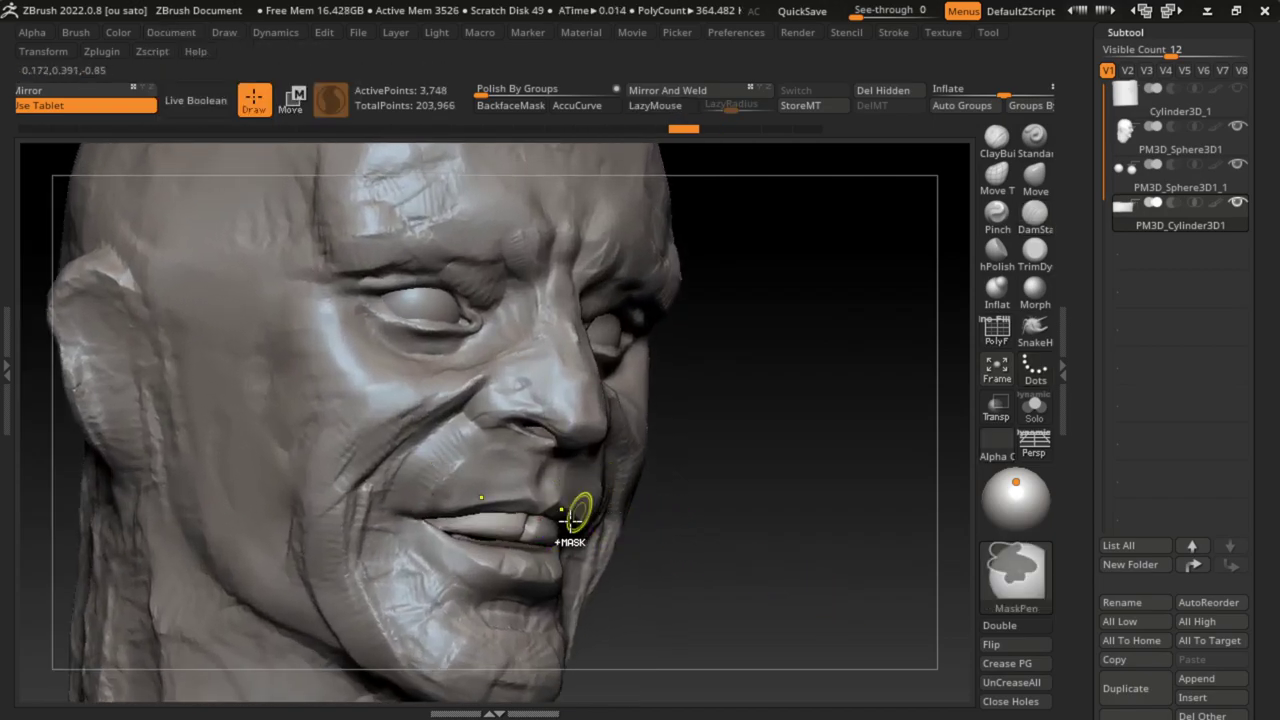
{"action": "key", "text": "ctrl+z"}
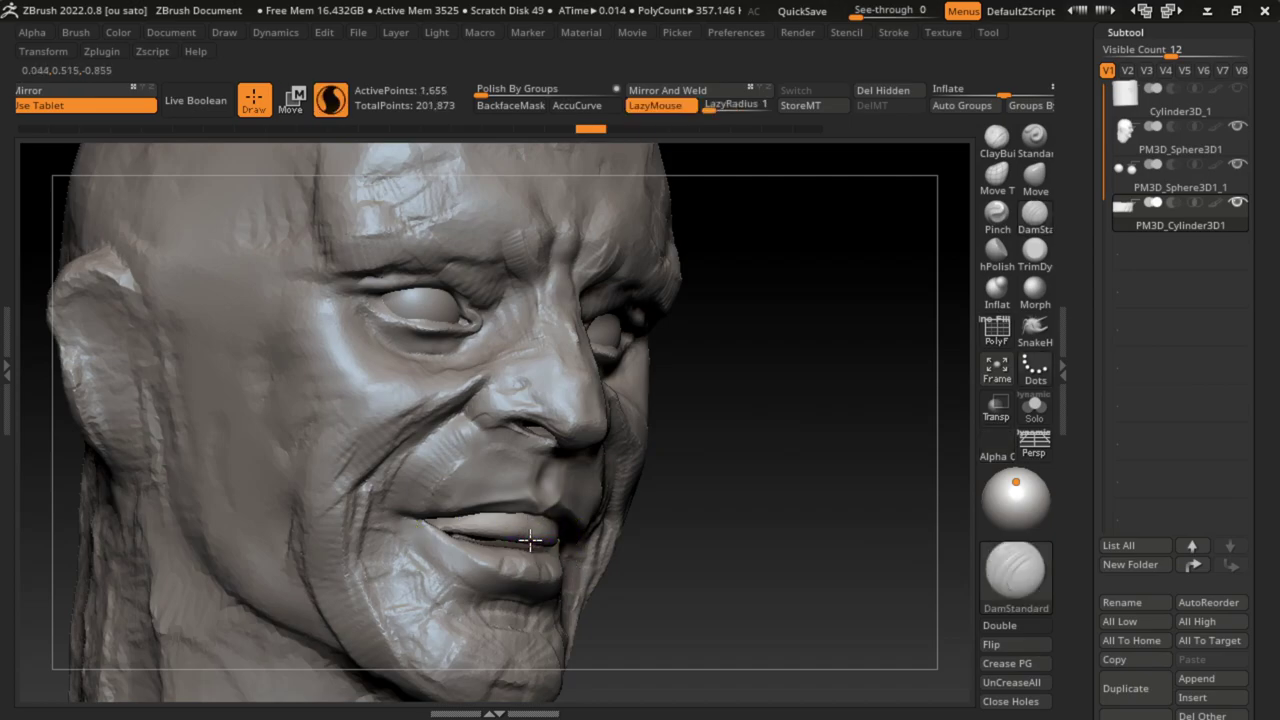
{"action": "key", "text": "ctrl+shift+z"}
{"action": "key", "text": "ctrl+shift+z"}
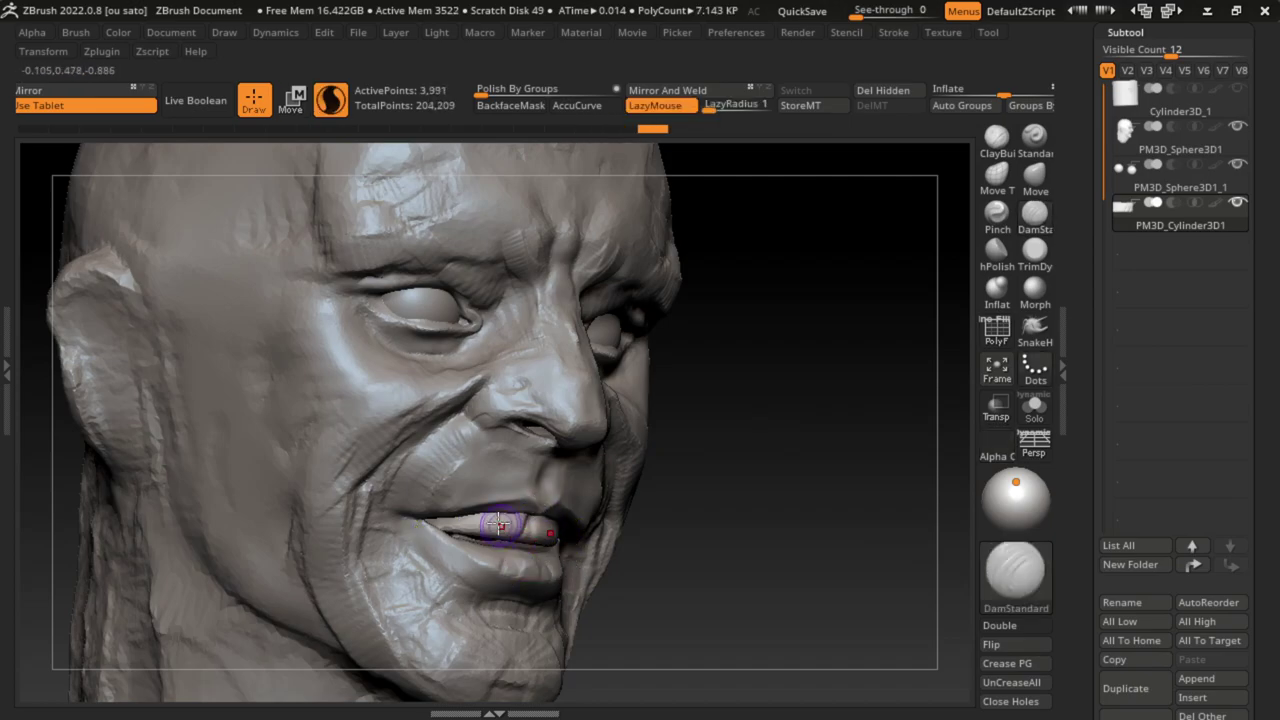
{"action": "key", "text": "ctrl+shift+z"}
{"action": "key", "text": "ctrl+shift+z"}
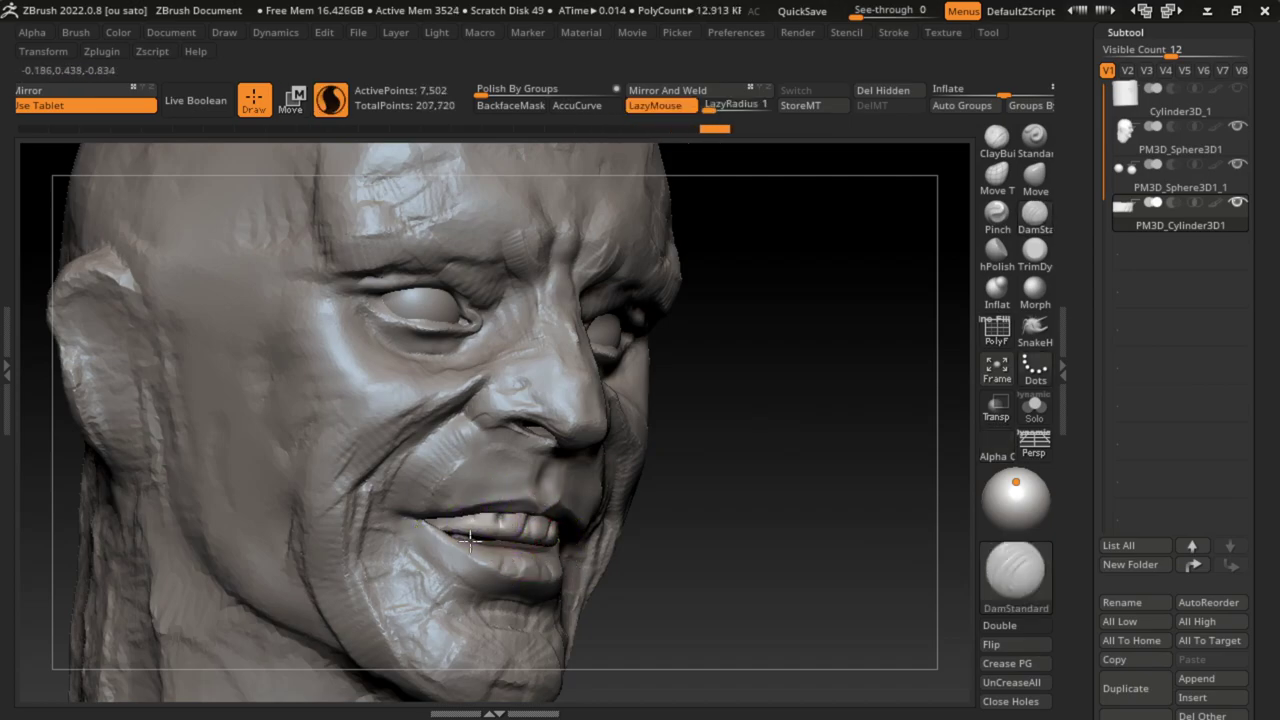
{"action": "key", "text": "ctrl+shift+z"}
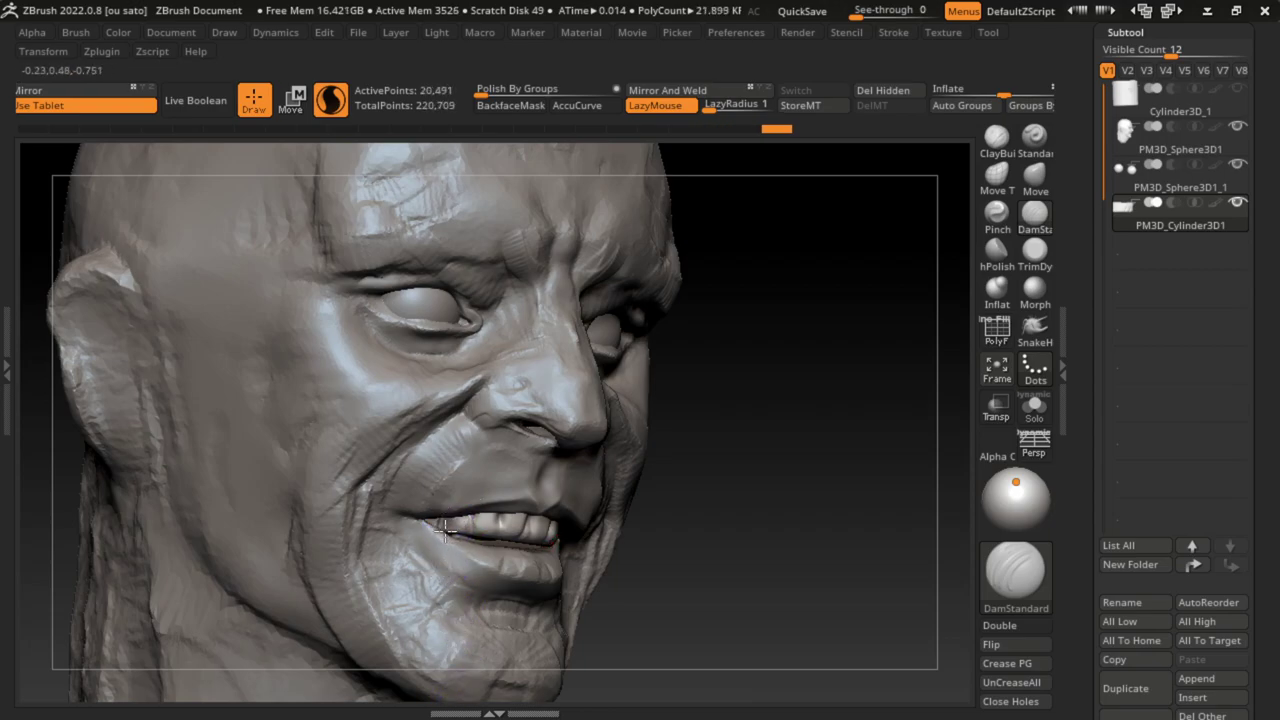
{"action": "mouse_move", "coordinate": [862, 362]}
{"action": "left_mouse_down", "text": "shift"}
{"action": "mouse_move", "coordinate": [817, 503]}
{"action": "mouse_move", "coordinate": [514, 522]}
{"action": "left_mouse_up", "text": "shift"}
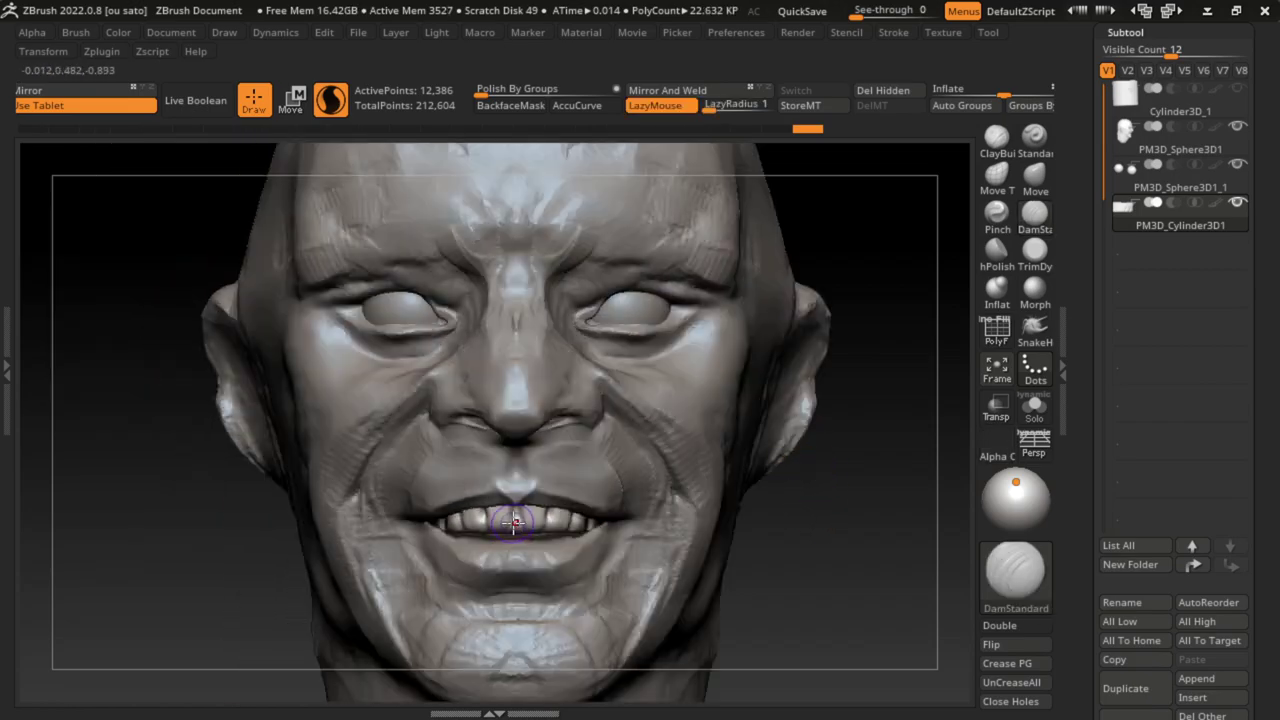
{"action": "key", "text": "ctrl+shift+z"}
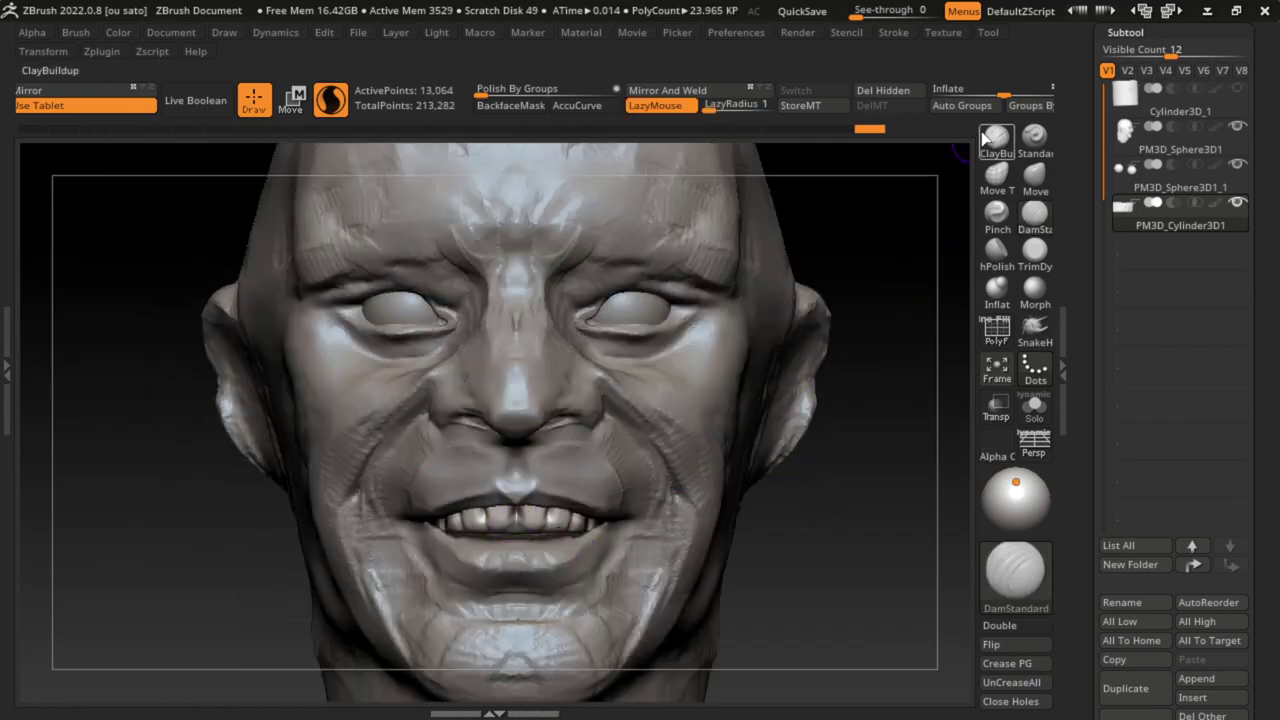
{"action": "key", "text": "ctrl+shift+z"}
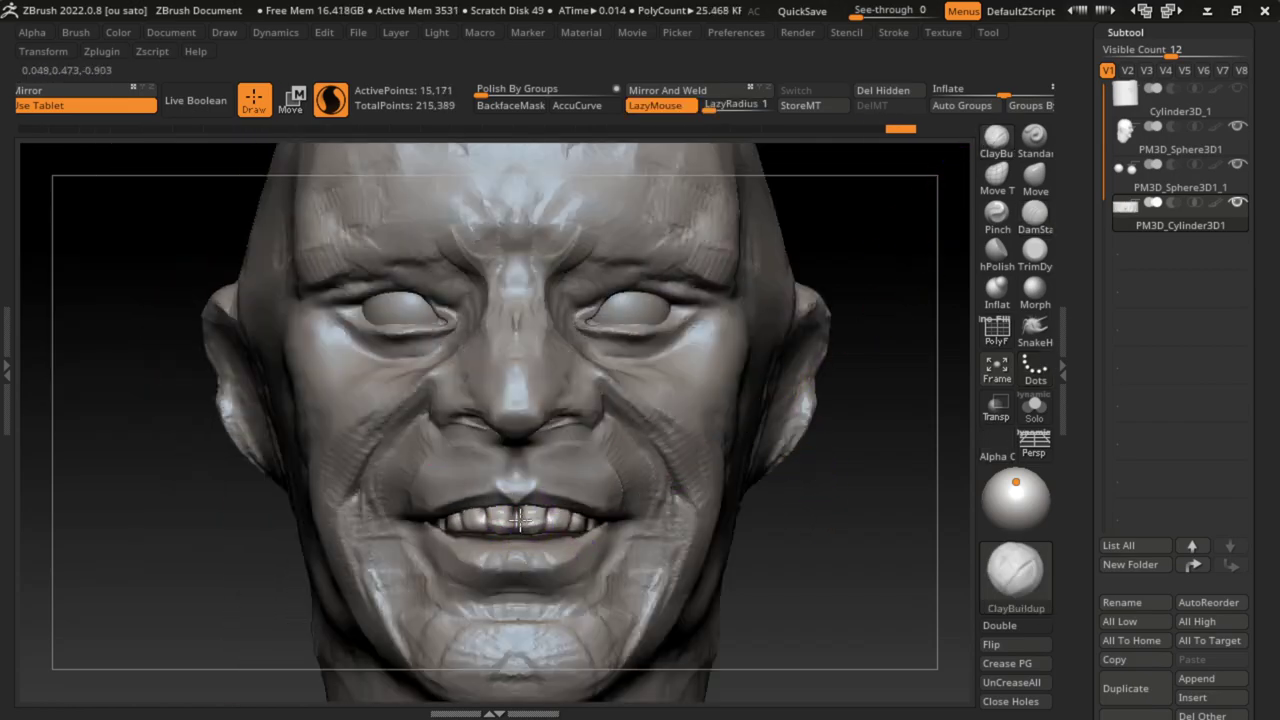
{"action": "key", "text": "ctrl+z"}
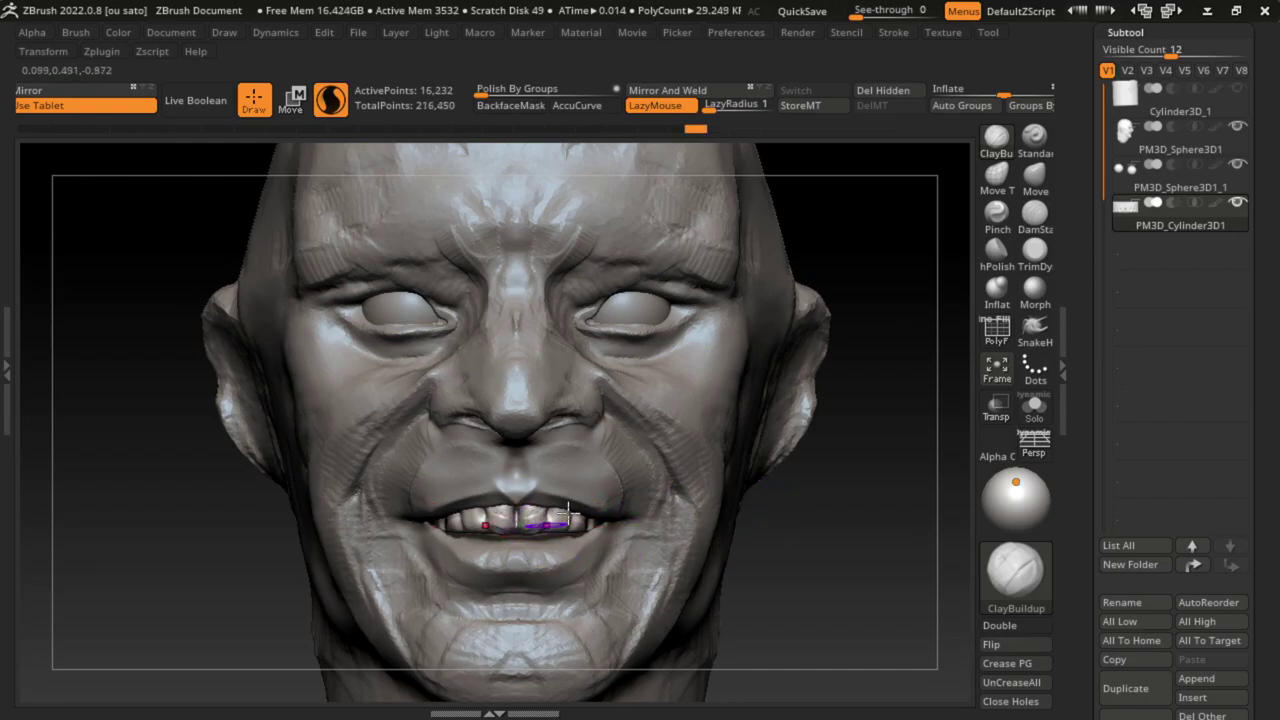
{"action": "left_click", "coordinate": [1033, 263]}
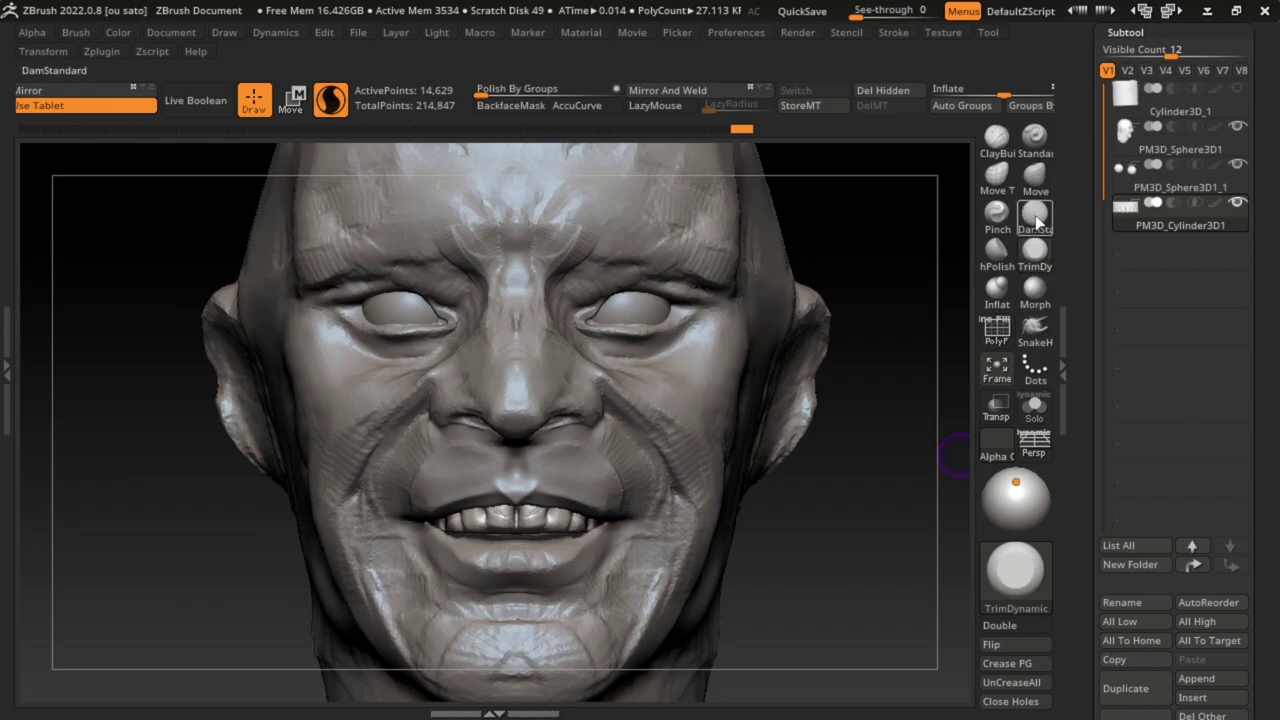
{"action": "left_click", "coordinate": [1034, 405]}
Step: Isolate the teeth, build up clay across them and carve grooves between the front teeth
{"action": "key", "text": "s"}
{"action": "left_click", "coordinate": [998, 140]}
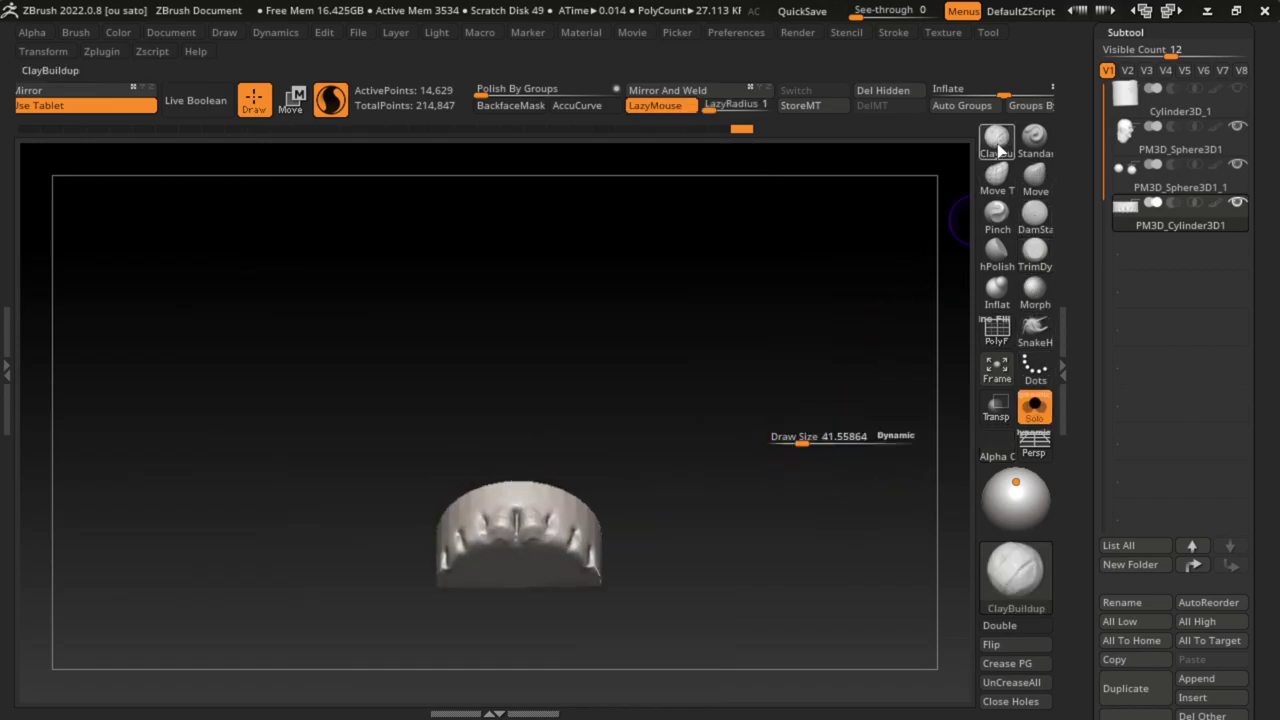
{"action": "mouse_move", "coordinate": [508, 543]}
{"action": "left_mouse_down"}
{"action": "mouse_move", "coordinate": [490, 557]}
{"action": "mouse_move", "coordinate": [503, 575]}
{"action": "left_mouse_up"}
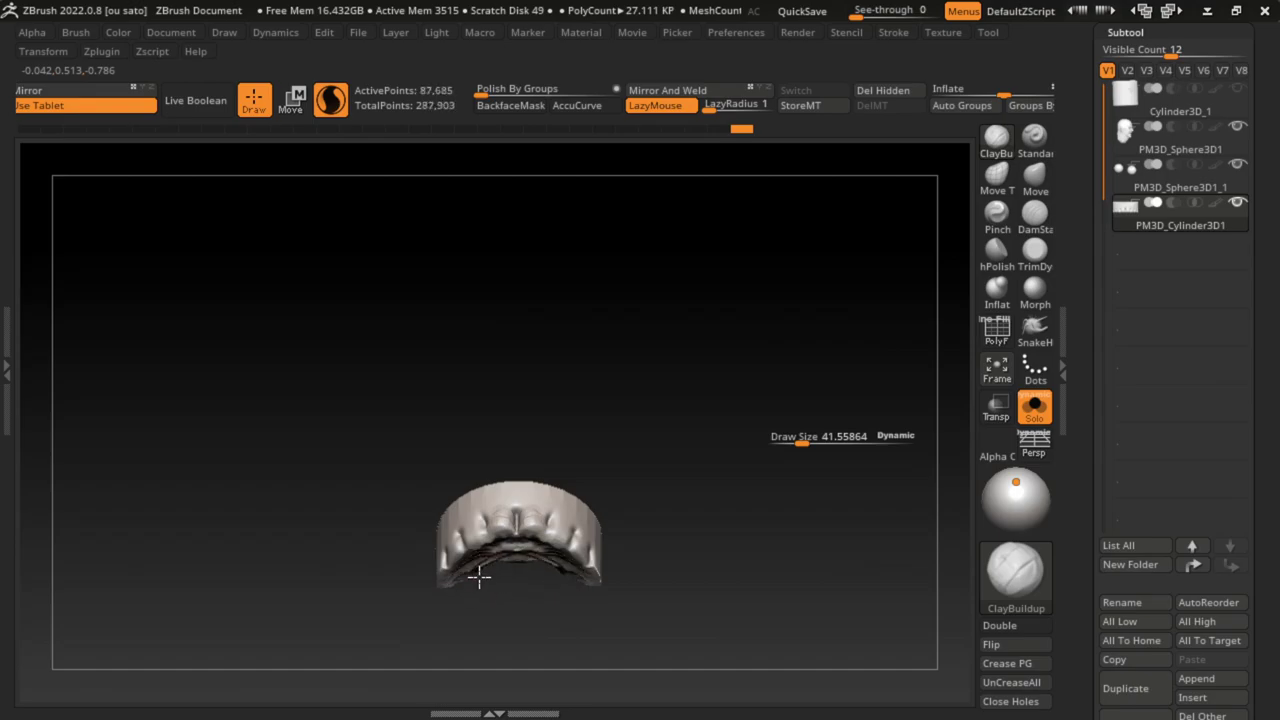
{"action": "mouse_move", "coordinate": [694, 530]}
{"action": "left_mouse_down"}
{"action": "mouse_move", "coordinate": [687, 464]}
{"action": "mouse_move", "coordinate": [857, 371]}
{"action": "left_mouse_up"}
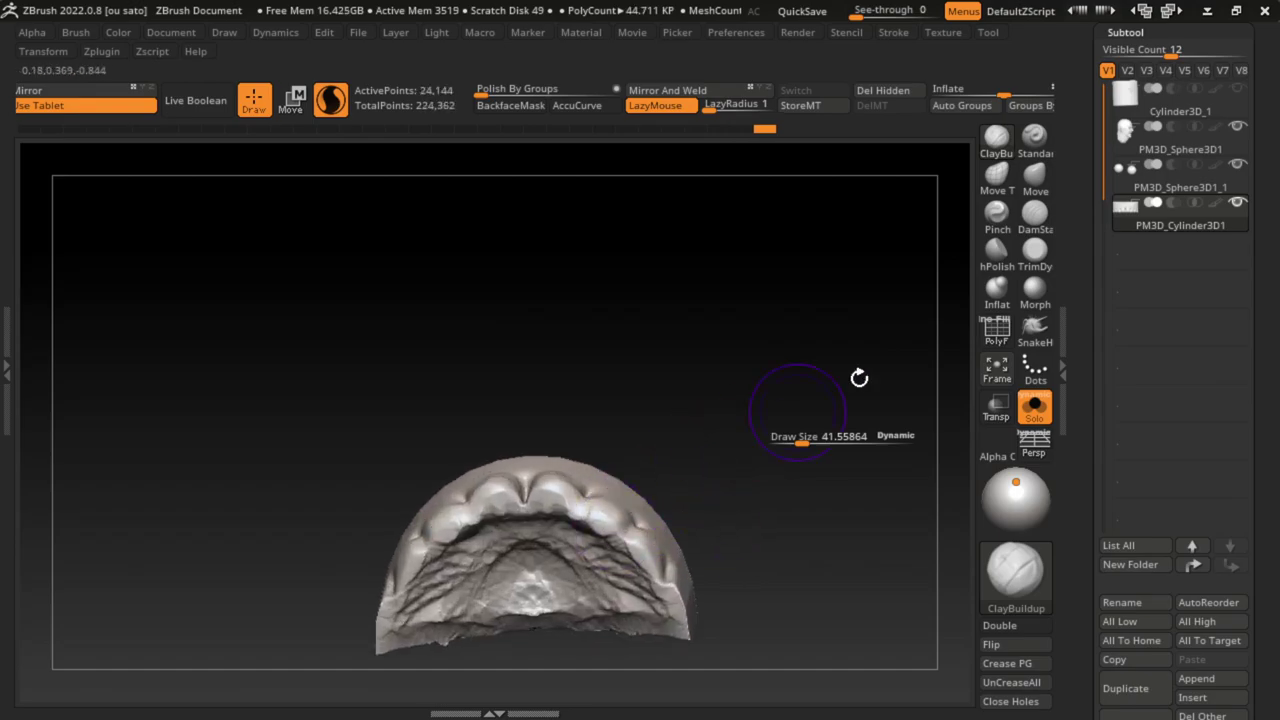
{"action": "left_click", "coordinate": [1035, 213]}
{"action": "left_click_drag", "start_coordinate": [471, 508], "coordinate": [487, 535]}
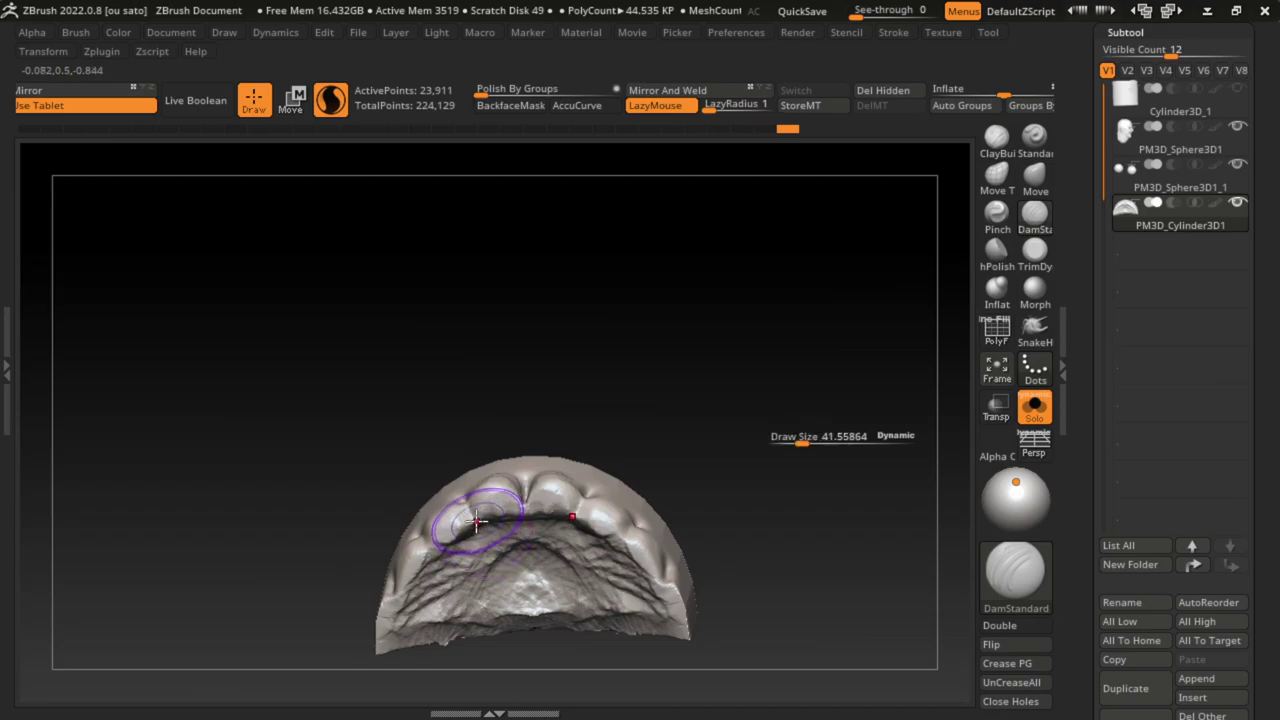
{"action": "mouse_move", "coordinate": [560, 505]}
{"action": "left_mouse_down"}
{"action": "mouse_move", "coordinate": [525, 517]}
{"action": "mouse_move", "coordinate": [615, 490]}
{"action": "mouse_move", "coordinate": [567, 529]}
{"action": "left_mouse_up"}
Step: Build up the palate behind the front teeth and carve grooves along both sides
{"action": "left_click", "coordinate": [996, 140]}
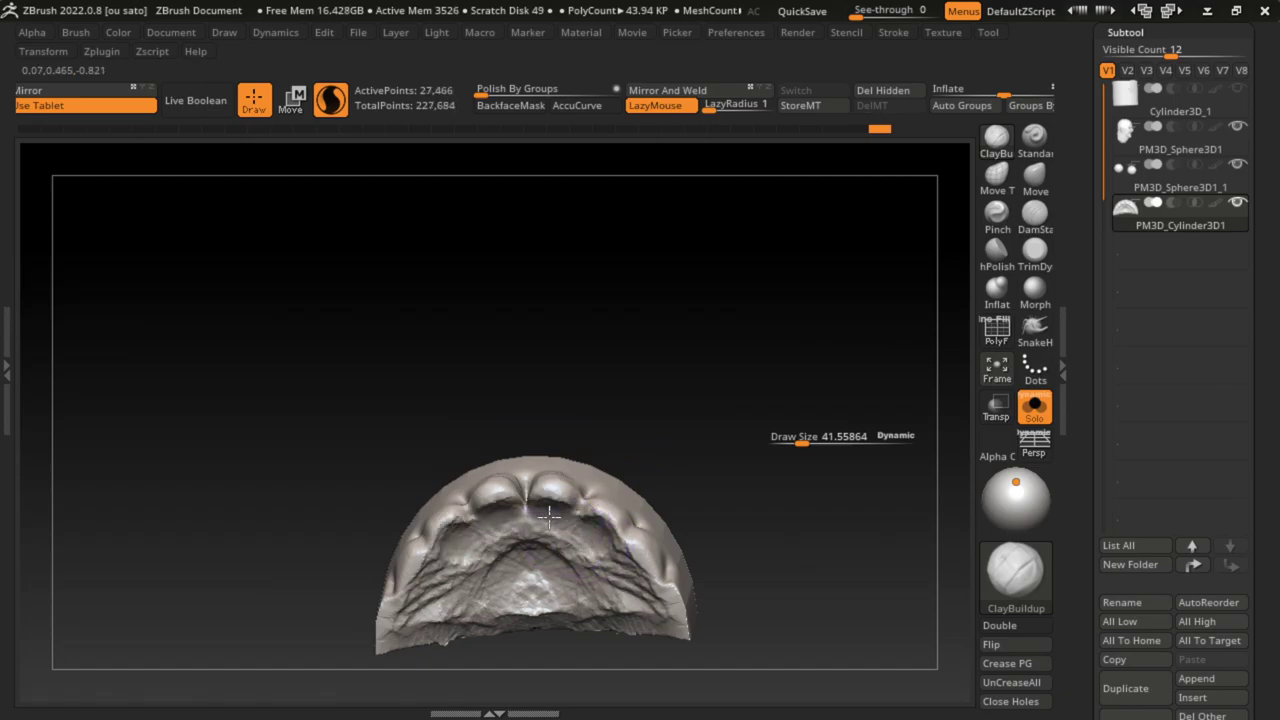
{"action": "mouse_move", "coordinate": [567, 529]}
{"action": "left_mouse_down"}
{"action": "mouse_move", "coordinate": [445, 580]}
{"action": "mouse_move", "coordinate": [425, 610]}
{"action": "left_mouse_up"}
{"action": "left_click", "coordinate": [1036, 222]}
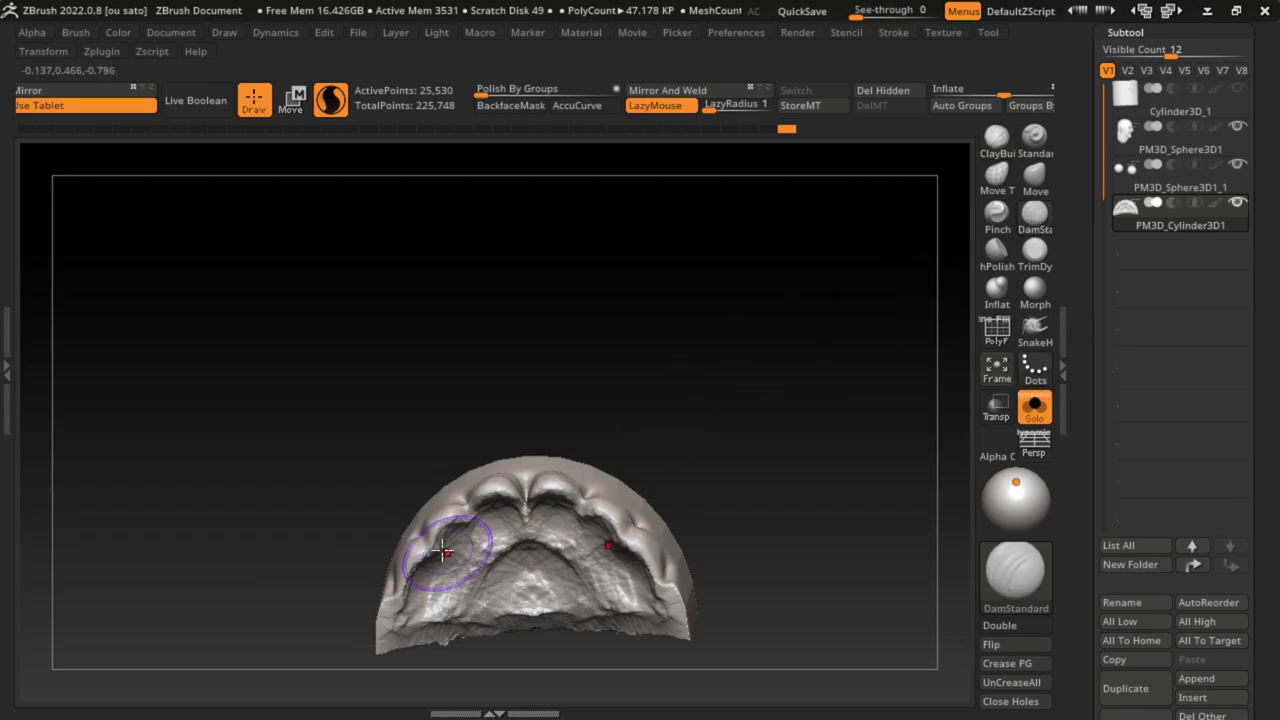
{"action": "mouse_move", "coordinate": [470, 560]}
{"action": "left_mouse_down"}
{"action": "mouse_move", "coordinate": [428, 543]}
{"action": "mouse_move", "coordinate": [540, 500]}
{"action": "left_mouse_up"}
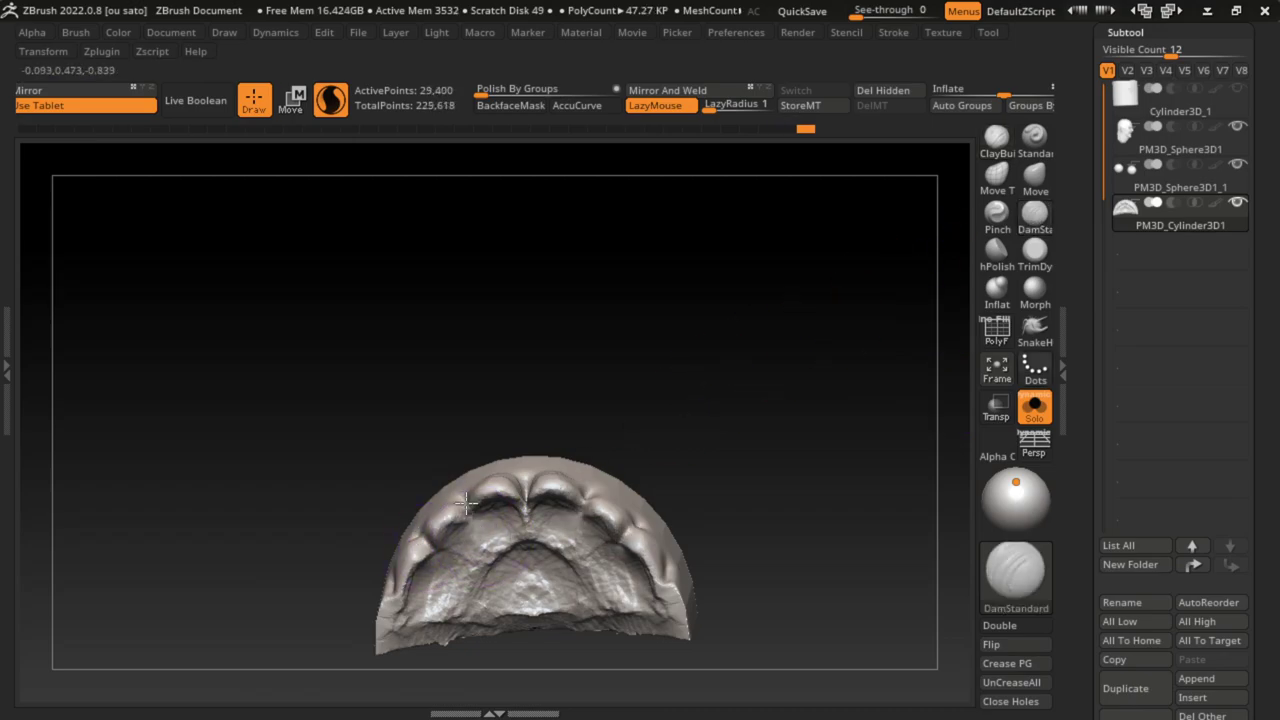
{"action": "left_click_drag", "start_coordinate": [648, 550], "coordinate": [656, 524]}
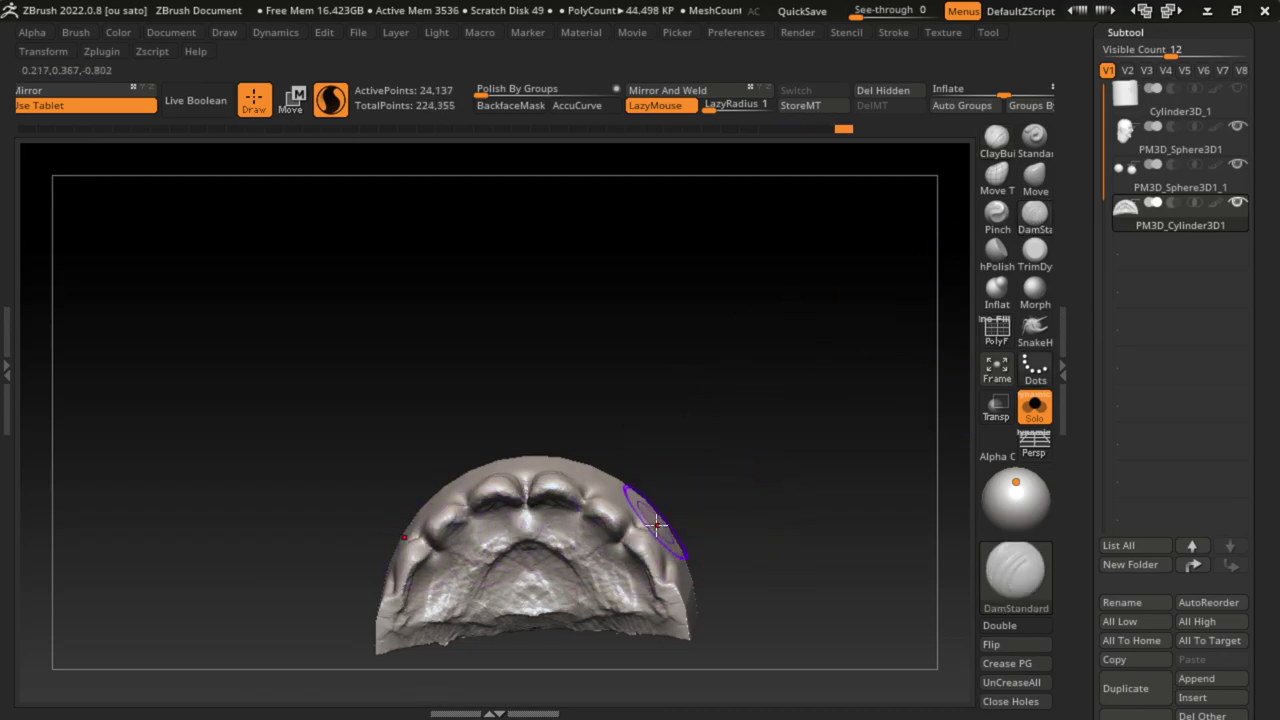
{"action": "left_click_drag", "start_coordinate": [672, 572], "coordinate": [646, 587]}
{"action": "left_click_drag", "start_coordinate": [758, 525], "coordinate": [749, 500]}
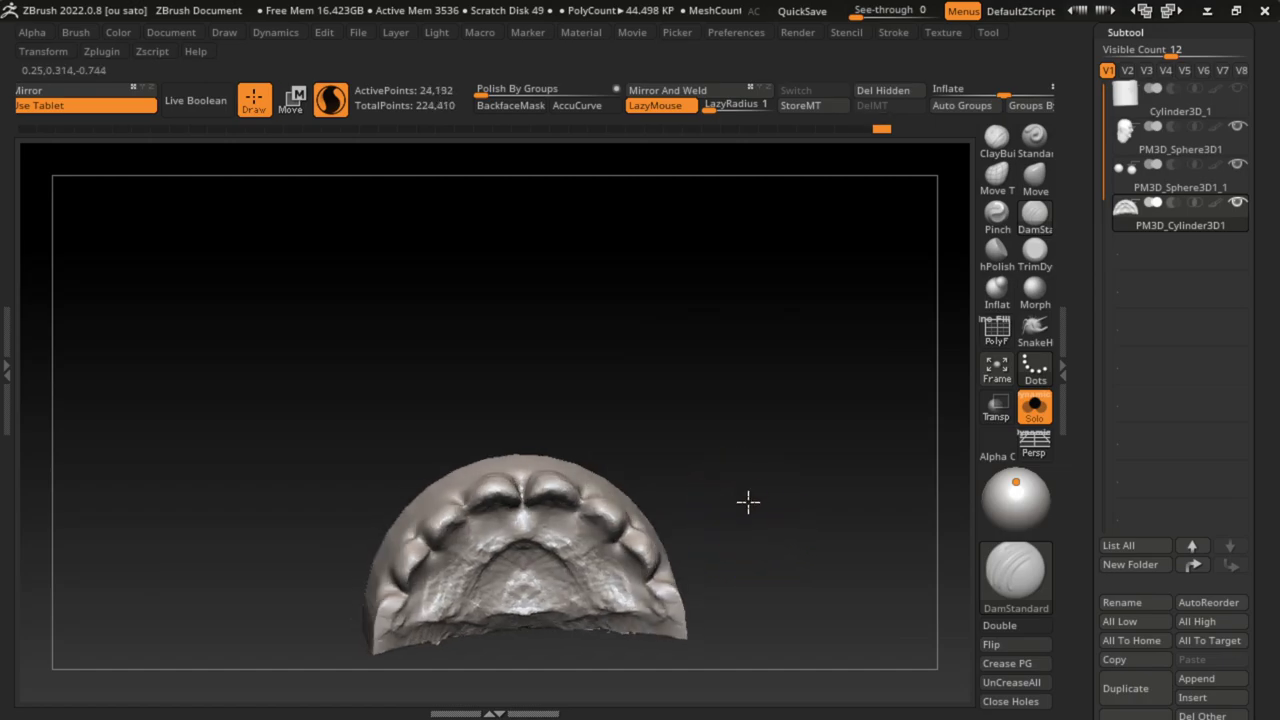
Step: Build up the left molars and premolars, then dent and detail the front teeth
{"action": "left_click", "coordinate": [996, 135]}
{"action": "mouse_move", "coordinate": [425, 560]}
{"action": "left_mouse_down"}
{"action": "mouse_move", "coordinate": [397, 583]}
{"action": "mouse_move", "coordinate": [428, 551]}
{"action": "mouse_move", "coordinate": [410, 556]}
{"action": "left_mouse_up"}
{"action": "mouse_move", "coordinate": [460, 515]}
{"action": "left_mouse_down"}
{"action": "mouse_move", "coordinate": [432, 532]}
{"action": "mouse_move", "coordinate": [560, 490]}
{"action": "left_mouse_up"}
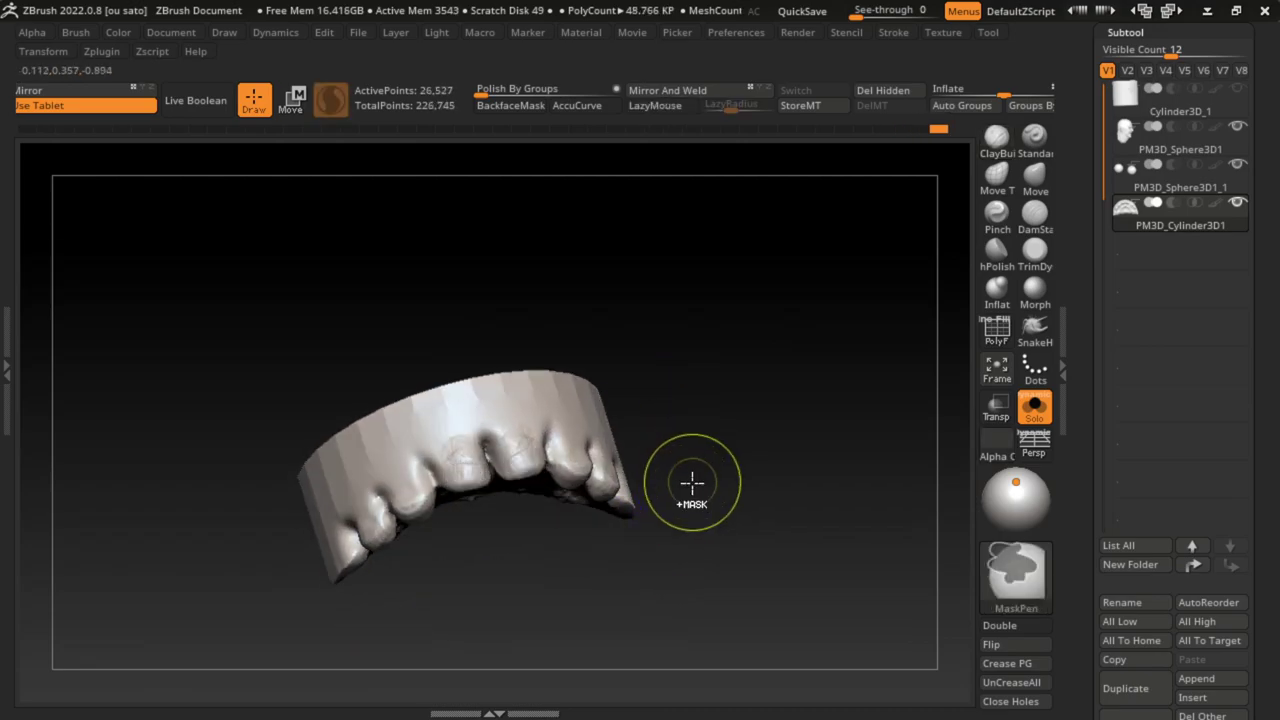
{"action": "mouse_move", "coordinate": [686, 480]}
{"action": "left_mouse_down"}
{"action": "mouse_move", "coordinate": [657, 417]}
{"action": "mouse_move", "coordinate": [514, 486]}
{"action": "left_mouse_up"}
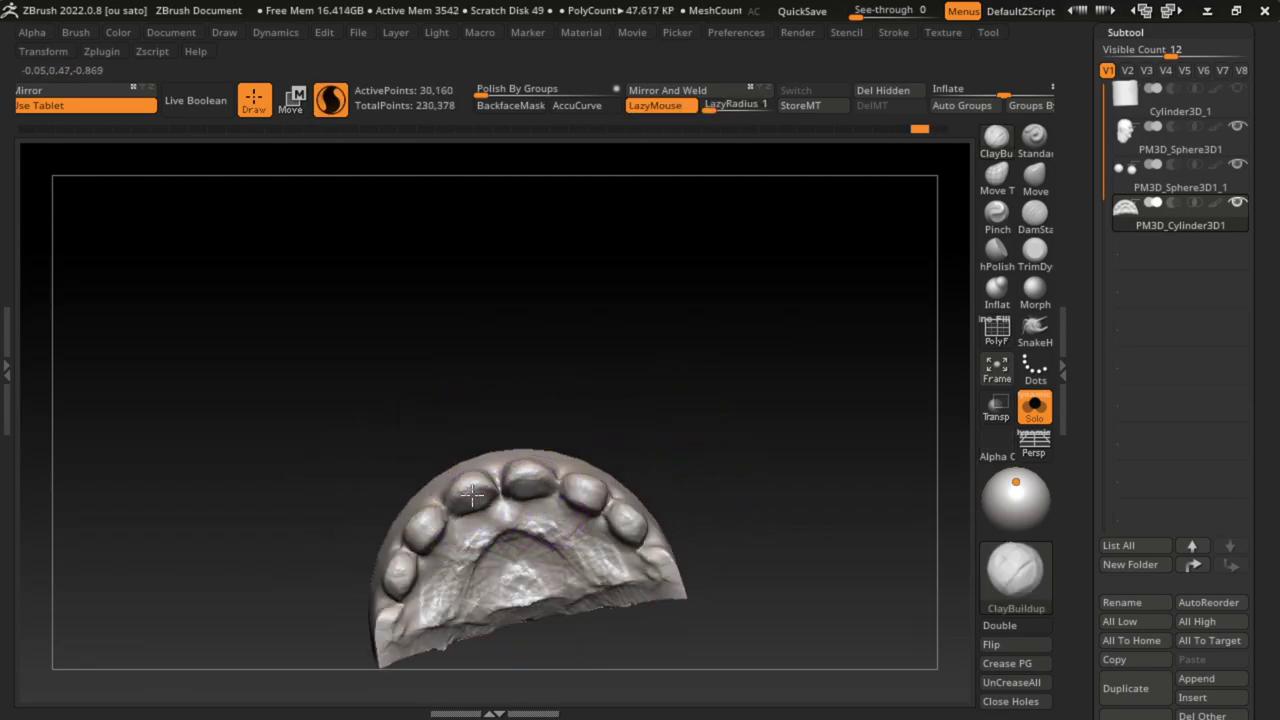
{"action": "left_click_drag", "start_coordinate": [472, 493], "coordinate": [474, 500]}
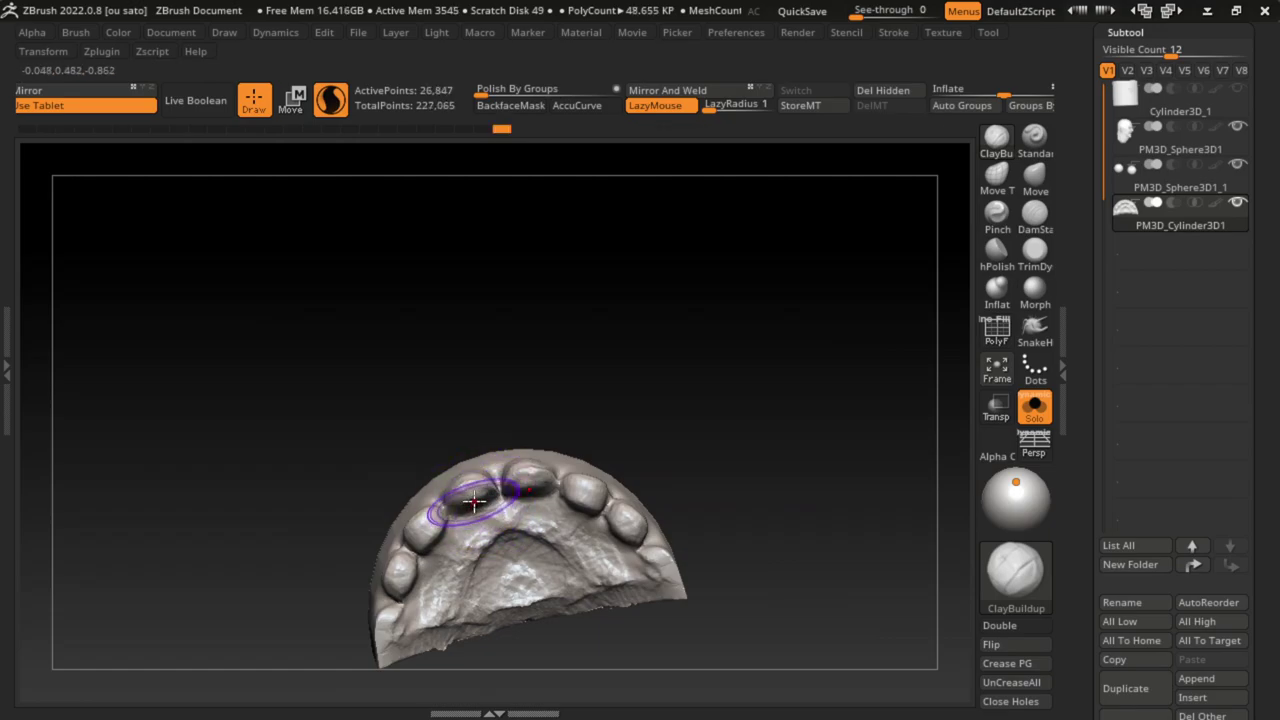
{"action": "left_click_drag", "start_coordinate": [660, 610], "coordinate": [617, 586]}
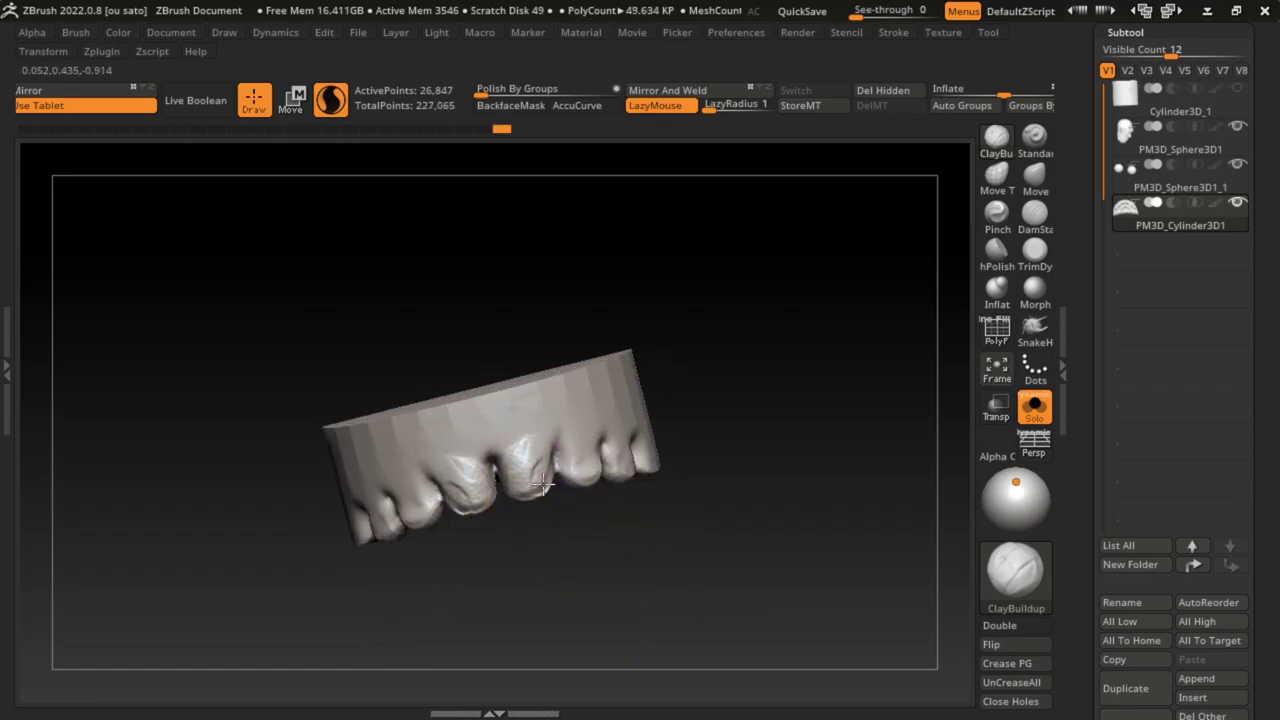
{"action": "mouse_move", "coordinate": [541, 483]}
{"action": "left_mouse_down"}
{"action": "mouse_move", "coordinate": [539, 494]}
{"action": "mouse_move", "coordinate": [623, 523]}
{"action": "left_mouse_up"}
Step: Solo the teeth and flatten and trim their biting surface and front tooth
{"action": "left_click", "coordinate": [1034, 405]}
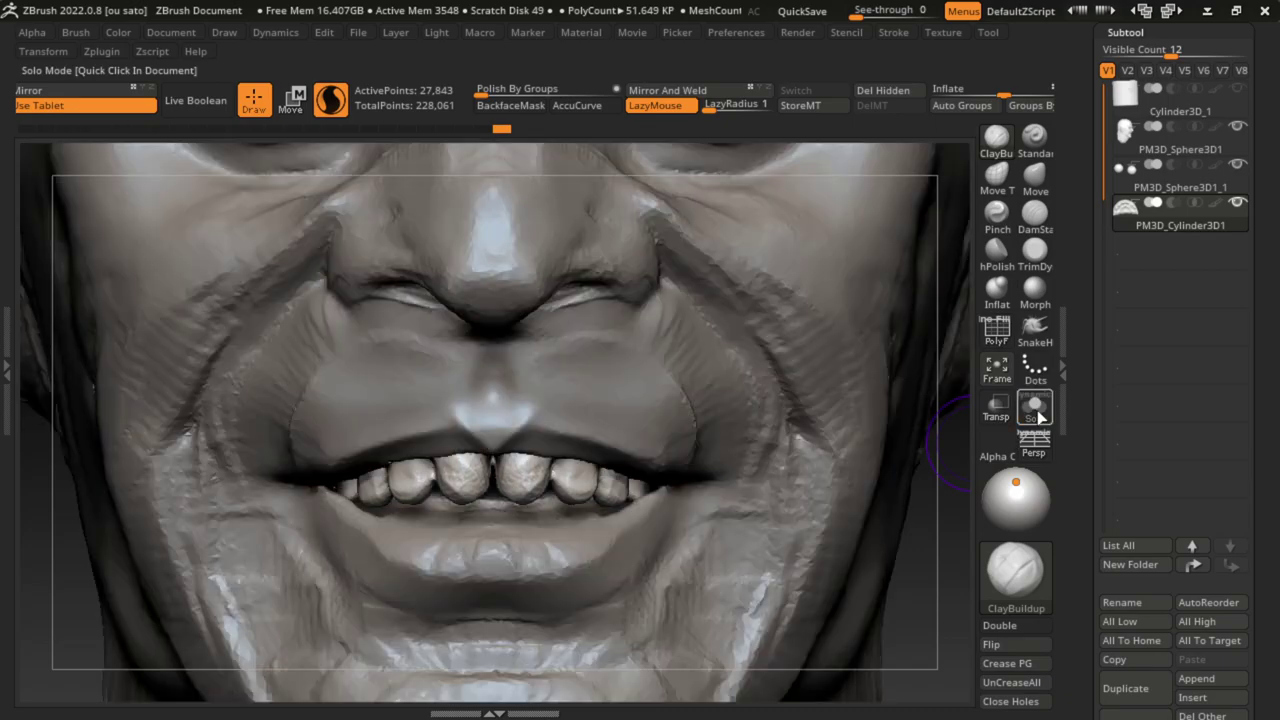
{"action": "key", "text": "f"}
{"action": "mouse_move", "coordinate": [777, 491]}
{"action": "left_mouse_down"}
{"action": "mouse_move", "coordinate": [823, 520]}
{"action": "mouse_move", "coordinate": [808, 543]}
{"action": "mouse_move", "coordinate": [791, 535]}
{"action": "mouse_move", "coordinate": [800, 486]}
{"action": "left_mouse_up"}
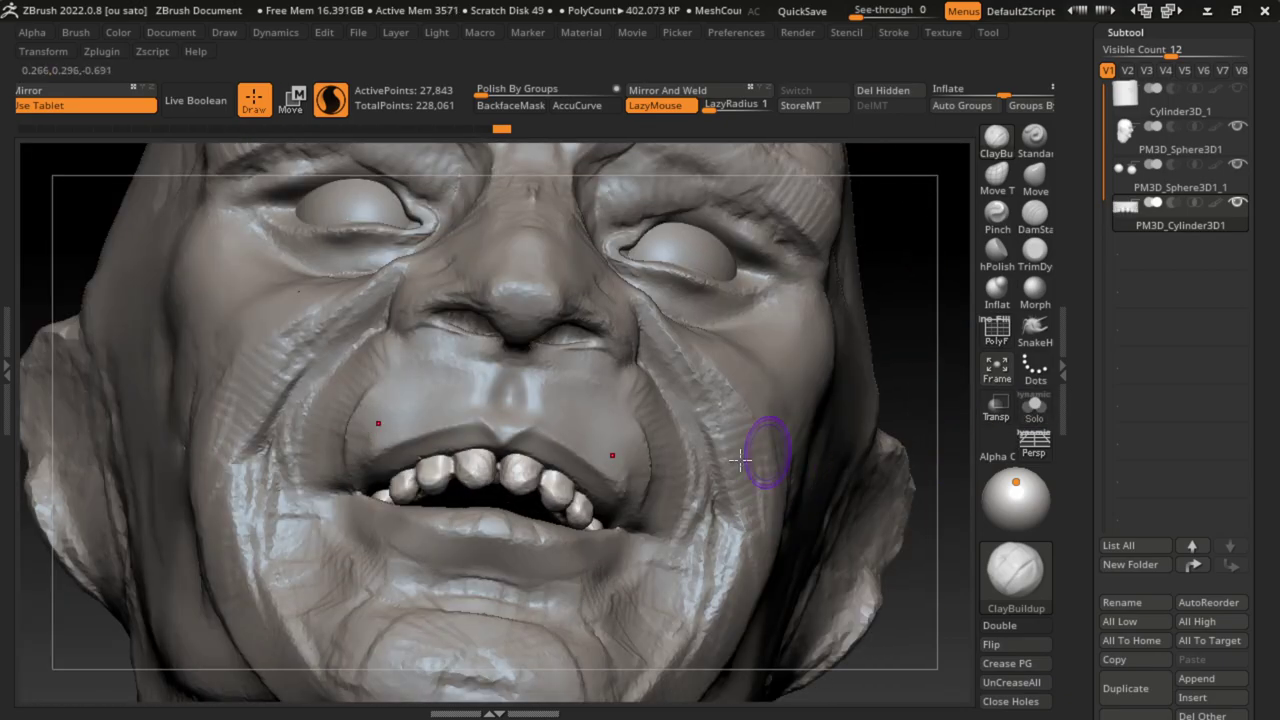
{"action": "left_click", "coordinate": [1034, 250]}
{"action": "left_click", "coordinate": [1034, 405]}
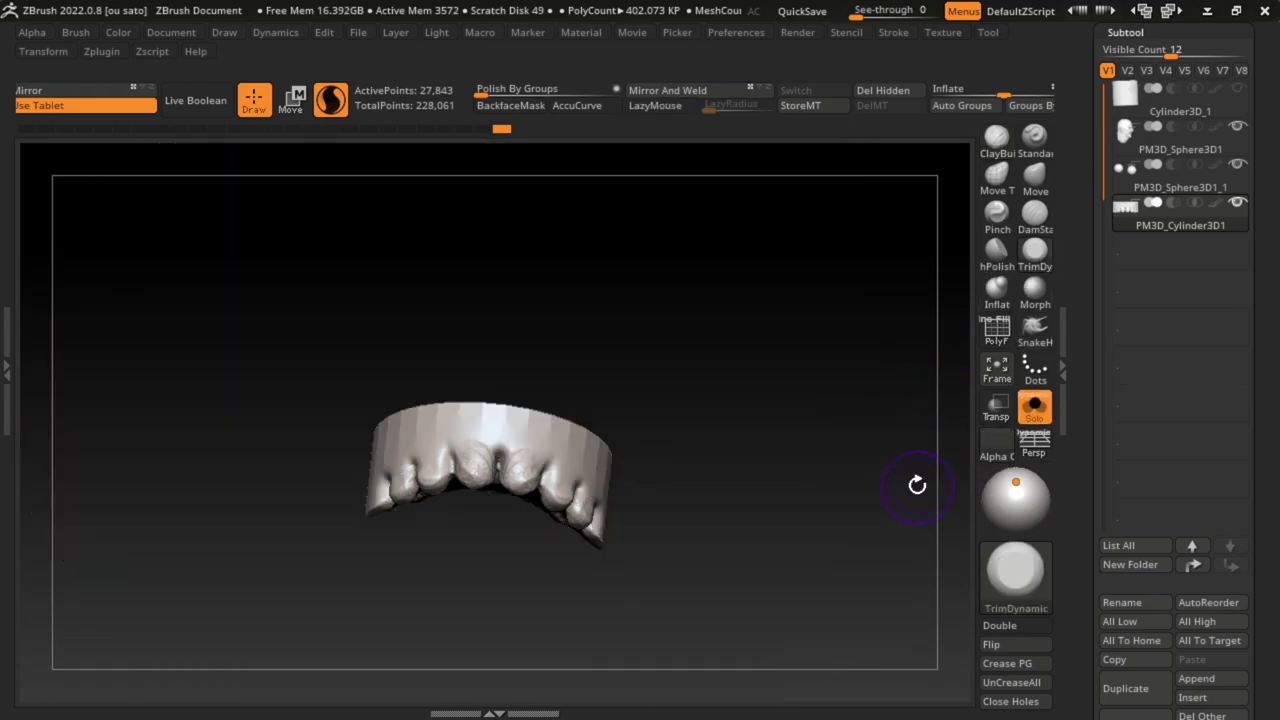
{"action": "left_click_drag", "start_coordinate": [917, 486], "coordinate": [686, 354]}
{"action": "mouse_move", "coordinate": [468, 325]}
{"action": "left_mouse_down"}
{"action": "mouse_move", "coordinate": [400, 370]}
{"action": "mouse_move", "coordinate": [400, 340]}
{"action": "left_mouse_up"}
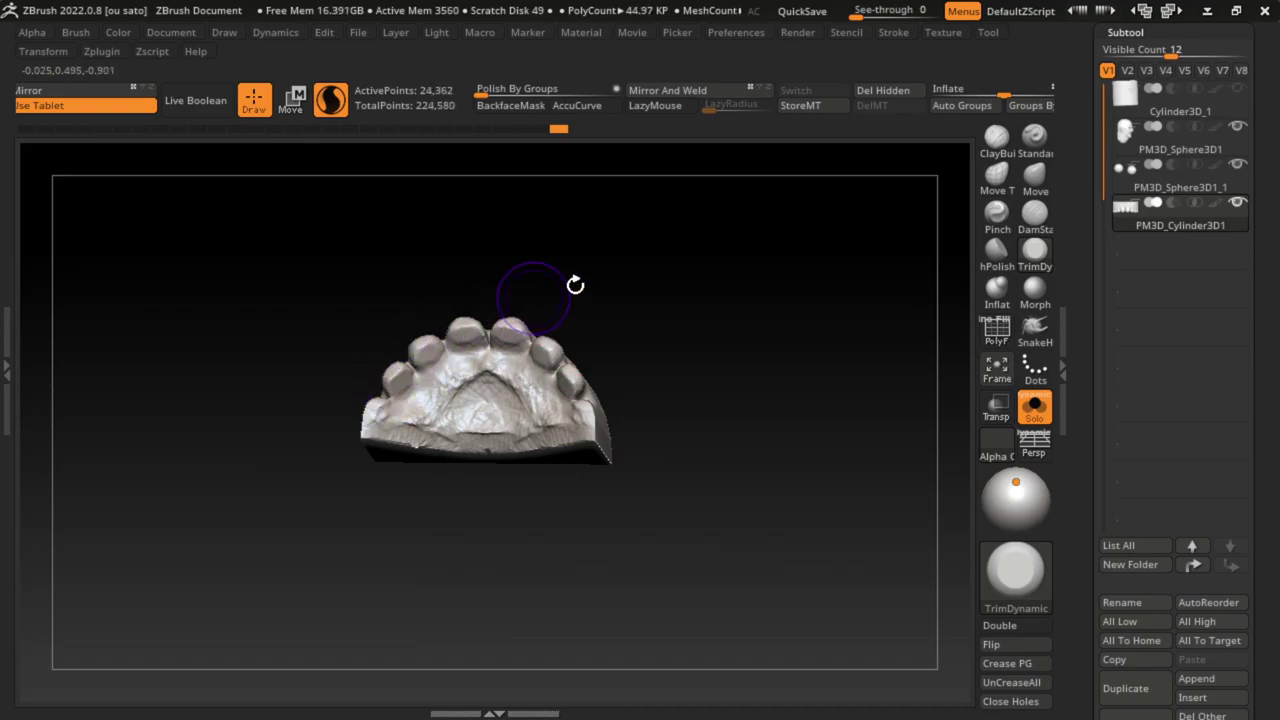
{"action": "mouse_move", "coordinate": [577, 286]}
{"action": "left_mouse_down"}
{"action": "mouse_move", "coordinate": [694, 451]}
{"action": "mouse_move", "coordinate": [687, 420]}
{"action": "mouse_move", "coordinate": [931, 286]}
{"action": "left_mouse_up"}
Step: Deepen the gaps between teeth, push their shape with Move, and carve a front-teeth groove with DamStandard
{"action": "left_click", "coordinate": [997, 213]}
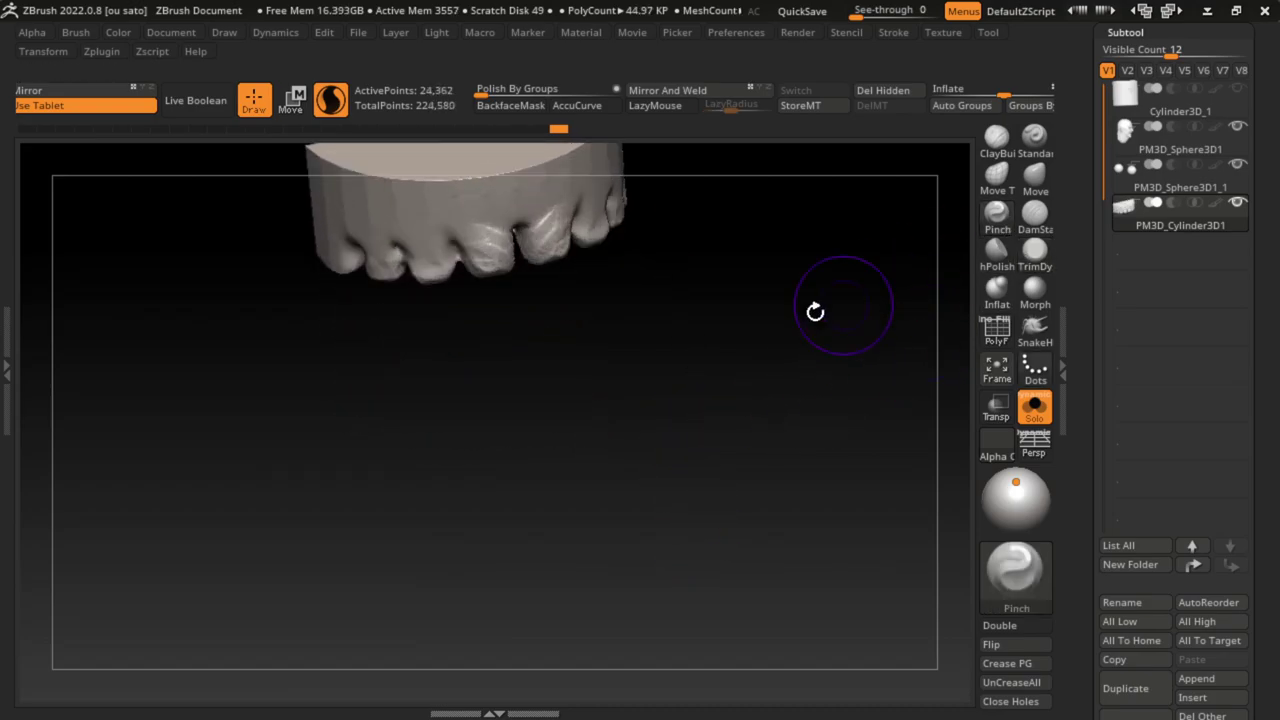
{"action": "left_click_drag", "start_coordinate": [814, 386], "coordinate": [700, 443]}
{"action": "key", "text": "s"}
{"action": "mouse_move", "coordinate": [474, 451]}
{"action": "left_mouse_down"}
{"action": "mouse_move", "coordinate": [457, 471]}
{"action": "mouse_move", "coordinate": [537, 540]}
{"action": "left_mouse_up"}
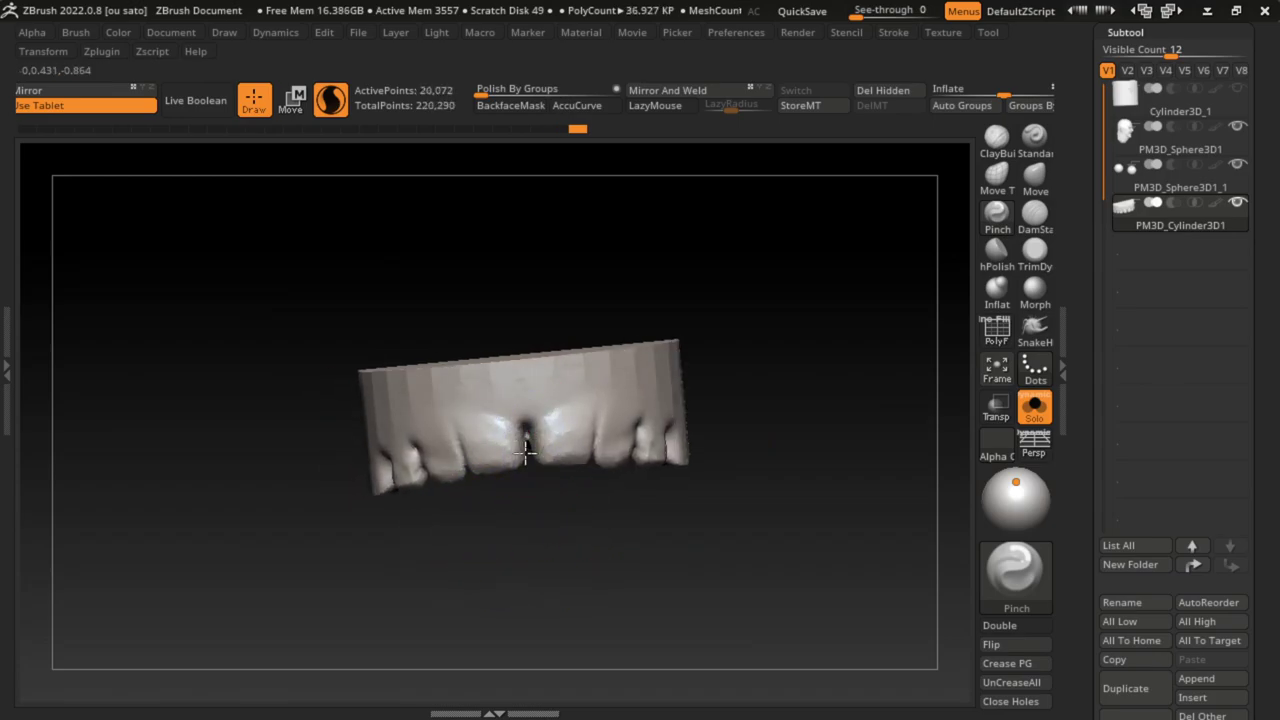
{"action": "left_click", "coordinate": [1035, 180]}
{"action": "left_click_drag", "start_coordinate": [551, 457], "coordinate": [530, 468]}
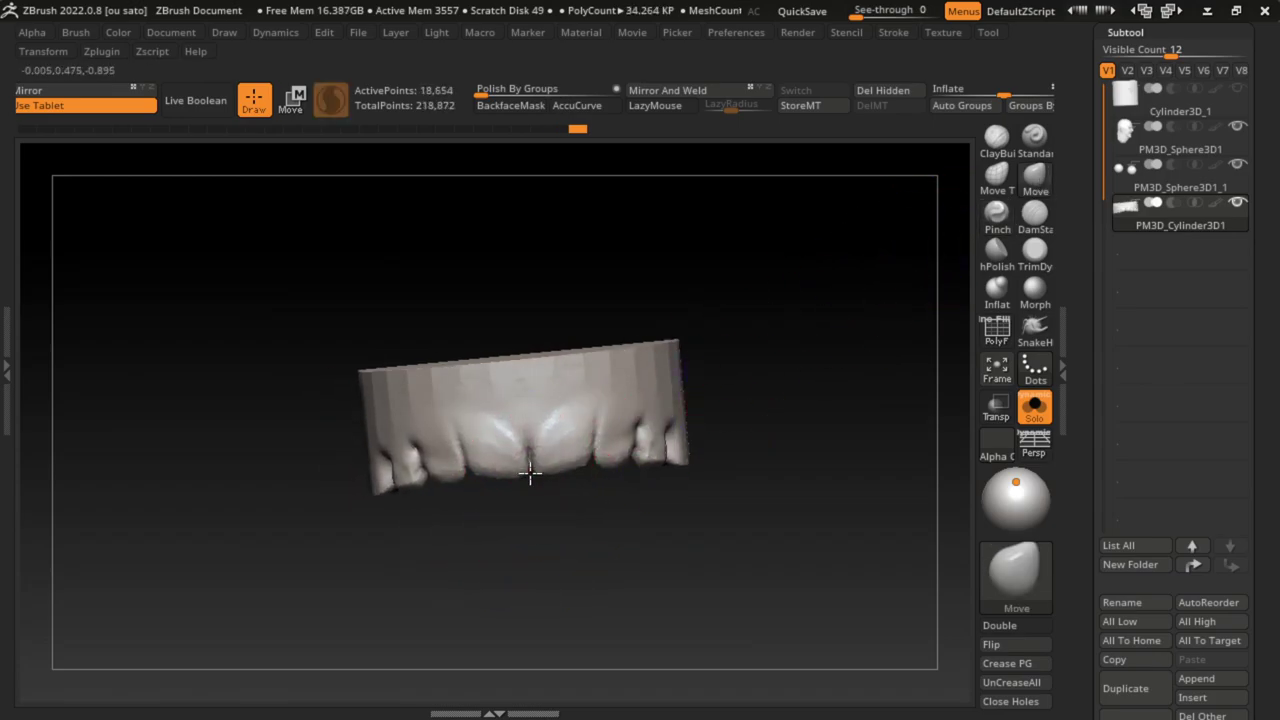
{"action": "left_click", "coordinate": [1035, 215]}
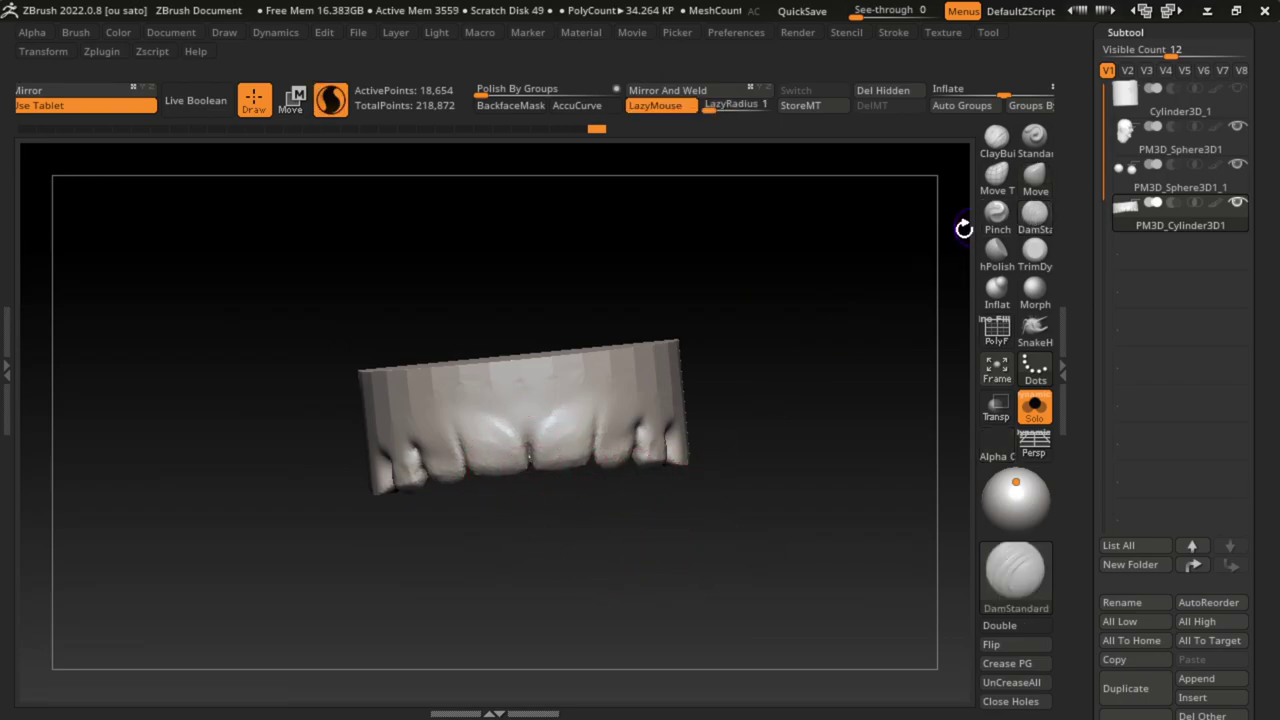
{"action": "left_click_drag", "start_coordinate": [527, 450], "coordinate": [522, 396]}
Step: Check the teeth against the full head, then re-isolate them in a straight front view
{"action": "left_click", "coordinate": [1035, 405]}
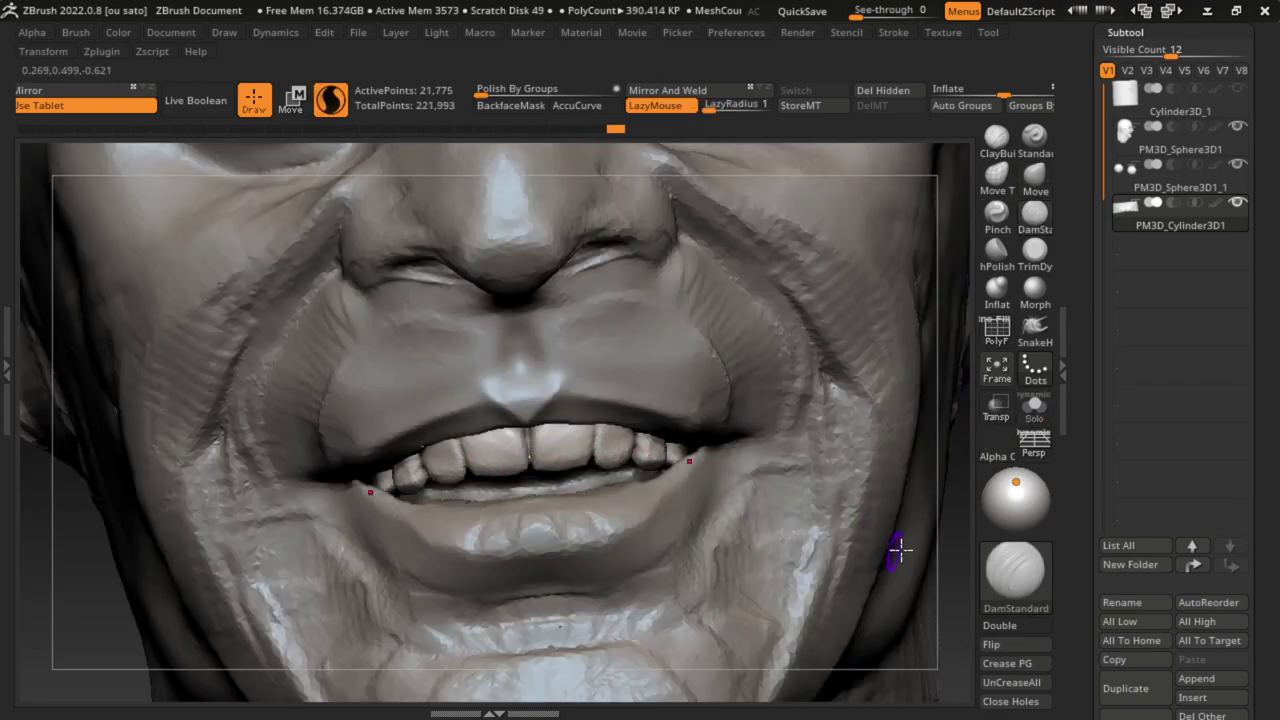
{"action": "left_click_drag", "start_coordinate": [897, 543], "coordinate": [830, 430]}
{"action": "mouse_move", "coordinate": [737, 496]}
{"action": "left_mouse_down"}
{"action": "mouse_move", "coordinate": [727, 463]}
{"action": "mouse_move", "coordinate": [800, 490]}
{"action": "mouse_move", "coordinate": [900, 470]}
{"action": "left_mouse_up"}
{"action": "left_click", "coordinate": [1035, 178]}
{"action": "left_click", "coordinate": [1035, 405]}
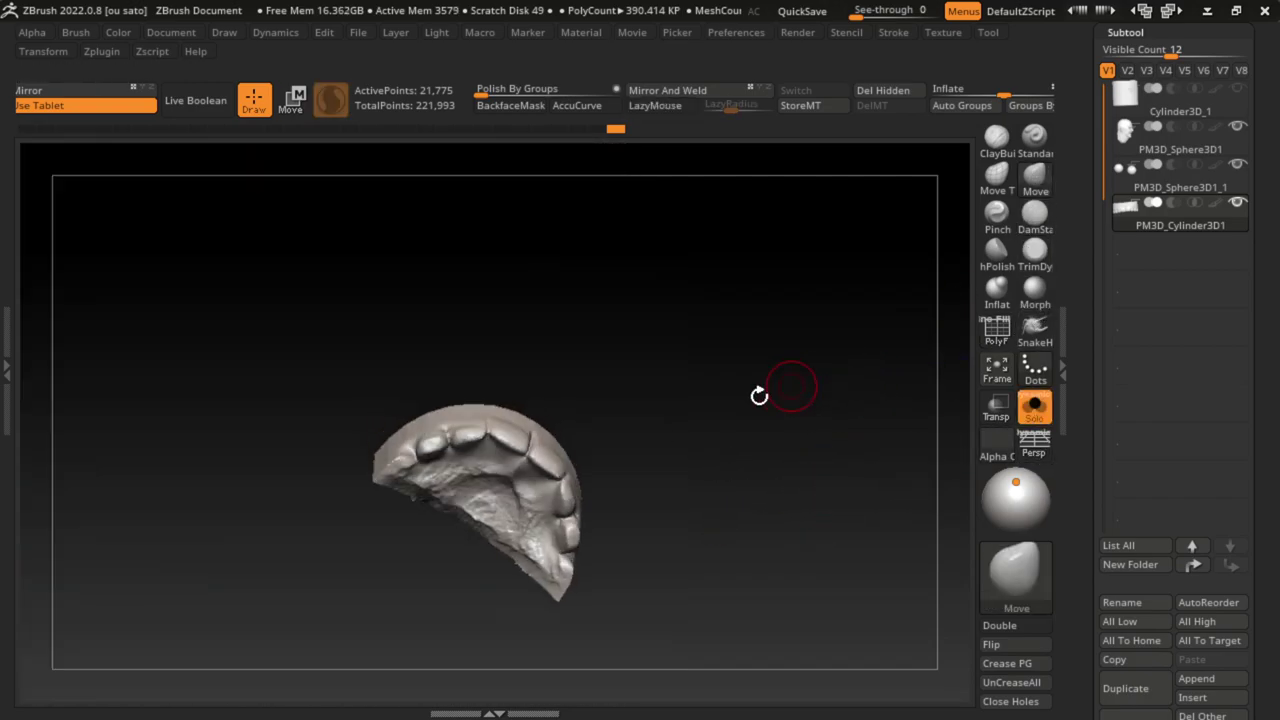
{"action": "left_click", "coordinate": [532, 448], "text": "alt"}
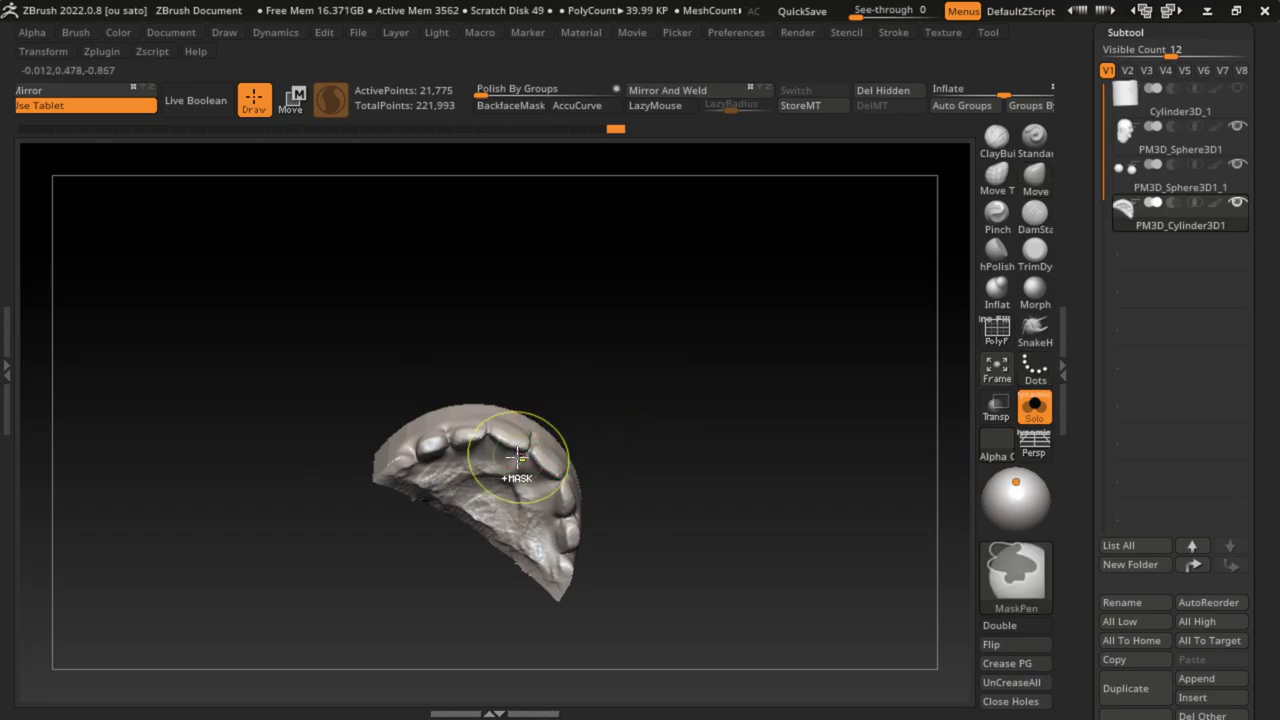
{"action": "mouse_move", "coordinate": [590, 500]}
{"action": "left_mouse_down"}
{"action": "mouse_move", "coordinate": [634, 537]}
{"action": "mouse_move", "coordinate": [929, 414]}
{"action": "mouse_move", "coordinate": [871, 434]}
{"action": "left_mouse_up"}
Step: Turn Solo off and zoom out to a three-quarter view of the whole head
{"action": "left_click", "coordinate": [1035, 405]}
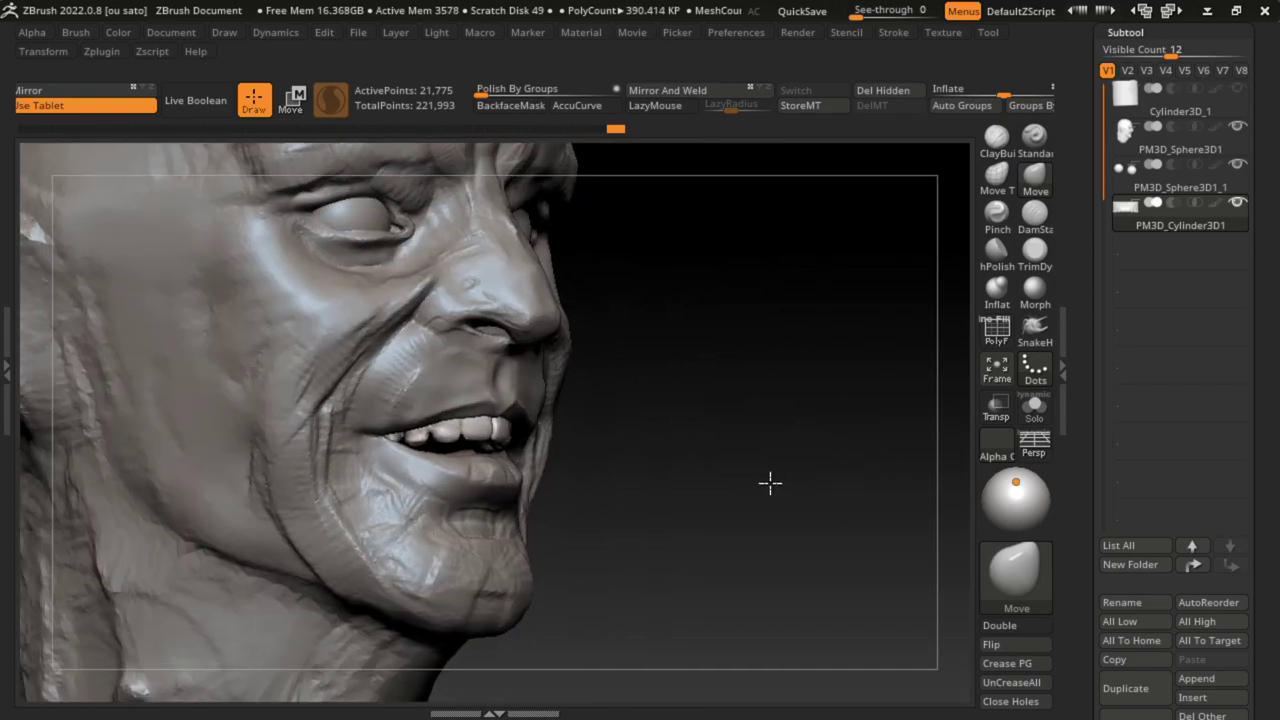
{"action": "left_click_drag", "start_coordinate": [769, 483], "coordinate": [744, 488]}
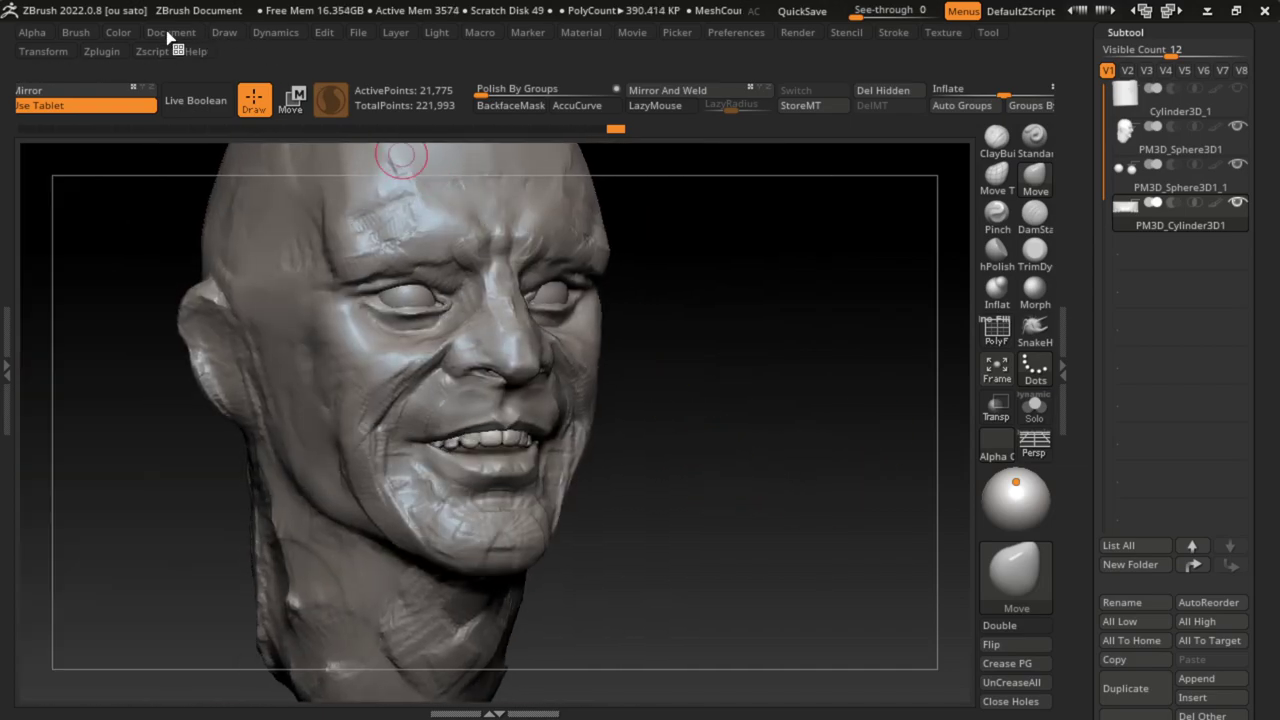
{"action": "left_click", "coordinate": [224, 32]}
{"action": "left_click_drag", "start_coordinate": [480, 420], "coordinate": [620, 548]}
{"action": "key", "text": "s"}
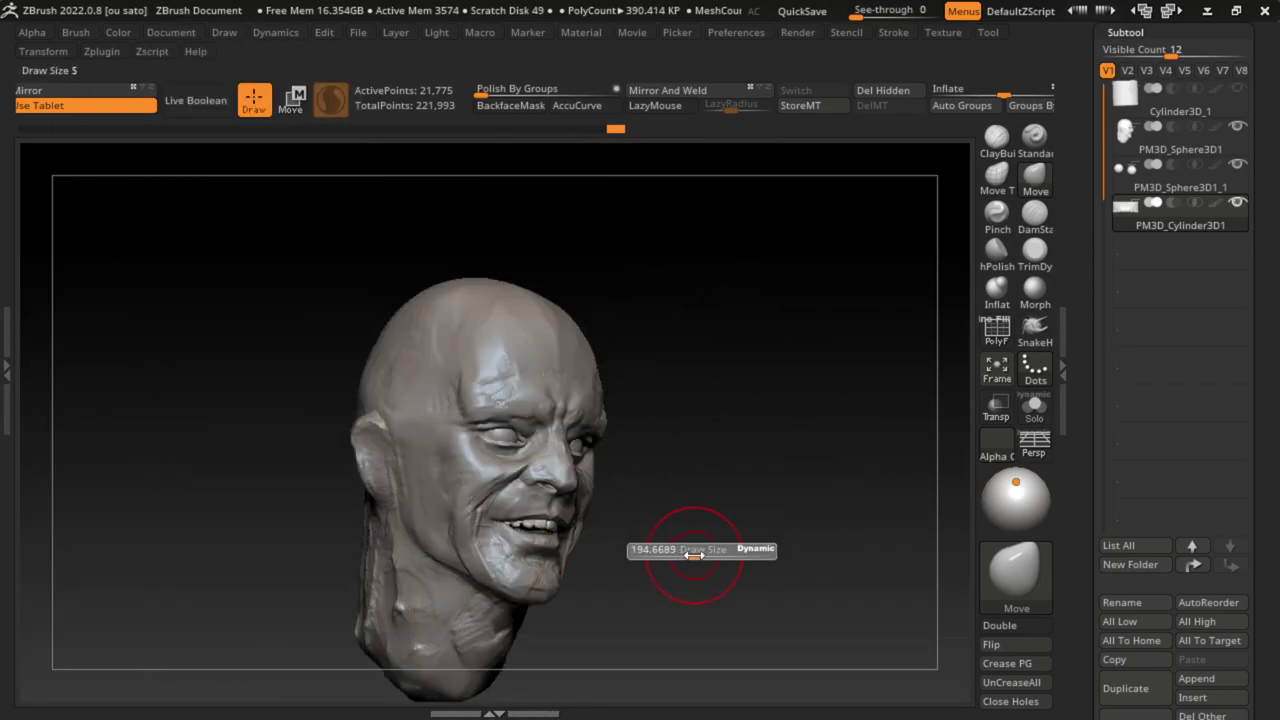
Step: Select the head and rough in clay around the ear with LazyMouse ClayBuildup, plus a DamStandard crease
{"action": "left_click", "coordinate": [376, 473], "text": "alt"}
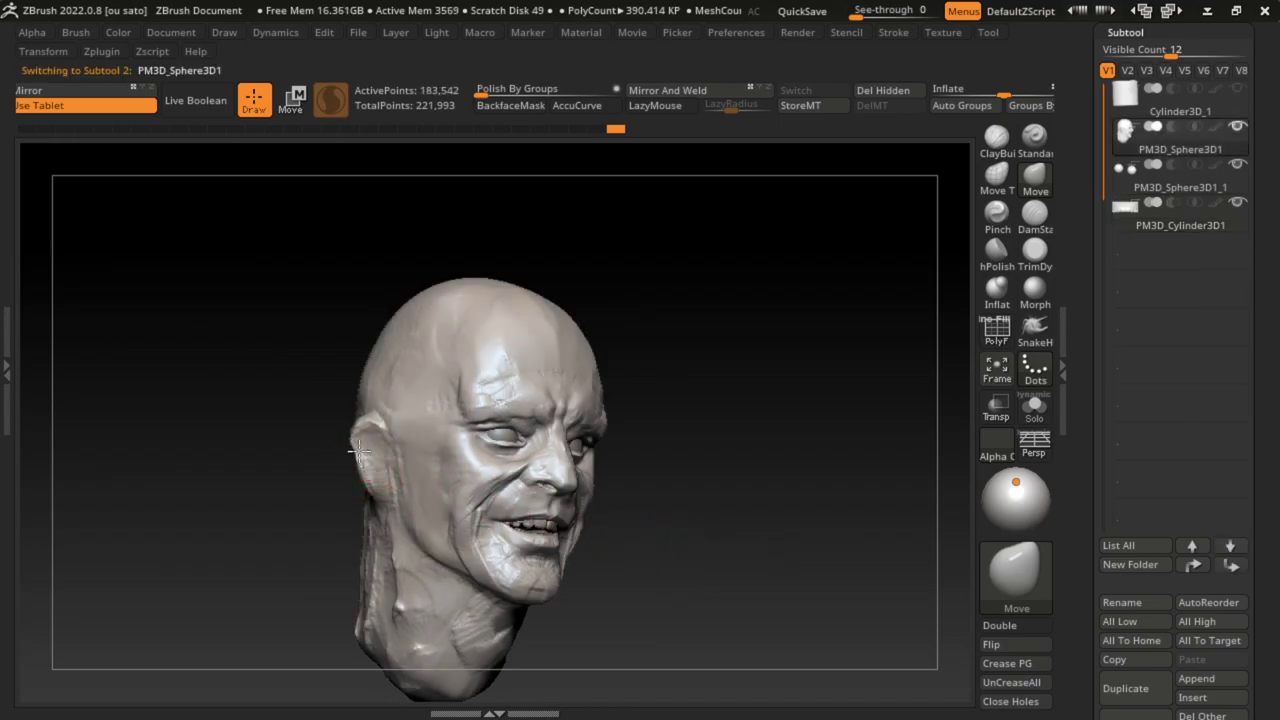
{"action": "key", "text": "b"}
{"action": "key", "text": "c"}
{"action": "key", "text": "b"}
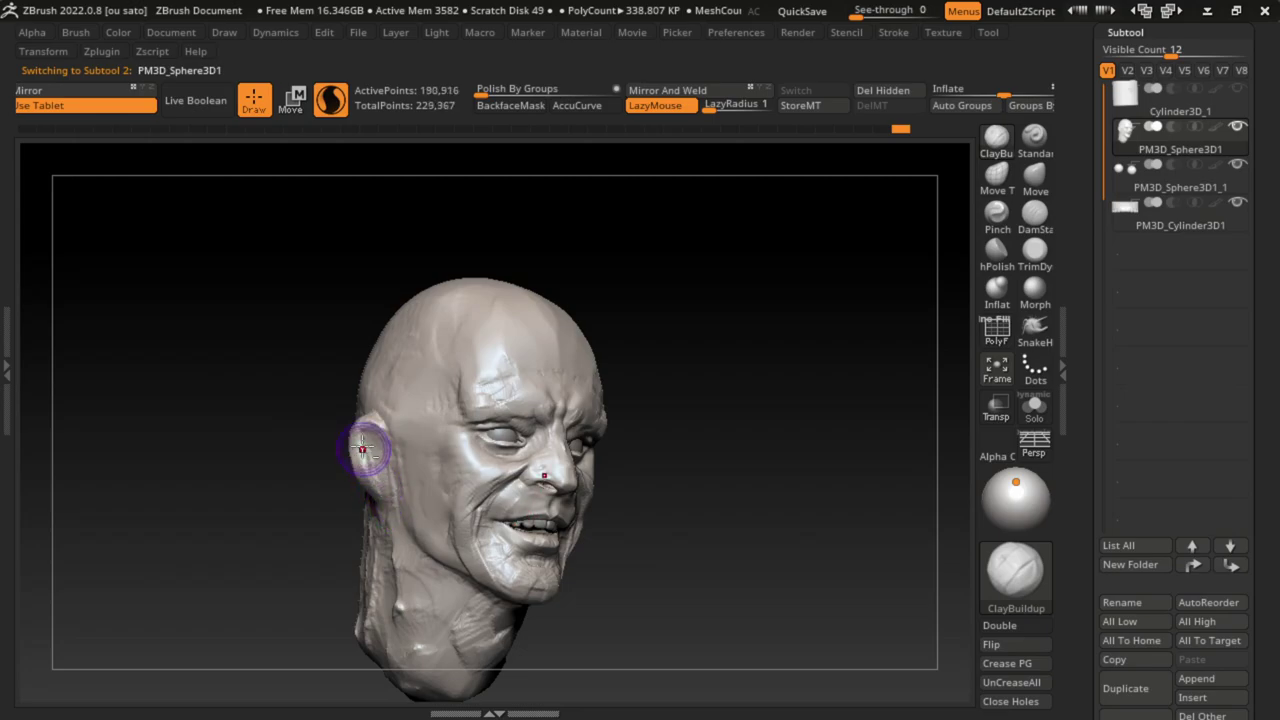
{"action": "left_click_drag", "start_coordinate": [414, 528], "coordinate": [457, 514]}
{"action": "key", "text": "b"}
{"action": "key", "text": "d"}
{"action": "key", "text": "s"}
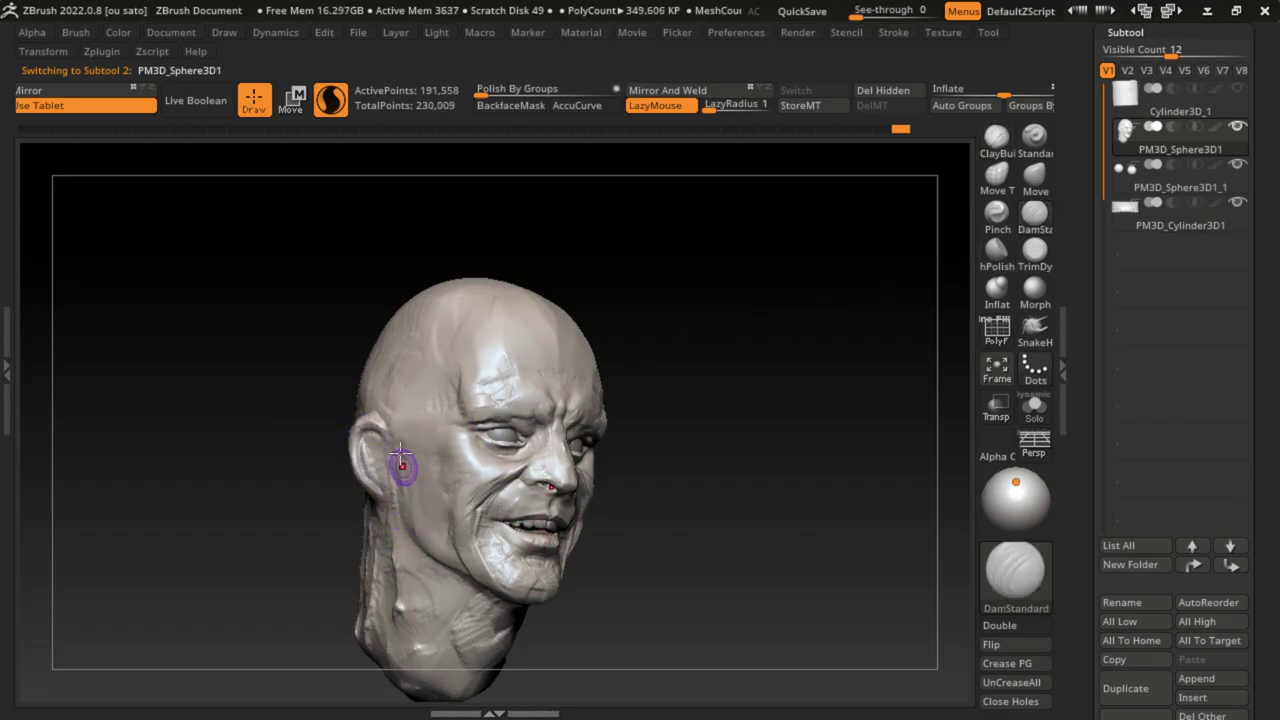
{"action": "left_click_drag", "start_coordinate": [392, 484], "coordinate": [388, 479]}
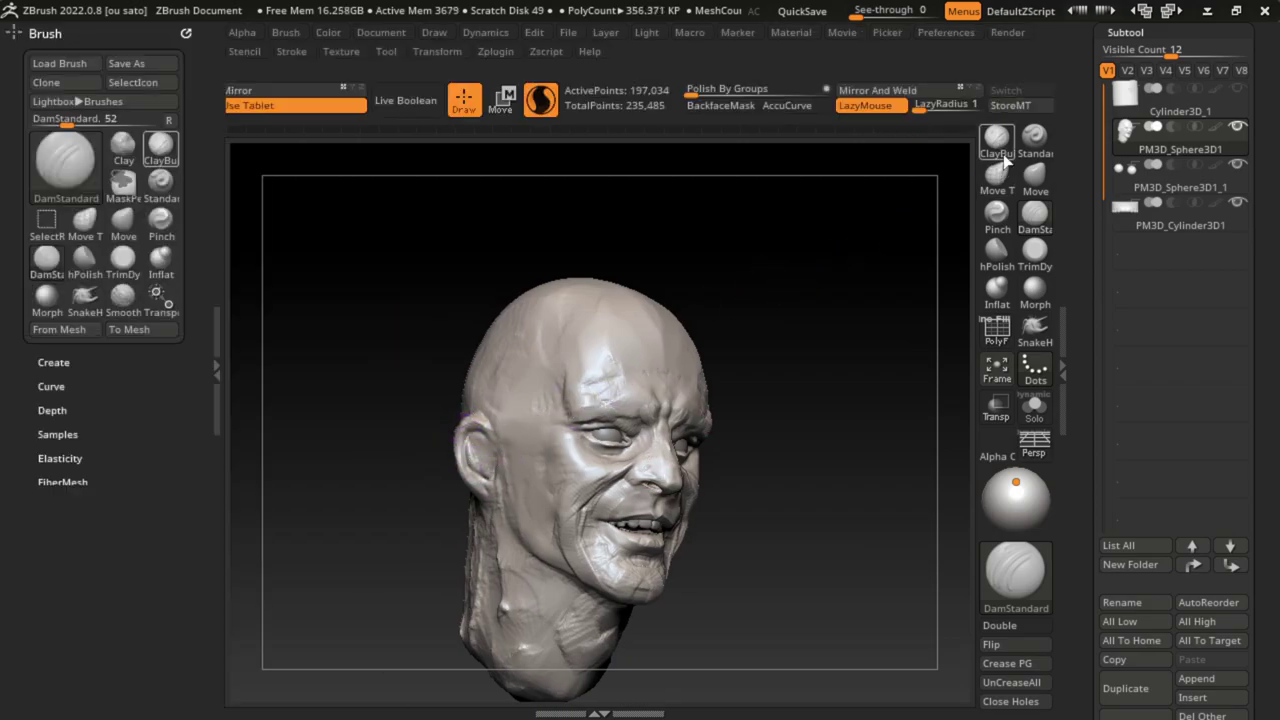
Step: Zoom in and build up the ear's shape, rim and inner folds, using Ctrl-masking
{"action": "left_click", "coordinate": [210, 347]}
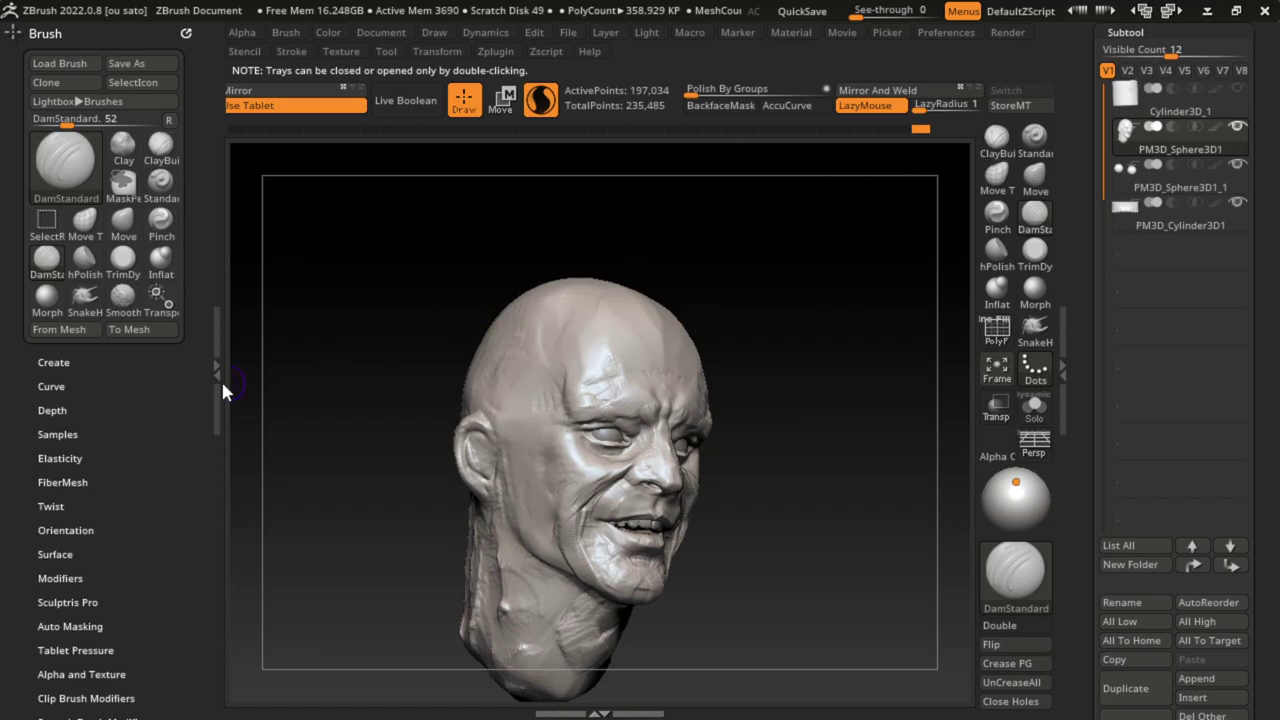
{"action": "double_click", "coordinate": [215, 379]}
{"action": "left_click", "coordinate": [996, 140]}
{"action": "left_click_drag", "start_coordinate": [943, 177], "coordinate": [771, 386], "text": "alt"}
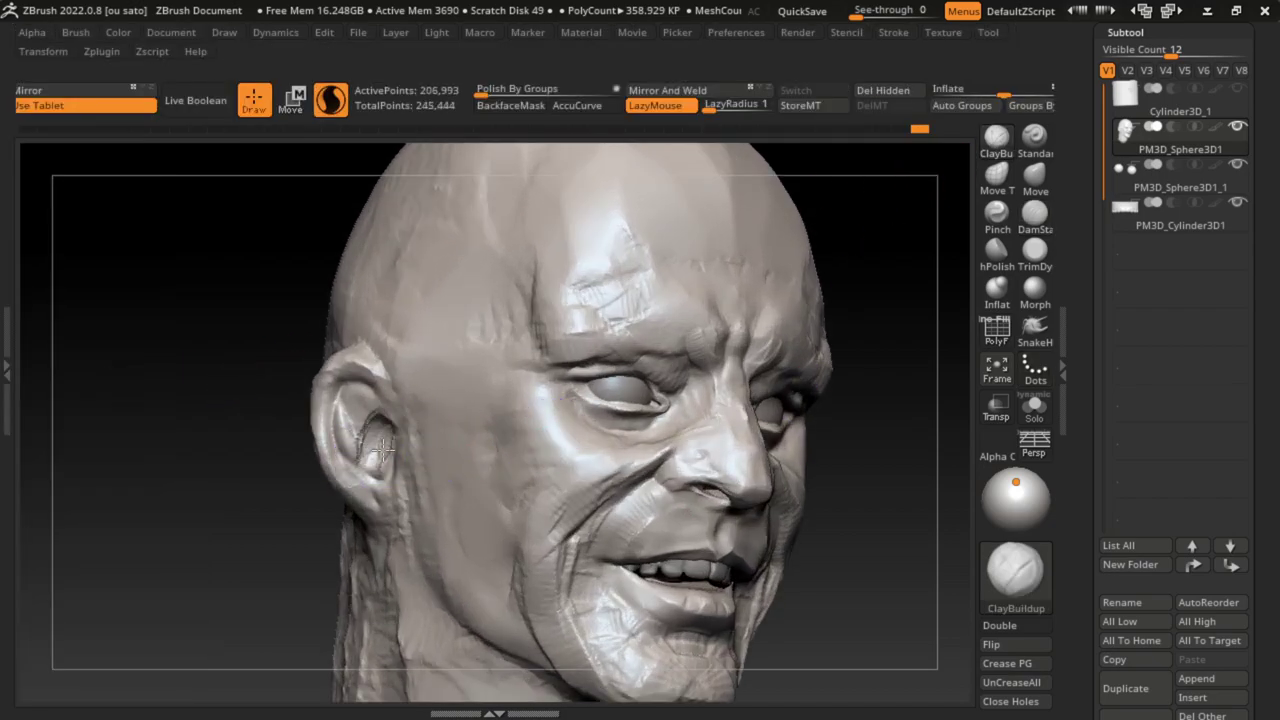
{"action": "left_click_drag", "start_coordinate": [378, 418], "coordinate": [362, 424]}
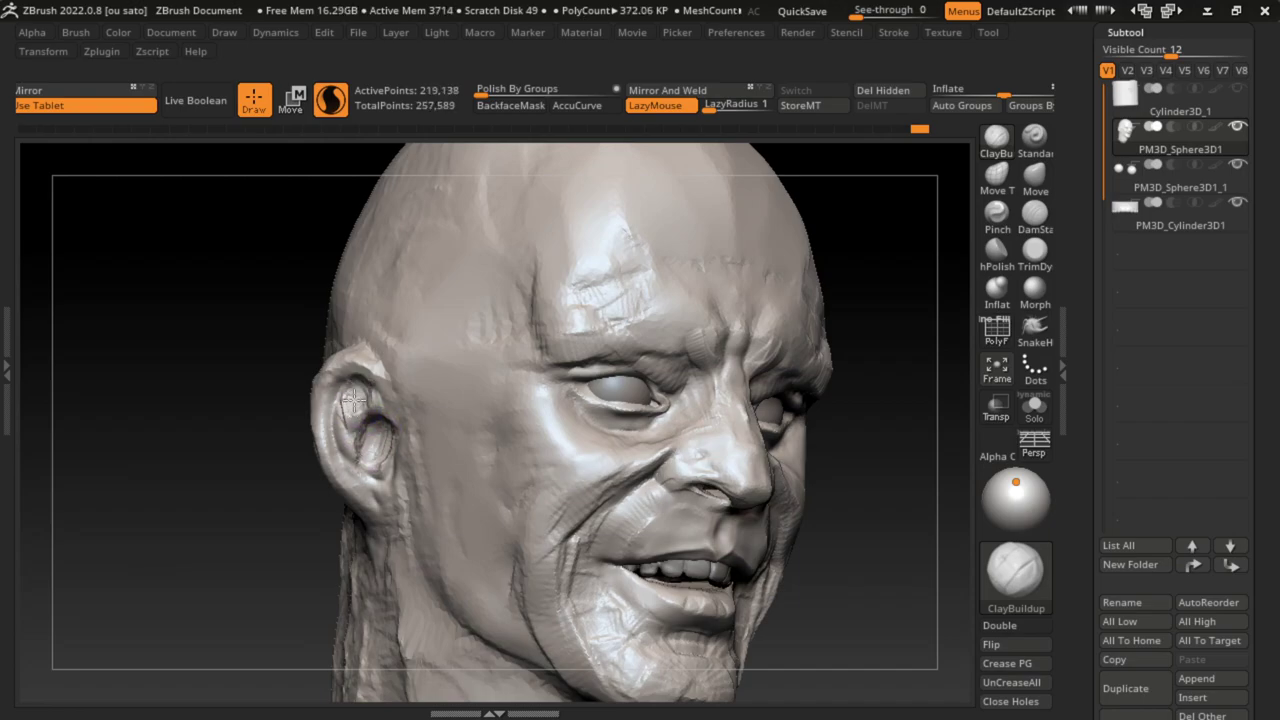
{"action": "mouse_move", "coordinate": [354, 400]}
{"action": "left_mouse_down"}
{"action": "mouse_move", "coordinate": [368, 411]}
{"action": "mouse_move", "coordinate": [341, 397]}
{"action": "mouse_move", "coordinate": [420, 477]}
{"action": "mouse_move", "coordinate": [414, 500]}
{"action": "mouse_move", "coordinate": [382, 413]}
{"action": "mouse_move", "coordinate": [455, 425]}
{"action": "left_mouse_up"}
{"action": "key", "text": "ctrl"}
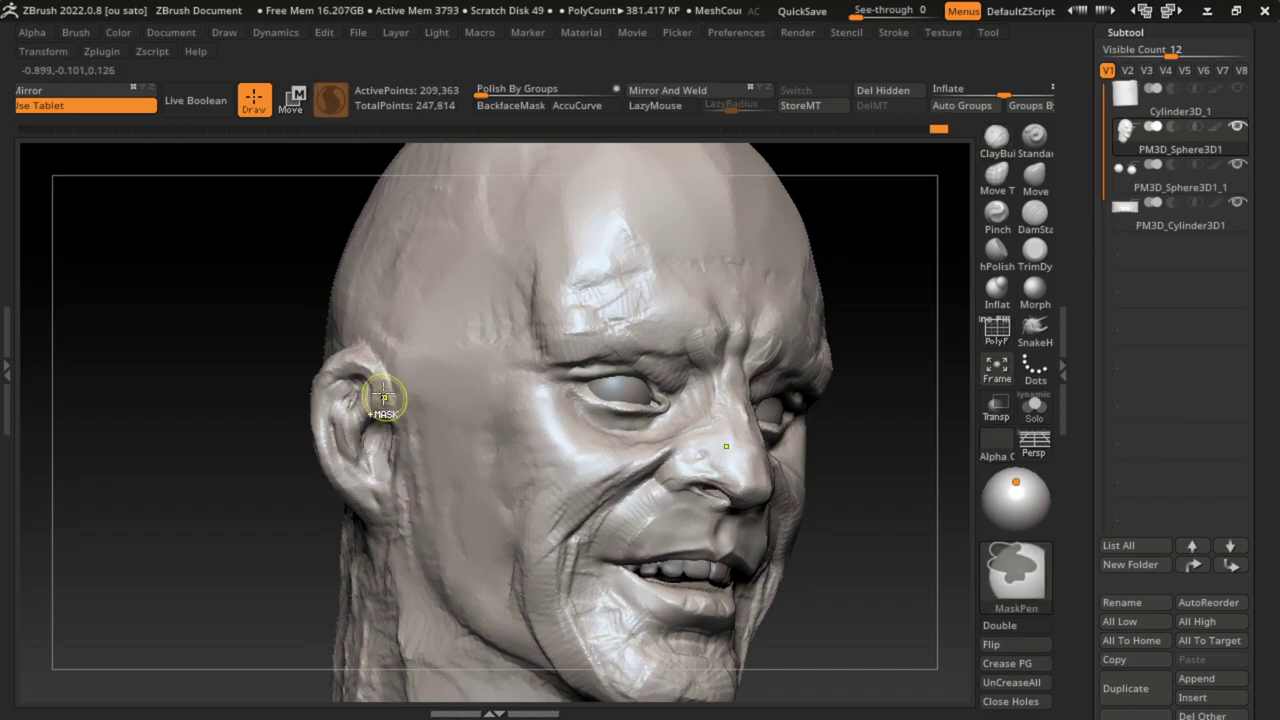
{"action": "left_click_drag", "start_coordinate": [379, 372], "coordinate": [385, 385]}
{"action": "left_click_drag", "start_coordinate": [382, 432], "coordinate": [377, 455]}
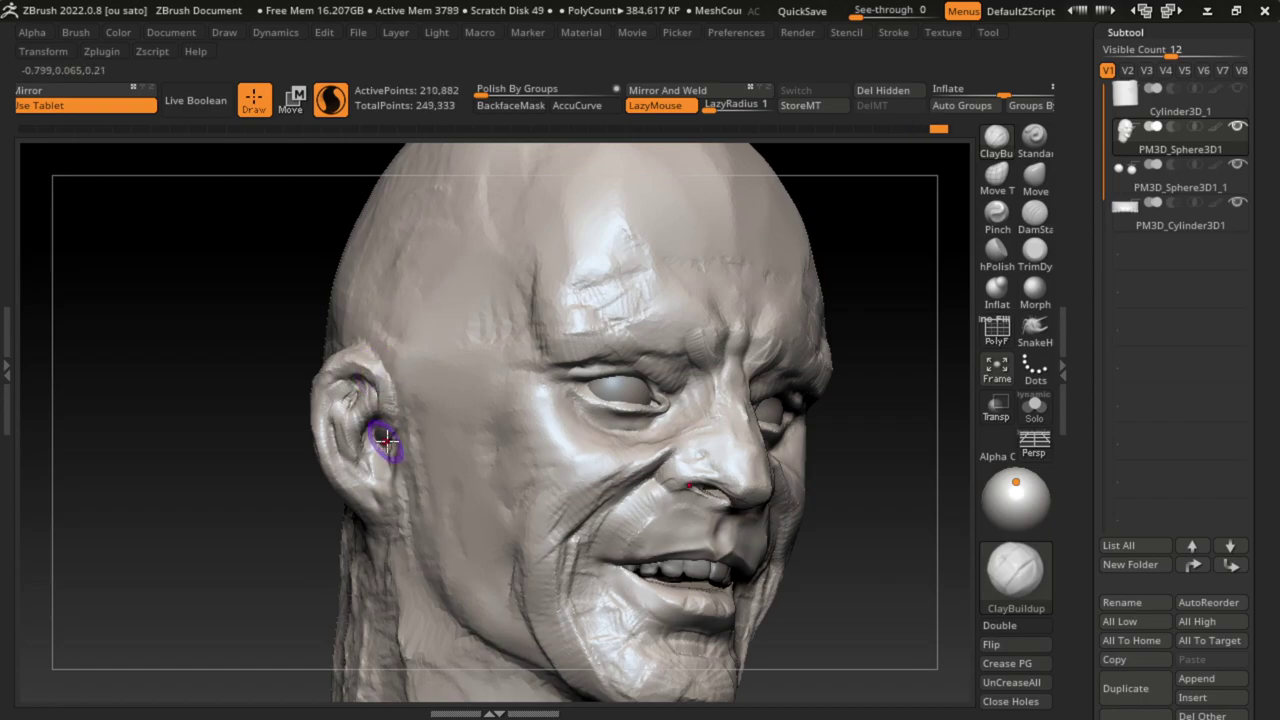
Step: Re-sculpt the earlobe after undoing a first attempt, checking it from the side
{"action": "right_click_drag", "start_coordinate": [383, 473], "coordinate": [357, 566]}
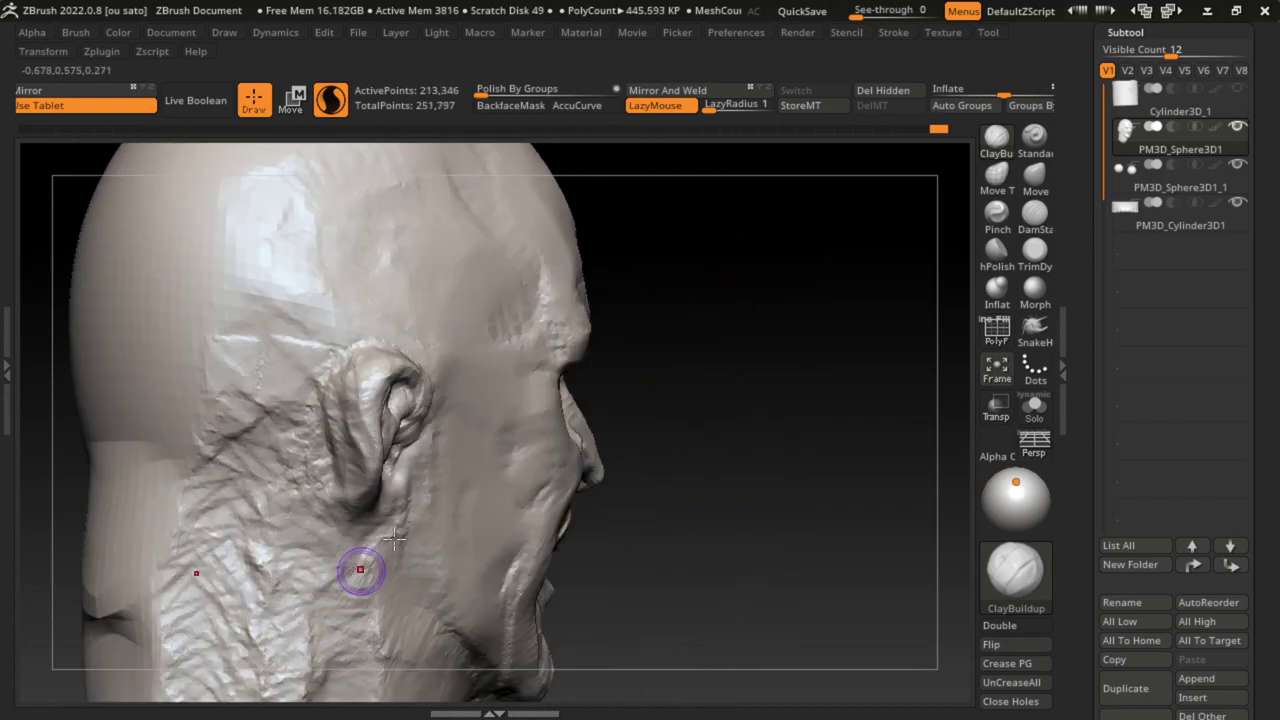
{"action": "mouse_move", "coordinate": [707, 422]}
{"action": "left_mouse_down"}
{"action": "mouse_move", "coordinate": [386, 491]}
{"action": "mouse_move", "coordinate": [404, 458]}
{"action": "left_mouse_up"}
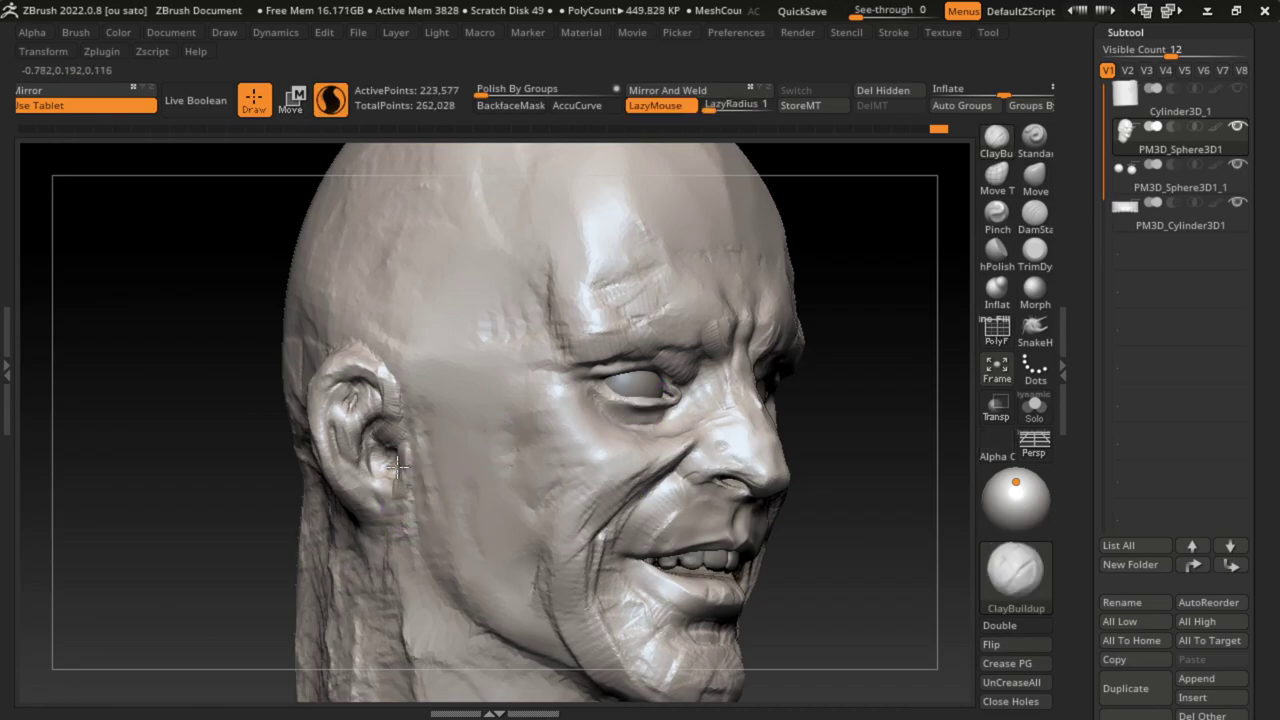
{"action": "left_click_drag", "start_coordinate": [400, 523], "coordinate": [361, 516]}
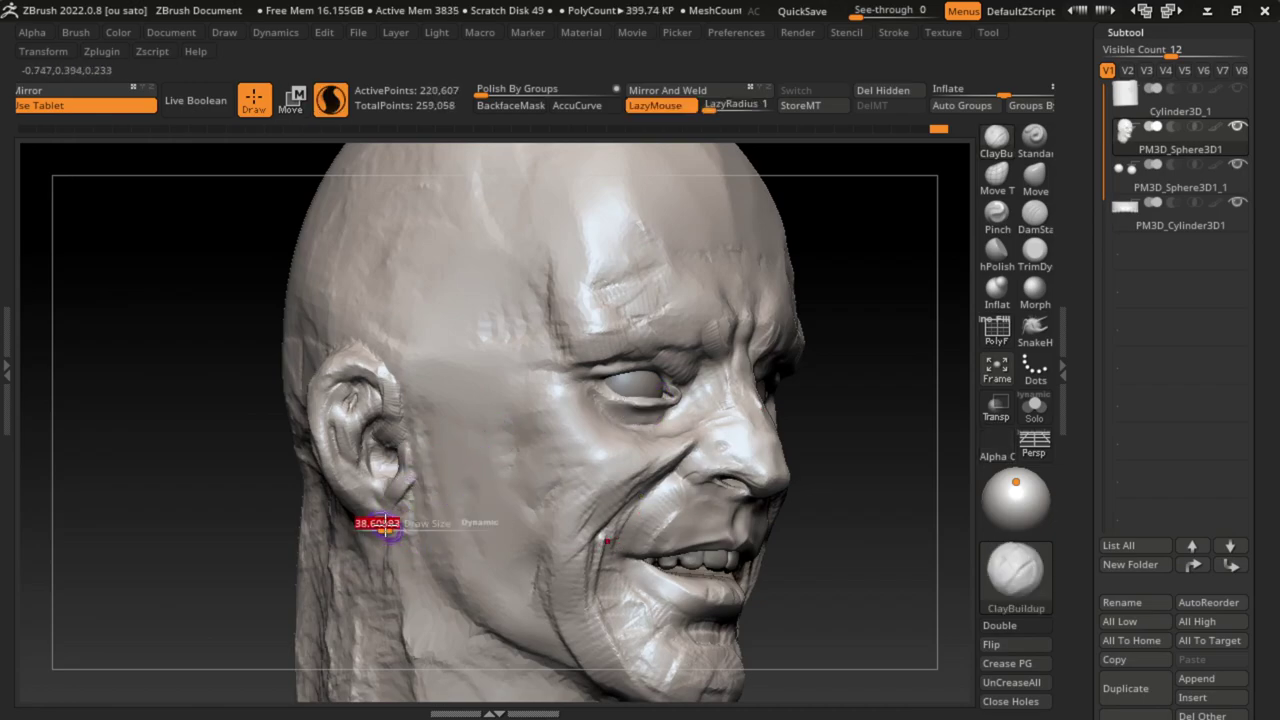
{"action": "key", "text": "ctrl+z"}
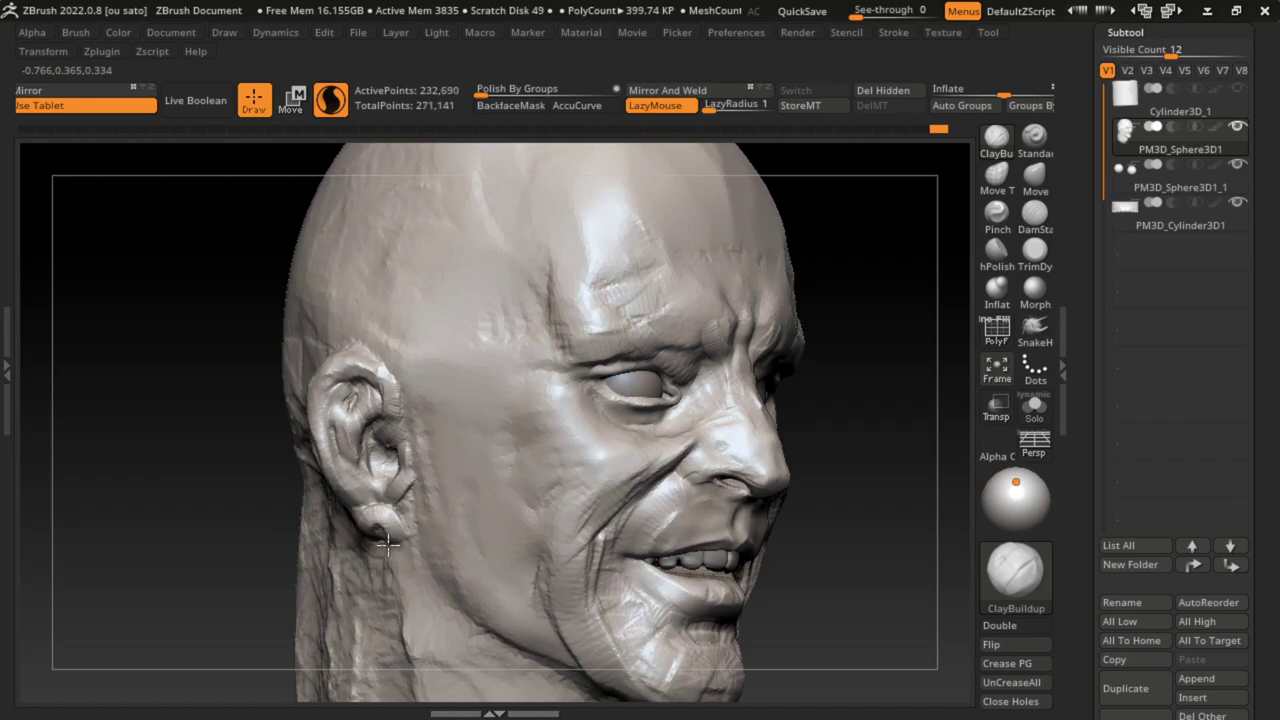
{"action": "key", "text": "s"}
{"action": "left_click_drag", "start_coordinate": [398, 535], "coordinate": [385, 515]}
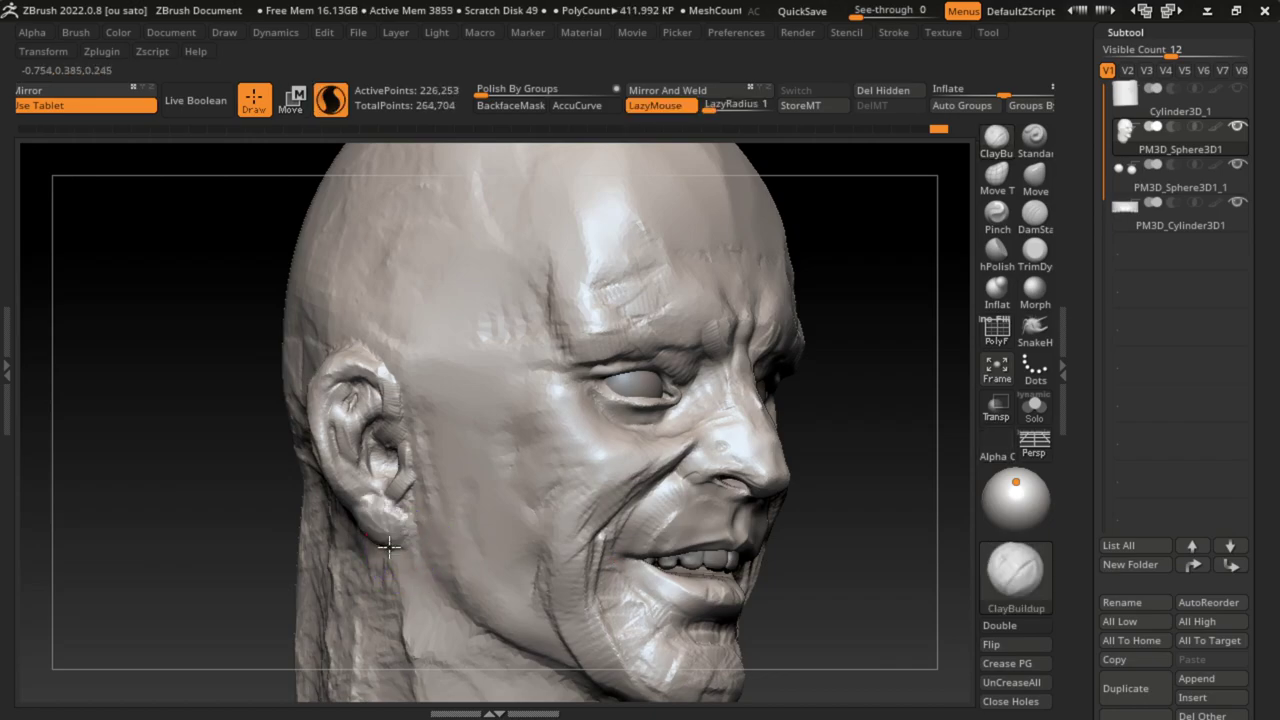
{"action": "left_click_drag", "start_coordinate": [834, 420], "coordinate": [620, 458]}
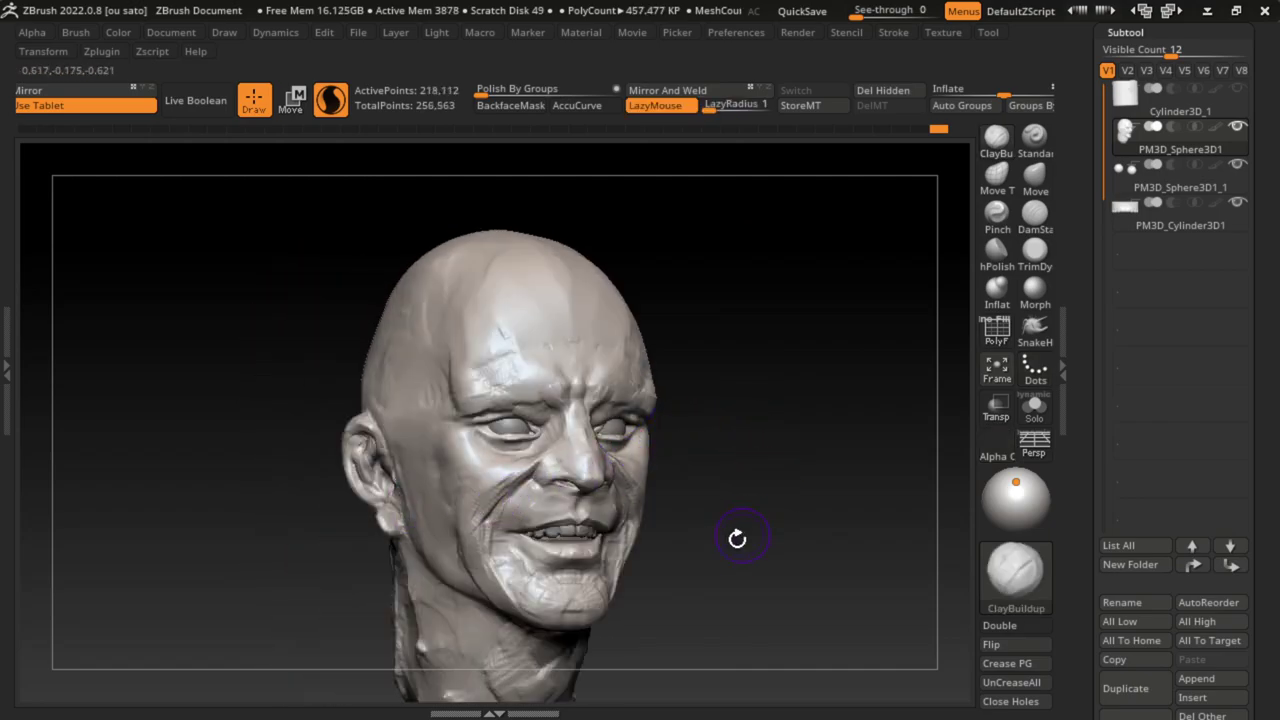
Step: Turn the head to a three-quarter view and enlarge the brush to about 314
{"action": "left_click_drag", "start_coordinate": [737, 534], "coordinate": [737, 535]}
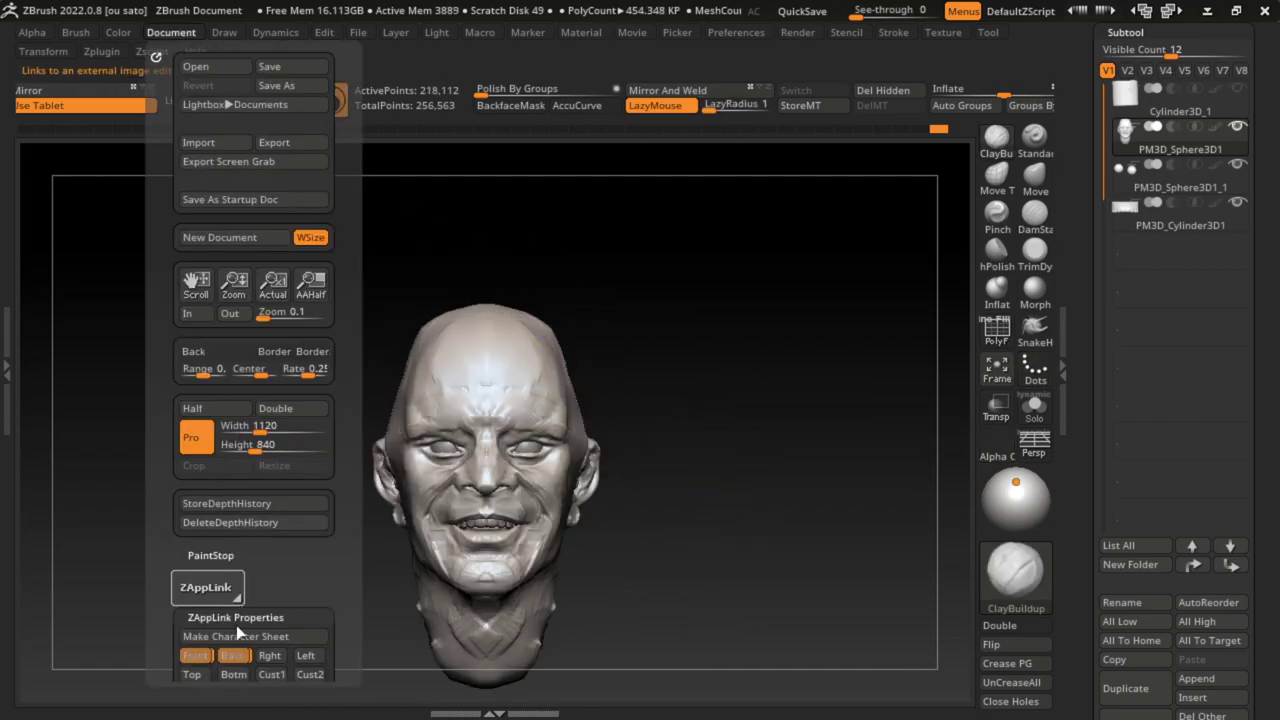
{"action": "left_click_drag", "start_coordinate": [370, 600], "coordinate": [480, 623]}
{"action": "key", "text": "s"}
{"action": "mouse_move", "coordinate": [694, 578]}
{"action": "left_mouse_down"}
{"action": "mouse_move", "coordinate": [717, 586]}
{"action": "mouse_move", "coordinate": [723, 569]}
{"action": "left_mouse_up"}
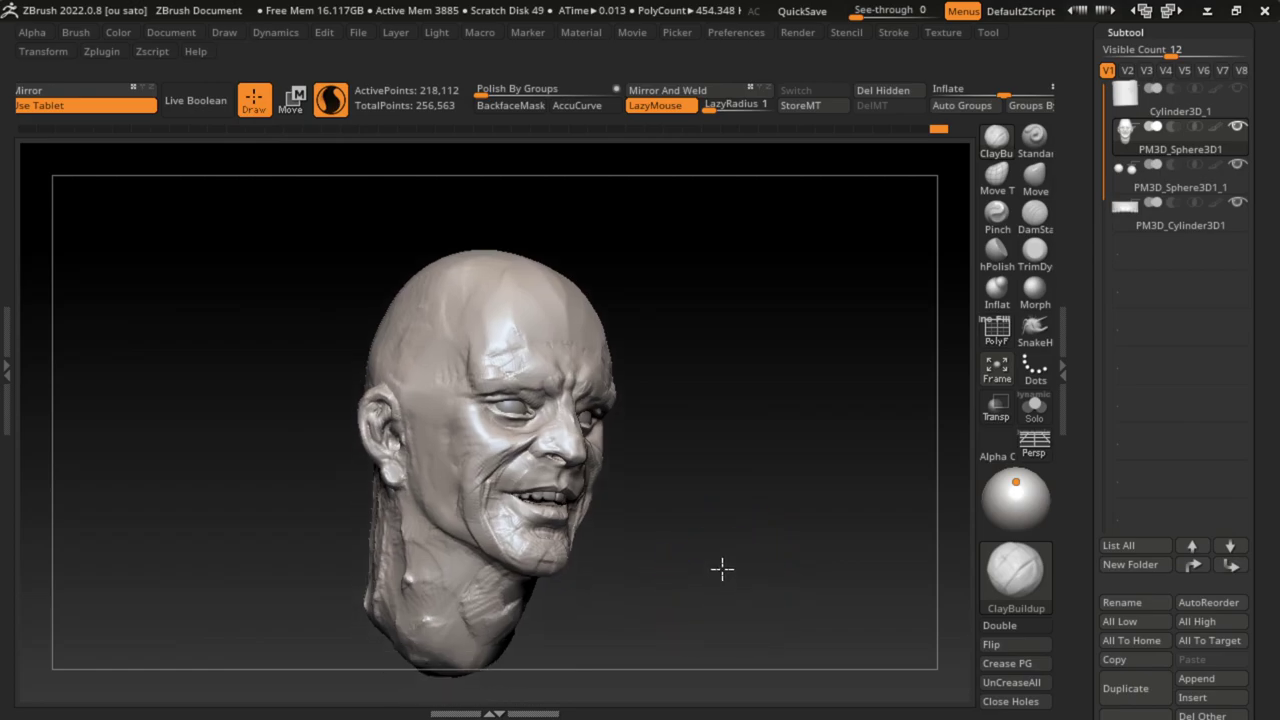
{"action": "key", "text": "s"}
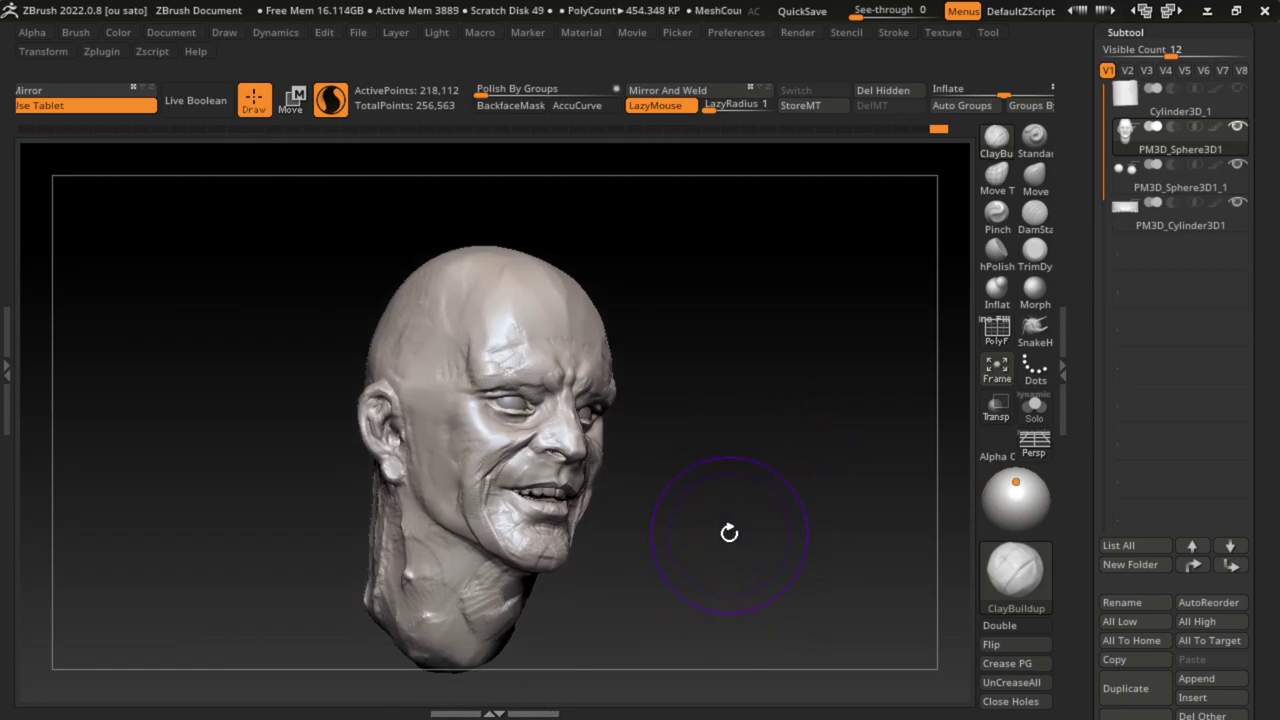
Step: Rotate the teeth about the X axis and move them up, then return to Draw on the head subtool
{"action": "left_click", "coordinate": [578, 410], "text": "alt"}
{"action": "left_click", "coordinate": [540, 490], "text": "alt"}
{"action": "key", "text": "w"}
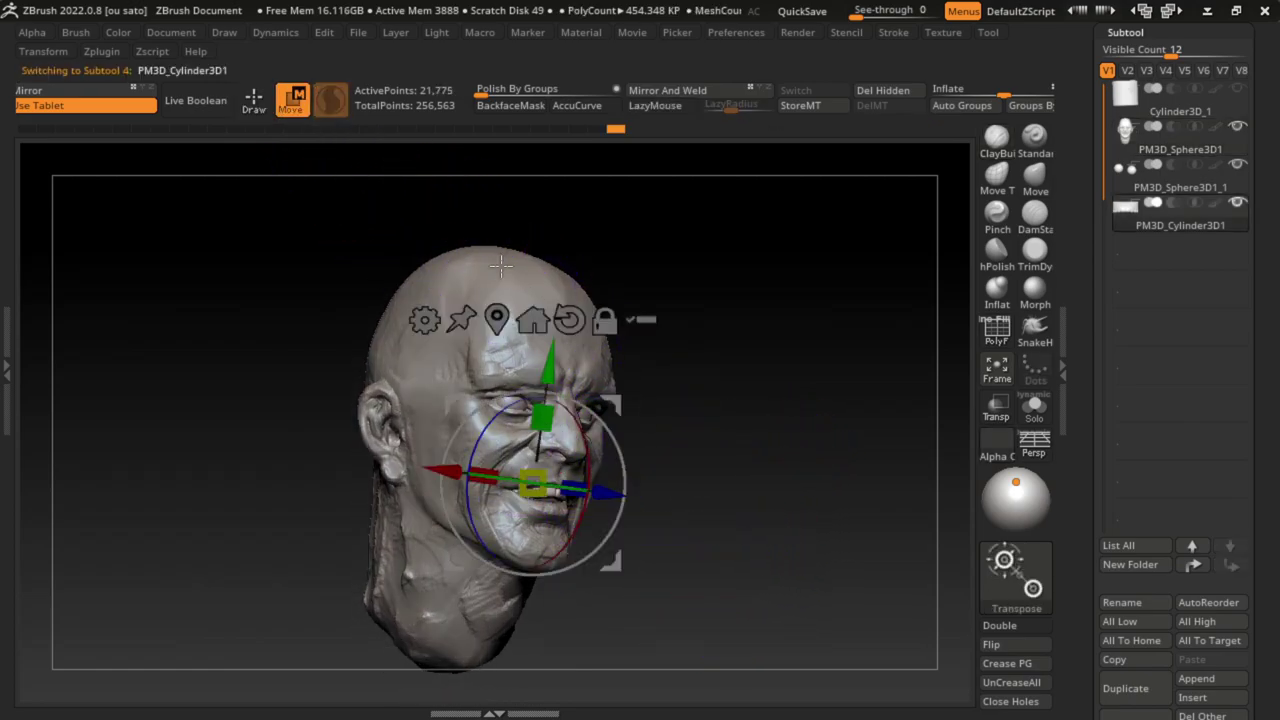
{"action": "left_click_drag", "start_coordinate": [590, 440], "coordinate": [595, 454]}
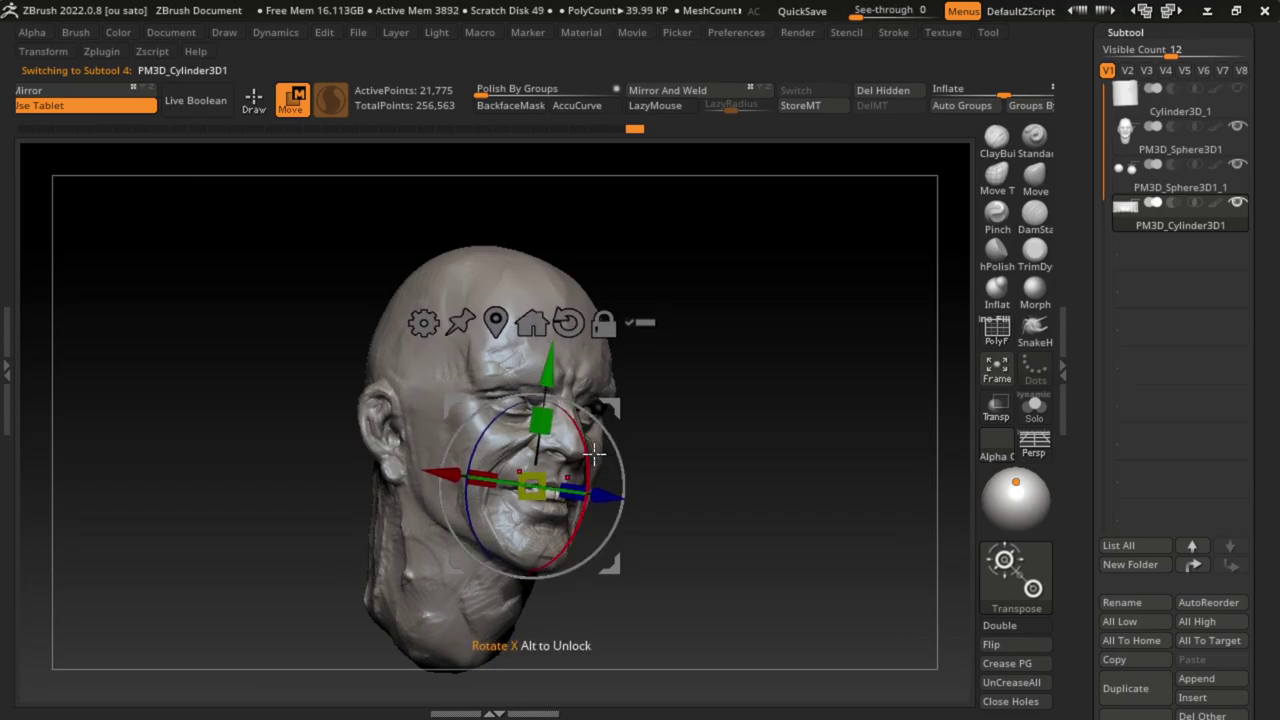
{"action": "left_click_drag", "start_coordinate": [545, 422], "coordinate": [563, 381]}
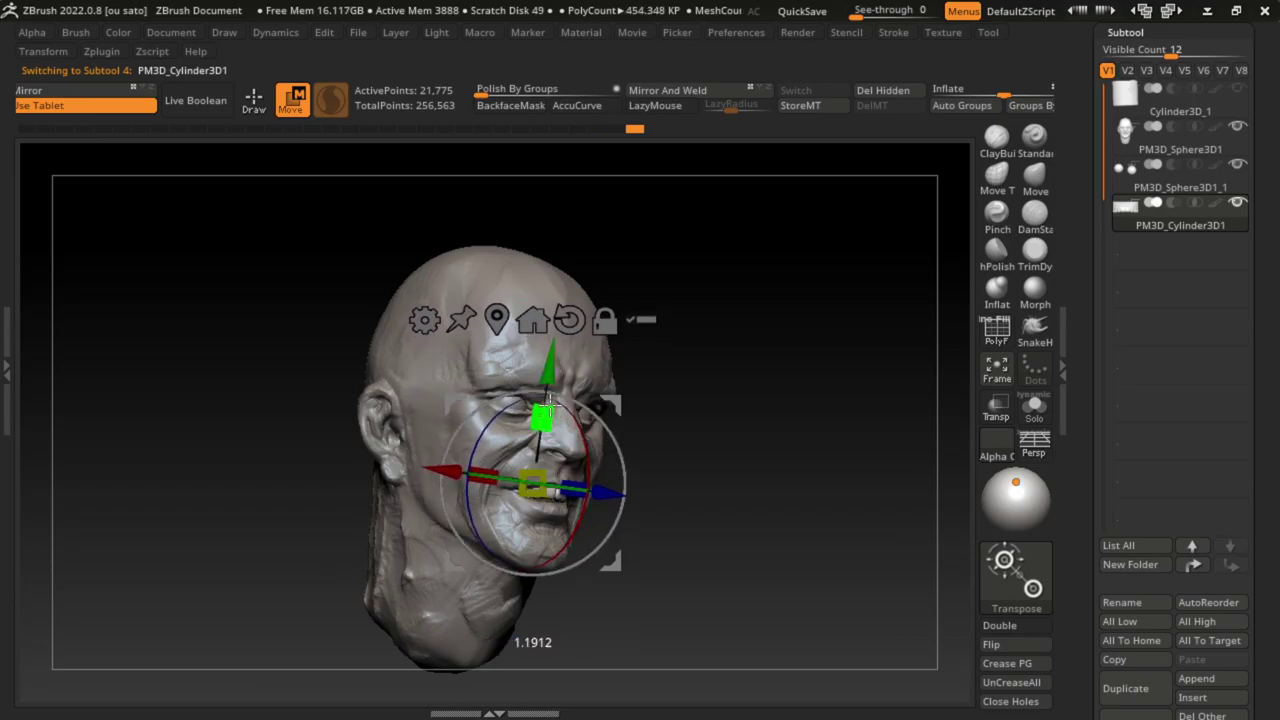
{"action": "key", "text": "q"}
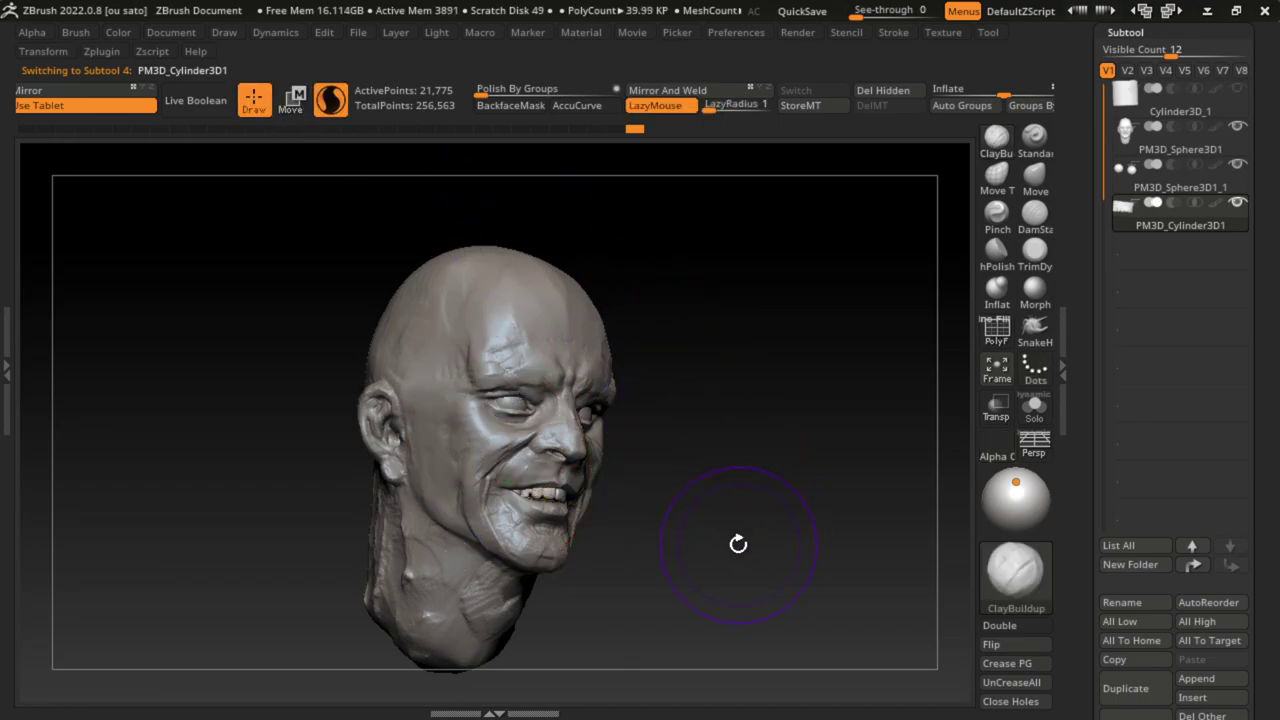
{"action": "left_click", "coordinate": [523, 520], "text": "alt"}
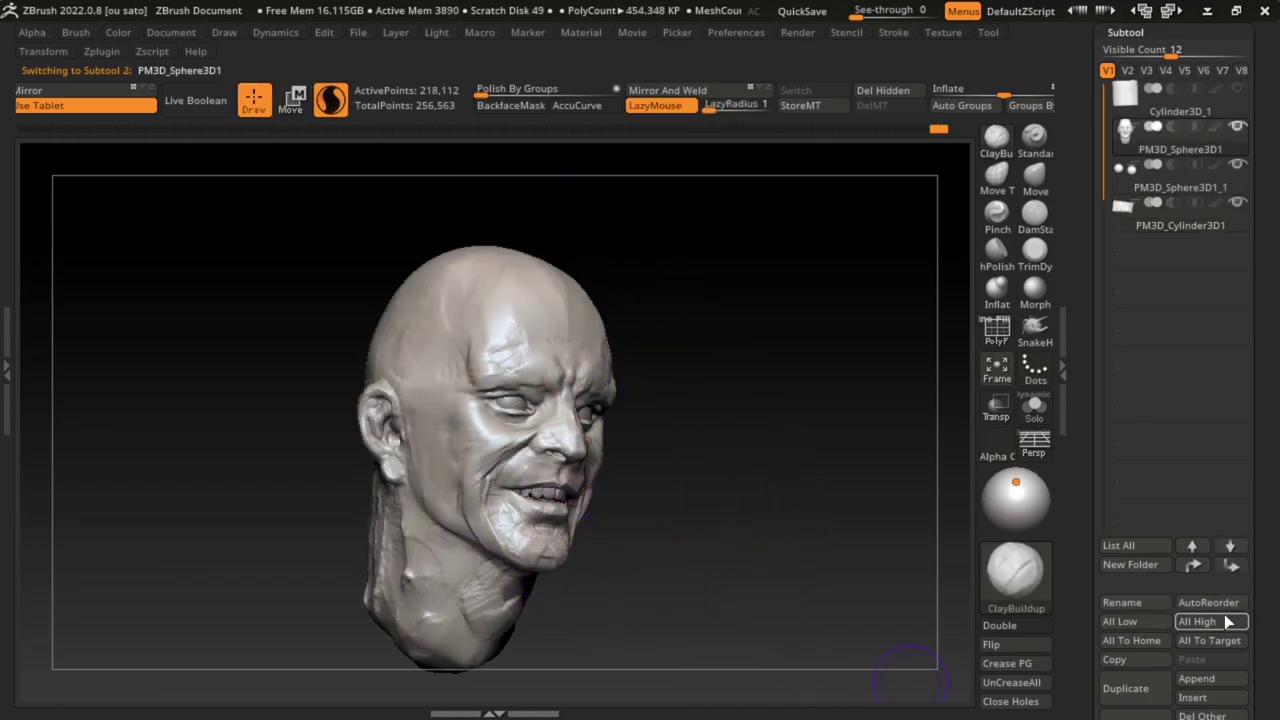
Step: Duplicate the head as a new subtool with Inflate set to 0
{"action": "left_click", "coordinate": [1130, 688]}
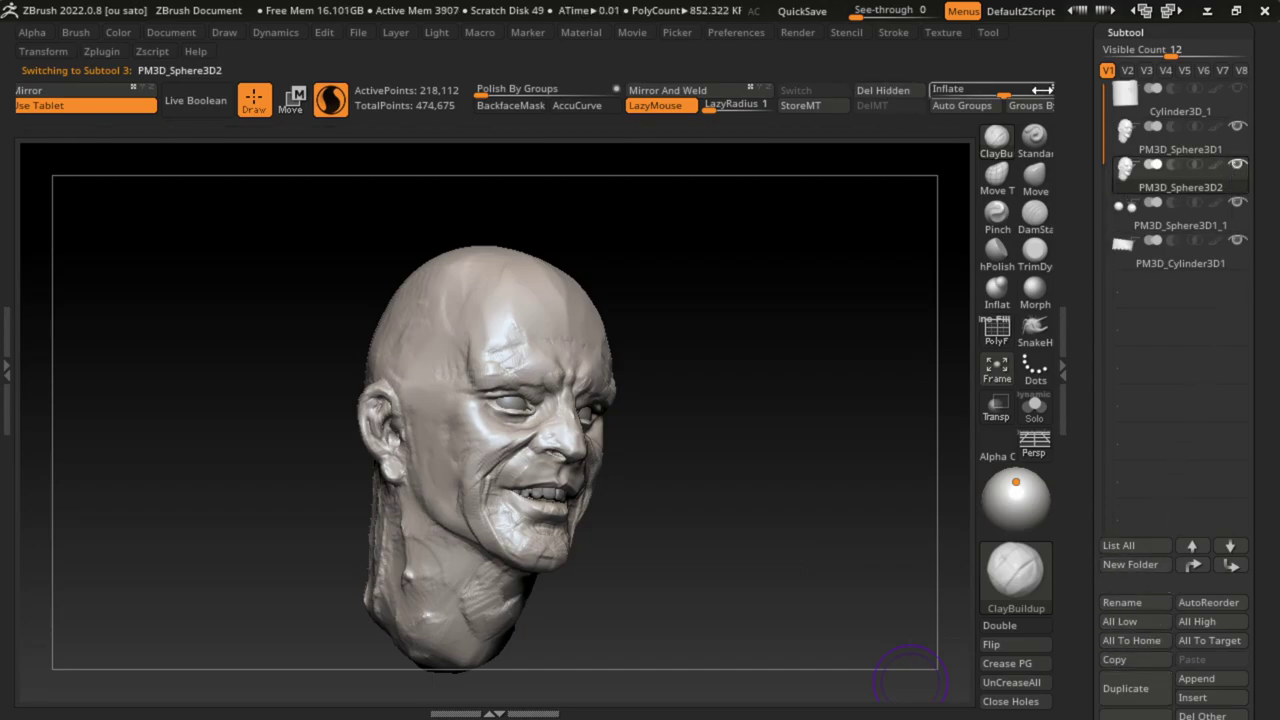
{"action": "left_click_drag", "start_coordinate": [1003, 94], "coordinate": [995, 94]}
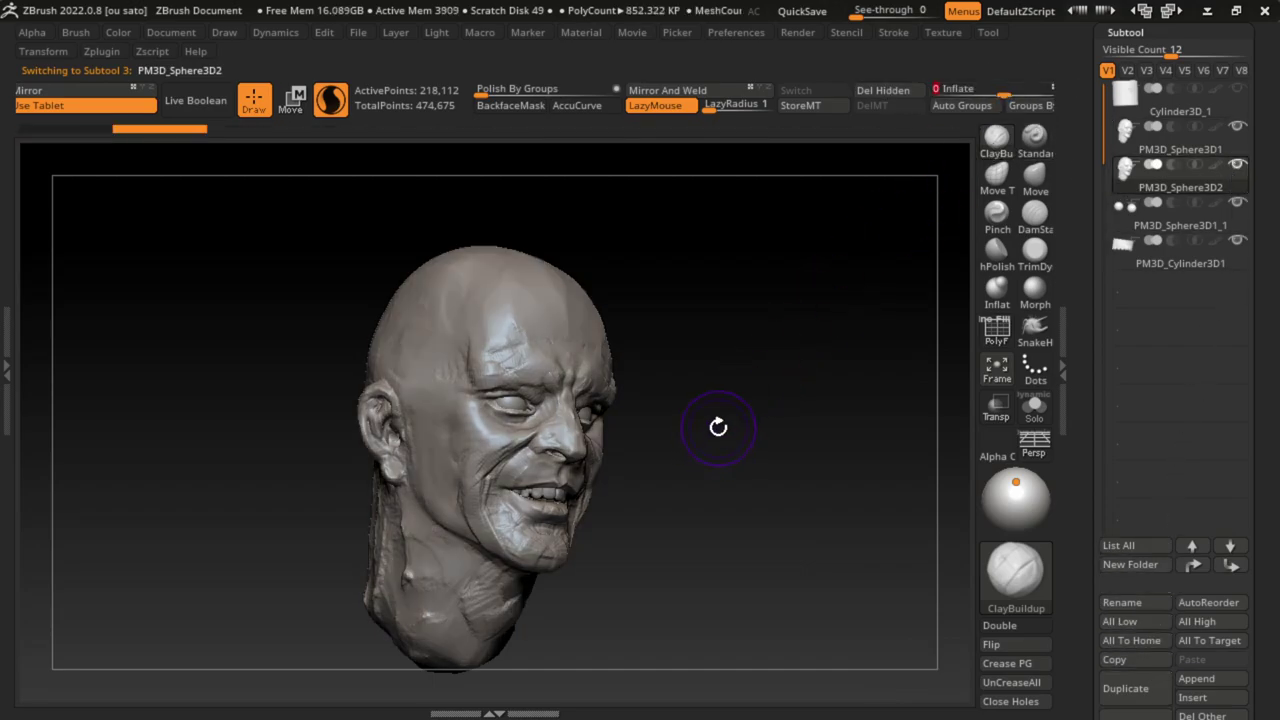
{"action": "key", "text": "space"}
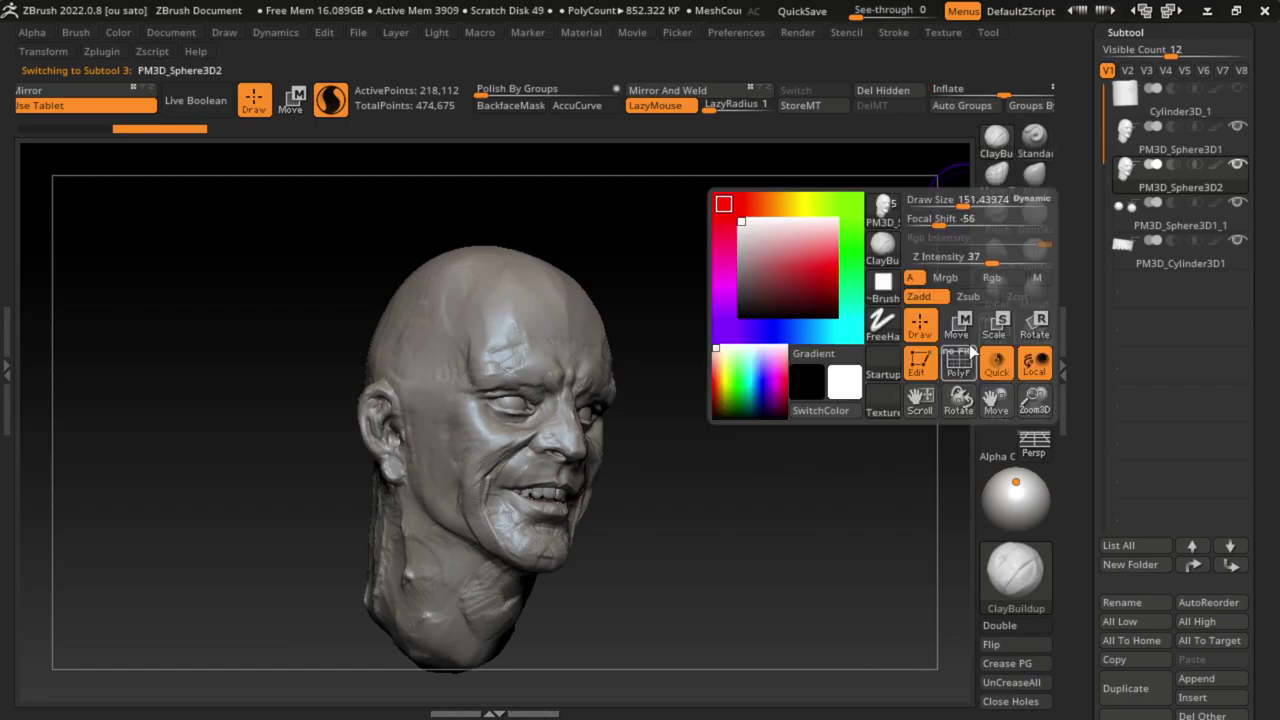
Step: Stroke ClayBuildup hair clumps over the temple, the side and the top of the head
{"action": "left_click_drag", "start_coordinate": [386, 357], "coordinate": [360, 372]}
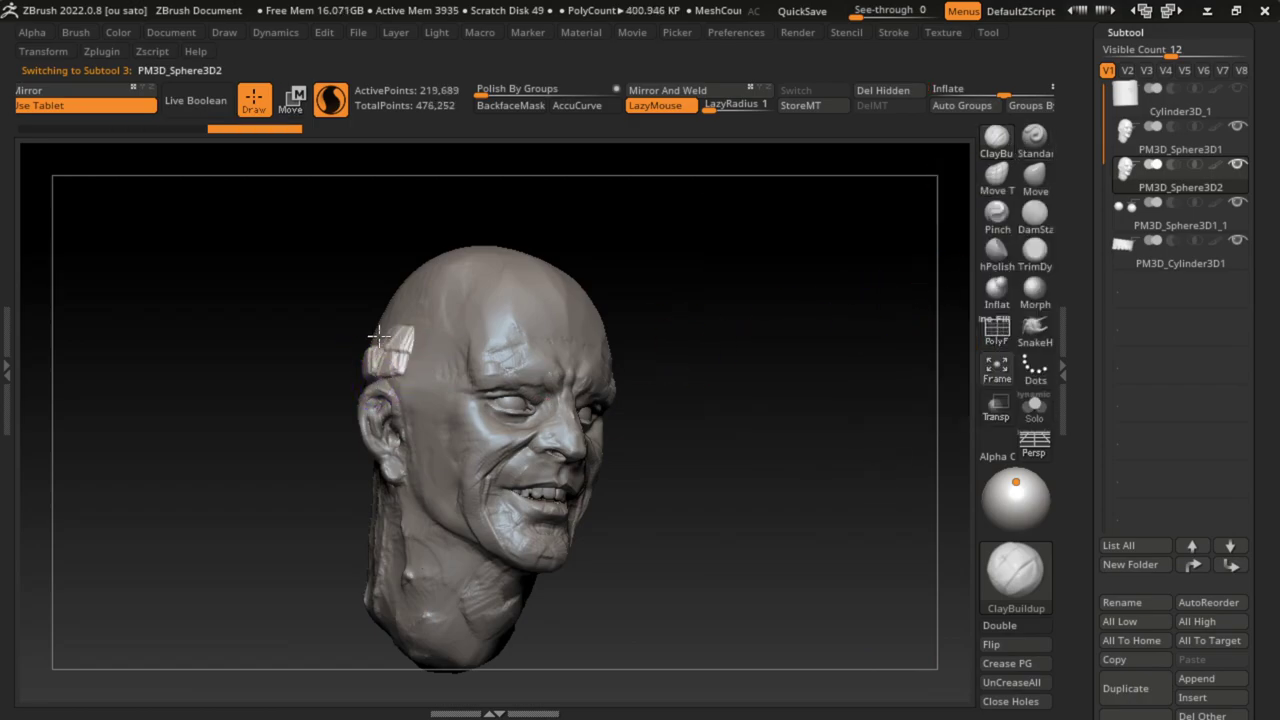
{"action": "left_click_drag", "start_coordinate": [363, 309], "coordinate": [448, 320]}
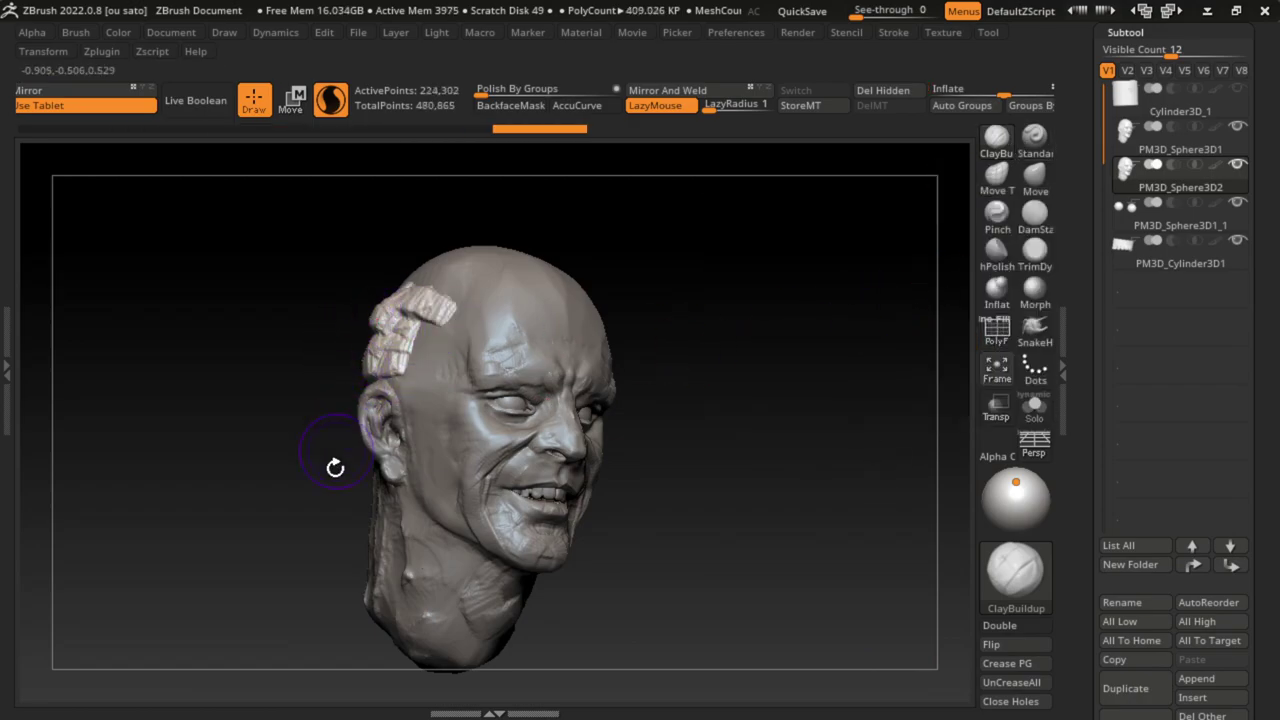
{"action": "mouse_move", "coordinate": [438, 346]}
{"action": "left_mouse_down"}
{"action": "mouse_move", "coordinate": [391, 268]}
{"action": "mouse_move", "coordinate": [463, 206]}
{"action": "left_mouse_up"}
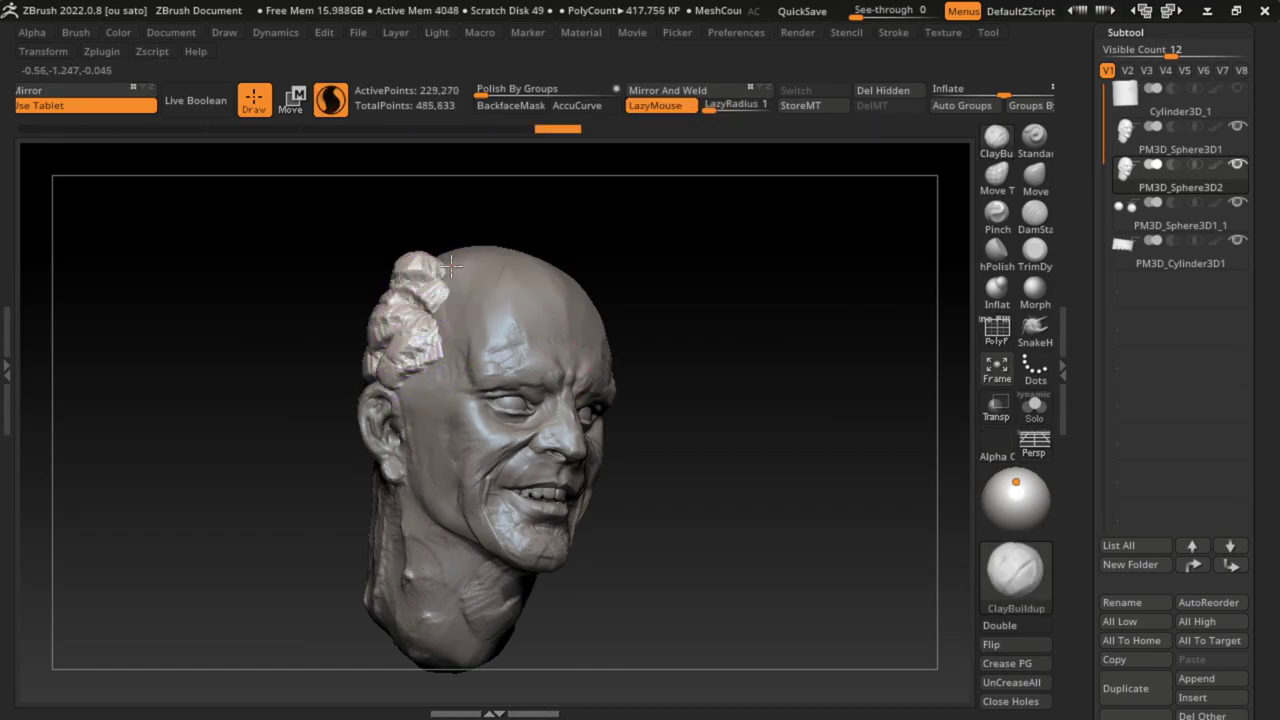
{"action": "mouse_move", "coordinate": [545, 240]}
{"action": "left_mouse_down"}
{"action": "mouse_move", "coordinate": [455, 231]}
{"action": "mouse_move", "coordinate": [558, 255]}
{"action": "mouse_move", "coordinate": [465, 230]}
{"action": "mouse_move", "coordinate": [550, 227]}
{"action": "mouse_move", "coordinate": [681, 311]}
{"action": "left_mouse_up"}
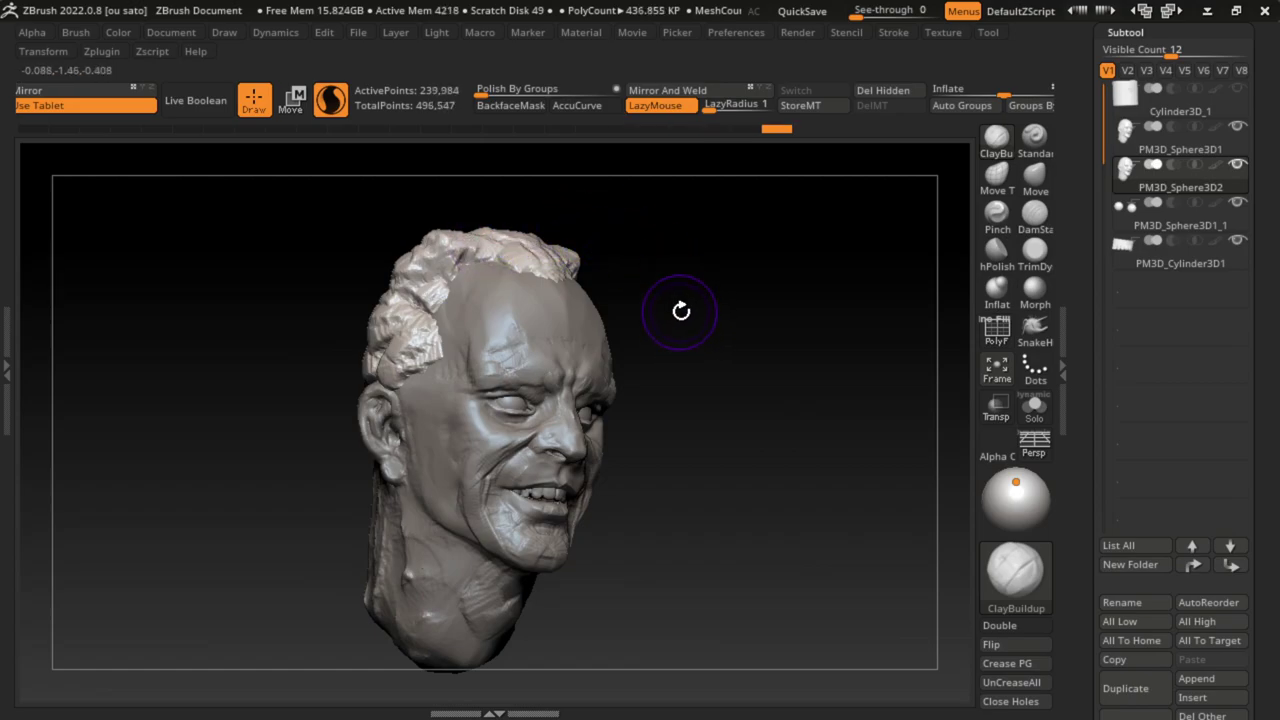
{"action": "left_click_drag", "start_coordinate": [556, 283], "coordinate": [398, 262]}
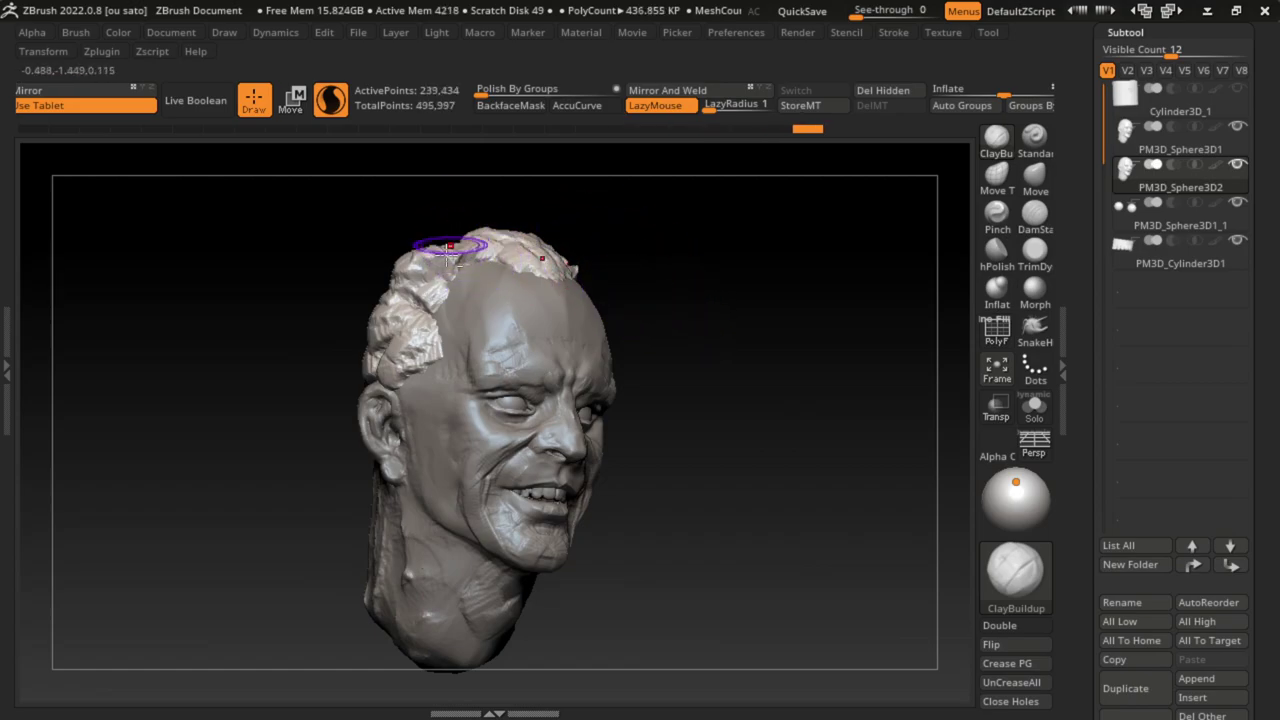
{"action": "mouse_move", "coordinate": [505, 390]}
{"action": "left_mouse_down"}
{"action": "mouse_move", "coordinate": [400, 403]}
{"action": "mouse_move", "coordinate": [425, 465]}
{"action": "left_mouse_up"}
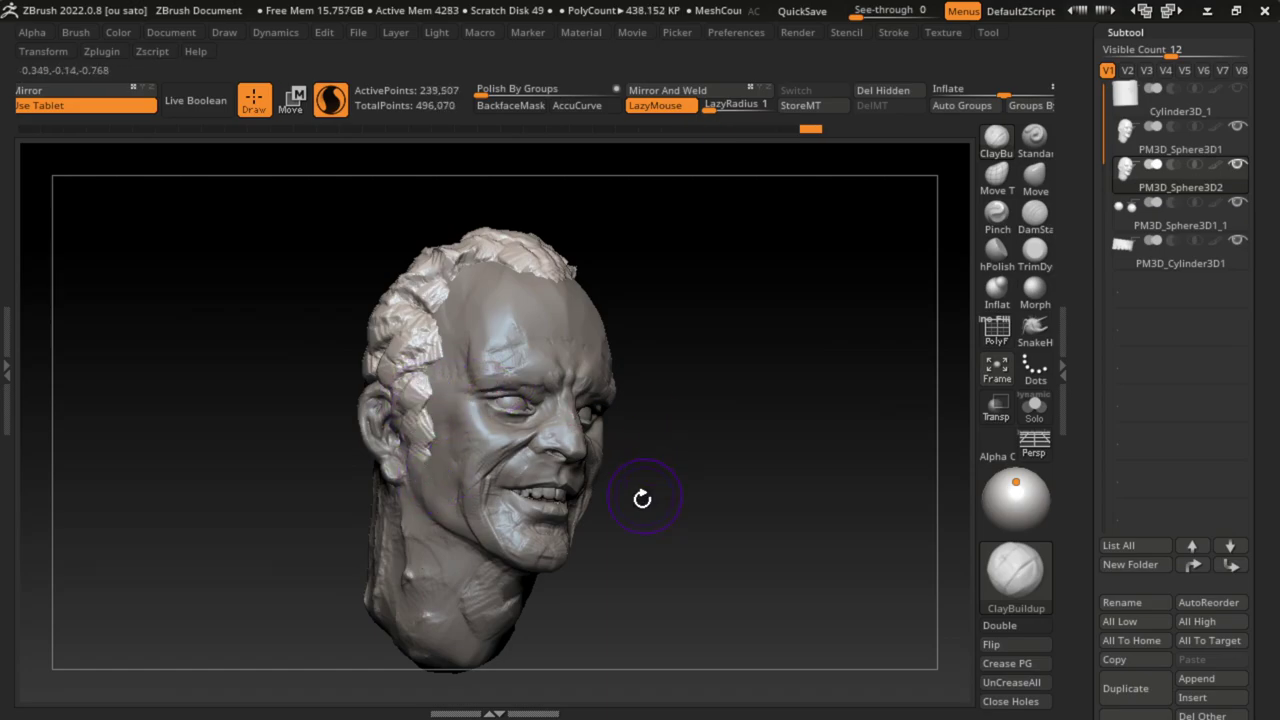
Step: Shrink the brush and build clay eyebrows along the brow ridge above both eyes
{"action": "key", "text": "s"}
{"action": "left_click_drag", "start_coordinate": [636, 503], "coordinate": [598, 504]}
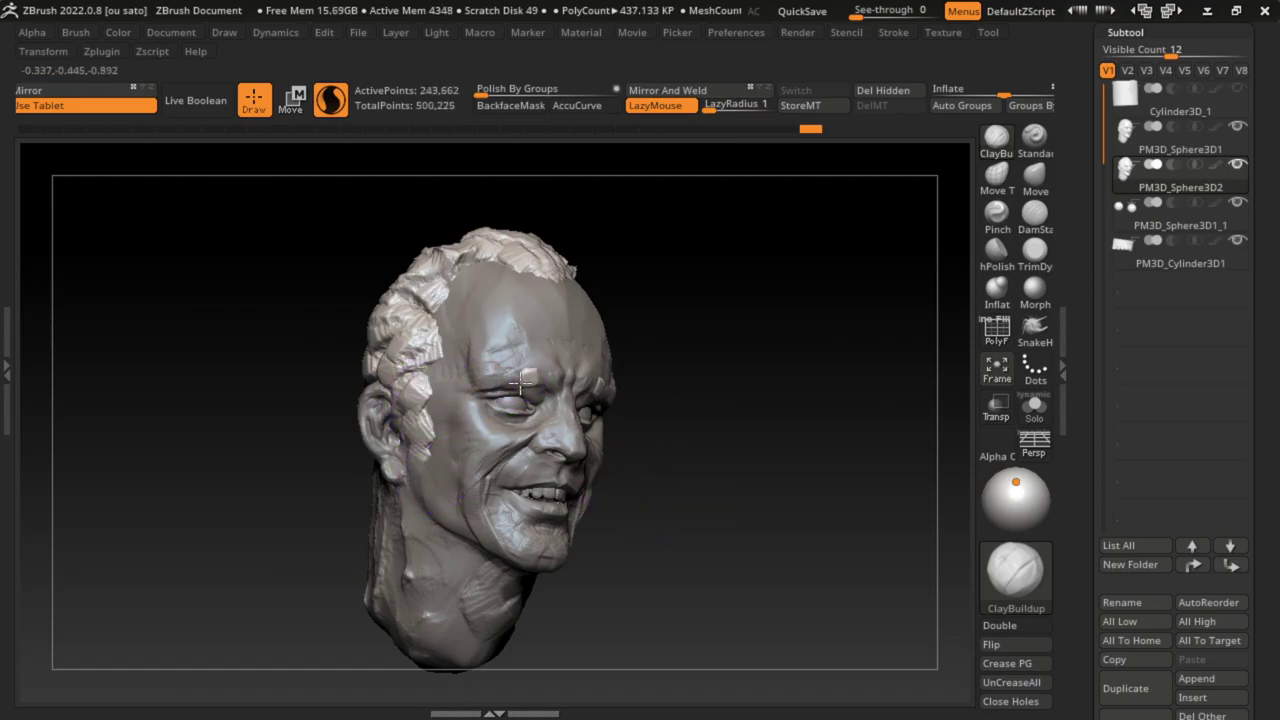
{"action": "left_click", "coordinate": [594, 400]}
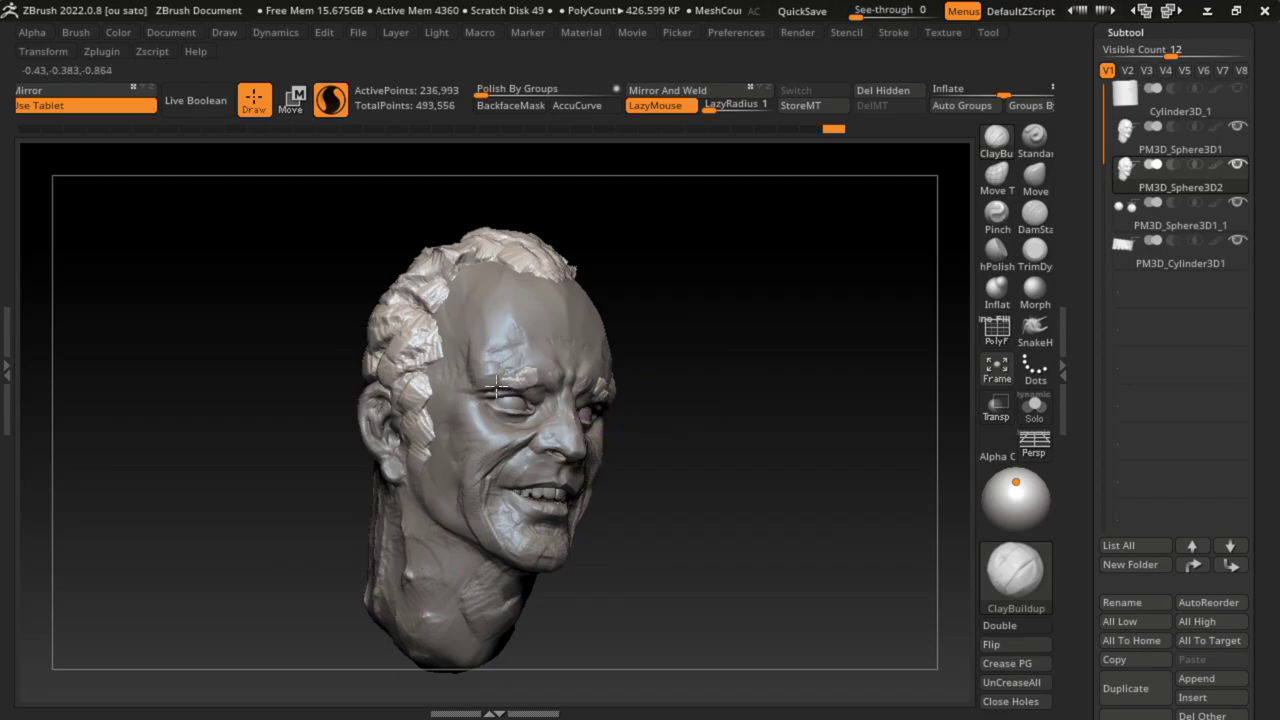
{"action": "left_click_drag", "start_coordinate": [472, 385], "coordinate": [520, 379], "text": "shift"}
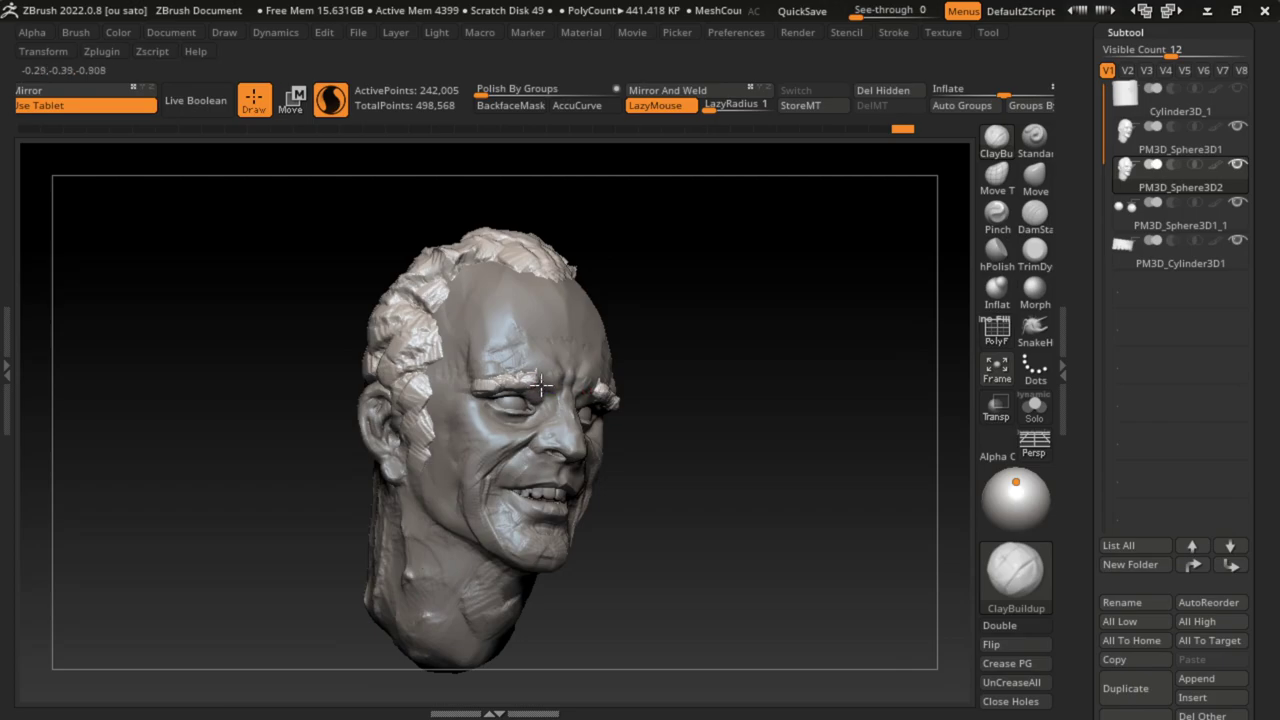
{"action": "left_click_drag", "start_coordinate": [540, 385], "coordinate": [550, 398]}
{"action": "left_click_drag", "start_coordinate": [469, 398], "coordinate": [485, 412]}
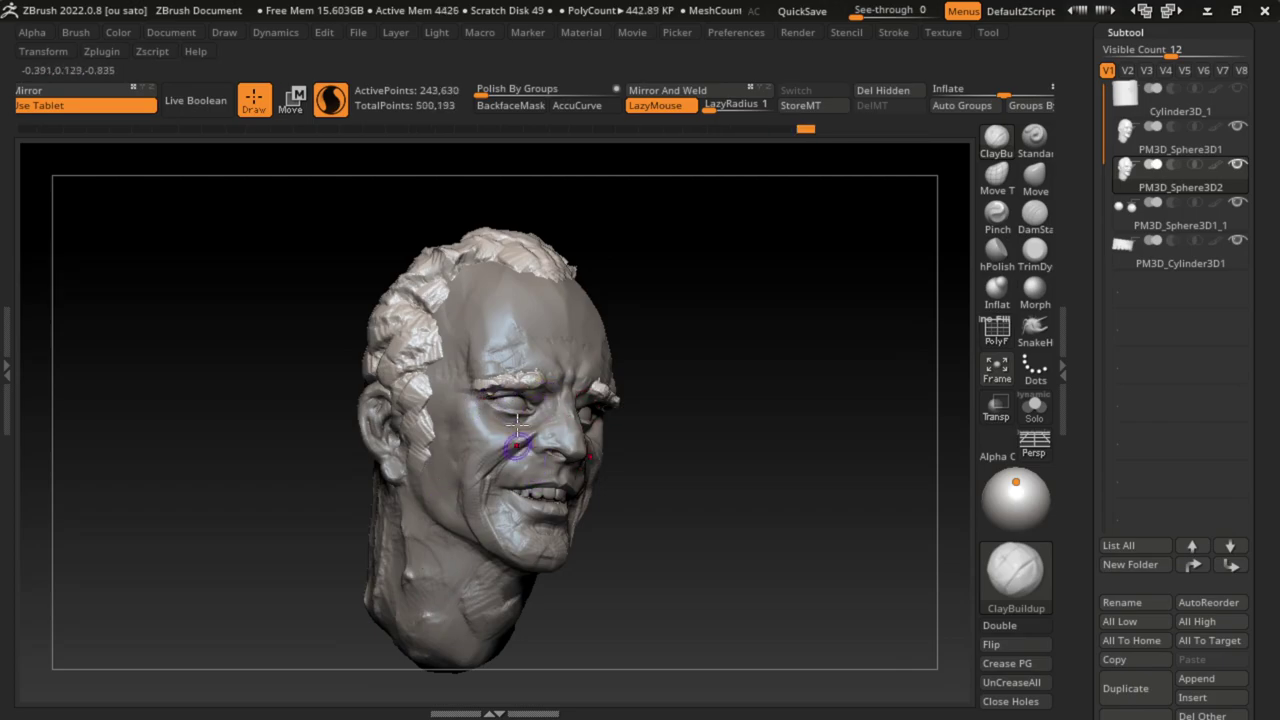
{"action": "mouse_move", "coordinate": [472, 358]}
{"action": "left_mouse_down"}
{"action": "mouse_move", "coordinate": [601, 395]}
{"action": "mouse_move", "coordinate": [537, 367]}
{"action": "left_mouse_up"}
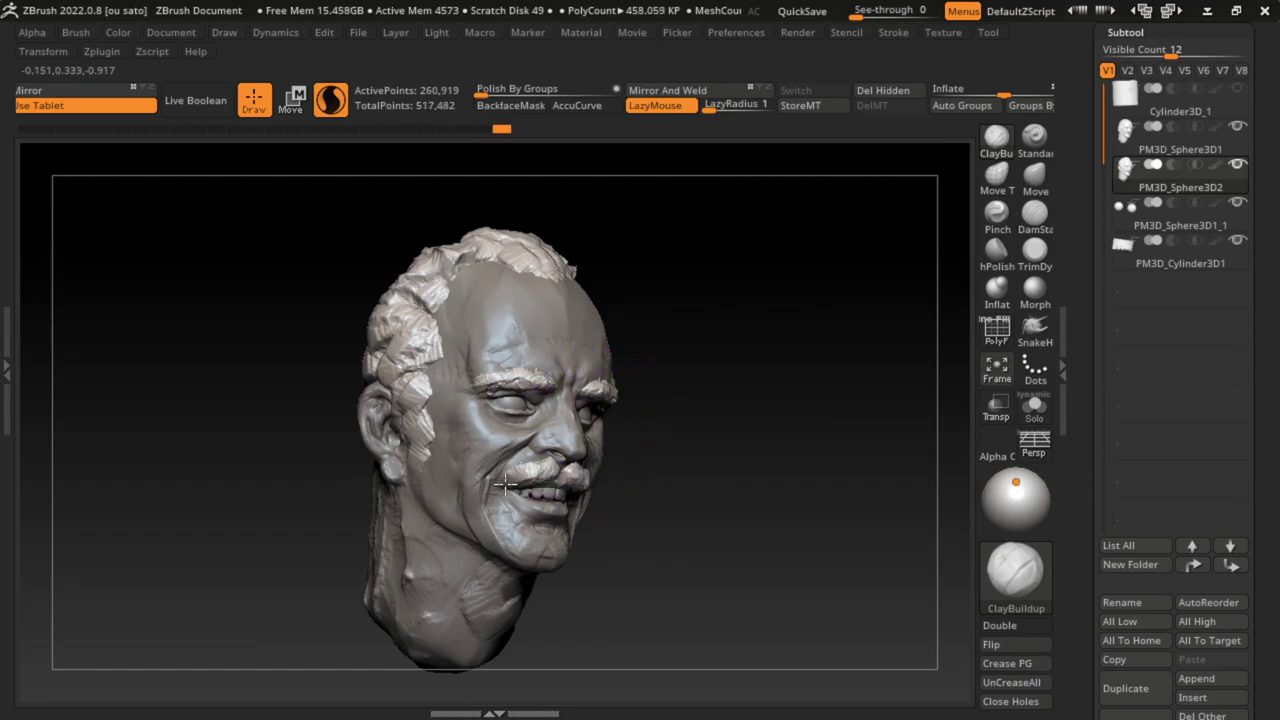
Step: Sculpt the mustache over the mouth, stepping through undo/redo and removing the stray chin strand
{"action": "mouse_move", "coordinate": [505, 484]}
{"action": "left_mouse_down"}
{"action": "mouse_move", "coordinate": [500, 525]}
{"action": "mouse_move", "coordinate": [488, 500]}
{"action": "mouse_move", "coordinate": [507, 517]}
{"action": "left_mouse_up"}
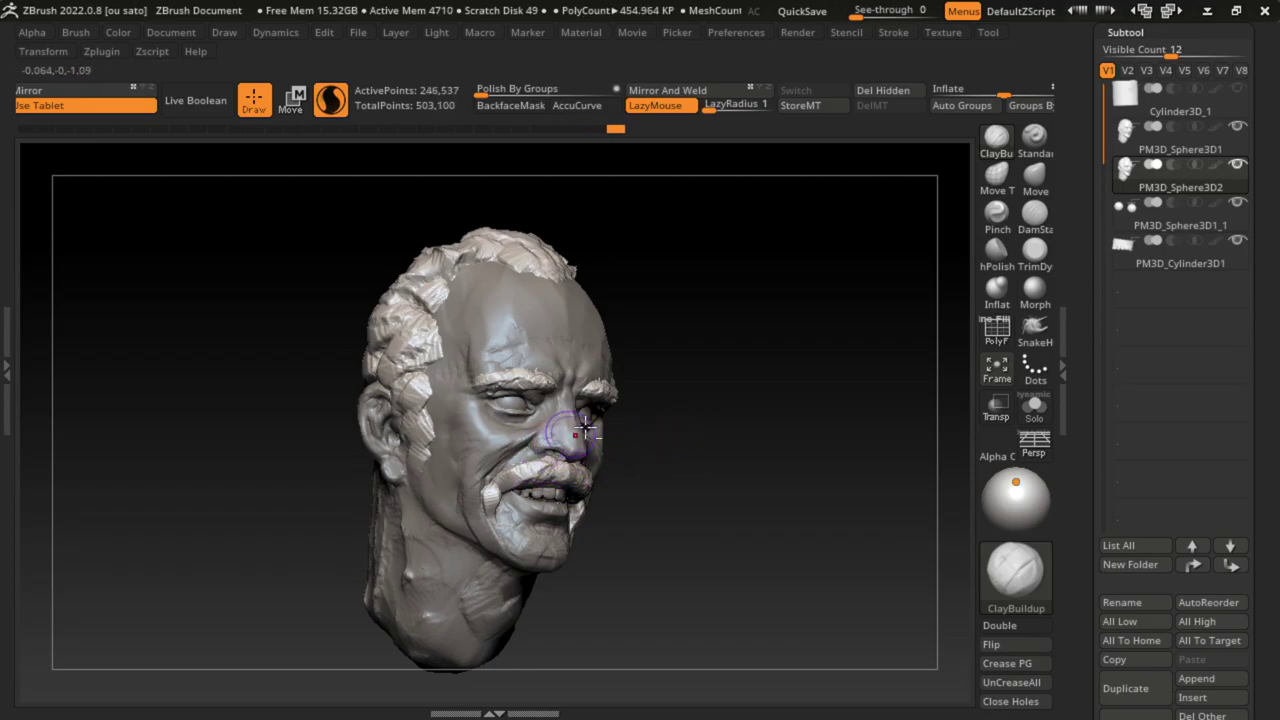
{"action": "key", "text": "ctrl+z"}
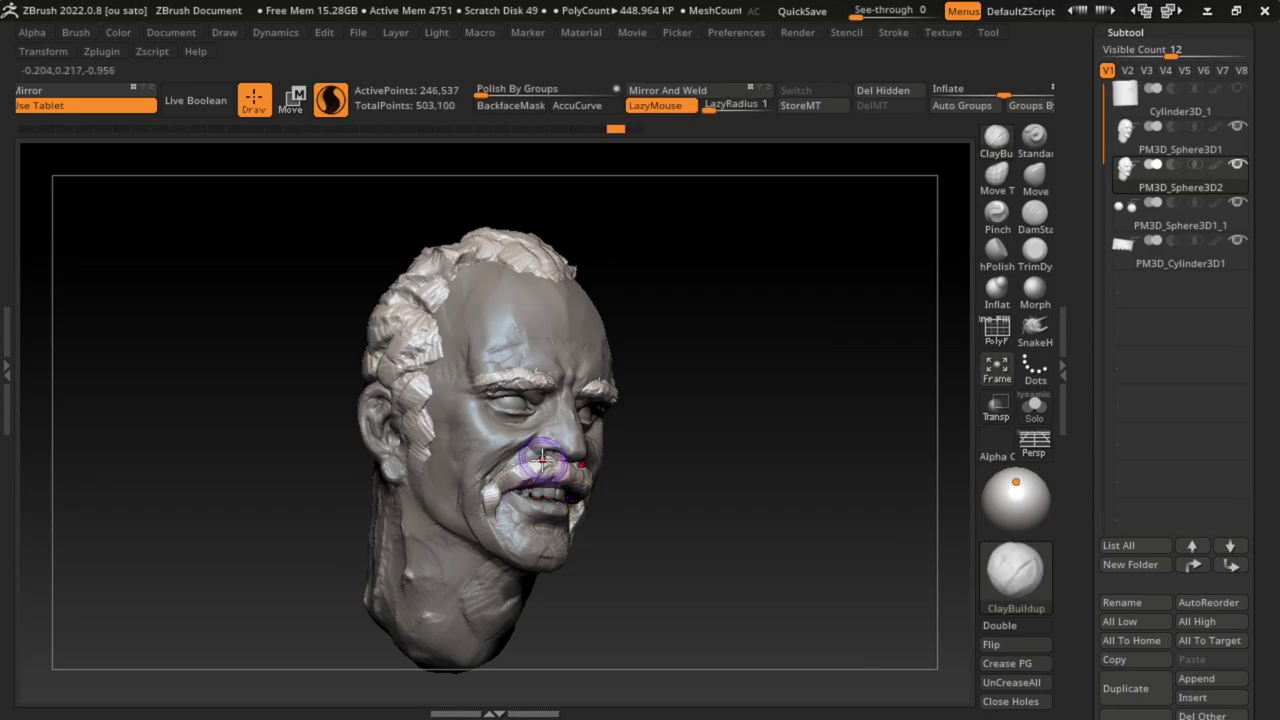
{"action": "key", "text": "ctrl+shift+z"}
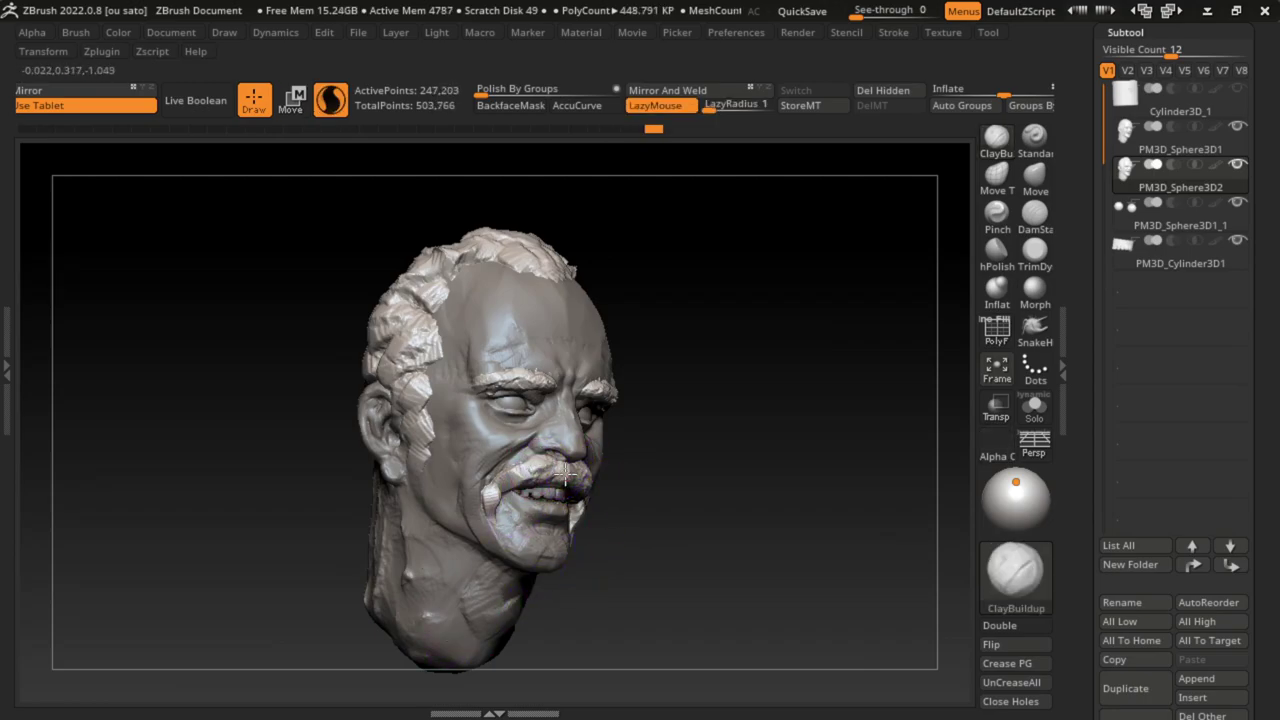
{"action": "key", "text": "ctrl+shift+z"}
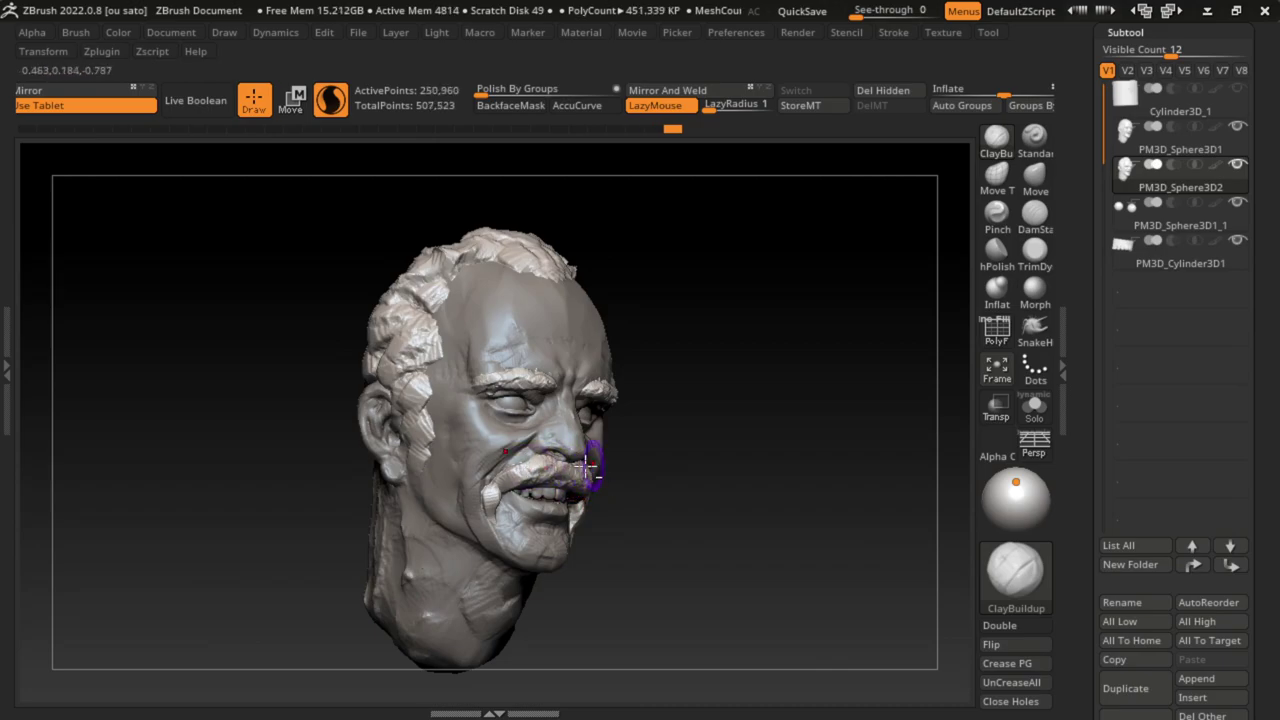
{"action": "key", "text": "ctrl+shift+z"}
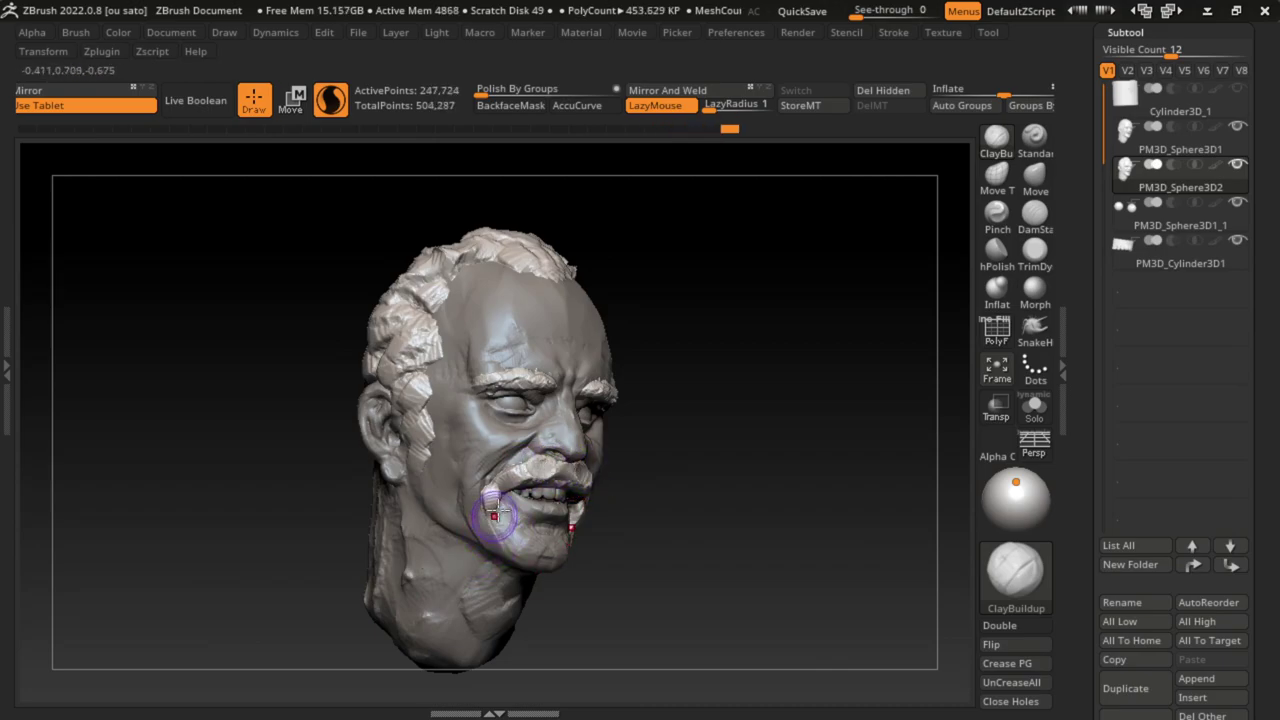
{"action": "key", "text": "ctrl+shift+z"}
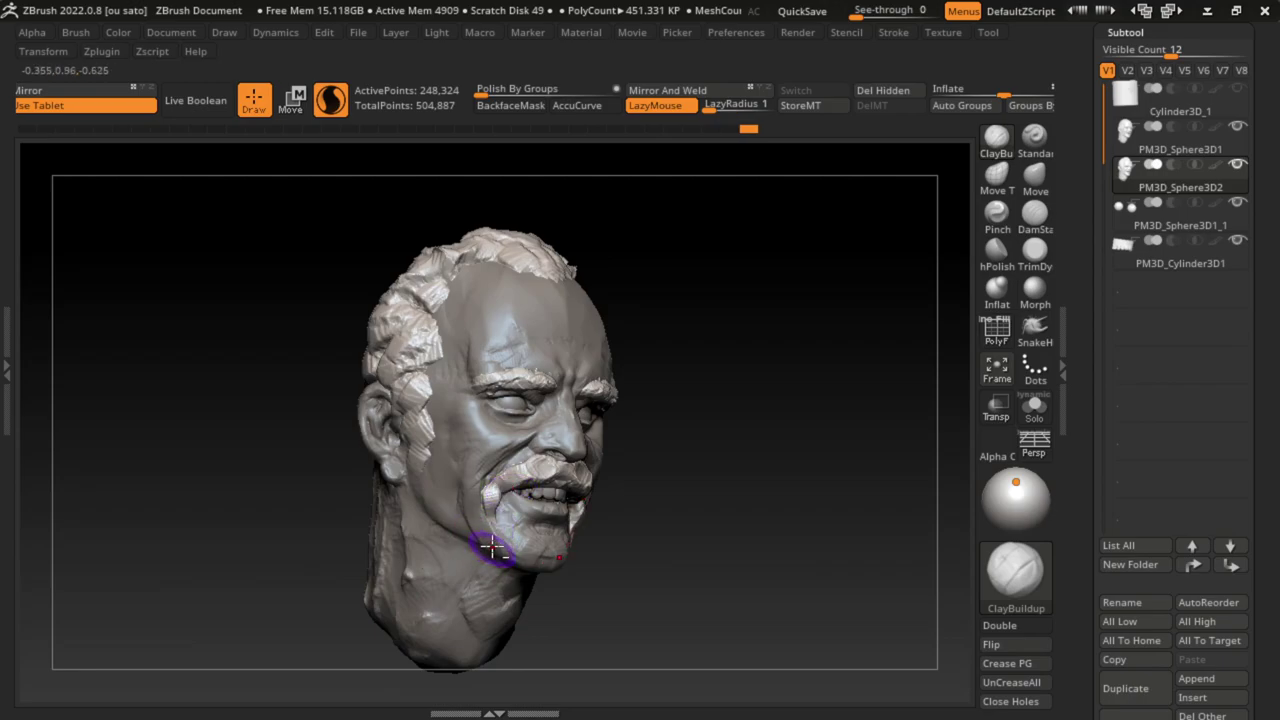
{"action": "key", "text": "ctrl+shift+z"}
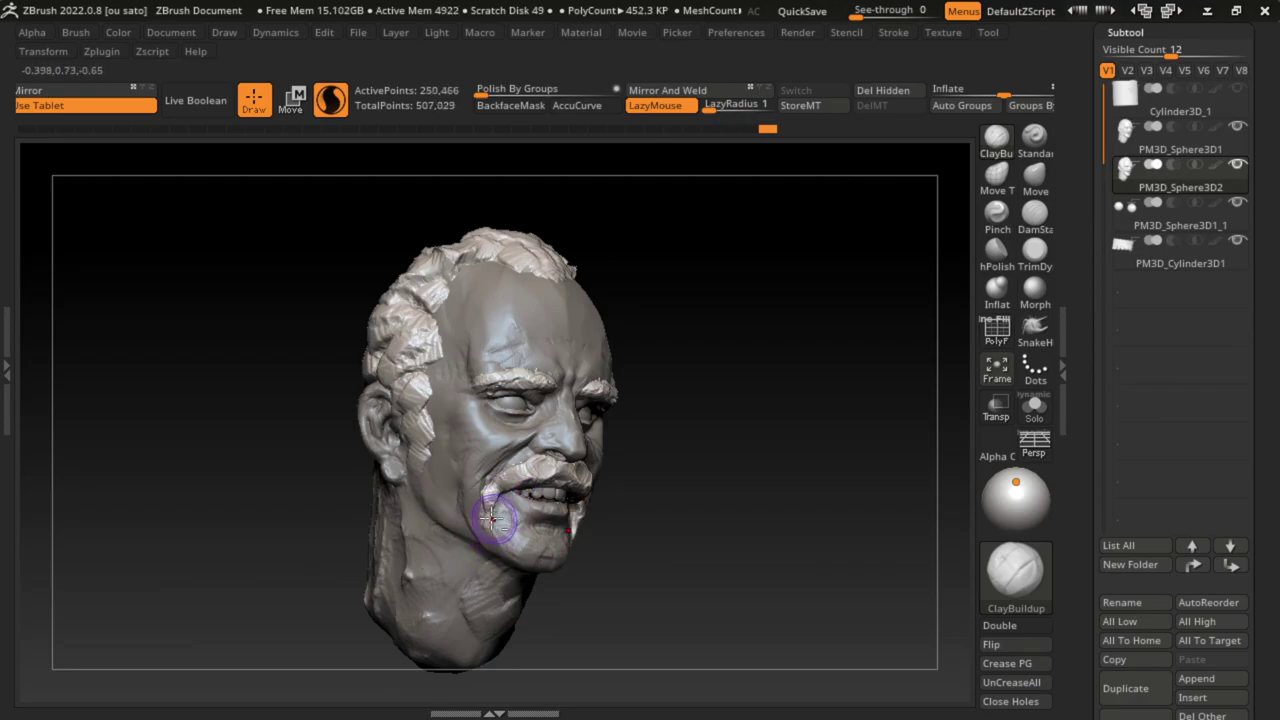
{"action": "key", "text": "ctrl+shift+z"}
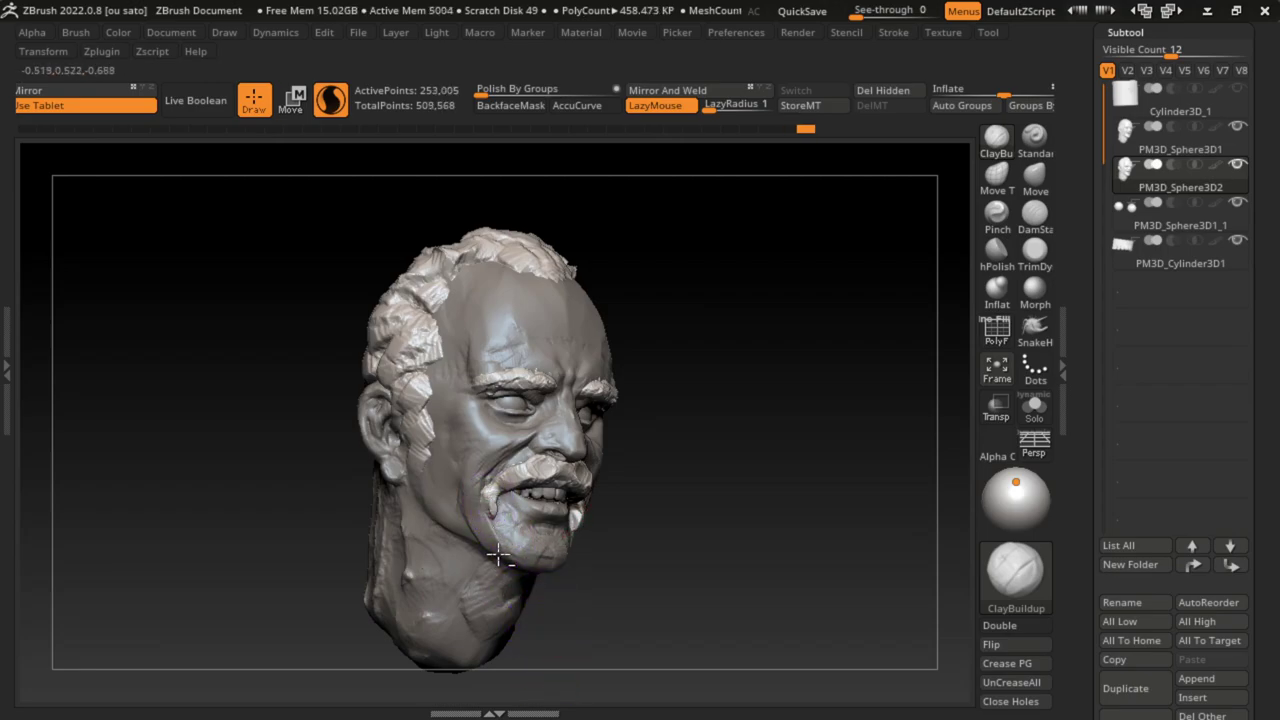
{"action": "key", "text": "ctrl+z"}
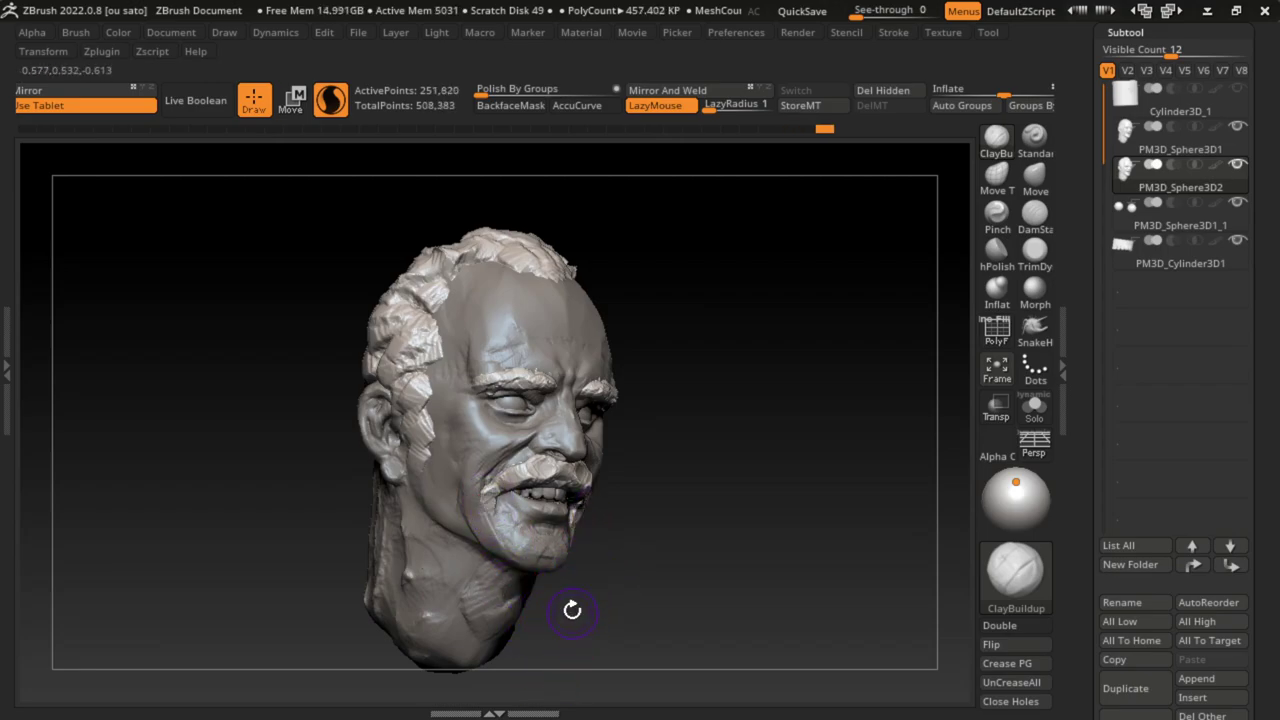
Step: Lay clay hair strips across the back, top and sides of the head
{"action": "key", "text": "s"}
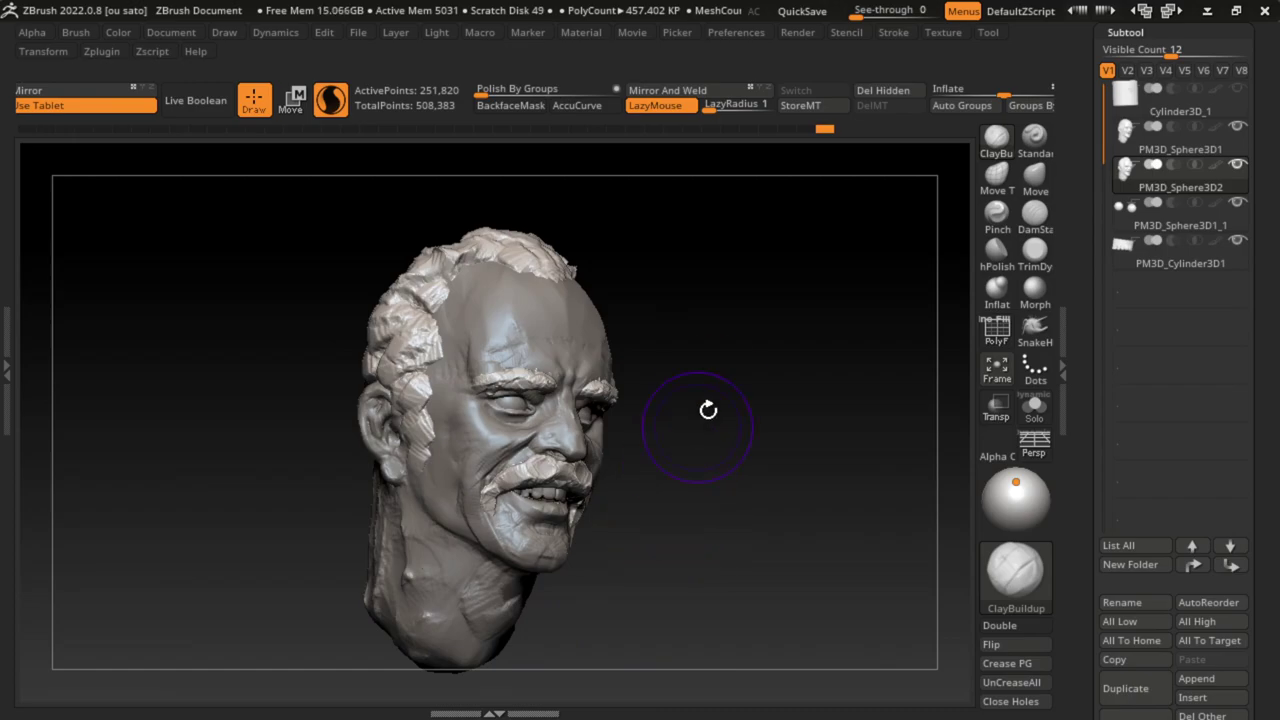
{"action": "mouse_move", "coordinate": [706, 409]}
{"action": "left_mouse_down"}
{"action": "mouse_move", "coordinate": [740, 380]}
{"action": "mouse_move", "coordinate": [791, 374]}
{"action": "left_mouse_up"}
{"action": "left_click_drag", "start_coordinate": [518, 483], "coordinate": [560, 450]}
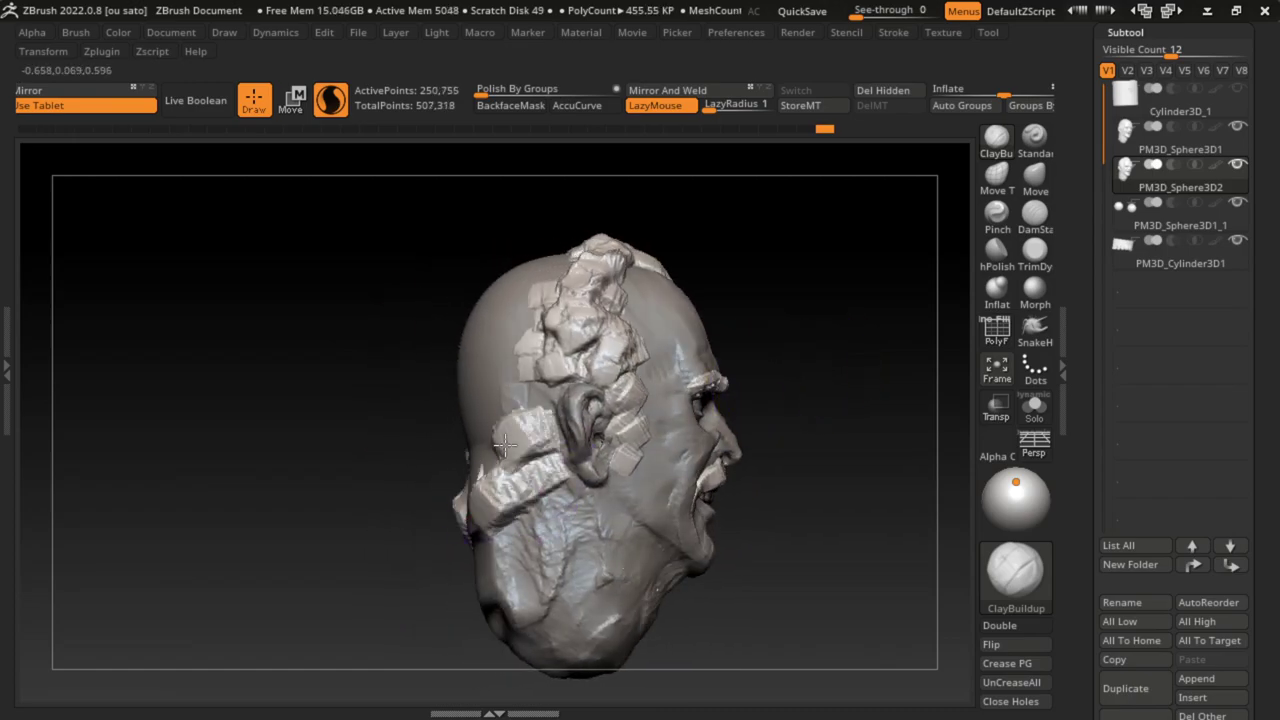
{"action": "left_click_drag", "start_coordinate": [460, 470], "coordinate": [555, 410]}
{"action": "left_click_drag", "start_coordinate": [460, 410], "coordinate": [496, 350]}
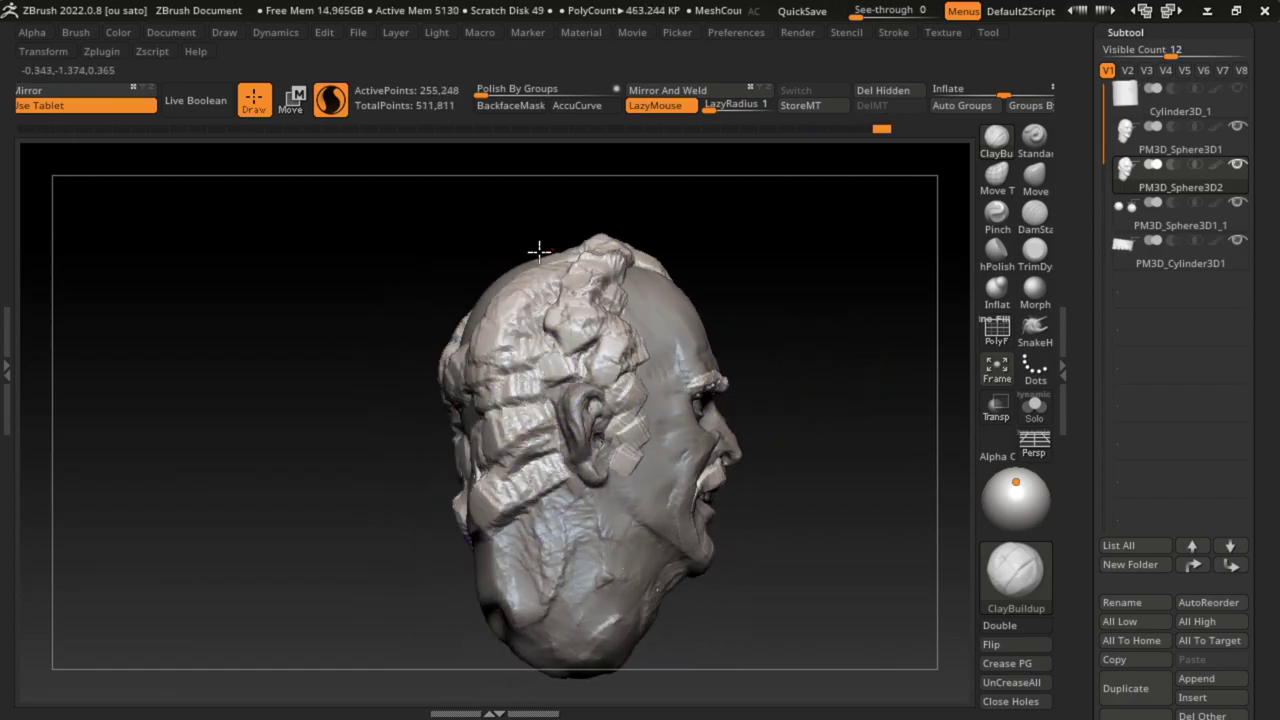
{"action": "left_click_drag", "start_coordinate": [480, 250], "coordinate": [520, 340]}
{"action": "mouse_move", "coordinate": [520, 240]}
{"action": "left_mouse_down"}
{"action": "mouse_move", "coordinate": [538, 298]}
{"action": "mouse_move", "coordinate": [470, 340]}
{"action": "mouse_move", "coordinate": [560, 420]}
{"action": "left_mouse_up"}
{"action": "left_click_drag", "start_coordinate": [420, 400], "coordinate": [560, 470]}
{"action": "left_click_drag", "start_coordinate": [420, 470], "coordinate": [520, 540]}
Step: Add clay hair over the ear and cheek, then inspect the hair from above, behind and the side
{"action": "mouse_move", "coordinate": [777, 500]}
{"action": "left_mouse_down"}
{"action": "mouse_move", "coordinate": [540, 480]}
{"action": "mouse_move", "coordinate": [500, 440]}
{"action": "mouse_move", "coordinate": [540, 470]}
{"action": "mouse_move", "coordinate": [596, 453]}
{"action": "mouse_move", "coordinate": [470, 400]}
{"action": "left_mouse_up"}
{"action": "key", "text": "l"}
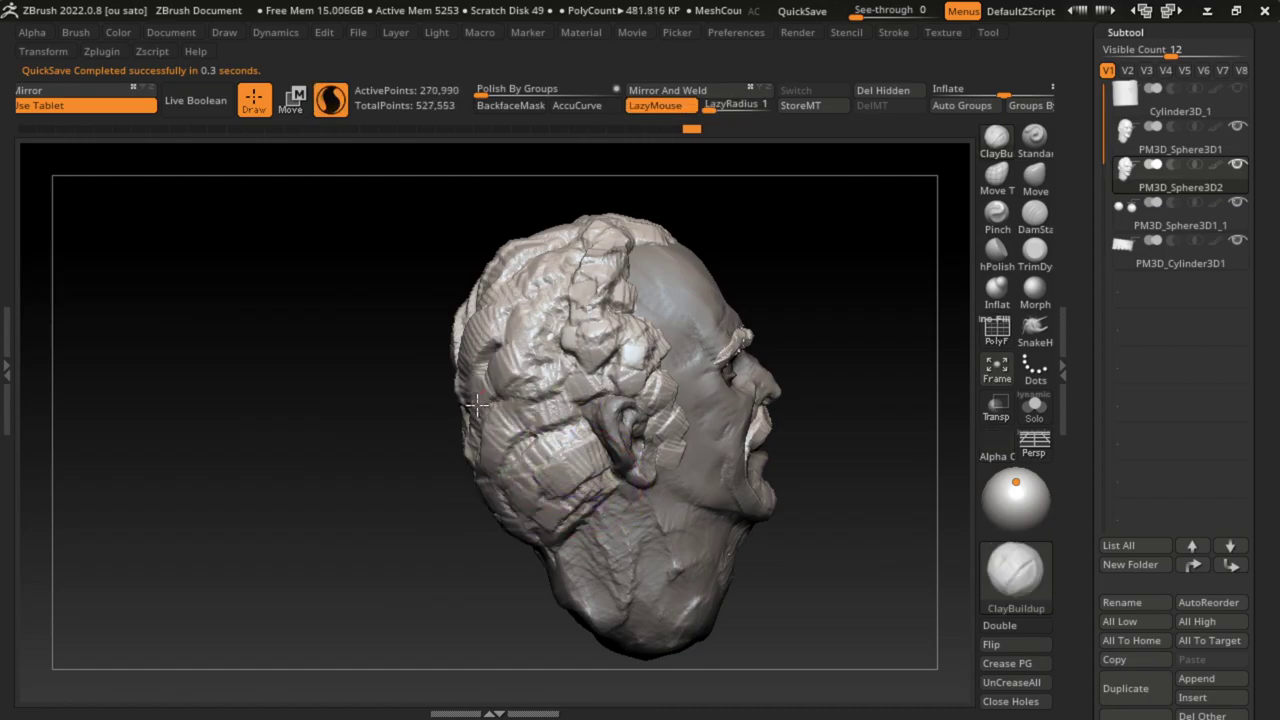
{"action": "left_click_drag", "start_coordinate": [500, 360], "coordinate": [455, 430]}
{"action": "left_click", "coordinate": [171, 32]}
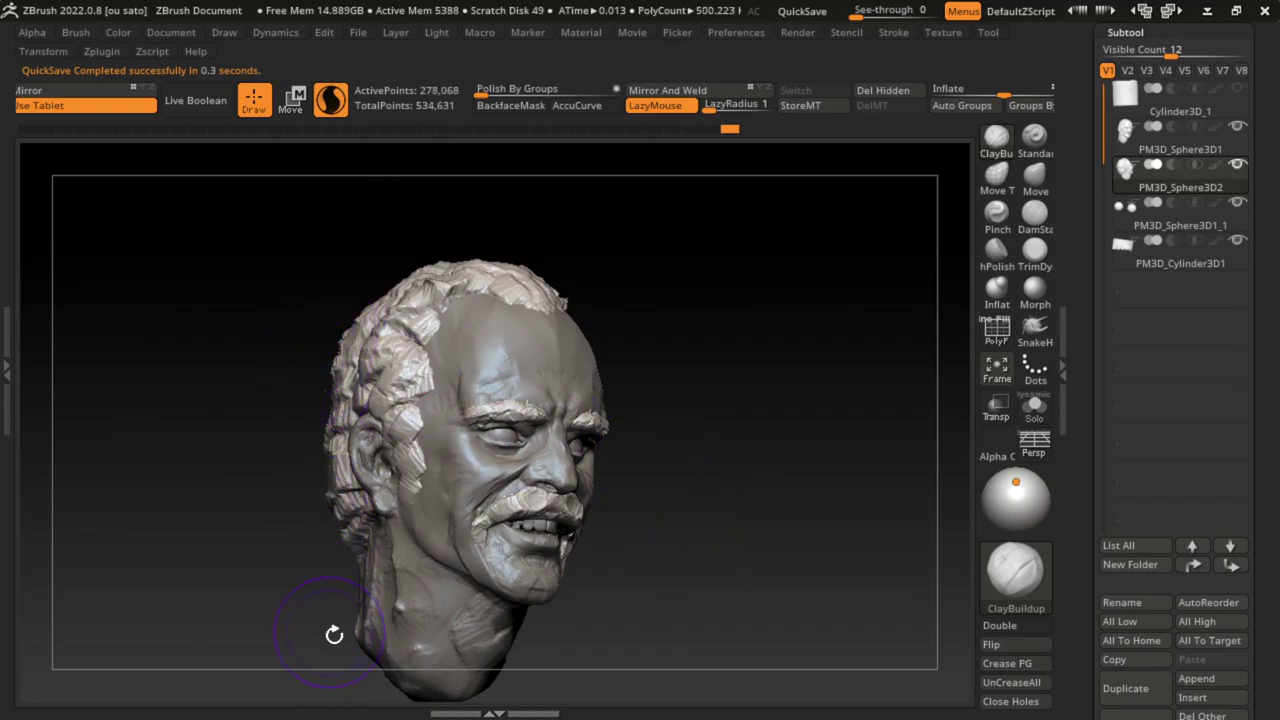
{"action": "left_click_drag", "start_coordinate": [344, 543], "coordinate": [366, 522]}
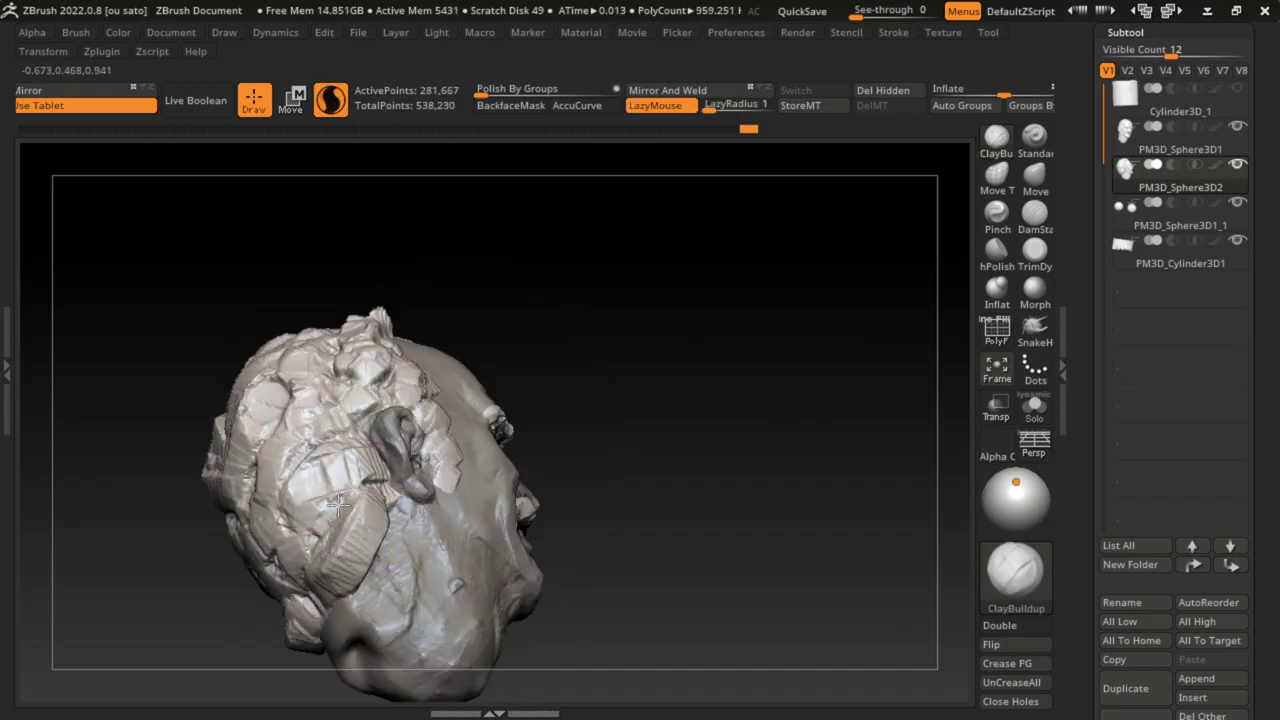
{"action": "mouse_move", "coordinate": [290, 645]}
{"action": "left_mouse_down"}
{"action": "mouse_move", "coordinate": [706, 471]}
{"action": "mouse_move", "coordinate": [677, 454]}
{"action": "left_mouse_up"}
{"action": "key", "text": "l"}
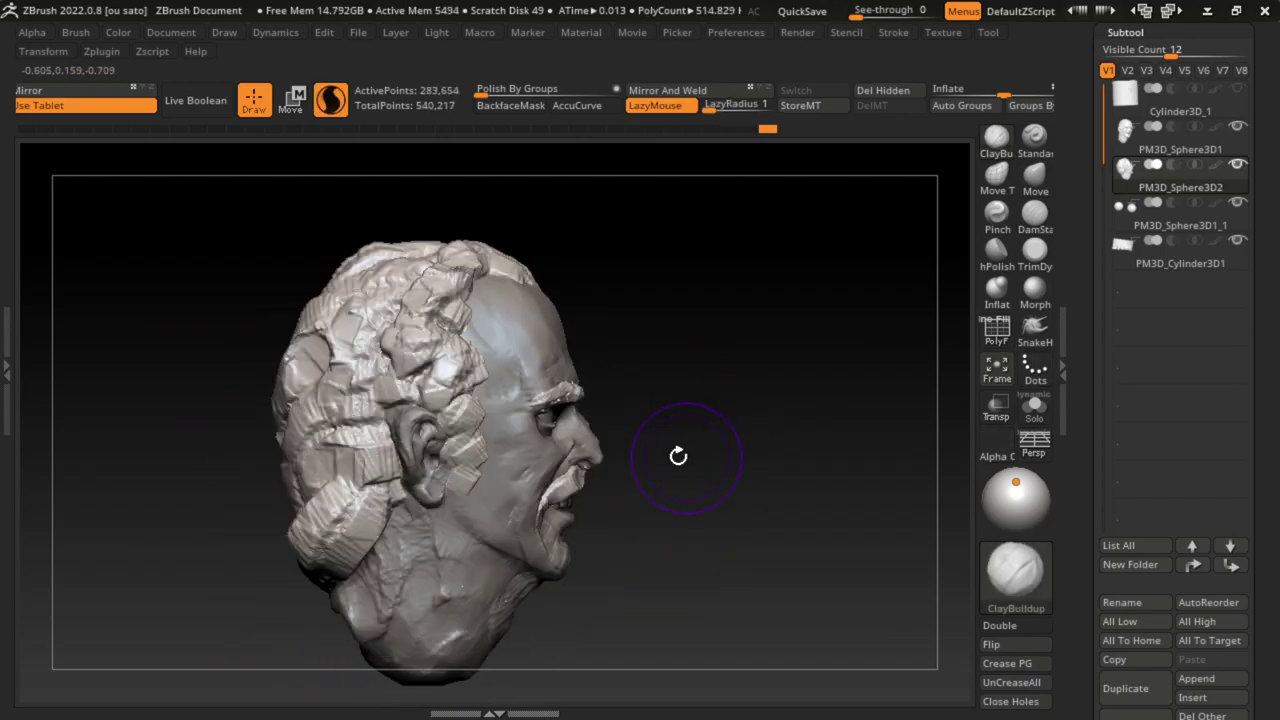
{"action": "left_click", "coordinate": [118, 32]}
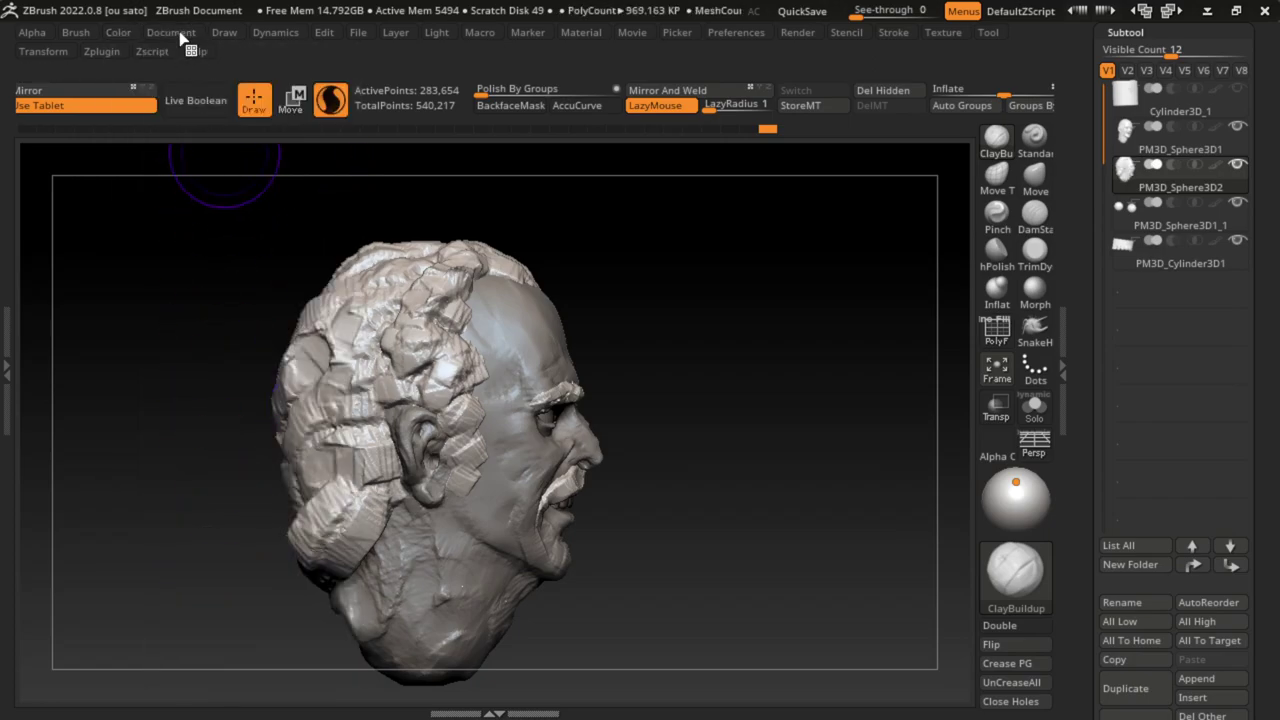
Step: Add hair clumps on the left temple, undoing a bad stroke, then smooth the spiky crown clumps
{"action": "left_click_drag", "start_coordinate": [560, 610], "coordinate": [607, 607]}
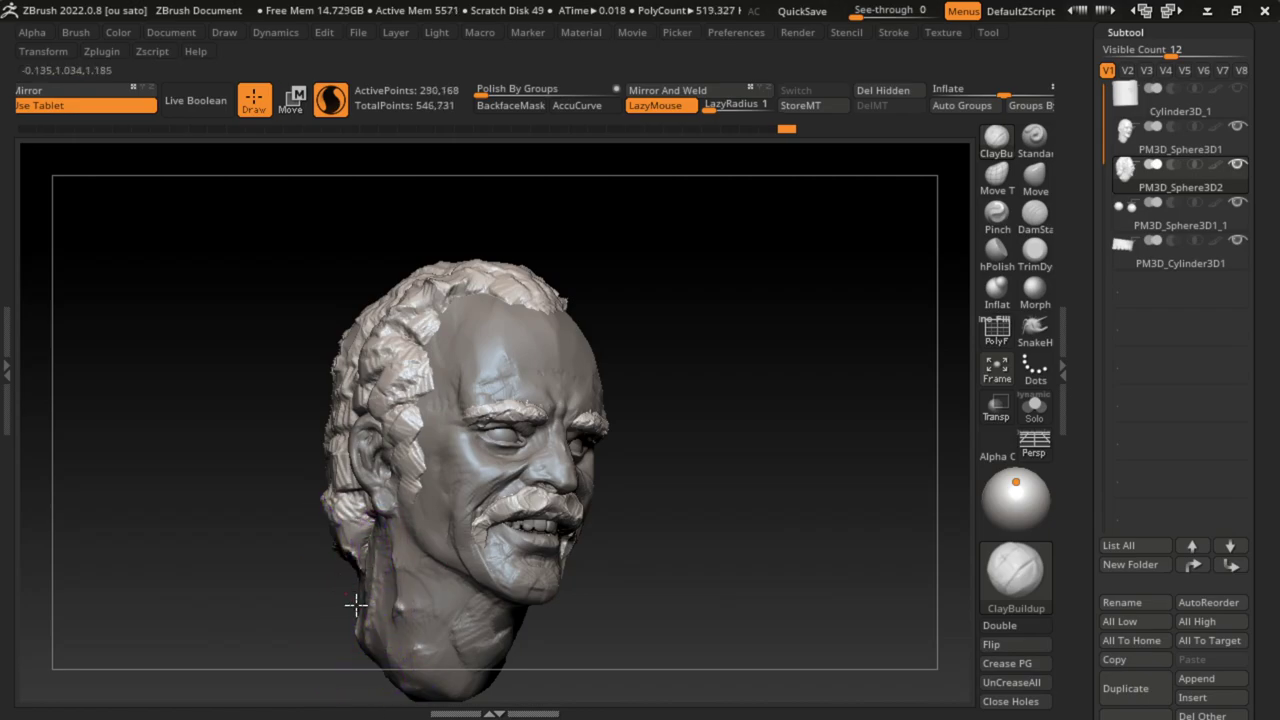
{"action": "mouse_move", "coordinate": [423, 507]}
{"action": "left_mouse_down"}
{"action": "mouse_move", "coordinate": [355, 365]}
{"action": "mouse_move", "coordinate": [332, 386]}
{"action": "mouse_move", "coordinate": [340, 424]}
{"action": "mouse_move", "coordinate": [385, 320]}
{"action": "mouse_move", "coordinate": [420, 305]}
{"action": "mouse_move", "coordinate": [368, 318]}
{"action": "left_mouse_up"}
{"action": "key", "text": "ctrl+z"}
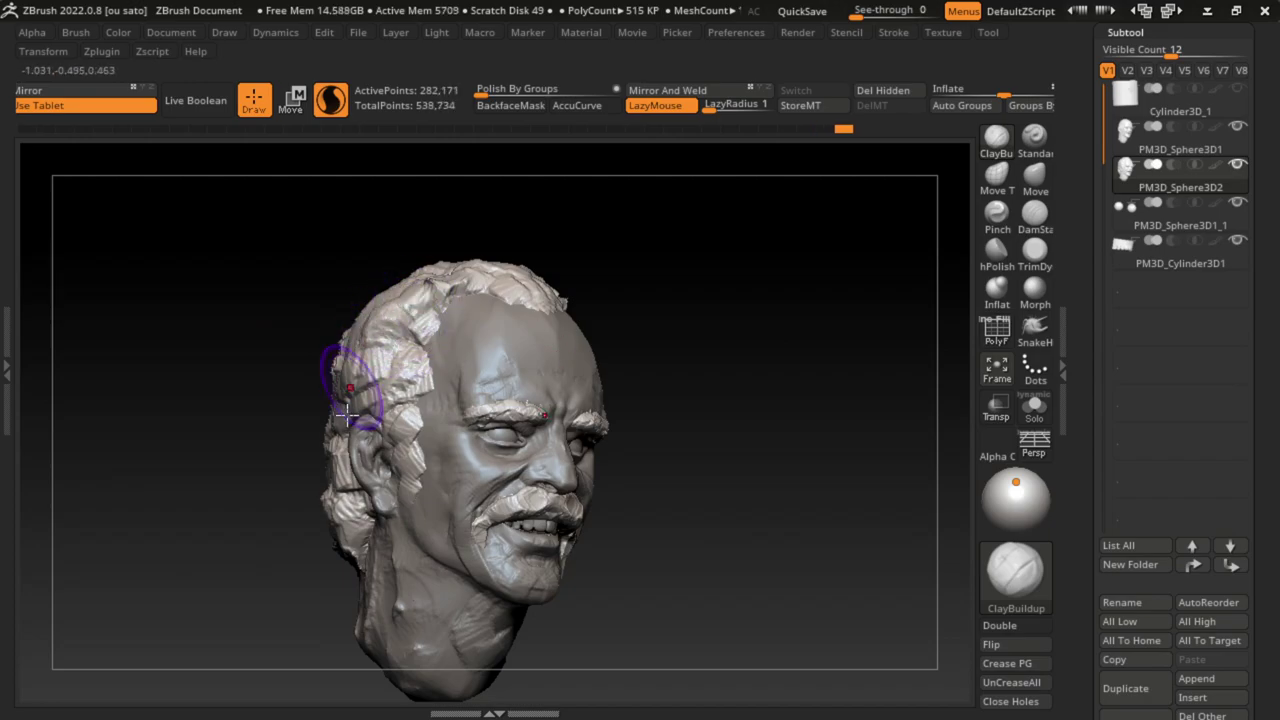
{"action": "left_click_drag", "start_coordinate": [405, 385], "coordinate": [460, 310]}
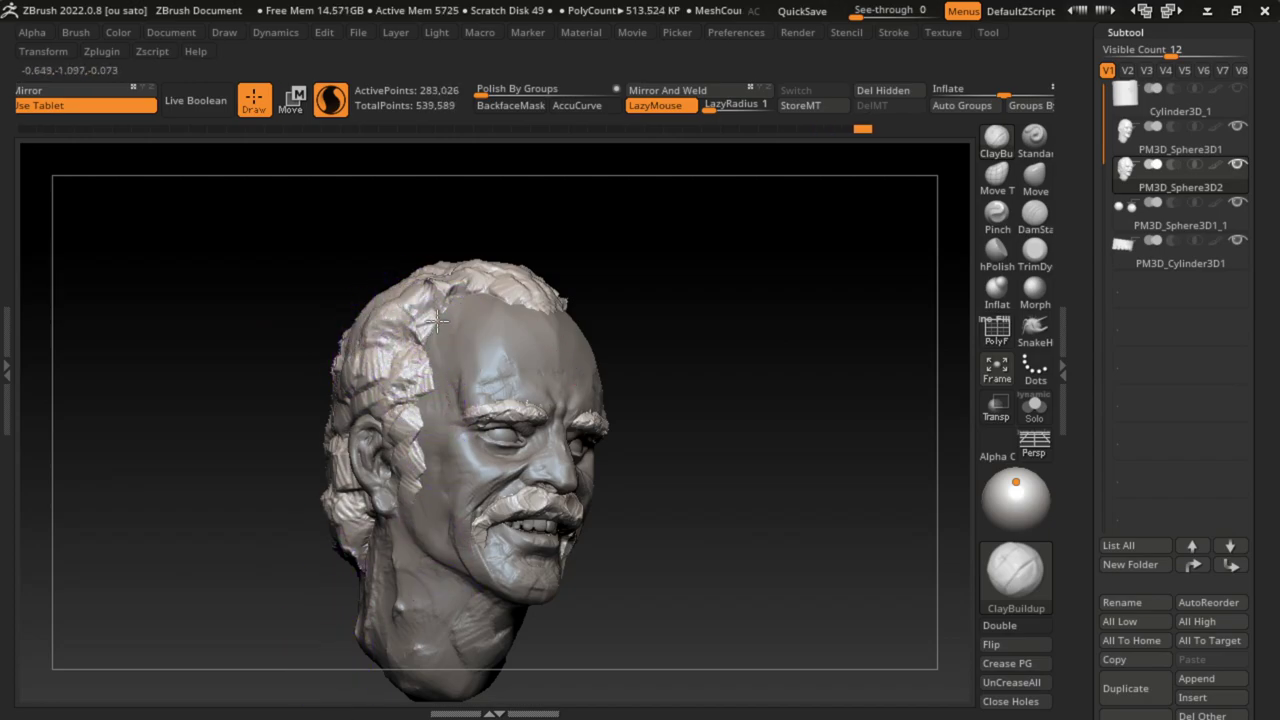
{"action": "mouse_move", "coordinate": [410, 390]}
{"action": "left_mouse_down"}
{"action": "mouse_move", "coordinate": [444, 375]}
{"action": "mouse_move", "coordinate": [404, 428]}
{"action": "left_mouse_up"}
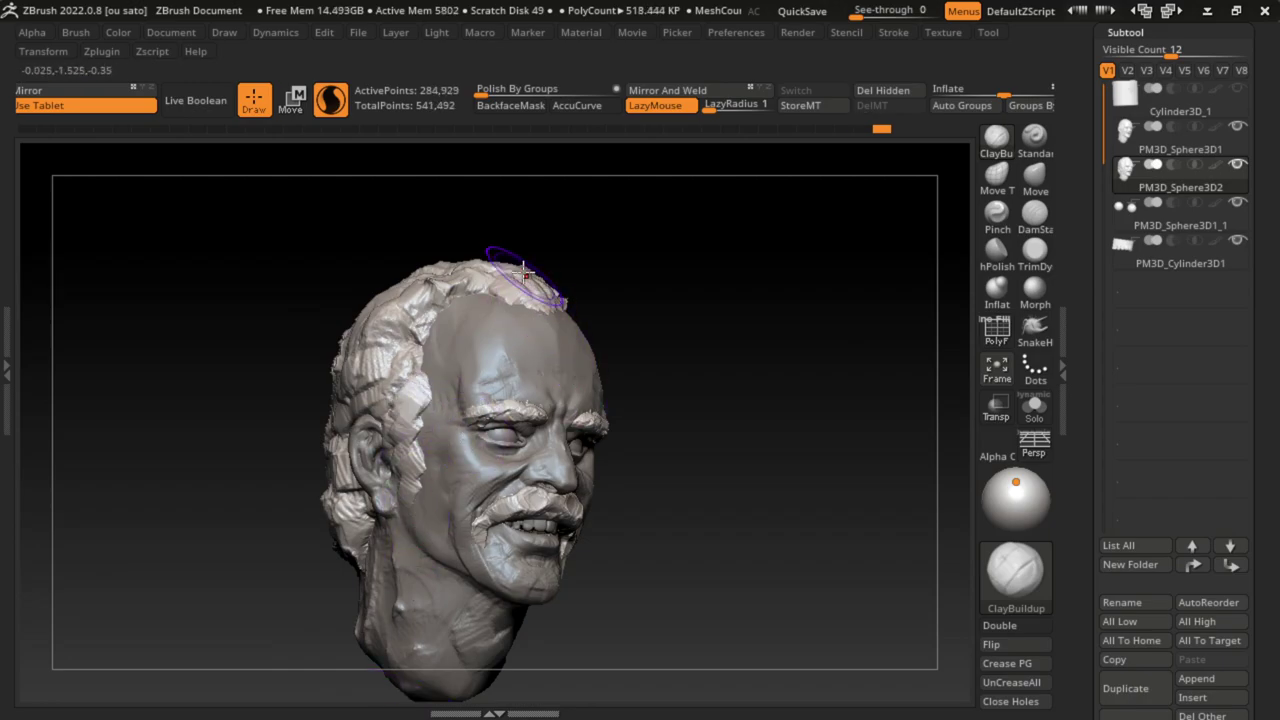
{"action": "left_click_drag", "start_coordinate": [694, 369], "coordinate": [737, 331], "text": "shift"}
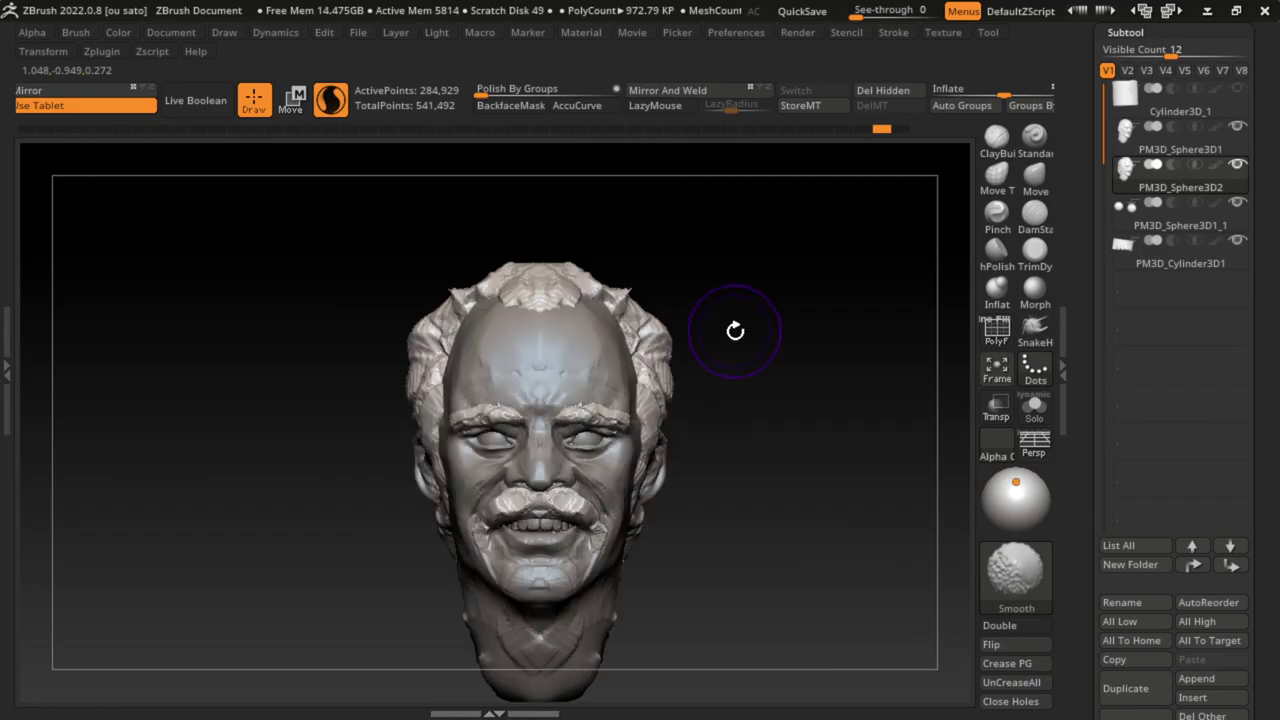
{"action": "mouse_move", "coordinate": [660, 344]}
{"action": "left_mouse_down", "text": "shift"}
{"action": "mouse_move", "coordinate": [640, 286]}
{"action": "mouse_move", "coordinate": [615, 285]}
{"action": "mouse_move", "coordinate": [611, 271]}
{"action": "mouse_move", "coordinate": [665, 346]}
{"action": "mouse_move", "coordinate": [655, 400]}
{"action": "mouse_move", "coordinate": [688, 420]}
{"action": "left_mouse_up", "text": "shift"}
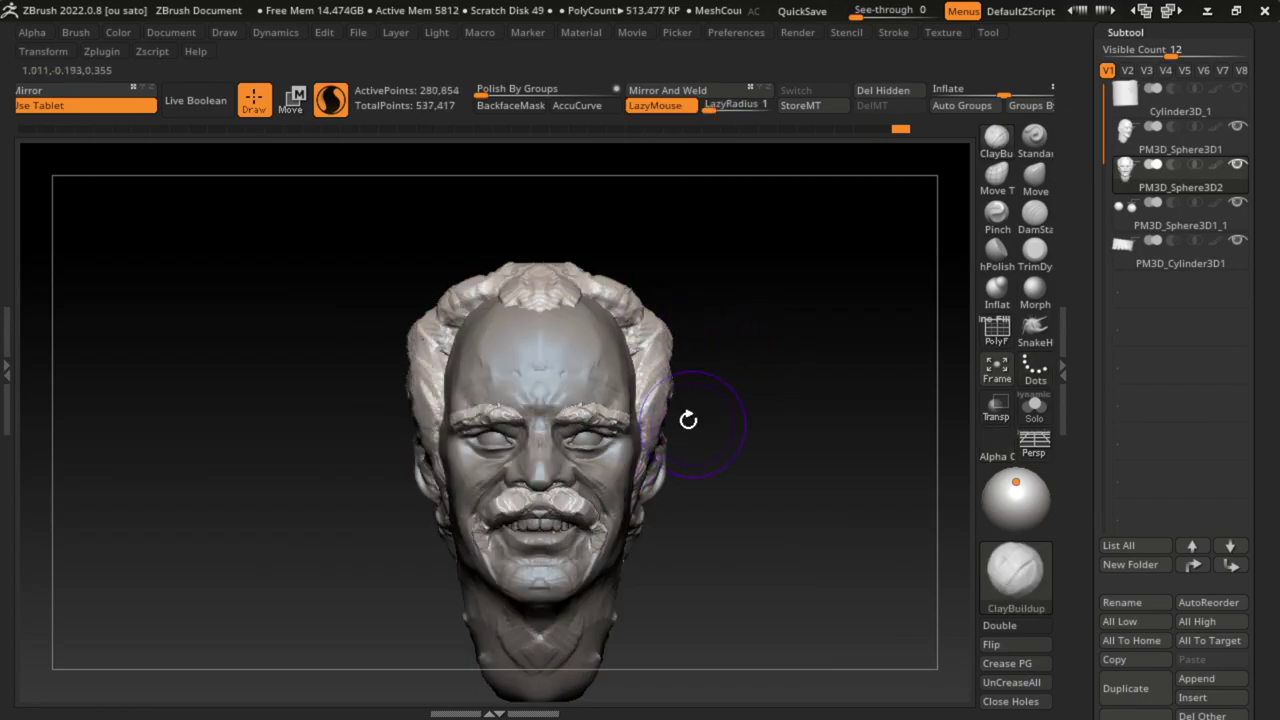
Step: Orbit the head and make PM3D_Sphere3D1 the active subtool
{"action": "left_click_drag", "start_coordinate": [645, 330], "coordinate": [457, 194], "text": "shift"}
{"action": "left_click", "coordinate": [171, 32]}
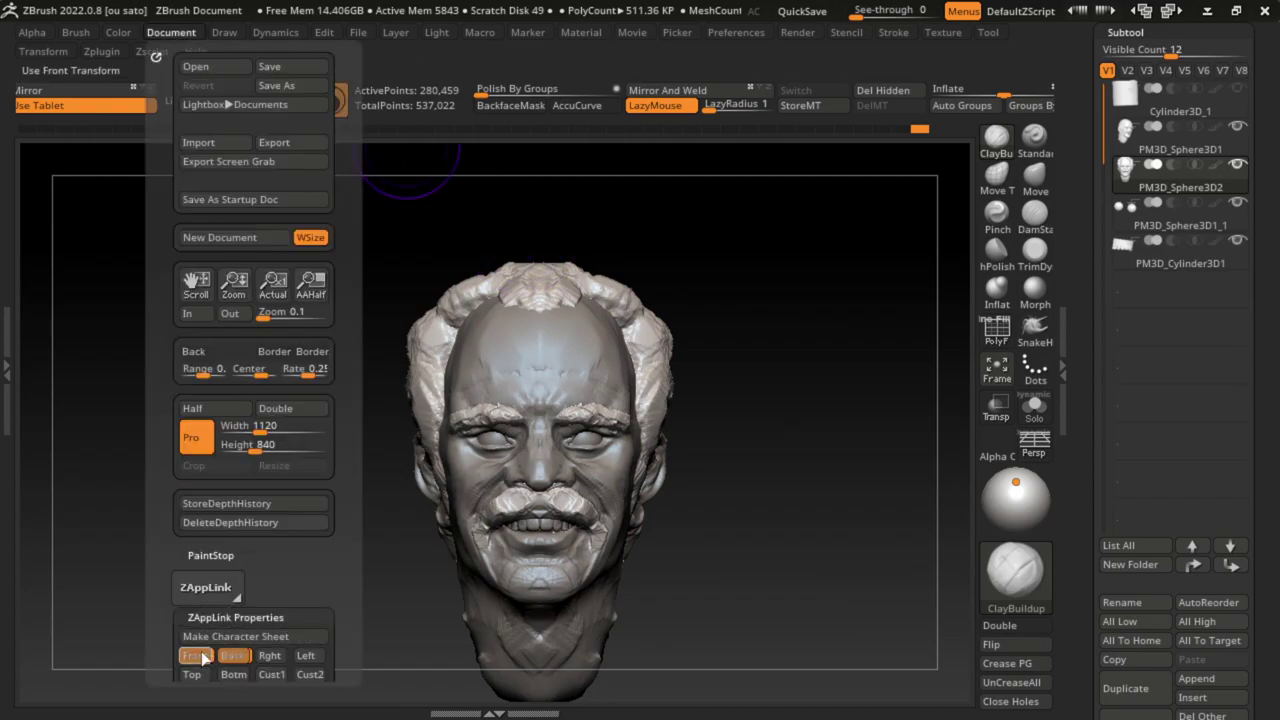
{"action": "left_click_drag", "start_coordinate": [470, 640], "coordinate": [629, 641]}
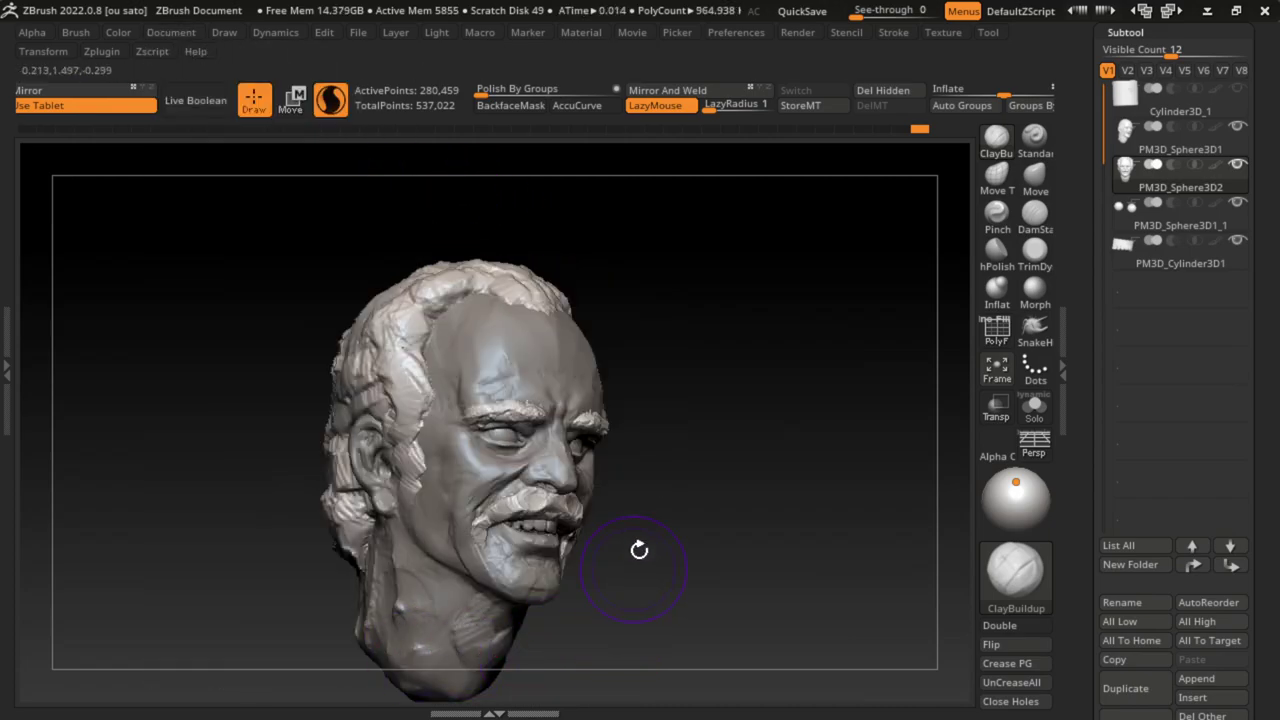
{"action": "left_click", "coordinate": [586, 357], "text": "alt"}
{"action": "left_click", "coordinate": [1033, 178]}
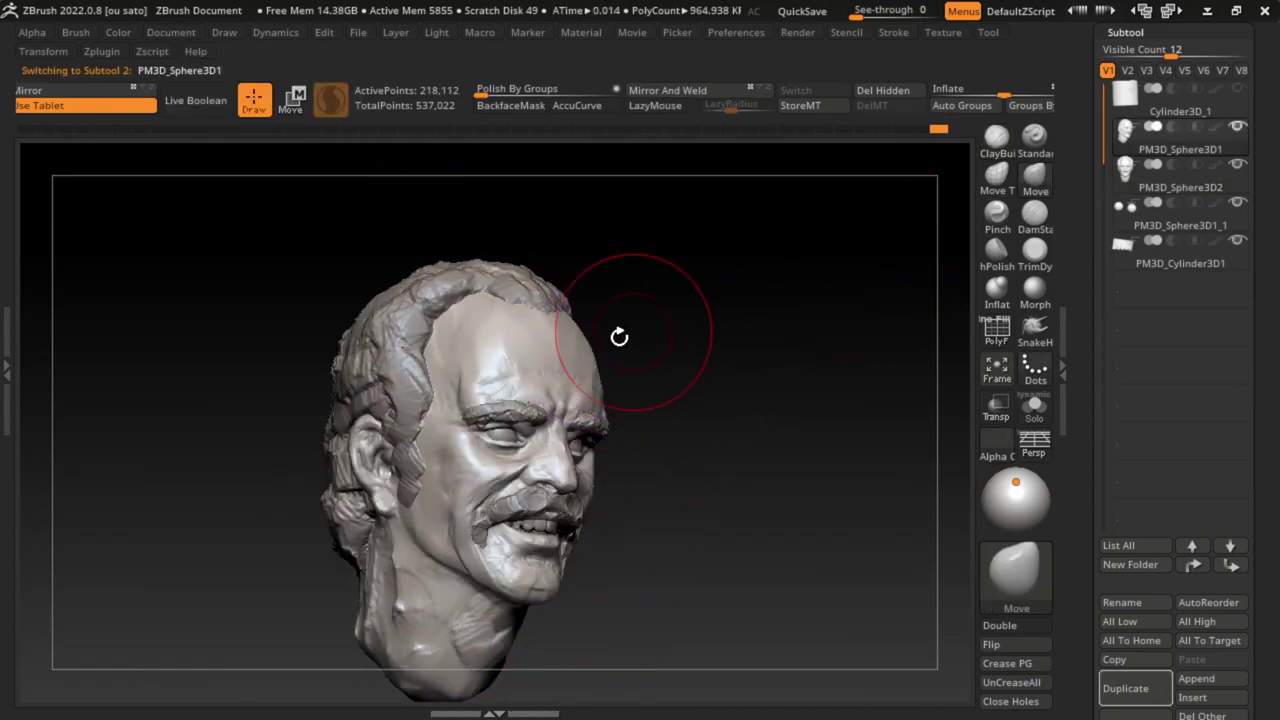
{"action": "left_click", "coordinate": [589, 363], "text": "alt"}
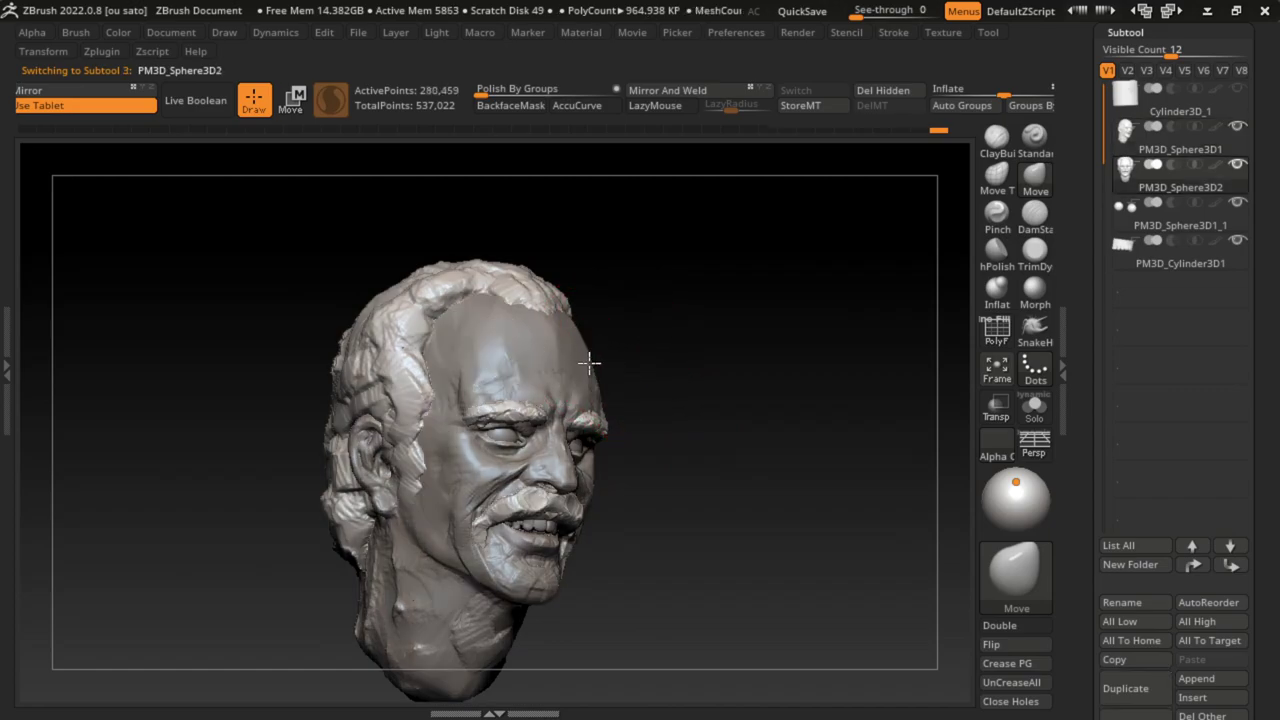
{"action": "left_click", "coordinate": [590, 358], "text": "alt"}
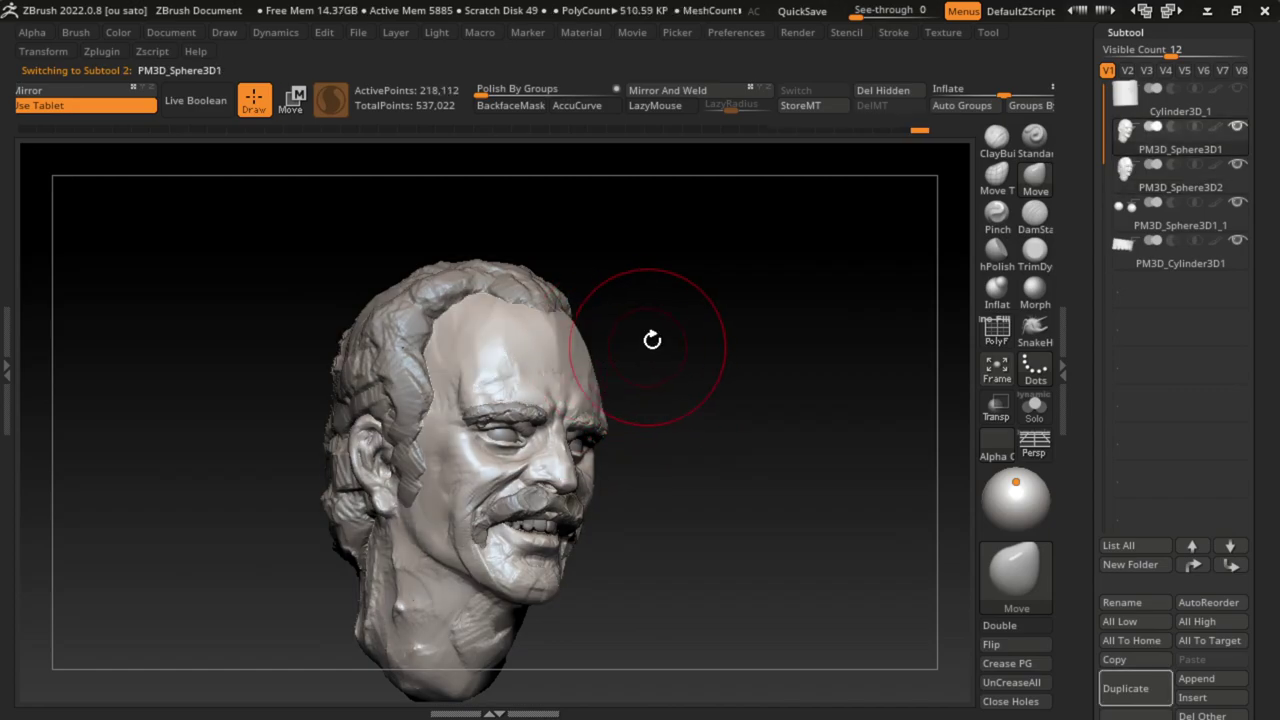
Step: Choose the Standard brush and sculpt a stroke on the forehead
{"action": "left_click_drag", "start_coordinate": [690, 365], "coordinate": [1057, 223]}
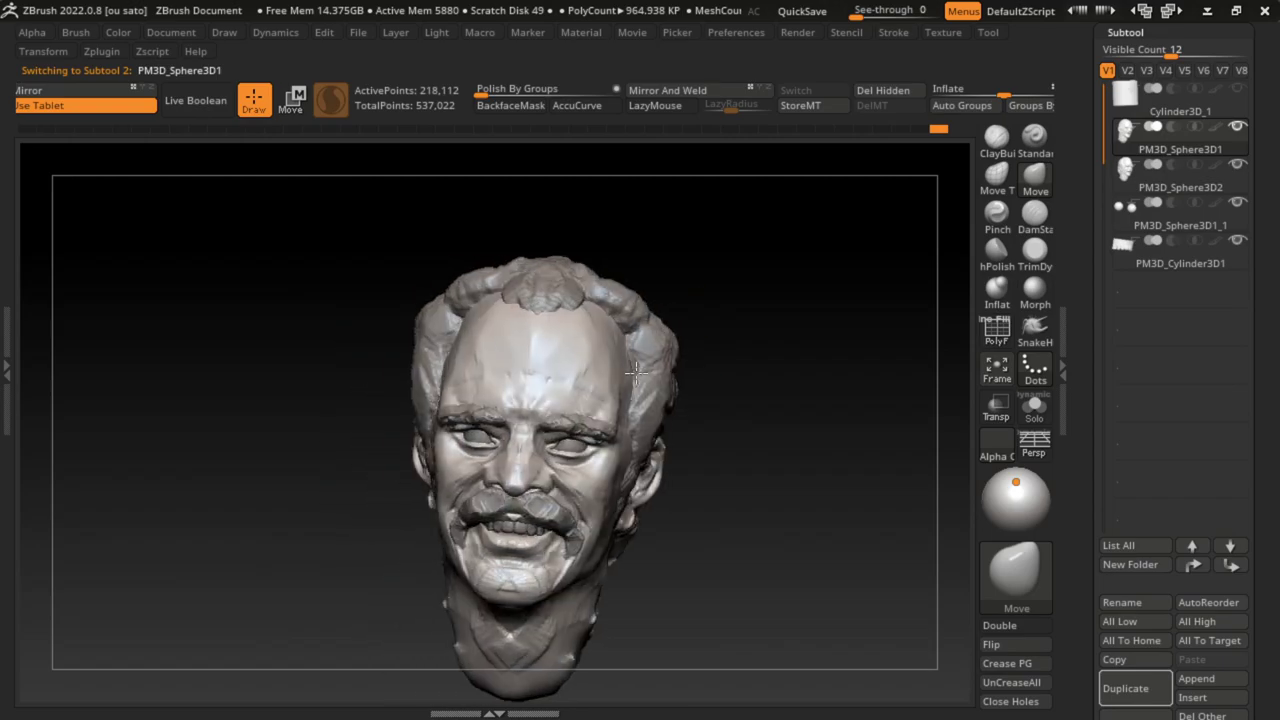
{"action": "left_click", "coordinate": [1033, 140]}
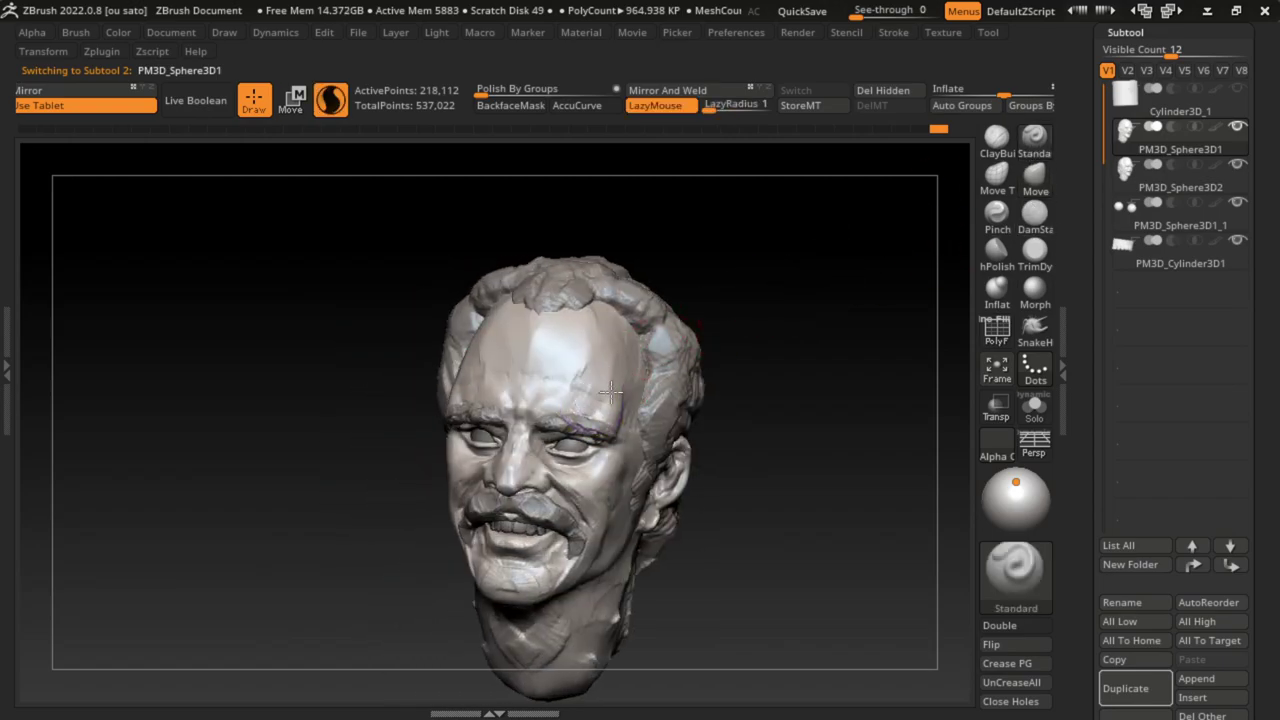
{"action": "left_click_drag", "start_coordinate": [610, 392], "coordinate": [588, 392]}
Step: Undo the forehead stroke, turn the head slightly and resize the brush
{"action": "key", "text": "ctrl+z"}
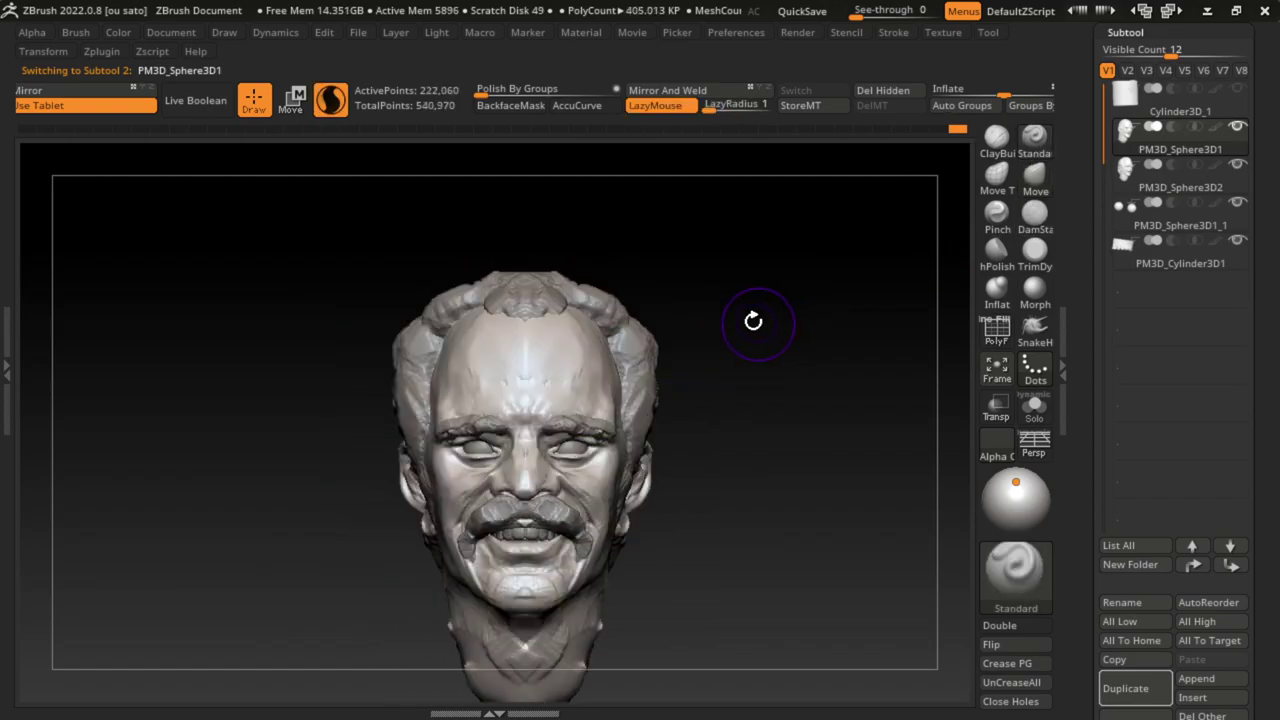
{"action": "left_click", "coordinate": [171, 32]}
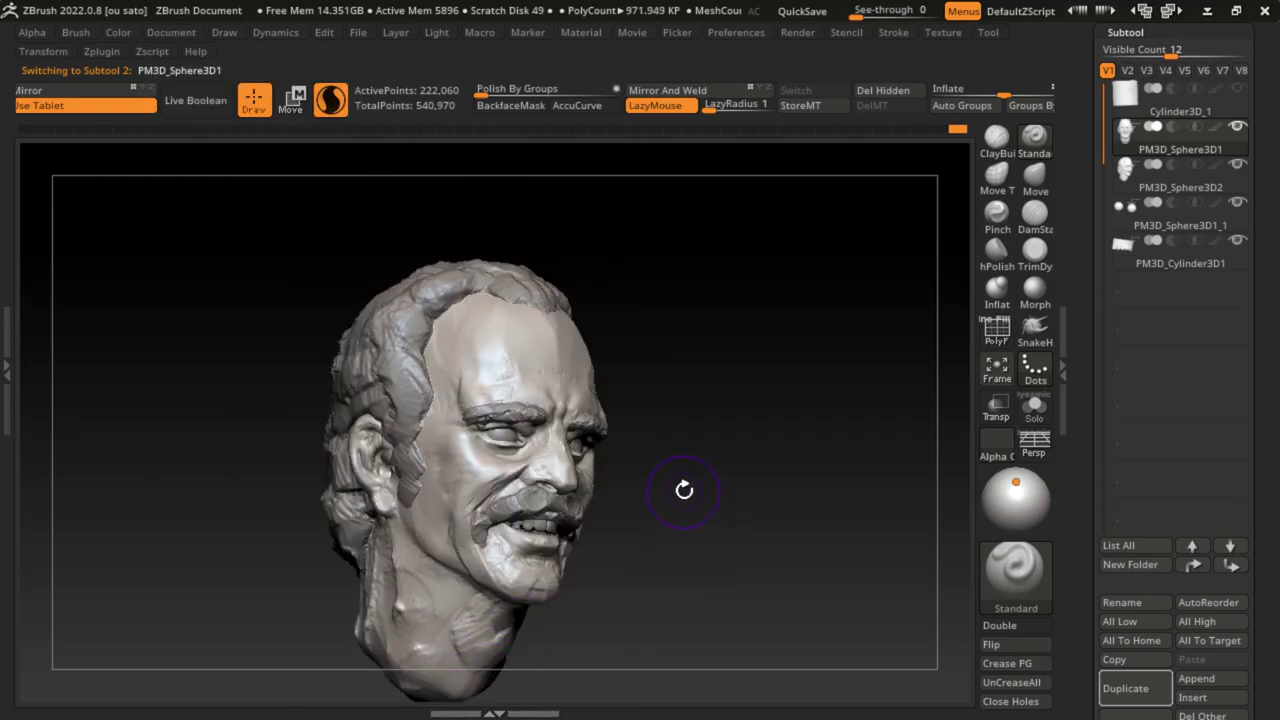
{"action": "left_click_drag", "start_coordinate": [692, 484], "coordinate": [687, 498]}
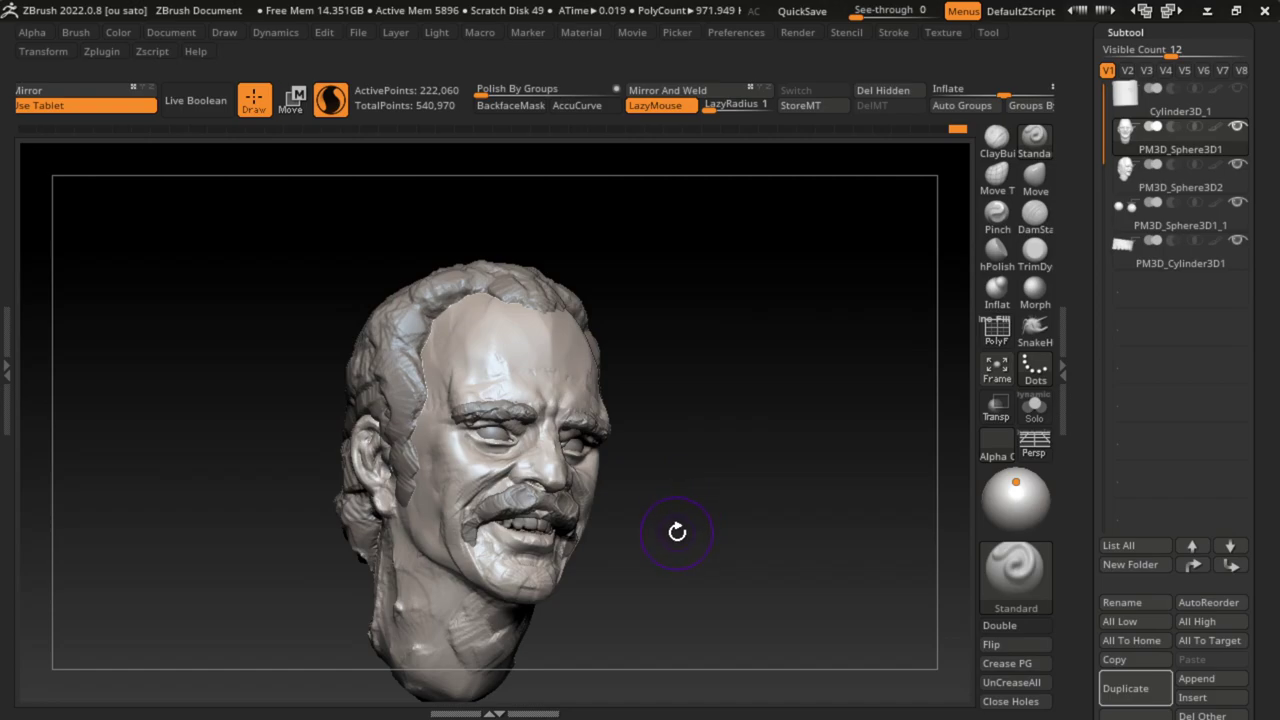
{"action": "left_click", "coordinate": [171, 32]}
{"action": "key", "text": "s"}
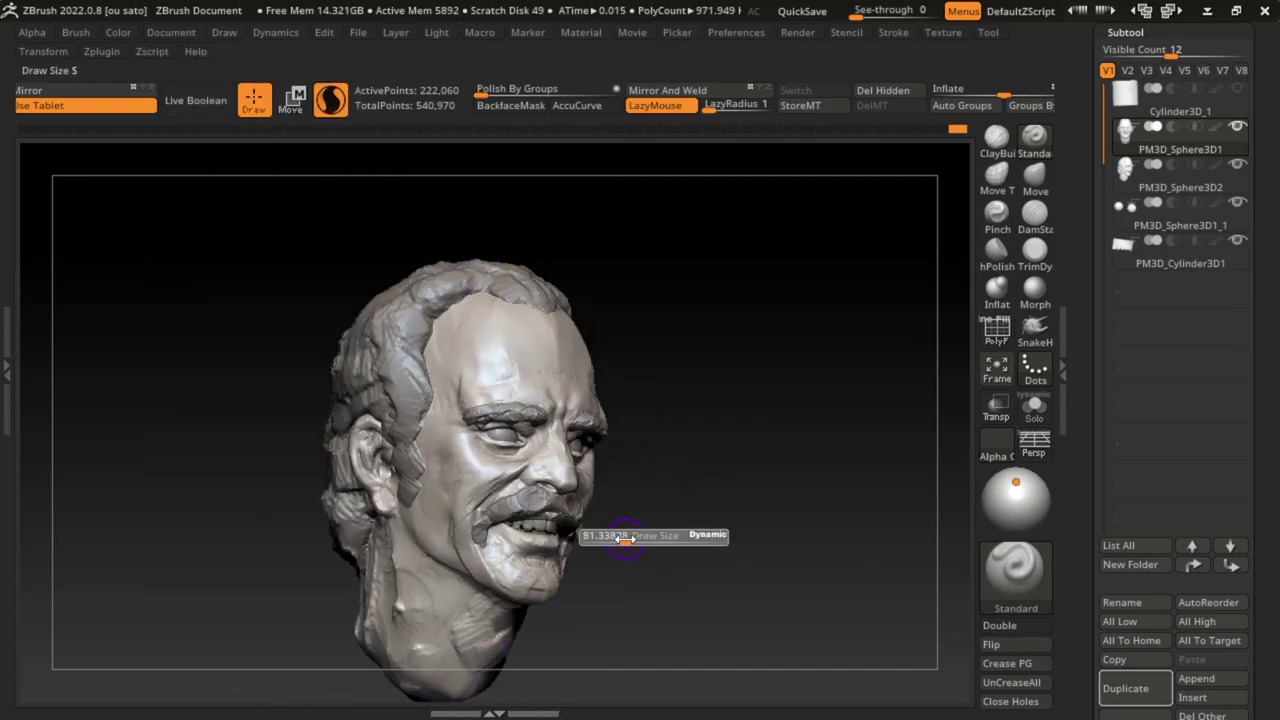
{"action": "key", "text": "s"}
Step: Pull the chin and neck longer downward with Standard and ClayBuildup strokes
{"action": "mouse_move", "coordinate": [644, 631]}
{"action": "left_mouse_down"}
{"action": "mouse_move", "coordinate": [633, 562]}
{"action": "mouse_move", "coordinate": [771, 393]}
{"action": "left_mouse_up"}
{"action": "mouse_move", "coordinate": [403, 624]}
{"action": "left_mouse_down"}
{"action": "mouse_move", "coordinate": [346, 597]}
{"action": "mouse_move", "coordinate": [408, 618]}
{"action": "mouse_move", "coordinate": [408, 651]}
{"action": "mouse_move", "coordinate": [498, 667]}
{"action": "left_mouse_up"}
{"action": "key", "text": "b"}
{"action": "key", "text": "c"}
{"action": "key", "text": "b"}
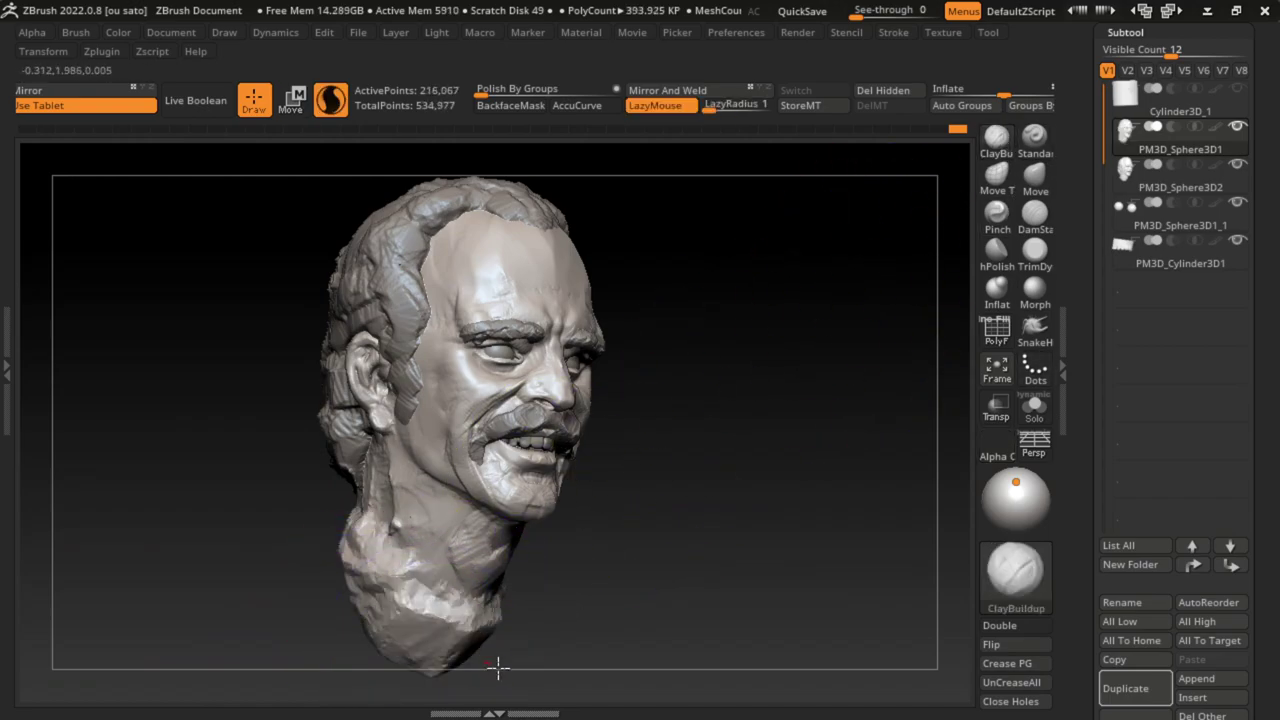
{"action": "mouse_move", "coordinate": [425, 652]}
{"action": "left_mouse_down"}
{"action": "mouse_move", "coordinate": [494, 674]}
{"action": "mouse_move", "coordinate": [594, 537]}
{"action": "mouse_move", "coordinate": [485, 642]}
{"action": "mouse_move", "coordinate": [354, 480]}
{"action": "left_mouse_up"}
{"action": "mouse_move", "coordinate": [366, 543]}
{"action": "left_mouse_down"}
{"action": "mouse_move", "coordinate": [457, 629]}
{"action": "mouse_move", "coordinate": [538, 519]}
{"action": "mouse_move", "coordinate": [588, 581]}
{"action": "mouse_move", "coordinate": [508, 612]}
{"action": "mouse_move", "coordinate": [492, 530]}
{"action": "mouse_move", "coordinate": [528, 457]}
{"action": "mouse_move", "coordinate": [527, 526]}
{"action": "mouse_move", "coordinate": [654, 499]}
{"action": "left_mouse_up"}
Step: Build the lower neck out into shoulders with ClayBuildup, adding clay from the front and back
{"action": "left_click", "coordinate": [171, 32]}
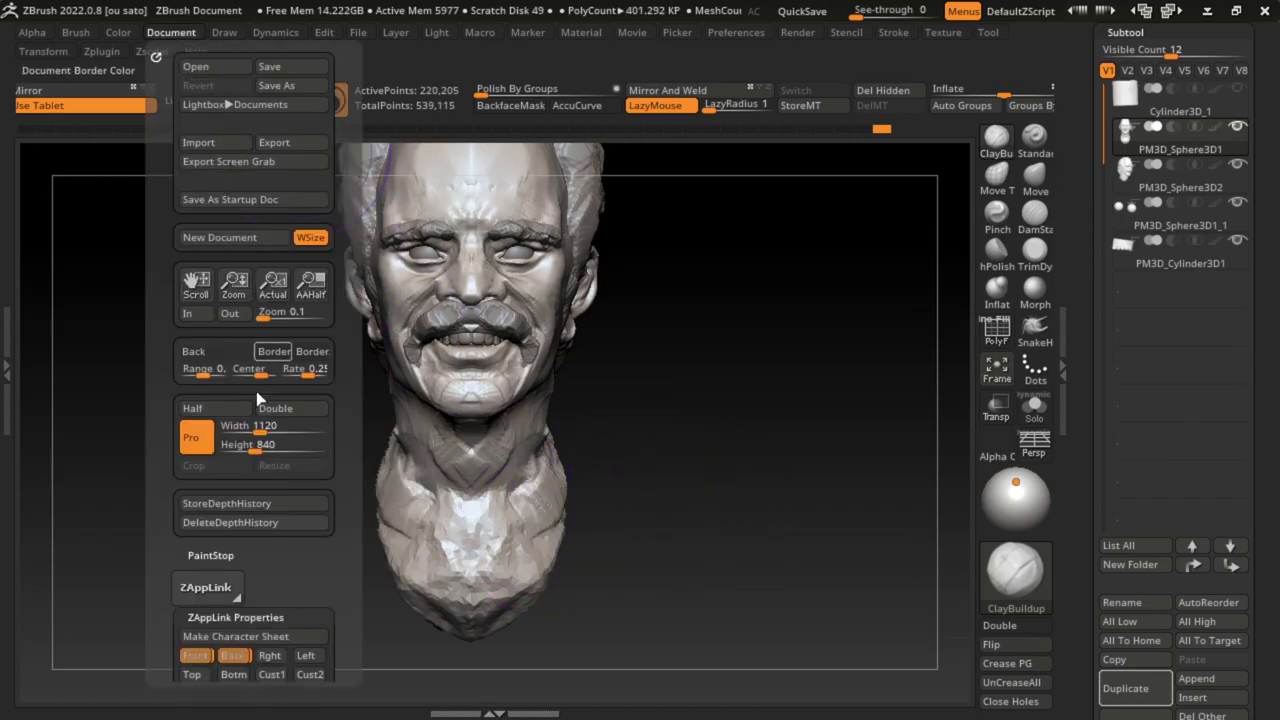
{"action": "mouse_move", "coordinate": [370, 640]}
{"action": "left_mouse_down"}
{"action": "mouse_move", "coordinate": [556, 605]}
{"action": "mouse_move", "coordinate": [514, 586]}
{"action": "left_mouse_up"}
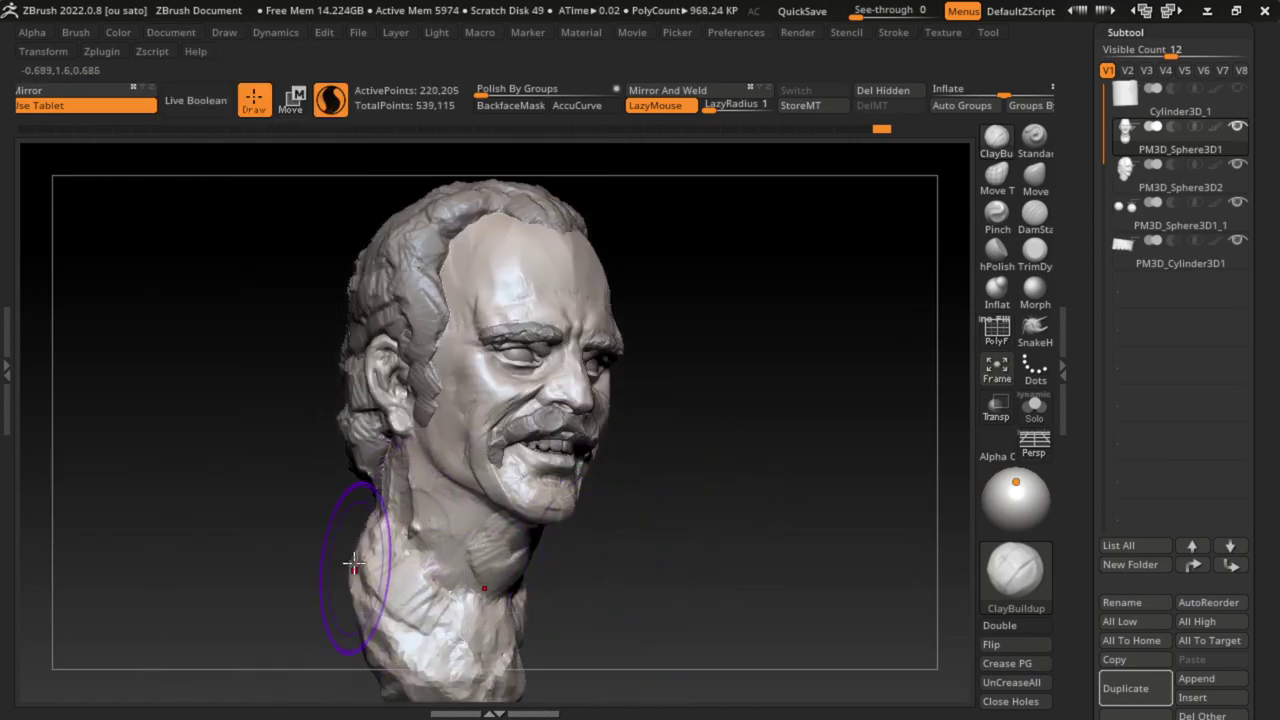
{"action": "mouse_move", "coordinate": [313, 651]}
{"action": "left_mouse_down"}
{"action": "mouse_move", "coordinate": [306, 577]}
{"action": "mouse_move", "coordinate": [272, 587]}
{"action": "mouse_move", "coordinate": [371, 686]}
{"action": "mouse_move", "coordinate": [337, 674]}
{"action": "mouse_move", "coordinate": [316, 544]}
{"action": "mouse_move", "coordinate": [330, 500]}
{"action": "left_mouse_up"}
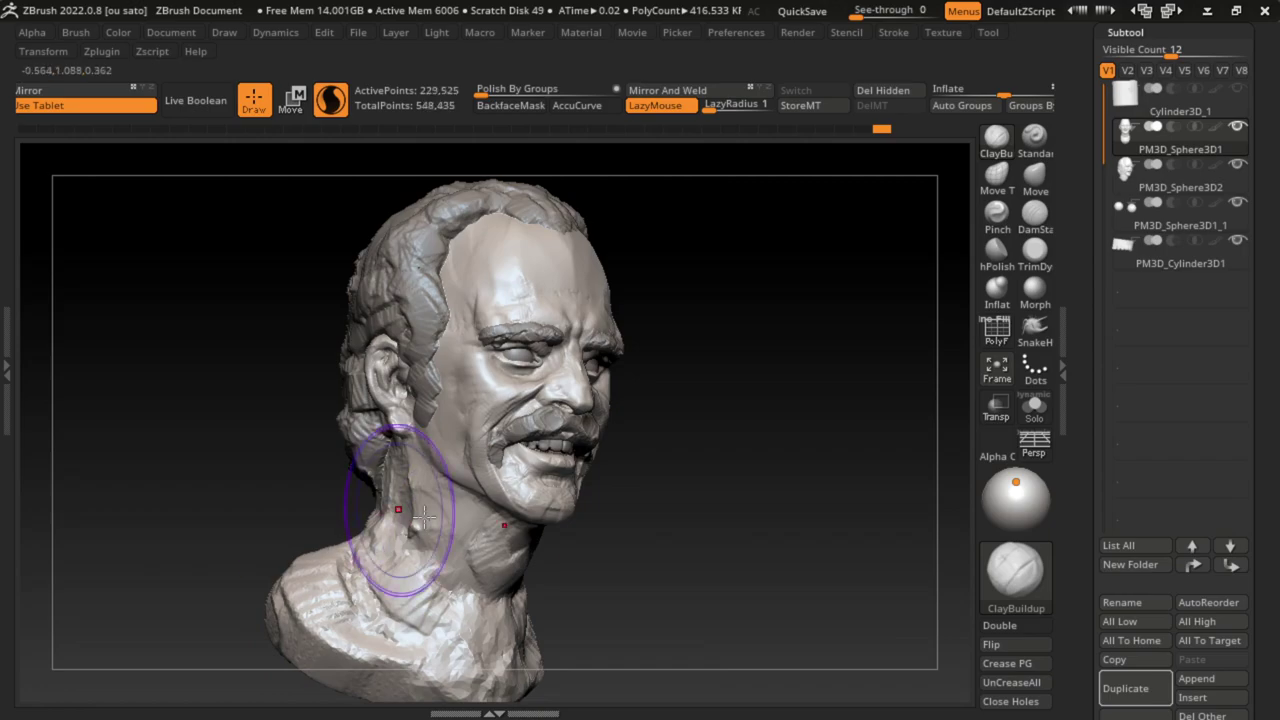
{"action": "key", "text": "s"}
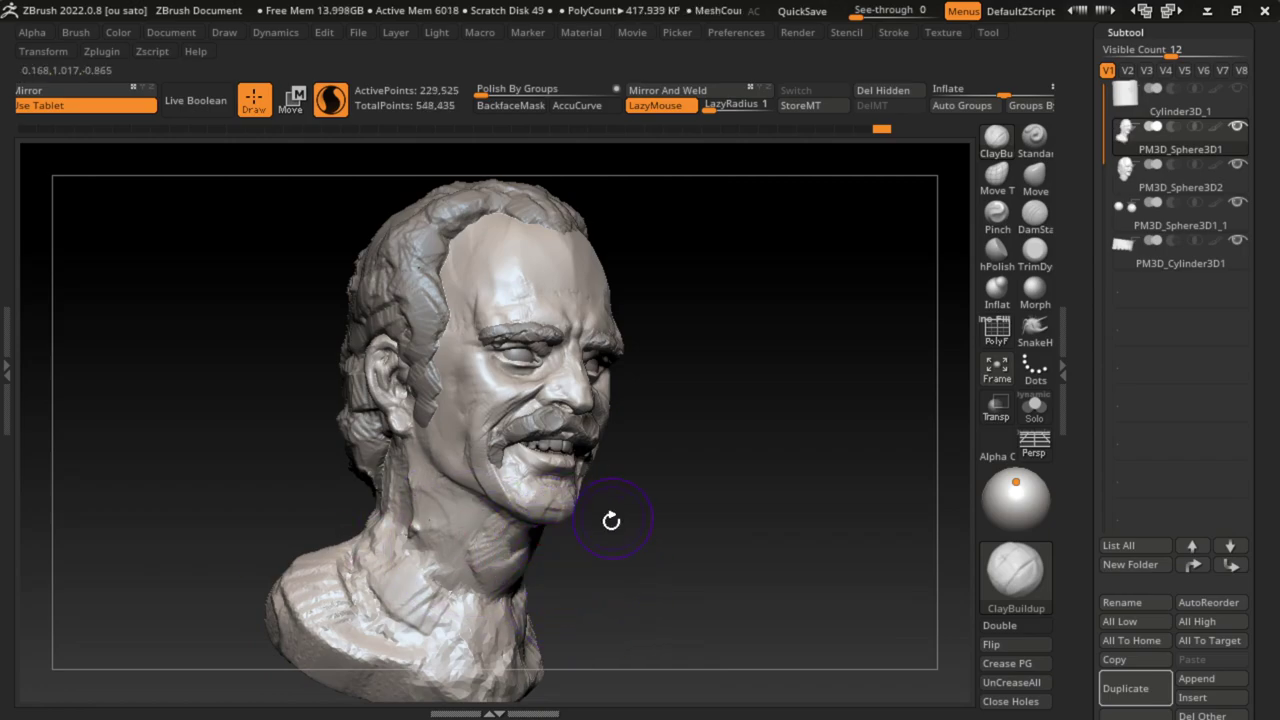
{"action": "mouse_move", "coordinate": [611, 520]}
{"action": "left_mouse_down"}
{"action": "mouse_move", "coordinate": [371, 586]}
{"action": "mouse_move", "coordinate": [654, 628]}
{"action": "left_mouse_up"}
{"action": "key", "text": "s"}
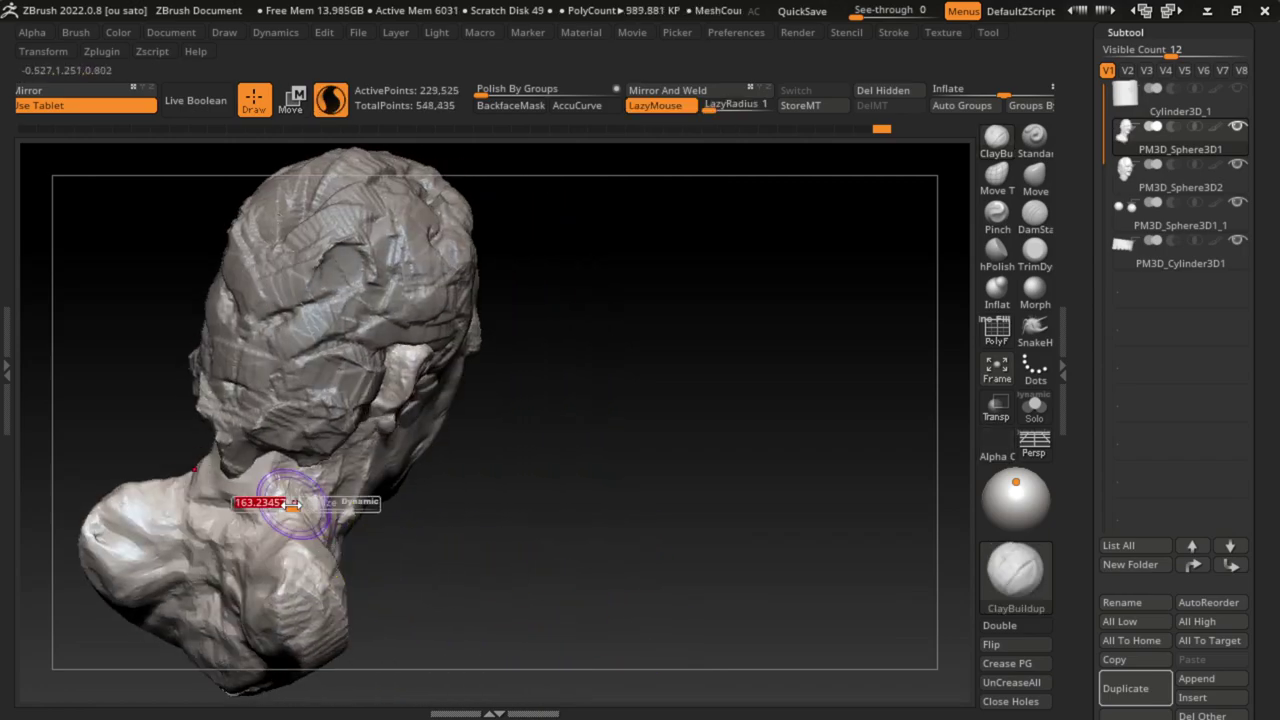
{"action": "mouse_move", "coordinate": [300, 470]}
{"action": "left_mouse_down"}
{"action": "mouse_move", "coordinate": [250, 450]}
{"action": "mouse_move", "coordinate": [360, 515]}
{"action": "left_mouse_up"}
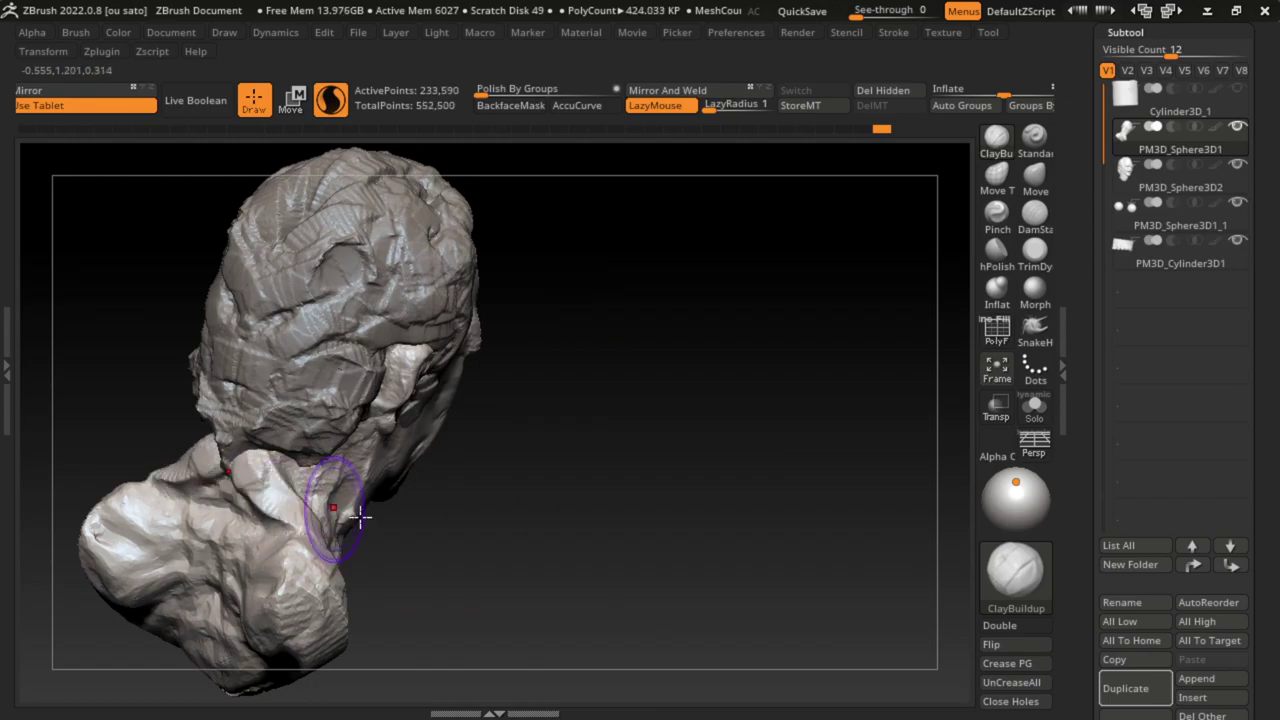
Step: Sculpt a collar around the neck with a strap-like ridge on the lower left
{"action": "mouse_move", "coordinate": [560, 515]}
{"action": "left_mouse_down"}
{"action": "mouse_move", "coordinate": [340, 528]}
{"action": "mouse_move", "coordinate": [240, 480]}
{"action": "mouse_move", "coordinate": [300, 560]}
{"action": "left_mouse_up"}
{"action": "mouse_move", "coordinate": [320, 620]}
{"action": "left_mouse_down"}
{"action": "mouse_move", "coordinate": [284, 552]}
{"action": "mouse_move", "coordinate": [286, 586]}
{"action": "mouse_move", "coordinate": [329, 557]}
{"action": "left_mouse_up"}
{"action": "mouse_move", "coordinate": [250, 500]}
{"action": "left_mouse_down"}
{"action": "mouse_move", "coordinate": [233, 573]}
{"action": "mouse_move", "coordinate": [260, 630]}
{"action": "mouse_move", "coordinate": [245, 500]}
{"action": "left_mouse_up"}
{"action": "mouse_move", "coordinate": [220, 610]}
{"action": "left_mouse_down"}
{"action": "mouse_move", "coordinate": [275, 540]}
{"action": "mouse_move", "coordinate": [240, 490]}
{"action": "mouse_move", "coordinate": [250, 580]}
{"action": "mouse_move", "coordinate": [300, 600]}
{"action": "mouse_move", "coordinate": [350, 650]}
{"action": "left_mouse_up"}
Step: Build up clay with ClayBuildup on the chest and around the neck and ear
{"action": "left_click", "coordinate": [1035, 213]}
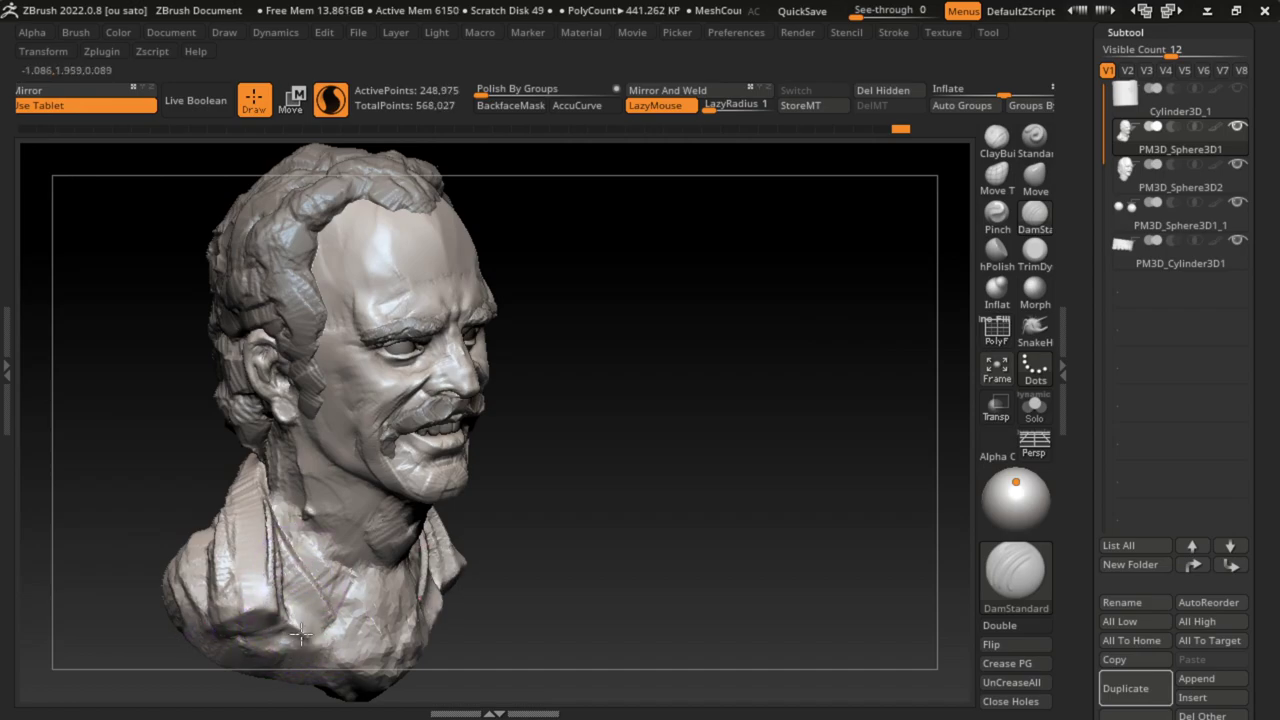
{"action": "mouse_move", "coordinate": [571, 580]}
{"action": "left_mouse_down"}
{"action": "mouse_move", "coordinate": [606, 543]}
{"action": "mouse_move", "coordinate": [600, 562]}
{"action": "left_mouse_up"}
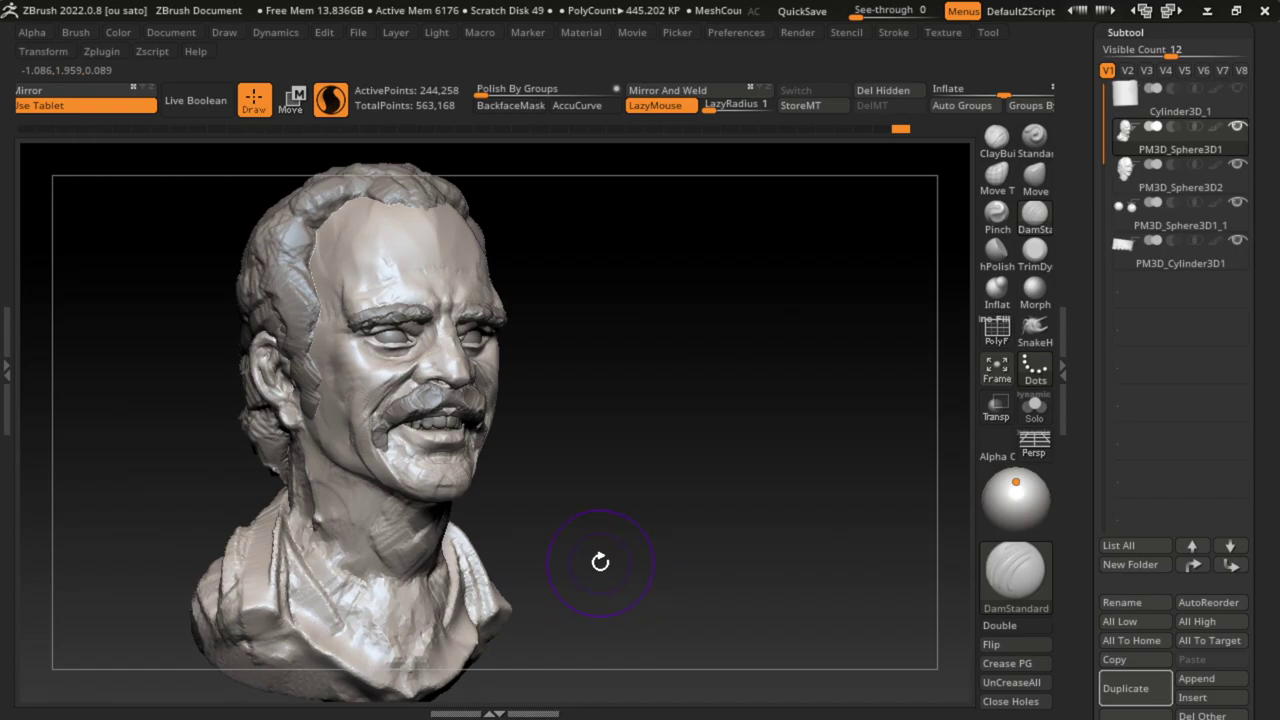
{"action": "left_click", "coordinate": [996, 135]}
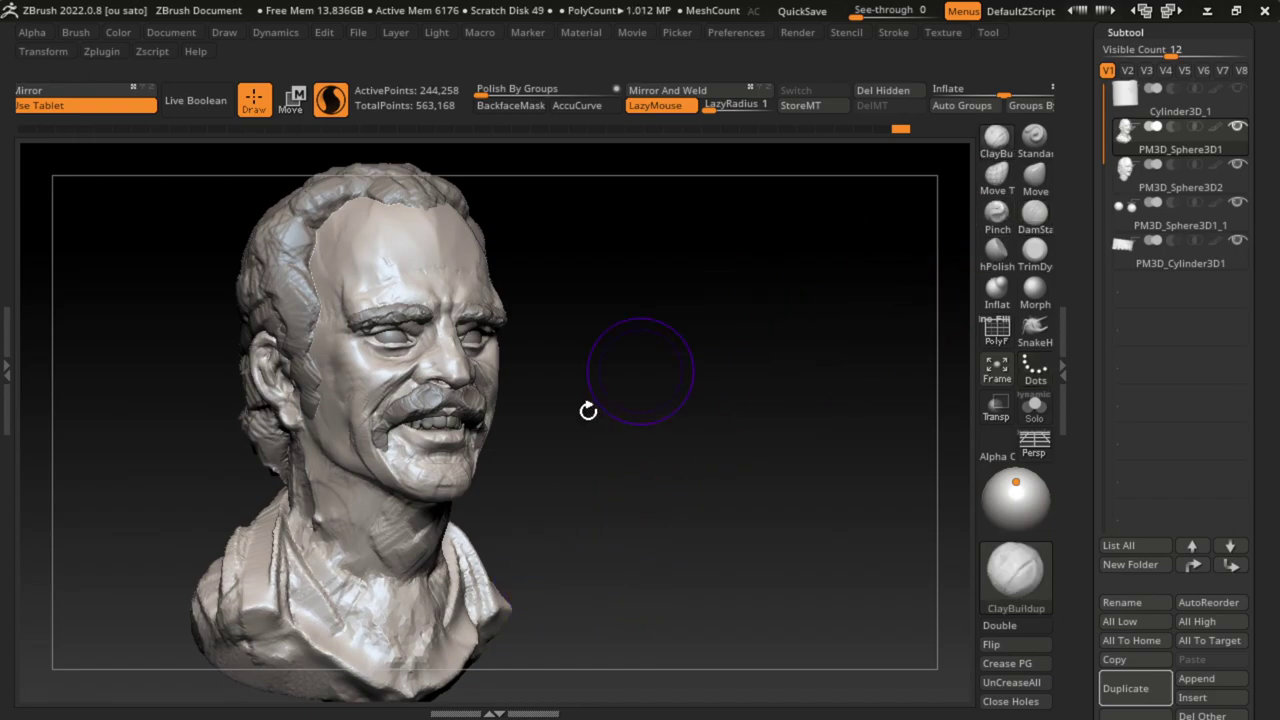
{"action": "key", "text": "space"}
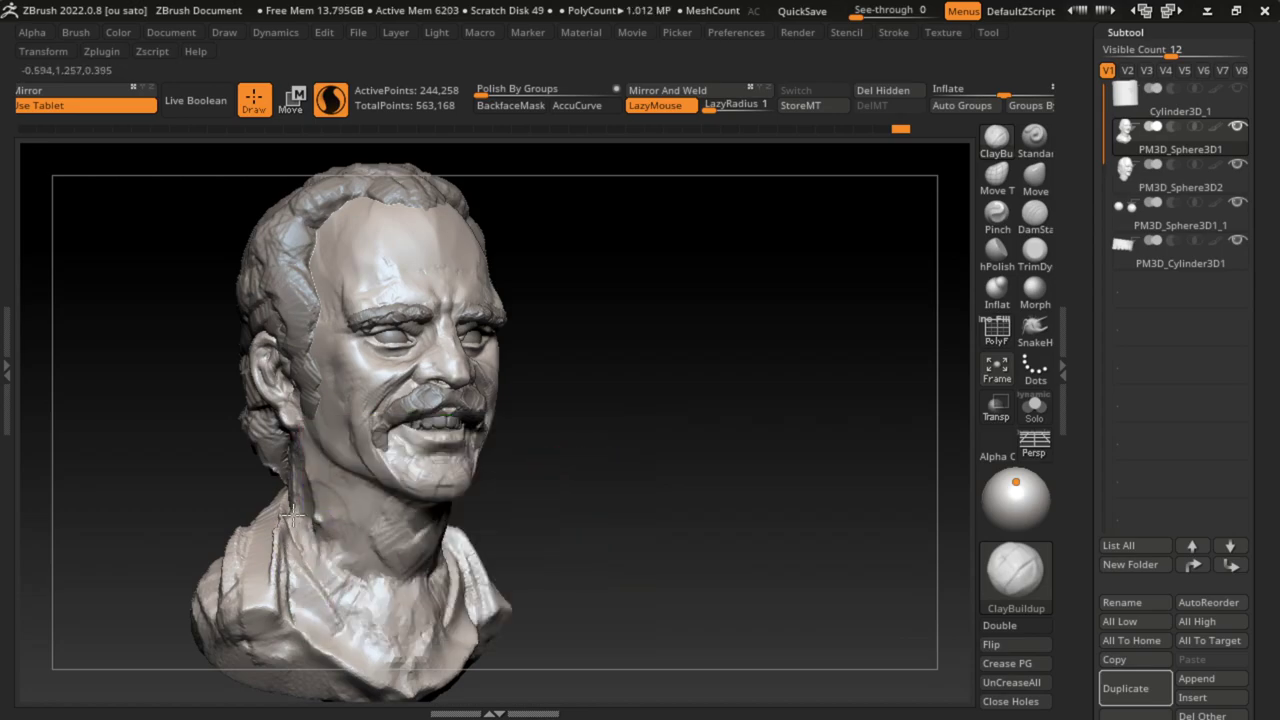
{"action": "mouse_move", "coordinate": [540, 602]}
{"action": "left_mouse_down"}
{"action": "mouse_move", "coordinate": [495, 621]}
{"action": "mouse_move", "coordinate": [286, 614]}
{"action": "mouse_move", "coordinate": [359, 633]}
{"action": "mouse_move", "coordinate": [409, 605]}
{"action": "left_mouse_up"}
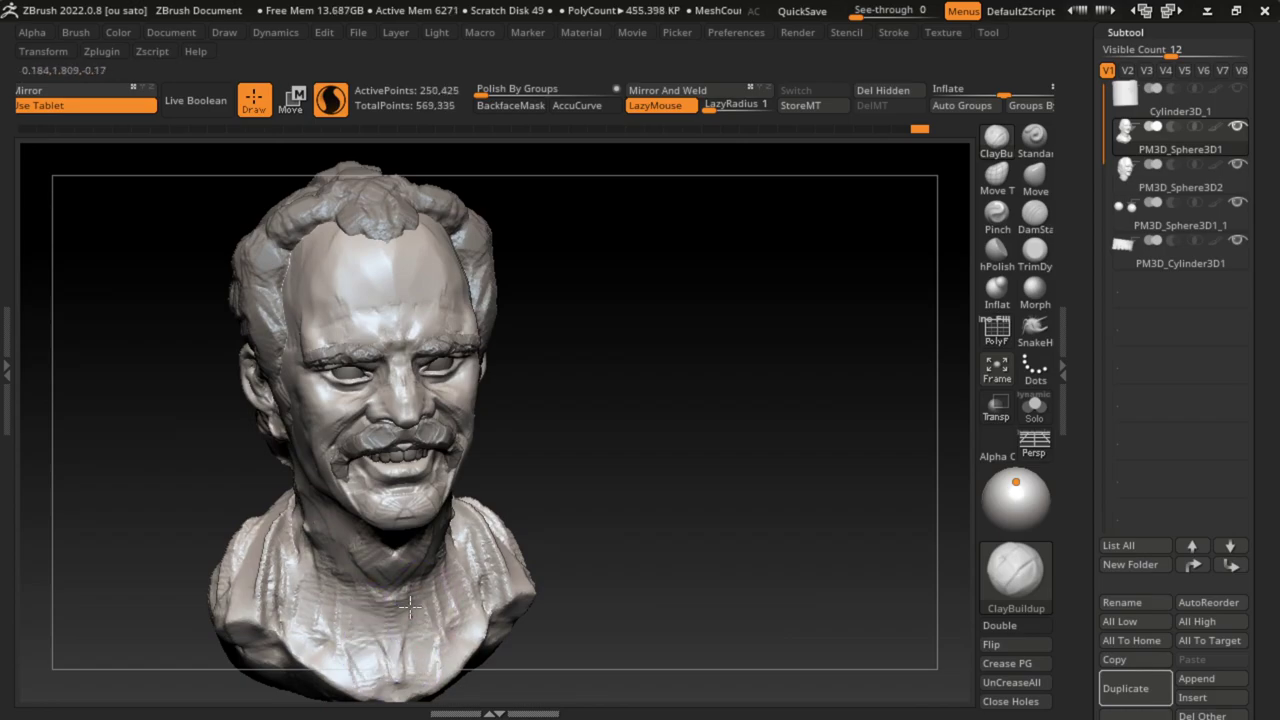
{"action": "left_click_drag", "start_coordinate": [577, 480], "coordinate": [389, 598]}
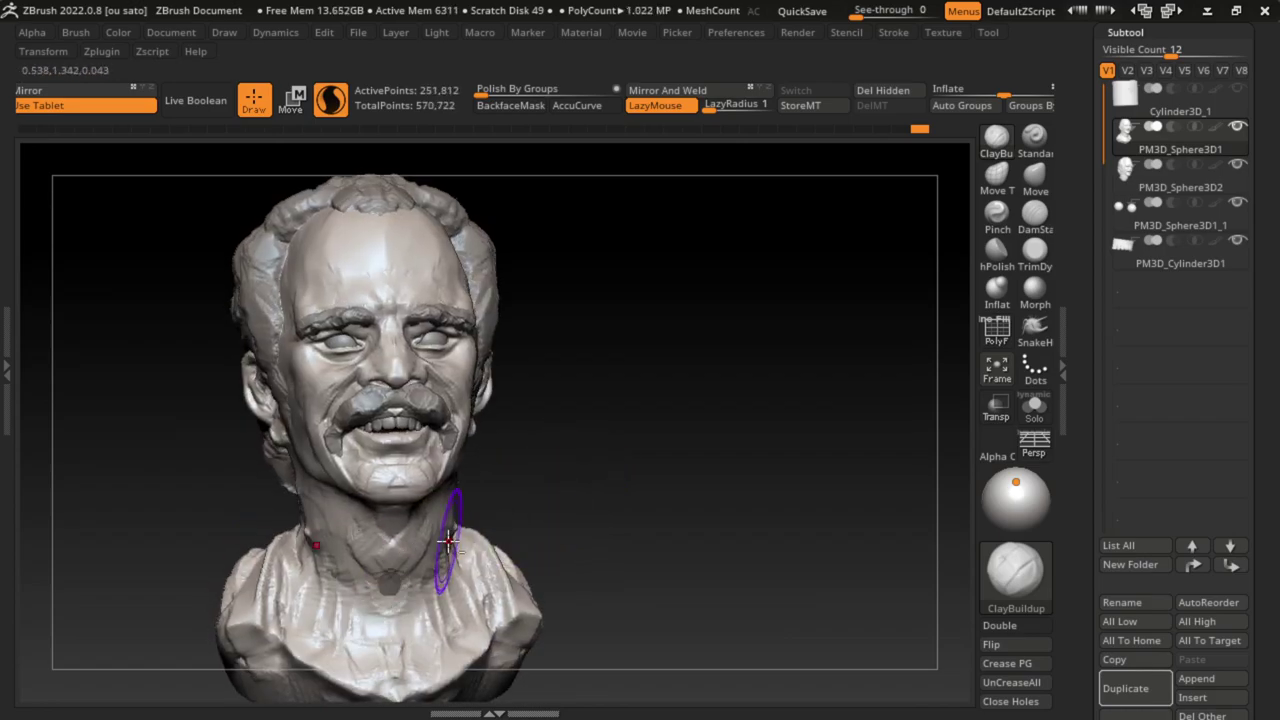
{"action": "left_click_drag", "start_coordinate": [551, 471], "coordinate": [389, 600]}
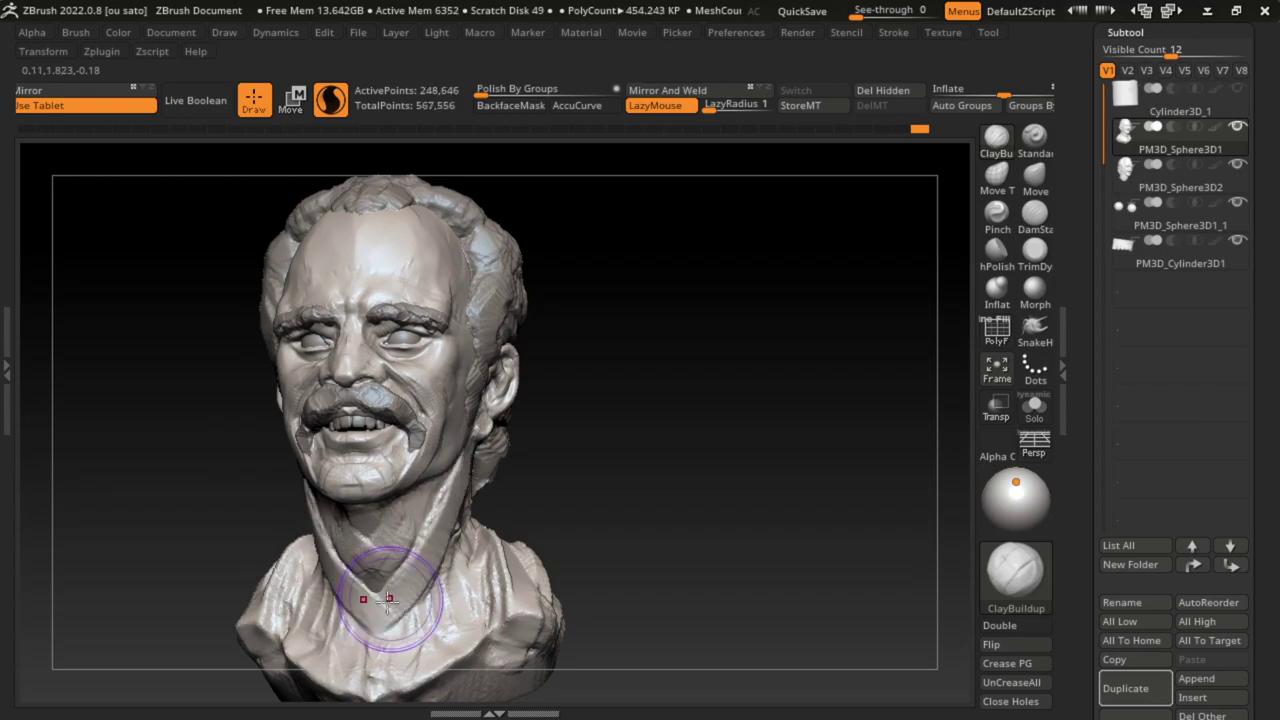
{"action": "mouse_move", "coordinate": [594, 491]}
{"action": "left_mouse_down"}
{"action": "mouse_move", "coordinate": [514, 529]}
{"action": "mouse_move", "coordinate": [491, 457]}
{"action": "mouse_move", "coordinate": [450, 533]}
{"action": "left_mouse_up"}
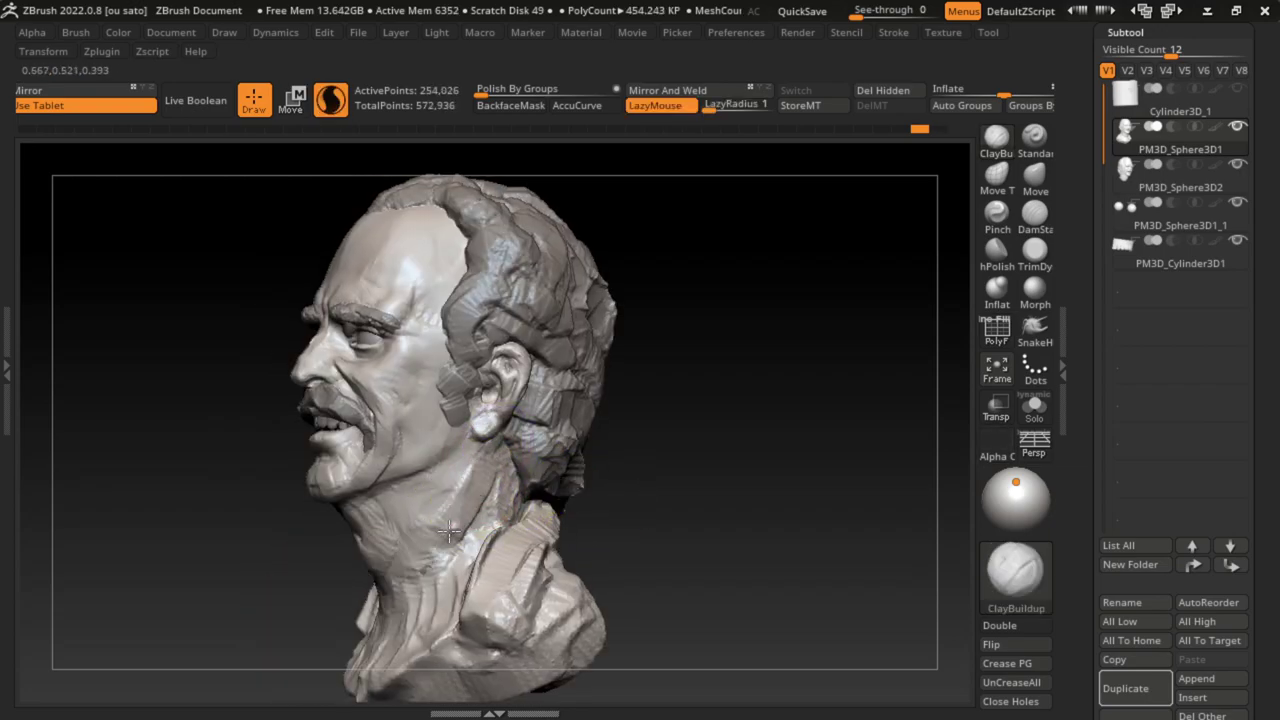
Step: Add more clay across the chest and shoulder surface of the head mesh
{"action": "left_click", "coordinate": [398, 598], "text": "alt"}
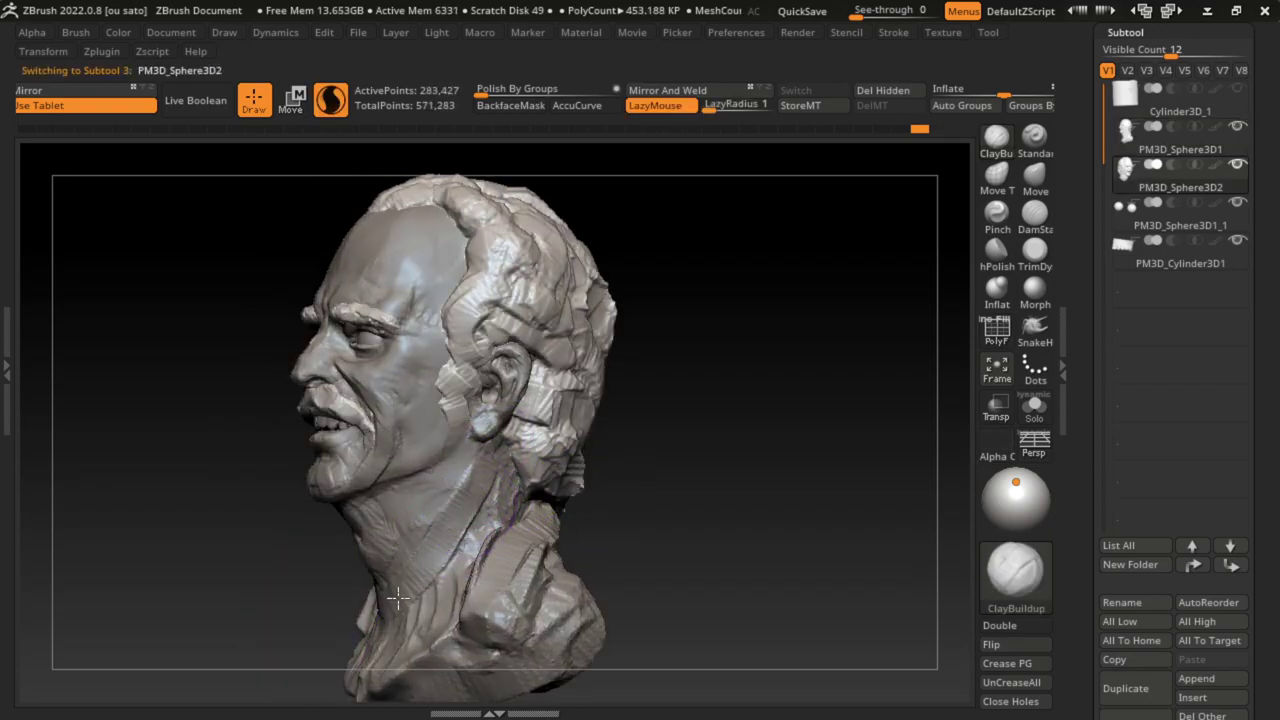
{"action": "left_click", "coordinate": [491, 457], "text": "alt"}
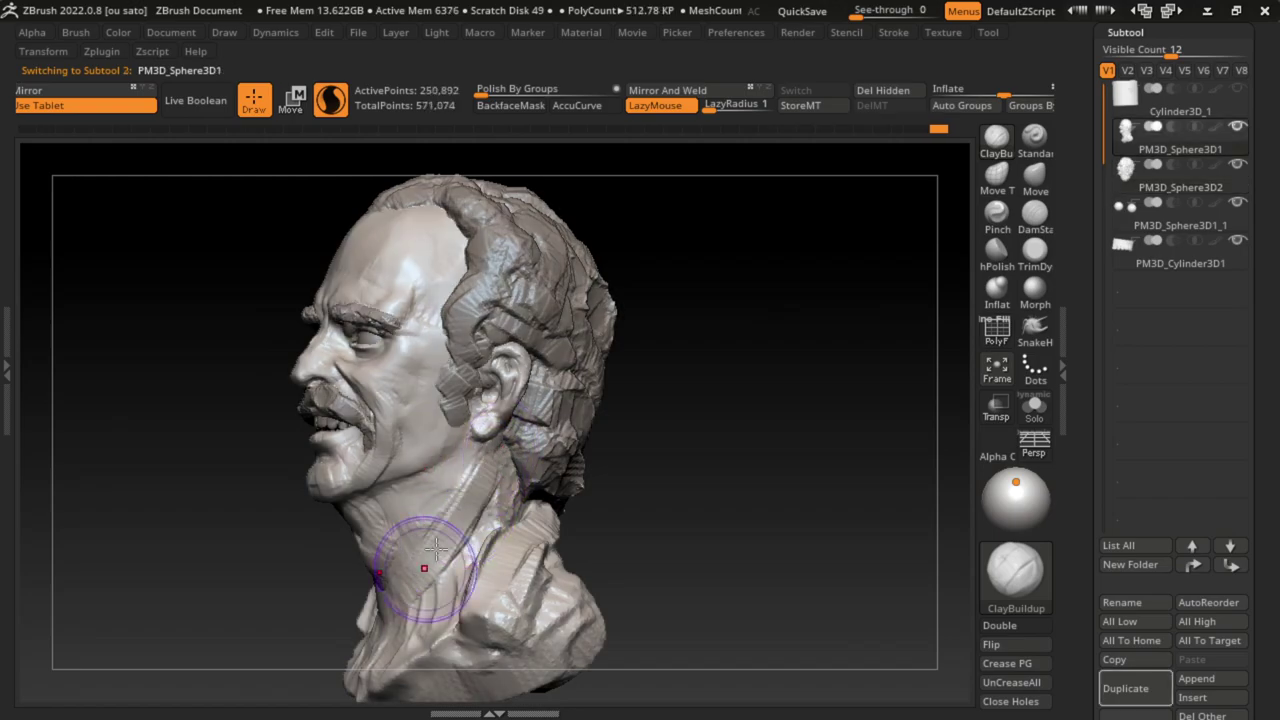
{"action": "left_click_drag", "start_coordinate": [646, 485], "coordinate": [400, 606]}
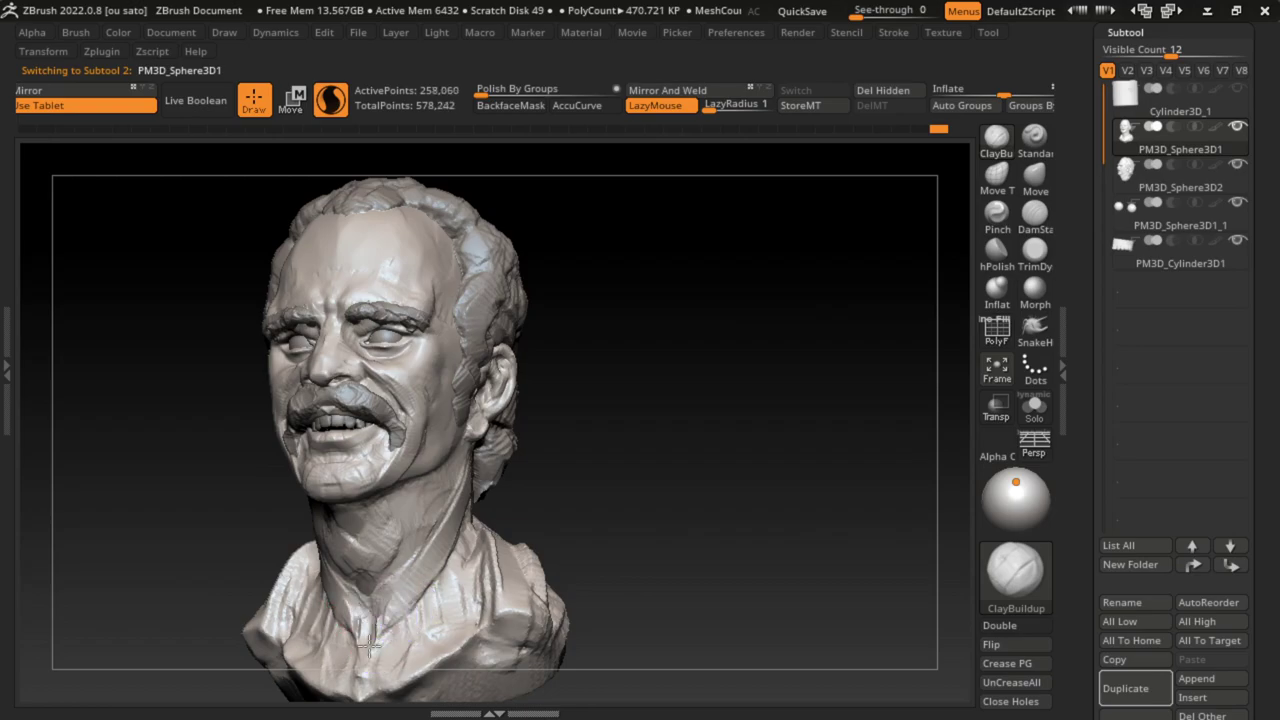
{"action": "mouse_move", "coordinate": [369, 647]}
{"action": "left_mouse_down"}
{"action": "mouse_move", "coordinate": [432, 606]}
{"action": "mouse_move", "coordinate": [435, 580]}
{"action": "mouse_move", "coordinate": [460, 620]}
{"action": "mouse_move", "coordinate": [310, 640]}
{"action": "left_mouse_up"}
{"action": "left_click_drag", "start_coordinate": [440, 610], "coordinate": [460, 620]}
{"action": "mouse_move", "coordinate": [560, 600]}
{"action": "left_mouse_down"}
{"action": "mouse_move", "coordinate": [642, 571]}
{"action": "mouse_move", "coordinate": [634, 586]}
{"action": "left_mouse_up"}
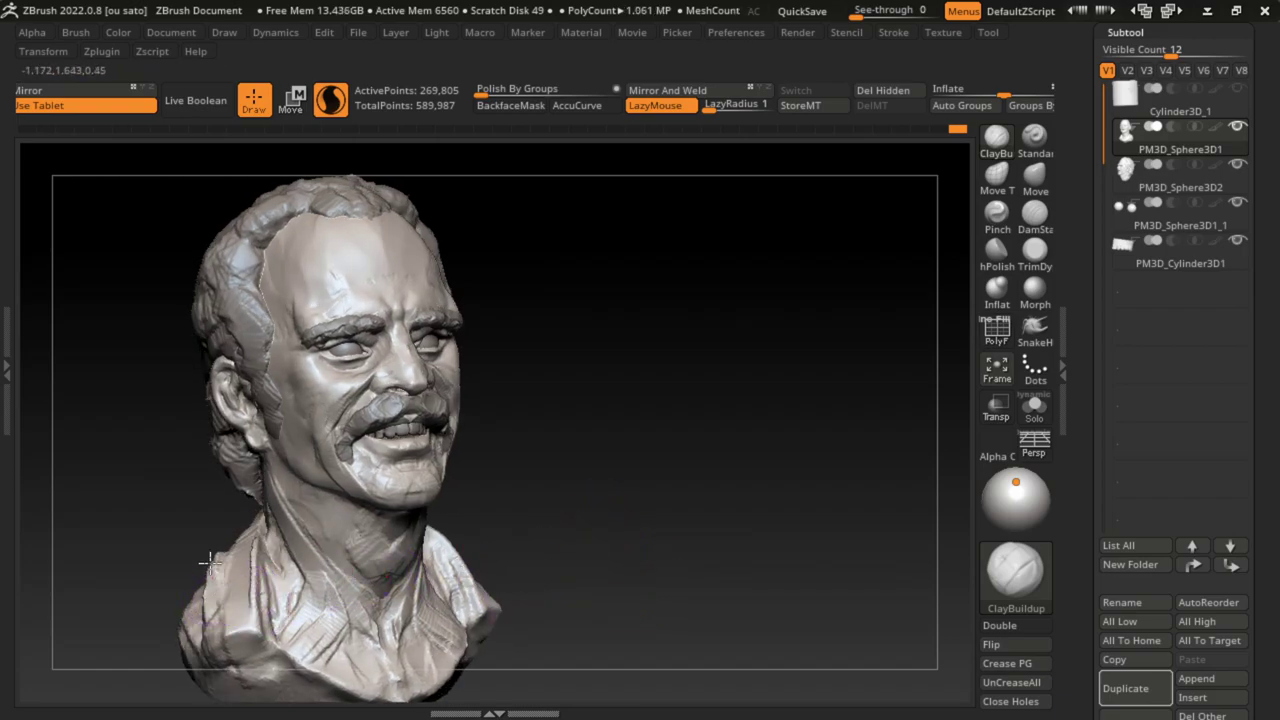
{"action": "mouse_move", "coordinate": [215, 562]}
{"action": "left_mouse_down"}
{"action": "mouse_move", "coordinate": [340, 560]}
{"action": "mouse_move", "coordinate": [257, 571]}
{"action": "left_mouse_up"}
Step: Flatten the chest, left shoulder, neck and upper chest with TrimDynamic
{"action": "left_click", "coordinate": [1035, 250]}
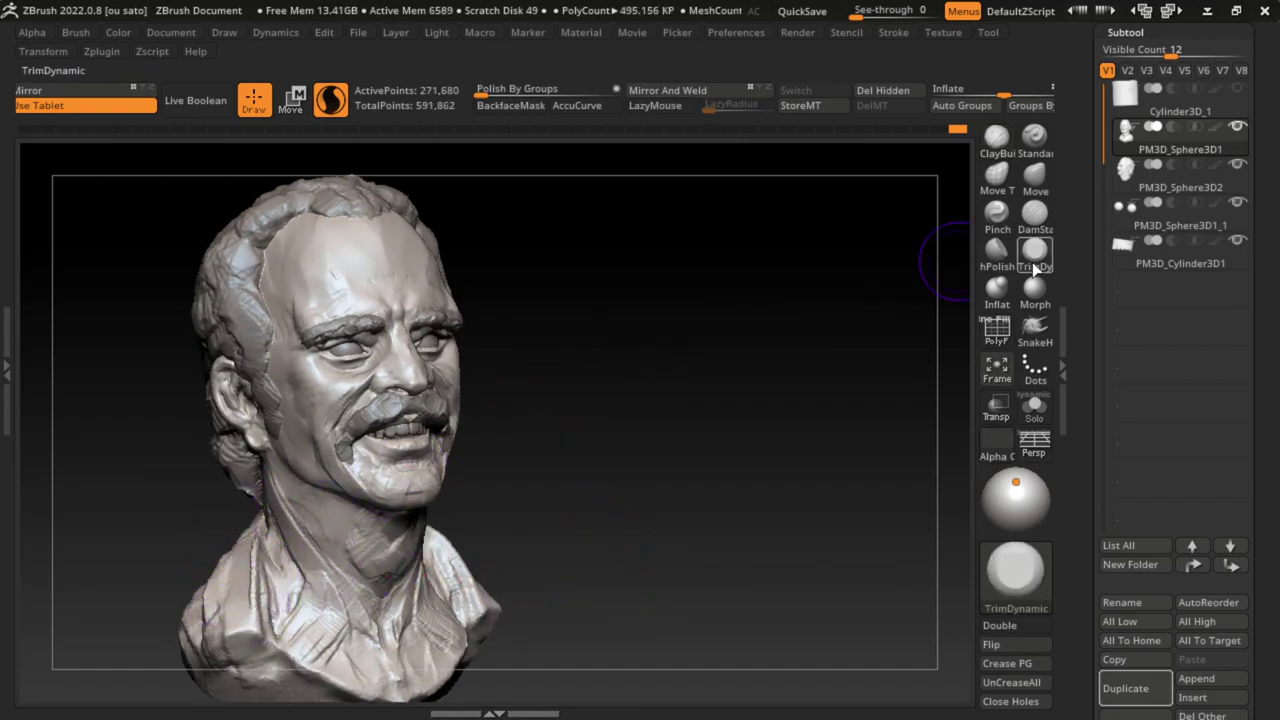
{"action": "mouse_move", "coordinate": [340, 555]}
{"action": "left_mouse_down"}
{"action": "mouse_move", "coordinate": [255, 605]}
{"action": "mouse_move", "coordinate": [252, 528]}
{"action": "left_mouse_up"}
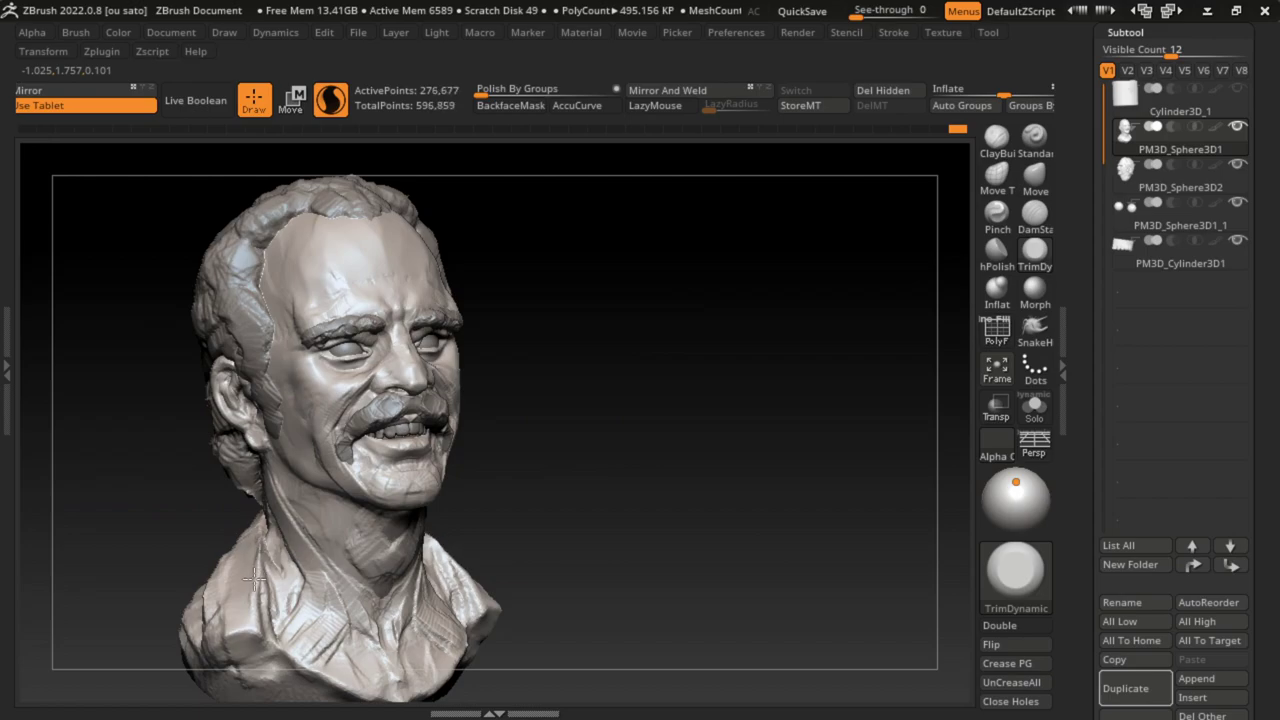
{"action": "right_click_drag", "start_coordinate": [314, 557], "coordinate": [360, 615]}
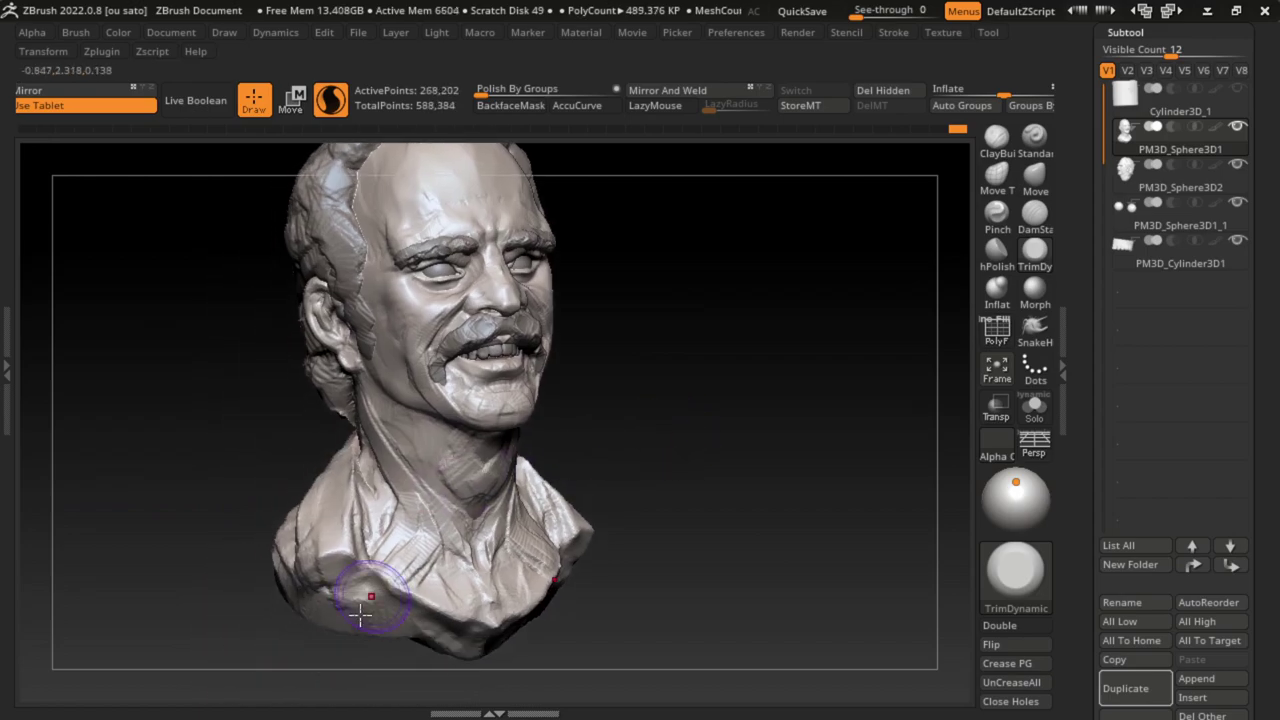
{"action": "left_click_drag", "start_coordinate": [318, 578], "coordinate": [316, 547]}
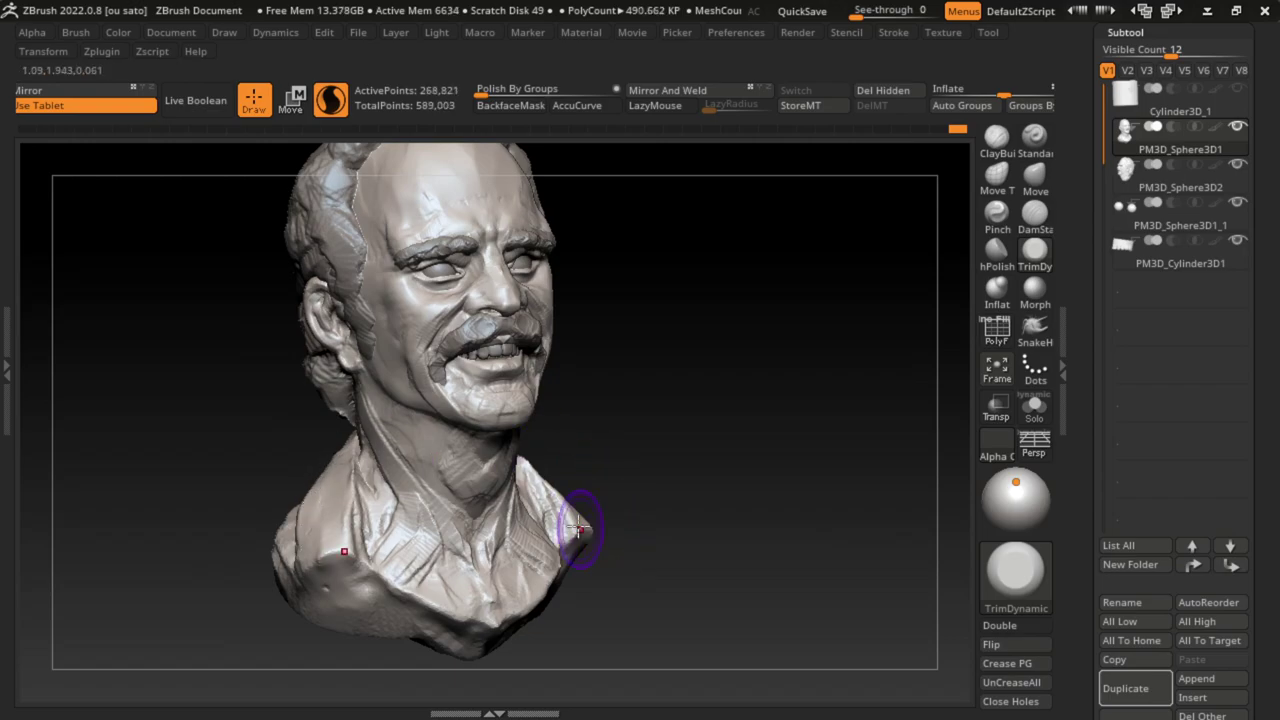
{"action": "mouse_move", "coordinate": [541, 488]}
{"action": "left_mouse_down"}
{"action": "mouse_move", "coordinate": [500, 543]}
{"action": "mouse_move", "coordinate": [557, 549]}
{"action": "mouse_move", "coordinate": [462, 492]}
{"action": "left_mouse_up"}
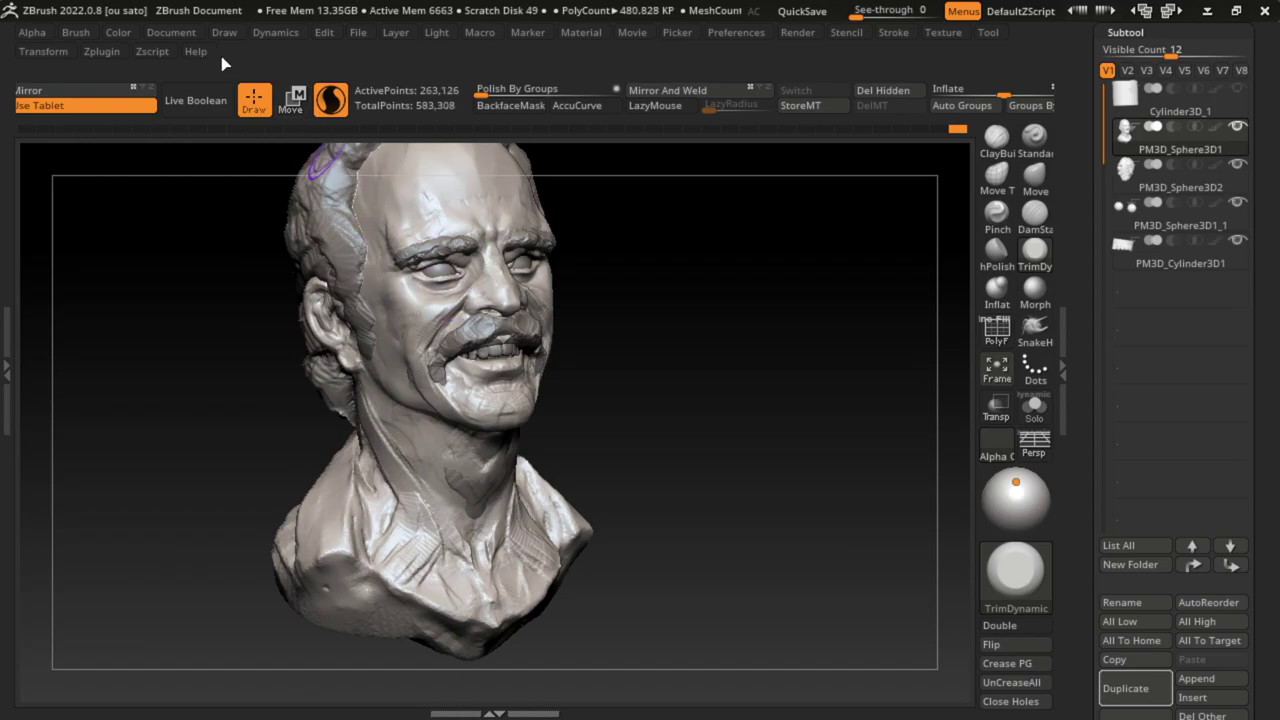
{"action": "left_click", "coordinate": [171, 32]}
{"action": "right_click_drag", "start_coordinate": [360, 623], "coordinate": [677, 543]}
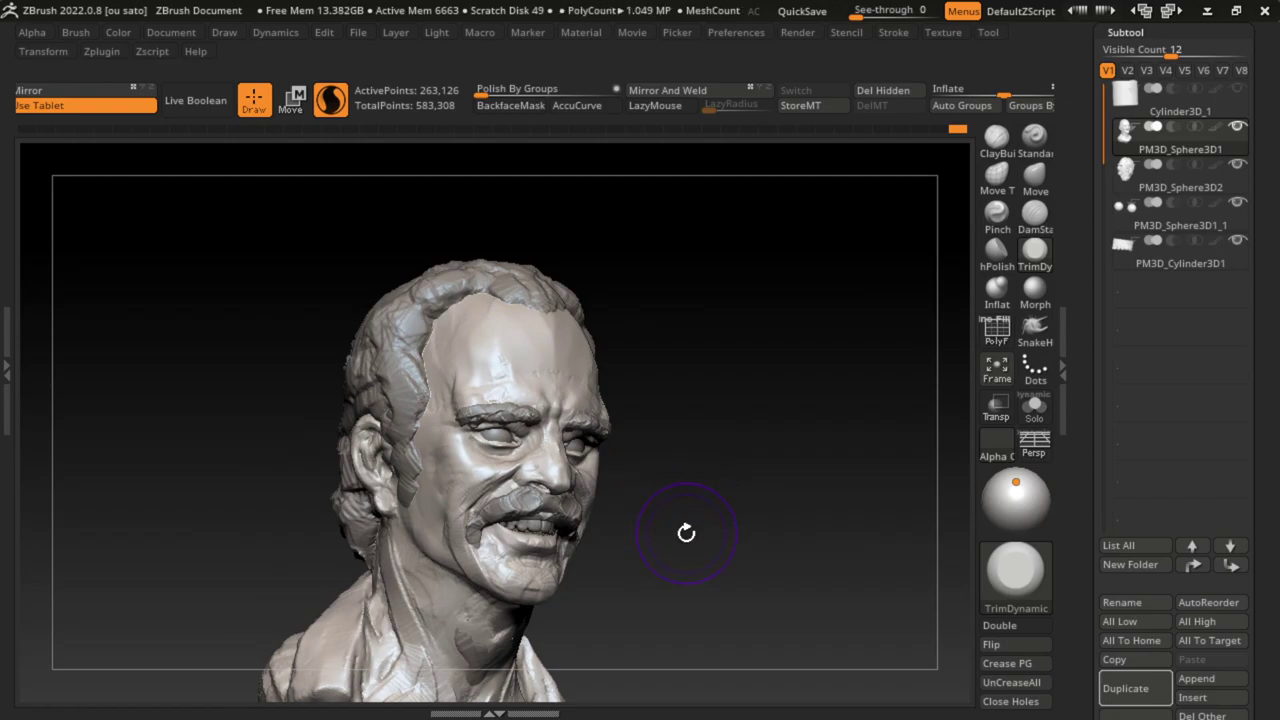
{"action": "left_click", "coordinate": [165, 32]}
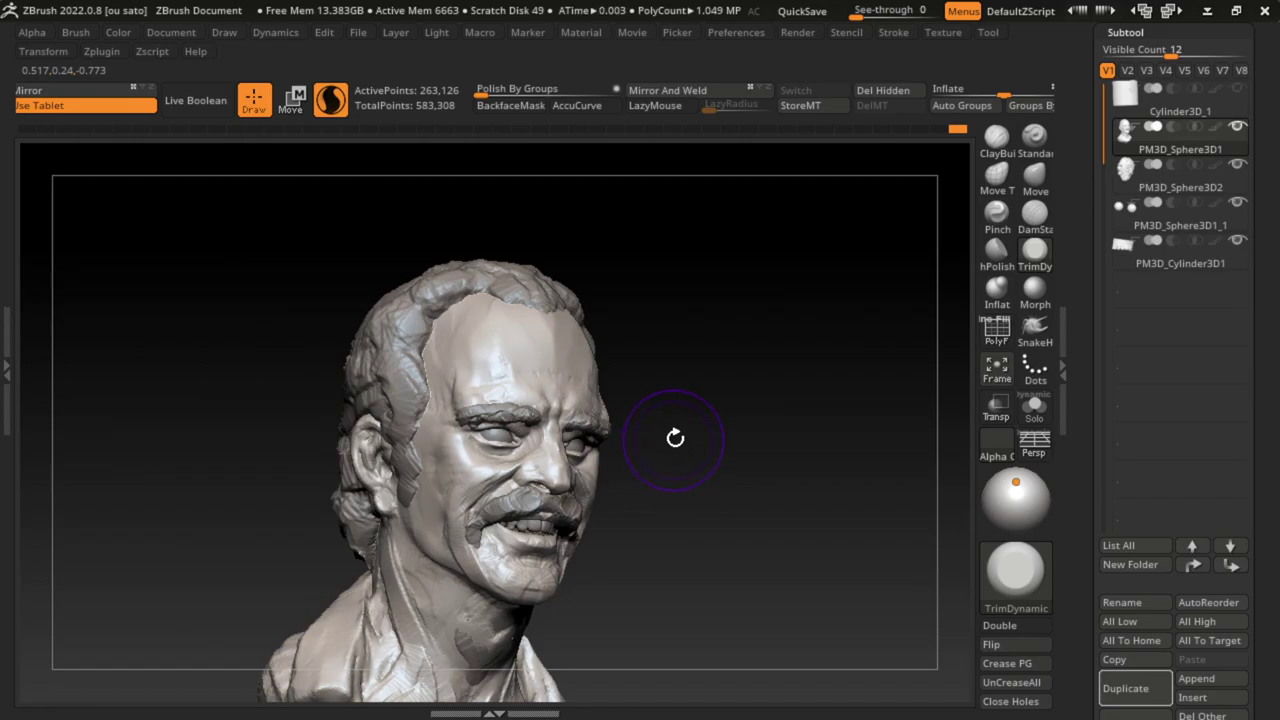
Step: Select the PM3D_Sphere3D2 hair subtool and build up clay on the upper and side hair
{"action": "left_click_drag", "start_coordinate": [680, 388], "coordinate": [545, 300]}
{"action": "left_click", "coordinate": [400, 355], "text": "alt"}
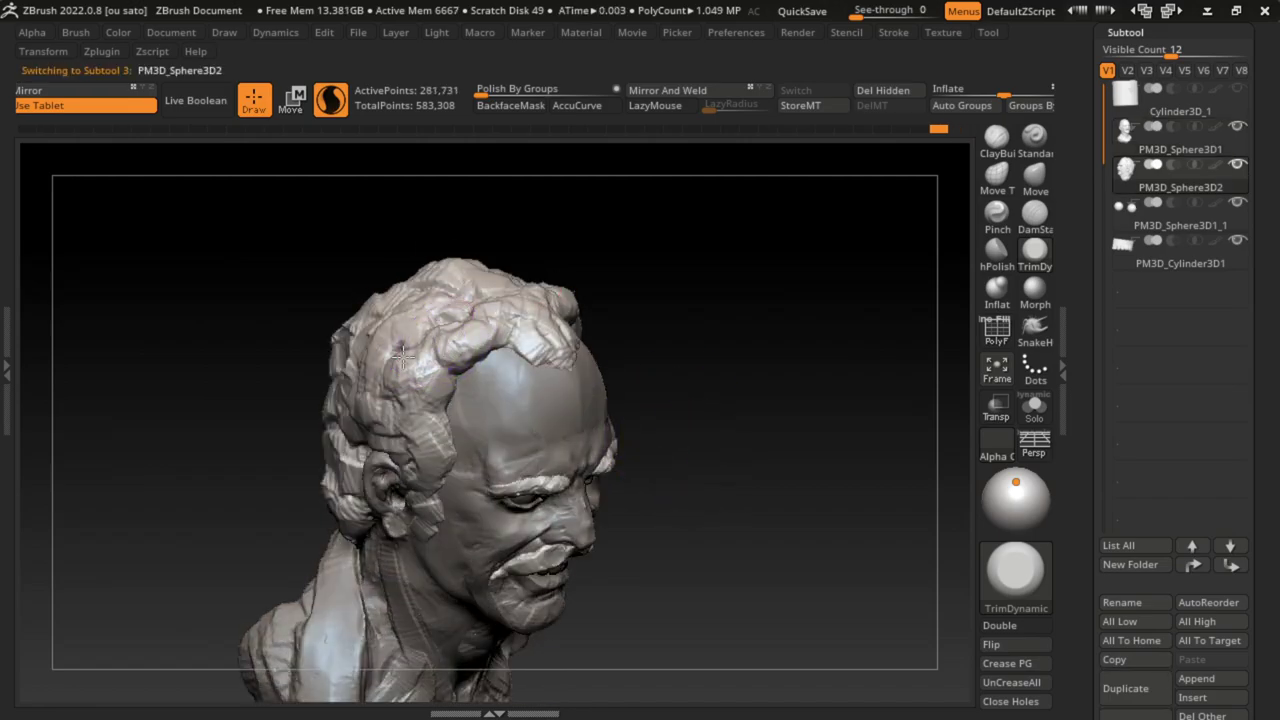
{"action": "key", "text": "b"}
{"action": "key", "text": "c"}
{"action": "key", "text": "b"}
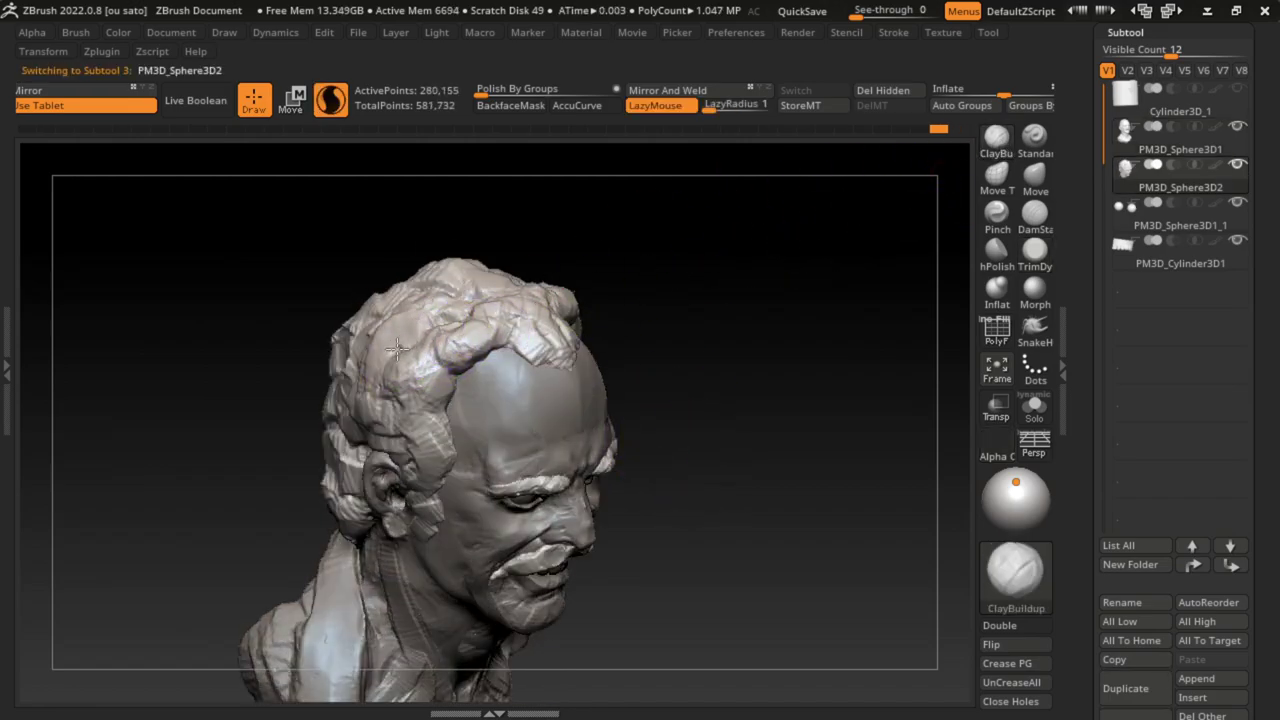
{"action": "mouse_move", "coordinate": [457, 314]}
{"action": "left_mouse_down"}
{"action": "mouse_move", "coordinate": [380, 320]}
{"action": "mouse_move", "coordinate": [371, 329]}
{"action": "mouse_move", "coordinate": [428, 314]}
{"action": "mouse_move", "coordinate": [376, 362]}
{"action": "left_mouse_up"}
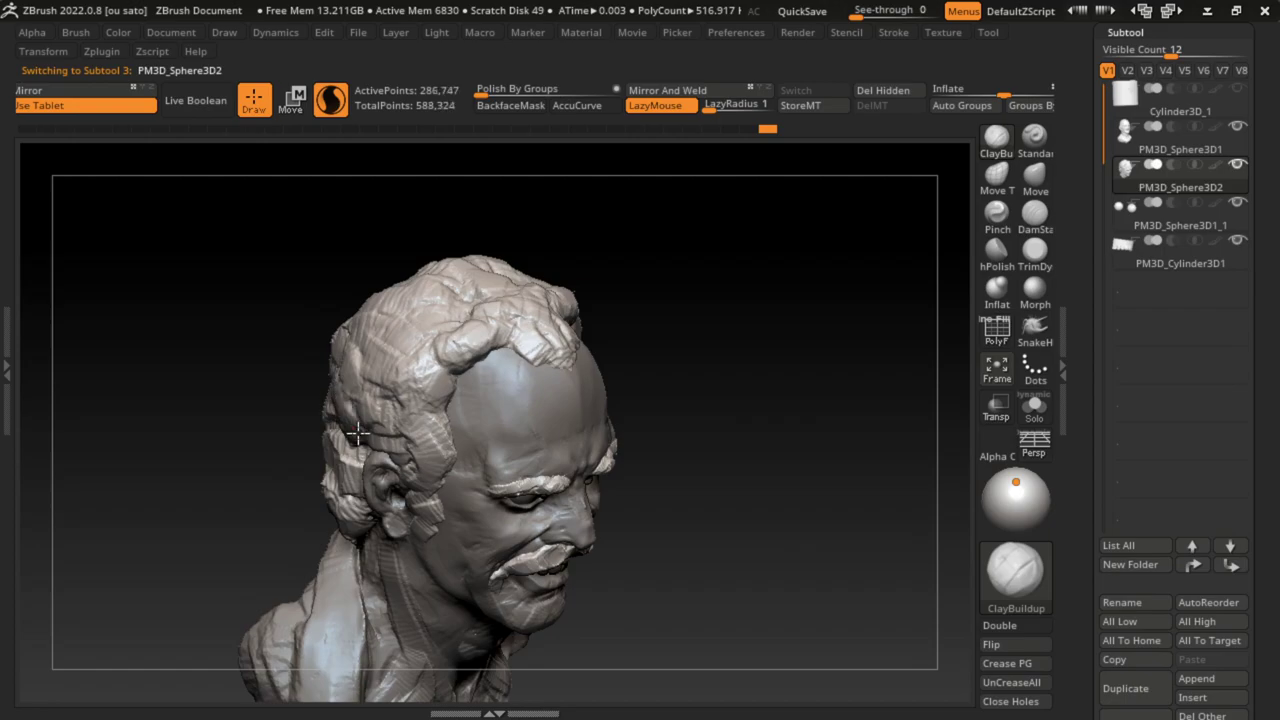
{"action": "left_click_drag", "start_coordinate": [357, 432], "coordinate": [368, 433]}
{"action": "left_click", "coordinate": [173, 35]}
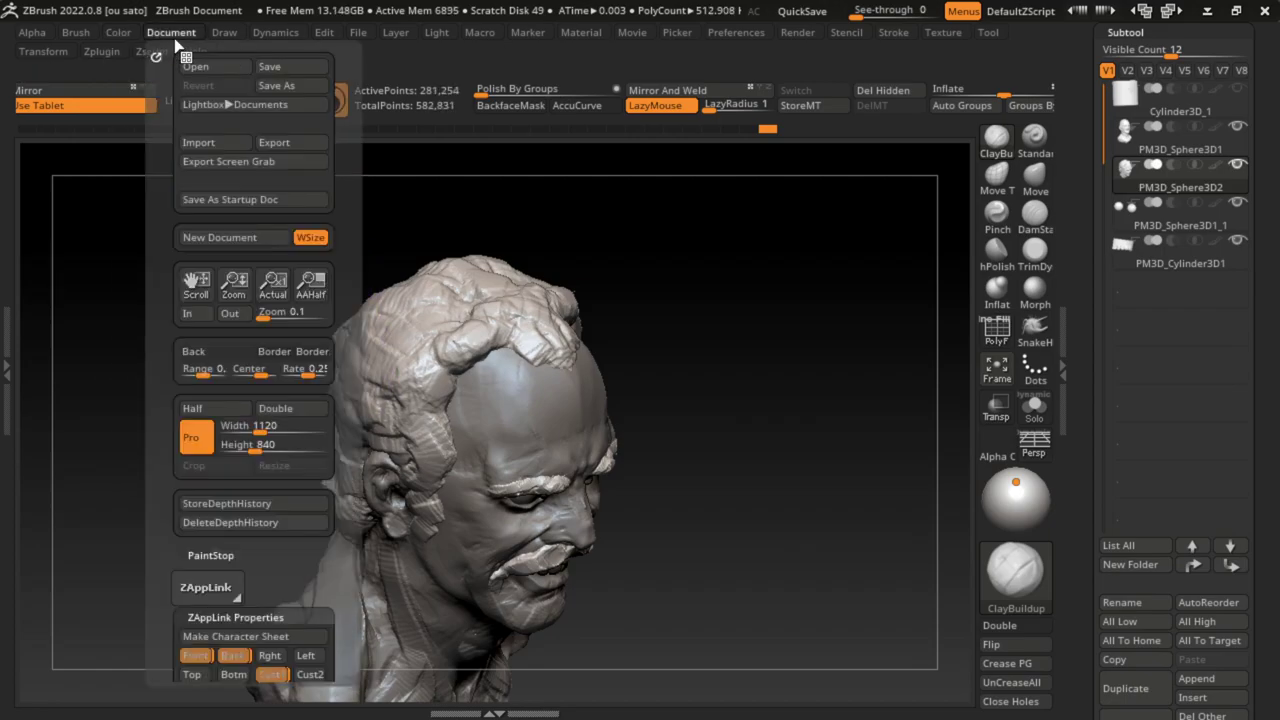
{"action": "left_click", "coordinate": [199, 513]}
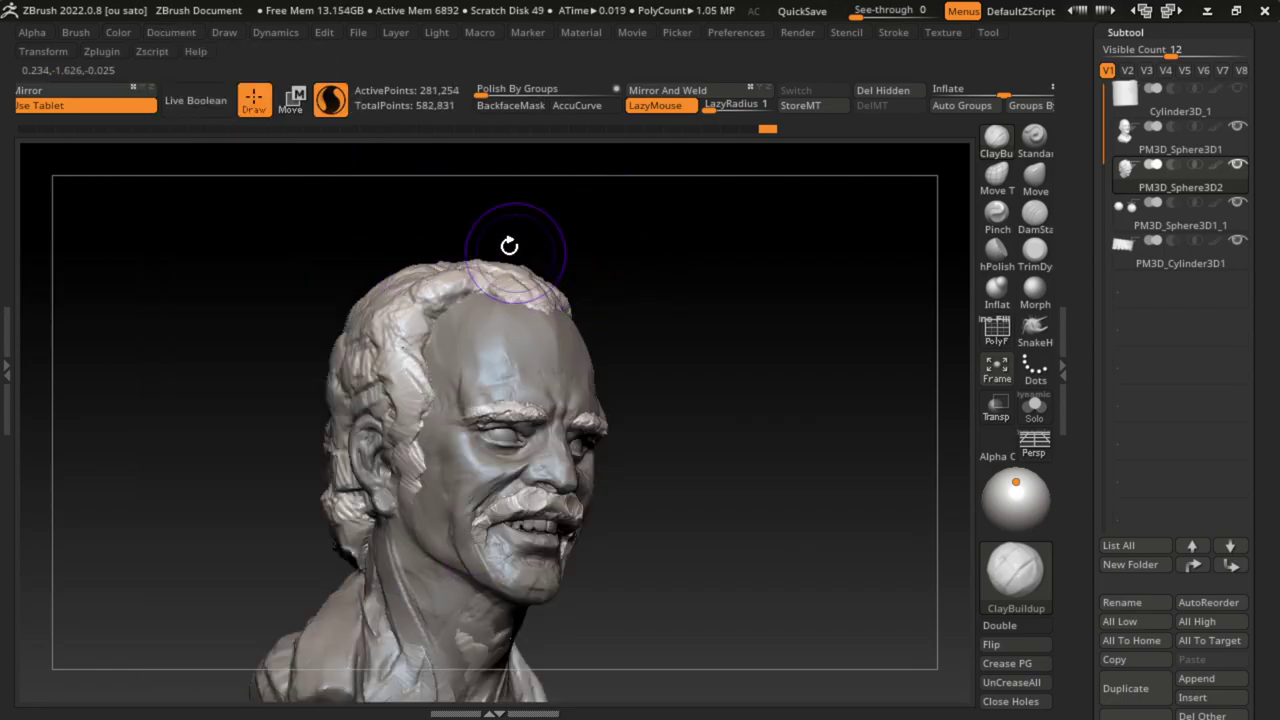
Step: Re-sculpt the hair across the crown and top of the head with ClayBuildup
{"action": "mouse_move", "coordinate": [509, 246]}
{"action": "left_mouse_down"}
{"action": "mouse_move", "coordinate": [447, 231]}
{"action": "mouse_move", "coordinate": [472, 242]}
{"action": "left_mouse_up"}
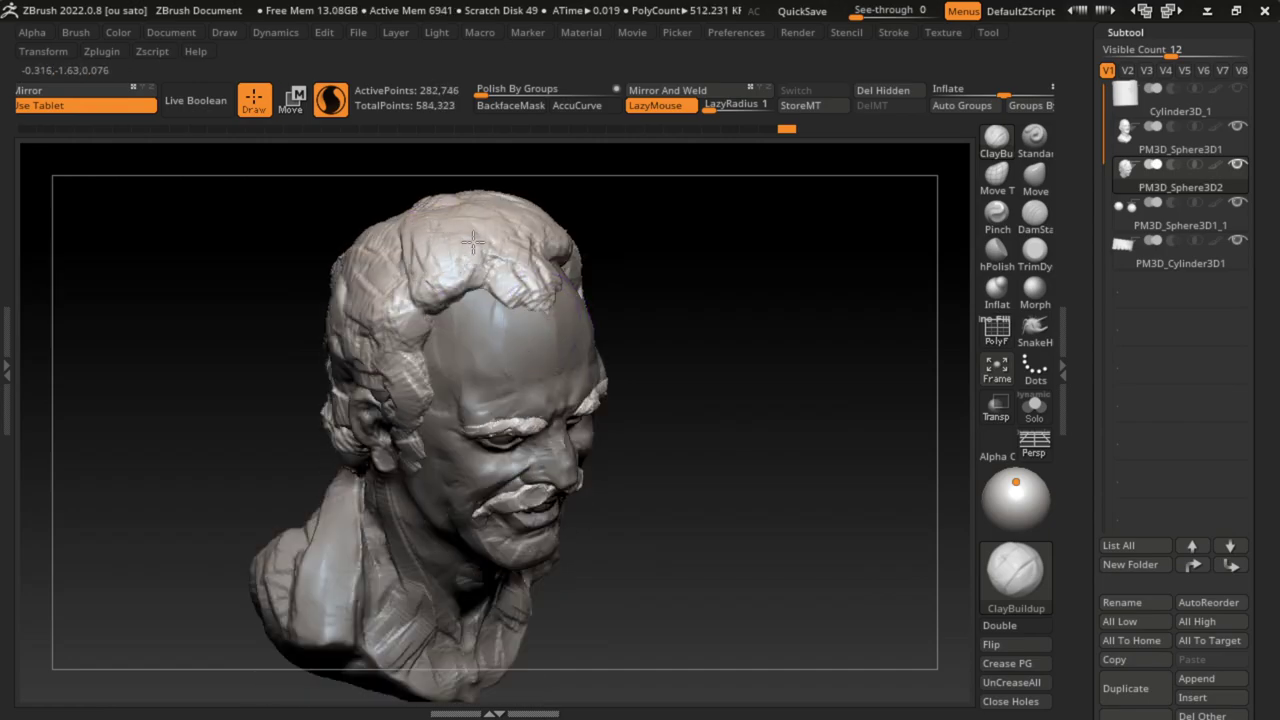
{"action": "left_click", "coordinate": [171, 32]}
{"action": "left_click", "coordinate": [194, 660]}
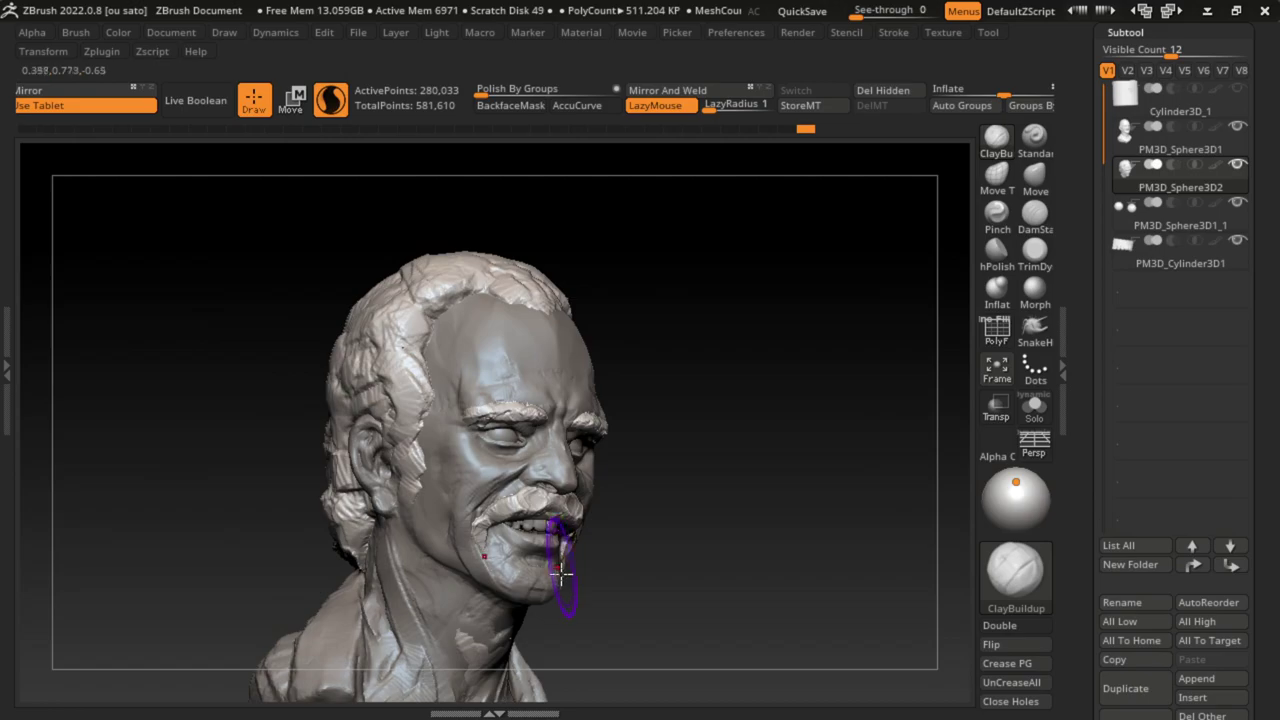
{"action": "mouse_move", "coordinate": [500, 323]}
{"action": "left_mouse_down"}
{"action": "mouse_move", "coordinate": [455, 285]}
{"action": "mouse_move", "coordinate": [486, 300]}
{"action": "mouse_move", "coordinate": [495, 345]}
{"action": "mouse_move", "coordinate": [458, 278]}
{"action": "mouse_move", "coordinate": [552, 265]}
{"action": "mouse_move", "coordinate": [531, 266]}
{"action": "mouse_move", "coordinate": [523, 286]}
{"action": "mouse_move", "coordinate": [483, 260]}
{"action": "mouse_move", "coordinate": [425, 295]}
{"action": "mouse_move", "coordinate": [410, 280]}
{"action": "mouse_move", "coordinate": [337, 303]}
{"action": "left_mouse_up"}
{"action": "mouse_move", "coordinate": [400, 270]}
{"action": "left_mouse_down"}
{"action": "mouse_move", "coordinate": [350, 303]}
{"action": "mouse_move", "coordinate": [385, 345]}
{"action": "left_mouse_up"}
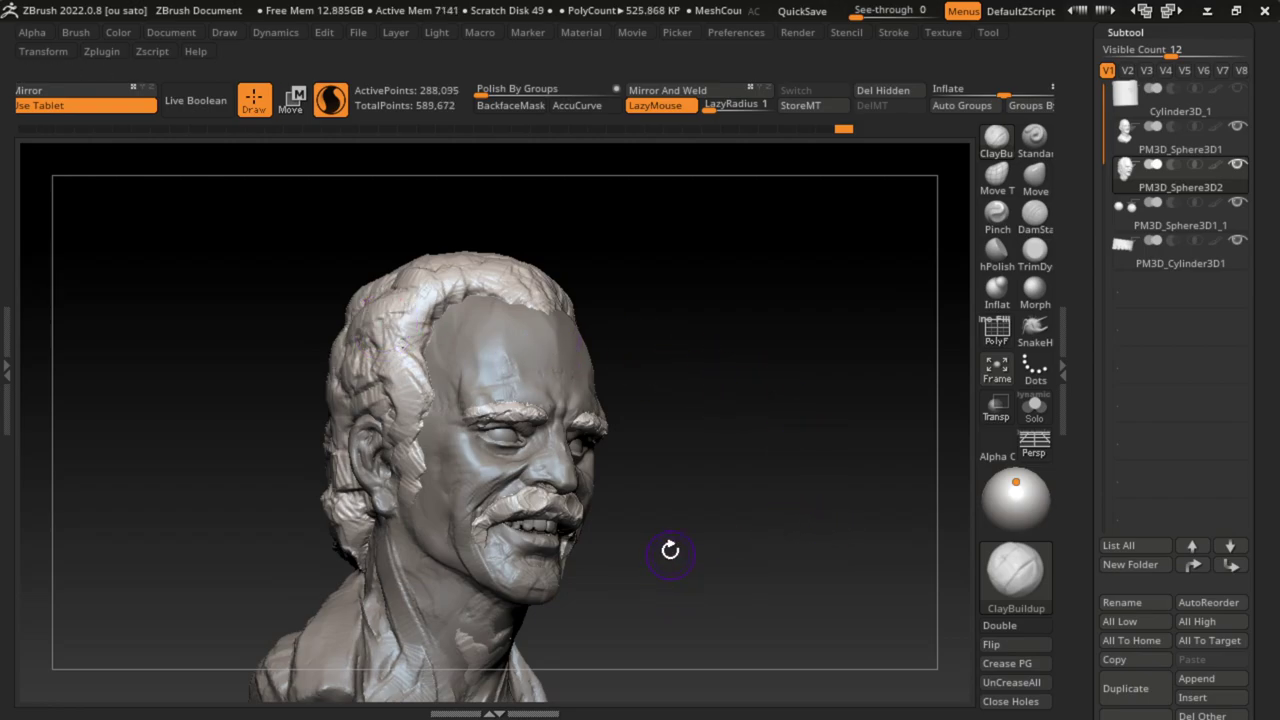
{"action": "mouse_move", "coordinate": [666, 543]}
{"action": "left_mouse_down", "text": "alt"}
{"action": "mouse_move", "coordinate": [729, 609]}
{"action": "mouse_move", "coordinate": [720, 434]}
{"action": "mouse_move", "coordinate": [686, 459]}
{"action": "left_mouse_up", "text": "alt"}
{"action": "key", "text": "s"}
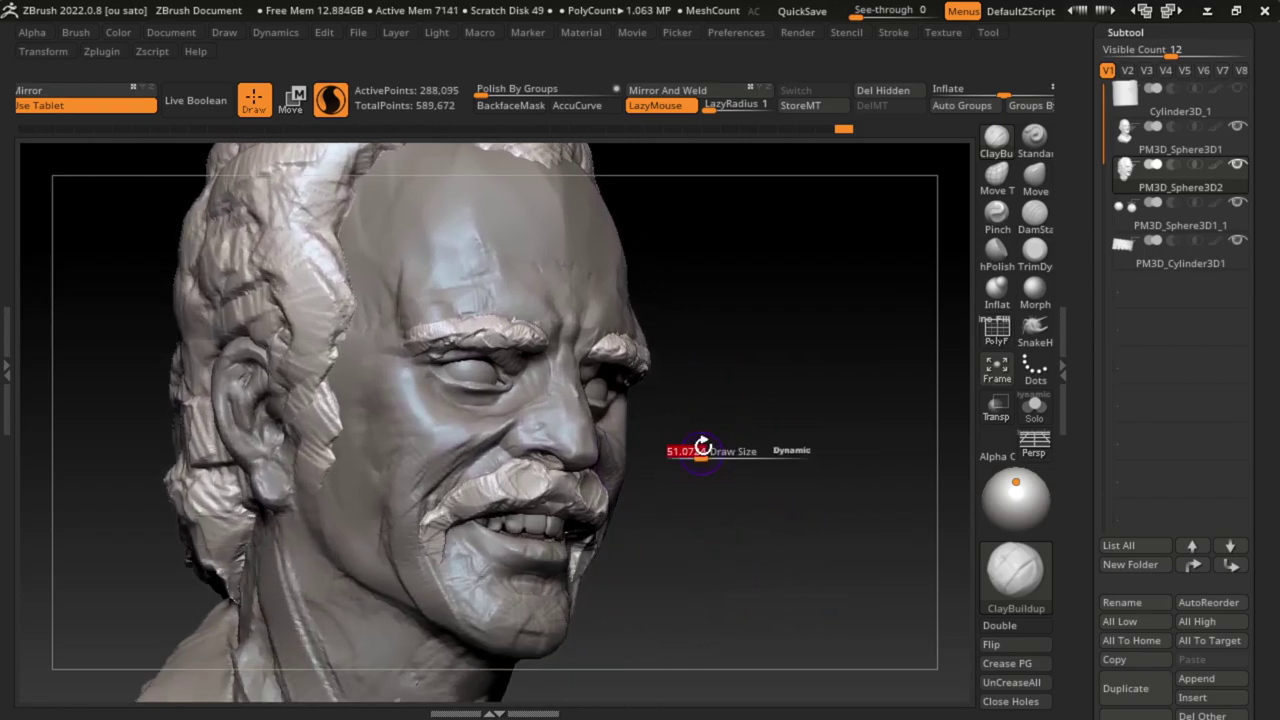
{"action": "left_click", "coordinate": [590, 452], "text": "alt"}
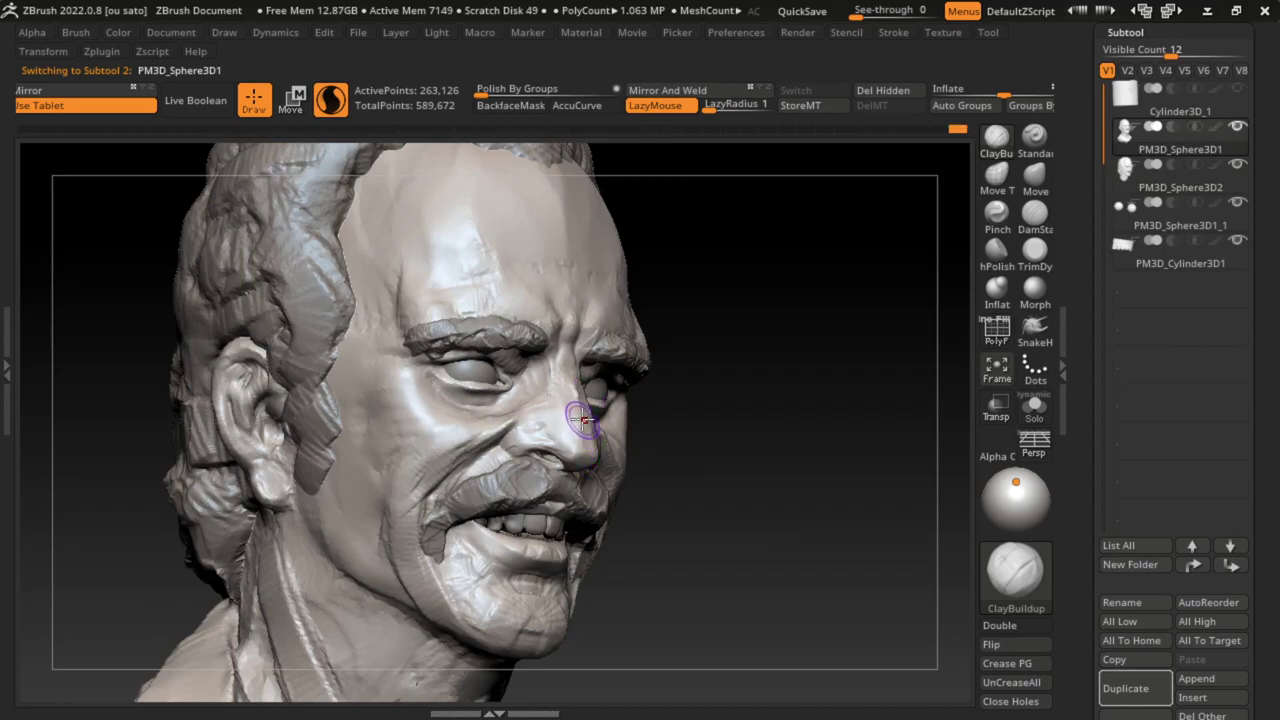
Step: Compare the face in a straight front view and a snapped three-quarter view
{"action": "left_click", "coordinate": [478, 375], "text": "alt"}
{"action": "key", "text": "s"}
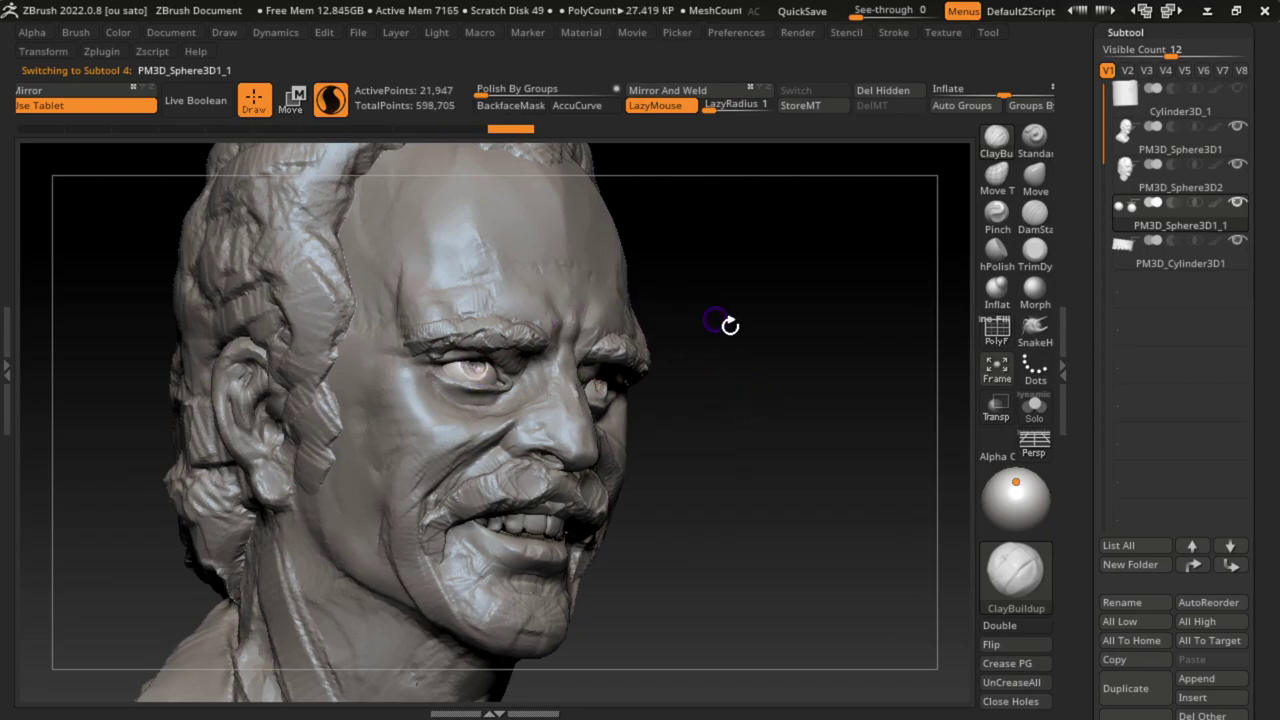
{"action": "left_click_drag", "start_coordinate": [734, 376], "coordinate": [771, 363]}
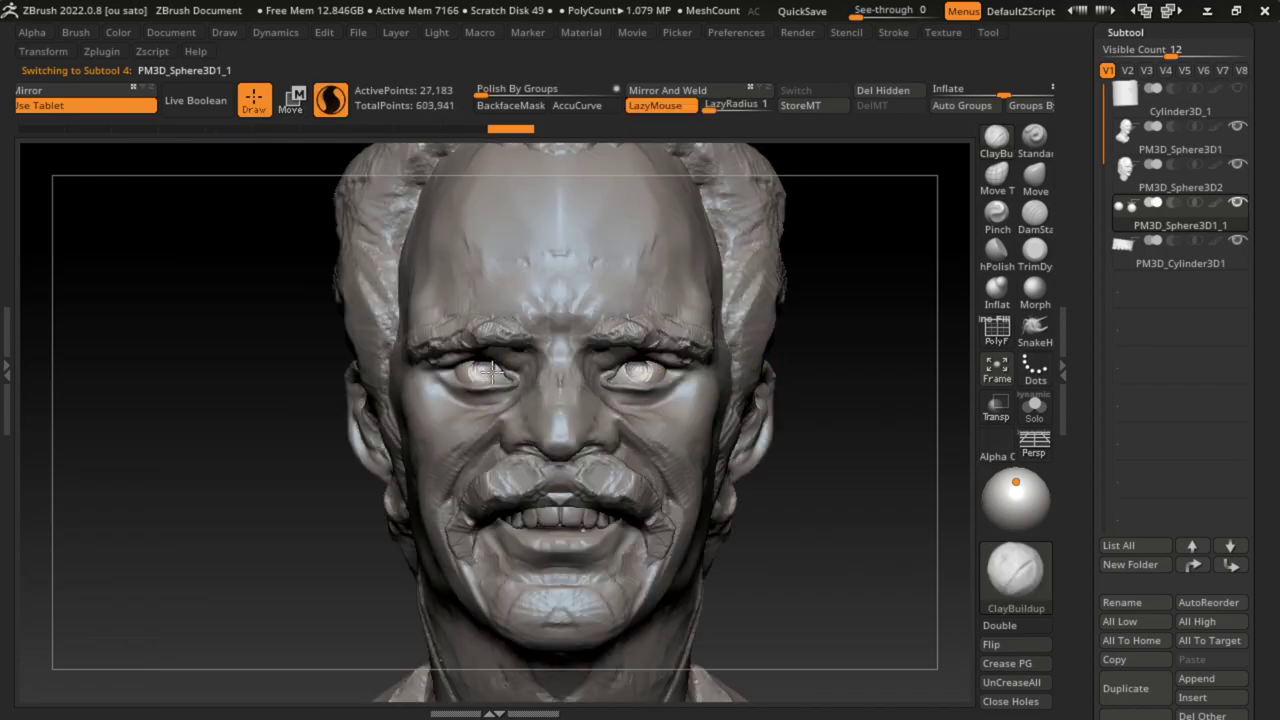
{"action": "left_click", "coordinate": [172, 33]}
{"action": "left_click", "coordinate": [278, 676]}
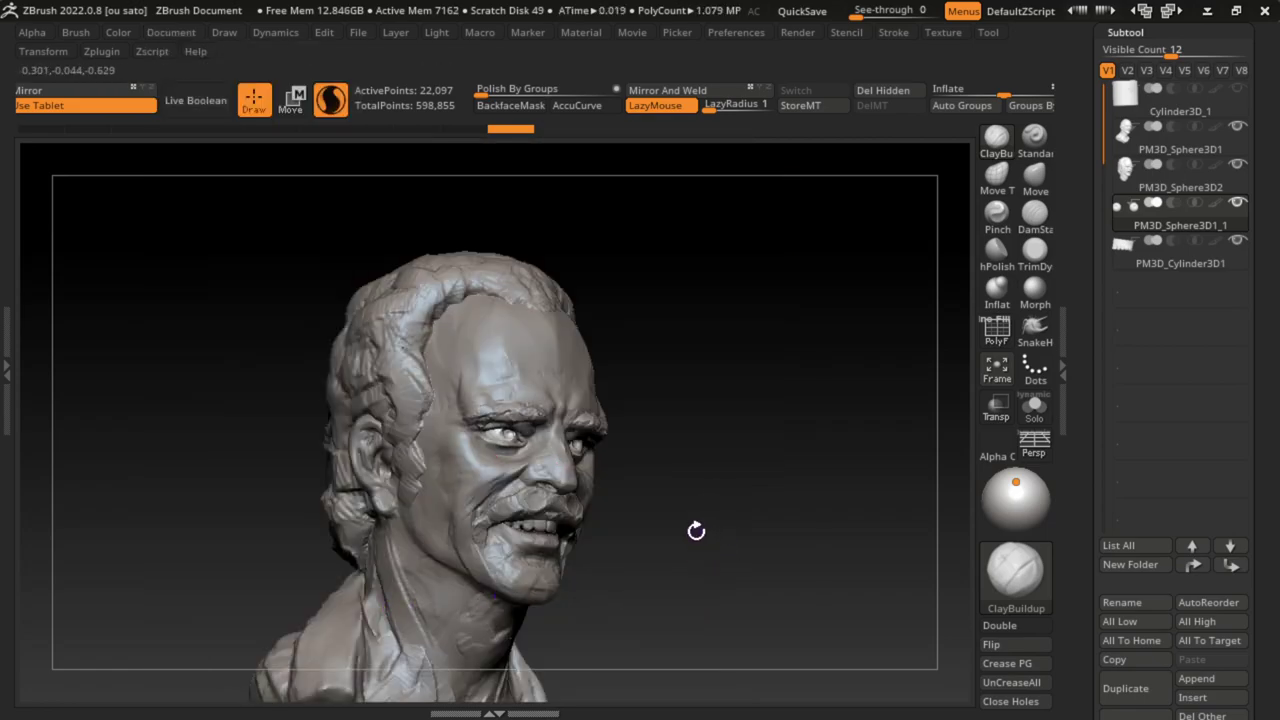
Step: Lightly smooth around the eyes, return to three-quarter view, and select PM3D_Sphere3D1
{"action": "mouse_move", "coordinate": [695, 538]}
{"action": "left_mouse_down", "text": "shift"}
{"action": "mouse_move", "coordinate": [714, 523]}
{"action": "mouse_move", "coordinate": [809, 569]}
{"action": "left_mouse_up", "text": "shift"}
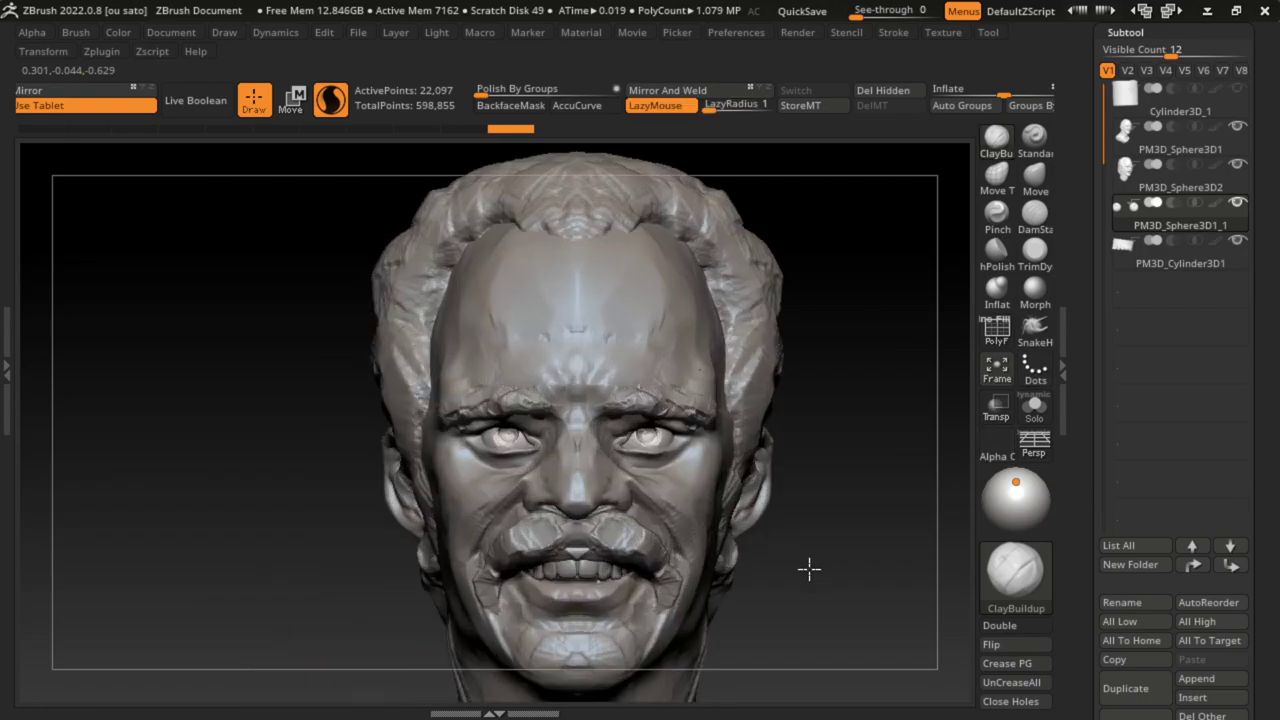
{"action": "left_click_drag", "start_coordinate": [505, 432], "coordinate": [505, 438]}
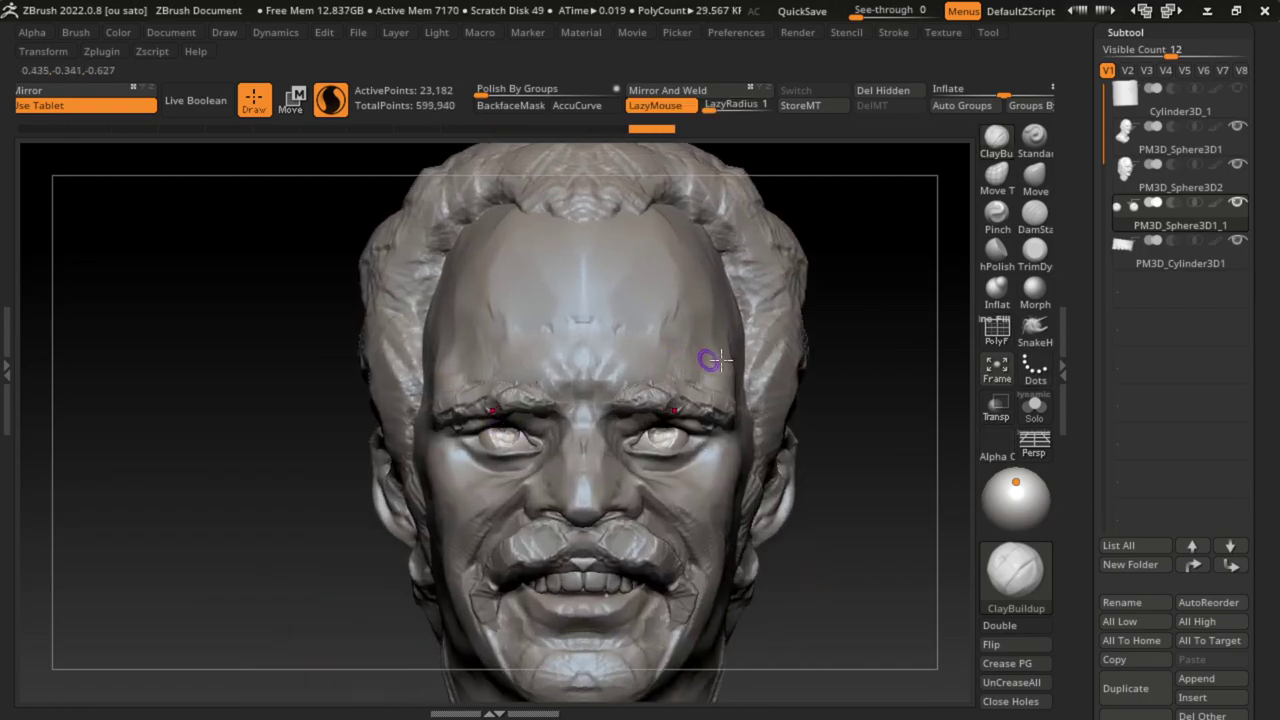
{"action": "left_click", "coordinate": [190, 32]}
{"action": "left_click", "coordinate": [269, 674]}
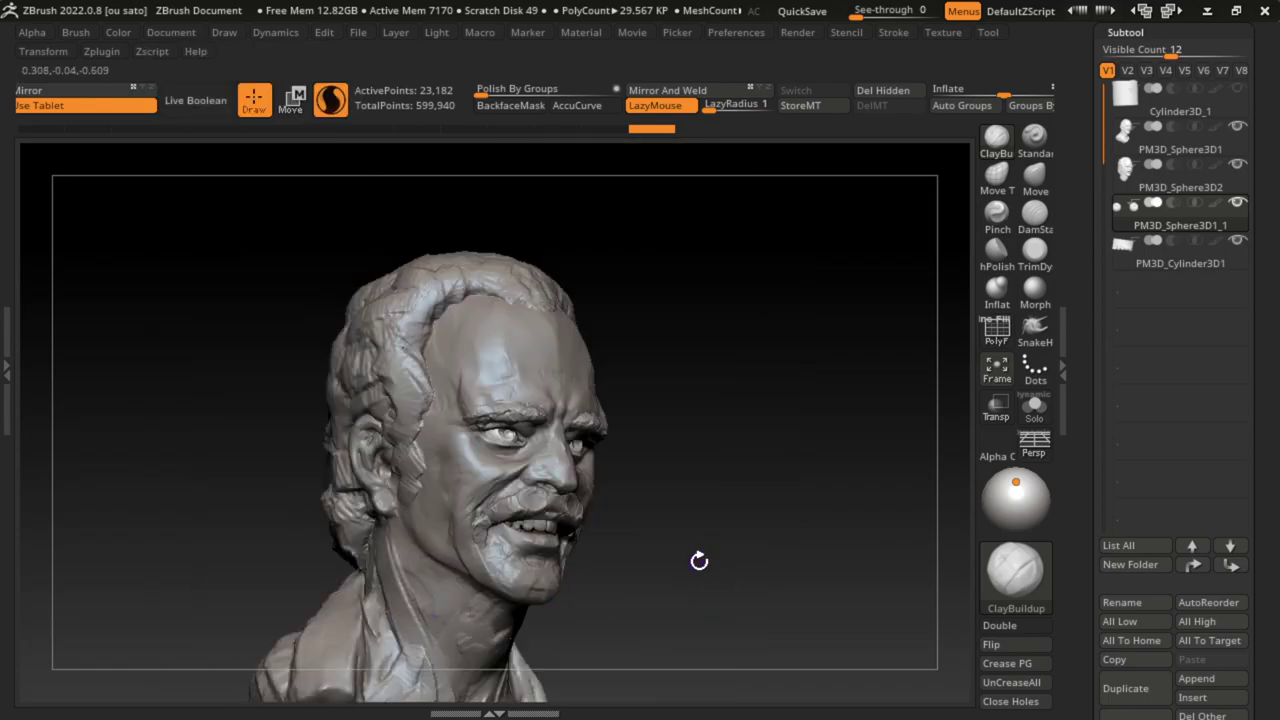
{"action": "left_click", "coordinate": [565, 428], "text": "alt"}
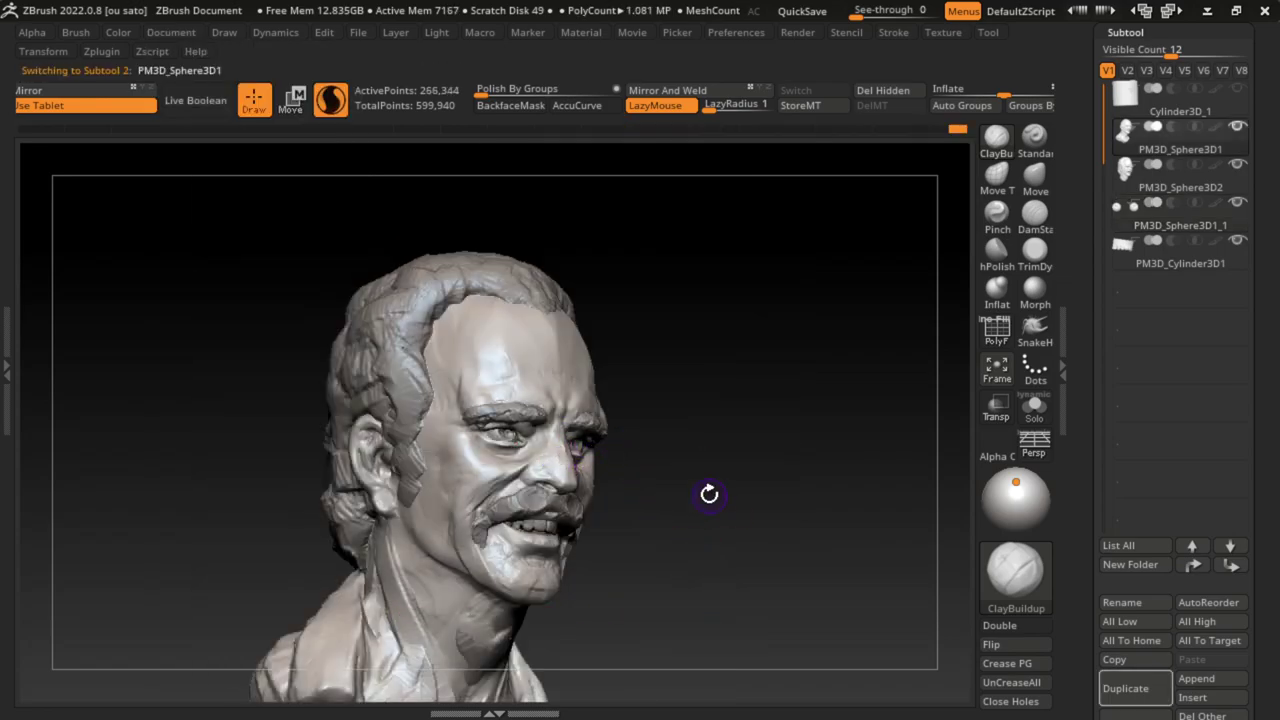
Step: Carve an upper-lip crease with DamStandard, then build up and smooth clay under the nose
{"action": "left_click_drag", "start_coordinate": [709, 494], "coordinate": [766, 520], "text": "alt"}
{"action": "key", "text": "s"}
{"action": "left_click", "coordinate": [1033, 215]}
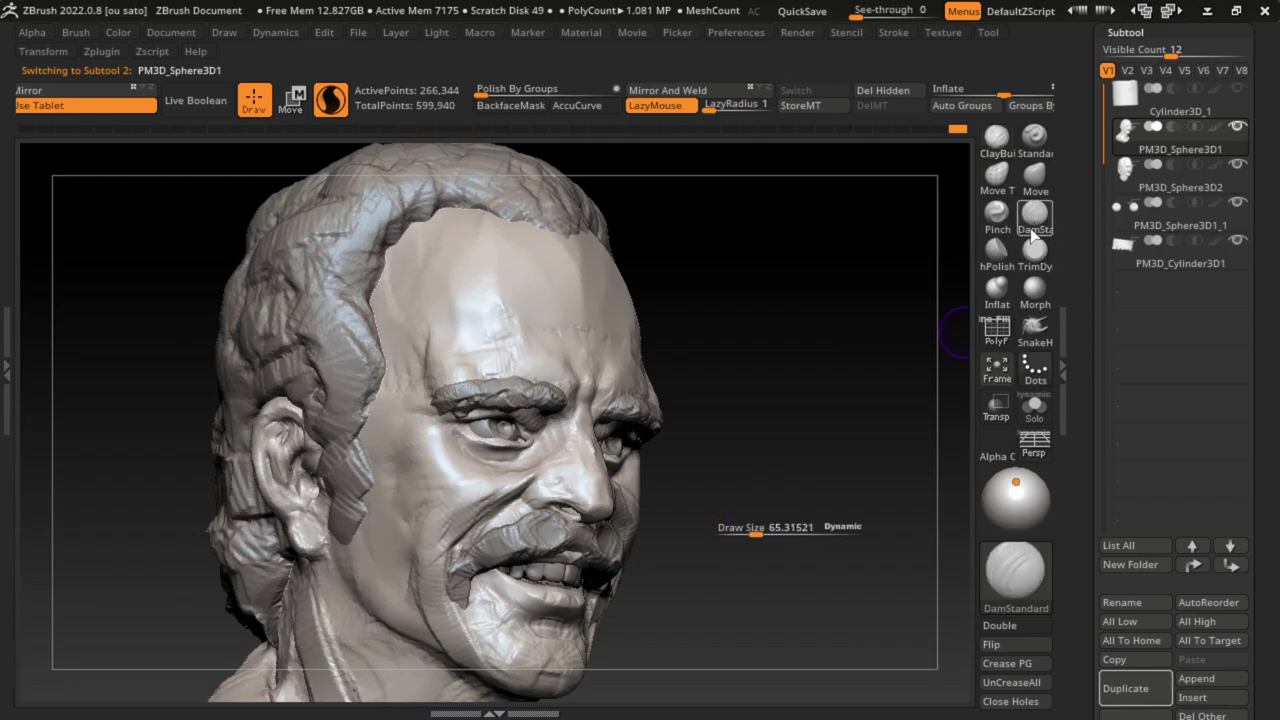
{"action": "mouse_move", "coordinate": [586, 521]}
{"action": "left_mouse_down"}
{"action": "mouse_move", "coordinate": [514, 520]}
{"action": "mouse_move", "coordinate": [590, 522]}
{"action": "left_mouse_up"}
{"action": "left_click", "coordinate": [996, 138]}
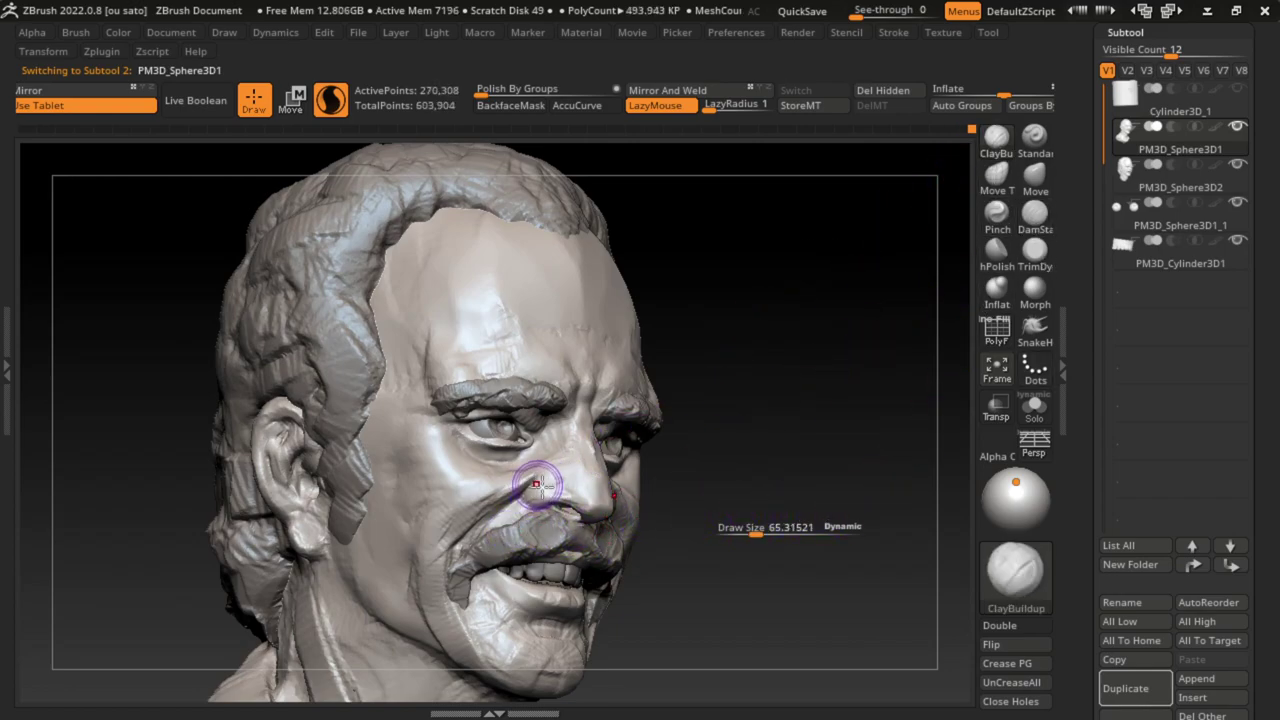
{"action": "key", "text": "s"}
{"action": "key", "text": "space"}
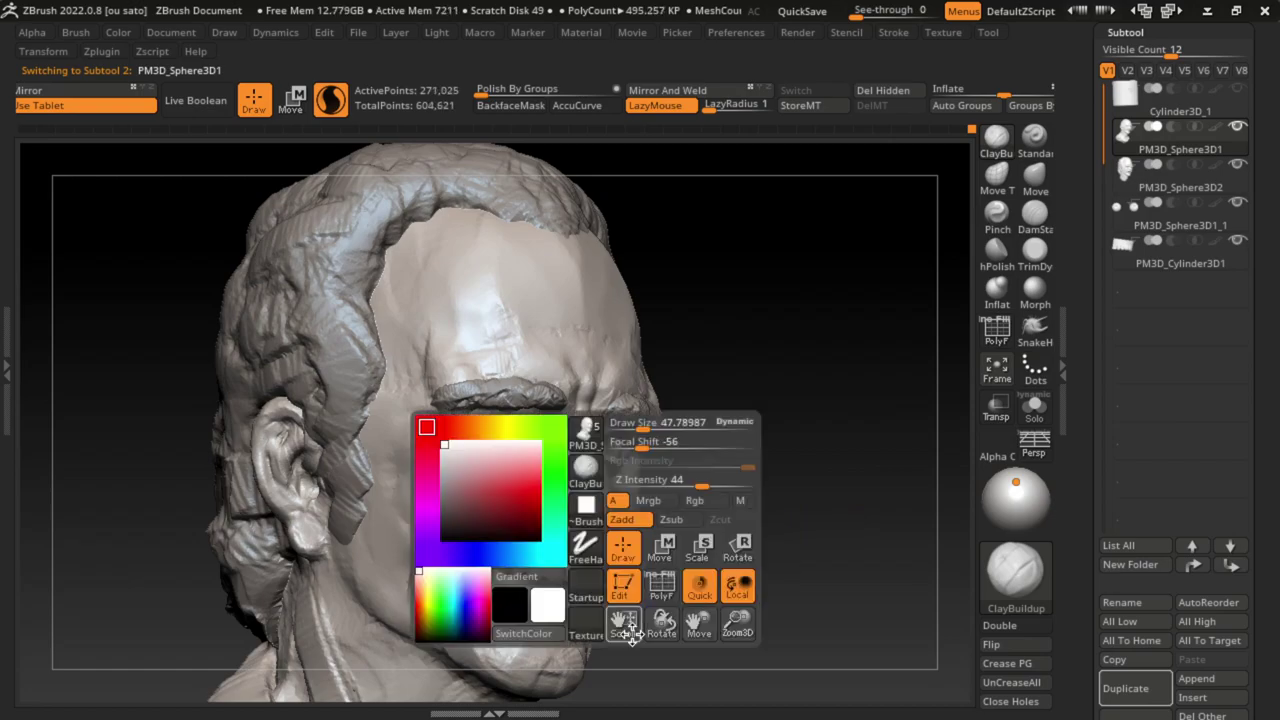
{"action": "left_click", "coordinate": [533, 505]}
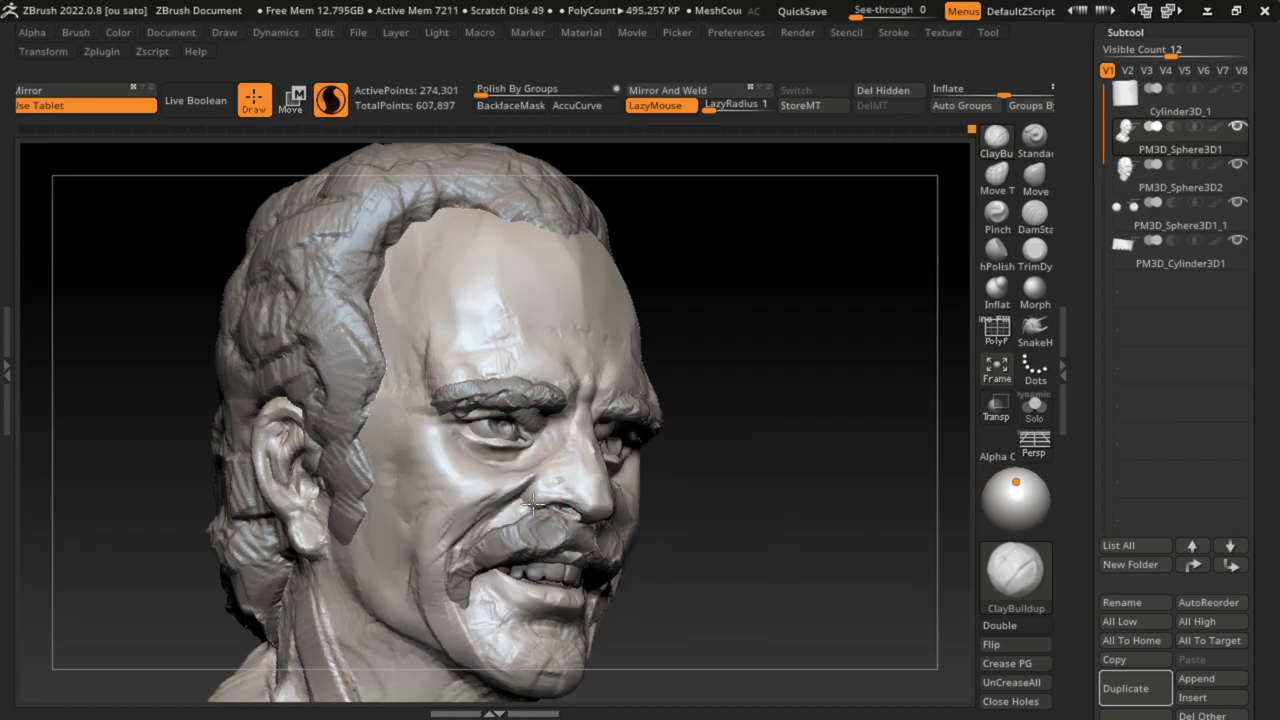
{"action": "left_click_drag", "start_coordinate": [543, 503], "coordinate": [525, 515], "text": "shift"}
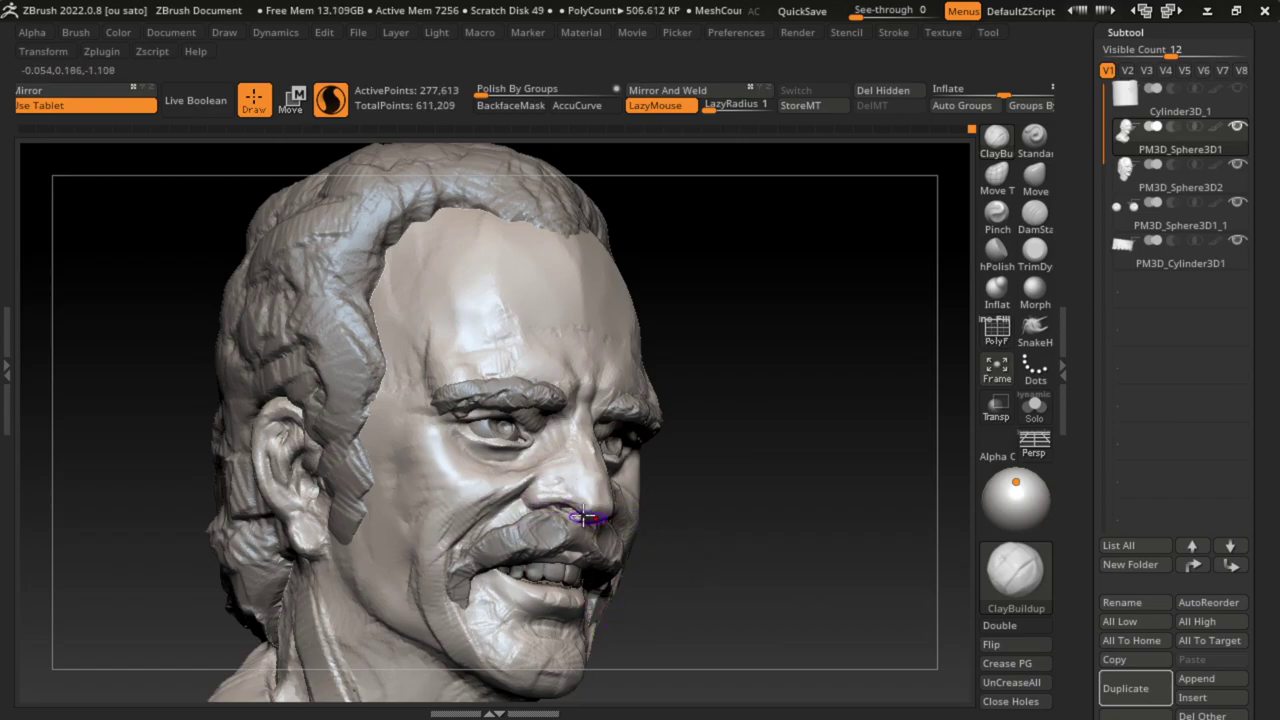
{"action": "left_click_drag", "start_coordinate": [583, 510], "coordinate": [687, 477], "text": "shift"}
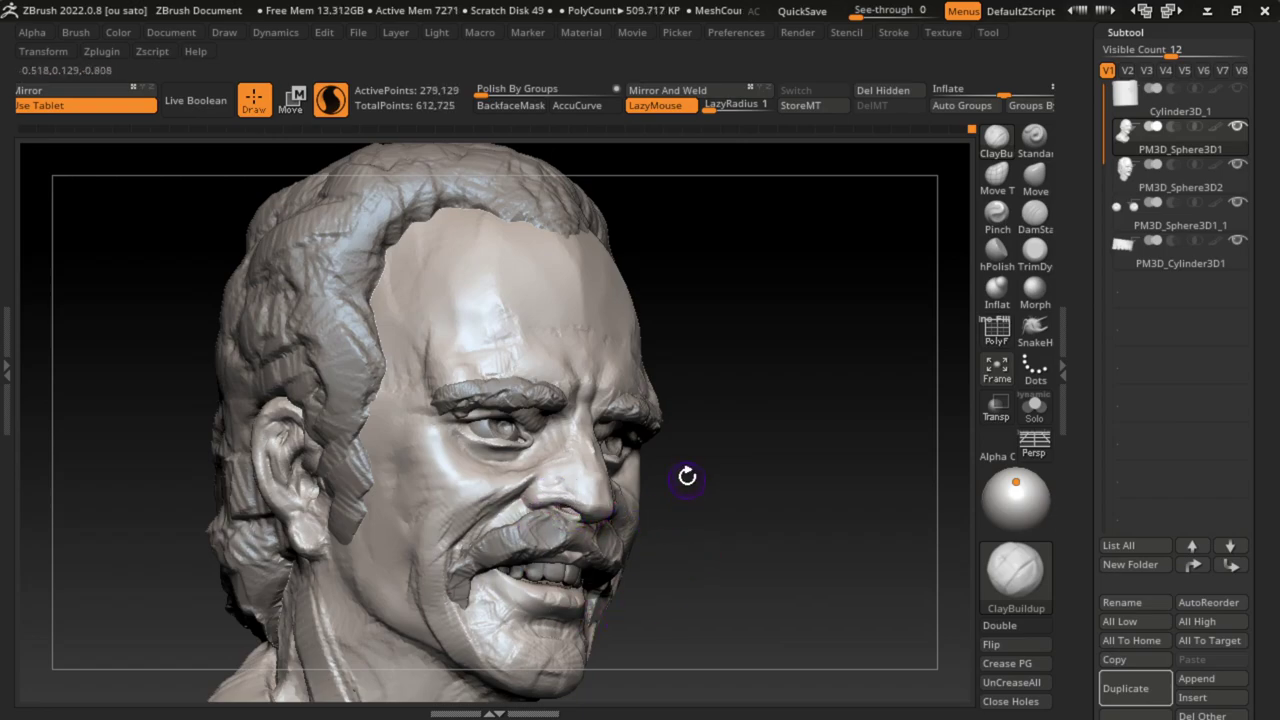
{"action": "left_click_drag", "start_coordinate": [571, 508], "coordinate": [666, 486], "text": "shift"}
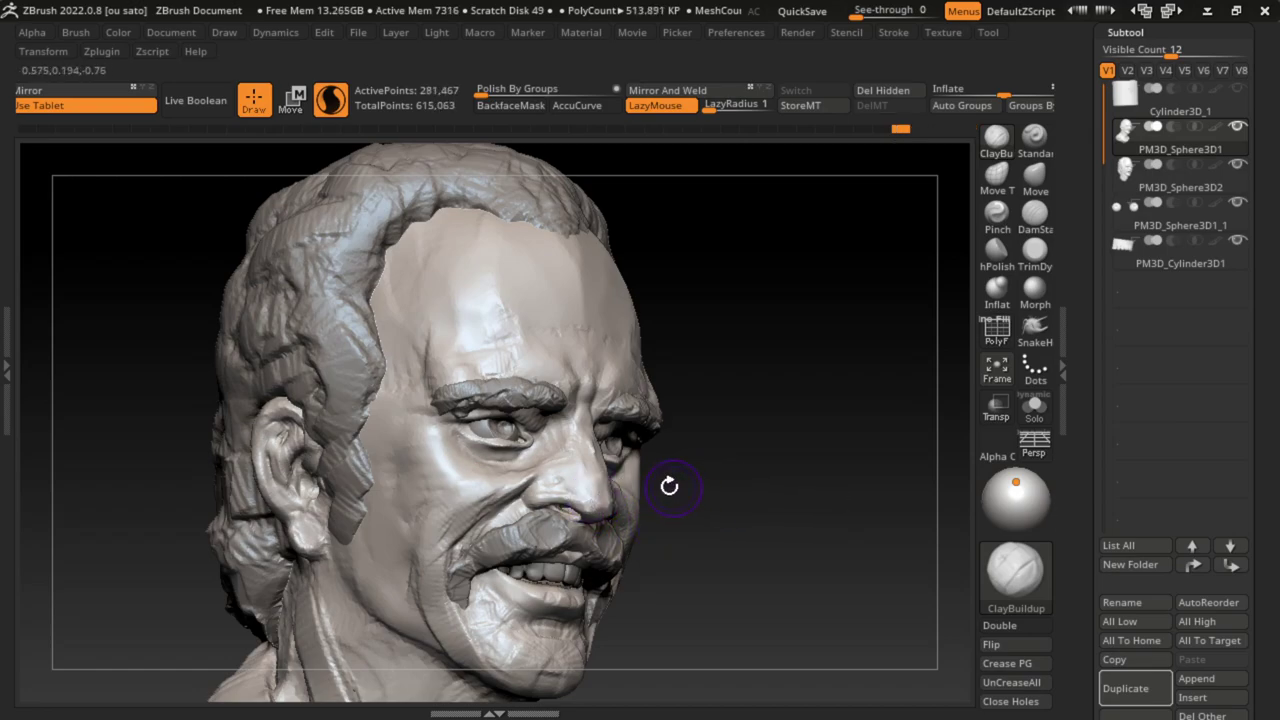
Step: Reshape around the right eye, nostril and brow, and build up the cheek below the eye
{"action": "left_click_drag", "start_coordinate": [599, 432], "coordinate": [600, 540], "text": "shift"}
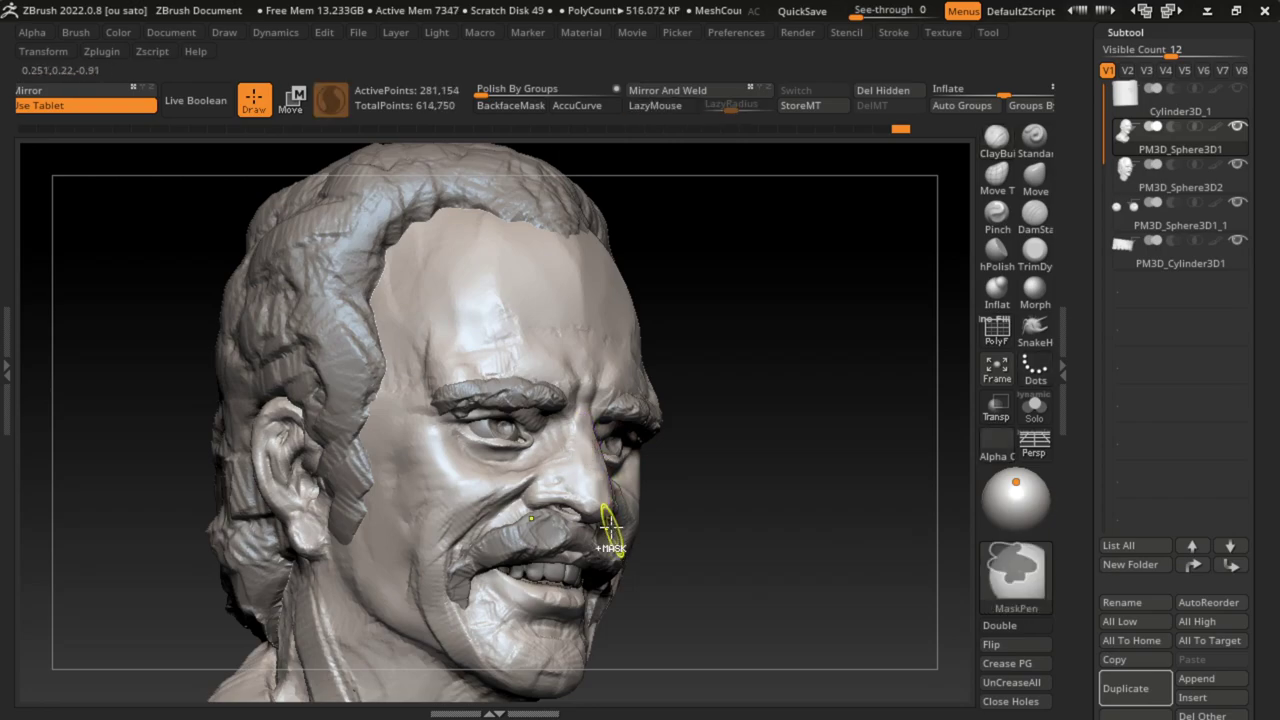
{"action": "left_click", "coordinate": [603, 458], "text": "alt"}
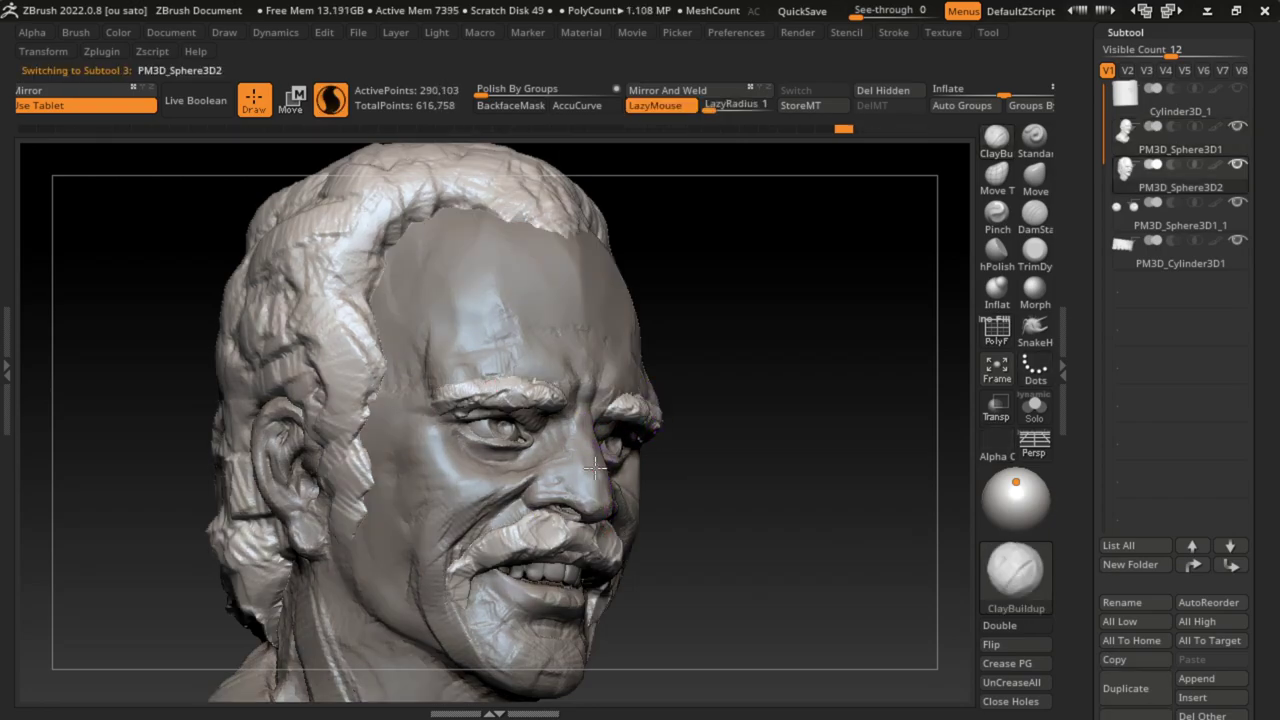
{"action": "left_click", "coordinate": [595, 467], "text": "alt"}
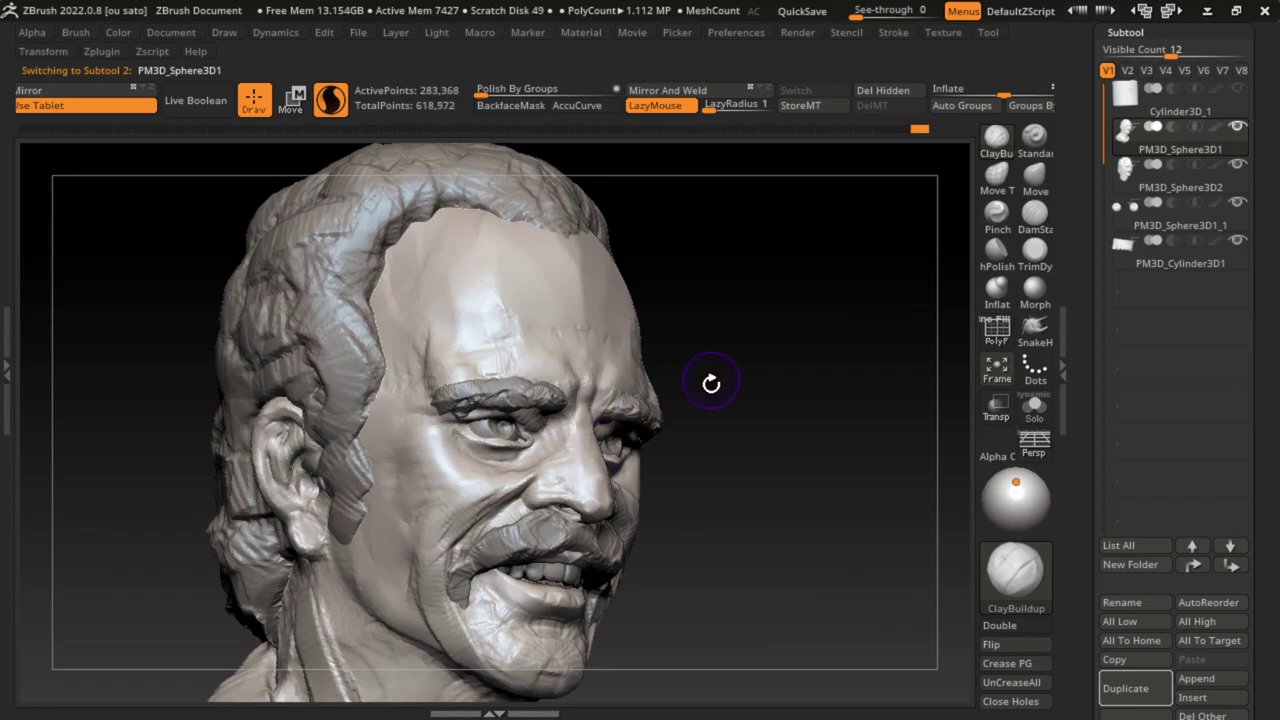
{"action": "left_click_drag", "start_coordinate": [586, 508], "coordinate": [570, 475]}
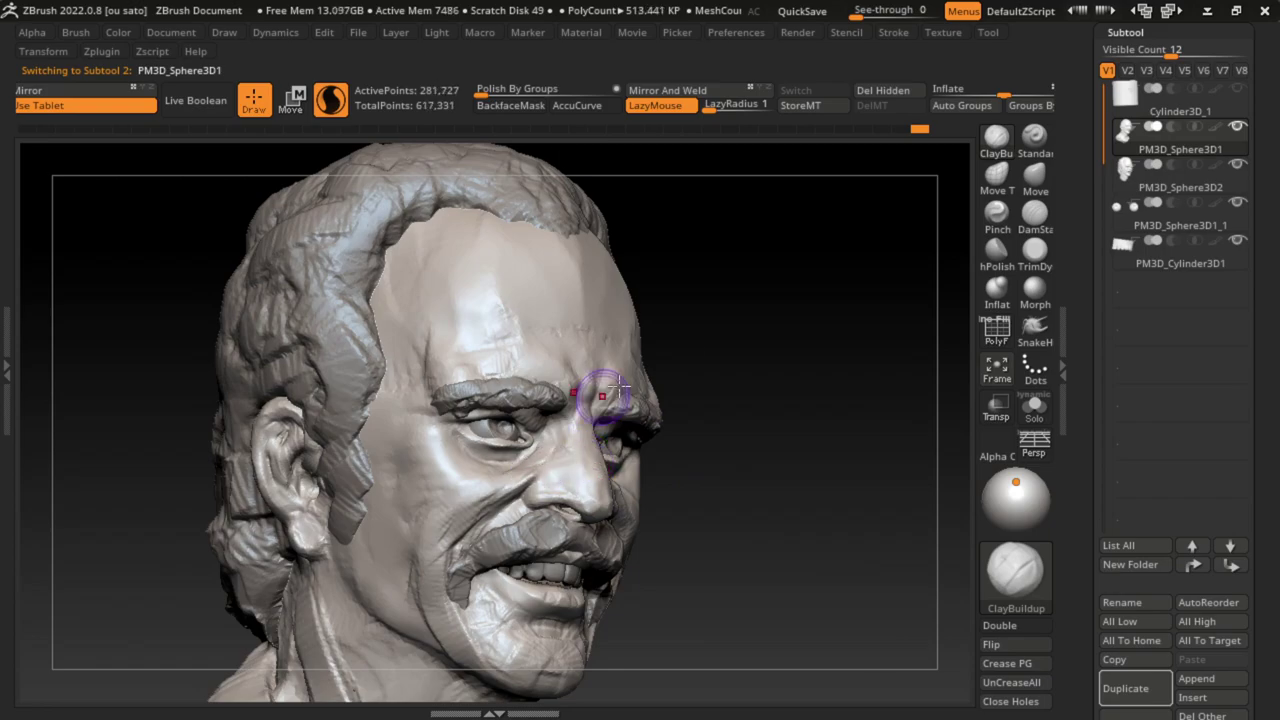
{"action": "left_click_drag", "start_coordinate": [586, 372], "coordinate": [600, 405], "text": "shift"}
{"action": "mouse_move", "coordinate": [719, 401]}
{"action": "left_mouse_down"}
{"action": "mouse_move", "coordinate": [560, 440]}
{"action": "mouse_move", "coordinate": [505, 485]}
{"action": "left_mouse_up"}
{"action": "mouse_move", "coordinate": [550, 441]}
{"action": "left_mouse_down"}
{"action": "mouse_move", "coordinate": [512, 475]}
{"action": "mouse_move", "coordinate": [552, 452]}
{"action": "left_mouse_up"}
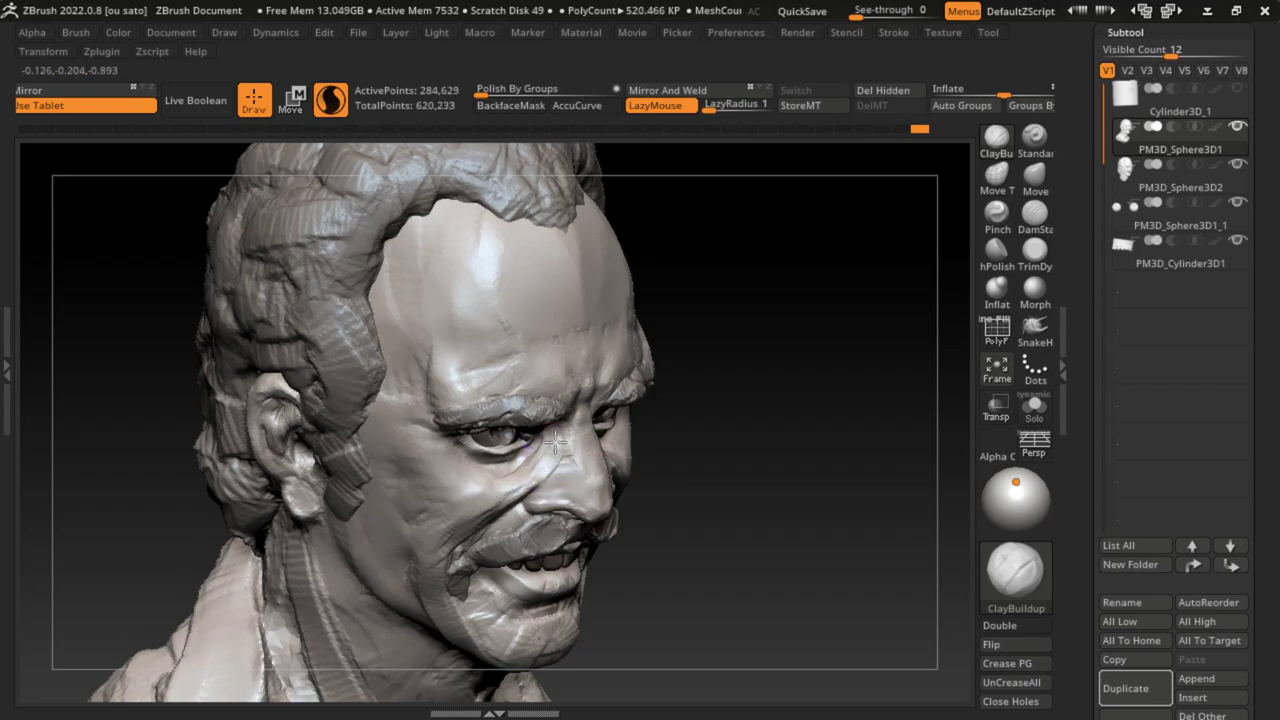
Step: In profile view, switch to the Standard brush and slightly raise the eye socket
{"action": "left_click_drag", "start_coordinate": [724, 463], "coordinate": [711, 391]}
{"action": "left_click", "coordinate": [170, 40]}
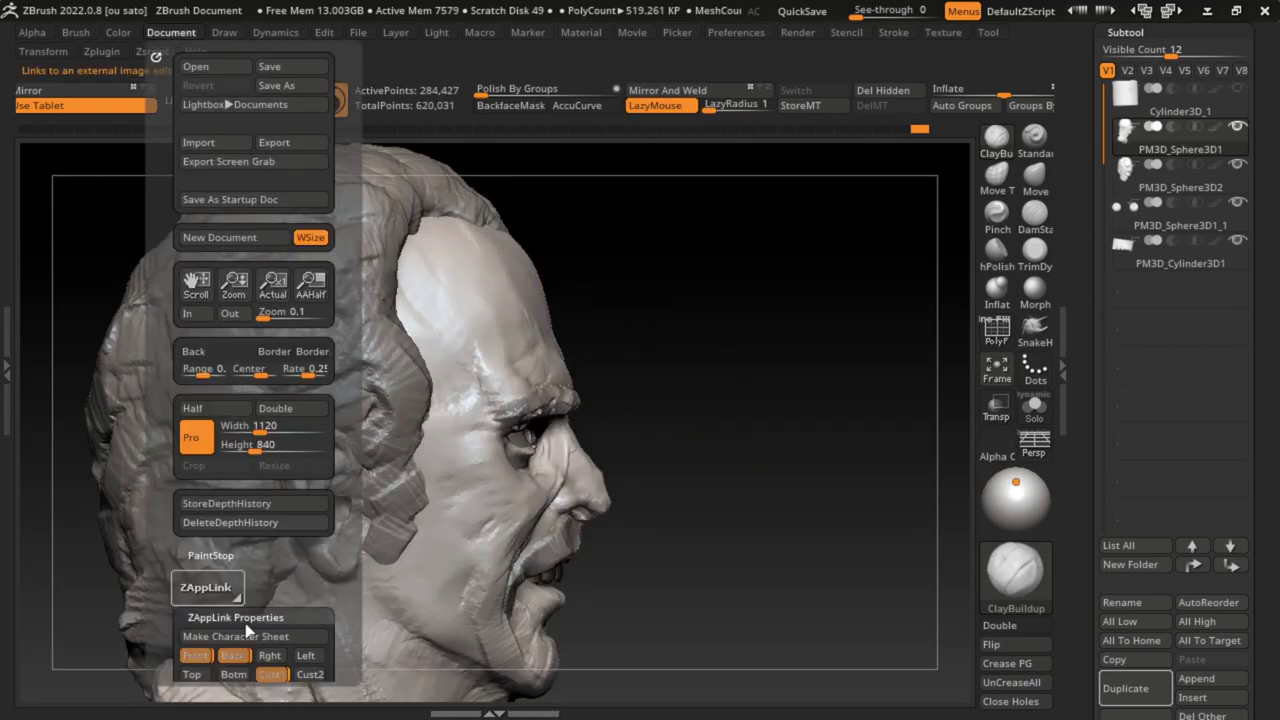
{"action": "left_click_drag", "start_coordinate": [656, 519], "coordinate": [726, 537]}
{"action": "key", "text": "s"}
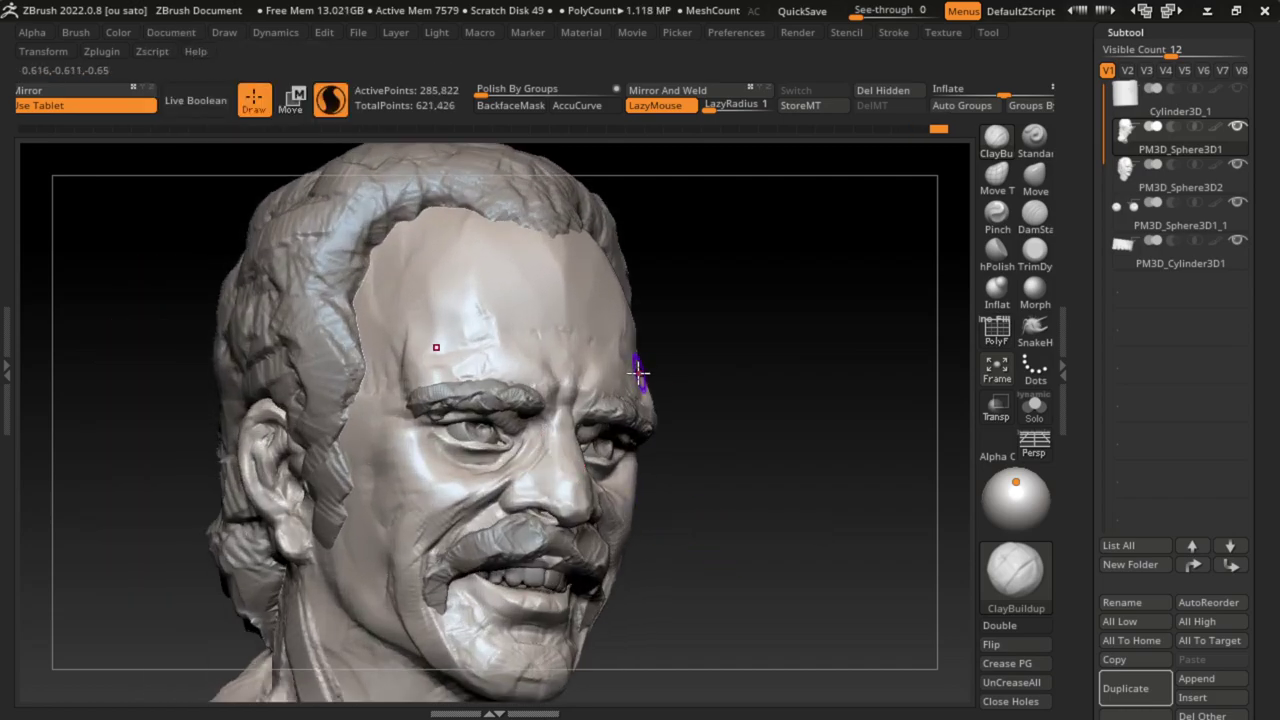
{"action": "key", "text": "b"}
{"action": "key", "text": "s"}
{"action": "key", "text": "t"}
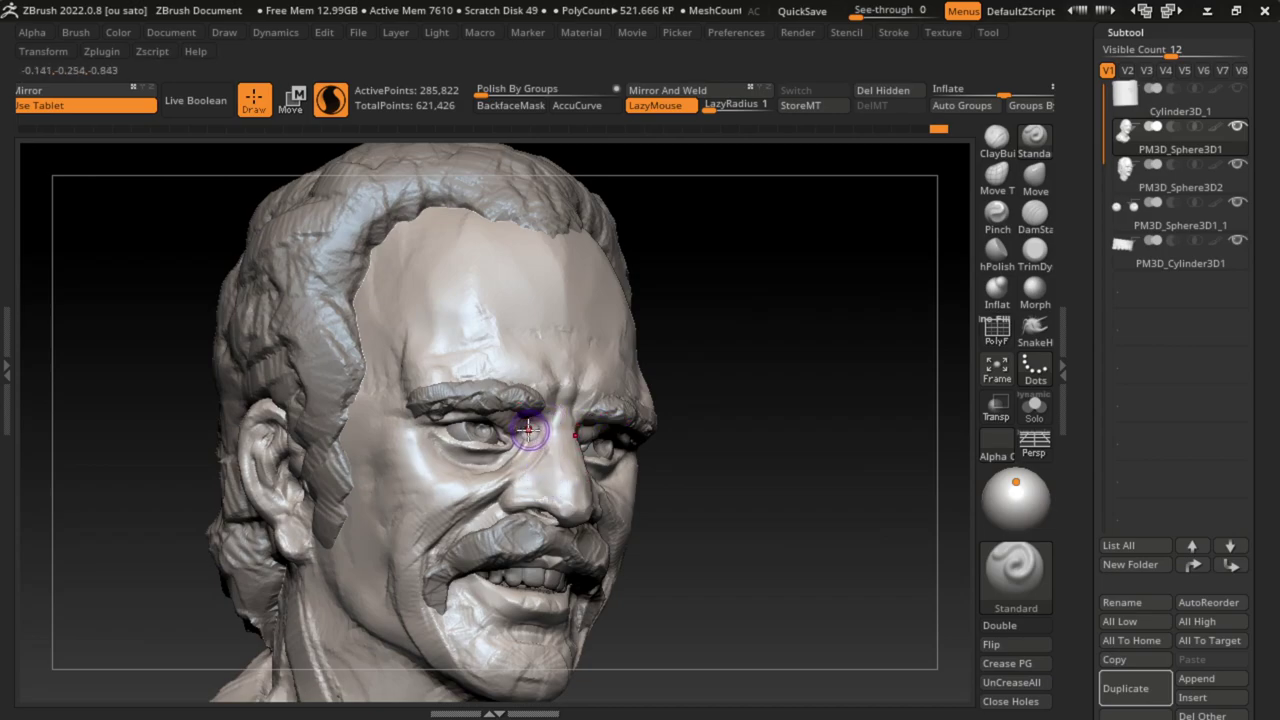
{"action": "left_click_drag", "start_coordinate": [528, 430], "coordinate": [532, 430]}
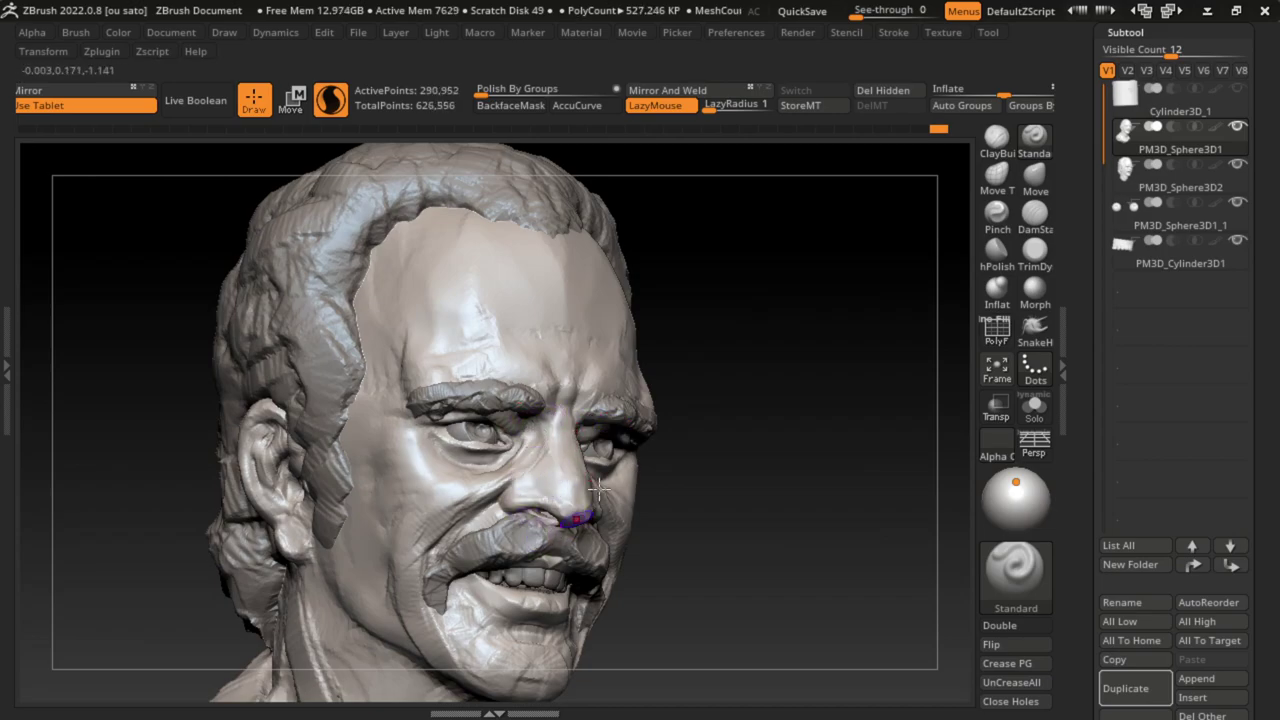
Step: Try a nose-bridge groove and a cheek clay stroke, undoing both with Ctrl+Z
{"action": "left_click", "coordinate": [1037, 226]}
{"action": "left_click_drag", "start_coordinate": [526, 400], "coordinate": [531, 437]}
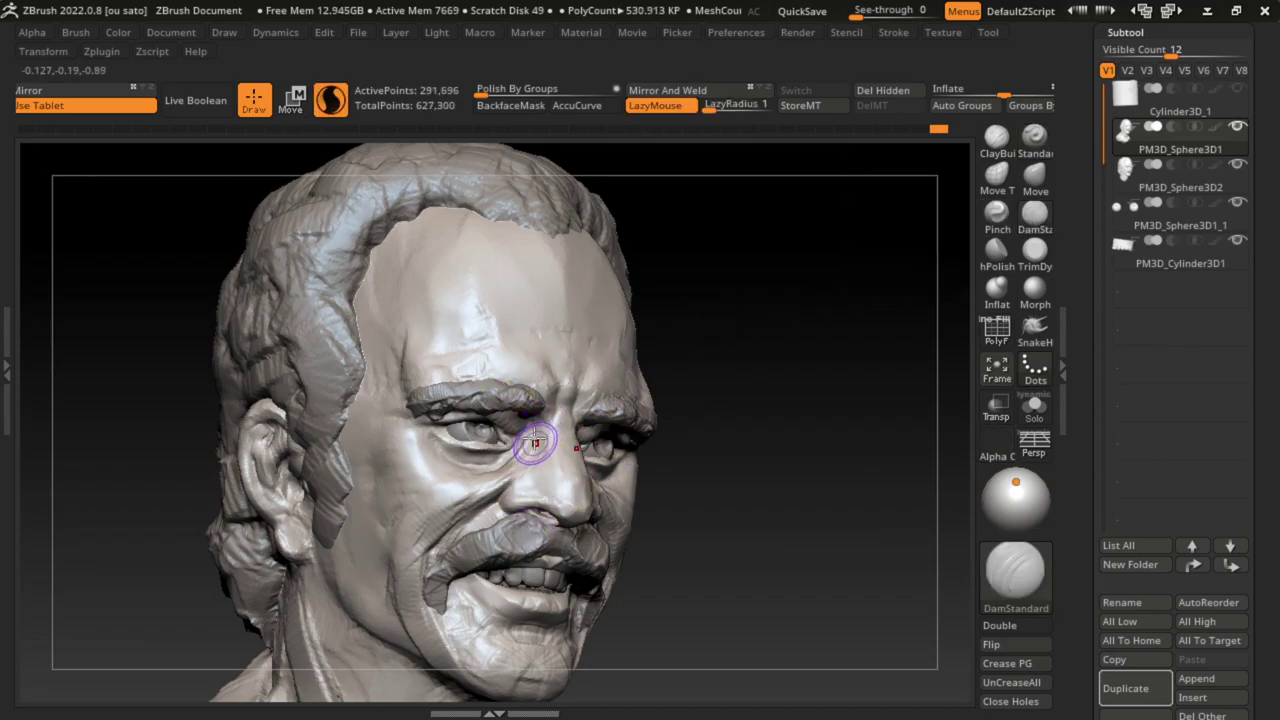
{"action": "key", "text": "ctrl+z"}
{"action": "left_click", "coordinate": [996, 140]}
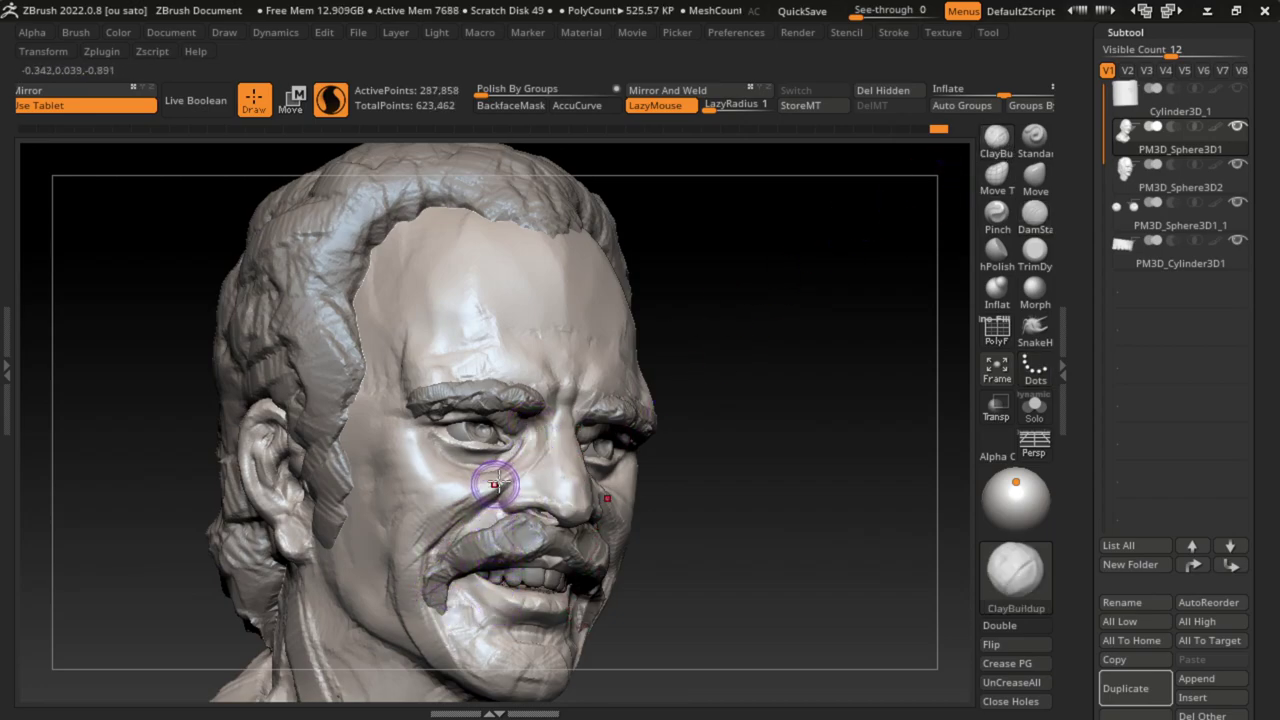
{"action": "mouse_move", "coordinate": [500, 460]}
{"action": "left_mouse_down"}
{"action": "mouse_move", "coordinate": [469, 477]}
{"action": "mouse_move", "coordinate": [472, 510]}
{"action": "mouse_move", "coordinate": [467, 455]}
{"action": "left_mouse_up"}
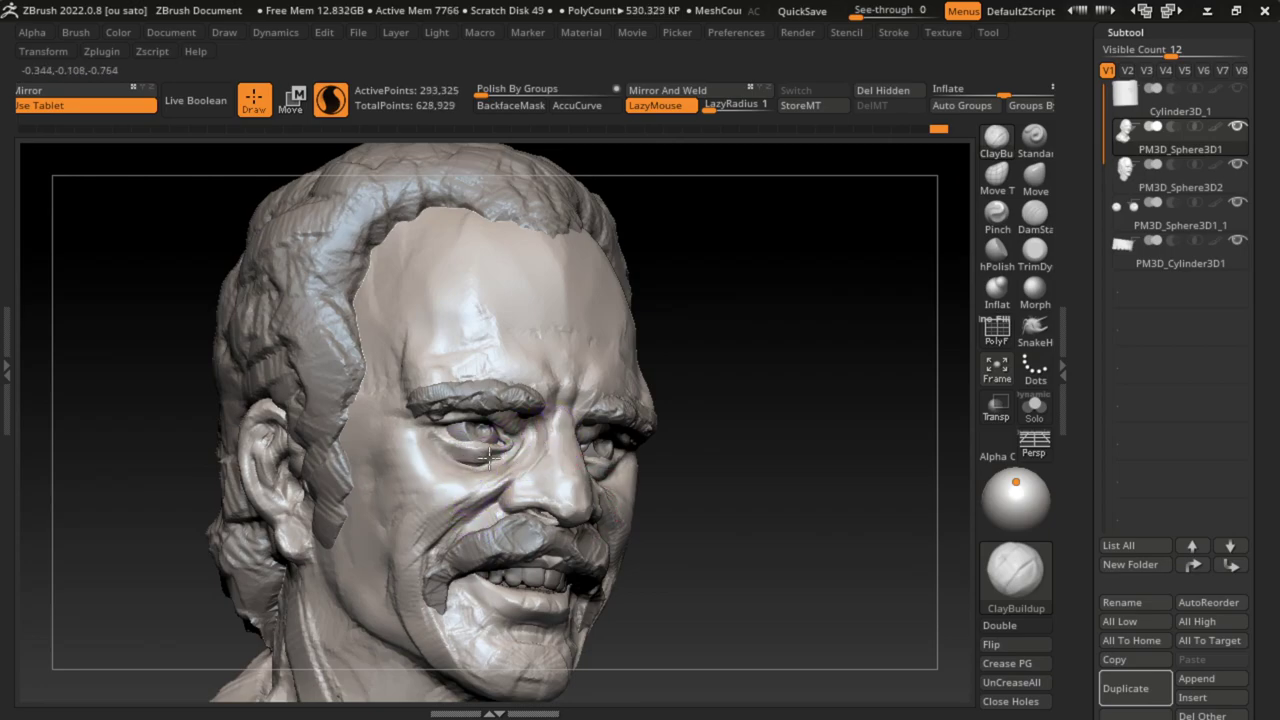
{"action": "key", "text": "ctrl+z"}
{"action": "key", "text": "ctrl+z"}
{"action": "key", "text": "s"}
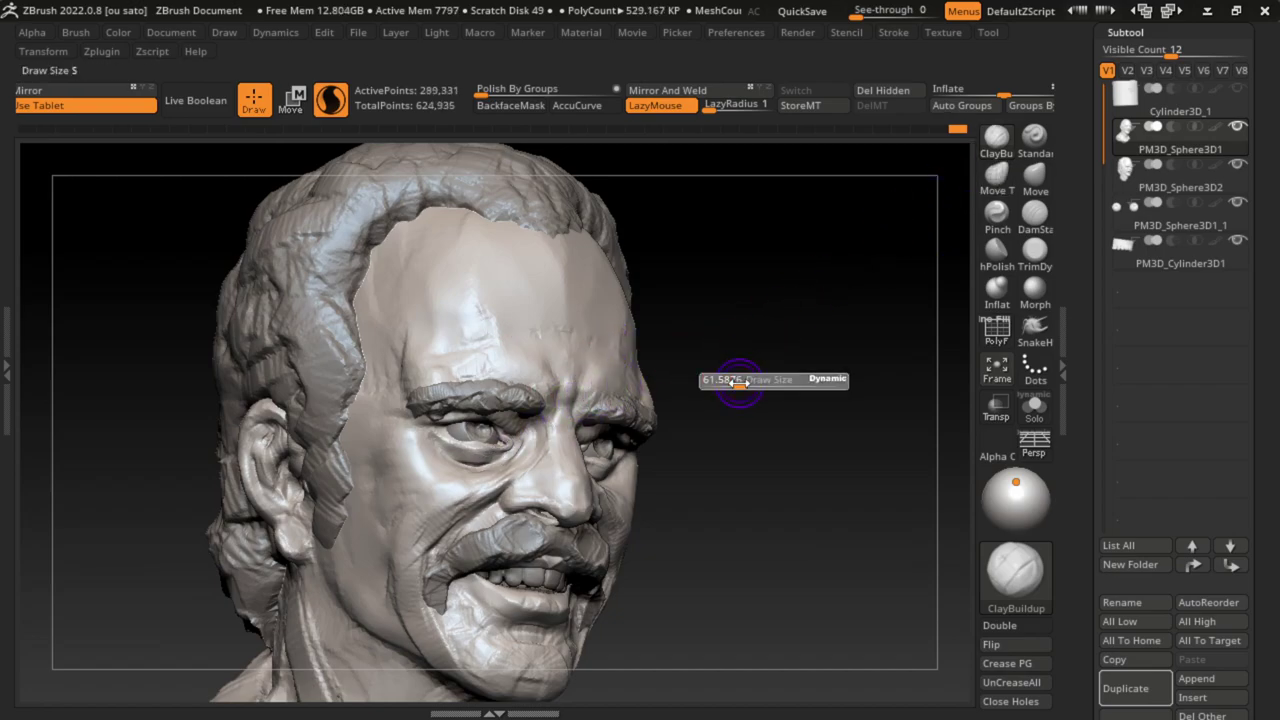
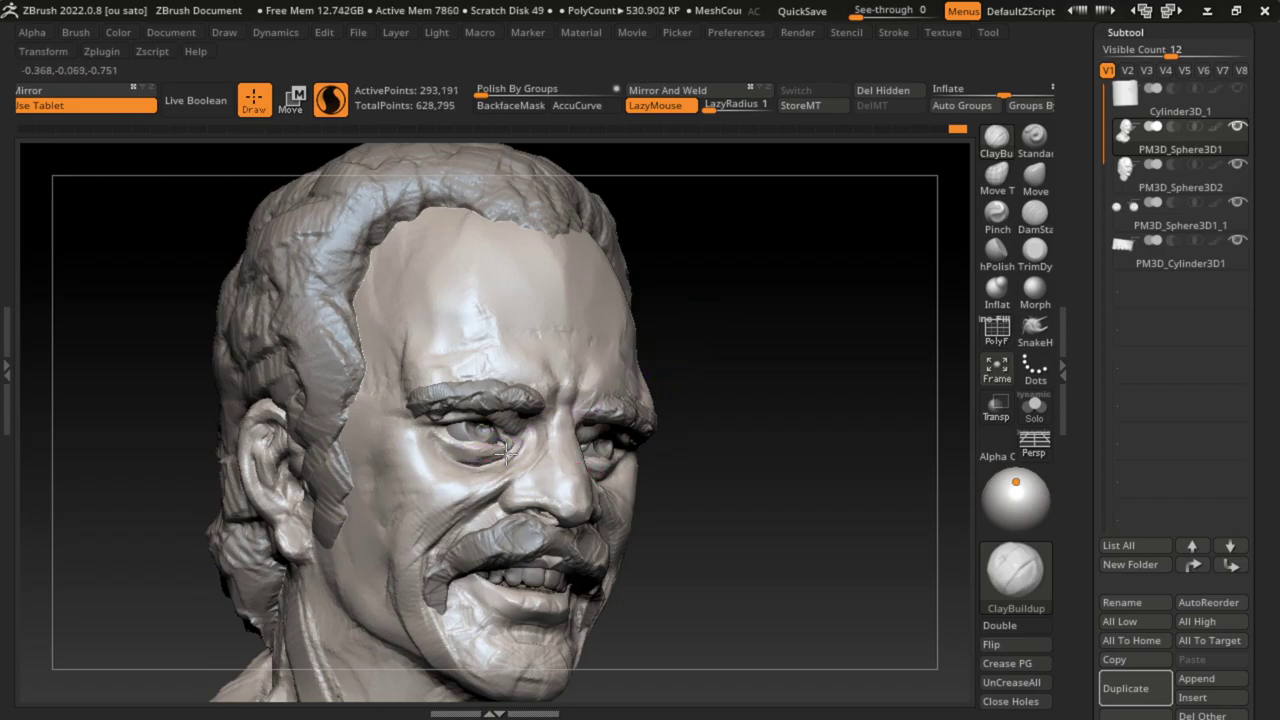
Step: Build up the skin under the eye with ClayBuildup
{"action": "key", "text": "b"}
{"action": "key", "text": "d"}
{"action": "key", "text": "s"}
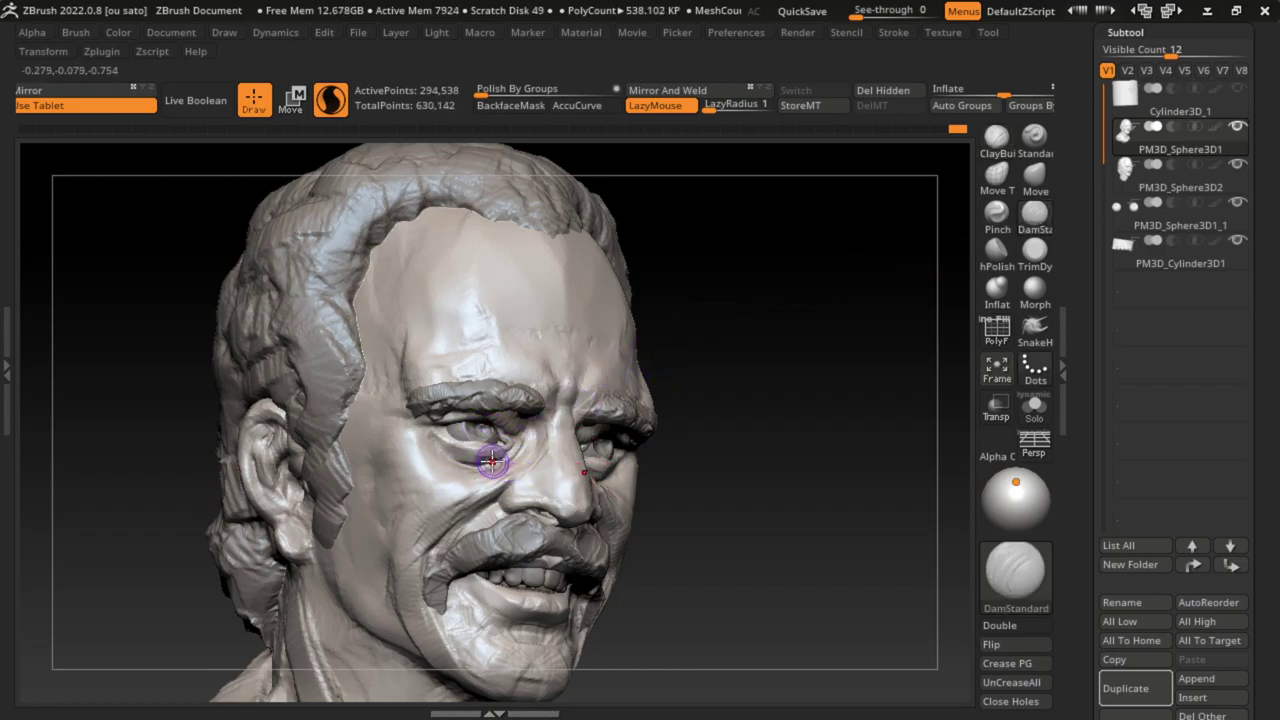
{"action": "key", "text": "b"}
{"action": "key", "text": "c"}
{"action": "key", "text": "b"}
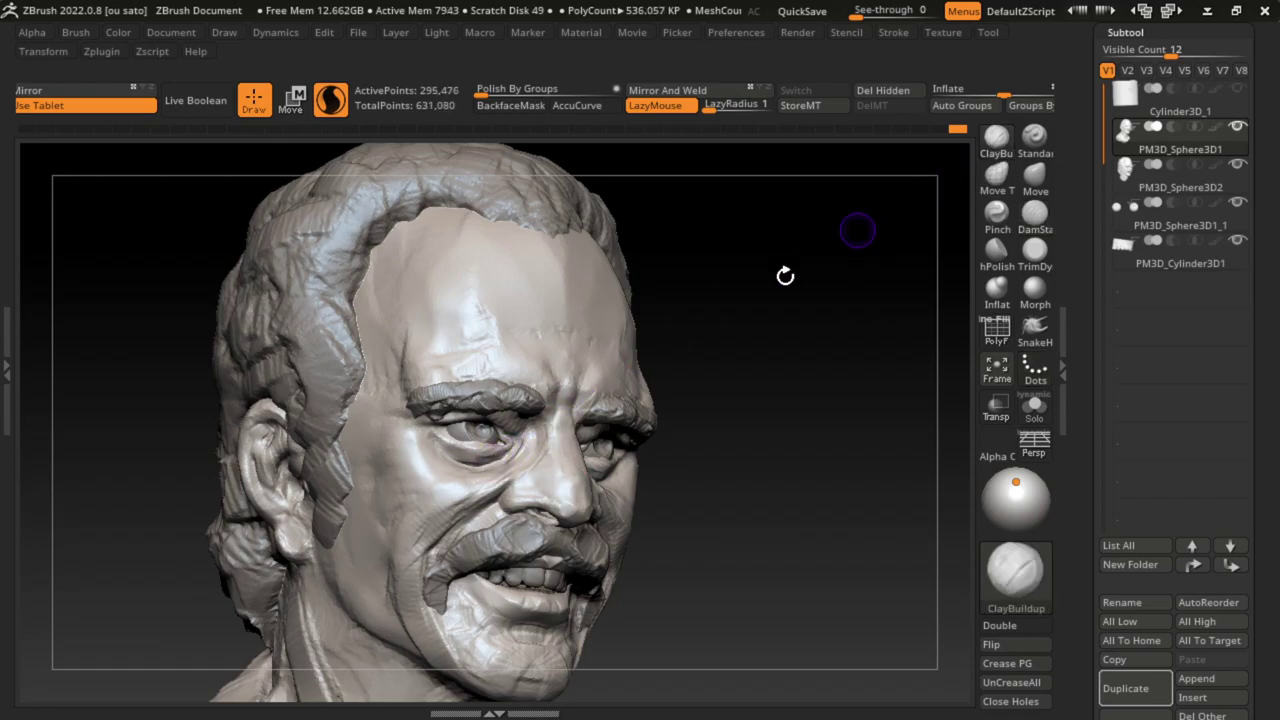
{"action": "left_click_drag", "start_coordinate": [460, 458], "coordinate": [491, 455]}
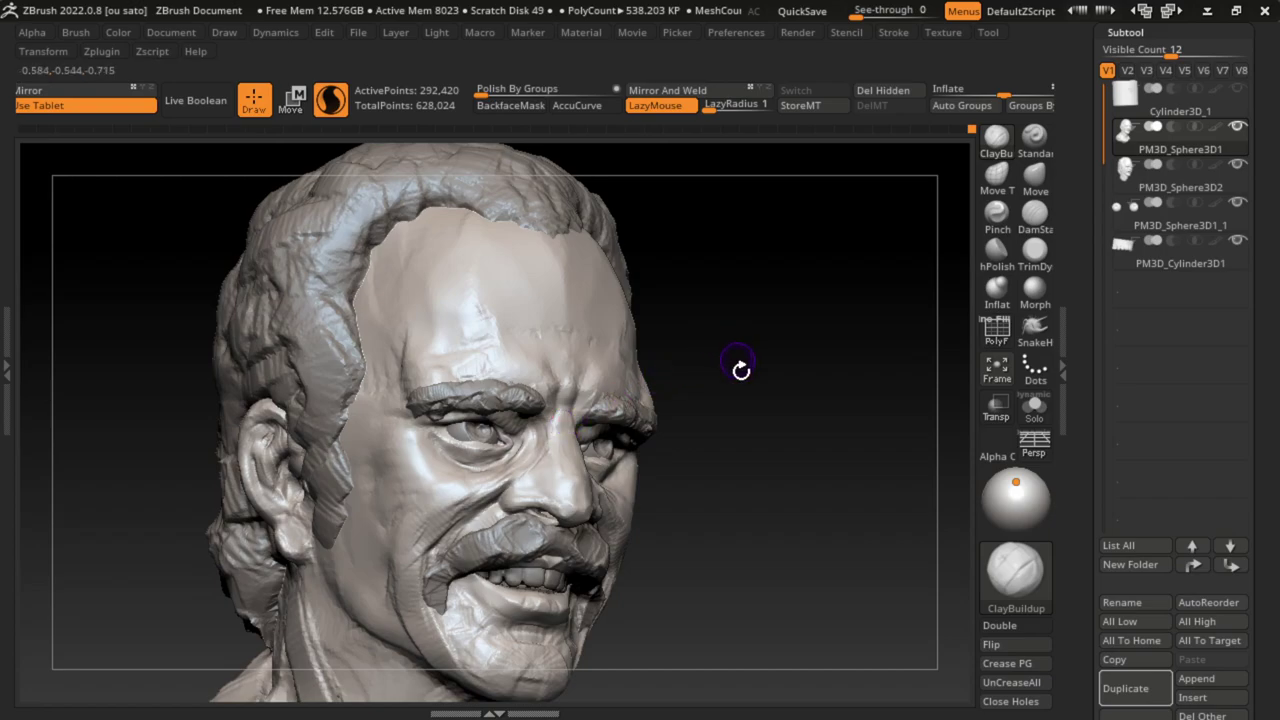
Step: Turn the head frontal and reshape the eye area with Move and AccuCurve enabled
{"action": "left_click_drag", "start_coordinate": [711, 429], "coordinate": [660, 454]}
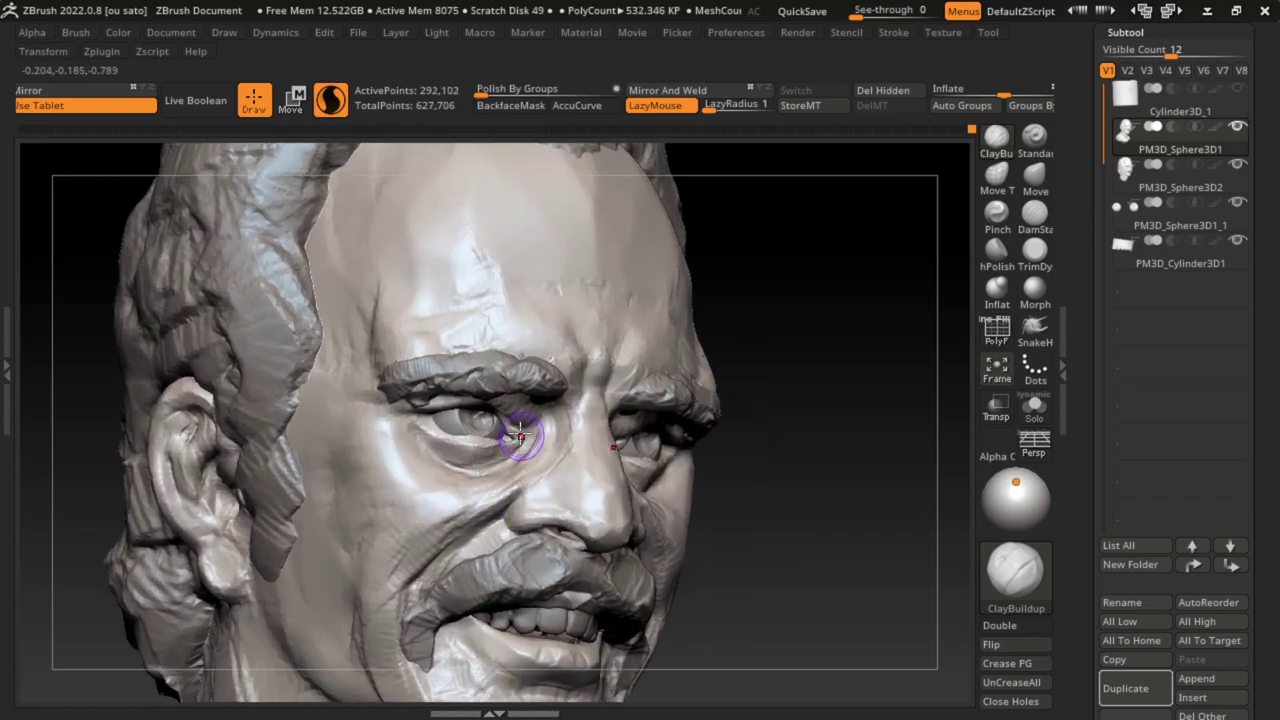
{"action": "key", "text": "b"}
{"action": "key", "text": "m"}
{"action": "key", "text": "v"}
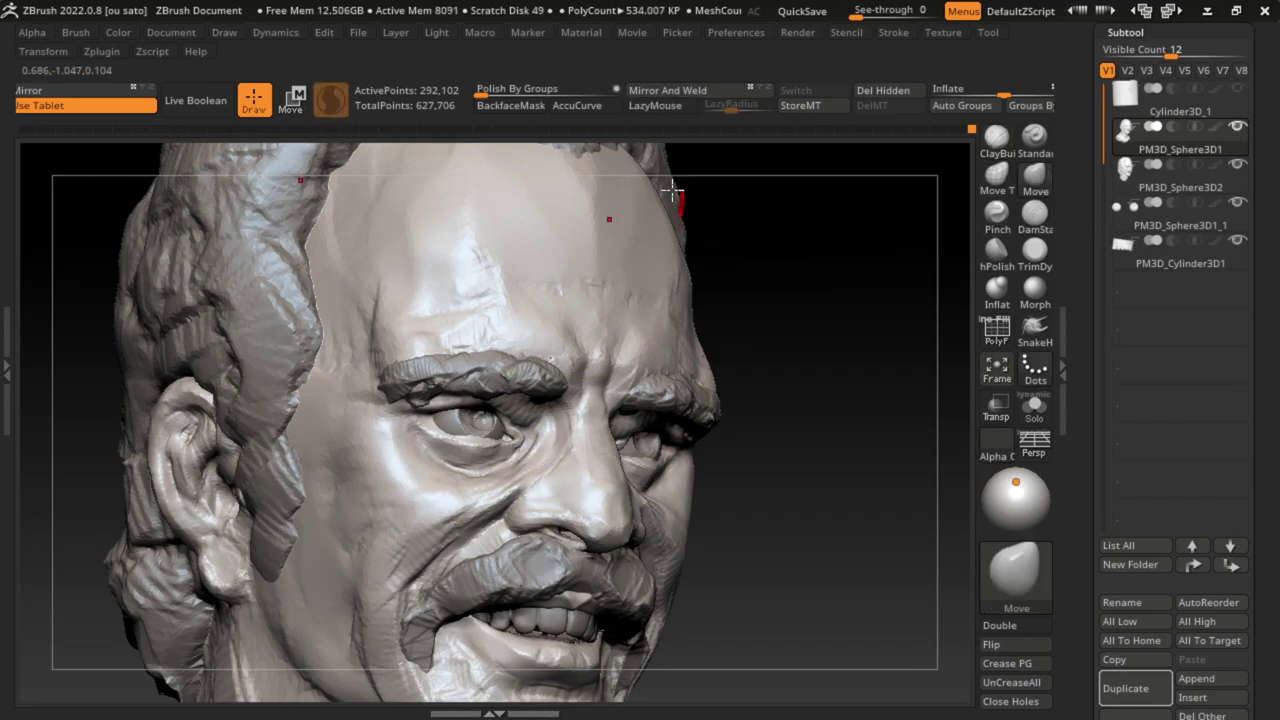
{"action": "left_click", "coordinate": [583, 108]}
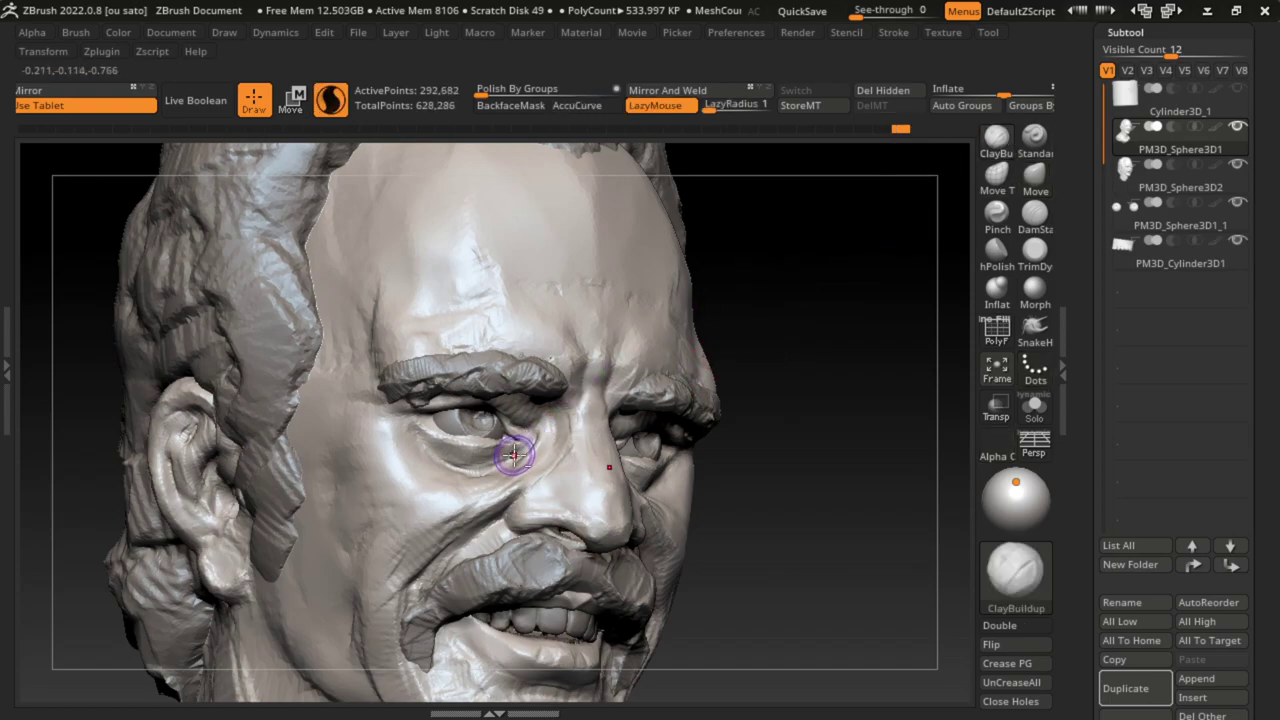
{"action": "left_click_drag", "start_coordinate": [527, 423], "coordinate": [585, 381]}
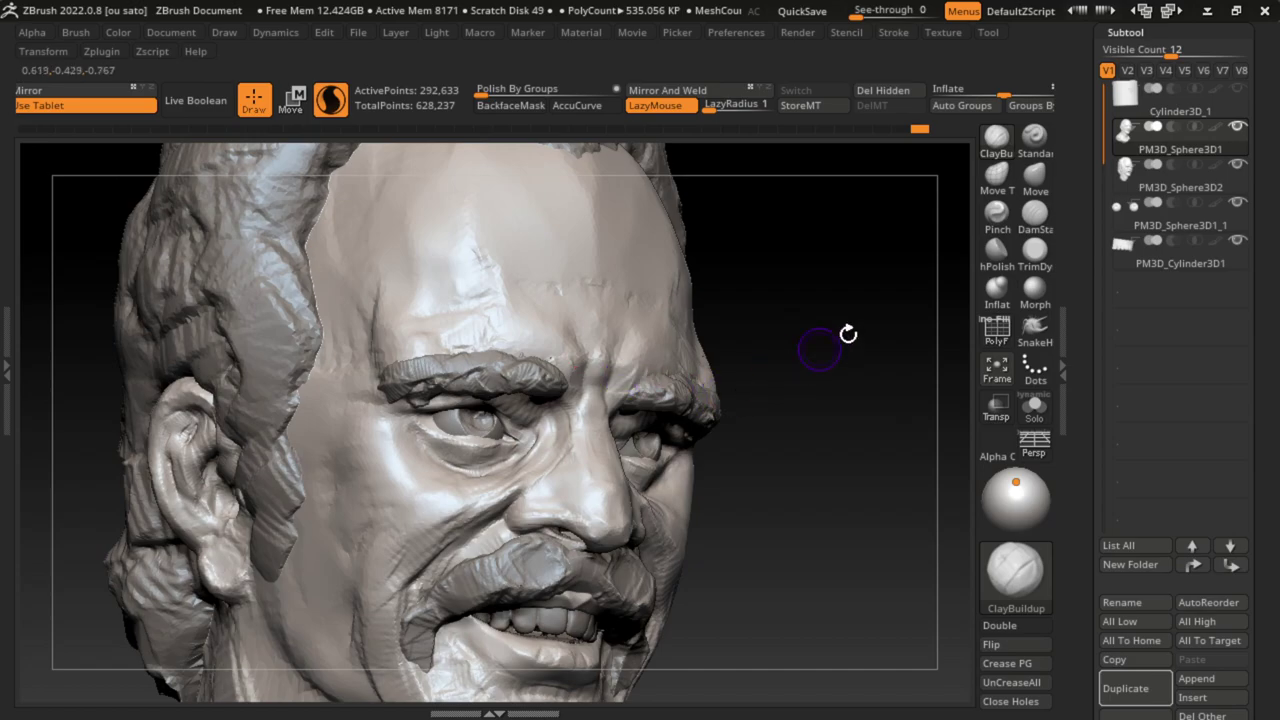
Step: Carve a crease at the inner eye corner, then mask a band from eyes to nose
{"action": "left_click", "coordinate": [1033, 226]}
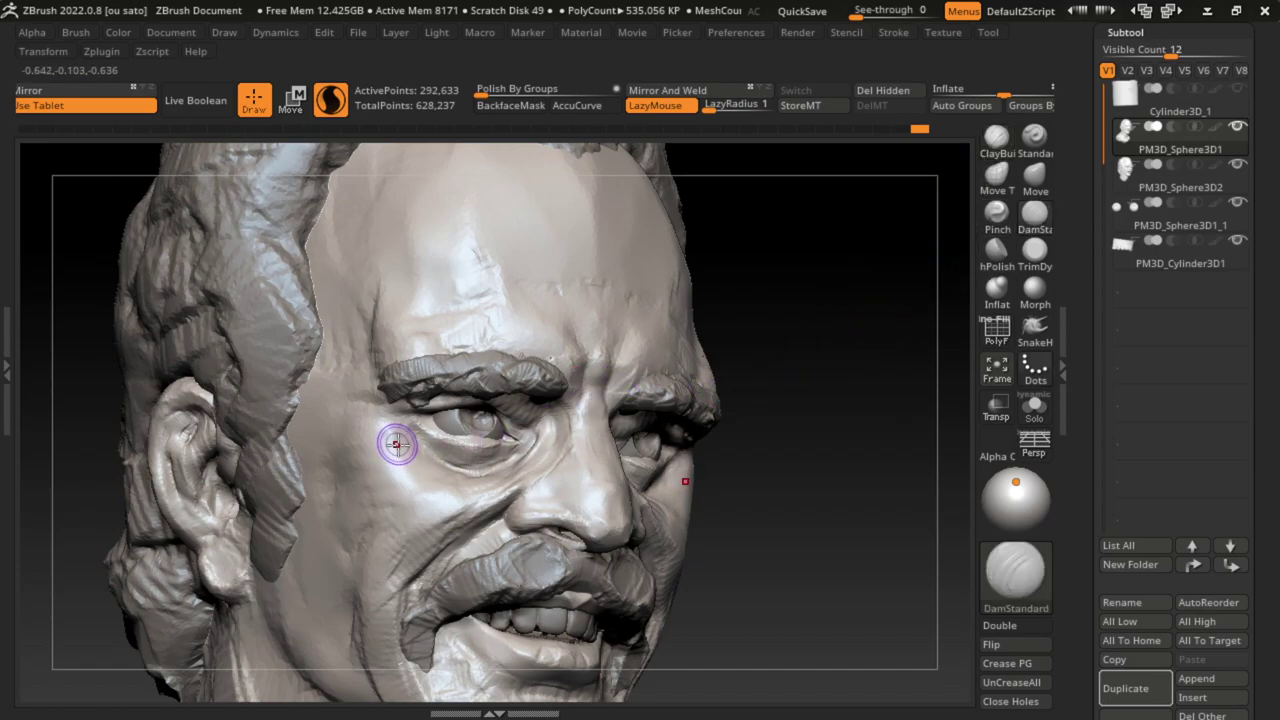
{"action": "left_click_drag", "start_coordinate": [398, 423], "coordinate": [448, 430]}
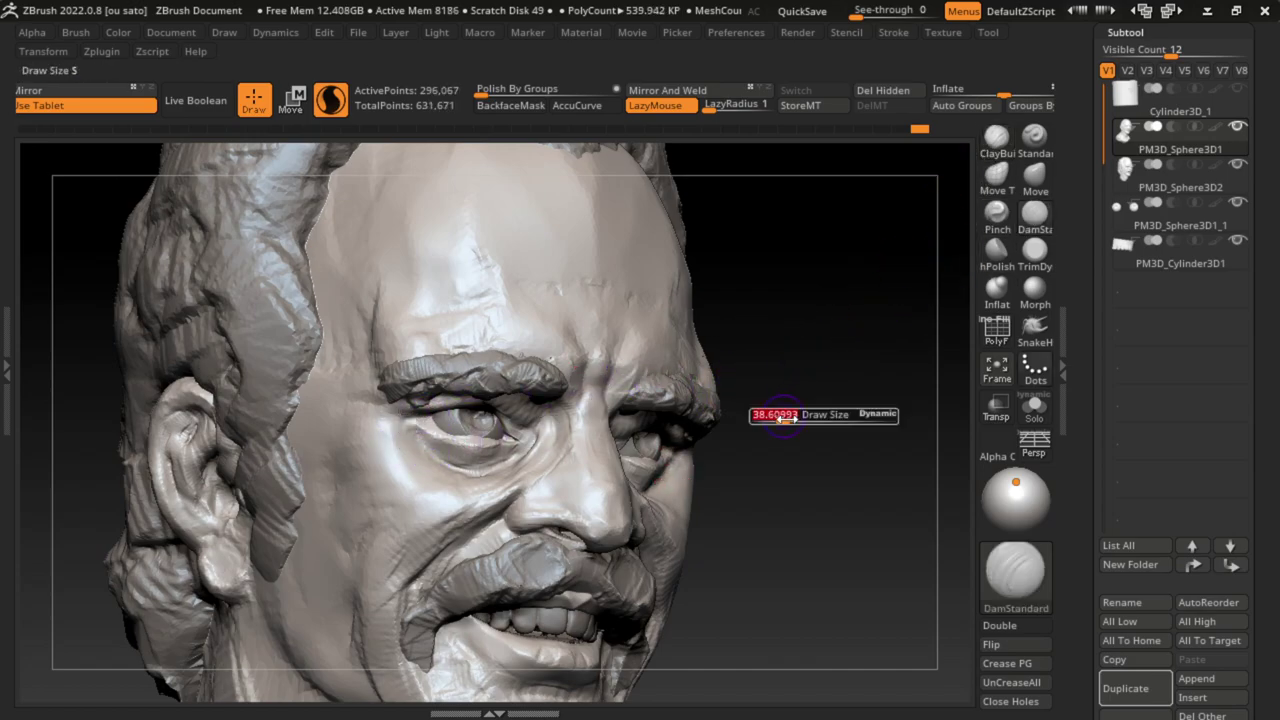
{"action": "left_click_drag", "start_coordinate": [704, 566], "coordinate": [286, 372], "text": "ctrl"}
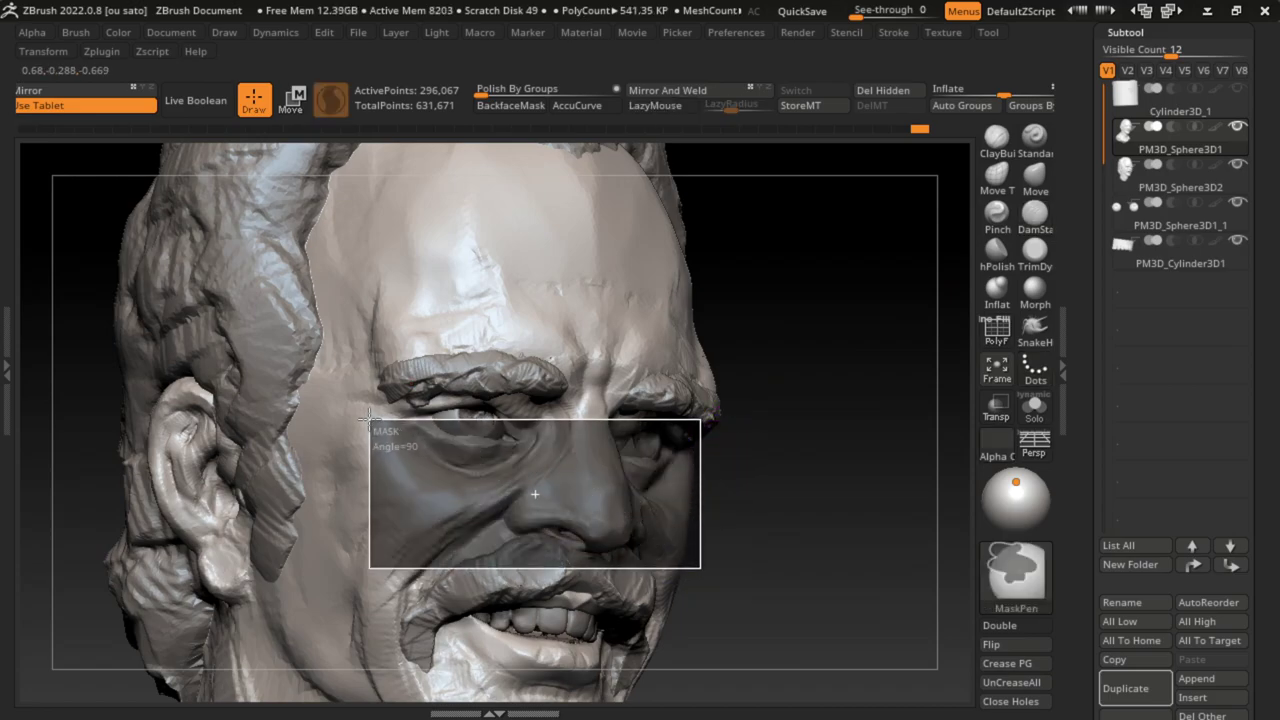
Step: Clear the face mask, turn the head frontal and lasso-mask a band beside the eye
{"action": "key", "text": "b"}
{"action": "key", "text": "m"}
{"action": "key", "text": "v"}
{"action": "left_click", "coordinate": [800, 389], "text": "ctrl"}
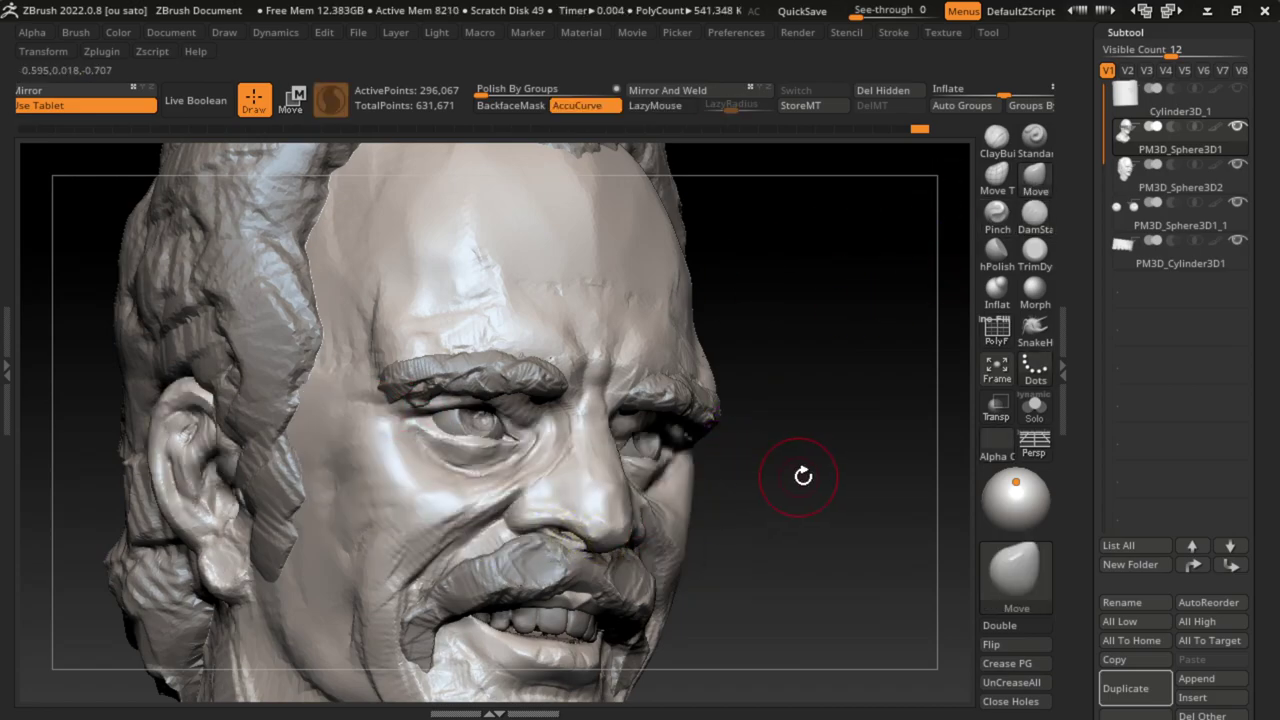
{"action": "left_click_drag", "start_coordinate": [800, 389], "coordinate": [786, 500]}
{"action": "left_click", "coordinate": [1015, 575]}
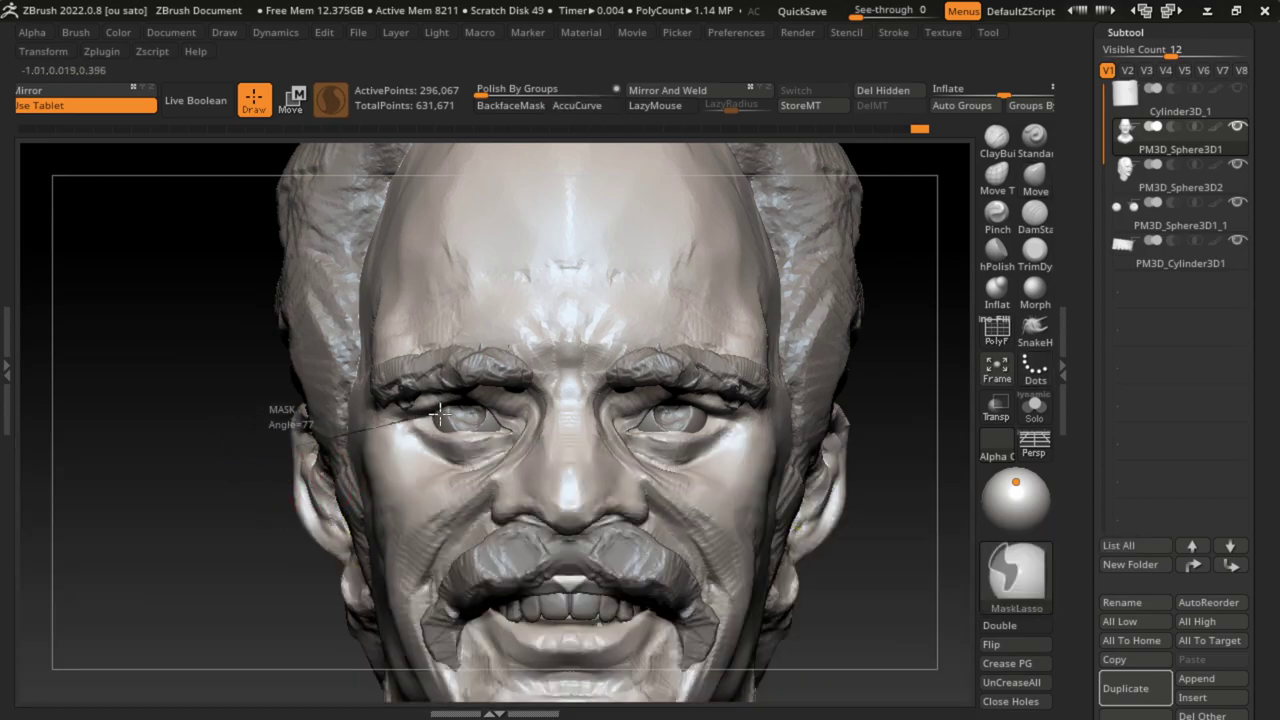
{"action": "mouse_move", "coordinate": [251, 477]}
{"action": "left_mouse_down", "text": "ctrl"}
{"action": "mouse_move", "coordinate": [437, 415]}
{"action": "mouse_move", "coordinate": [283, 586]}
{"action": "mouse_move", "coordinate": [766, 423]}
{"action": "mouse_move", "coordinate": [681, 375]}
{"action": "left_mouse_up", "text": "ctrl"}
{"action": "left_click", "coordinate": [171, 32]}
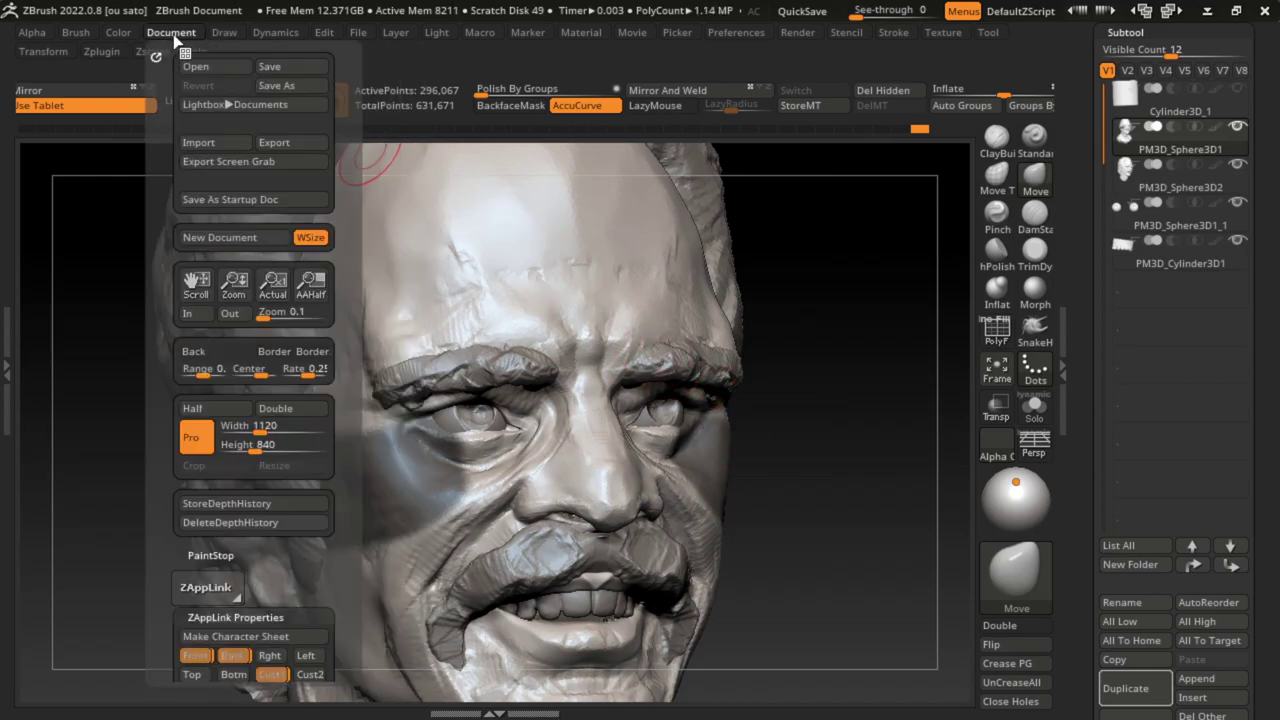
{"action": "left_click", "coordinate": [268, 674]}
Step: Zoom in and push the upper eyelid and brow fold into shape with Move
{"action": "left_click_drag", "start_coordinate": [700, 423], "coordinate": [934, 337], "text": "alt"}
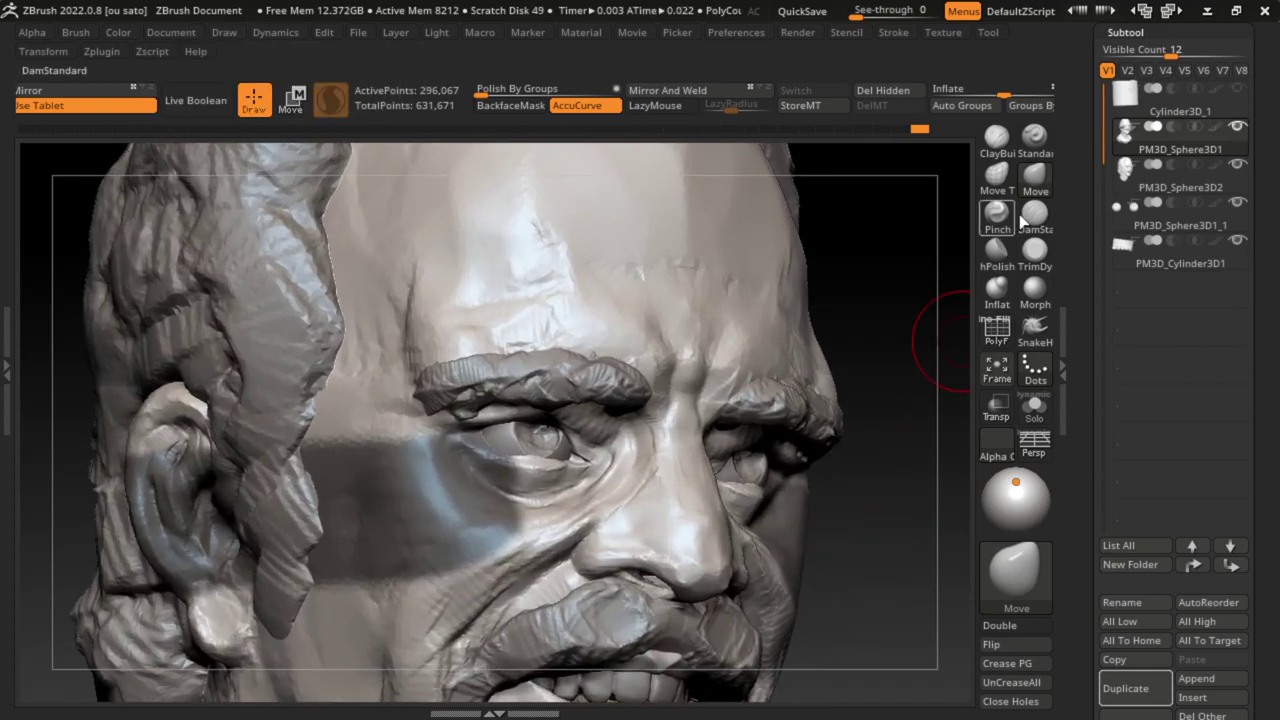
{"action": "left_click_drag", "start_coordinate": [430, 457], "coordinate": [453, 441]}
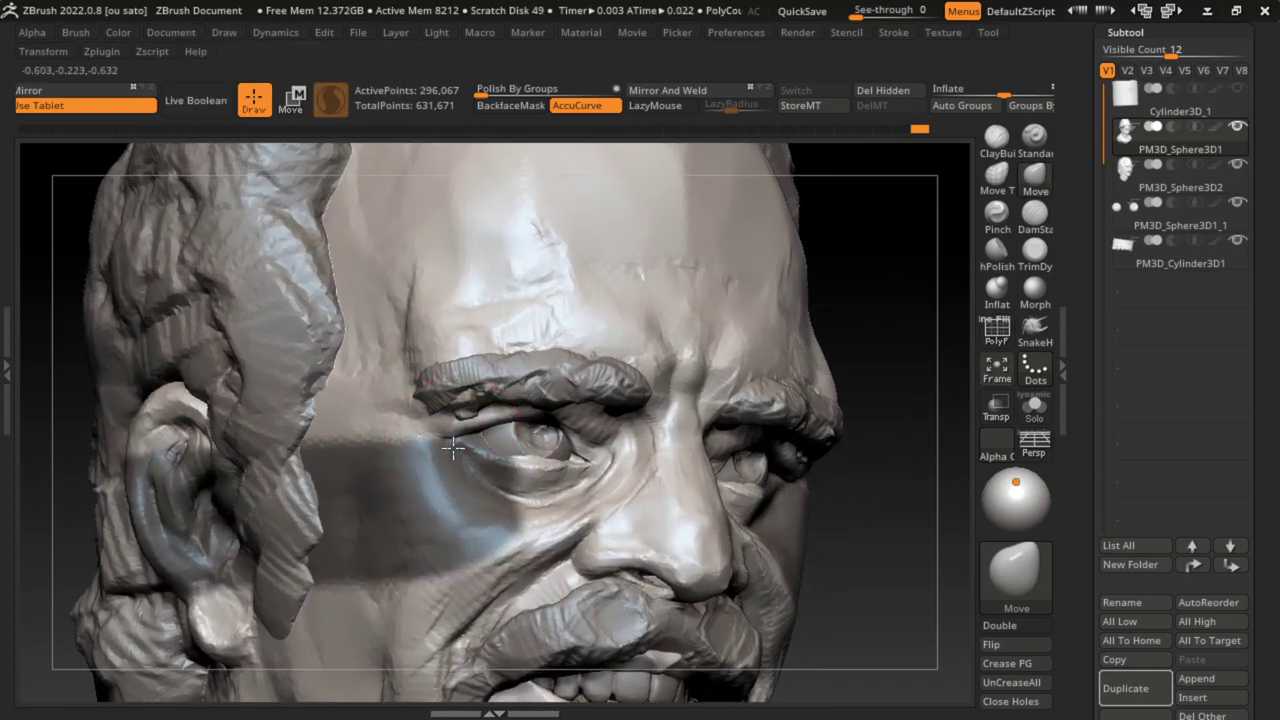
{"action": "key", "text": "f"}
{"action": "mouse_move", "coordinate": [846, 443]}
{"action": "left_mouse_down"}
{"action": "mouse_move", "coordinate": [797, 457]}
{"action": "mouse_move", "coordinate": [726, 418]}
{"action": "left_mouse_up"}
Step: Build up clay around the eye and on the brow with a resized ClayBuildup
{"action": "key", "text": "s"}
{"action": "left_click", "coordinate": [996, 140]}
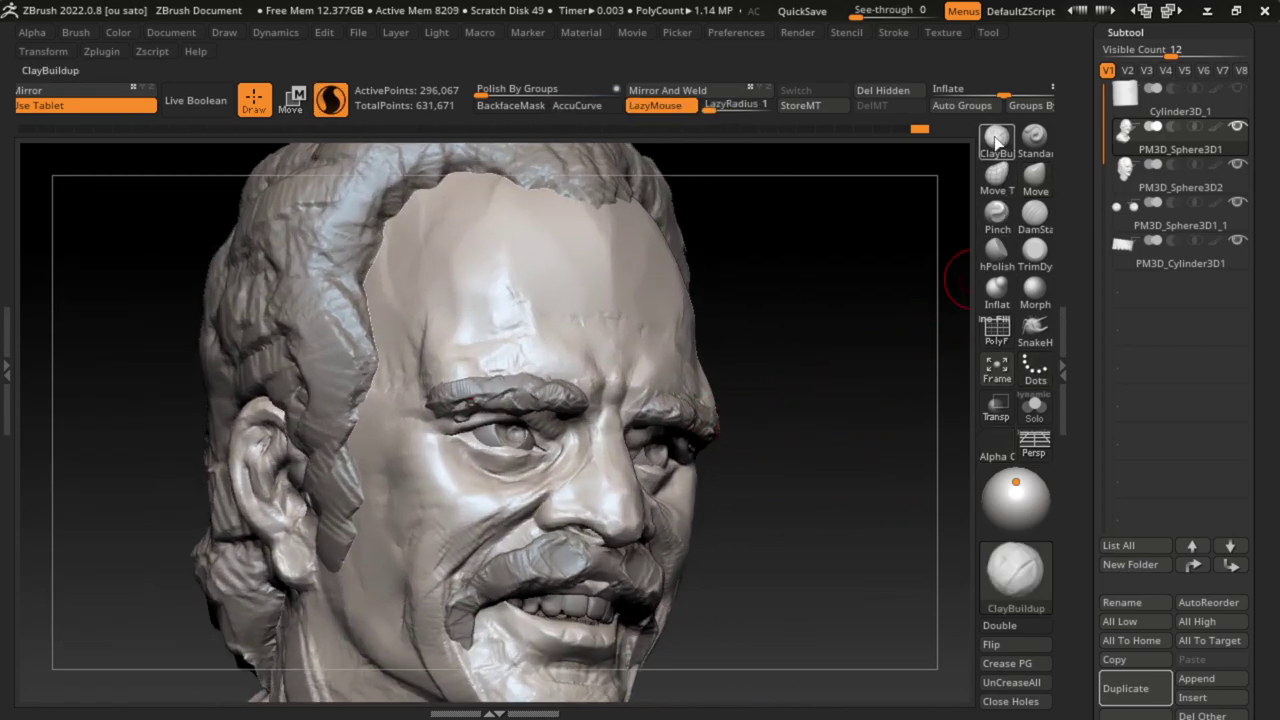
{"action": "key", "text": "s"}
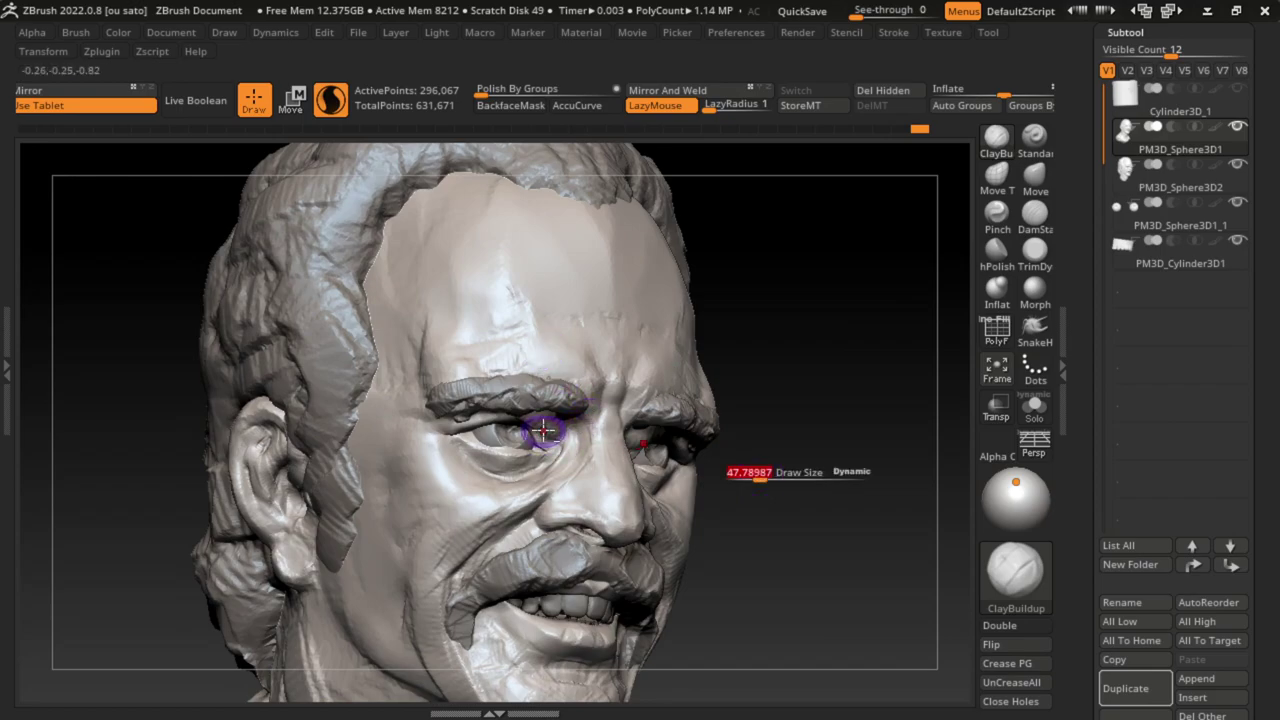
{"action": "mouse_move", "coordinate": [543, 428]}
{"action": "left_mouse_down"}
{"action": "mouse_move", "coordinate": [571, 414]}
{"action": "mouse_move", "coordinate": [543, 421]}
{"action": "mouse_move", "coordinate": [595, 447]}
{"action": "left_mouse_up"}
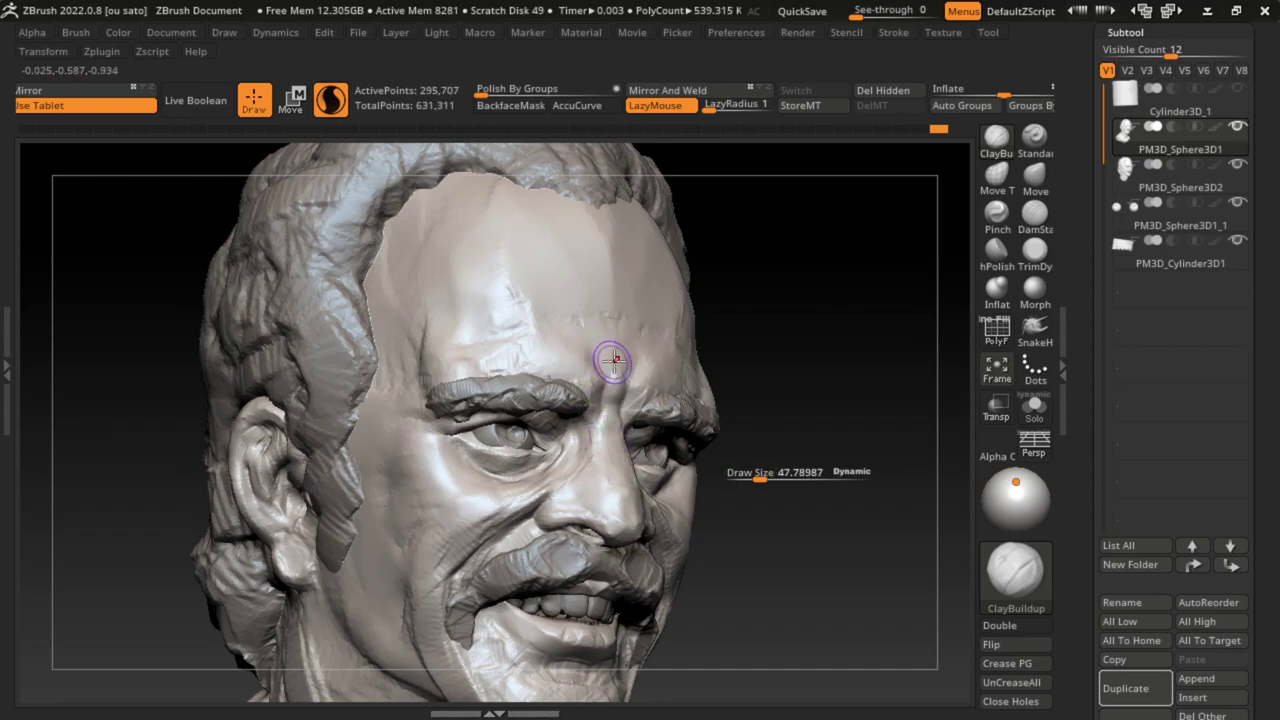
{"action": "left_click_drag", "start_coordinate": [612, 360], "coordinate": [612, 410]}
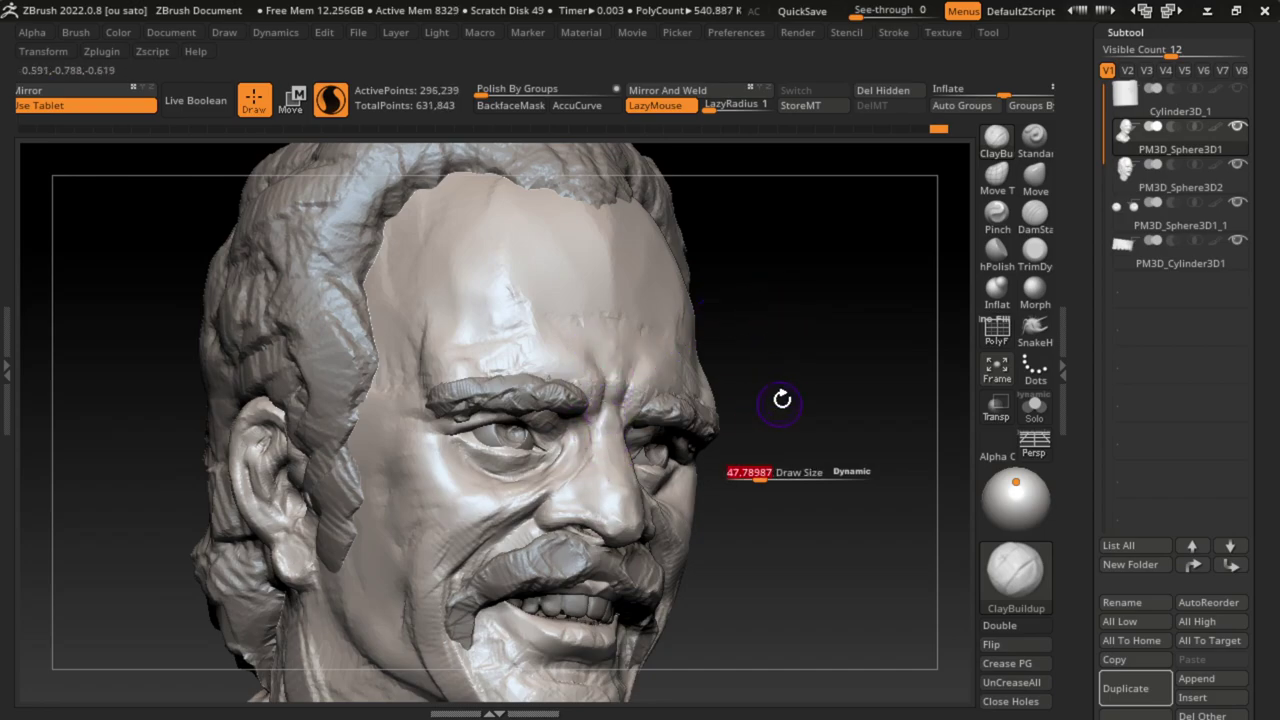
Step: Rotate the head to a new angle and switch to DamStandard
{"action": "left_click_drag", "start_coordinate": [782, 400], "coordinate": [731, 509]}
{"action": "left_click", "coordinate": [171, 32]}
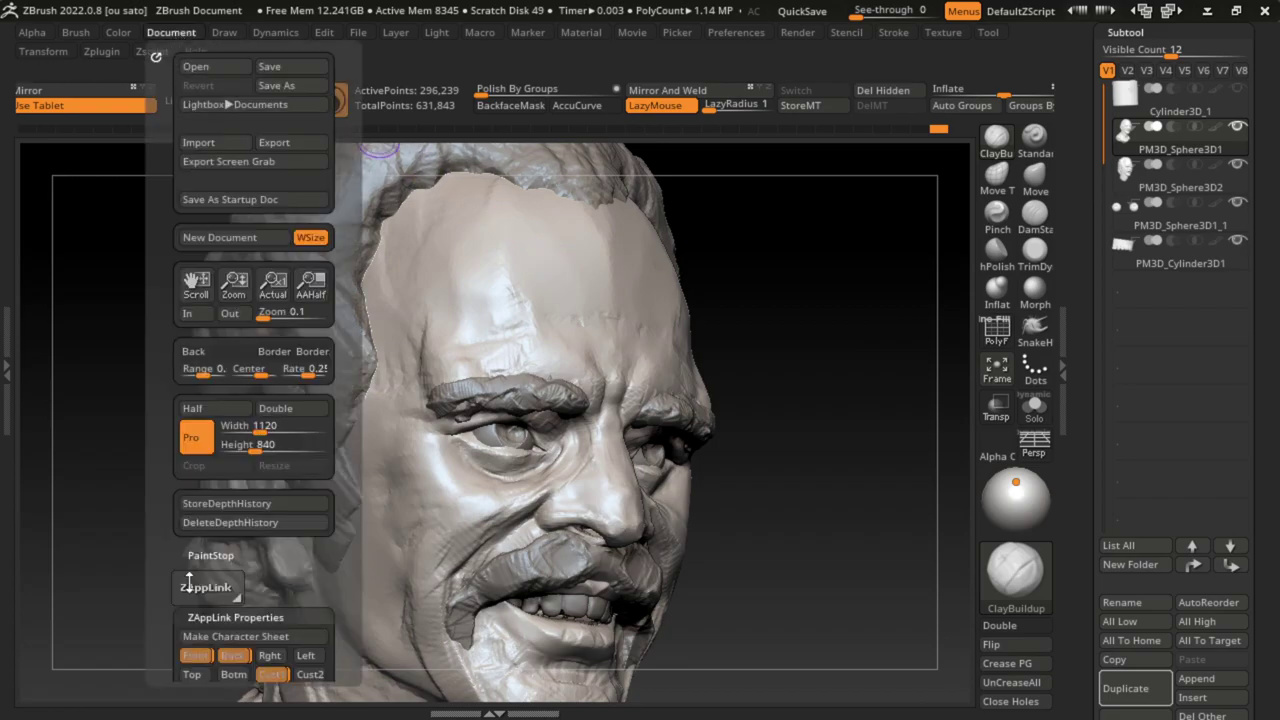
{"action": "left_click", "coordinate": [274, 674]}
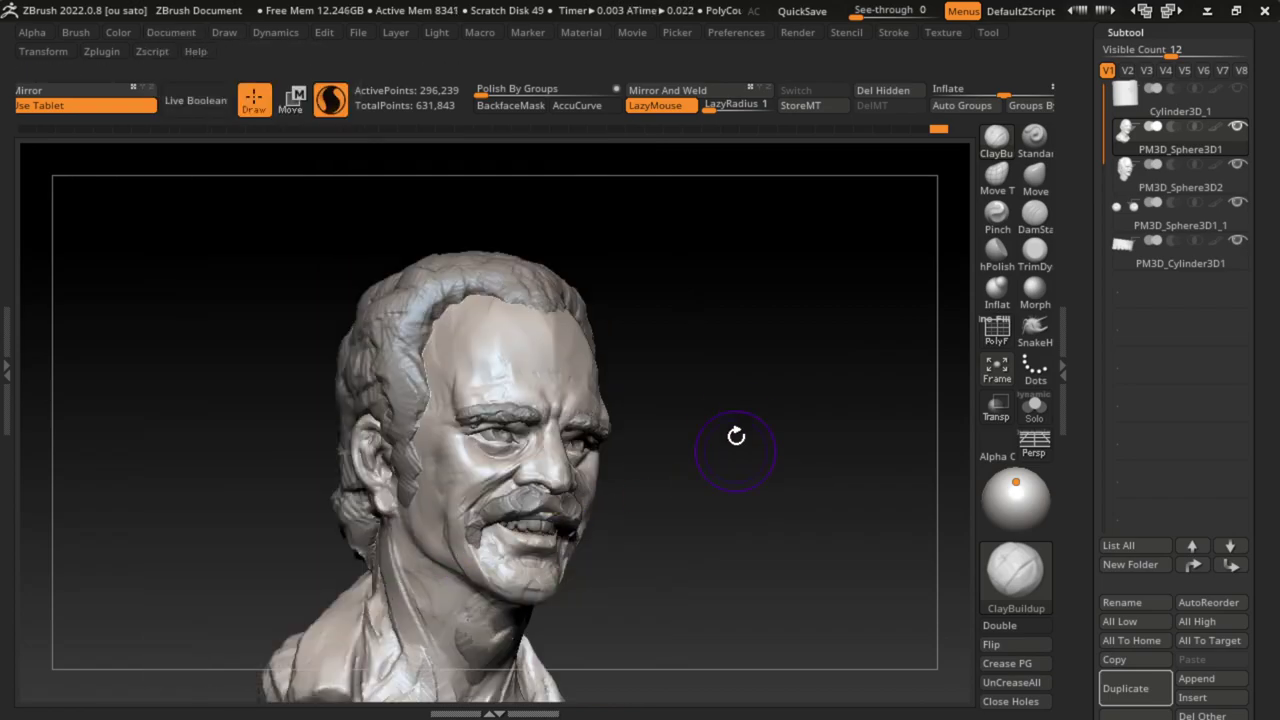
{"action": "key", "text": "b"}
{"action": "key", "text": "d"}
{"action": "key", "text": "s"}
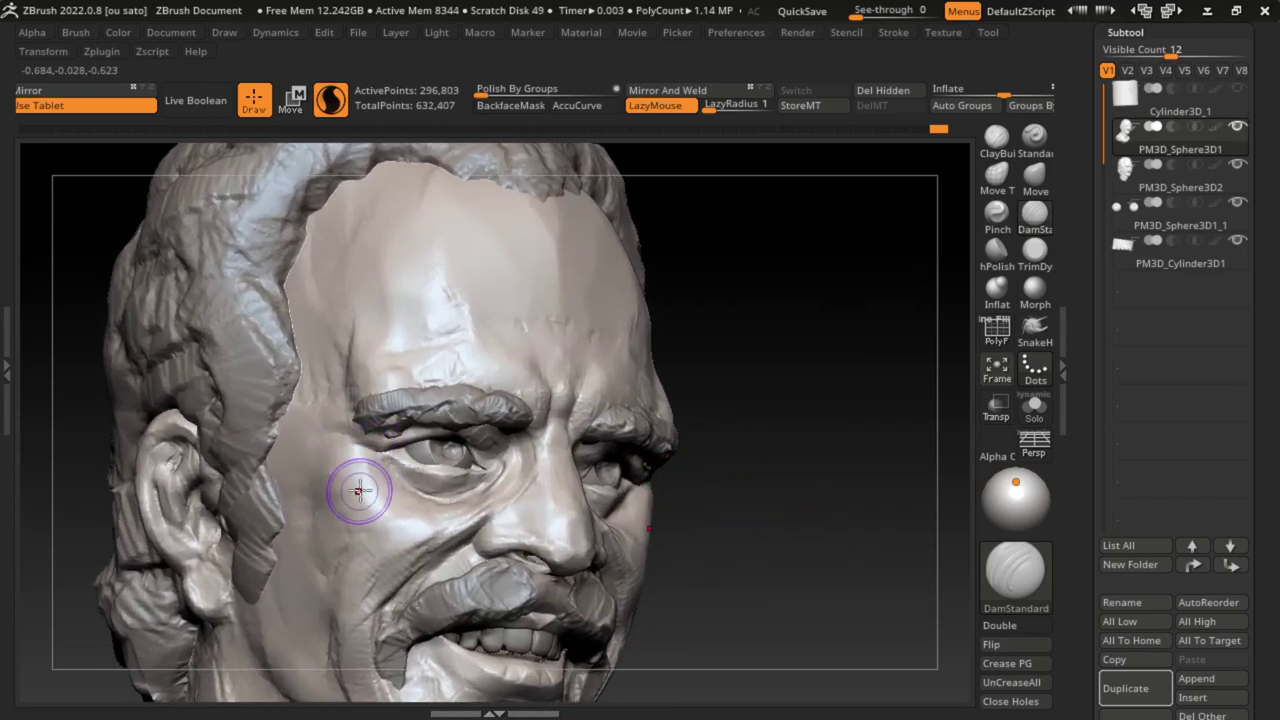
Step: Try creases under the eye and at the outer corner, undoing the strokes
{"action": "mouse_move", "coordinate": [349, 491]}
{"action": "left_mouse_down"}
{"action": "mouse_move", "coordinate": [360, 477]}
{"action": "mouse_move", "coordinate": [348, 438]}
{"action": "left_mouse_up"}
{"action": "key", "text": "ctrl+z"}
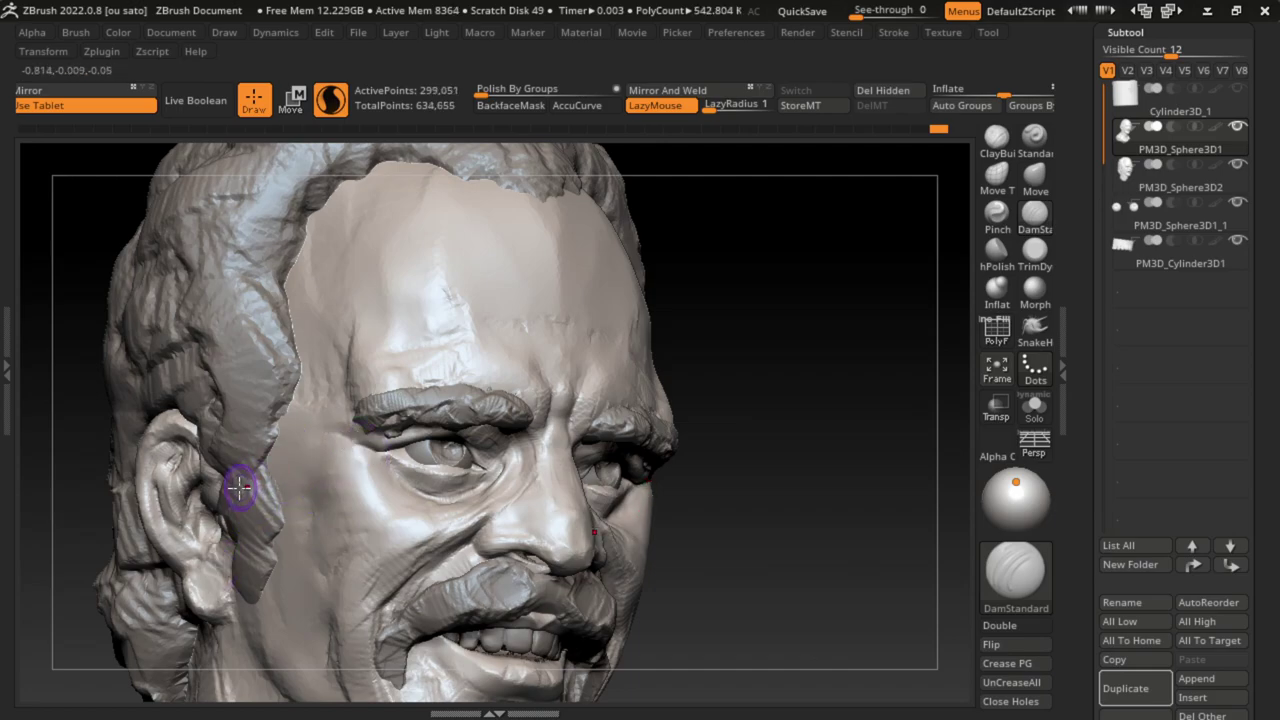
{"action": "left_click_drag", "start_coordinate": [286, 466], "coordinate": [355, 445]}
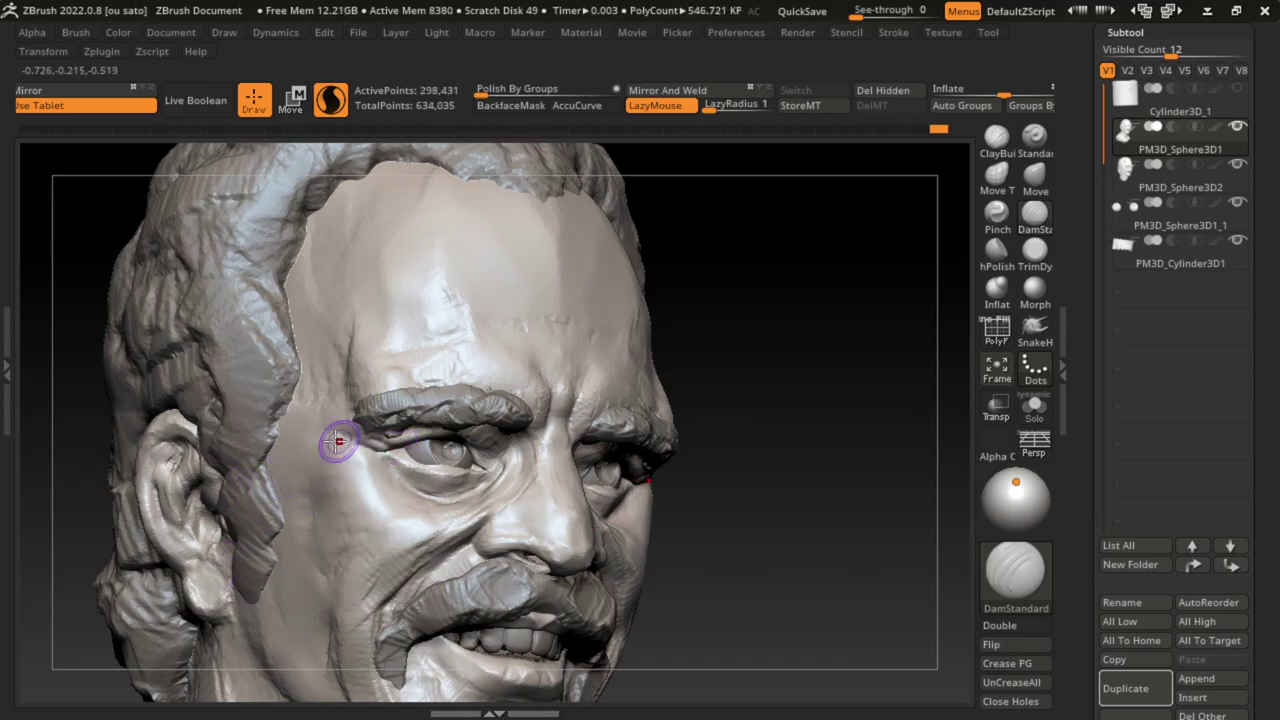
{"action": "key", "text": "ctrl+z"}
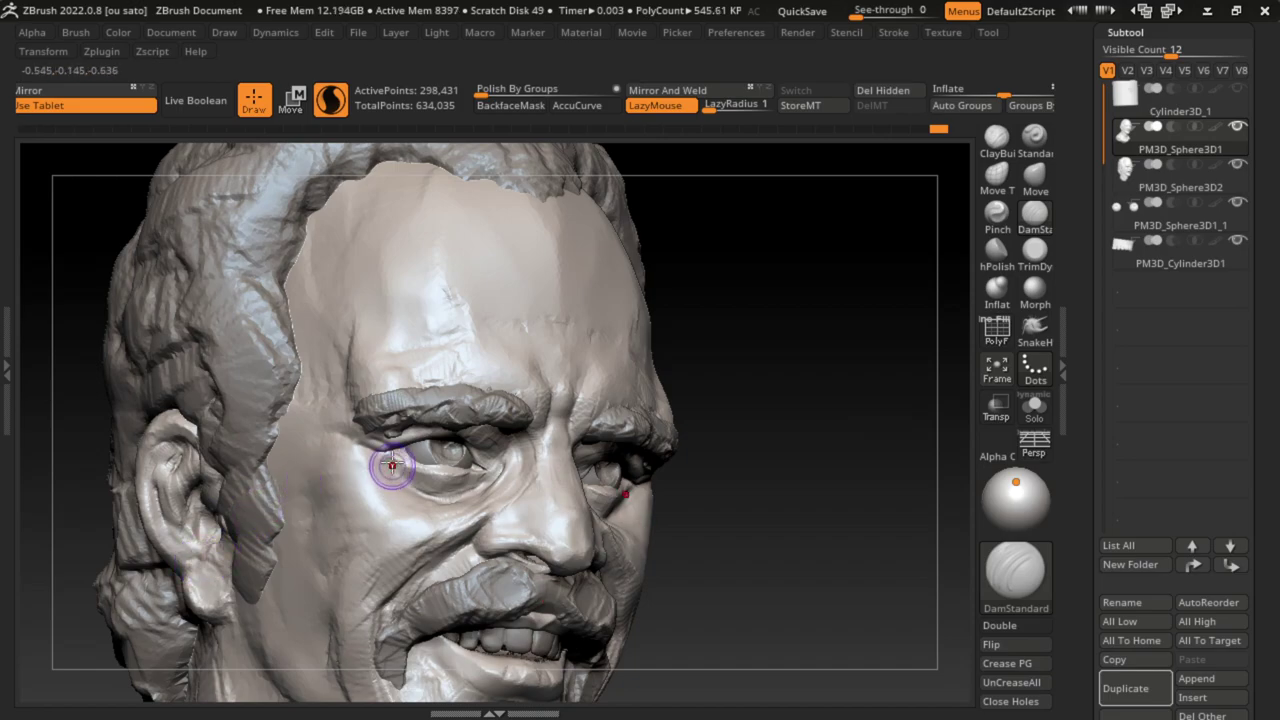
{"action": "key", "text": "ctrl+z"}
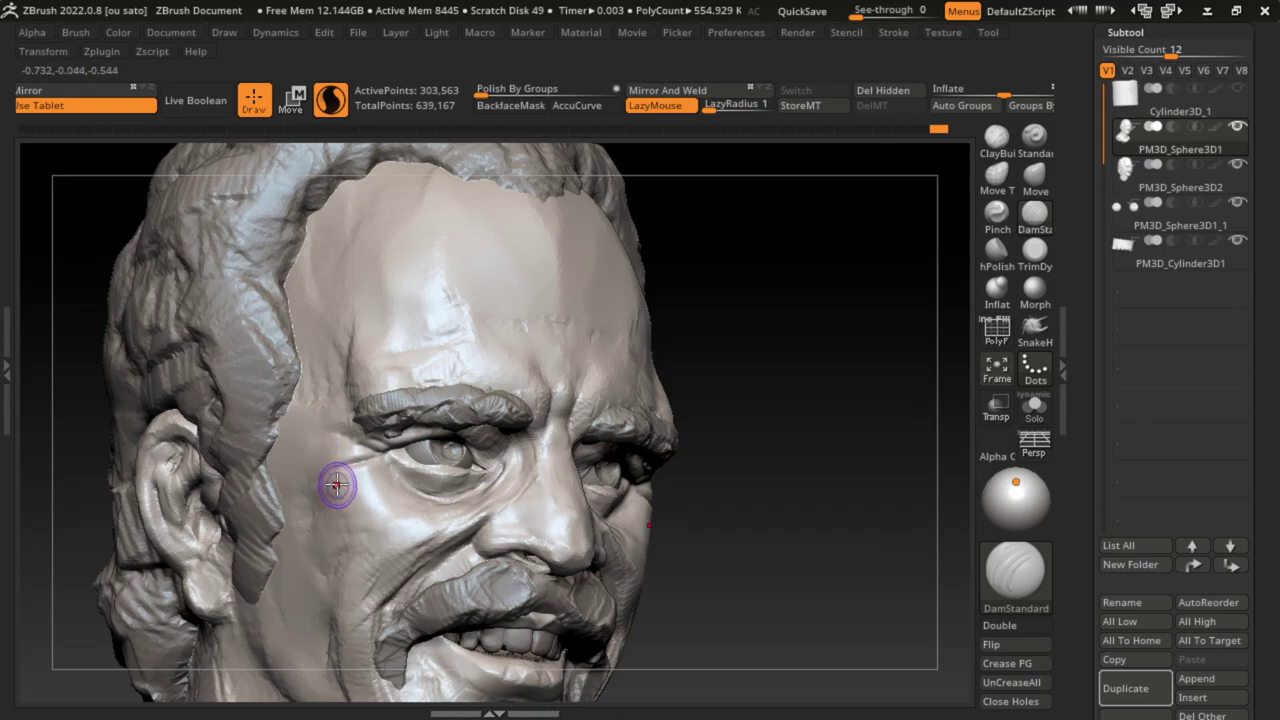
{"action": "key", "text": "ctrl+z"}
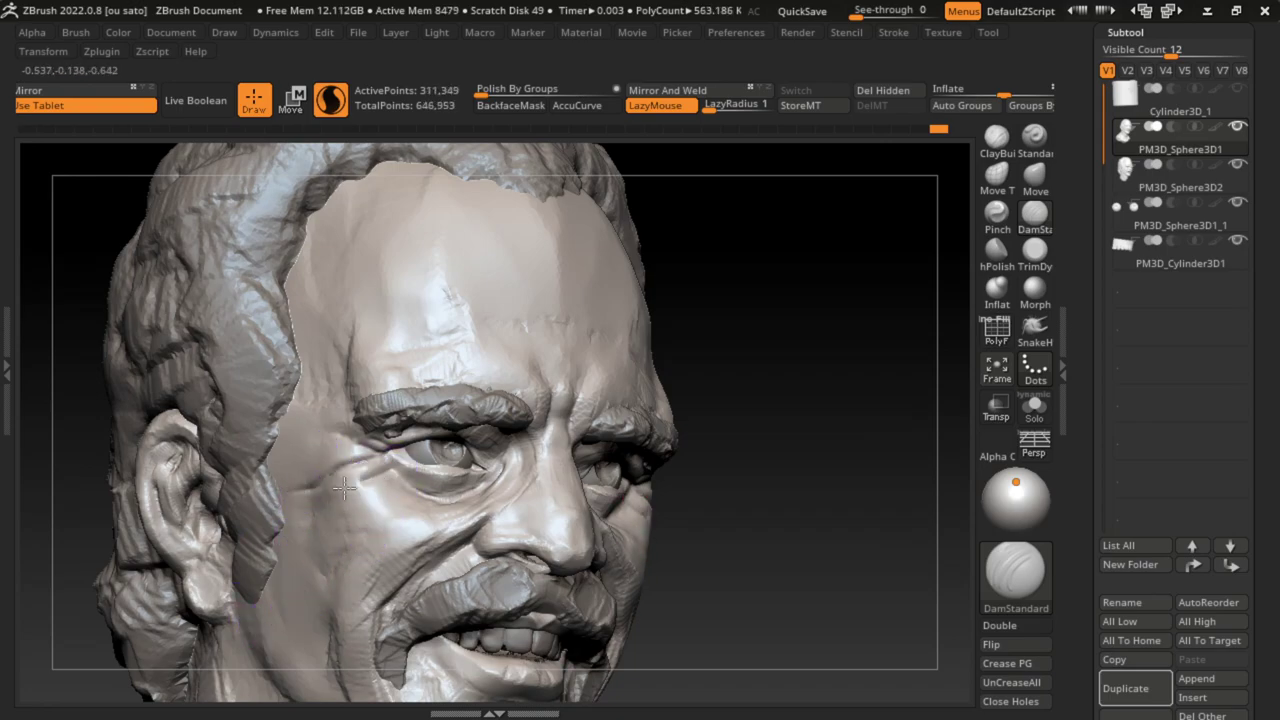
Step: Carve wrinkle folds across the cheek and a line into the lower cheek
{"action": "left_click_drag", "start_coordinate": [272, 527], "coordinate": [398, 472]}
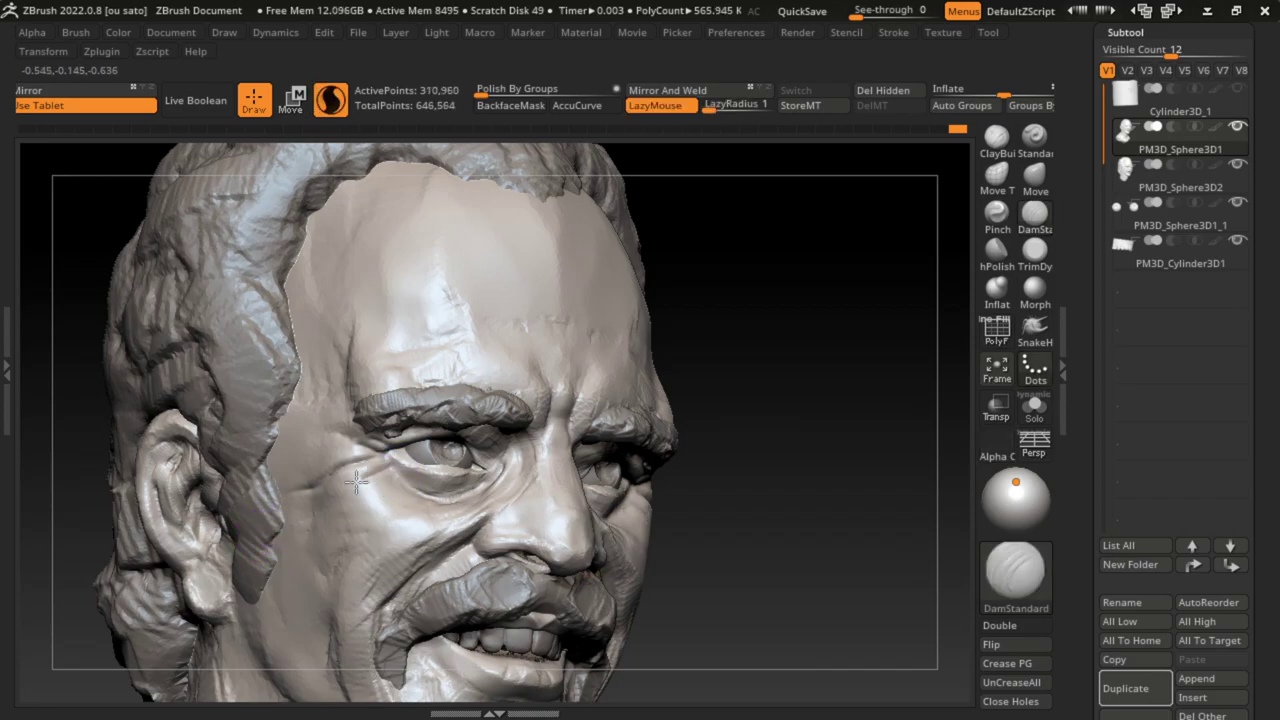
{"action": "mouse_move", "coordinate": [260, 589]}
{"action": "left_mouse_down"}
{"action": "mouse_move", "coordinate": [297, 531]}
{"action": "mouse_move", "coordinate": [398, 472]}
{"action": "left_mouse_up"}
{"action": "mouse_move", "coordinate": [296, 641]}
{"action": "left_mouse_down"}
{"action": "mouse_move", "coordinate": [286, 560]}
{"action": "mouse_move", "coordinate": [366, 509]}
{"action": "left_mouse_up"}
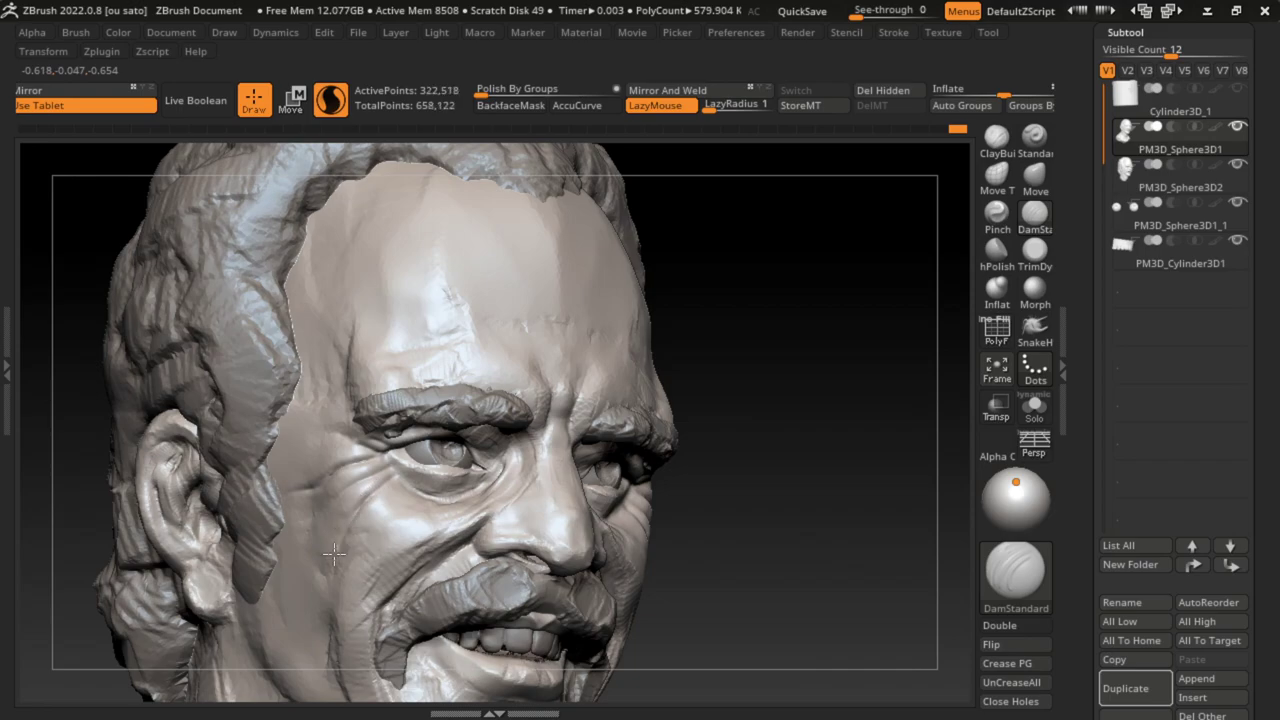
{"action": "key", "text": "ctrl"}
{"action": "left_click_drag", "start_coordinate": [305, 694], "coordinate": [420, 665]}
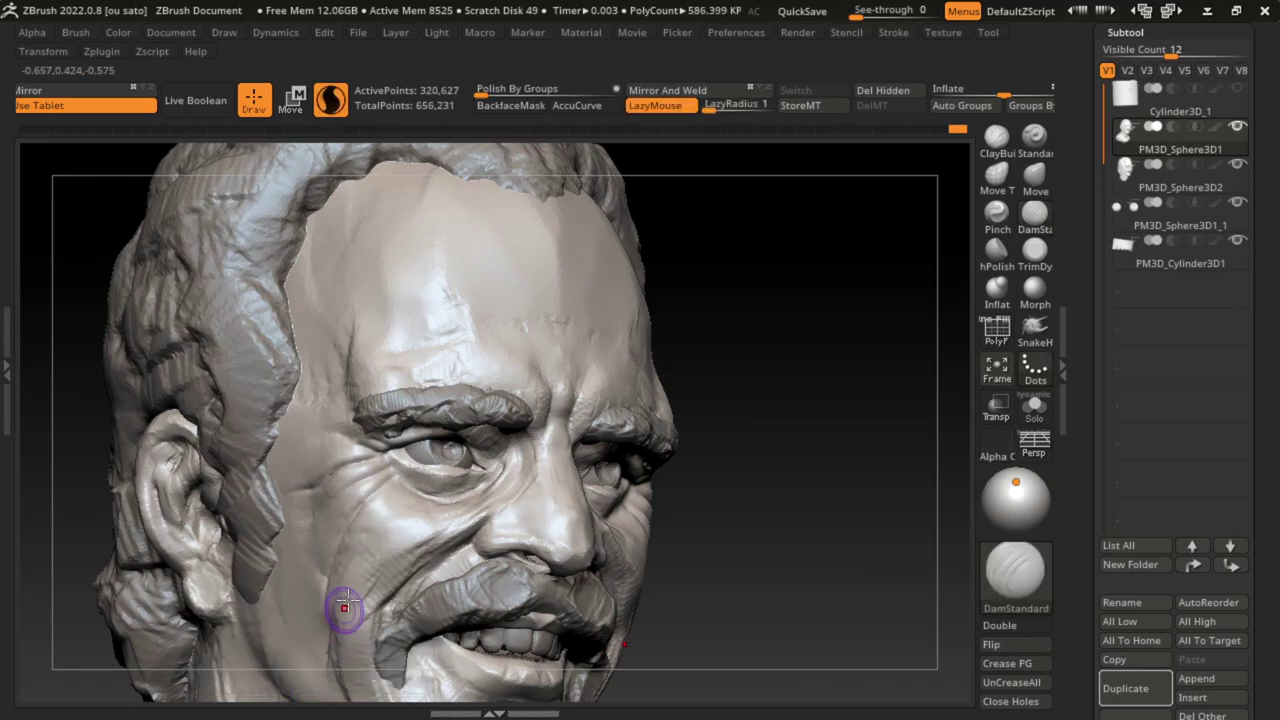
Step: Add a short raised stroke on the cheek with the Standard brush
{"action": "left_click", "coordinate": [1034, 135]}
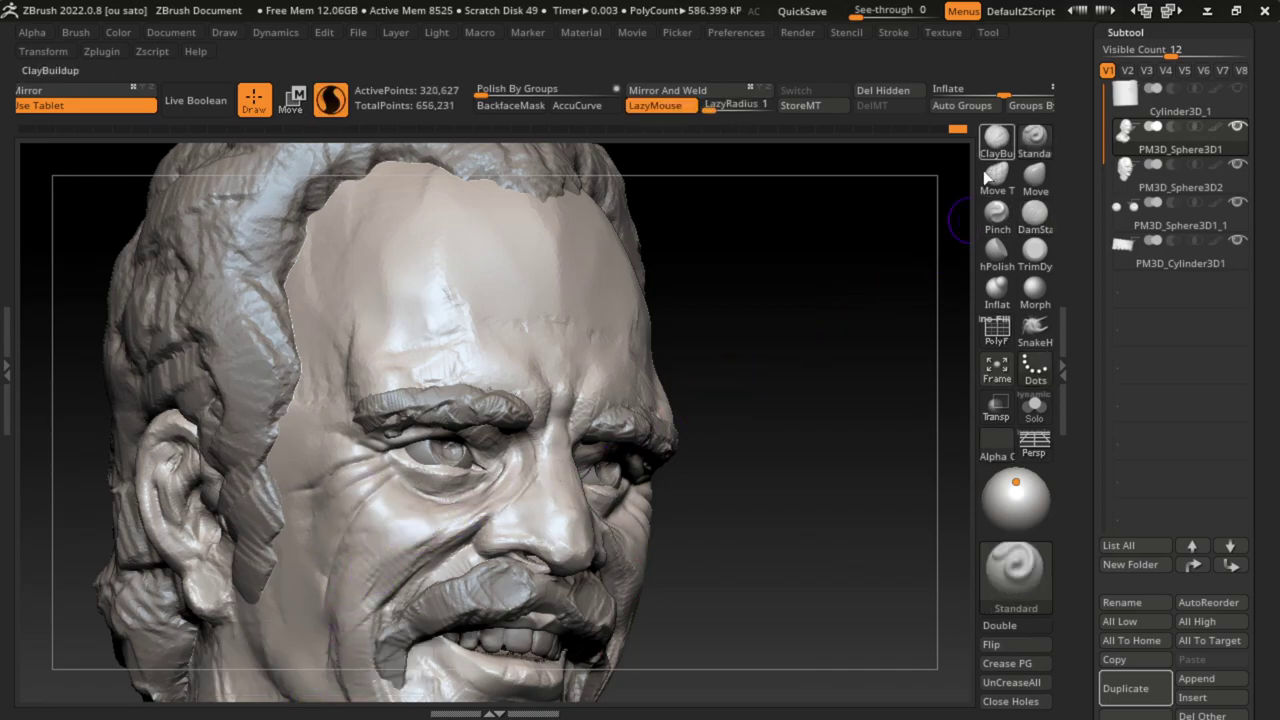
{"action": "key", "text": "s"}
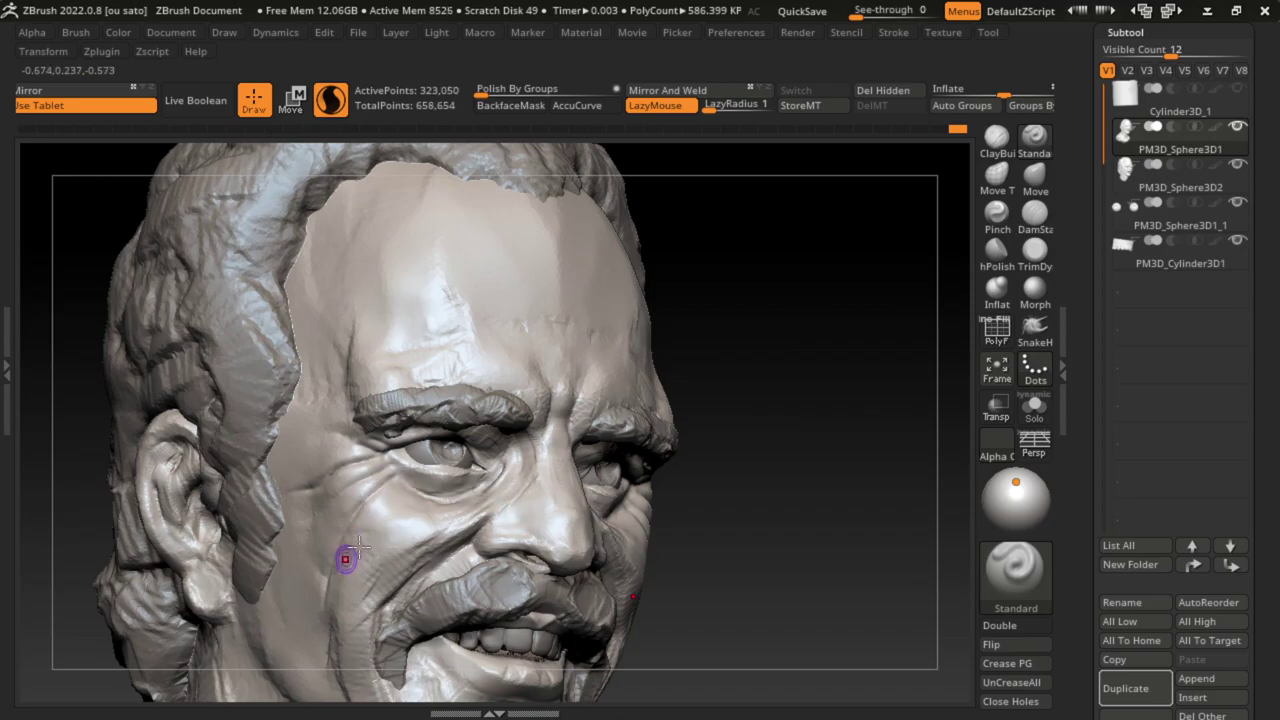
{"action": "left_click_drag", "start_coordinate": [367, 503], "coordinate": [358, 516]}
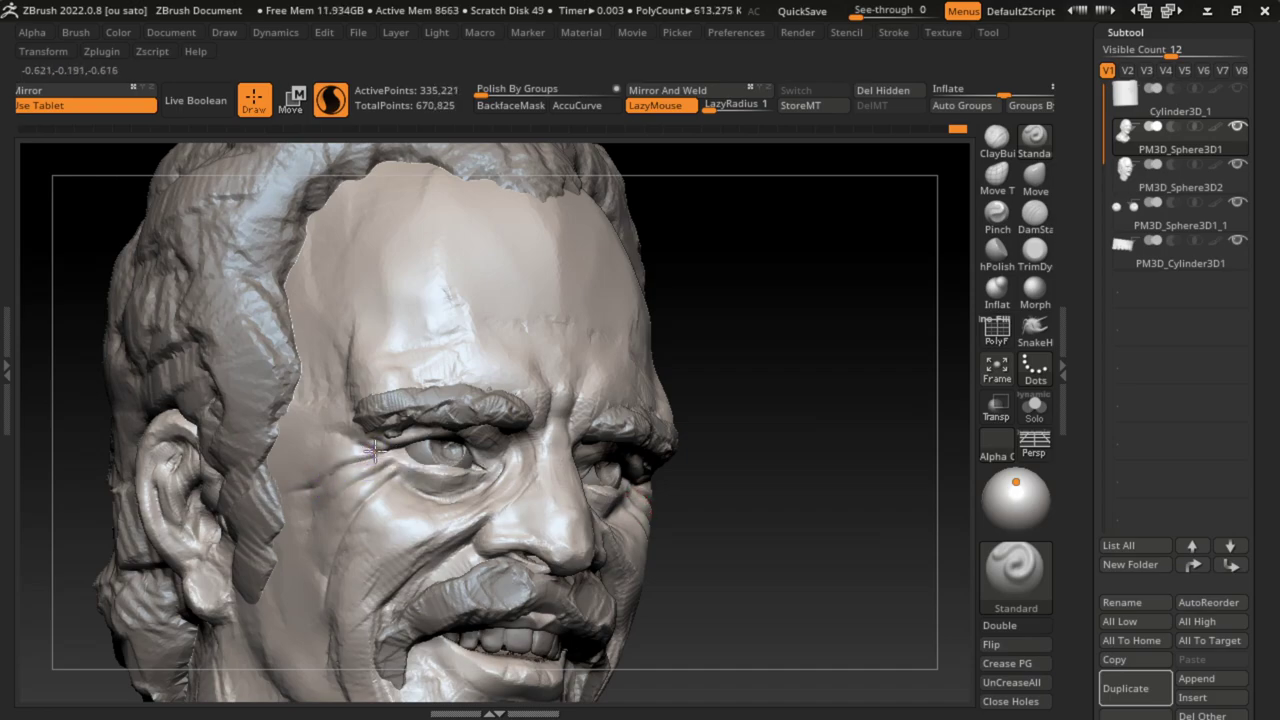
{"action": "key", "text": "b"}
{"action": "key", "text": "c"}
{"action": "key", "text": "b"}
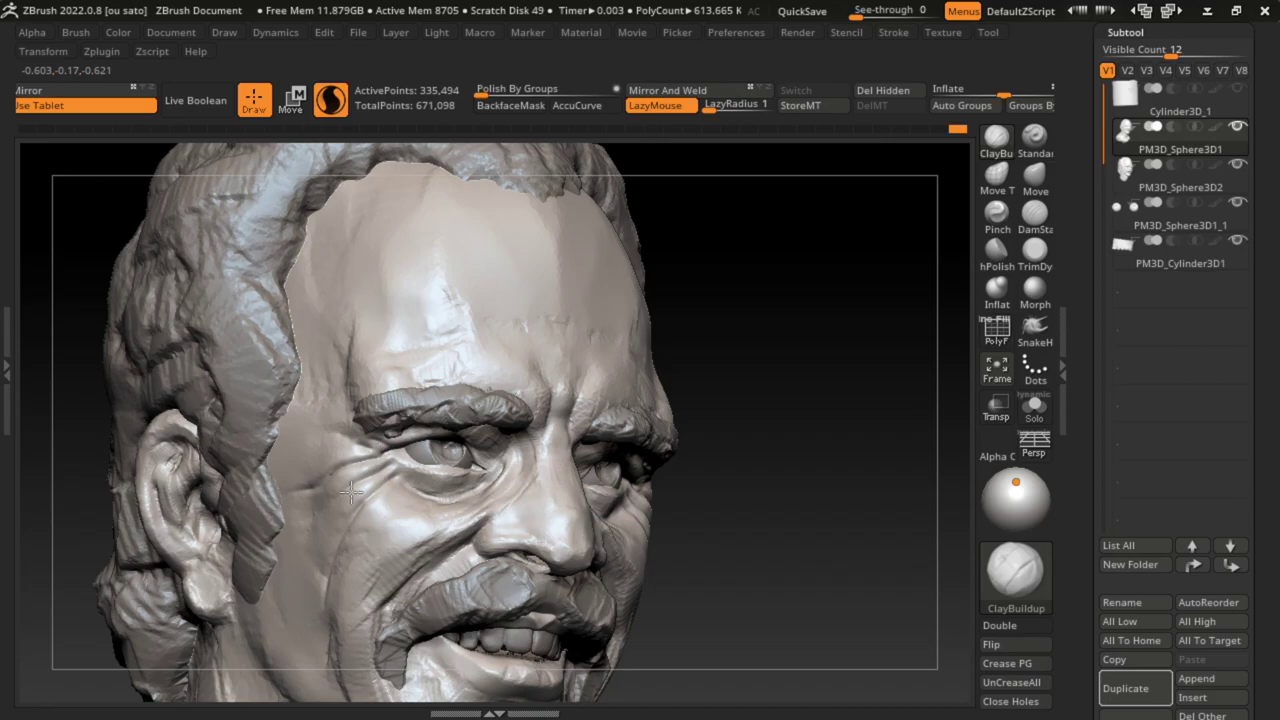
Step: Carve a faint crease from eye toward ear and build clay on the upper eyelid
{"action": "key", "text": "b"}
{"action": "key", "text": "d"}
{"action": "key", "text": "s"}
{"action": "left_click_drag", "start_coordinate": [384, 452], "coordinate": [266, 550]}
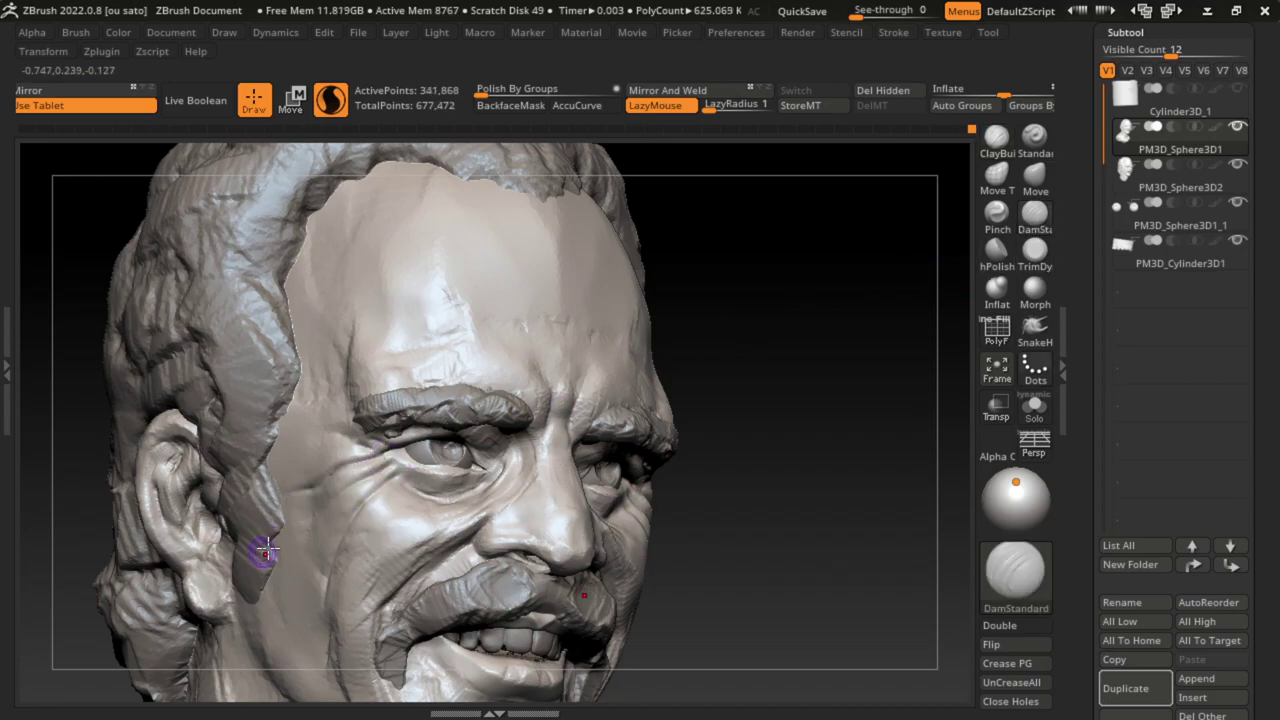
{"action": "key", "text": "b"}
{"action": "key", "text": "c"}
{"action": "key", "text": "b"}
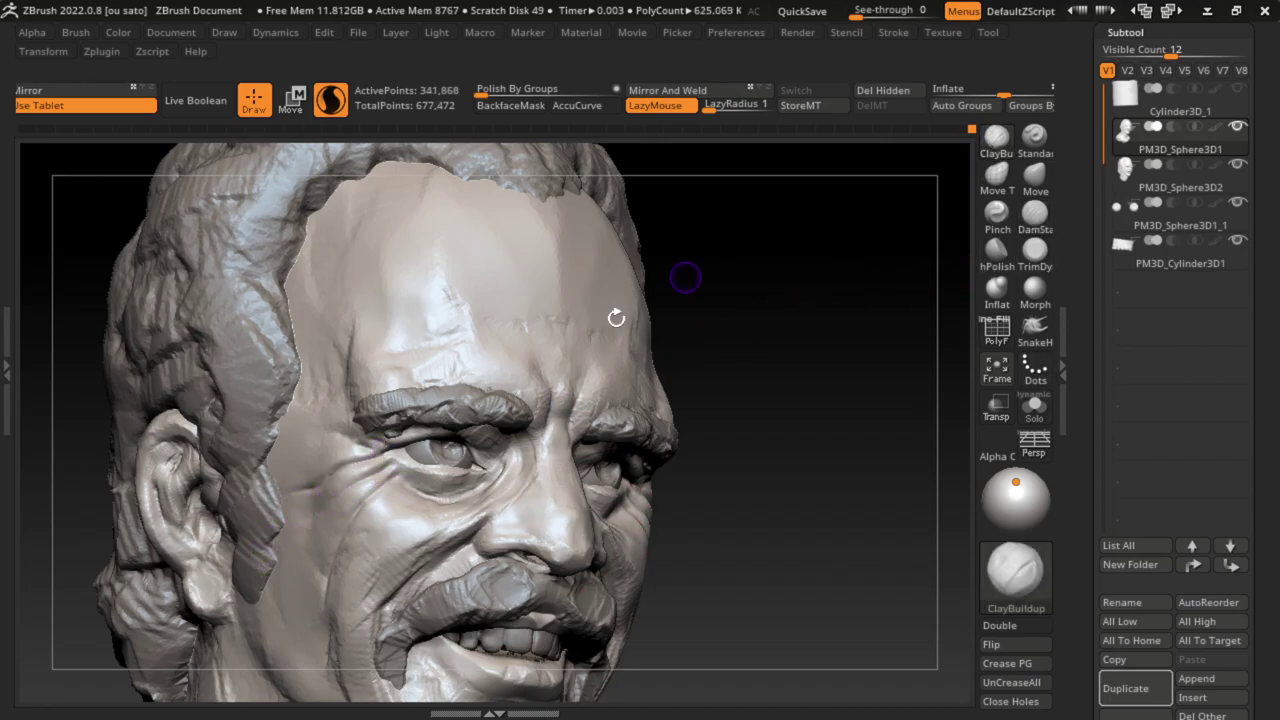
{"action": "left_click_drag", "start_coordinate": [370, 443], "coordinate": [424, 443]}
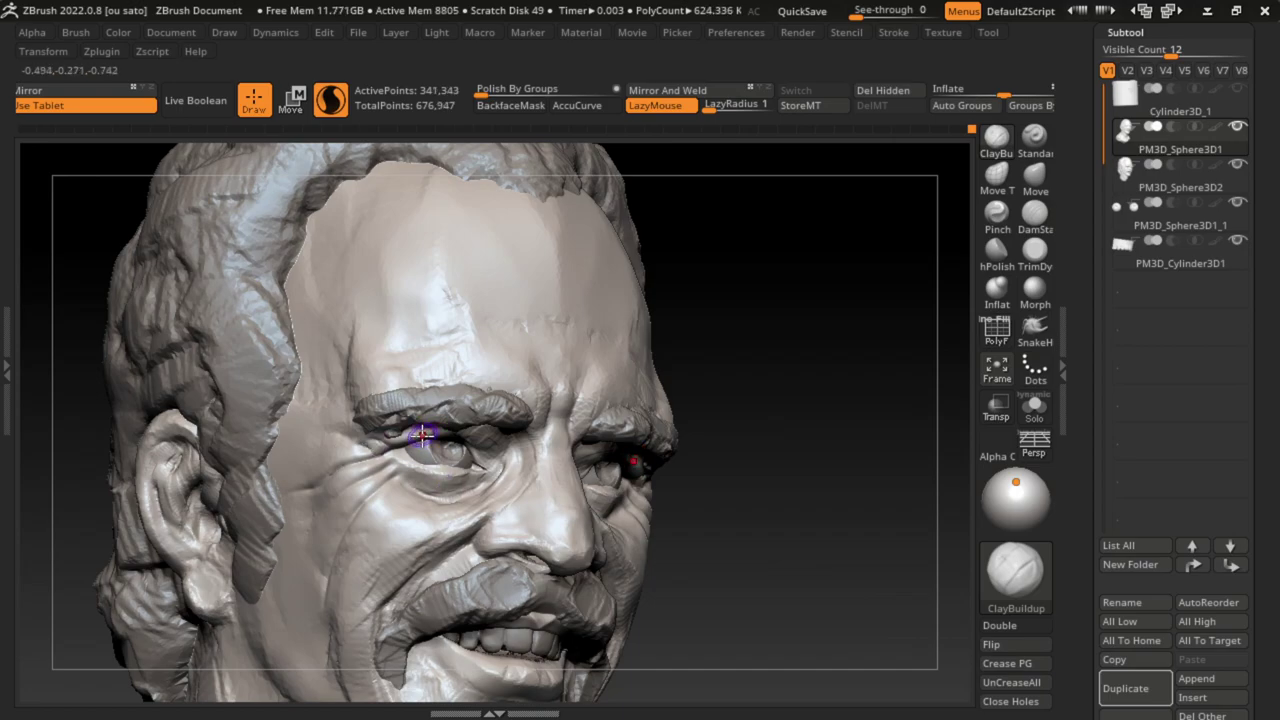
Step: On PM3D_Sphere3D2, resculpt both brows and carve furrows between them
{"action": "left_click", "coordinate": [385, 434], "text": "alt"}
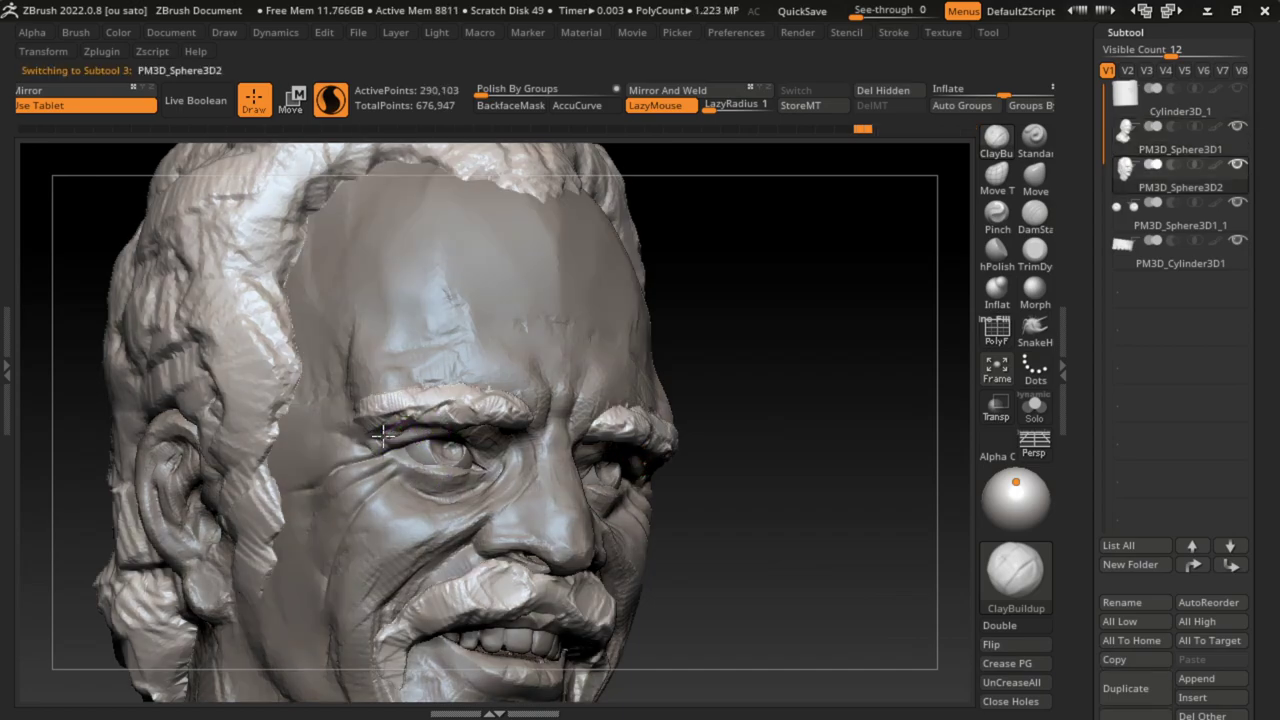
{"action": "left_click_drag", "start_coordinate": [366, 455], "coordinate": [372, 428]}
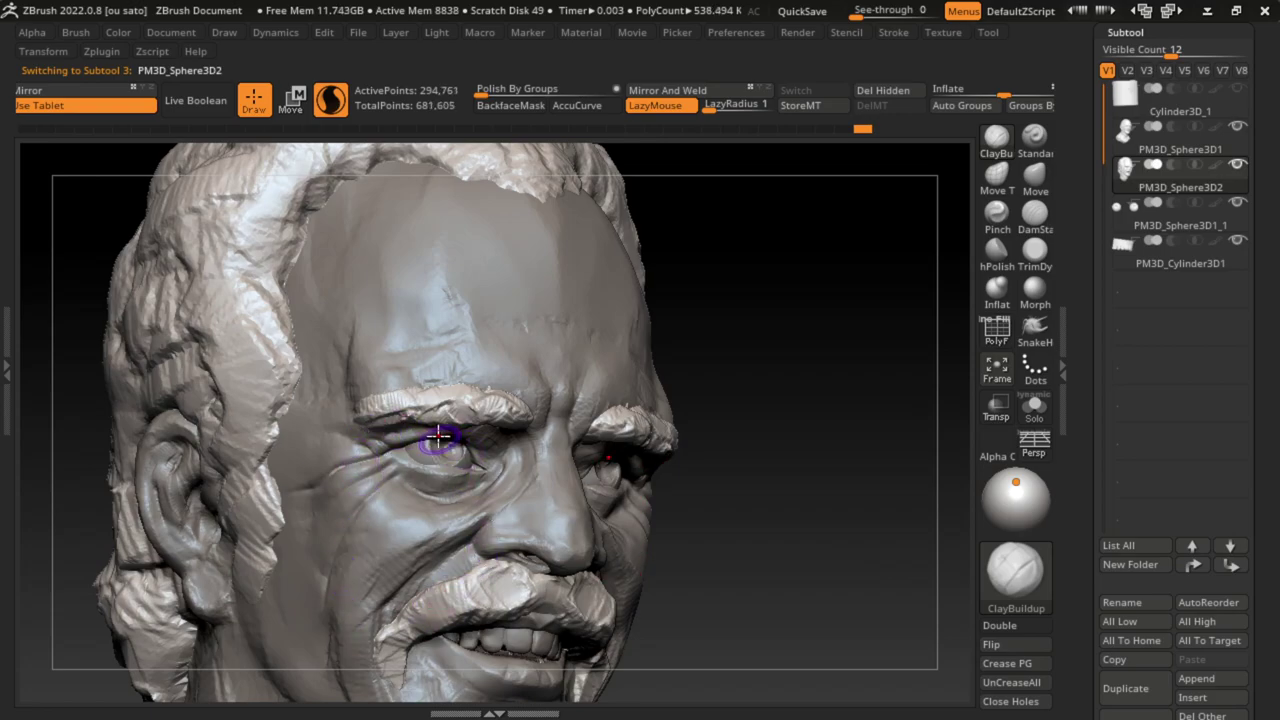
{"action": "left_click_drag", "start_coordinate": [443, 443], "coordinate": [392, 420]}
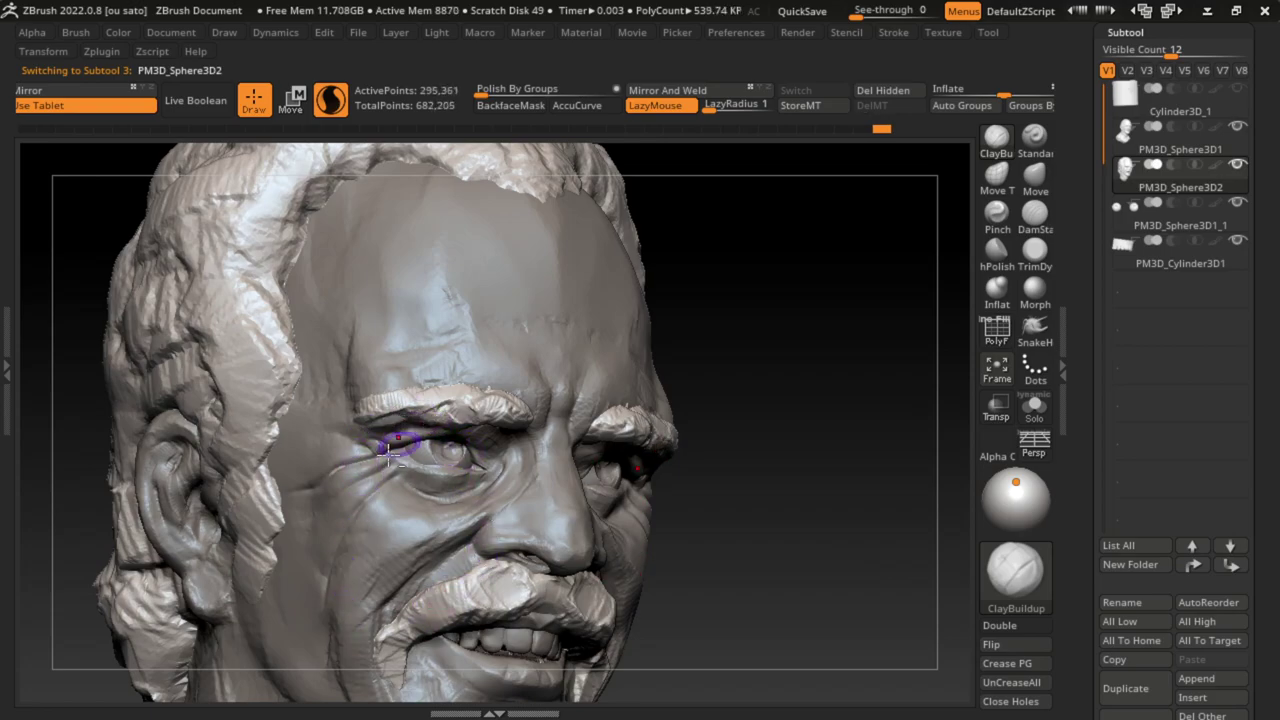
{"action": "mouse_move", "coordinate": [443, 386]}
{"action": "left_mouse_down"}
{"action": "mouse_move", "coordinate": [529, 380]}
{"action": "mouse_move", "coordinate": [425, 388]}
{"action": "left_mouse_up"}
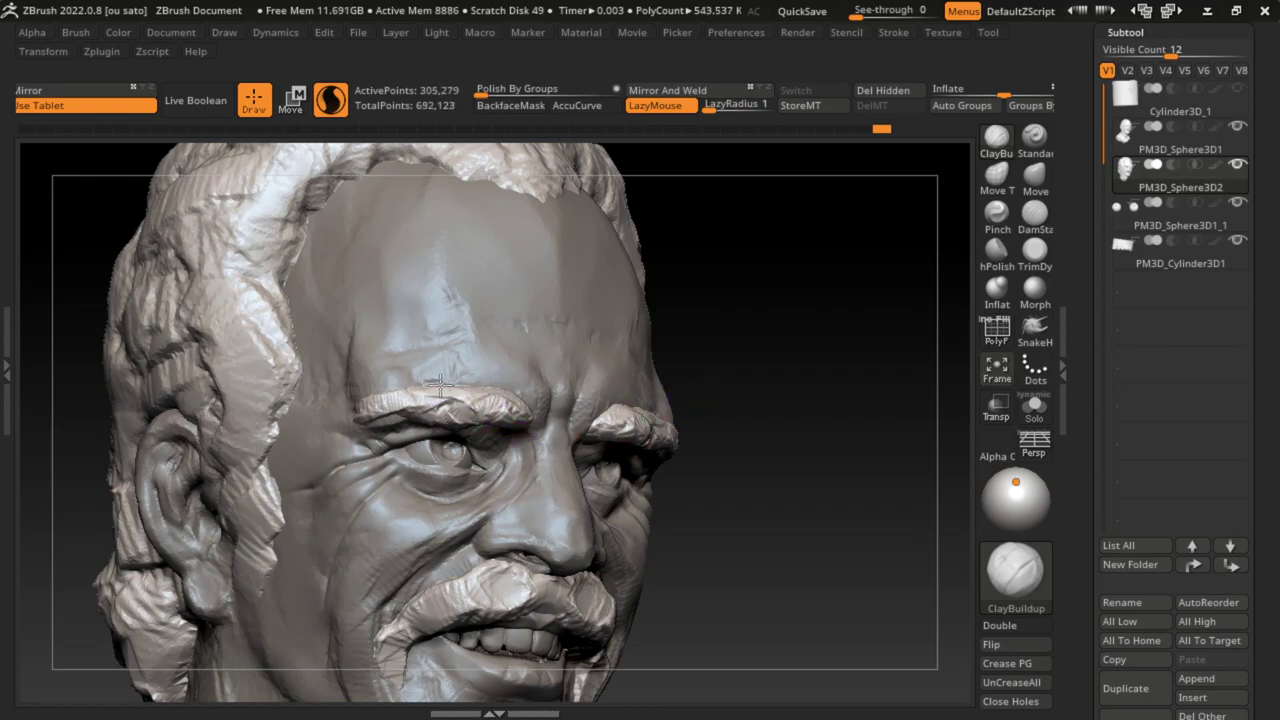
{"action": "mouse_move", "coordinate": [570, 385]}
{"action": "left_mouse_down"}
{"action": "mouse_move", "coordinate": [500, 380]}
{"action": "mouse_move", "coordinate": [519, 424]}
{"action": "left_mouse_up"}
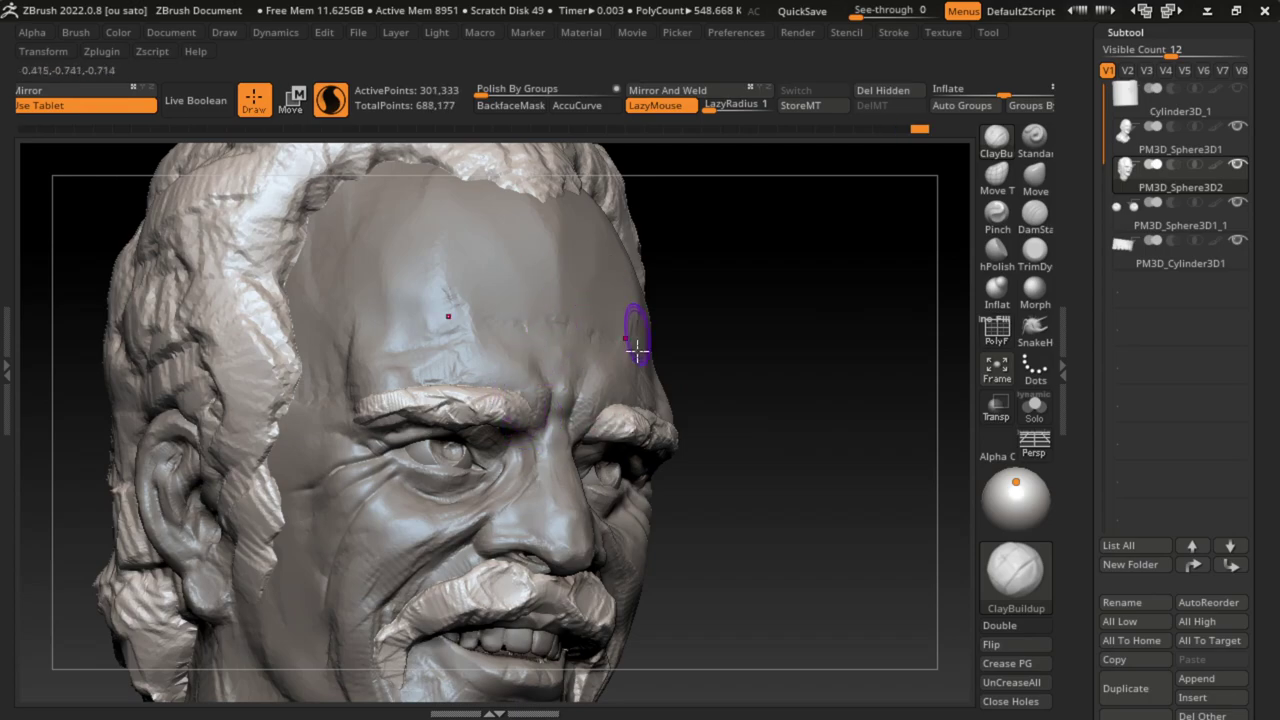
{"action": "mouse_move", "coordinate": [586, 380]}
{"action": "left_mouse_down"}
{"action": "mouse_move", "coordinate": [625, 407]}
{"action": "mouse_move", "coordinate": [629, 443]}
{"action": "mouse_move", "coordinate": [659, 432]}
{"action": "left_mouse_up"}
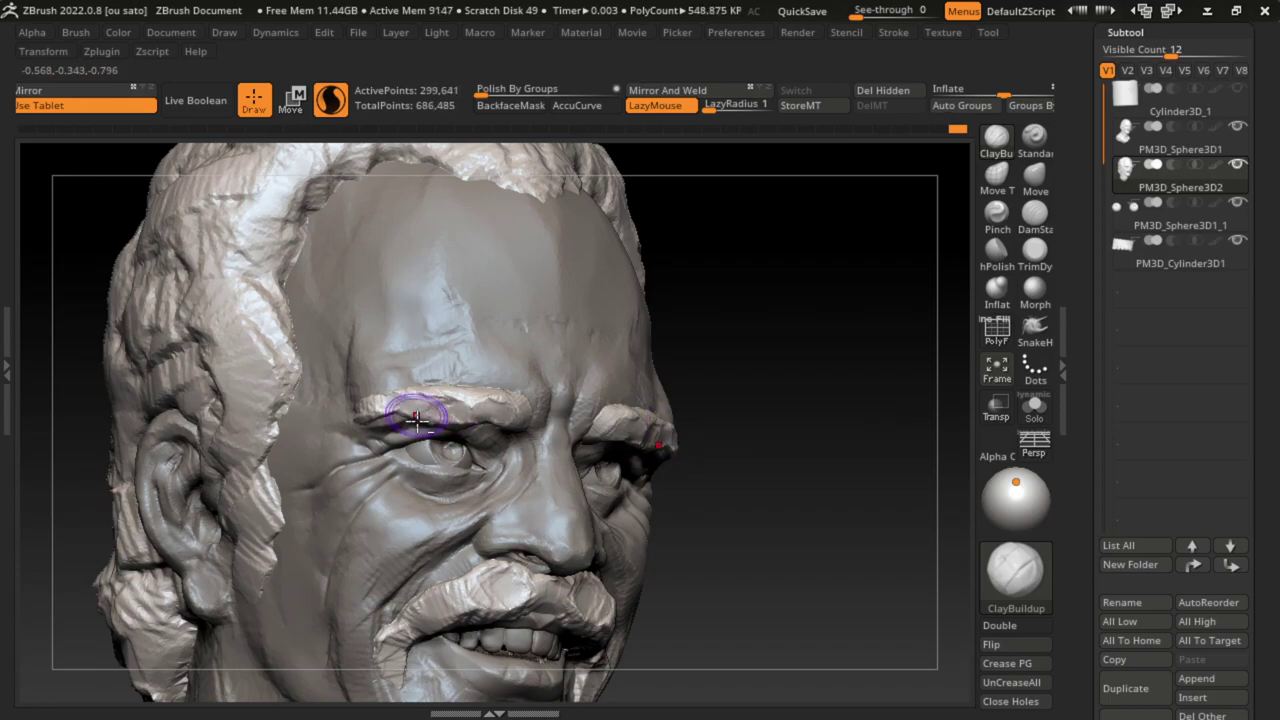
{"action": "left_click_drag", "start_coordinate": [400, 402], "coordinate": [373, 404]}
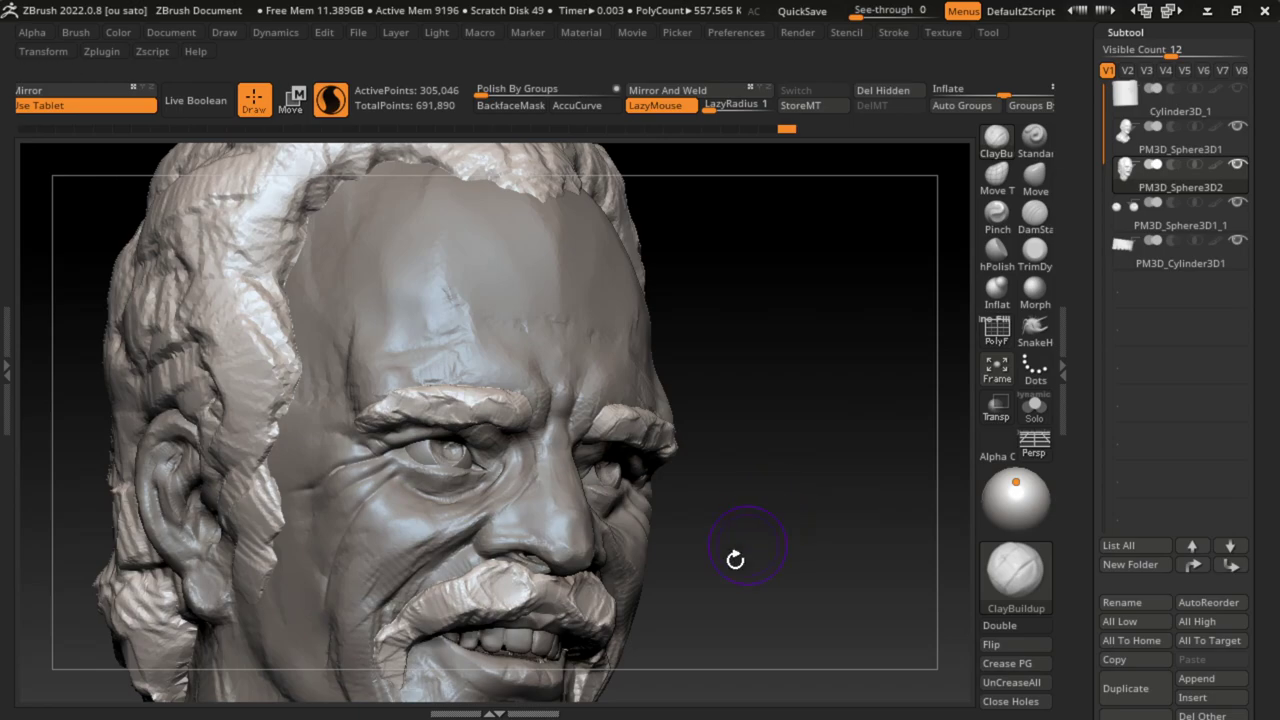
Step: Orbit the head and reshape the upper mustache and the area near the mouth
{"action": "left_click_drag", "start_coordinate": [737, 557], "coordinate": [737, 497]}
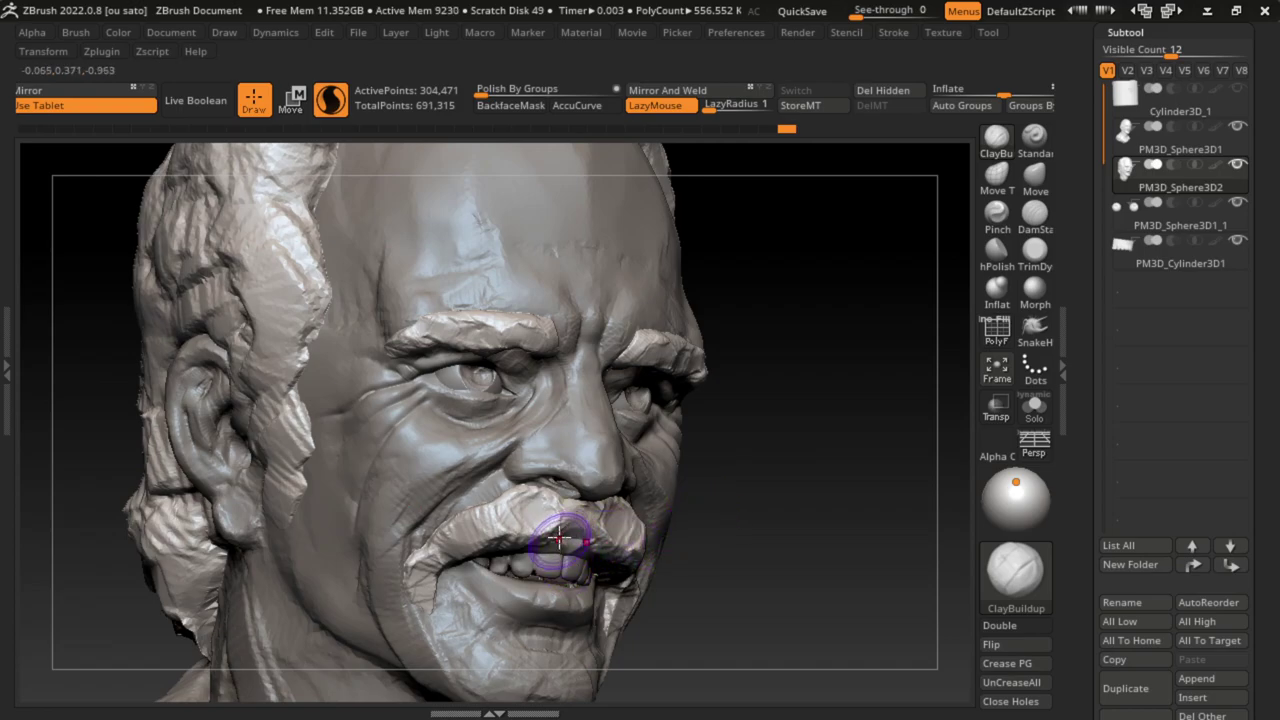
{"action": "mouse_move", "coordinate": [575, 530]}
{"action": "left_mouse_down"}
{"action": "mouse_move", "coordinate": [485, 498]}
{"action": "mouse_move", "coordinate": [510, 483]}
{"action": "mouse_move", "coordinate": [540, 490]}
{"action": "mouse_move", "coordinate": [530, 505]}
{"action": "mouse_move", "coordinate": [489, 492]}
{"action": "left_mouse_up"}
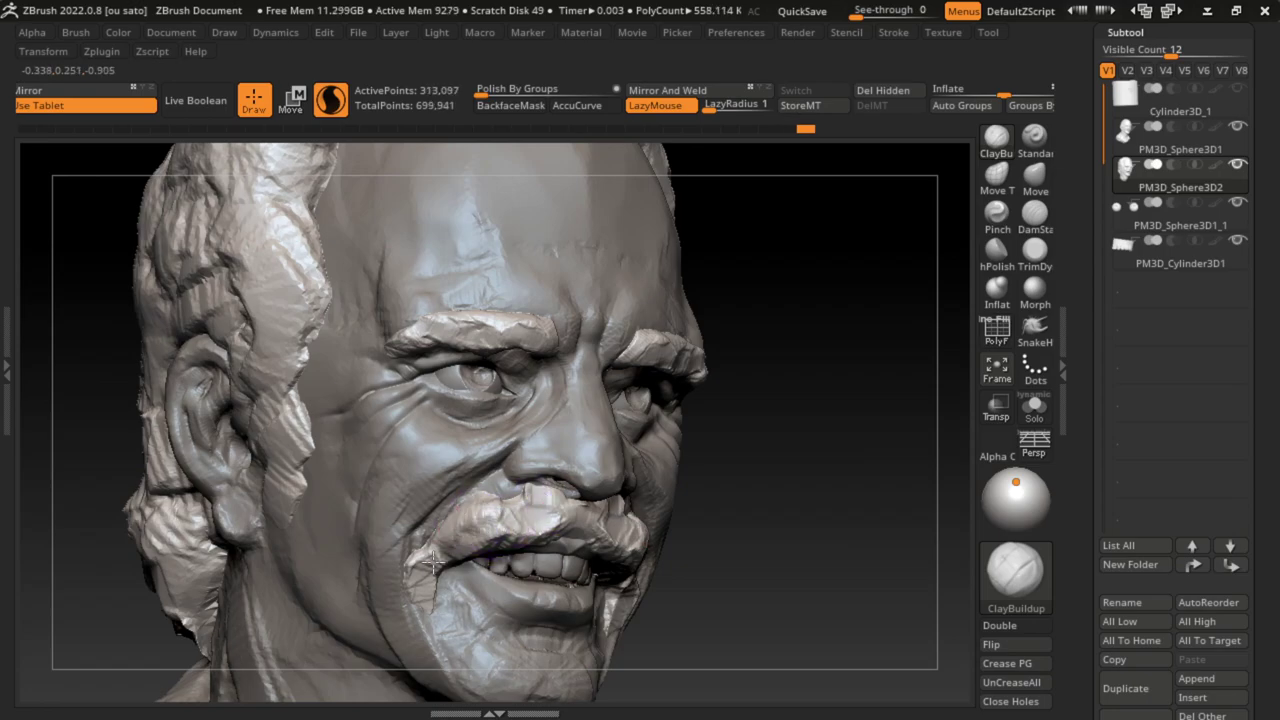
{"action": "right_click_drag", "start_coordinate": [523, 614], "coordinate": [677, 586]}
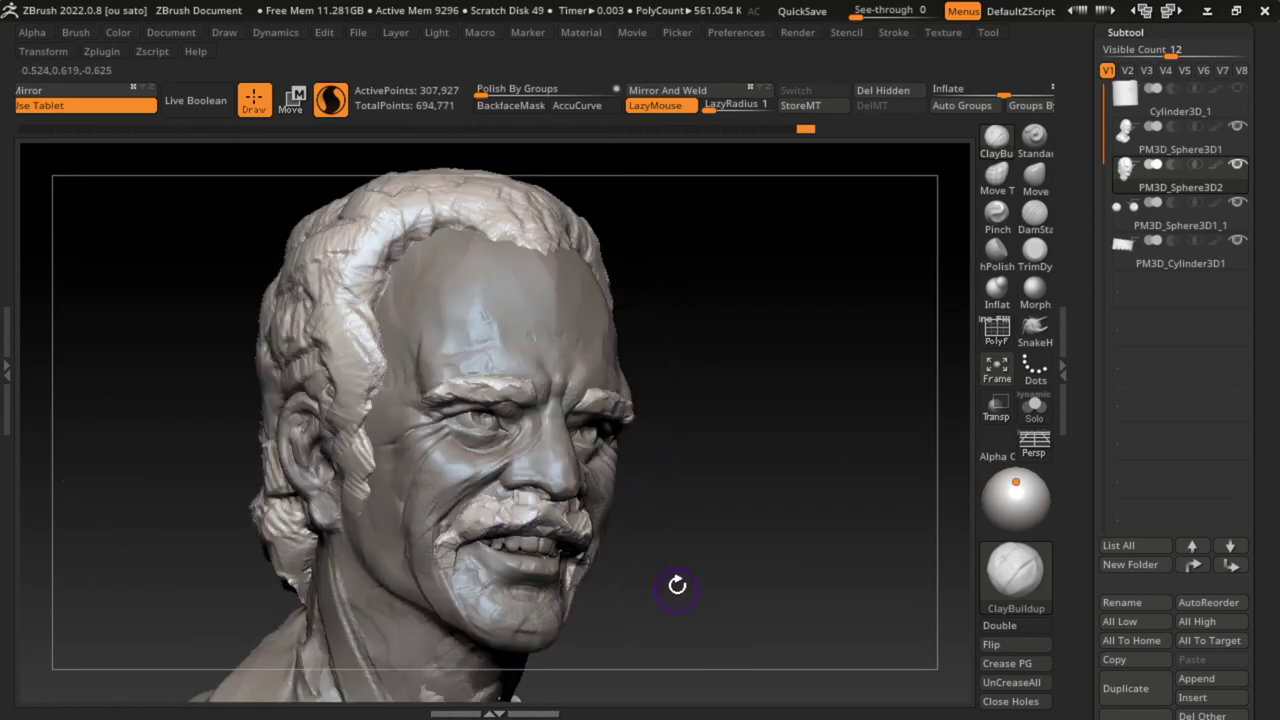
{"action": "left_click_drag", "start_coordinate": [503, 520], "coordinate": [623, 520]}
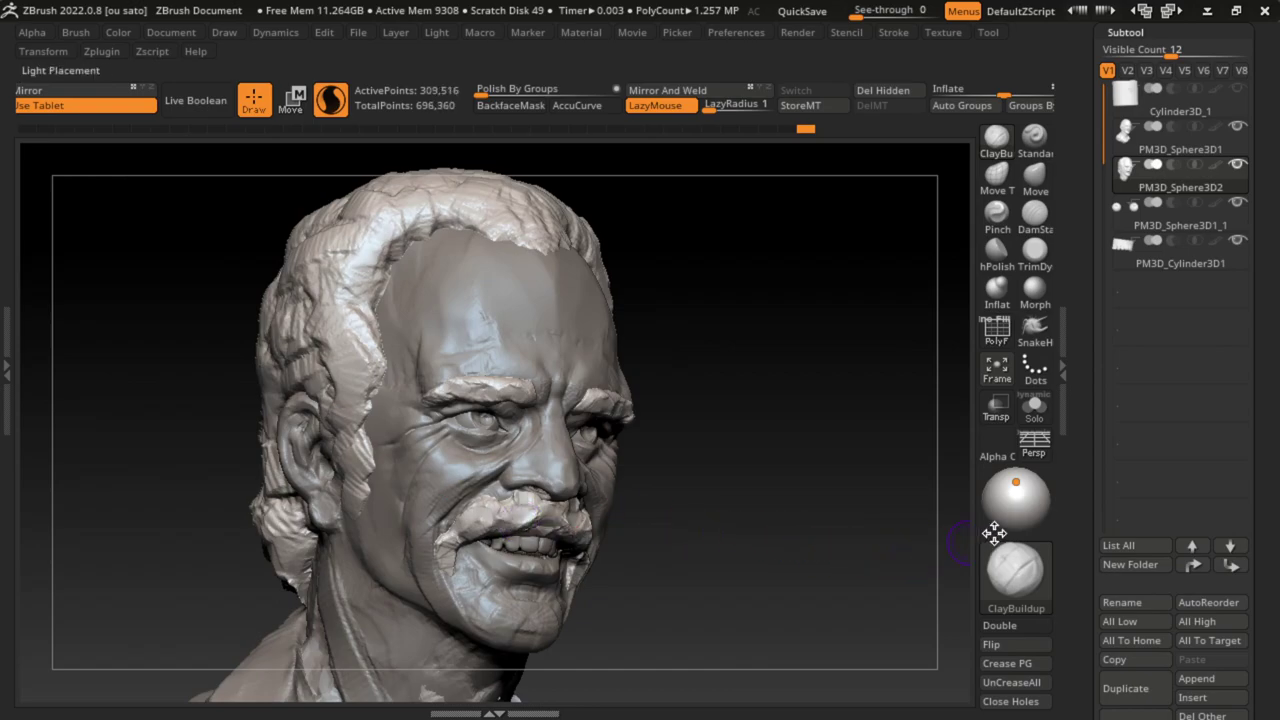
{"action": "mouse_move", "coordinate": [843, 614]}
{"action": "right_mouse_down"}
{"action": "mouse_move", "coordinate": [784, 620]}
{"action": "mouse_move", "coordinate": [700, 570]}
{"action": "mouse_move", "coordinate": [590, 585]}
{"action": "right_mouse_up"}
{"action": "left_click", "coordinate": [586, 586], "text": "alt"}
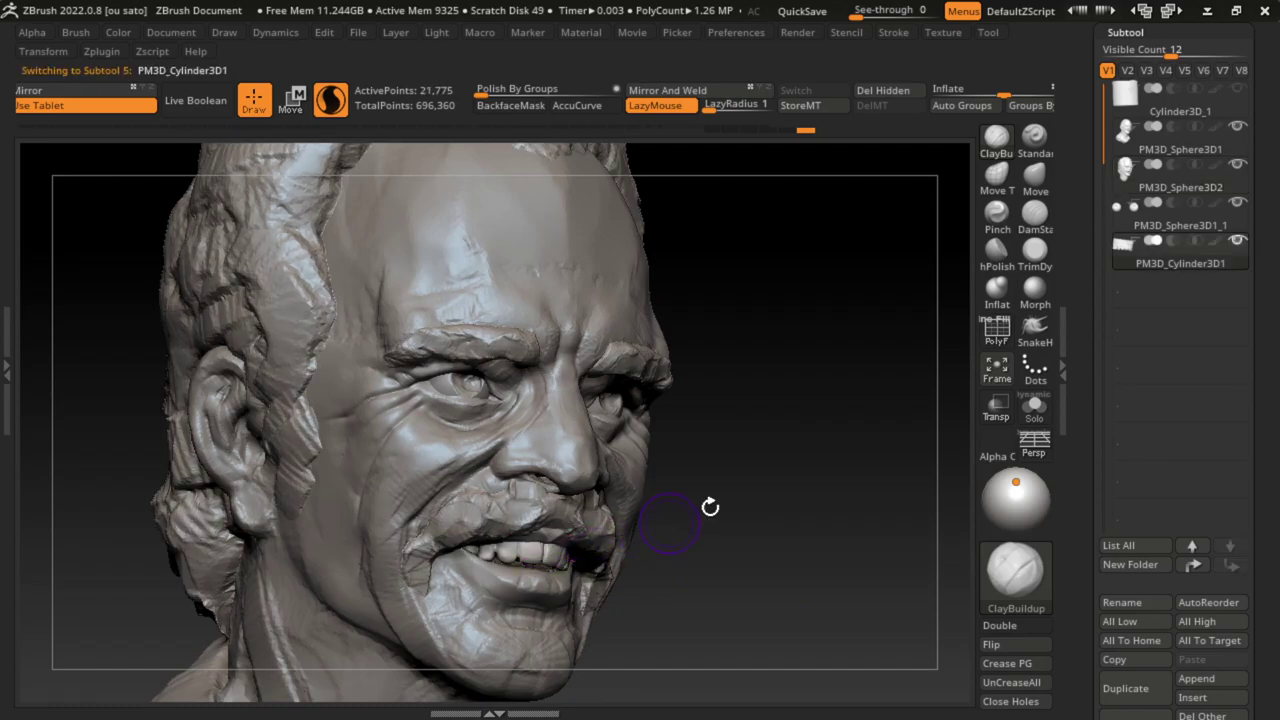
Step: Carve the teeth area, then Pinch a crisp edge along the lower lip
{"action": "left_click", "coordinate": [1035, 213]}
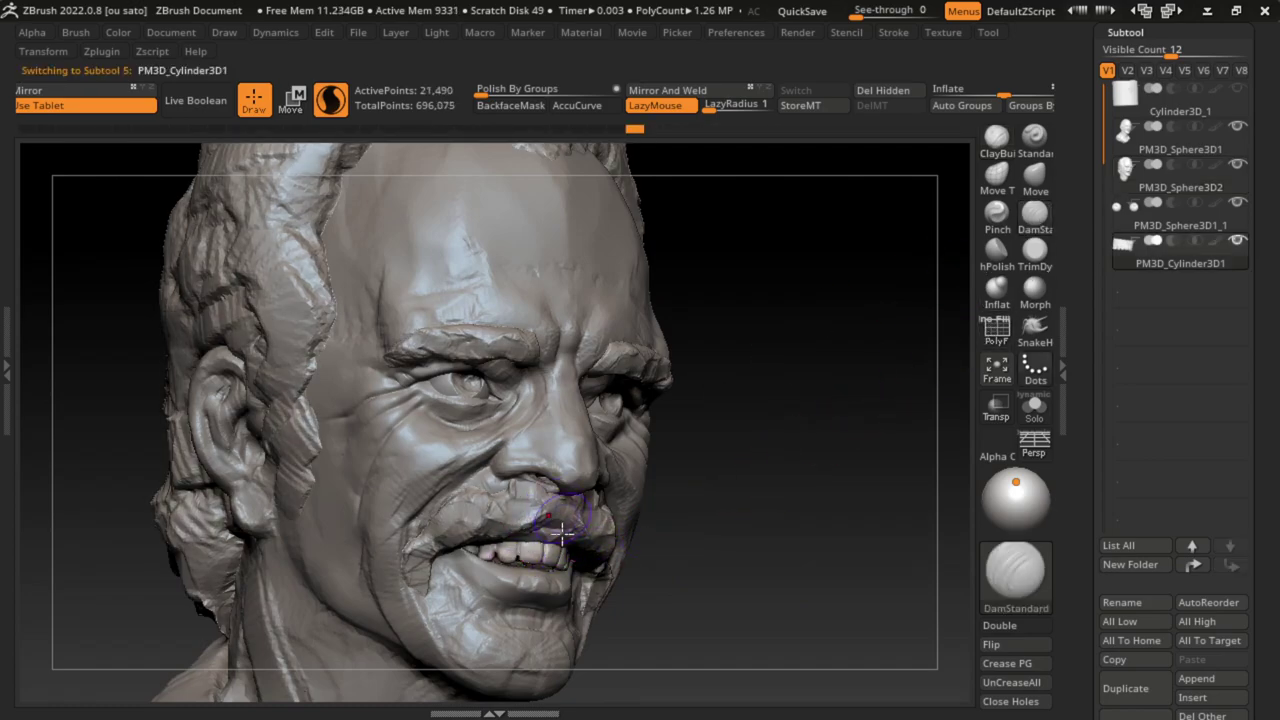
{"action": "left_click_drag", "start_coordinate": [517, 541], "coordinate": [490, 556]}
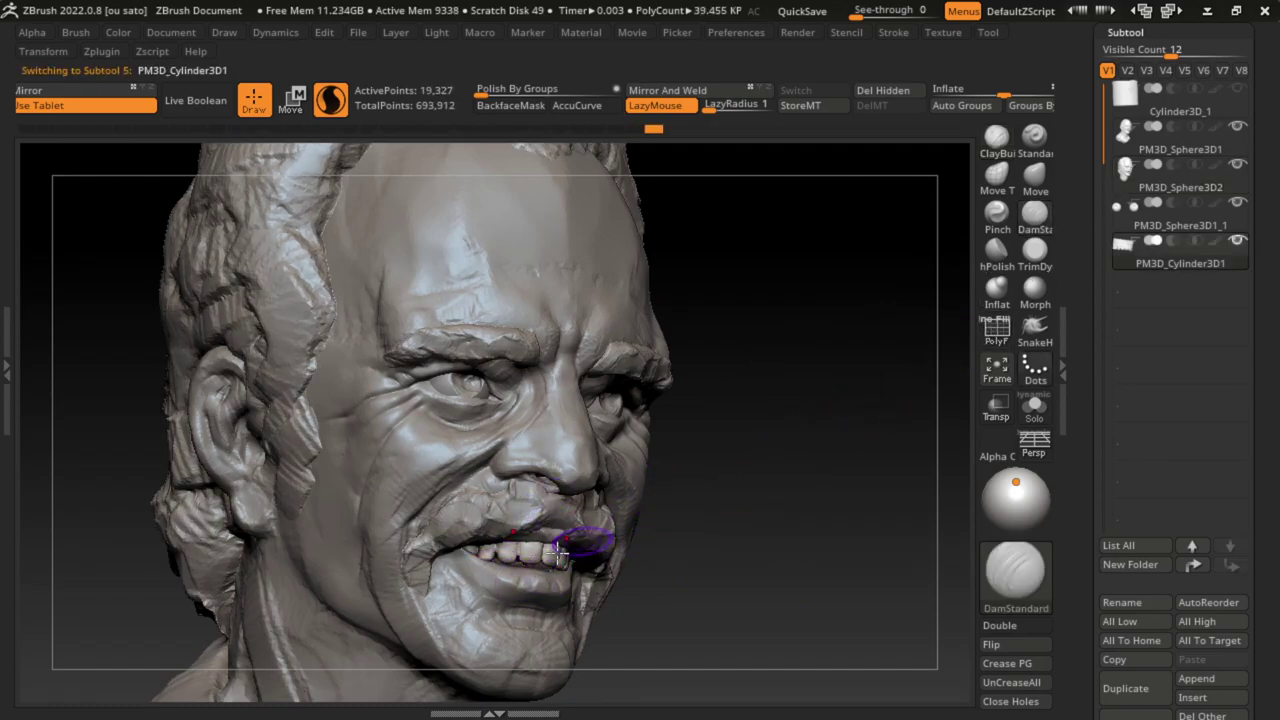
{"action": "left_click", "coordinate": [1035, 182]}
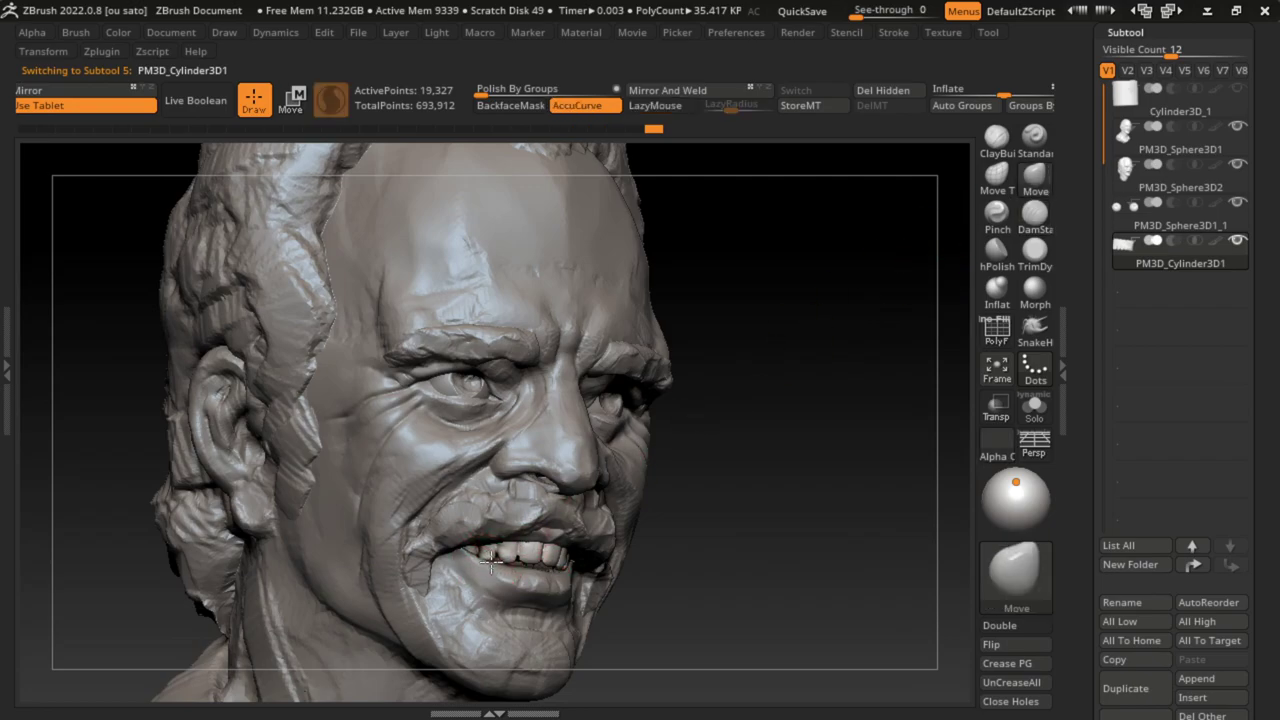
{"action": "left_click", "coordinate": [997, 215]}
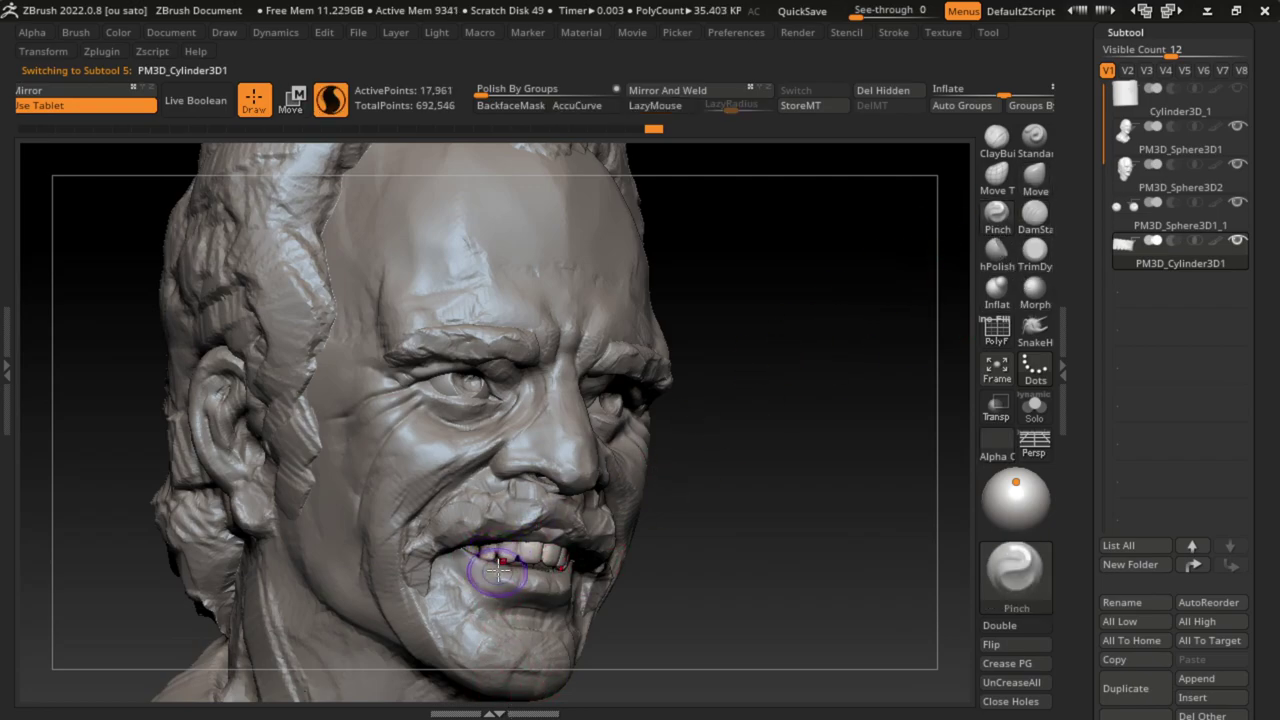
{"action": "left_click_drag", "start_coordinate": [497, 568], "coordinate": [497, 556]}
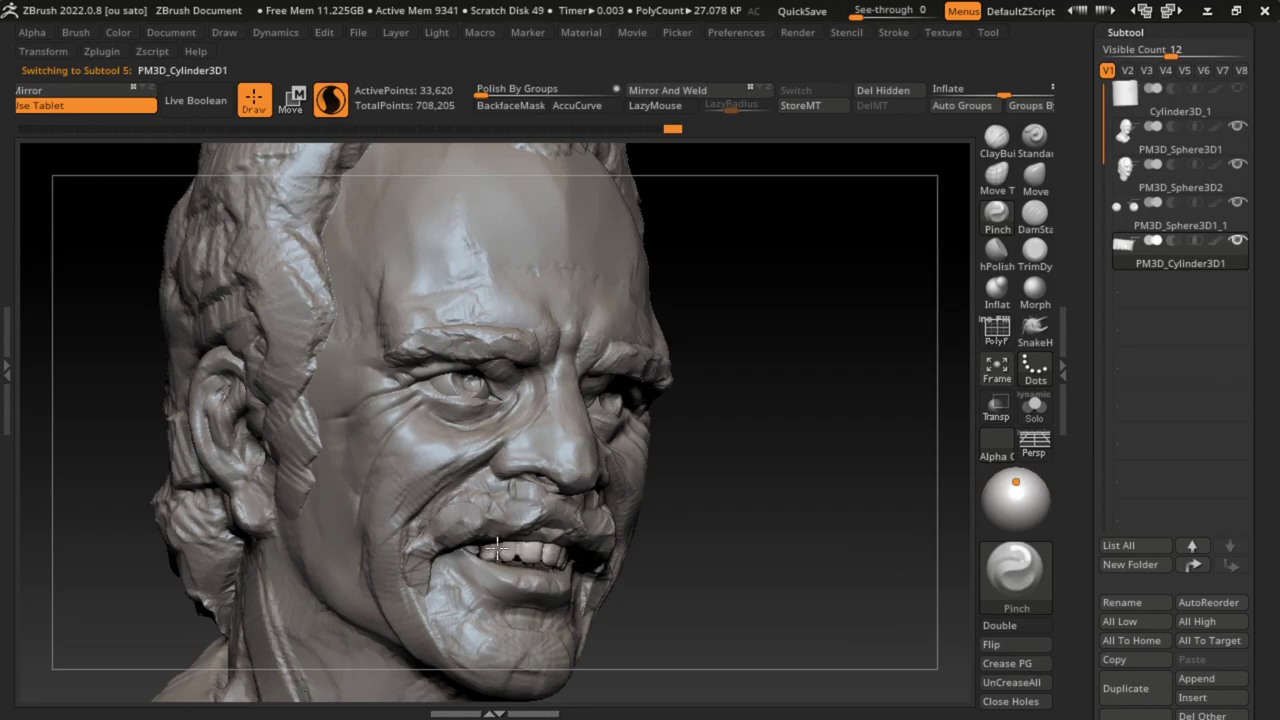
{"action": "left_click_drag", "start_coordinate": [449, 697], "coordinate": [722, 517]}
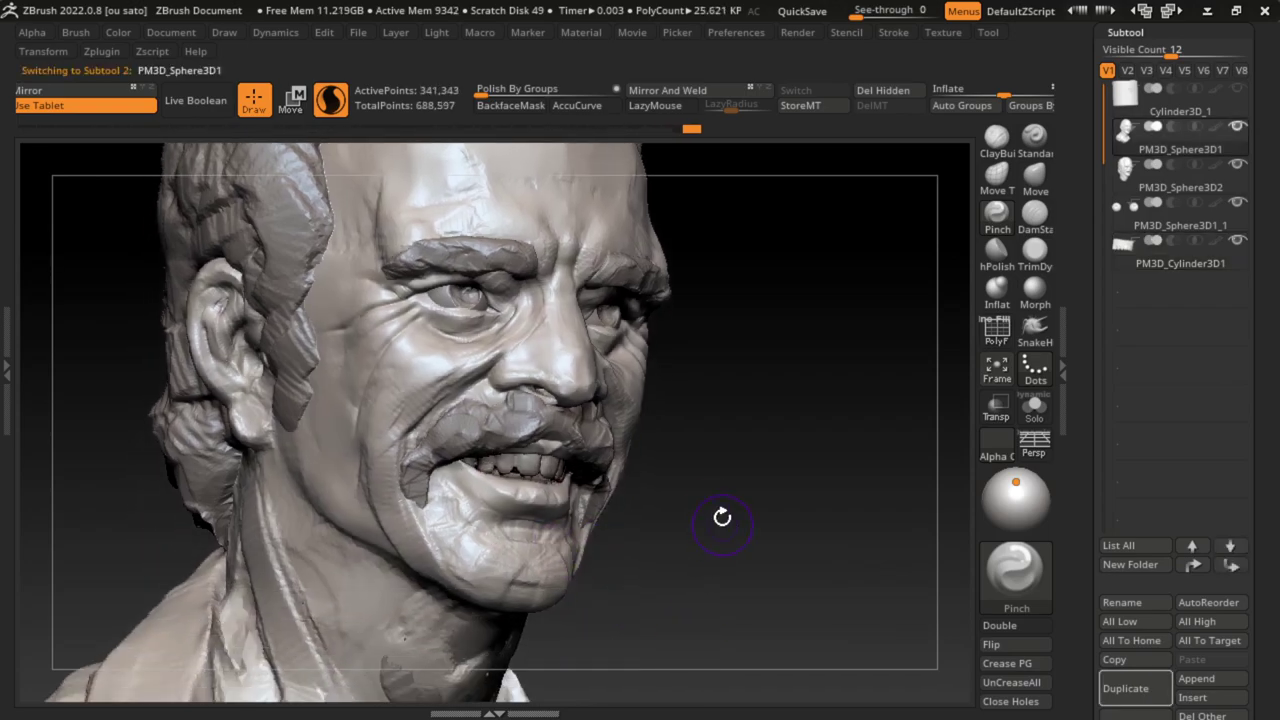
Step: Add clay to the lips and flatten the lower lip and its corner with TrimDynamic
{"action": "left_click", "coordinate": [997, 137]}
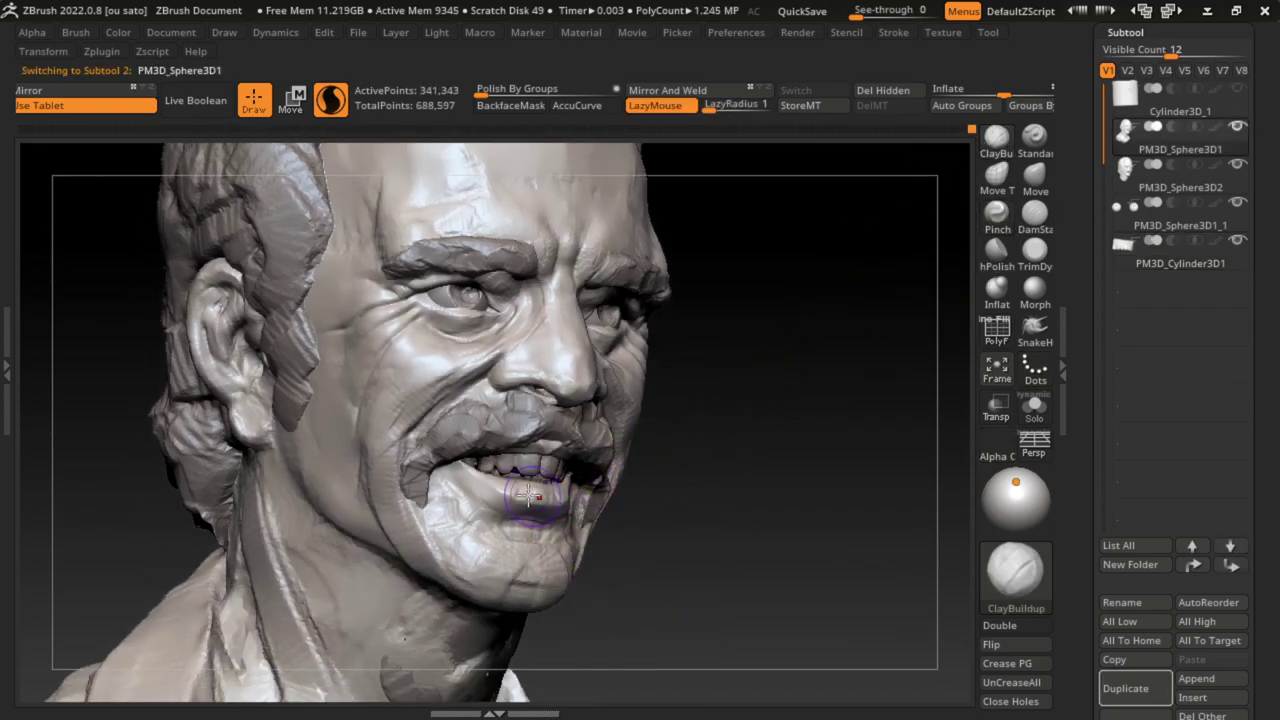
{"action": "left_click_drag", "start_coordinate": [538, 484], "coordinate": [557, 480]}
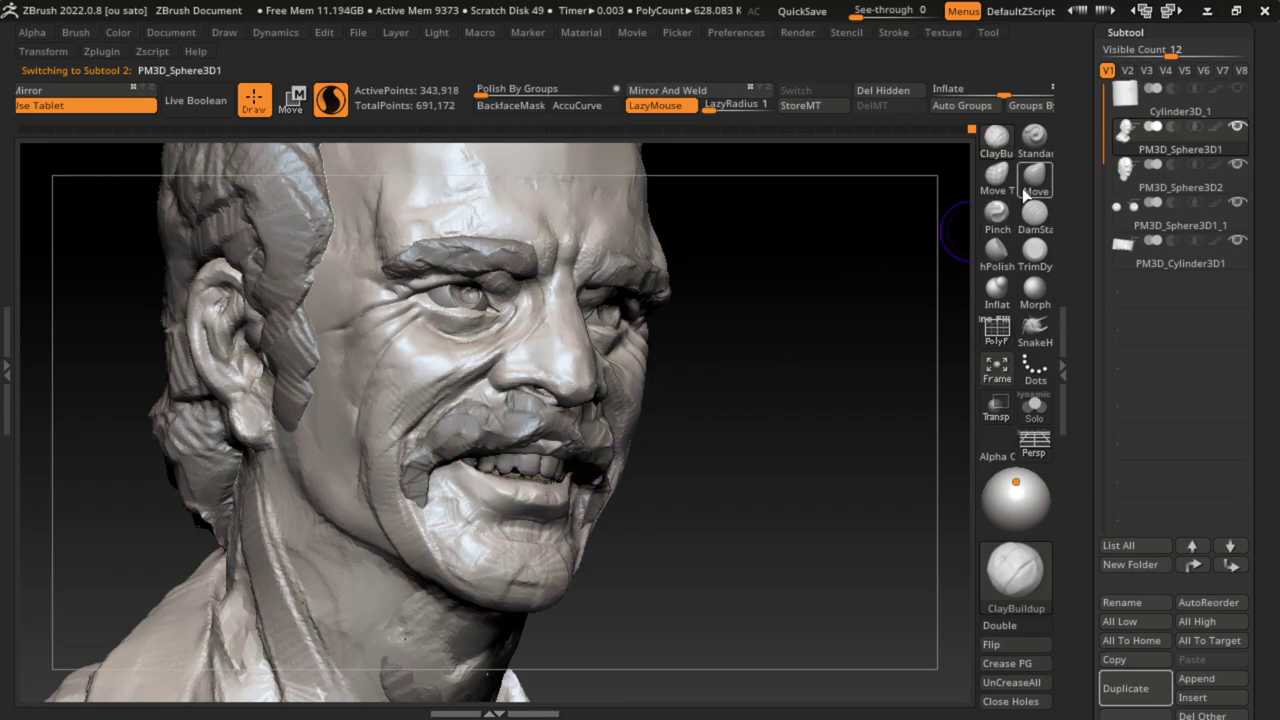
{"action": "left_click", "coordinate": [1035, 250]}
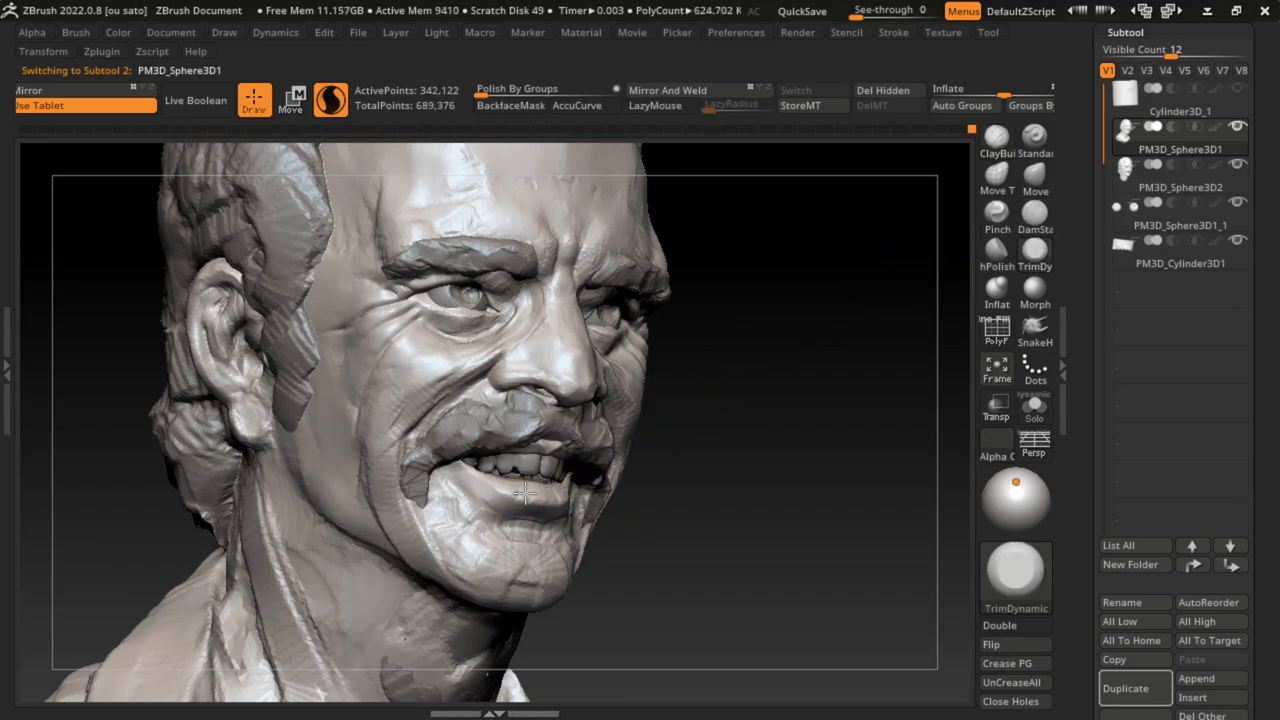
{"action": "left_click_drag", "start_coordinate": [521, 492], "coordinate": [541, 493]}
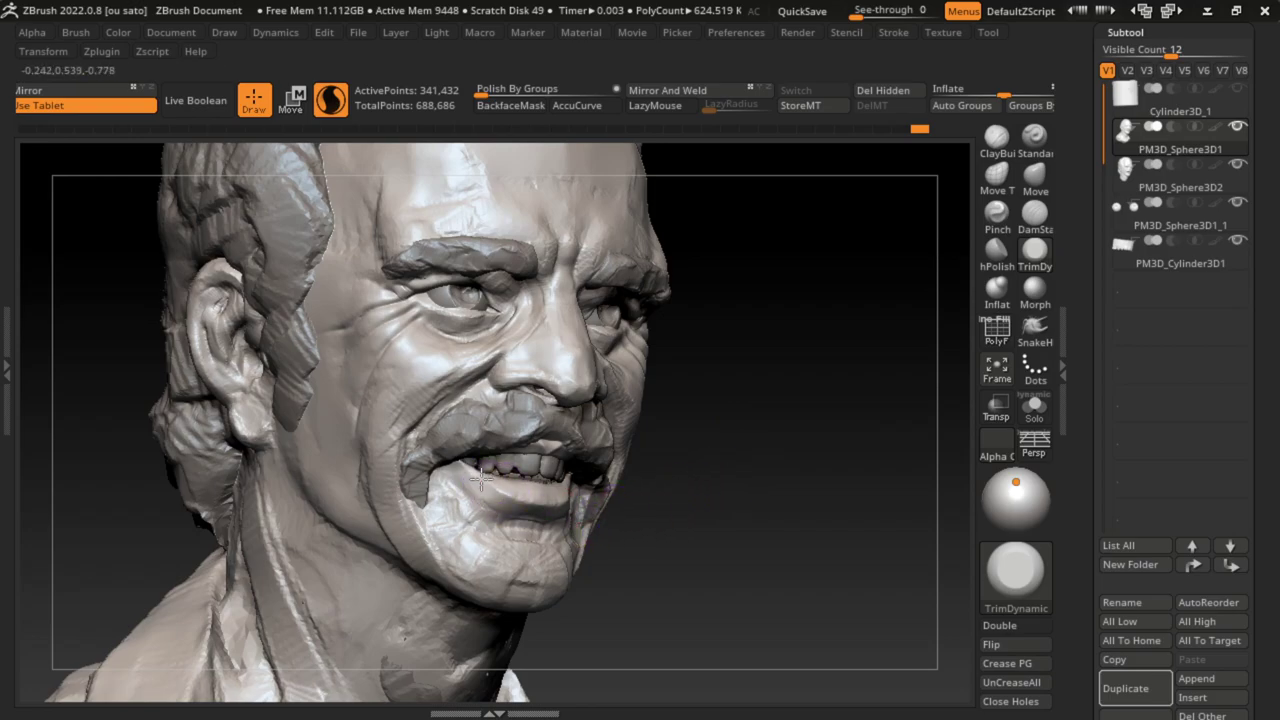
{"action": "left_click", "coordinate": [545, 499], "text": "alt"}
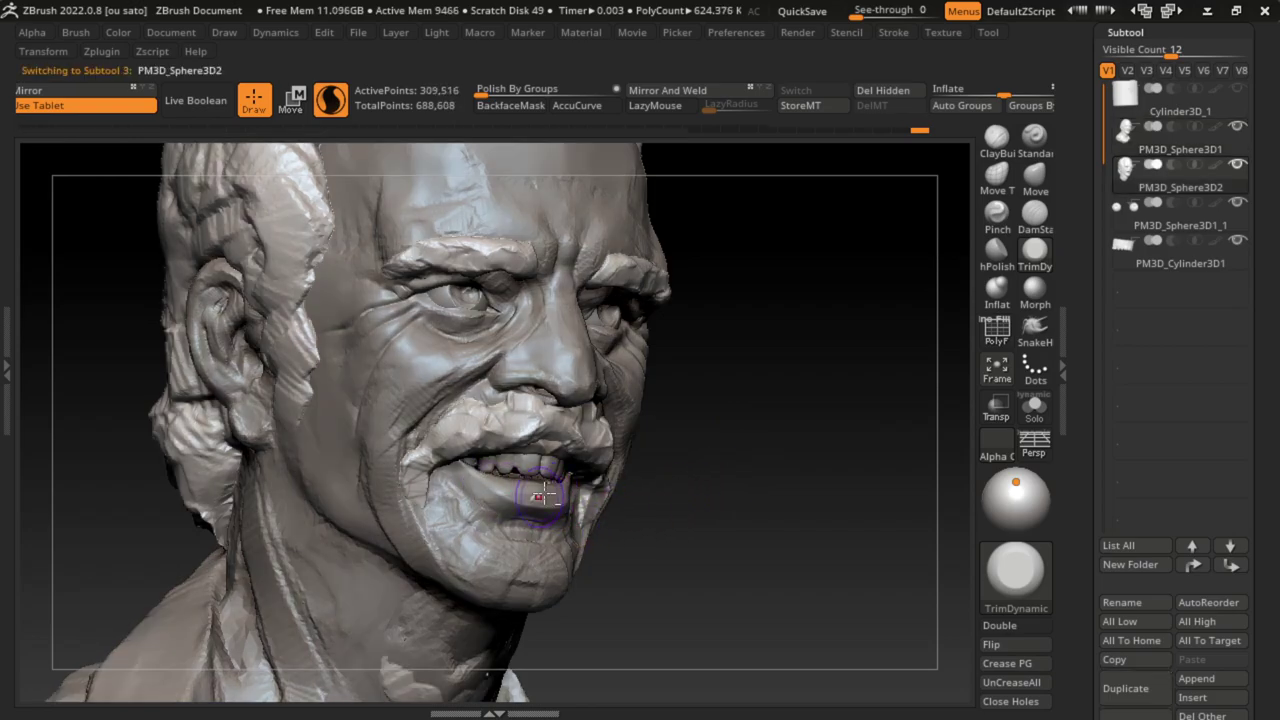
{"action": "key", "text": "b"}
{"action": "key", "text": "c"}
{"action": "key", "text": "b"}
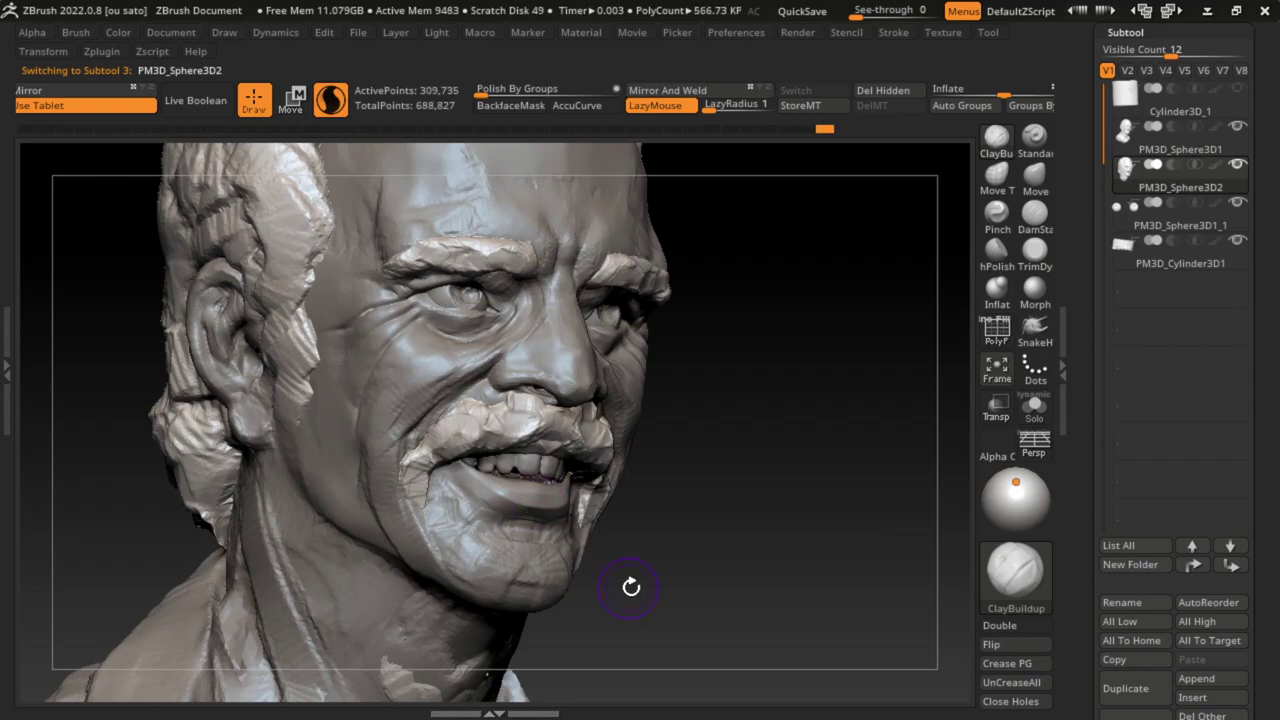
{"action": "left_click", "coordinate": [578, 515], "text": "alt"}
{"action": "left_click", "coordinate": [1036, 250]}
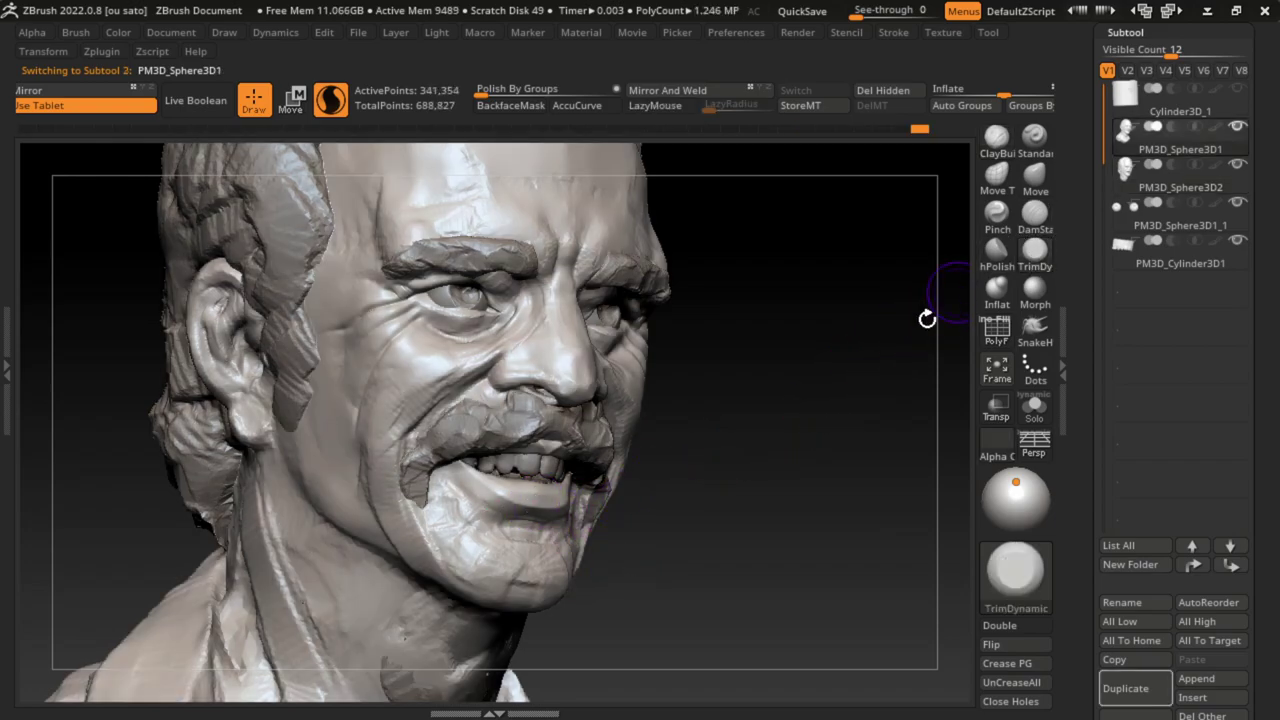
{"action": "left_click_drag", "start_coordinate": [568, 531], "coordinate": [520, 502]}
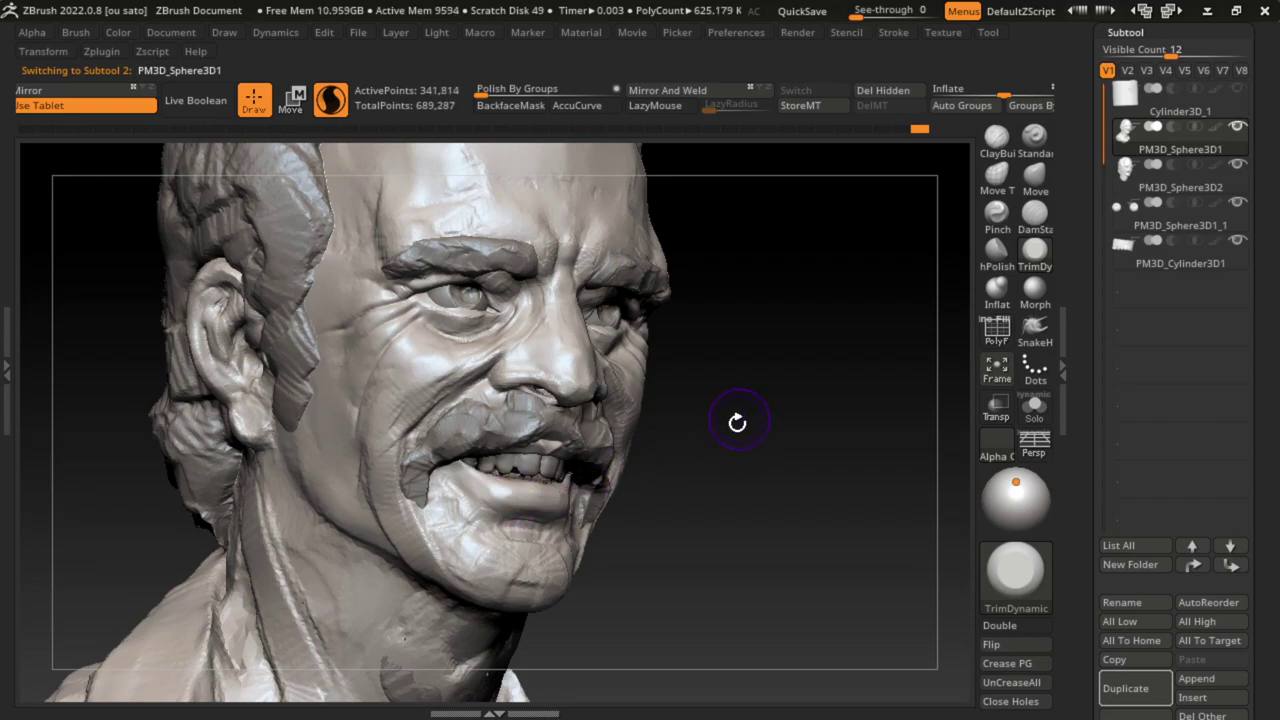
Step: Turn the bust forward, add clay at the right mouth corner and smooth the chin
{"action": "left_click", "coordinate": [996, 138]}
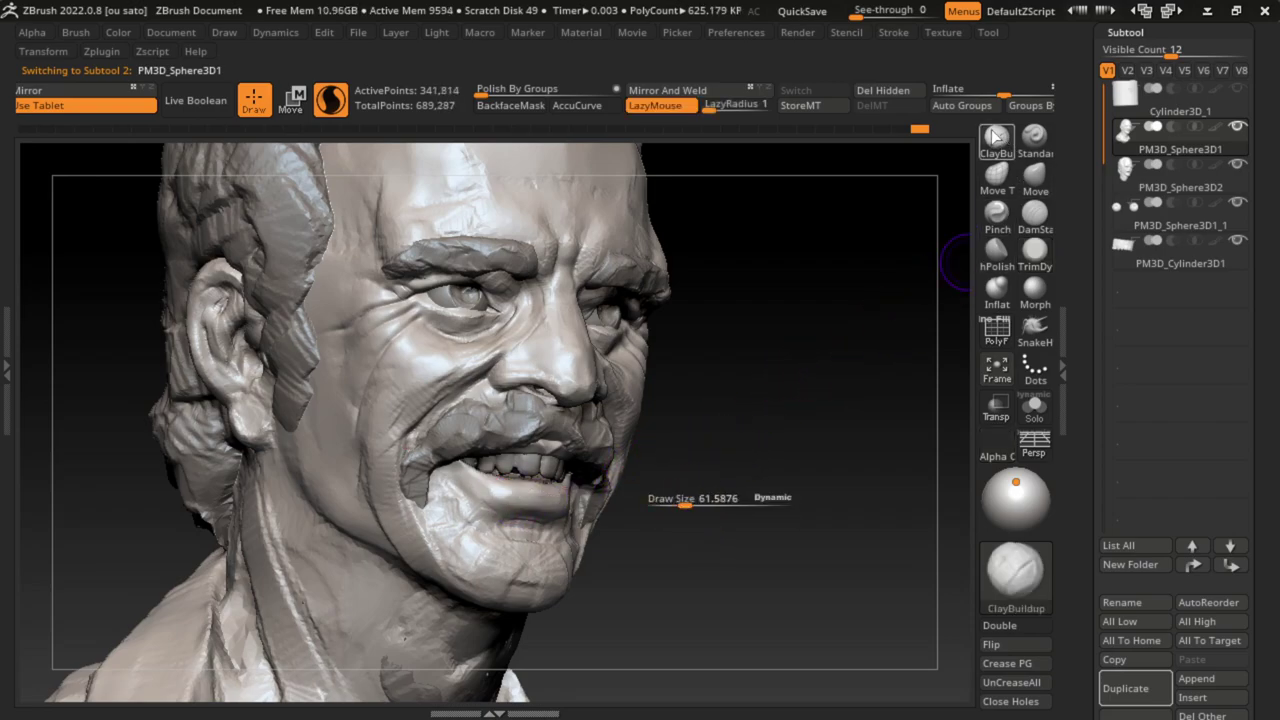
{"action": "left_click_drag", "start_coordinate": [670, 563], "coordinate": [617, 487]}
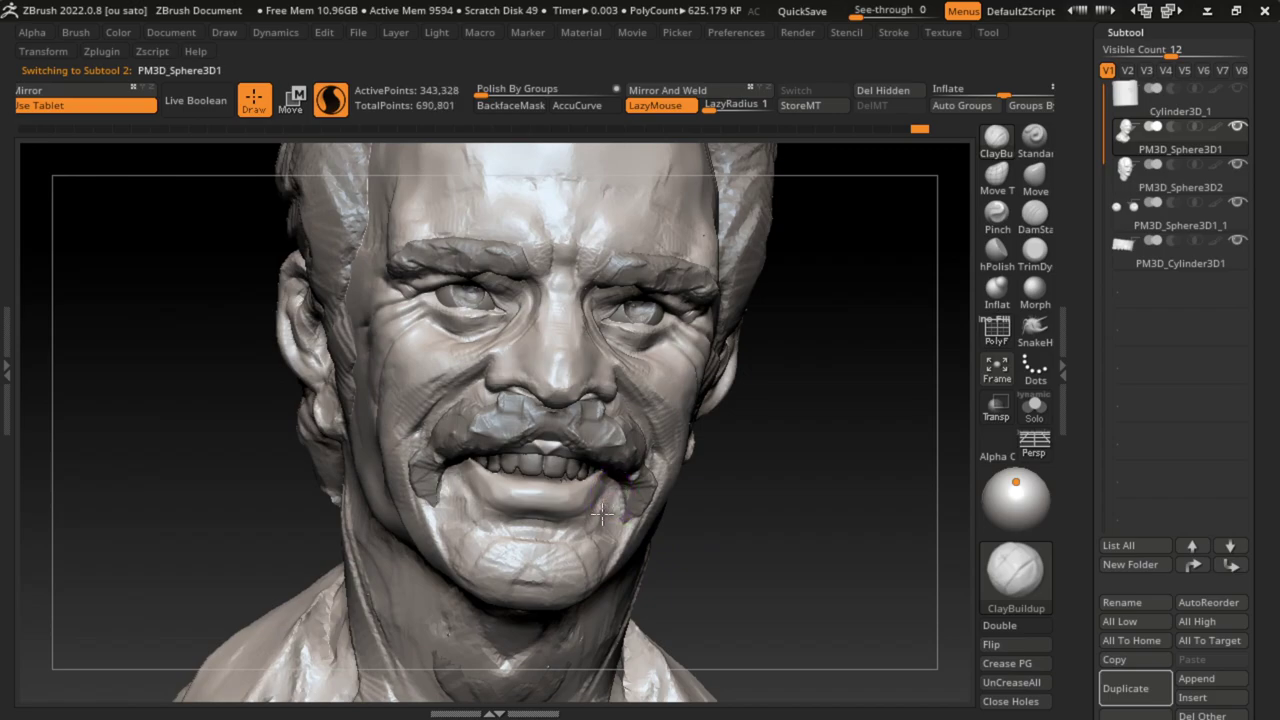
{"action": "mouse_move", "coordinate": [588, 531]}
{"action": "left_mouse_down"}
{"action": "mouse_move", "coordinate": [581, 521]}
{"action": "mouse_move", "coordinate": [586, 540]}
{"action": "left_mouse_up"}
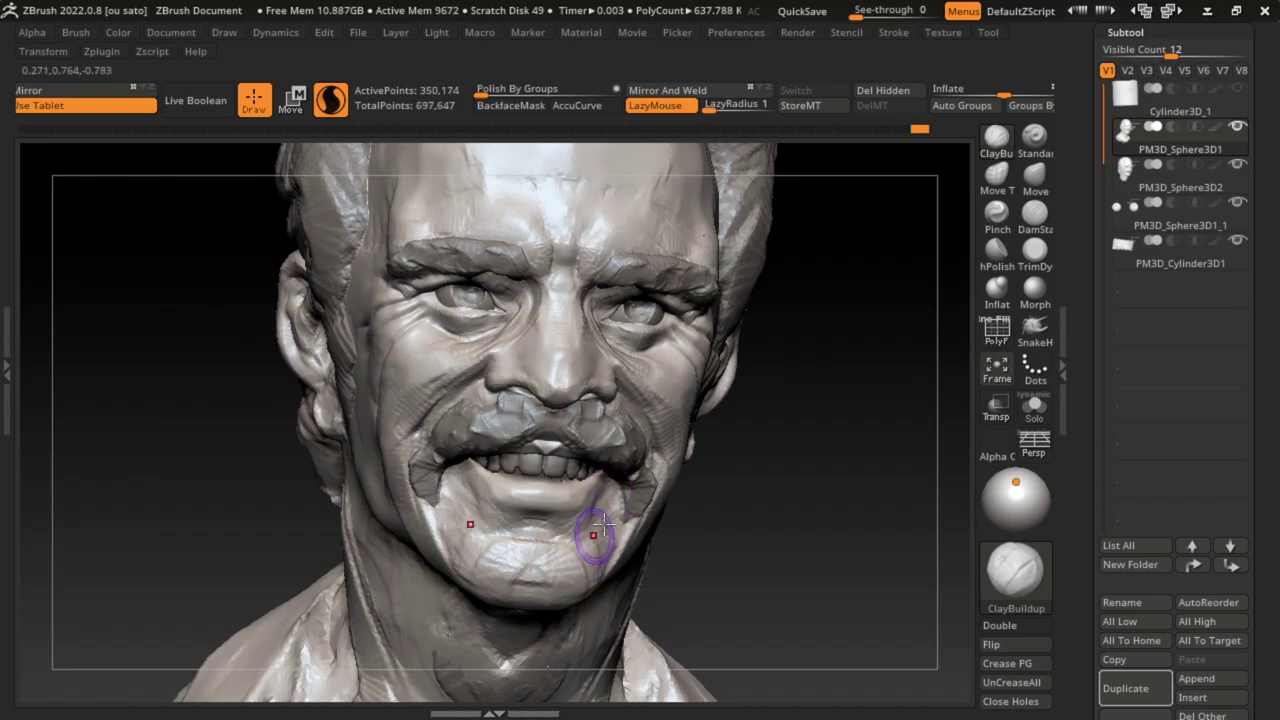
{"action": "left_click", "coordinate": [170, 33]}
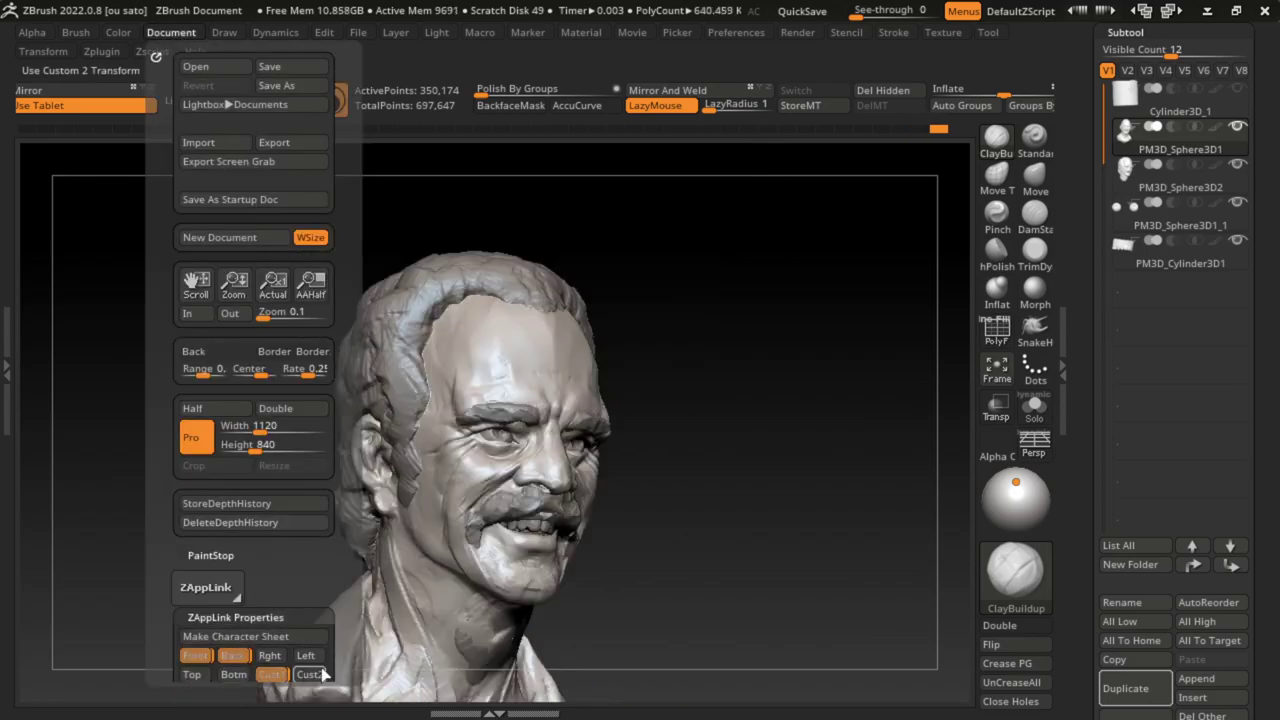
{"action": "left_click_drag", "start_coordinate": [659, 591], "coordinate": [723, 645]}
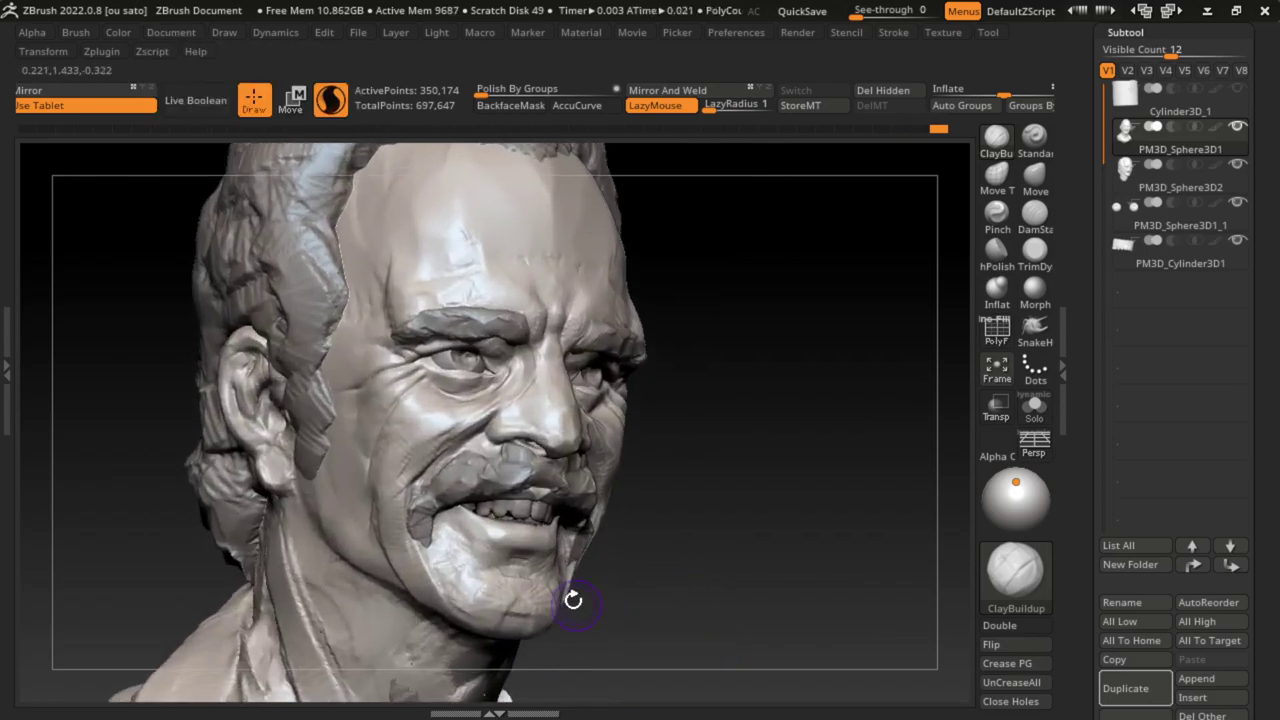
{"action": "left_click", "coordinate": [572, 547], "text": "shift"}
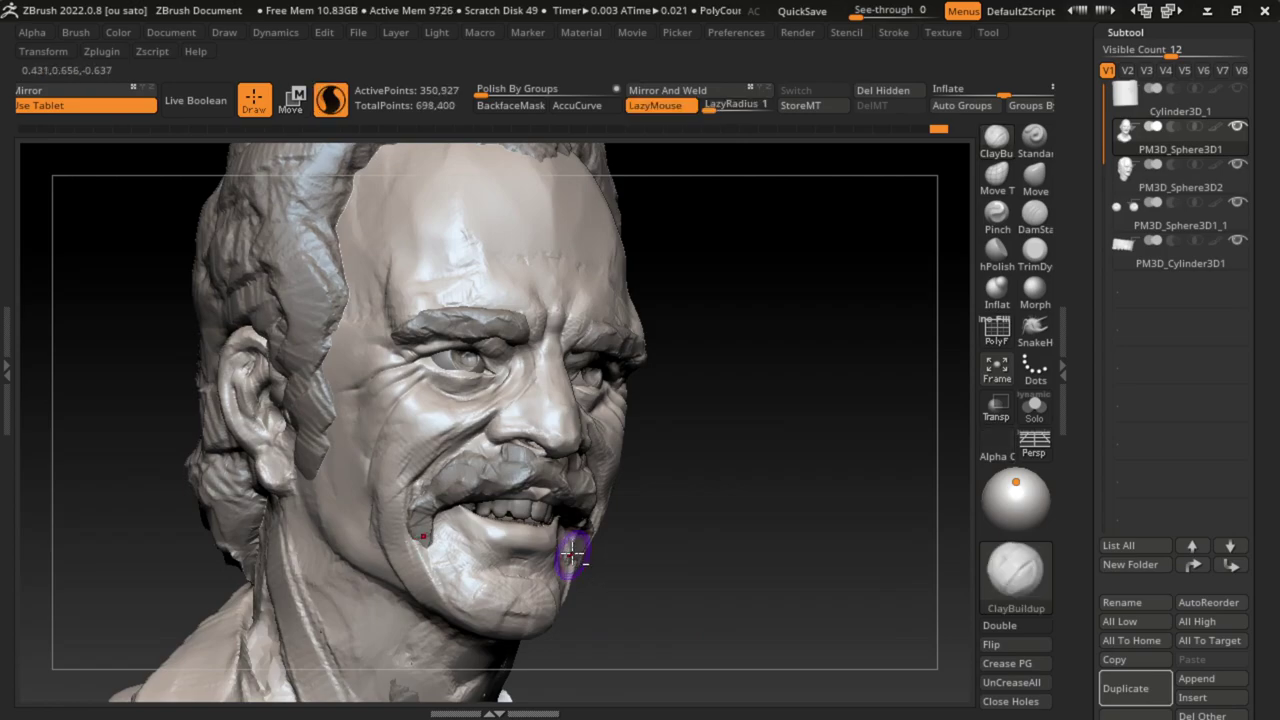
Step: On the mustache part, build thick clay folds beside the mouth, over the upper lip and under the nose
{"action": "left_click", "coordinate": [568, 572], "text": "alt"}
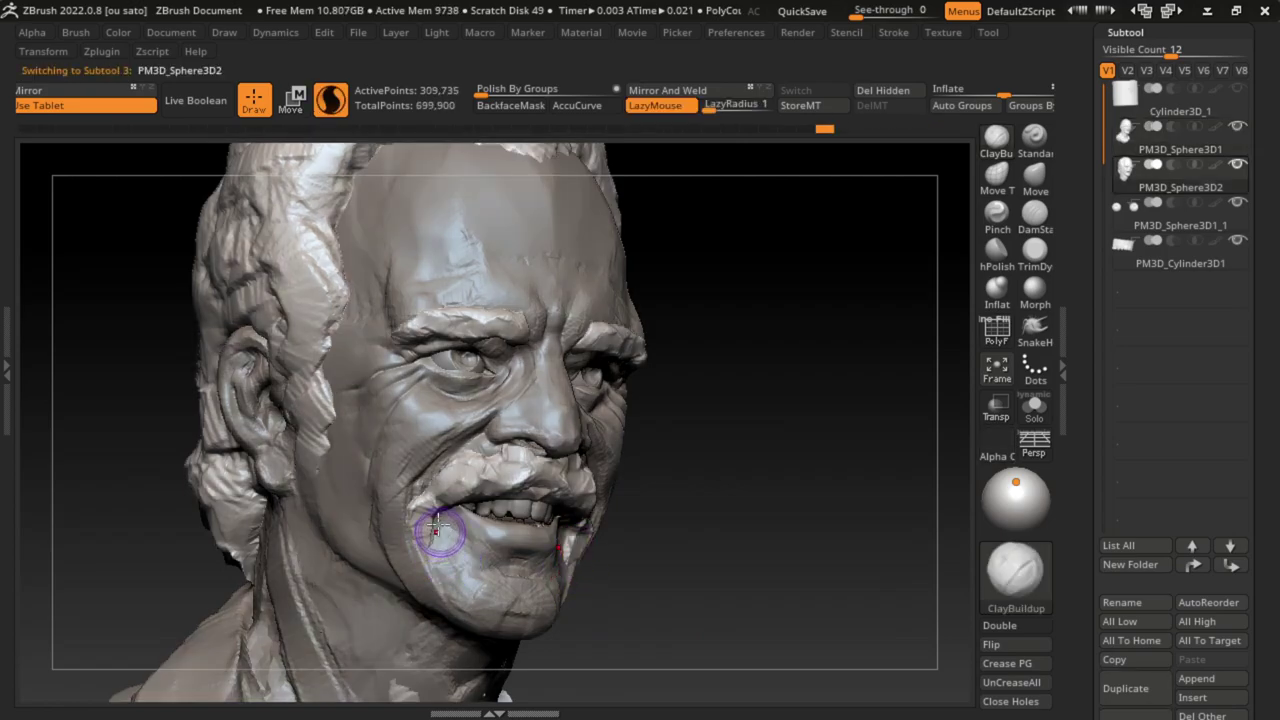
{"action": "left_click_drag", "start_coordinate": [435, 540], "coordinate": [434, 602], "text": "shift"}
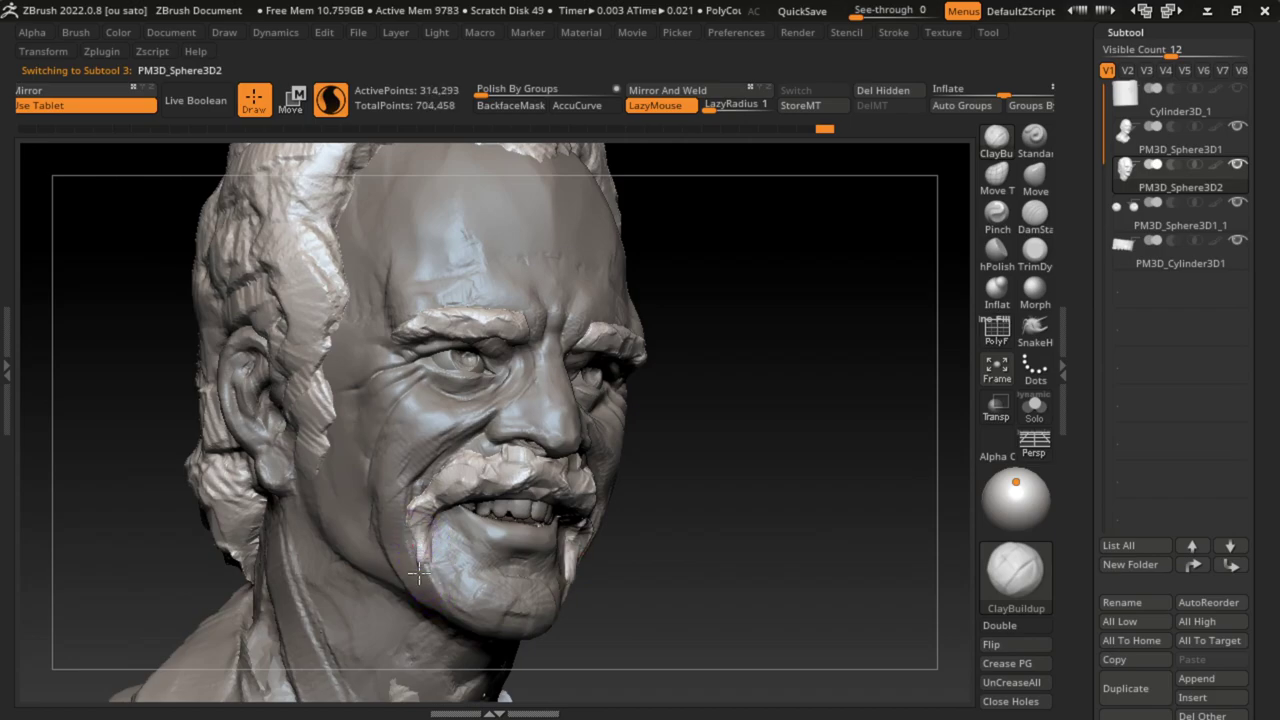
{"action": "left_click_drag", "start_coordinate": [428, 528], "coordinate": [428, 651]}
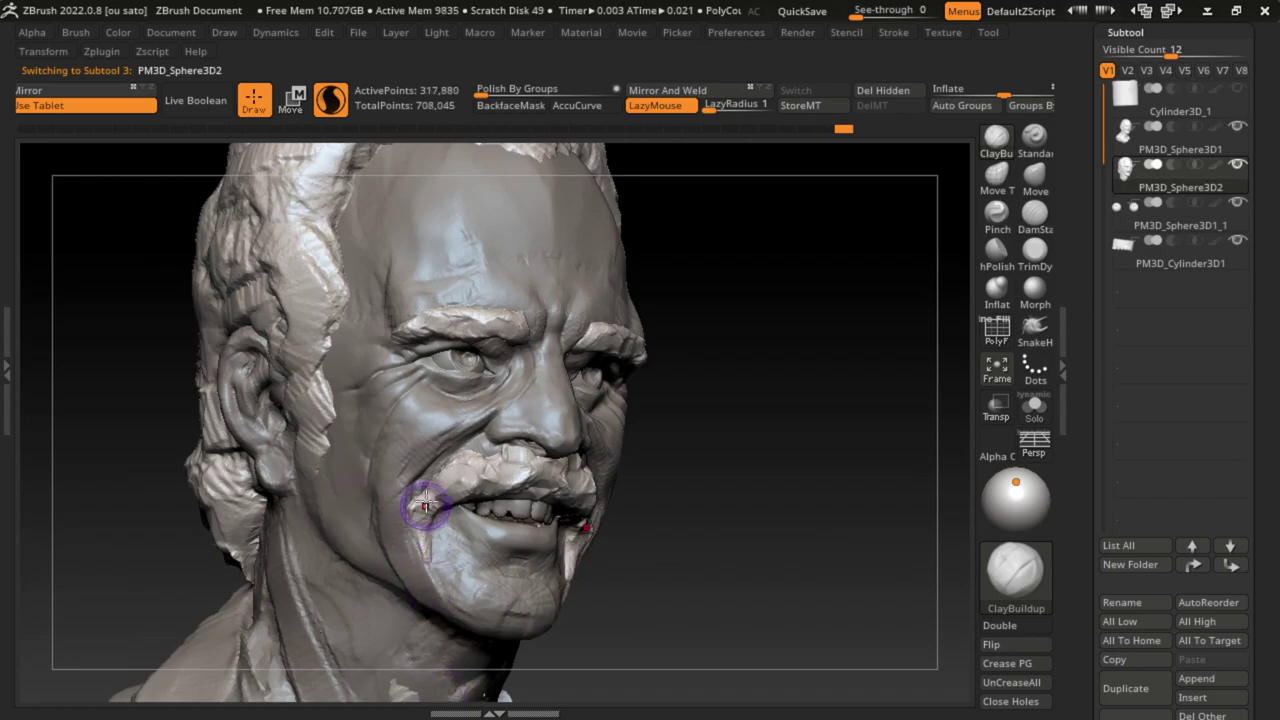
{"action": "left_click_drag", "start_coordinate": [421, 490], "coordinate": [426, 535]}
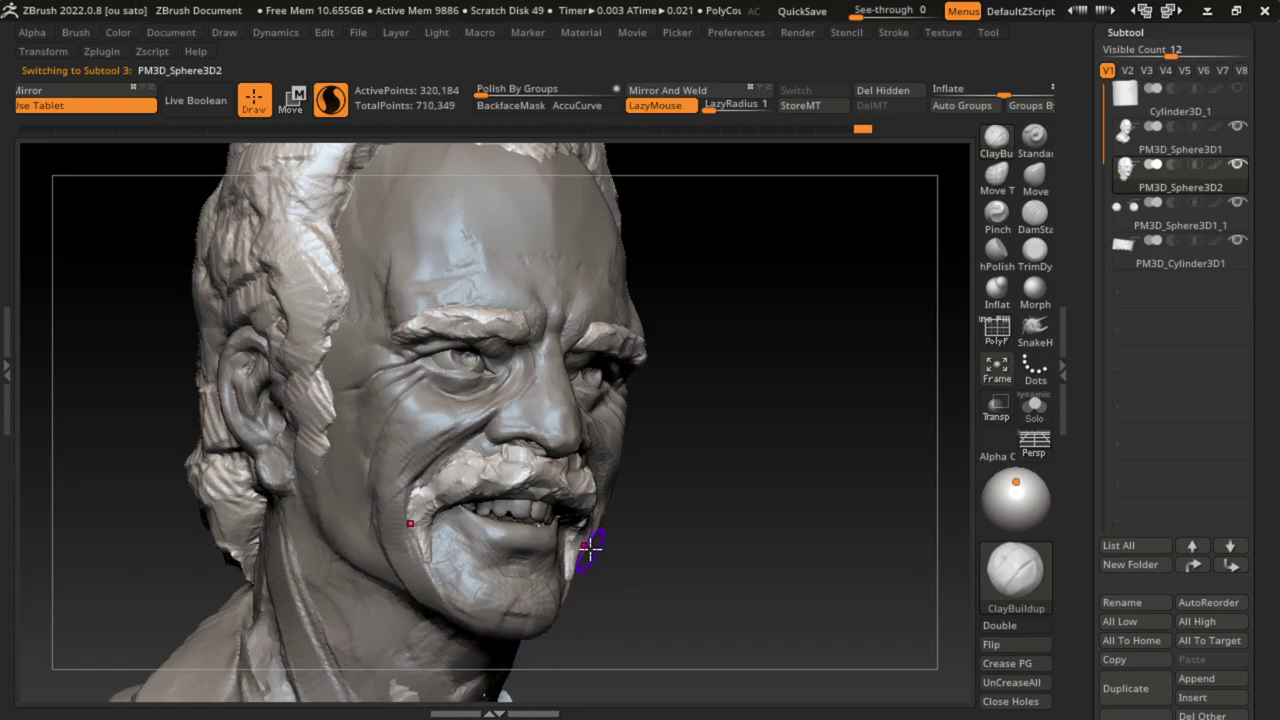
{"action": "left_click_drag", "start_coordinate": [443, 406], "coordinate": [471, 471]}
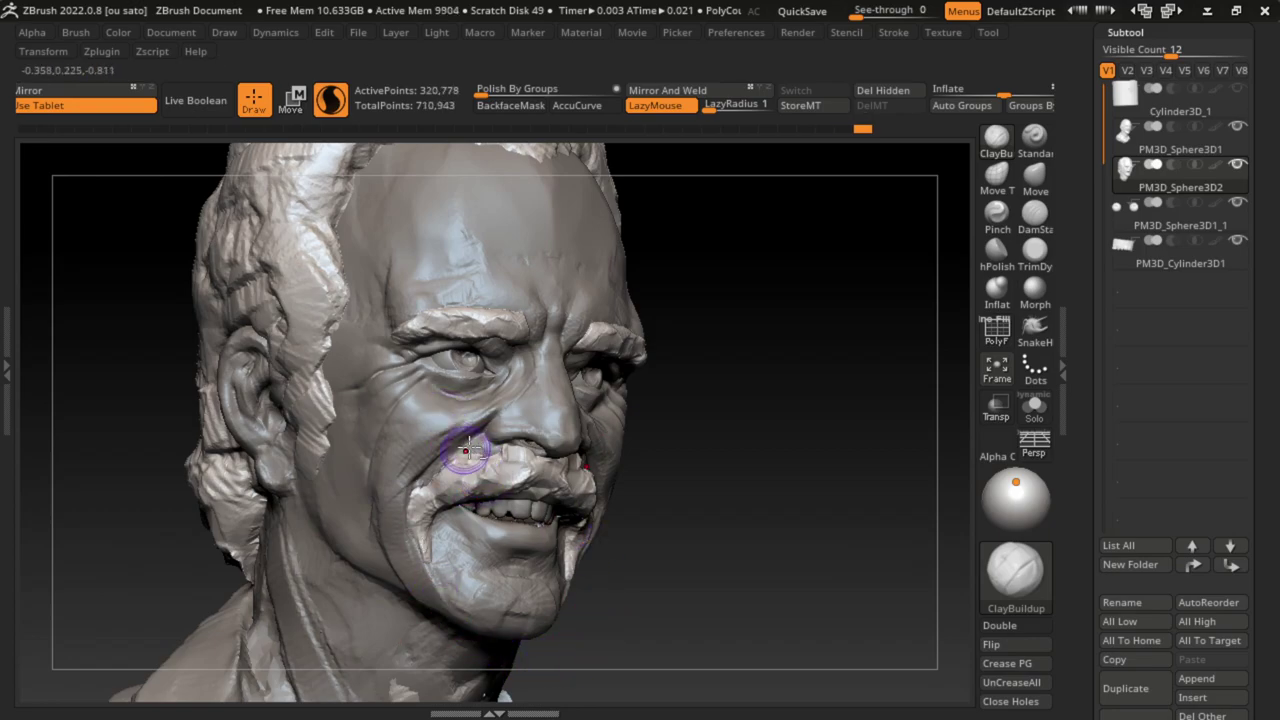
{"action": "left_click_drag", "start_coordinate": [540, 448], "coordinate": [520, 478]}
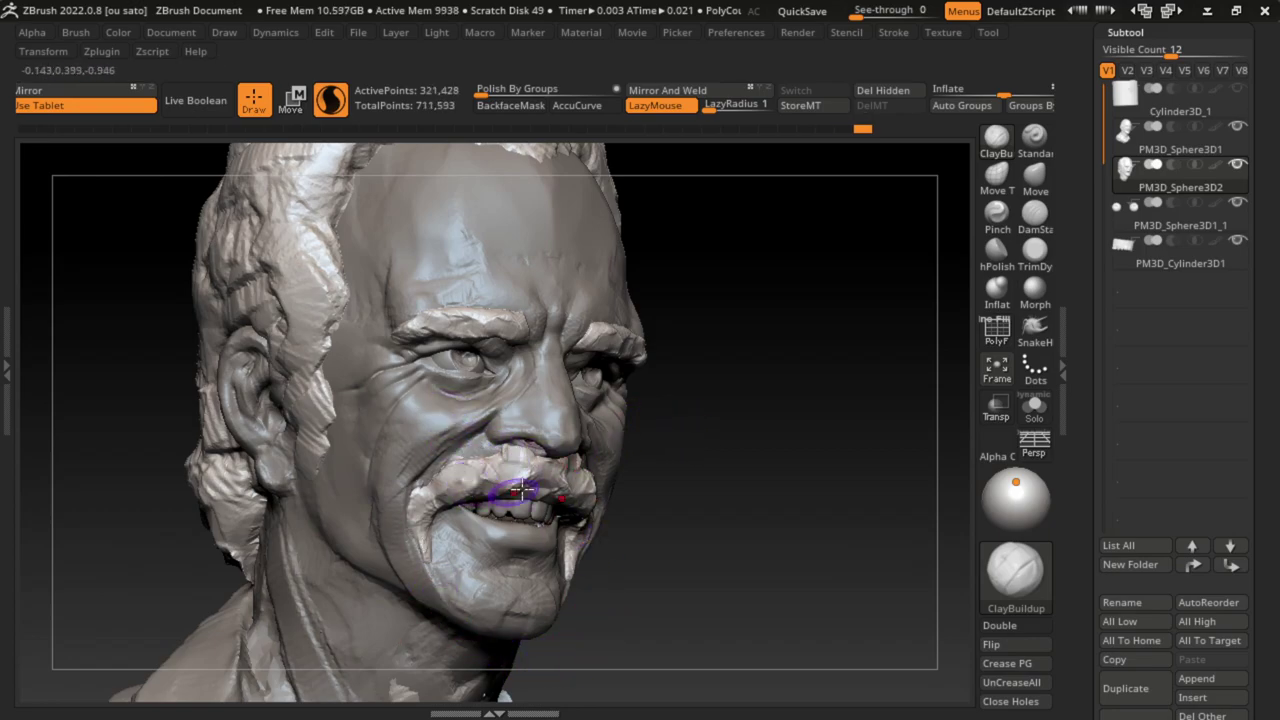
{"action": "left_click", "coordinate": [600, 462], "text": "alt"}
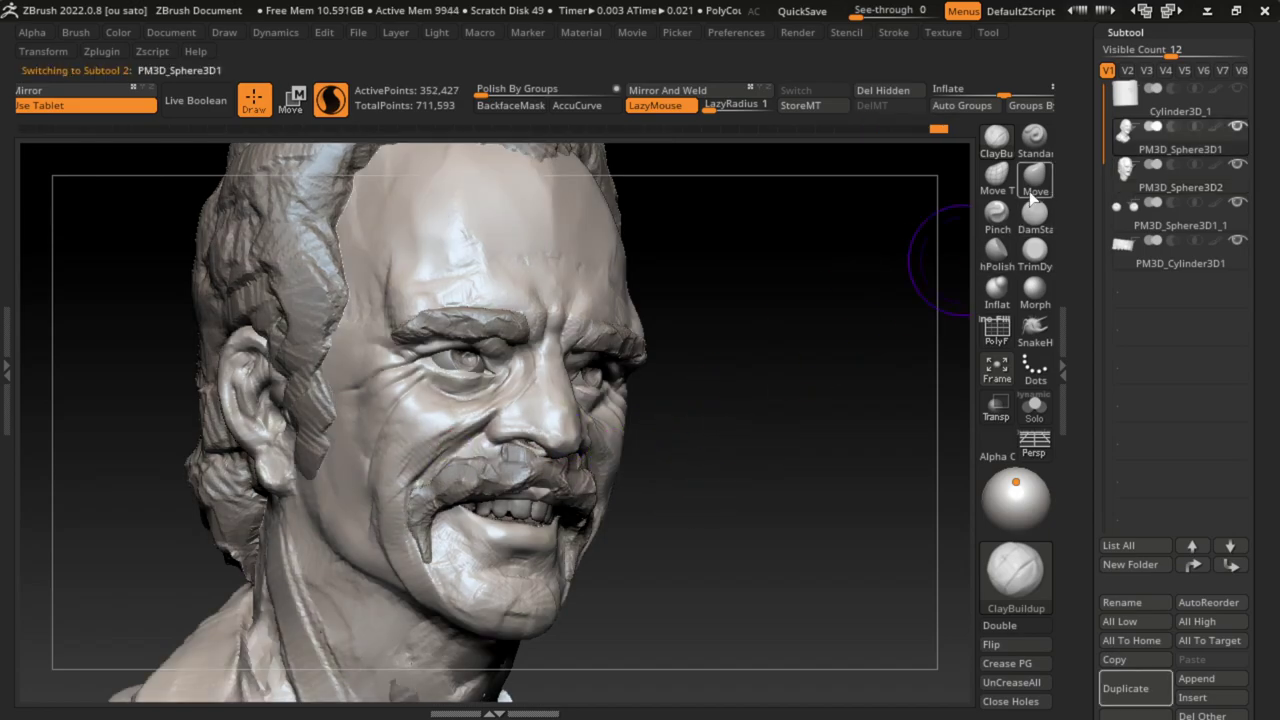
Step: Reshape the mustache surface near the nose with ClayBuildup
{"action": "left_click", "coordinate": [1035, 180]}
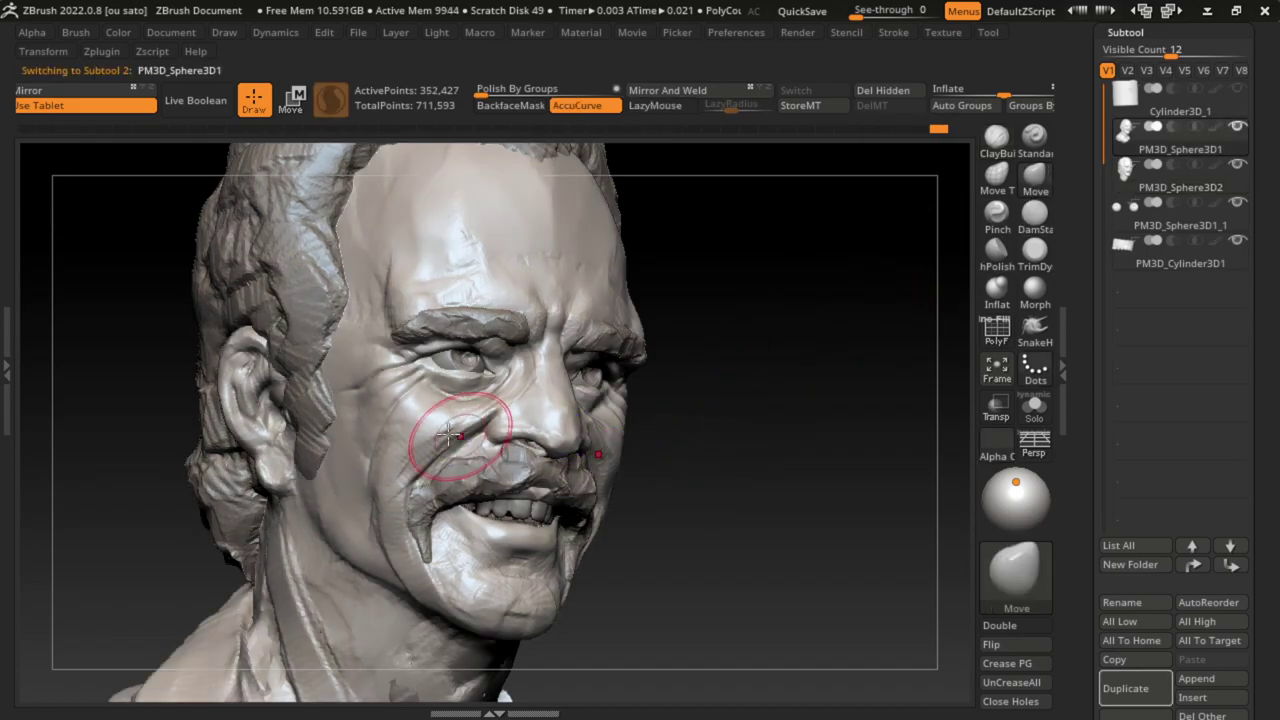
{"action": "left_click", "coordinate": [401, 455], "text": "alt"}
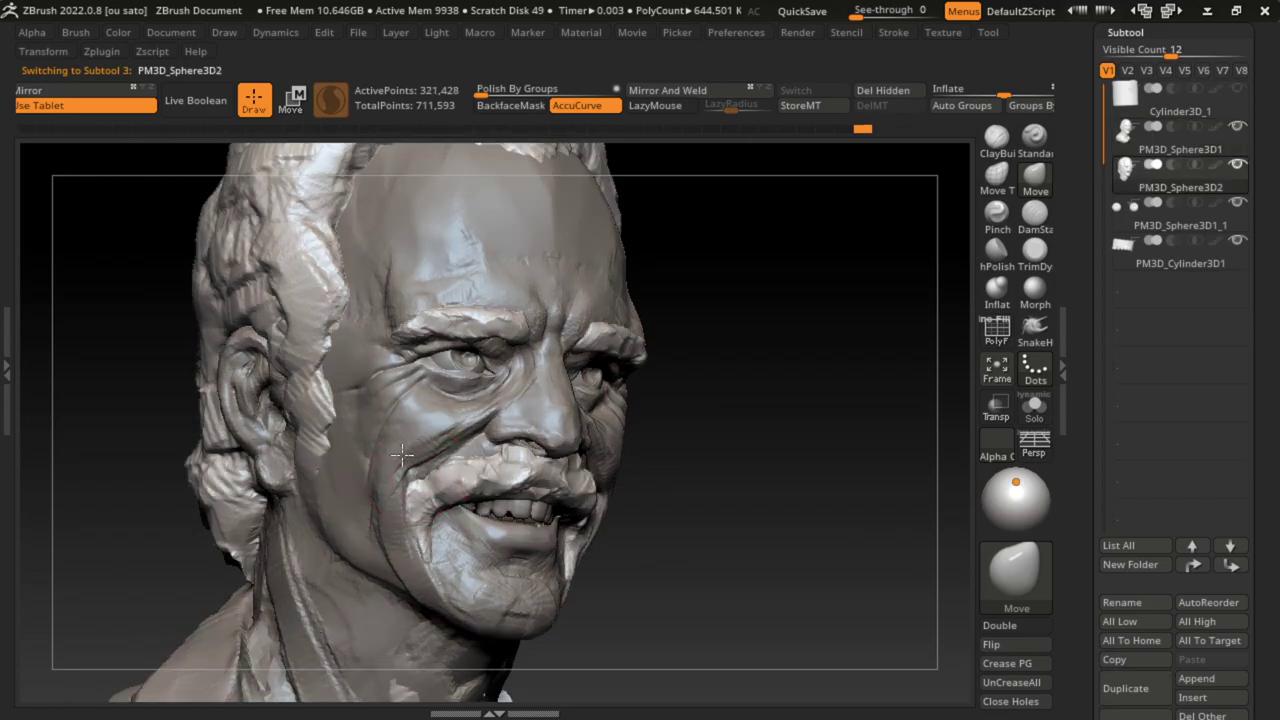
{"action": "left_click", "coordinate": [460, 465], "text": "alt"}
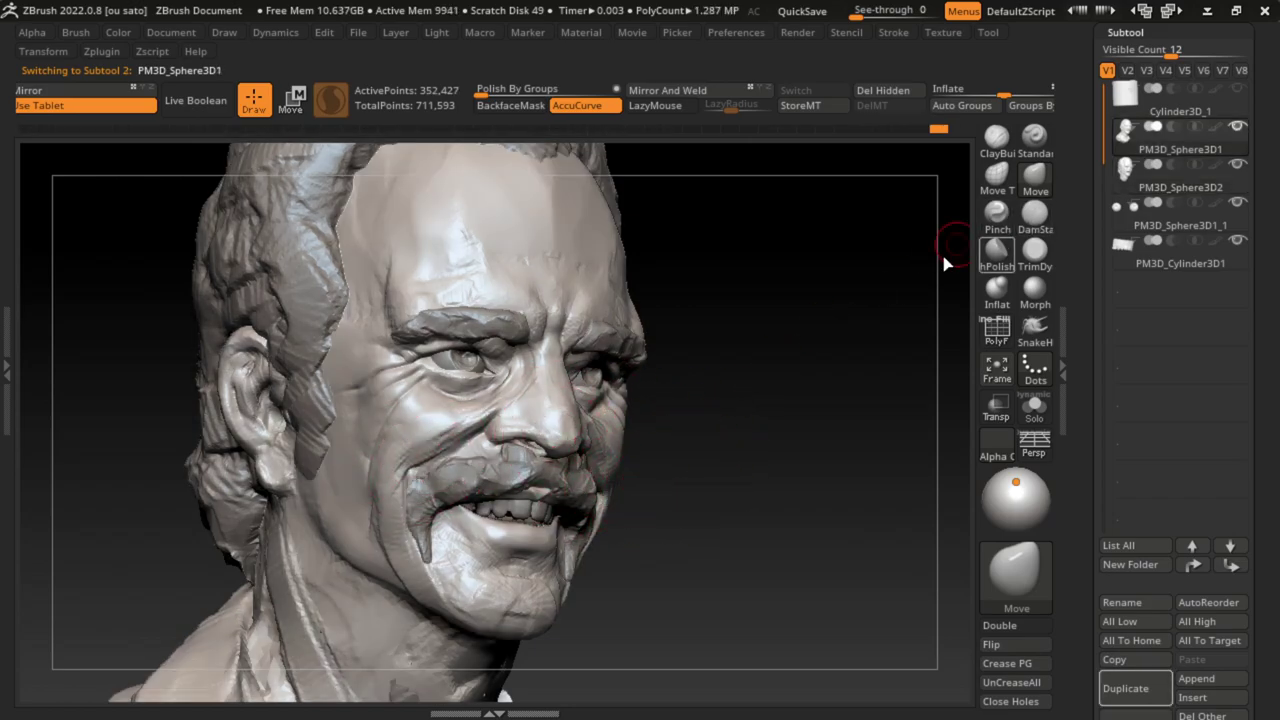
{"action": "left_click", "coordinate": [996, 138]}
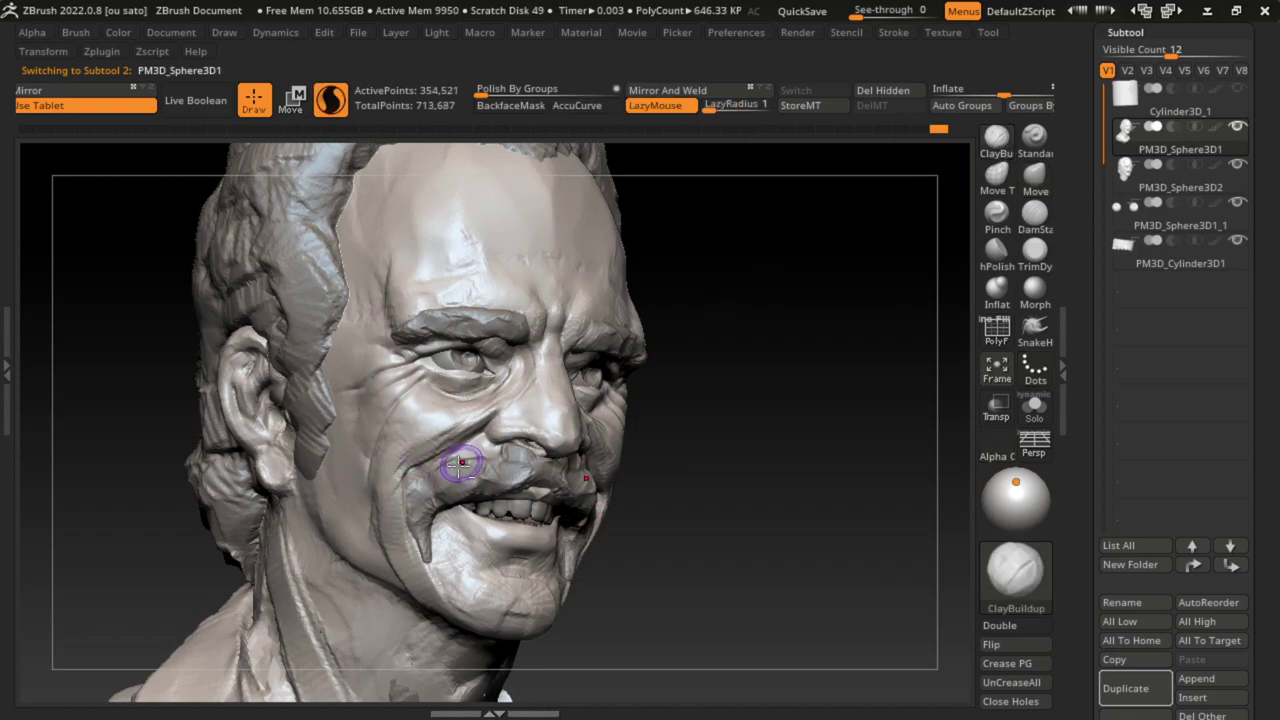
{"action": "mouse_move", "coordinate": [459, 463]}
{"action": "left_mouse_down"}
{"action": "mouse_move", "coordinate": [413, 478]}
{"action": "mouse_move", "coordinate": [440, 470]}
{"action": "left_mouse_up"}
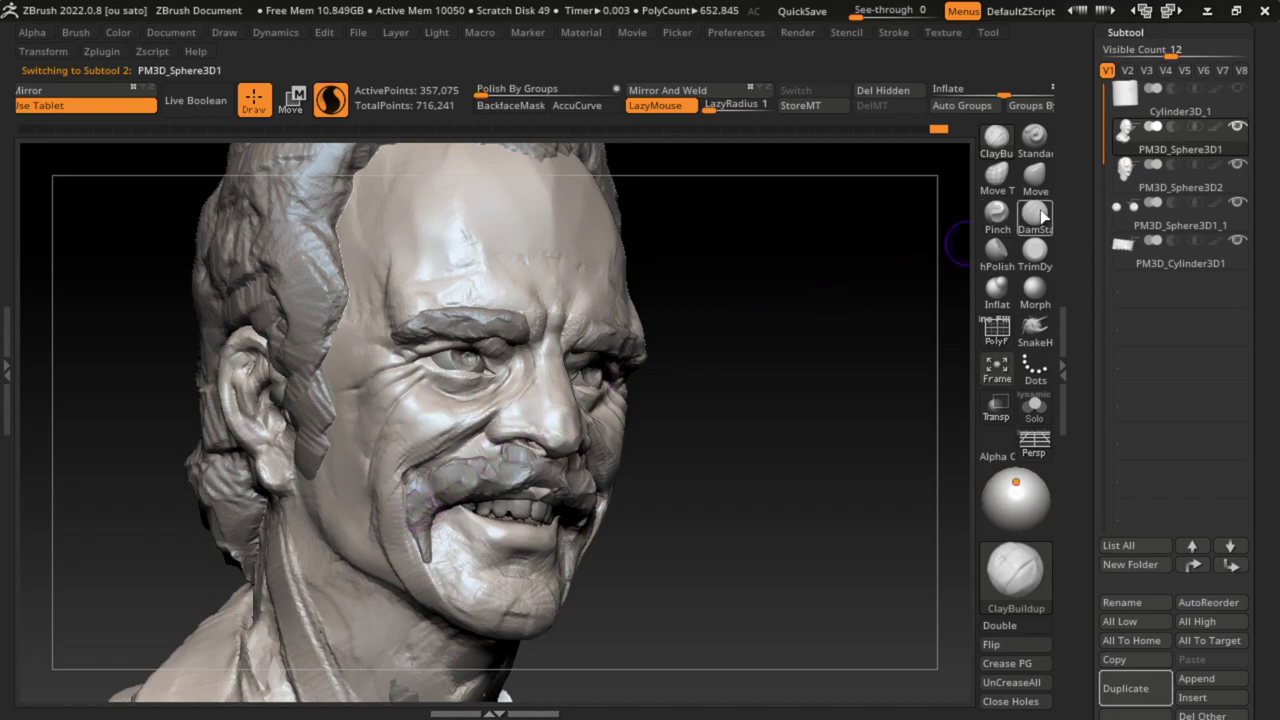
Step: Toggle between DamStandard and ClayBuildup while switching between PM3D_Sphere3D2 and the head
{"action": "key", "text": "b"}
{"action": "key", "text": "d"}
{"action": "key", "text": "s"}
{"action": "left_click", "coordinate": [419, 512], "text": "alt"}
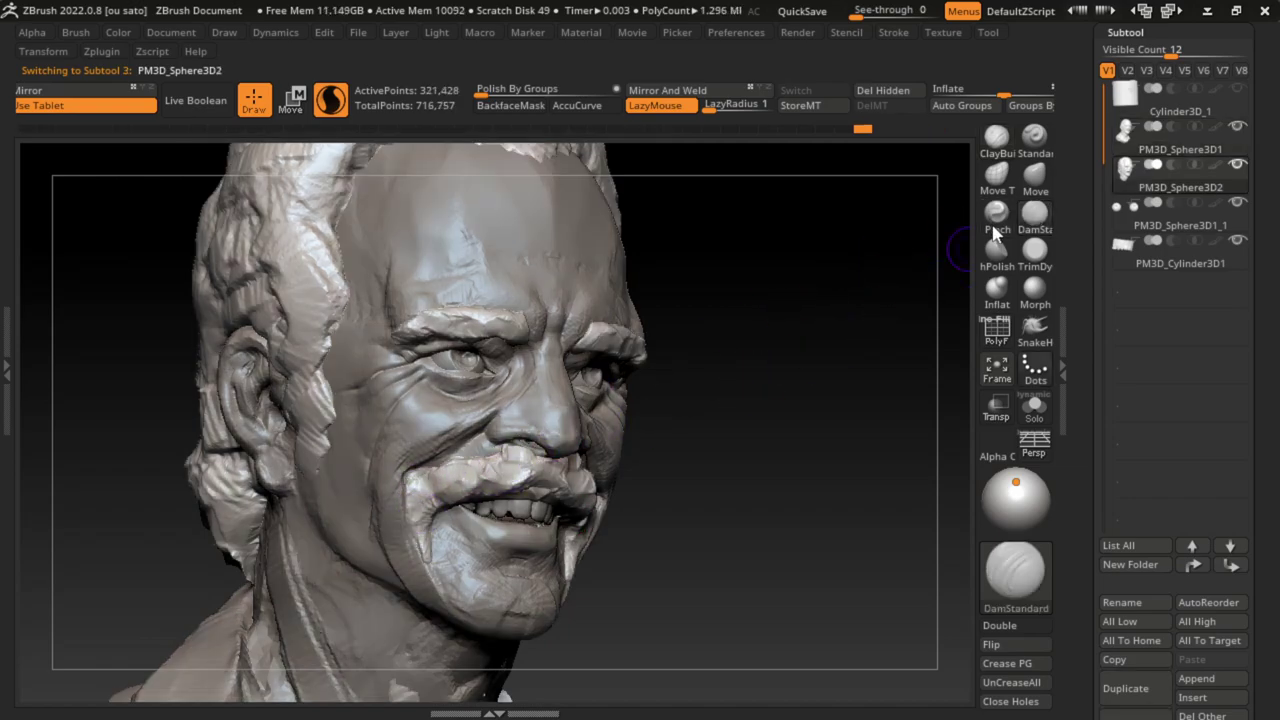
{"action": "key", "text": "b"}
{"action": "key", "text": "c"}
{"action": "key", "text": "b"}
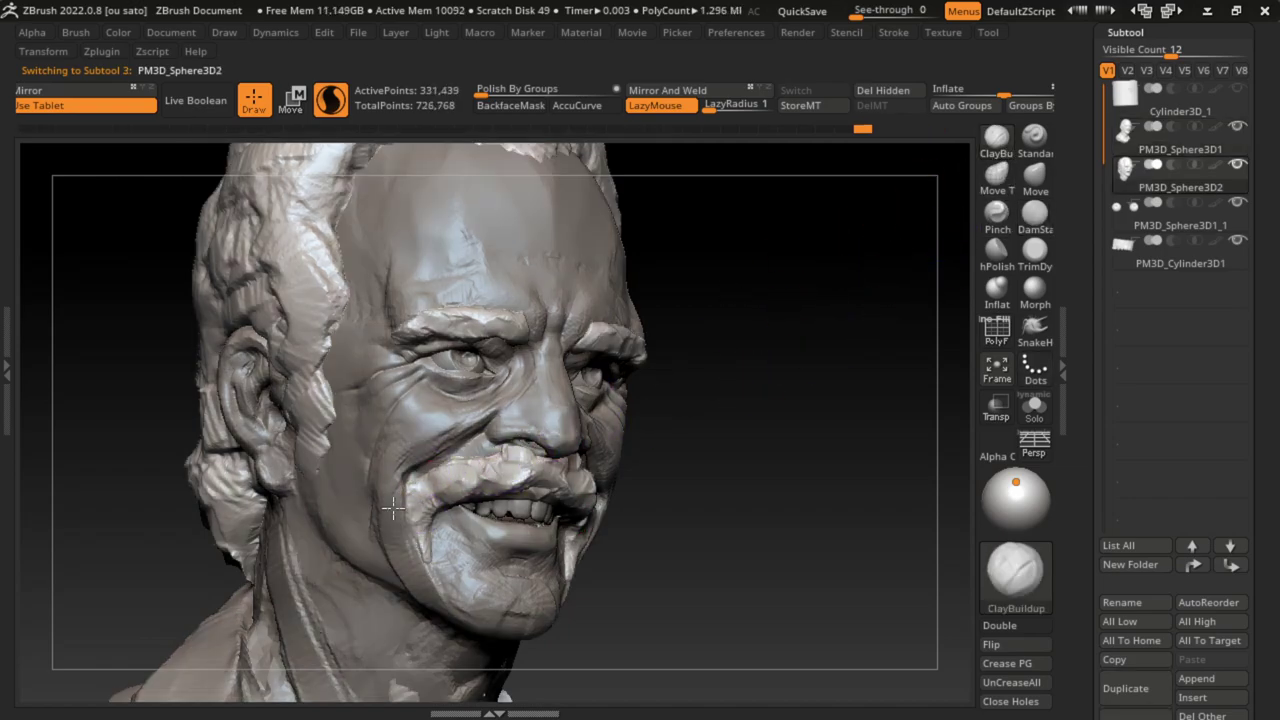
{"action": "left_click", "coordinate": [514, 568], "text": "alt"}
{"action": "key", "text": "s"}
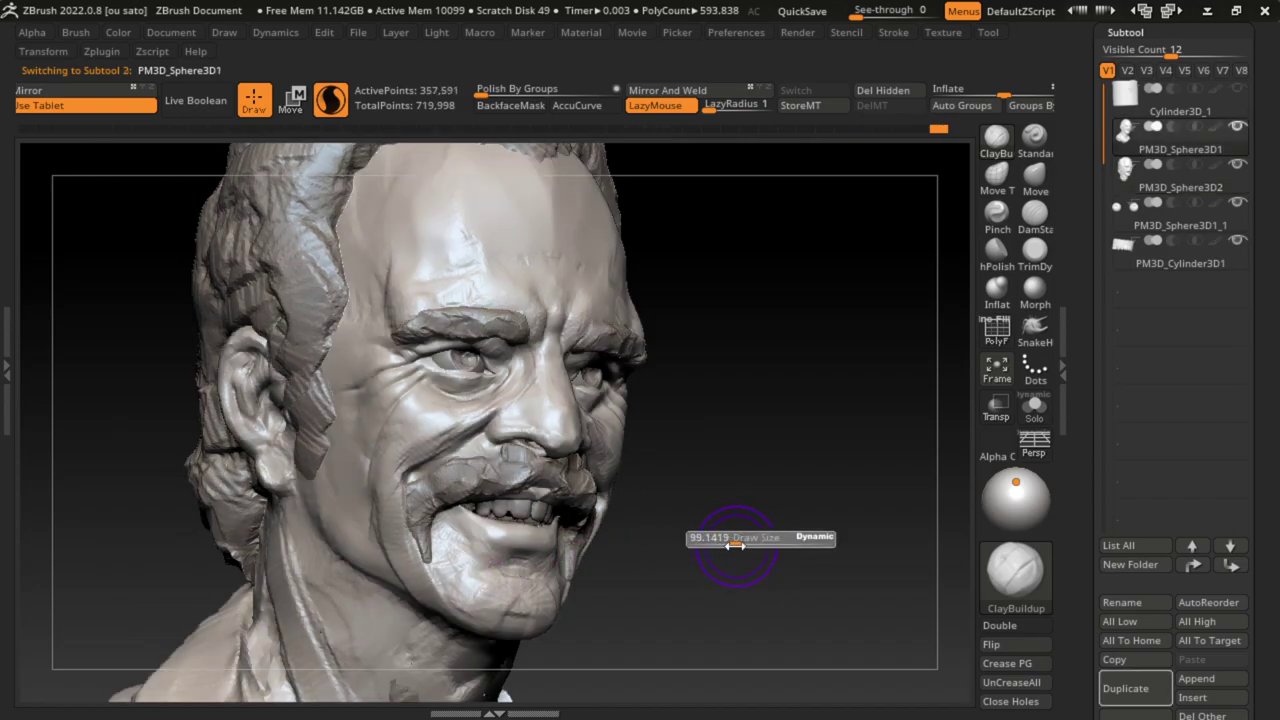
{"action": "key", "text": "b"}
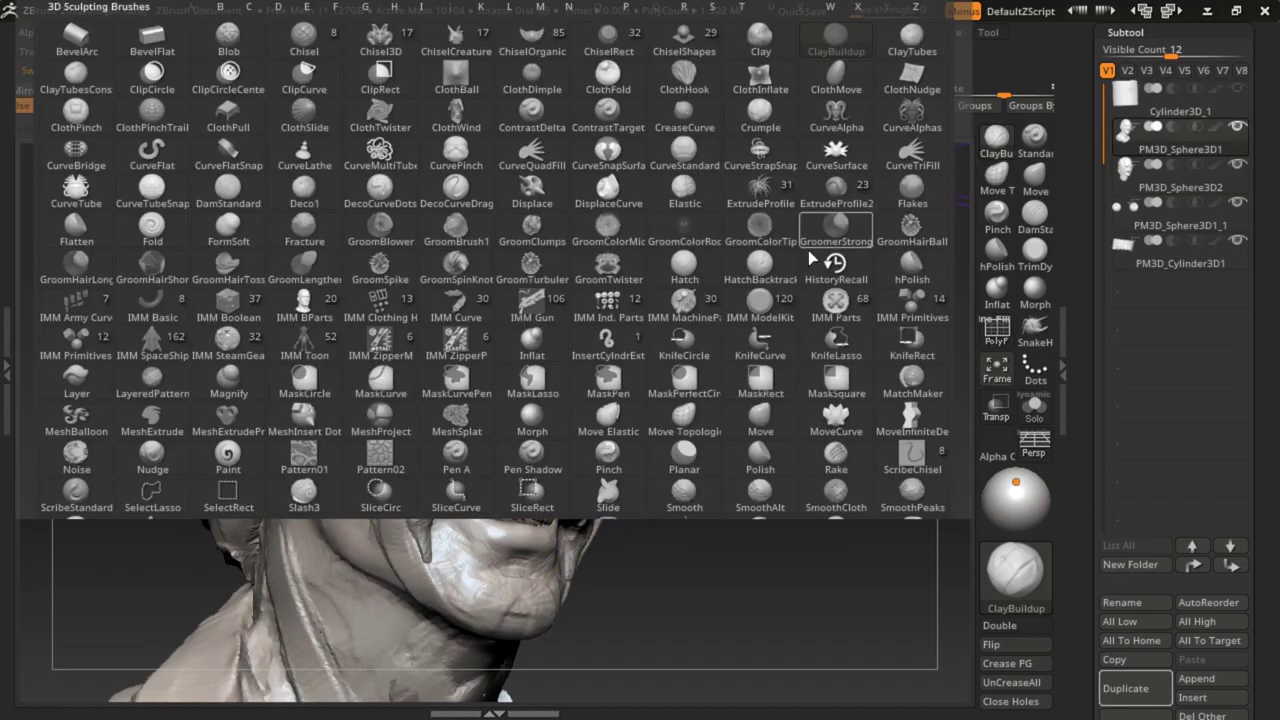
{"action": "key", "text": "c"}
{"action": "key", "text": "b"}
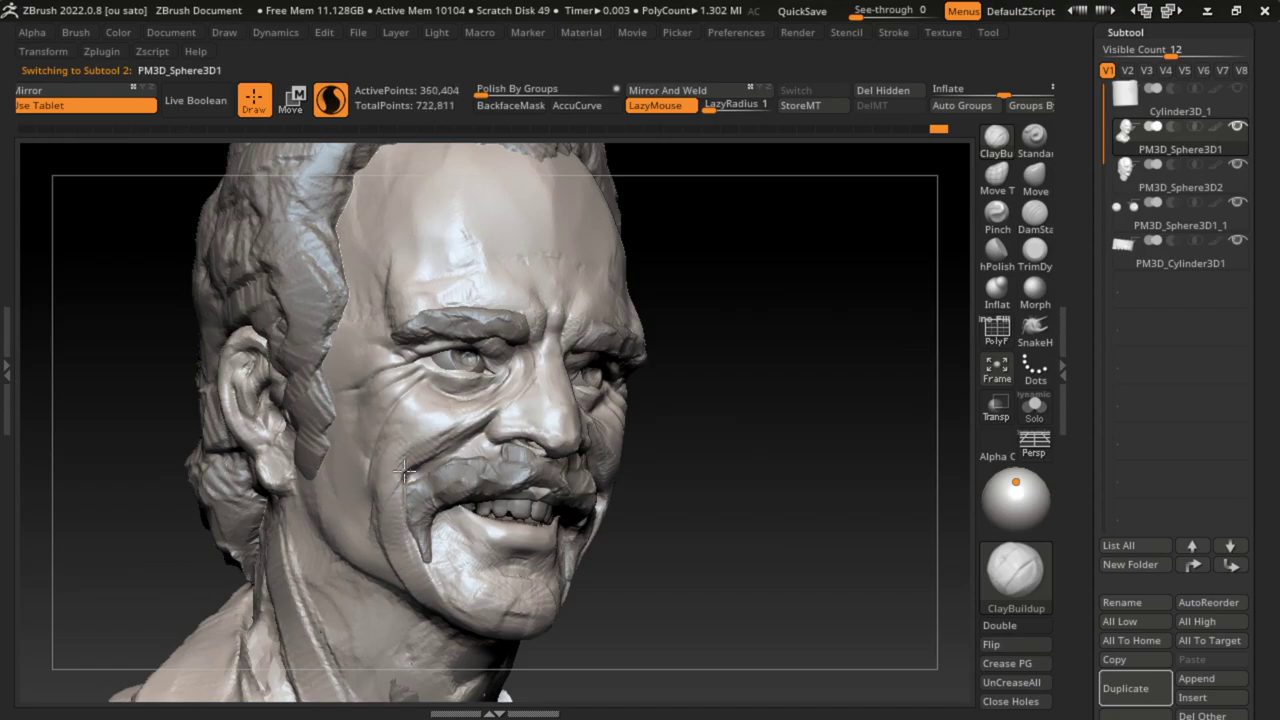
Step: Build up the moustache, lower lip and teeth area, cheek and jaw
{"action": "left_click_drag", "start_coordinate": [396, 485], "coordinate": [398, 478]}
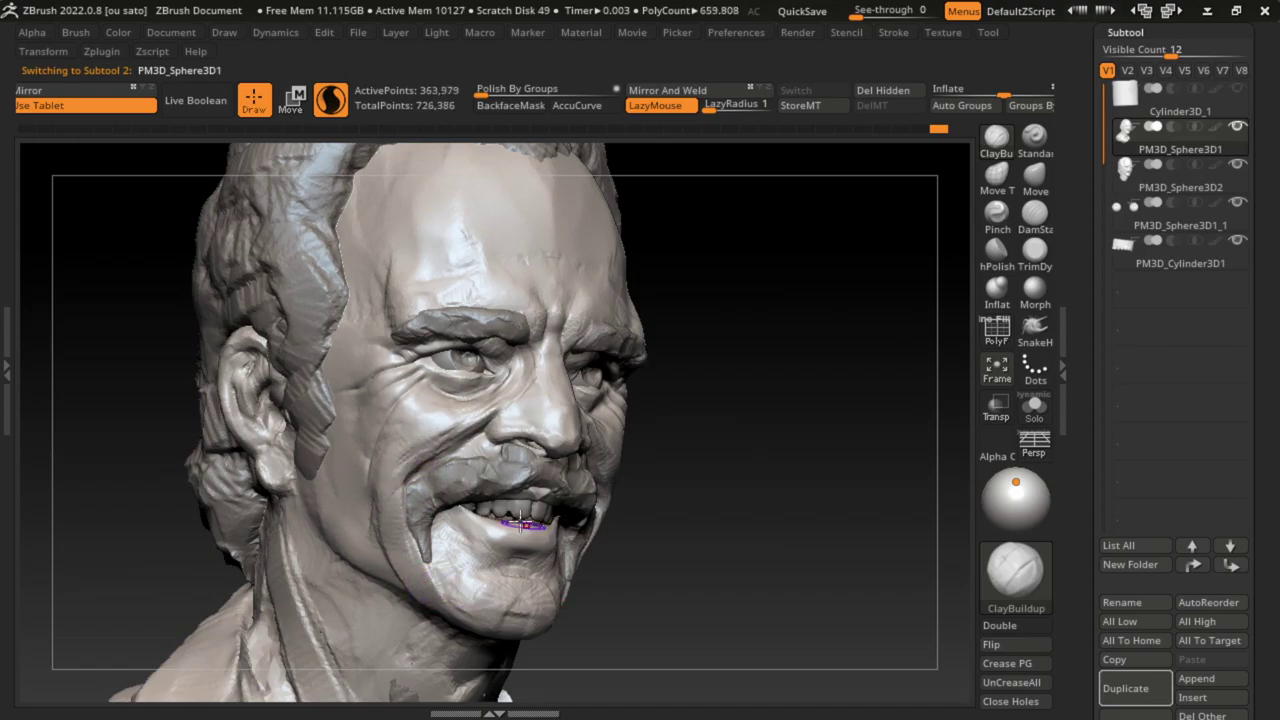
{"action": "left_click_drag", "start_coordinate": [520, 520], "coordinate": [462, 508]}
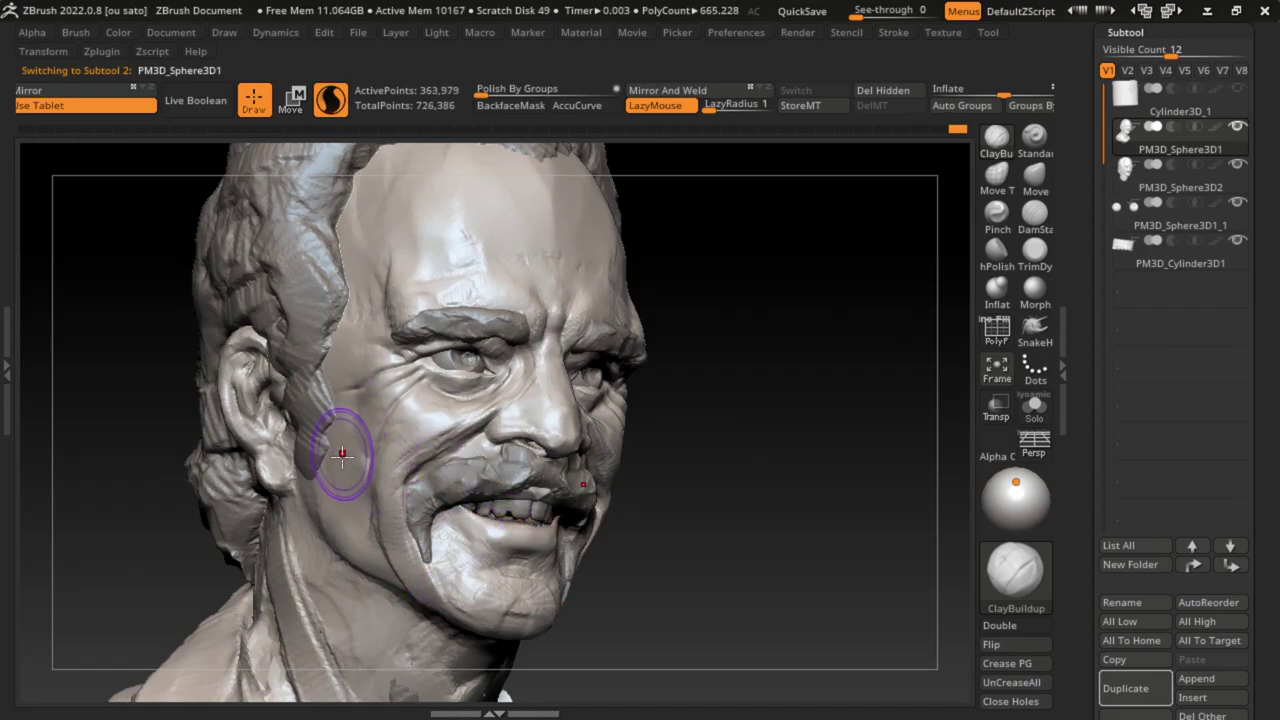
{"action": "left_click_drag", "start_coordinate": [342, 455], "coordinate": [394, 380]}
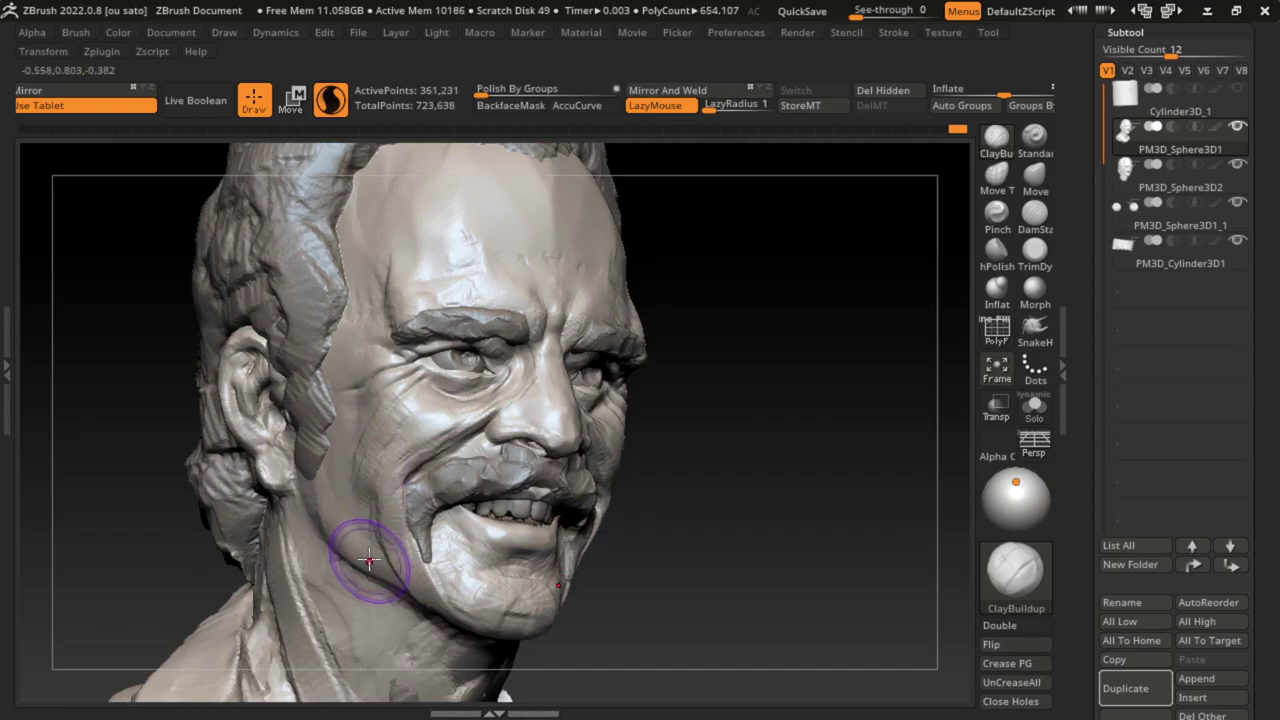
{"action": "mouse_move", "coordinate": [369, 560]}
{"action": "left_mouse_down"}
{"action": "mouse_move", "coordinate": [355, 505]}
{"action": "mouse_move", "coordinate": [330, 530]}
{"action": "mouse_move", "coordinate": [371, 556]}
{"action": "mouse_move", "coordinate": [365, 500]}
{"action": "left_mouse_up"}
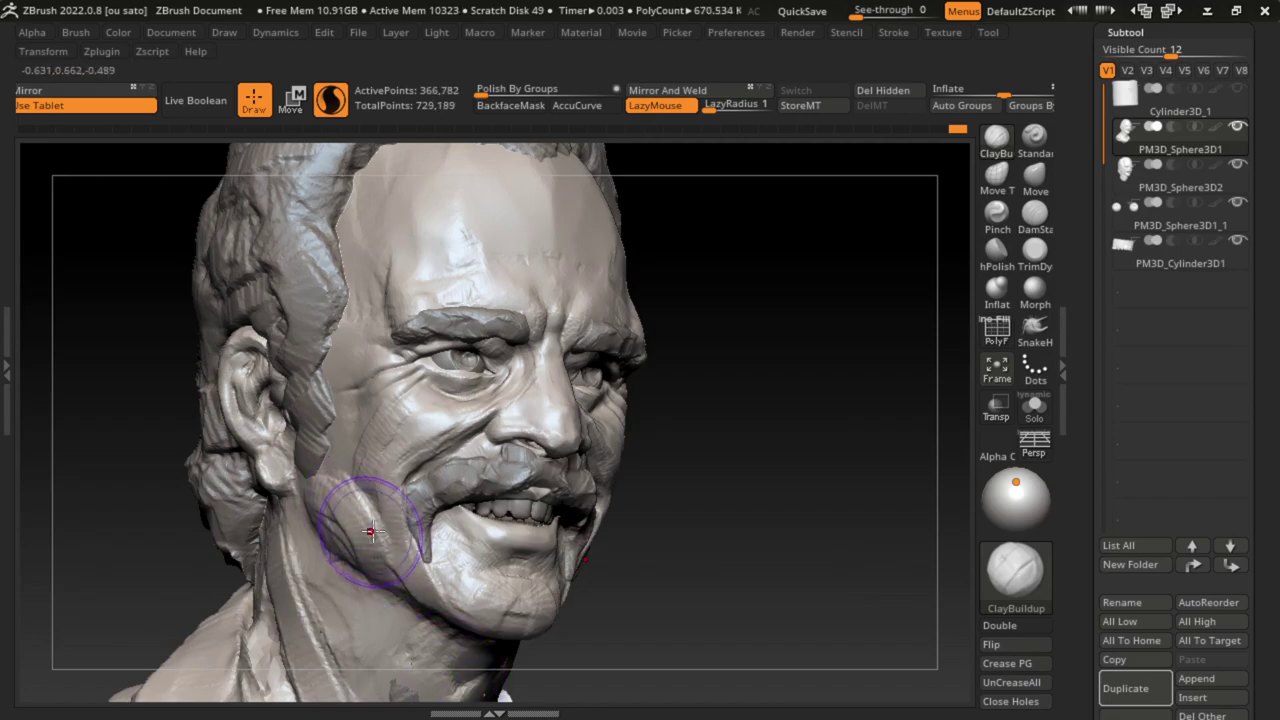
Step: Add fuller clay strokes to the side cheek and jaw in front of the ear
{"action": "left_click", "coordinate": [310, 459], "text": "alt"}
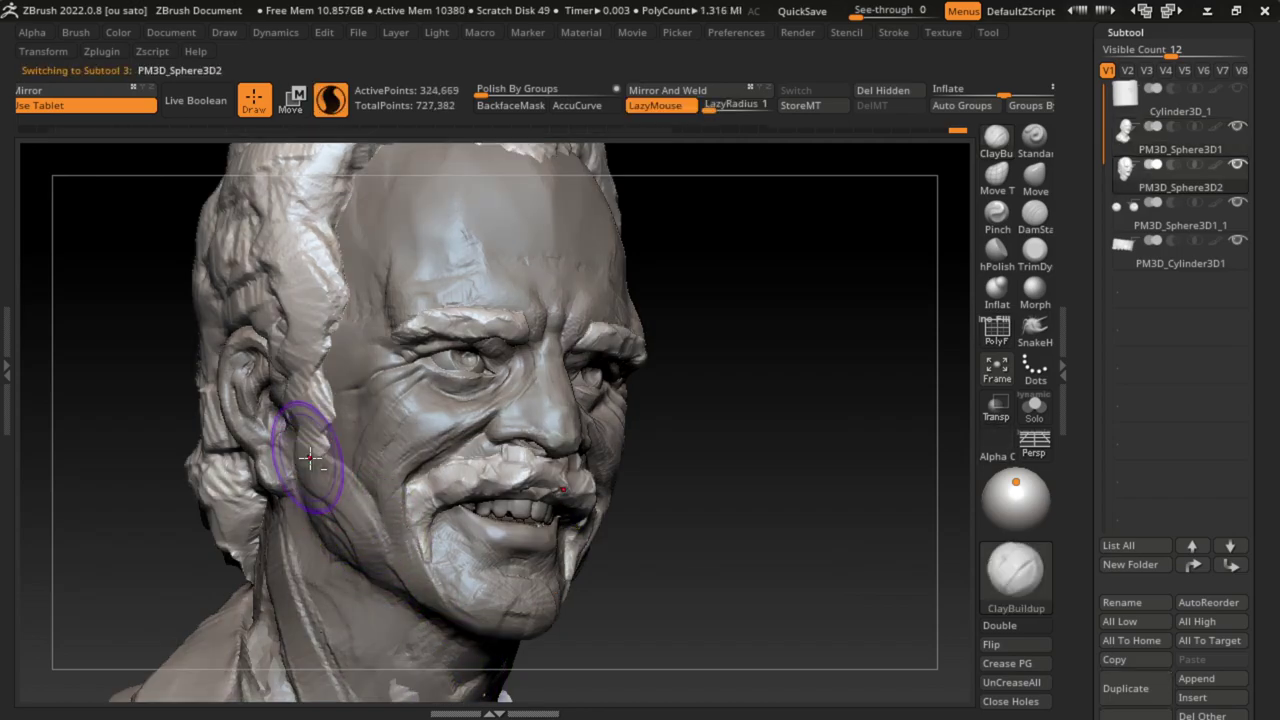
{"action": "mouse_move", "coordinate": [310, 459]}
{"action": "left_mouse_down"}
{"action": "mouse_move", "coordinate": [302, 474]}
{"action": "mouse_move", "coordinate": [343, 571]}
{"action": "mouse_move", "coordinate": [323, 511]}
{"action": "left_mouse_up"}
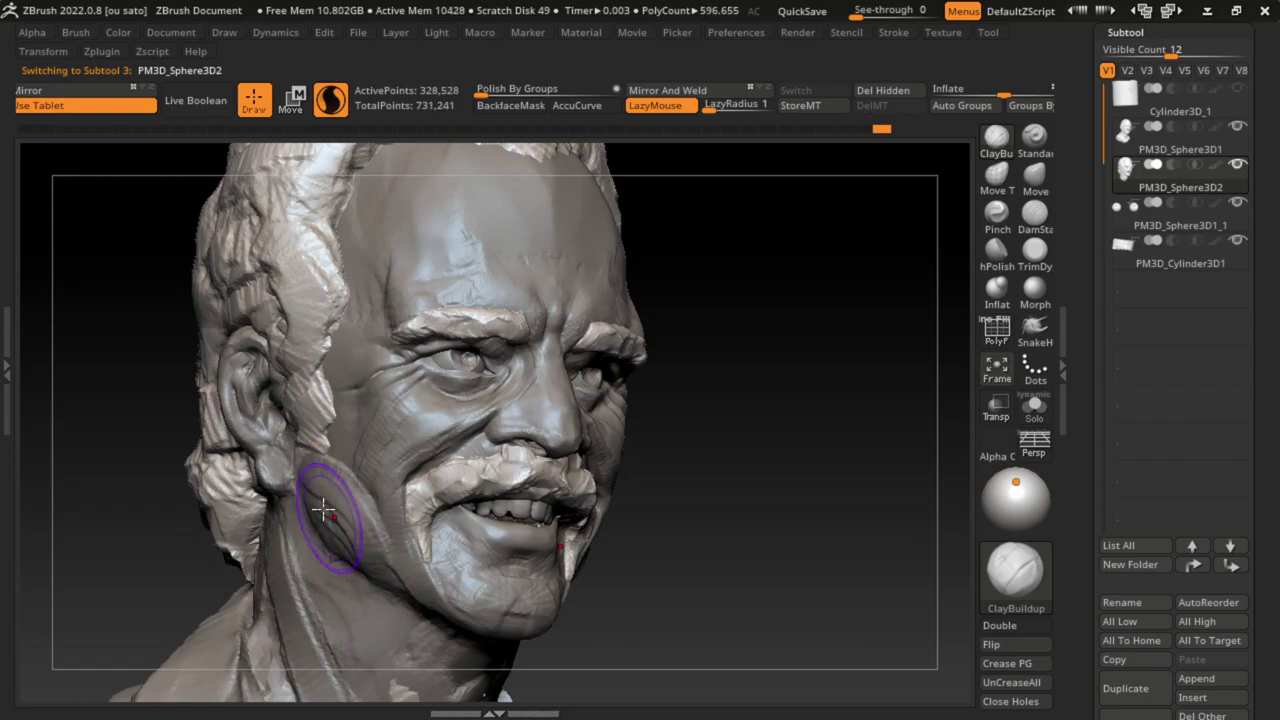
{"action": "left_click", "coordinate": [341, 530], "text": "alt"}
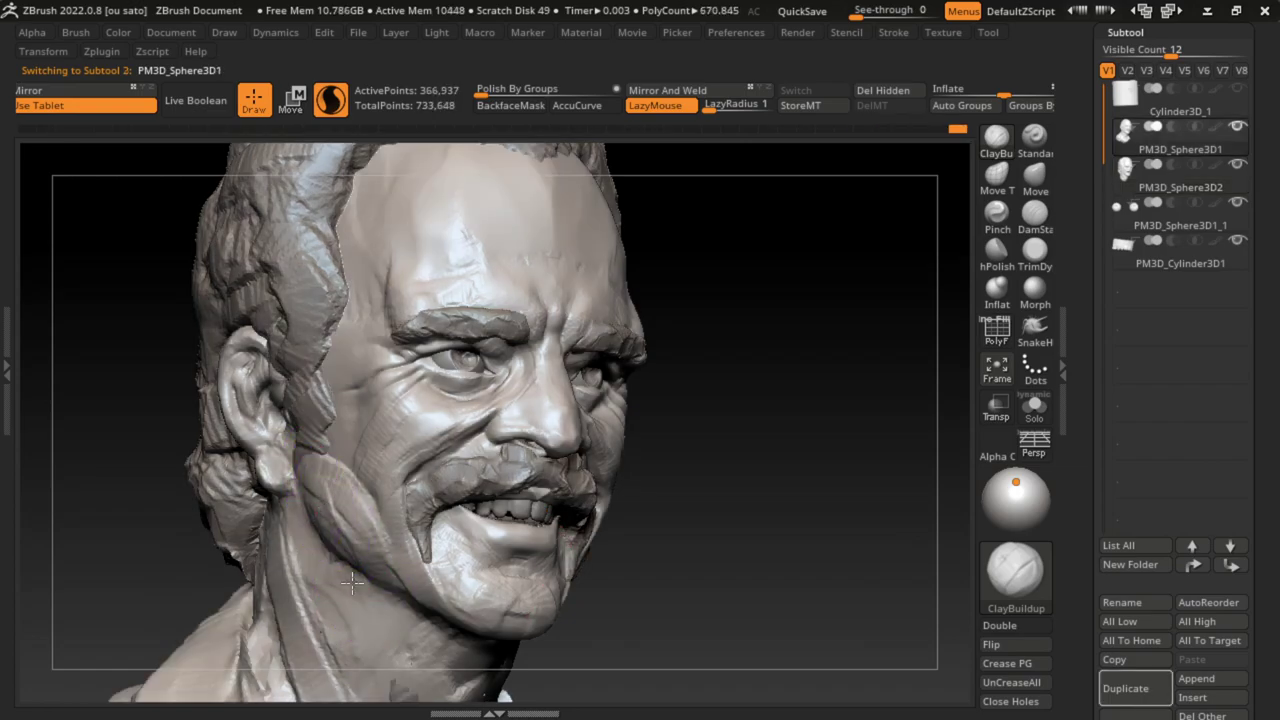
{"action": "mouse_move", "coordinate": [343, 527]}
{"action": "left_mouse_down"}
{"action": "mouse_move", "coordinate": [386, 586]}
{"action": "mouse_move", "coordinate": [343, 529]}
{"action": "left_mouse_up"}
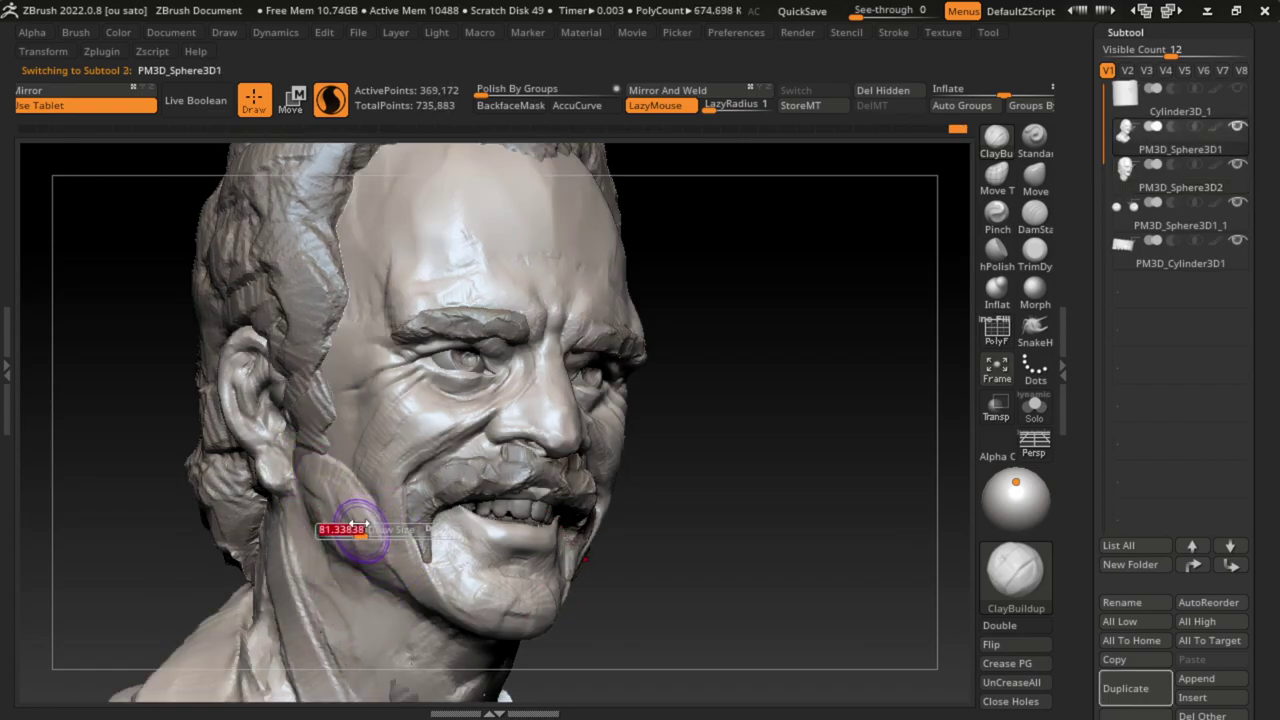
{"action": "mouse_move", "coordinate": [362, 437]}
{"action": "left_mouse_down"}
{"action": "mouse_move", "coordinate": [357, 366]}
{"action": "mouse_move", "coordinate": [364, 405]}
{"action": "mouse_move", "coordinate": [366, 394]}
{"action": "mouse_move", "coordinate": [342, 495]}
{"action": "left_mouse_up"}
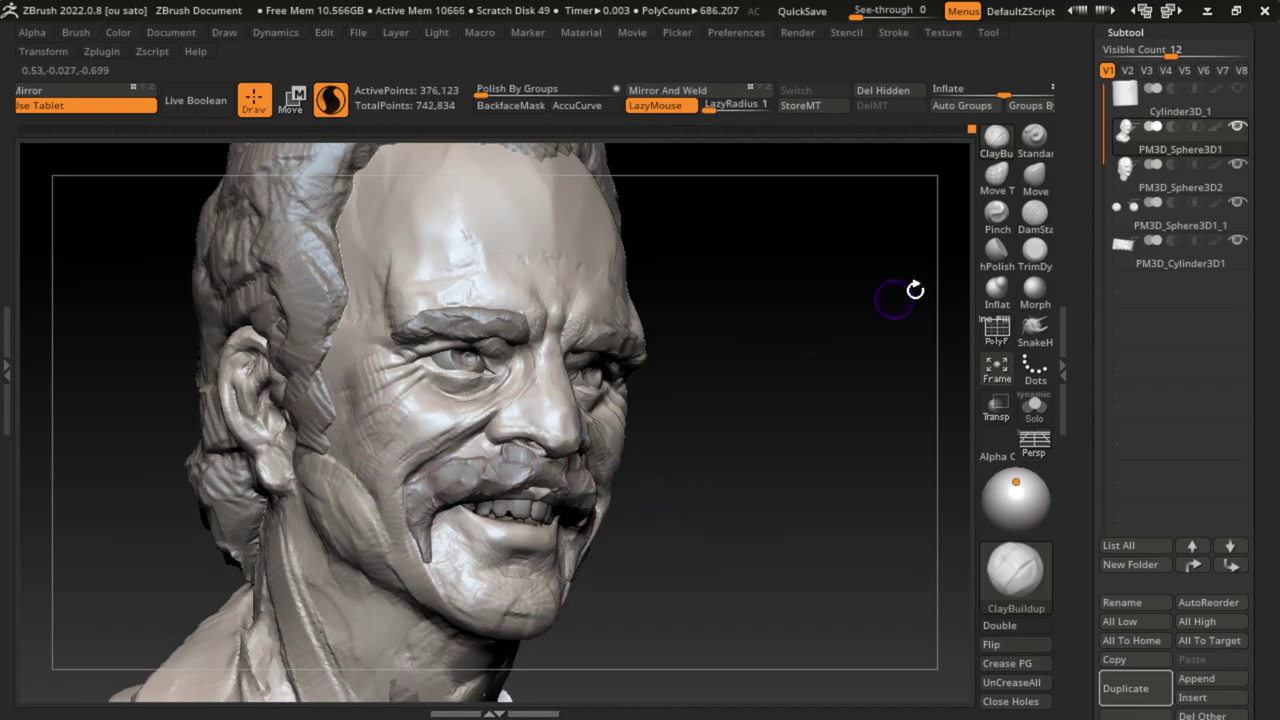
Step: Carve wrinkles at the eye corner and cheek, then build clay on cheek, chin and jaw
{"action": "left_click", "coordinate": [1035, 212]}
{"action": "mouse_move", "coordinate": [392, 382]}
{"action": "left_mouse_down"}
{"action": "mouse_move", "coordinate": [406, 394]}
{"action": "mouse_move", "coordinate": [379, 424]}
{"action": "left_mouse_up"}
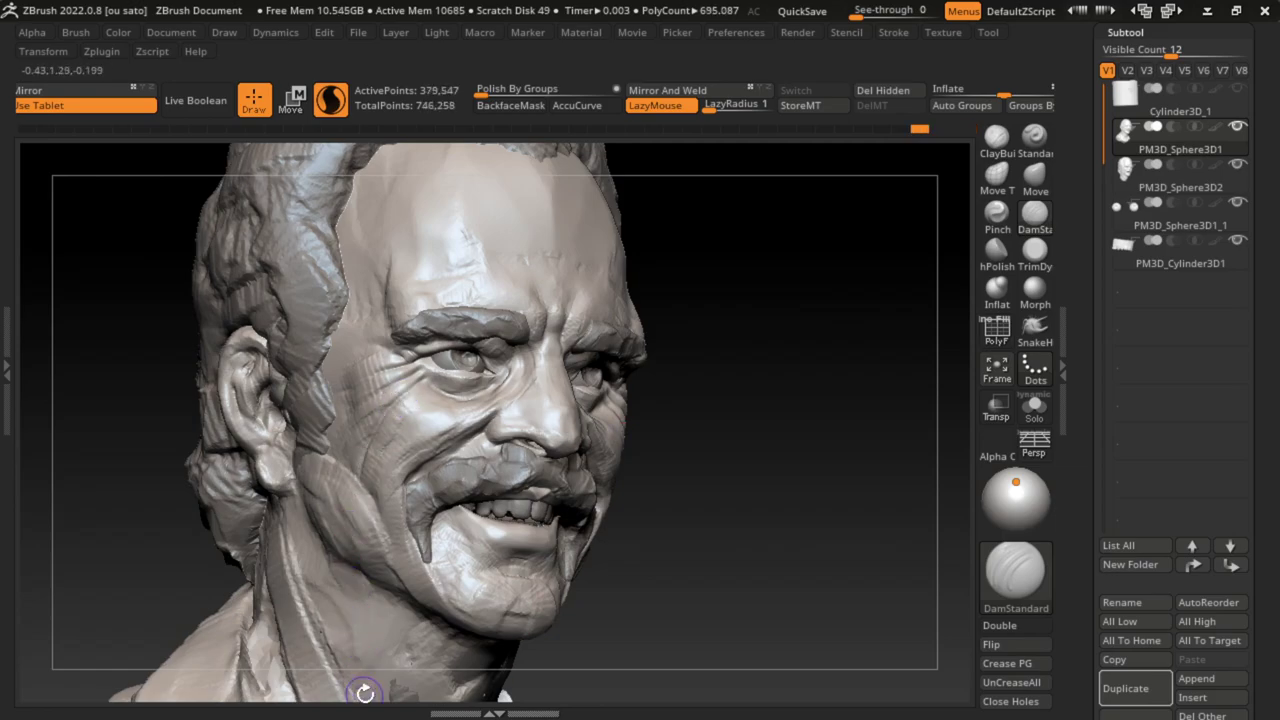
{"action": "key", "text": "s"}
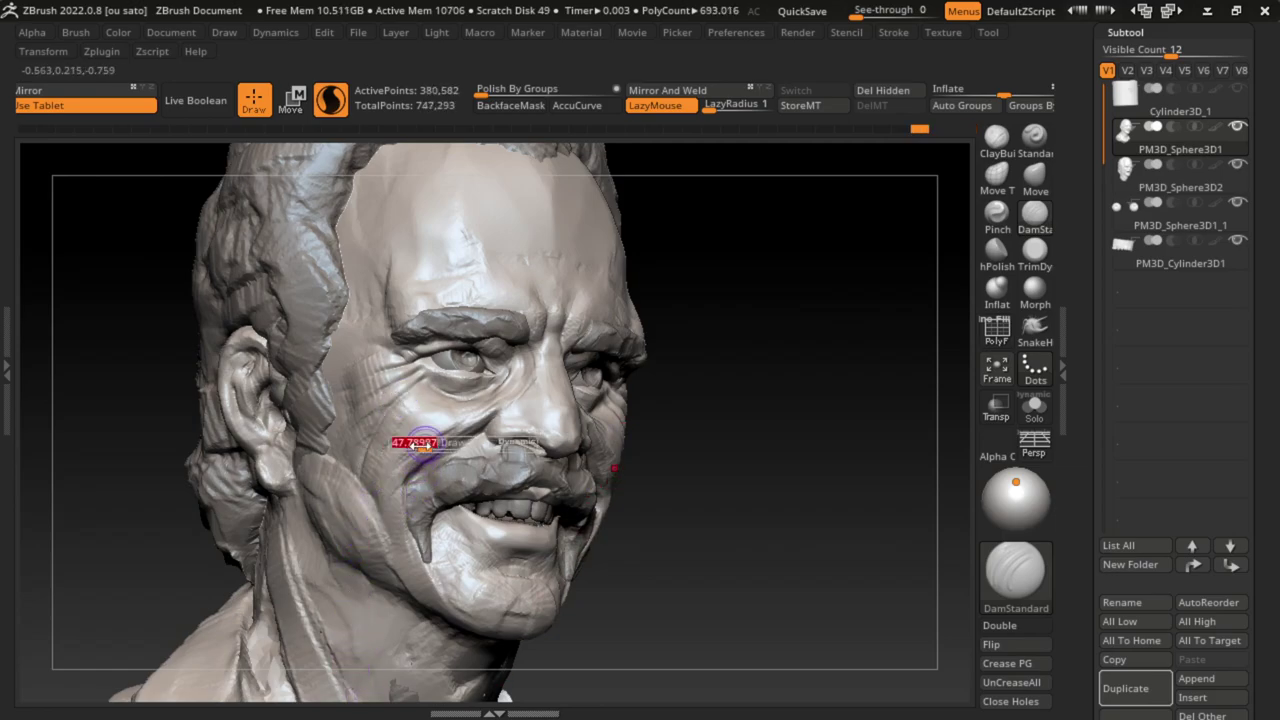
{"action": "key", "text": "b"}
{"action": "key", "text": "c"}
{"action": "key", "text": "b"}
{"action": "mouse_move", "coordinate": [414, 443]}
{"action": "left_mouse_down"}
{"action": "mouse_move", "coordinate": [421, 412]}
{"action": "mouse_move", "coordinate": [400, 430]}
{"action": "mouse_move", "coordinate": [440, 435]}
{"action": "mouse_move", "coordinate": [410, 408]}
{"action": "mouse_move", "coordinate": [405, 440]}
{"action": "left_mouse_up"}
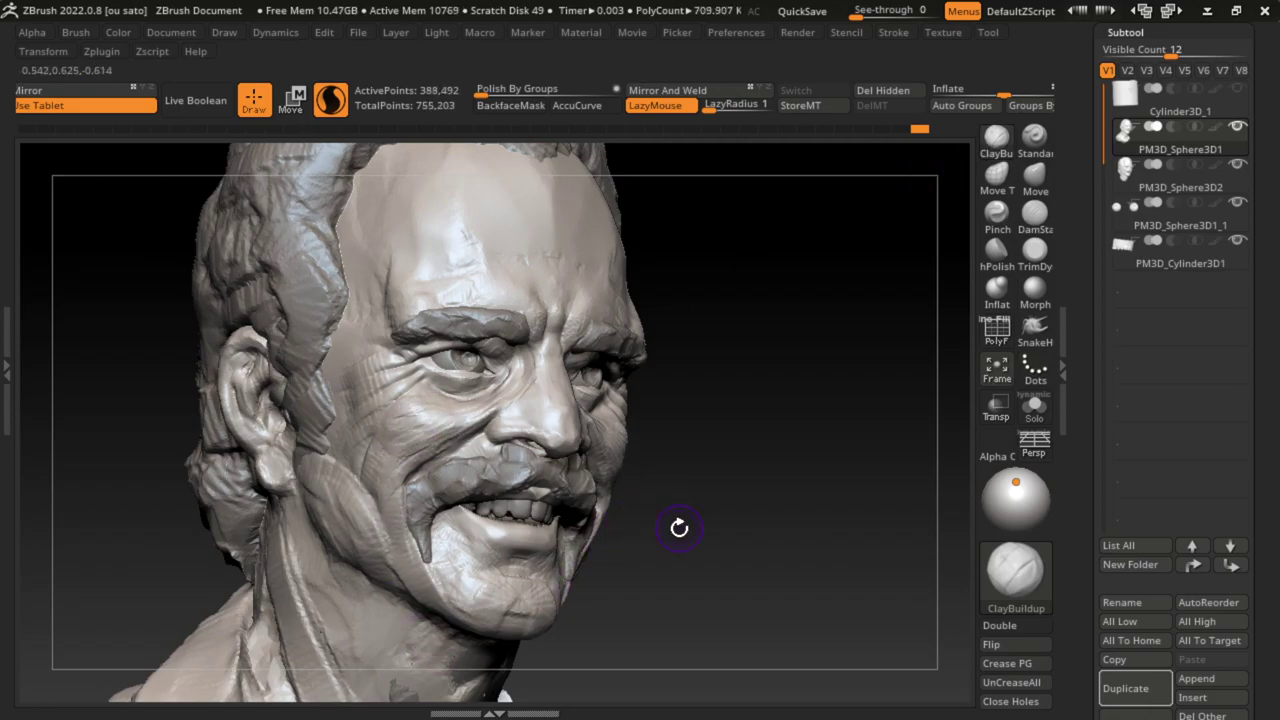
{"action": "mouse_move", "coordinate": [540, 630]}
{"action": "left_mouse_down"}
{"action": "mouse_move", "coordinate": [507, 622]}
{"action": "mouse_move", "coordinate": [530, 626]}
{"action": "left_mouse_up"}
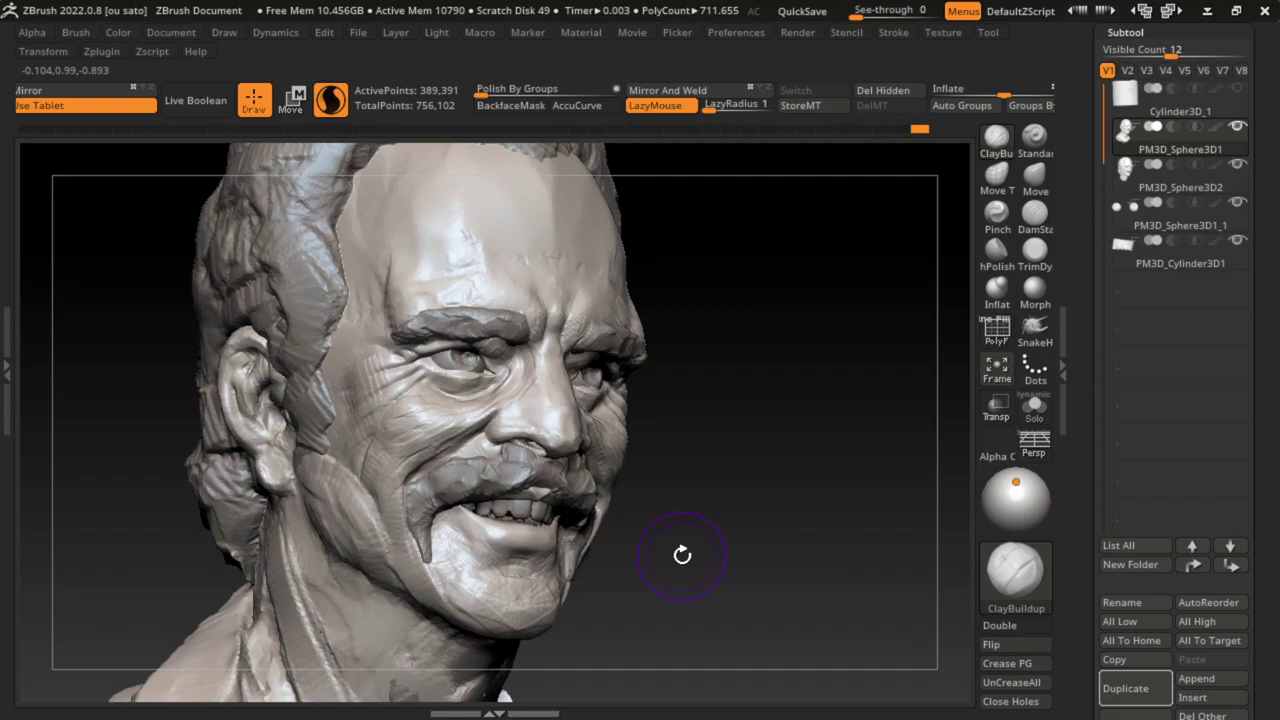
Step: Pick the Move brush, make PM3D_Sphere3D2 active and rotate to a three-quarter view
{"action": "key", "text": "s"}
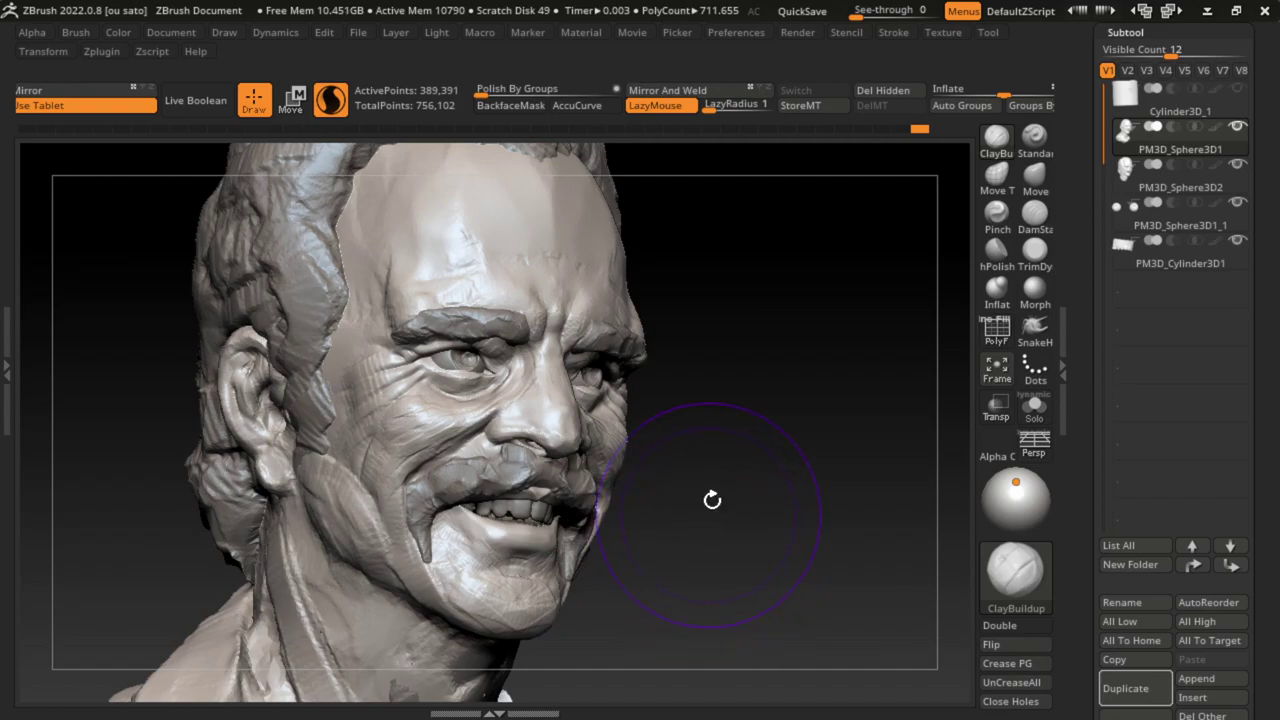
{"action": "left_click", "coordinate": [1045, 178]}
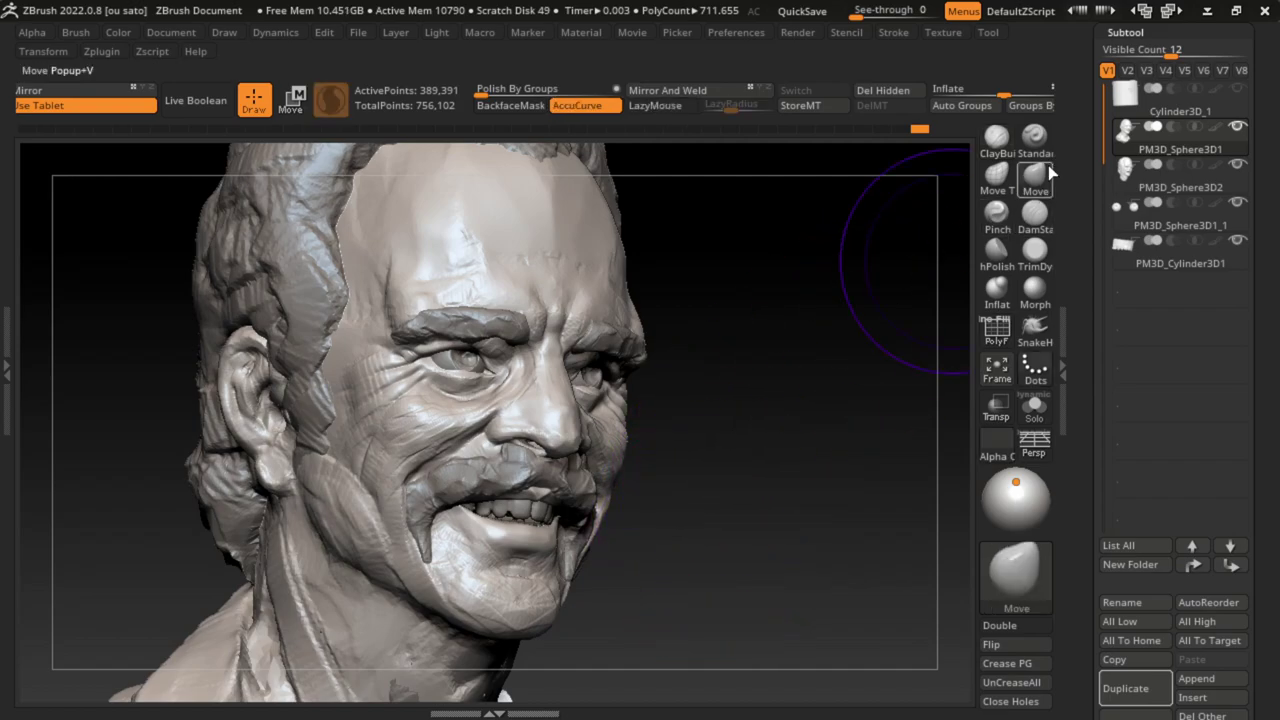
{"action": "left_click", "coordinate": [285, 492], "text": "alt"}
{"action": "mouse_move", "coordinate": [771, 543]}
{"action": "left_mouse_down"}
{"action": "mouse_move", "coordinate": [697, 551]}
{"action": "mouse_move", "coordinate": [761, 492]}
{"action": "left_mouse_up"}
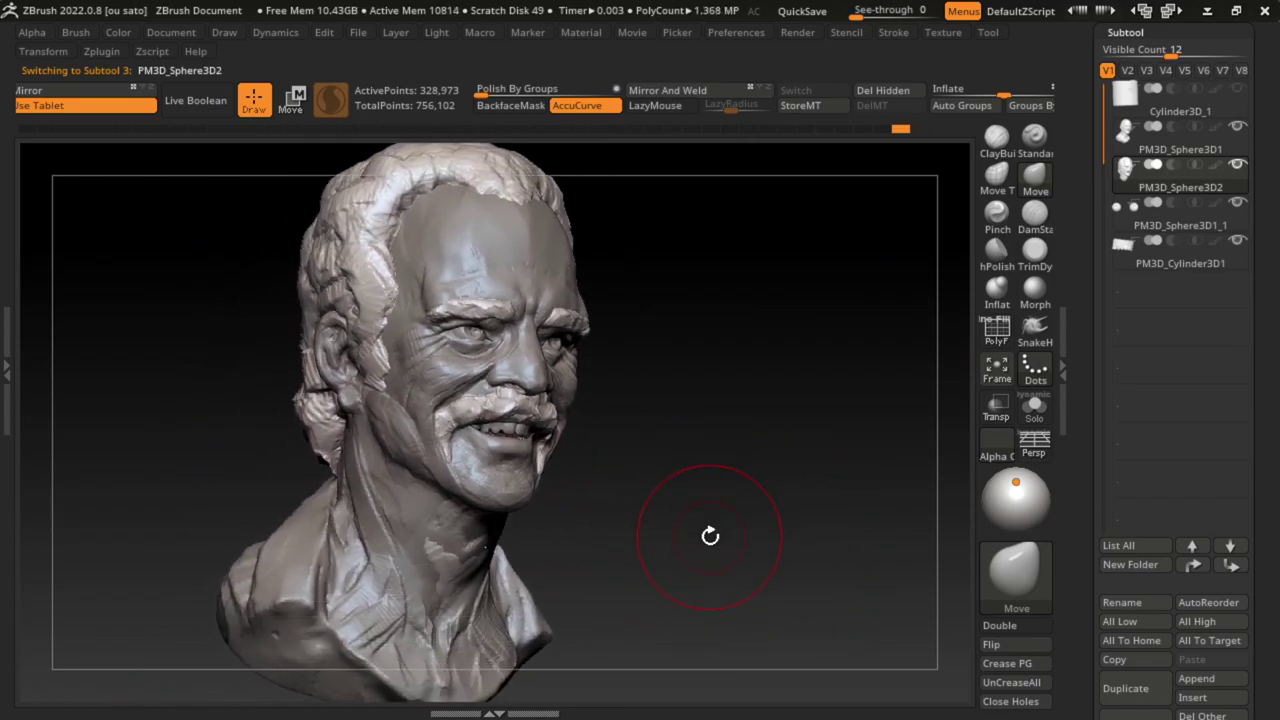
Step: Snap the bust to front view, then toggle PM3D_Sphere3D1 and back to PM3D_Sphere3D2 as the active subtool
{"action": "left_click_drag", "start_coordinate": [663, 409], "coordinate": [649, 391], "text": "shift"}
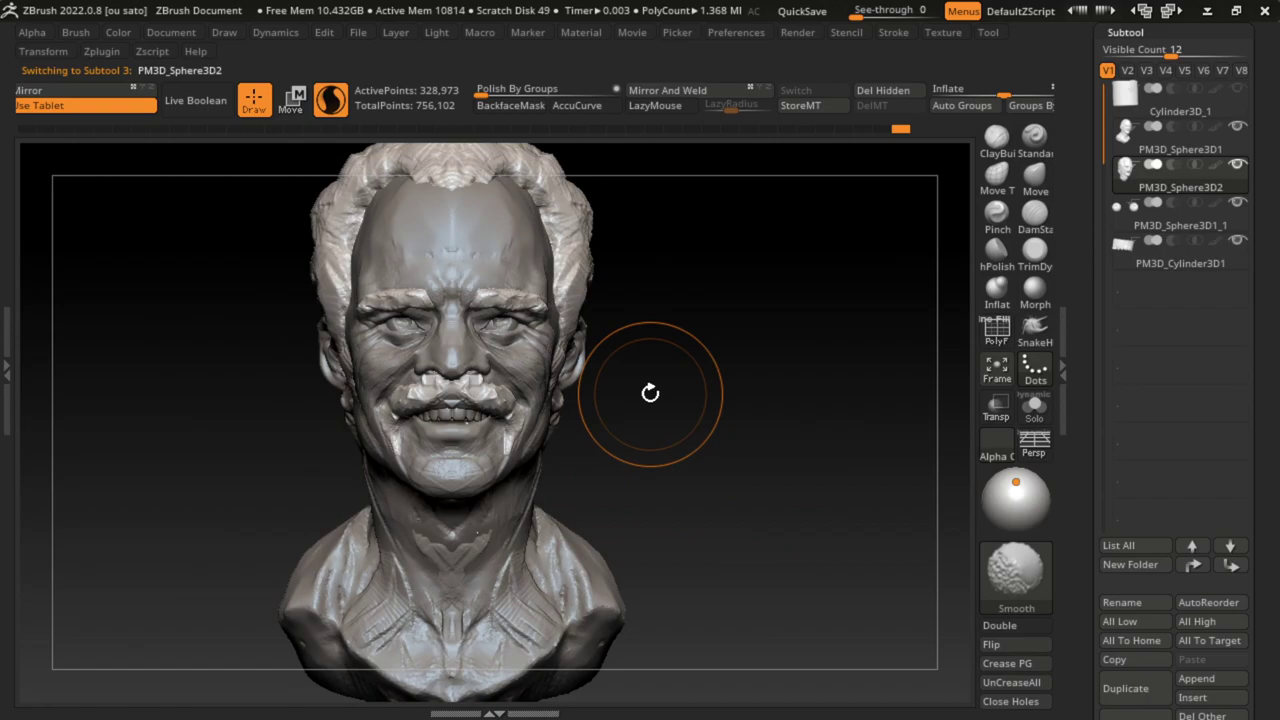
{"action": "left_click", "coordinate": [545, 352], "text": "alt"}
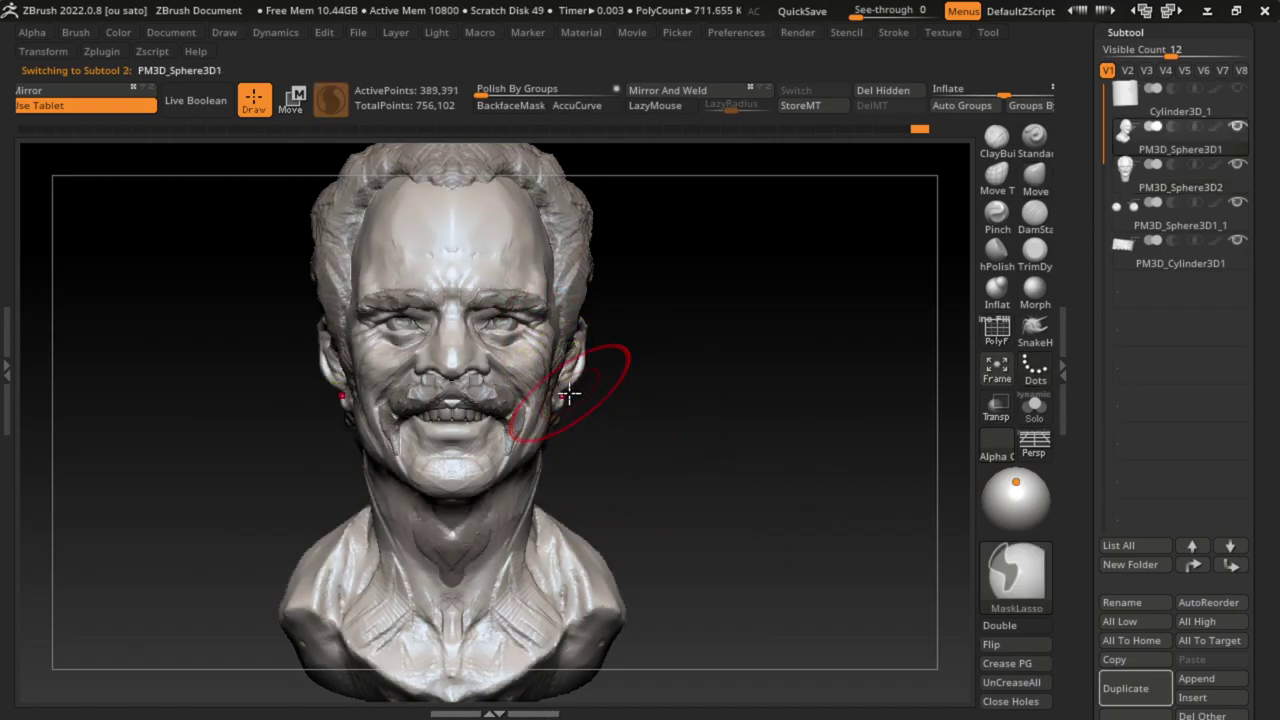
{"action": "left_click", "coordinate": [545, 358], "text": "alt"}
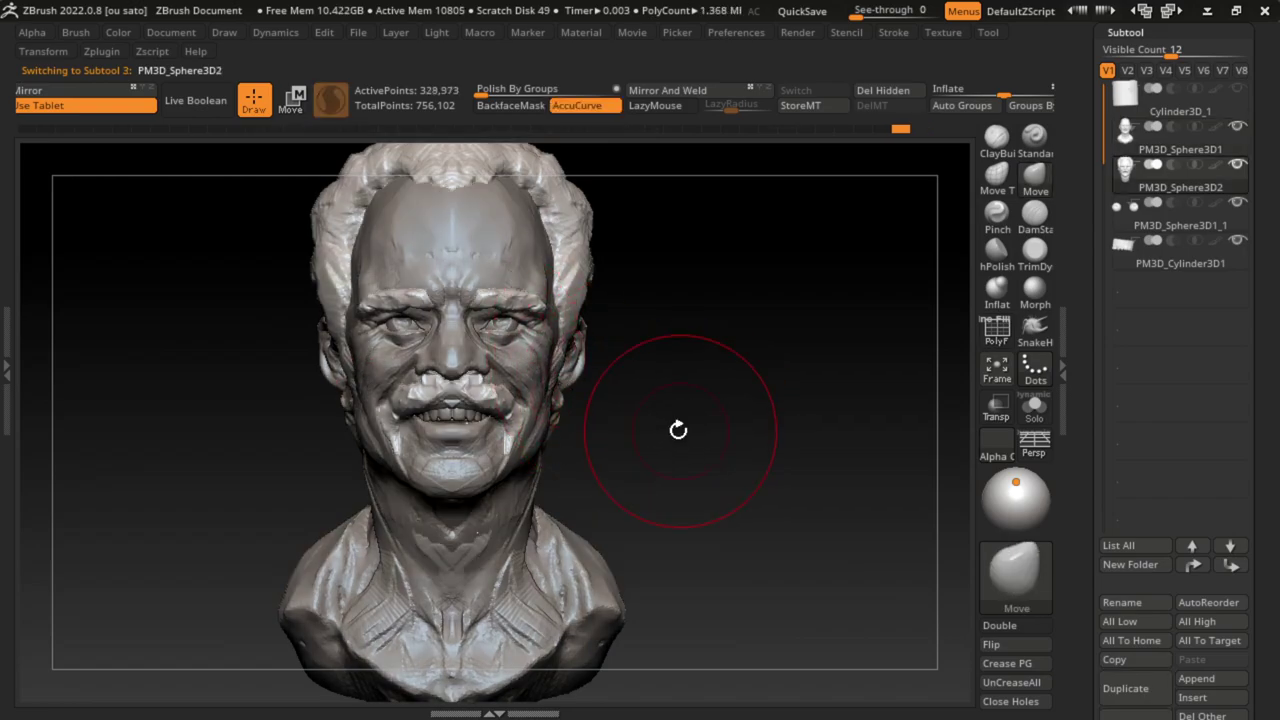
Step: Return the bust to a three-quarter view and bring up the Tool palette with Save As
{"action": "left_click", "coordinate": [171, 32]}
{"action": "left_click_drag", "start_coordinate": [630, 655], "coordinate": [698, 650]}
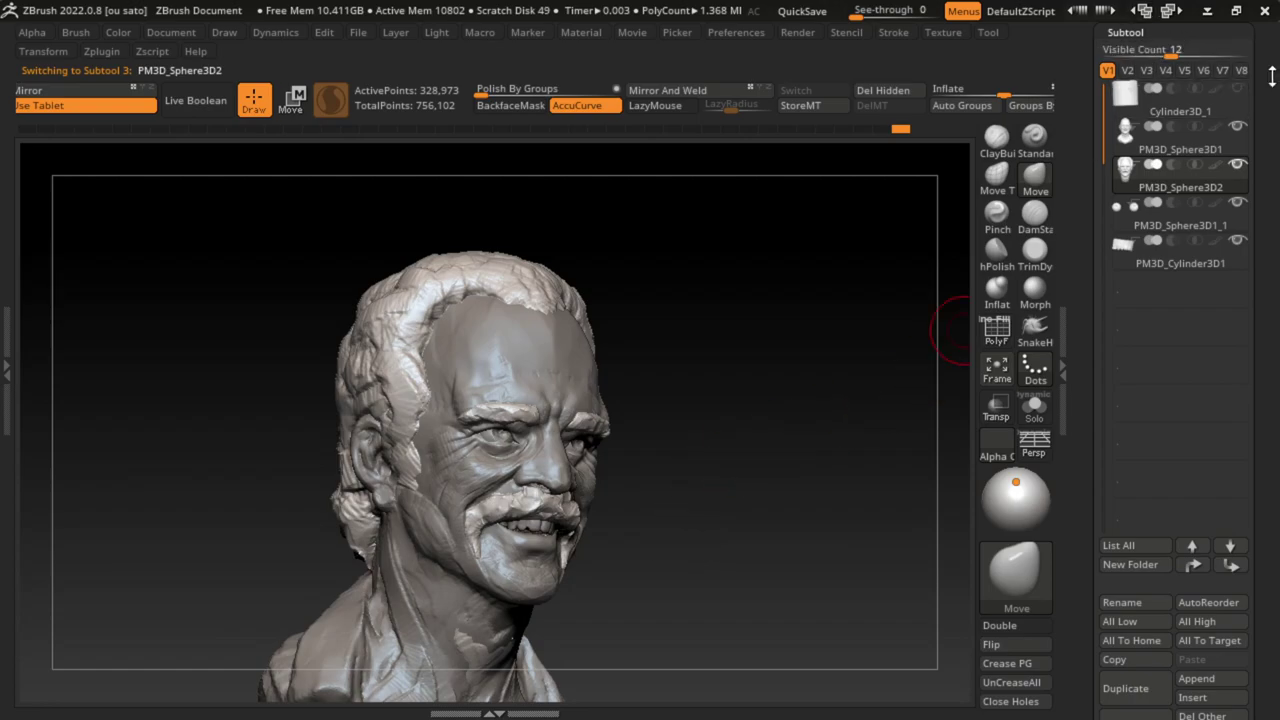
{"action": "scroll", "coordinate": [1165, 68], "scroll_direction": "up", "scroll_amount": 3}
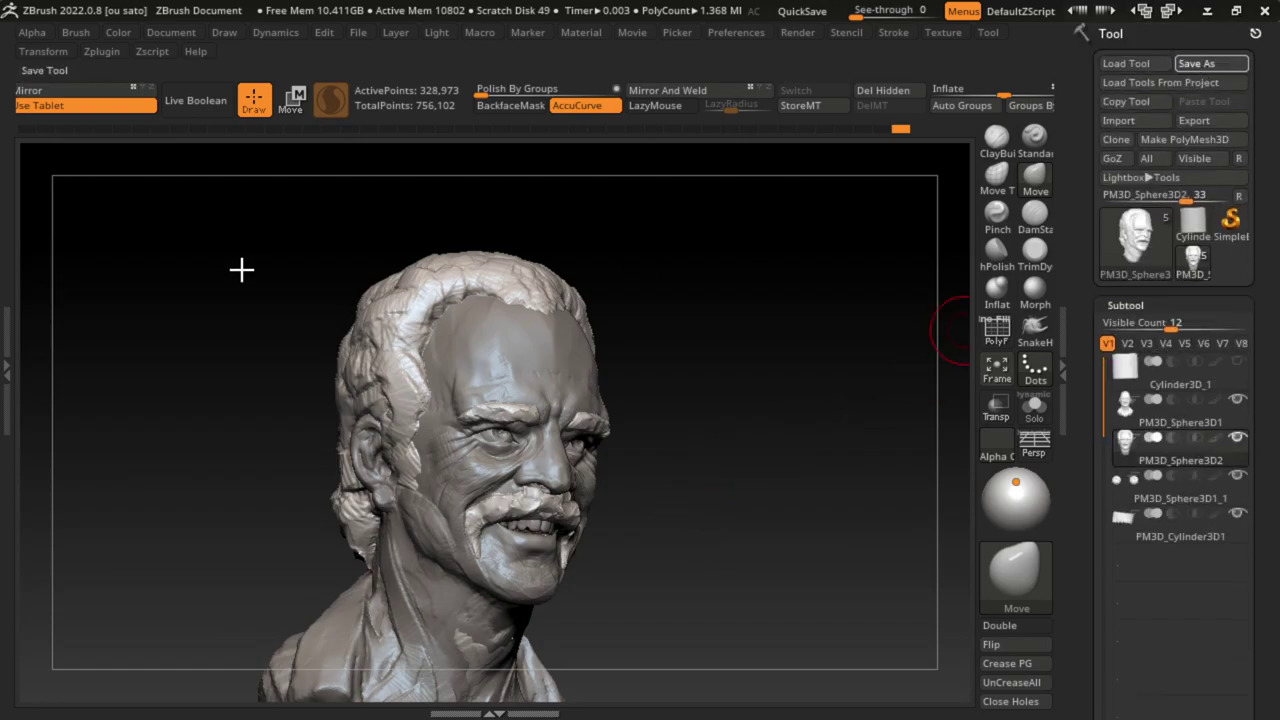